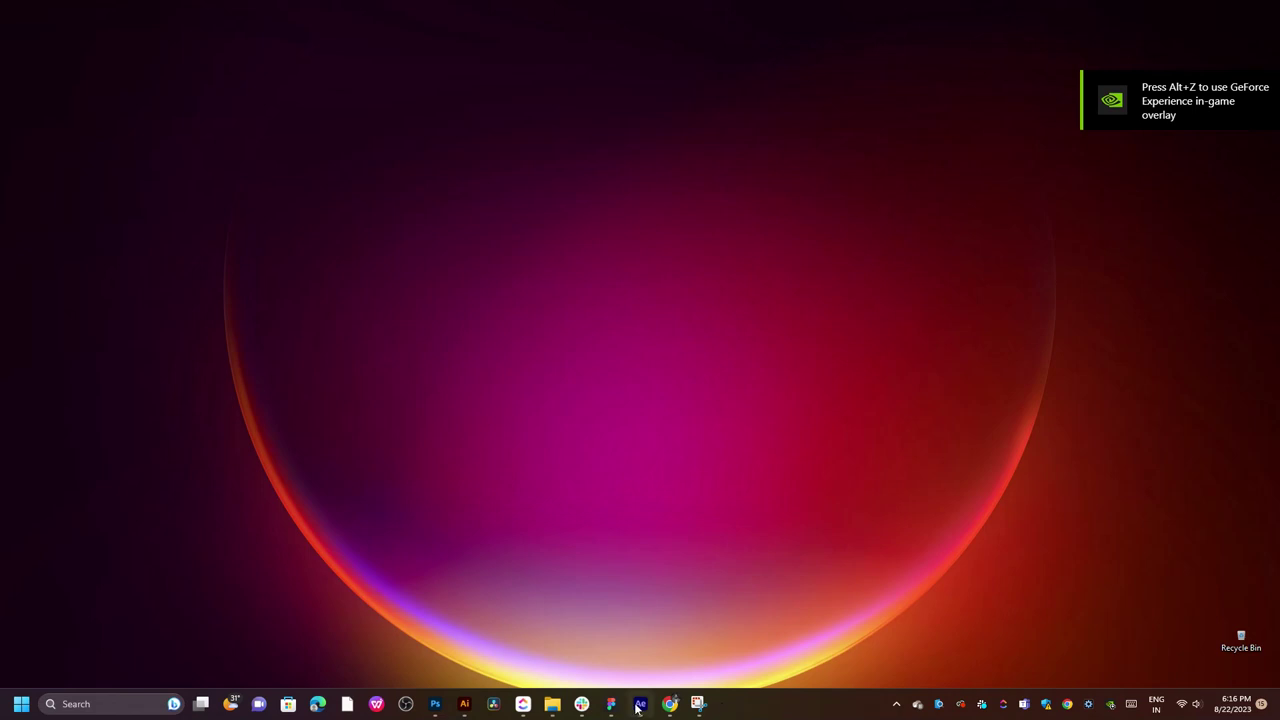
- Create a Full-resolution 1920×1080 composition named raj and close the Comp 2 timeline
{"action": "left_click", "coordinate": [640, 704]}
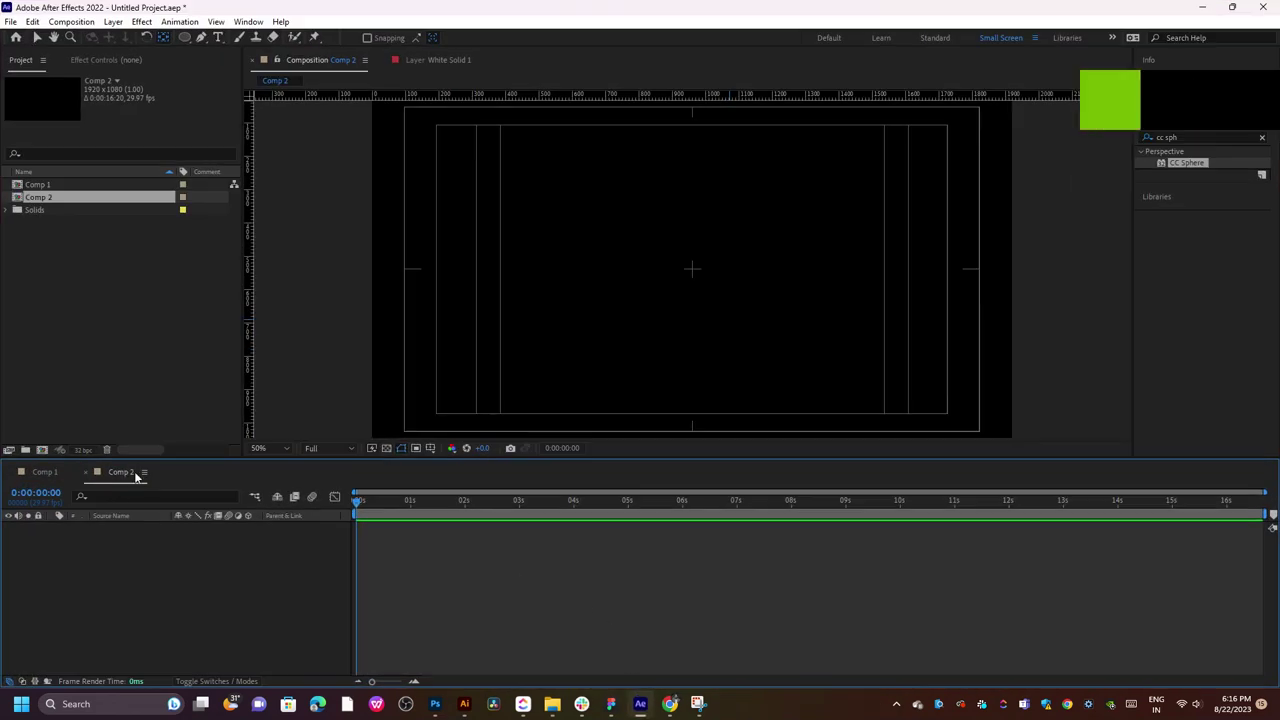
{"action": "right_click", "coordinate": [104, 271]}
{"action": "left_click", "coordinate": [181, 287]}
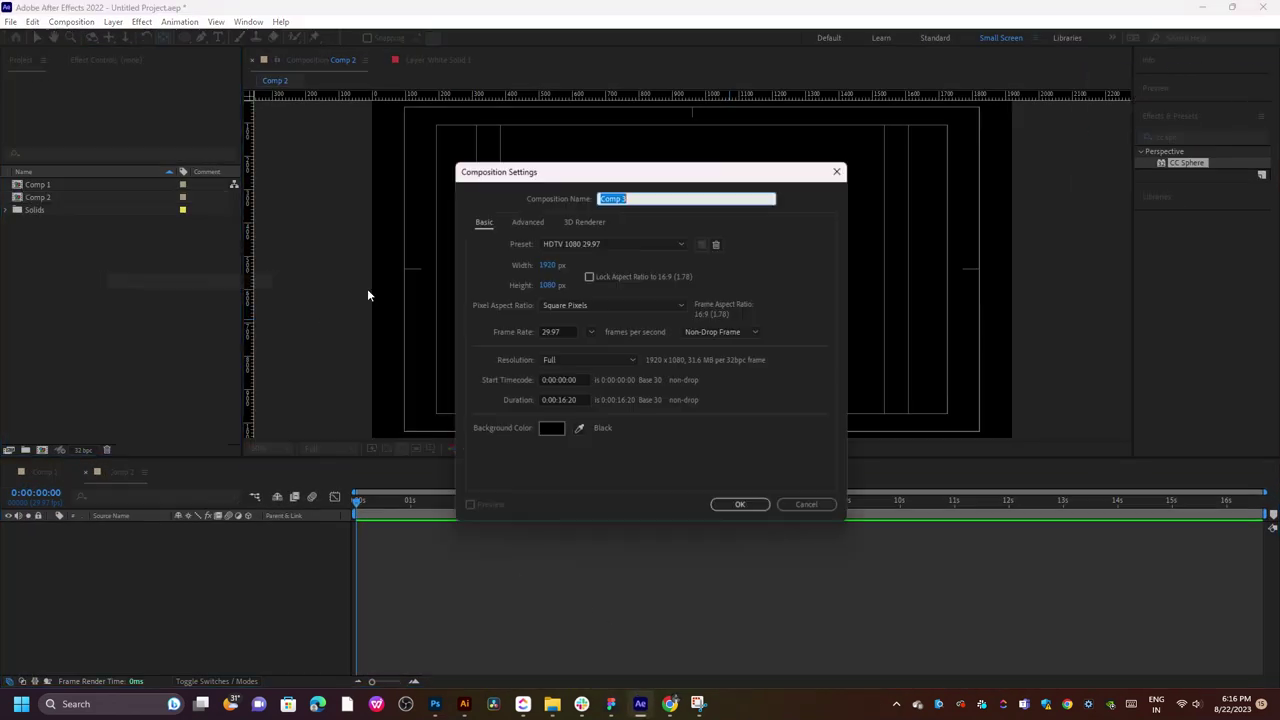
{"action": "left_click", "coordinate": [631, 196]}
{"action": "type", "text": "raj"}
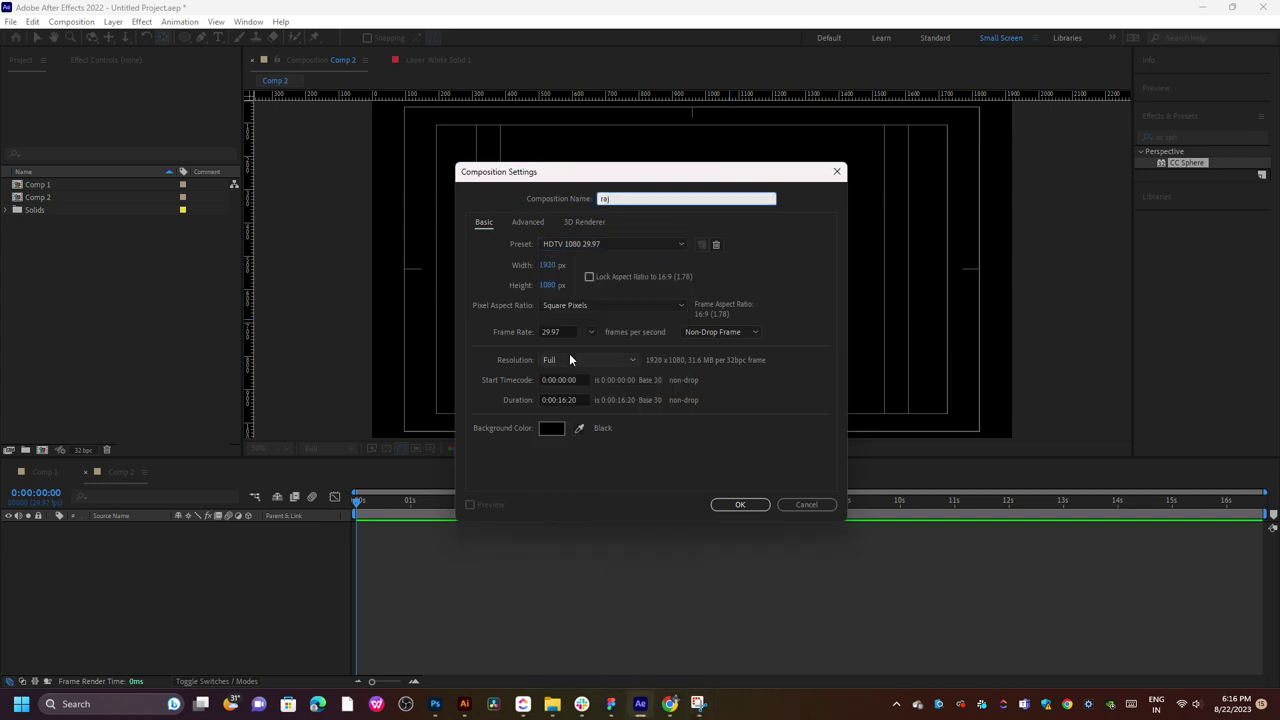
{"action": "left_click", "coordinate": [568, 358]}
{"action": "left_click", "coordinate": [574, 367]}
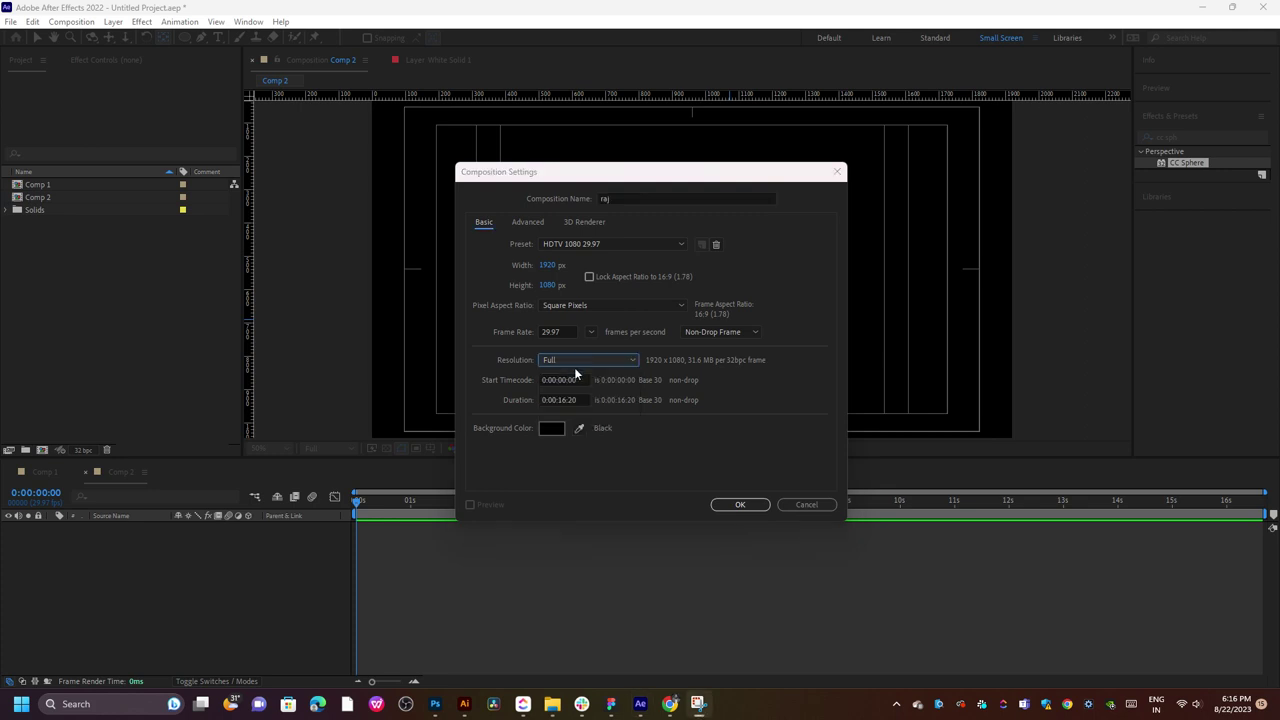
{"action": "left_click", "coordinate": [748, 504]}
{"action": "left_click", "coordinate": [85, 472]}
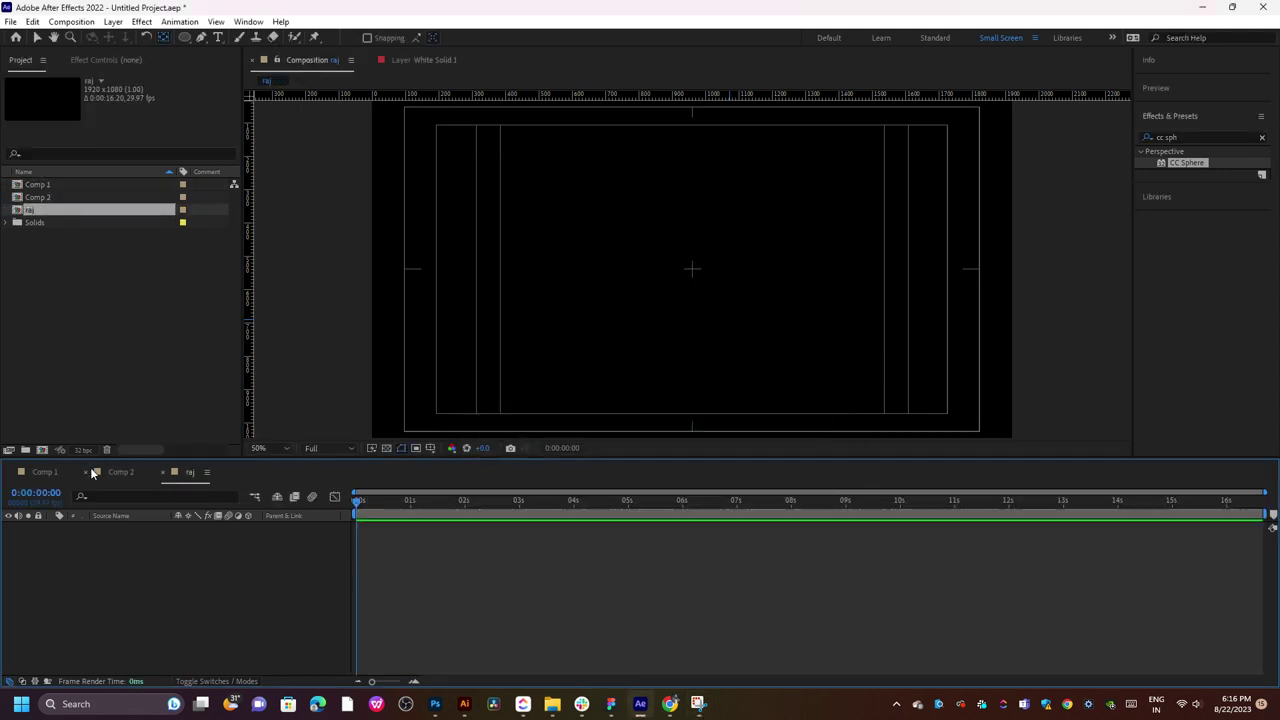
- Add a white 1920×1080 solid, White Solid 2, to raj and return to the Selection tool
{"action": "right_click", "coordinate": [201, 544]}
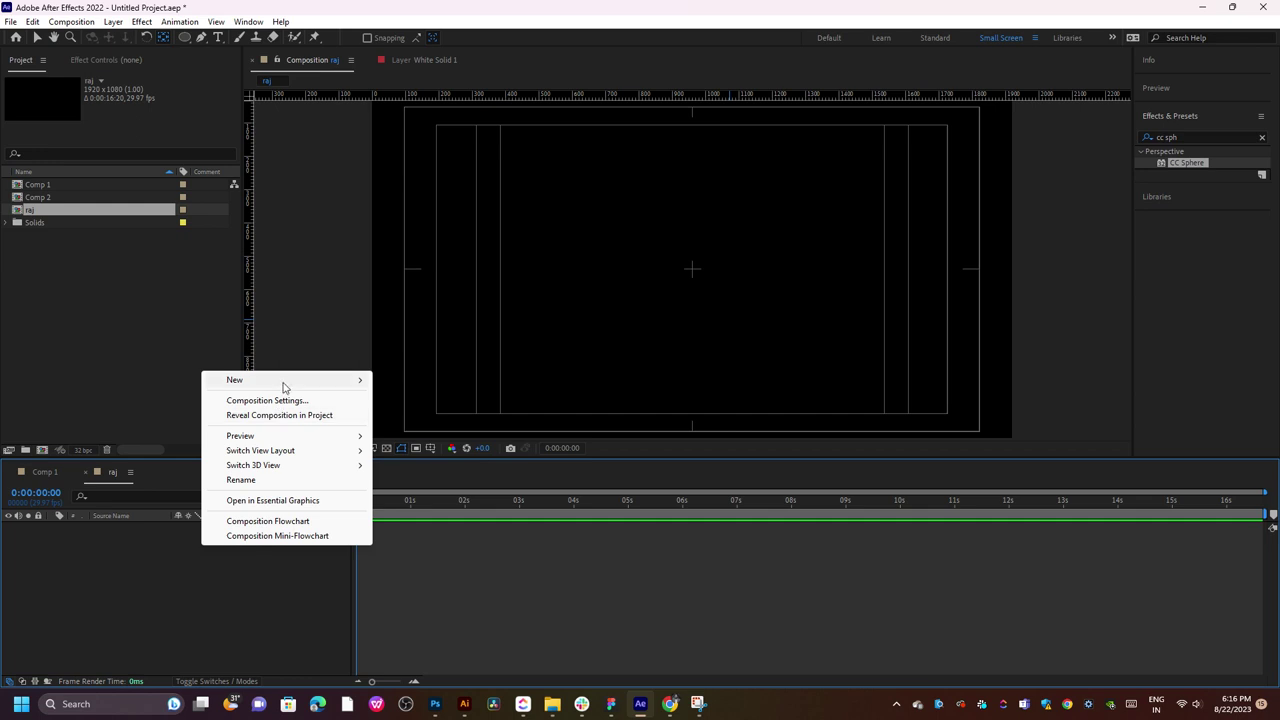
{"action": "mouse_move", "coordinate": [285, 380]}
{"action": "left_click", "coordinate": [430, 420]}
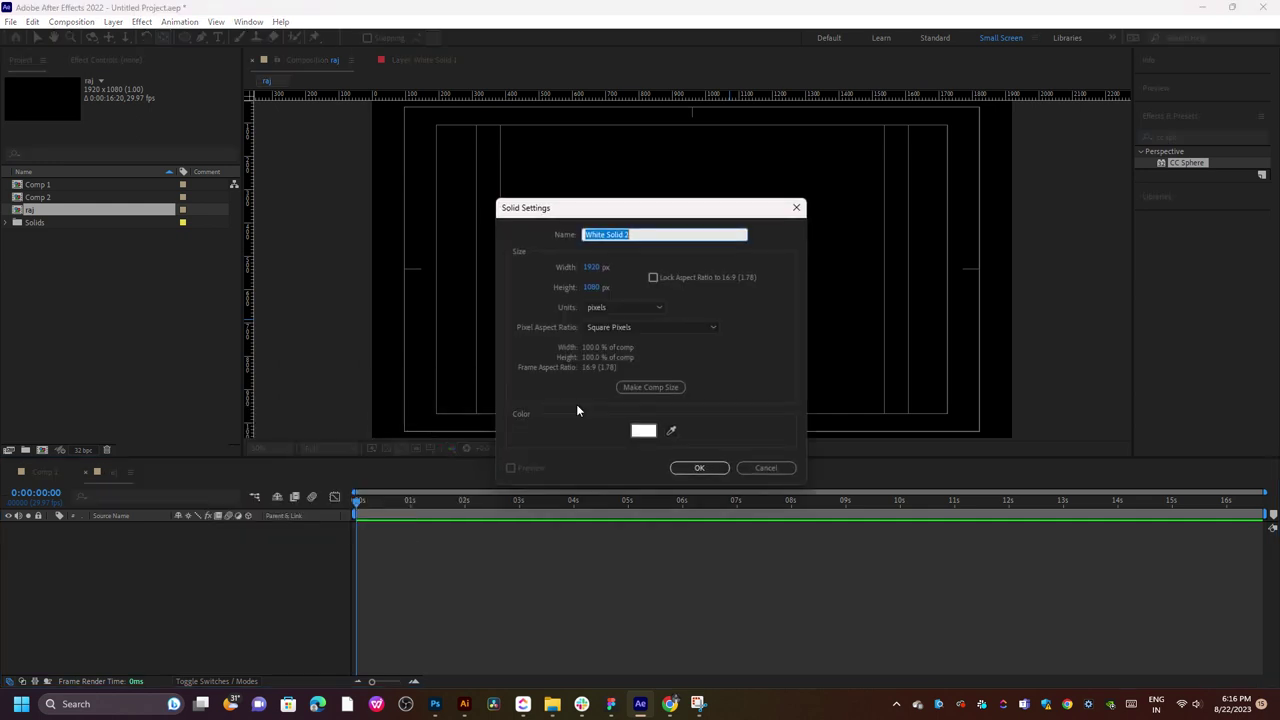
{"action": "left_click", "coordinate": [697, 467]}
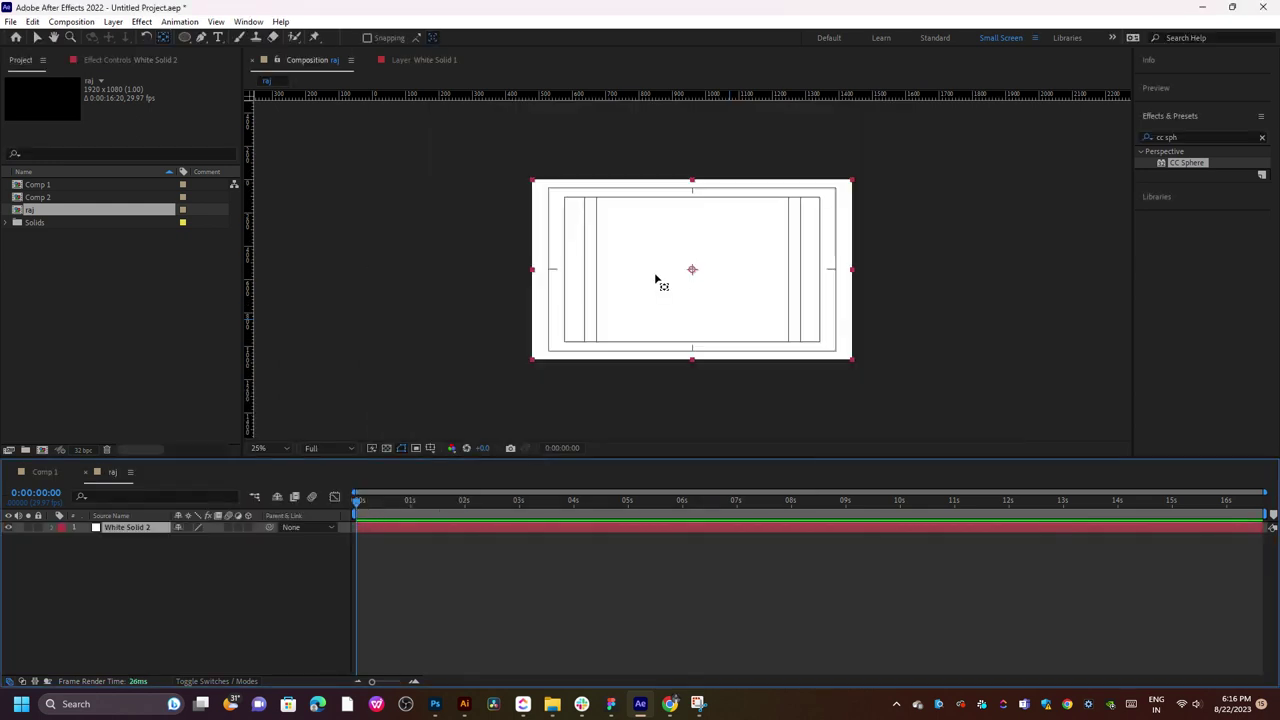
{"action": "left_click", "coordinate": [1080, 266]}
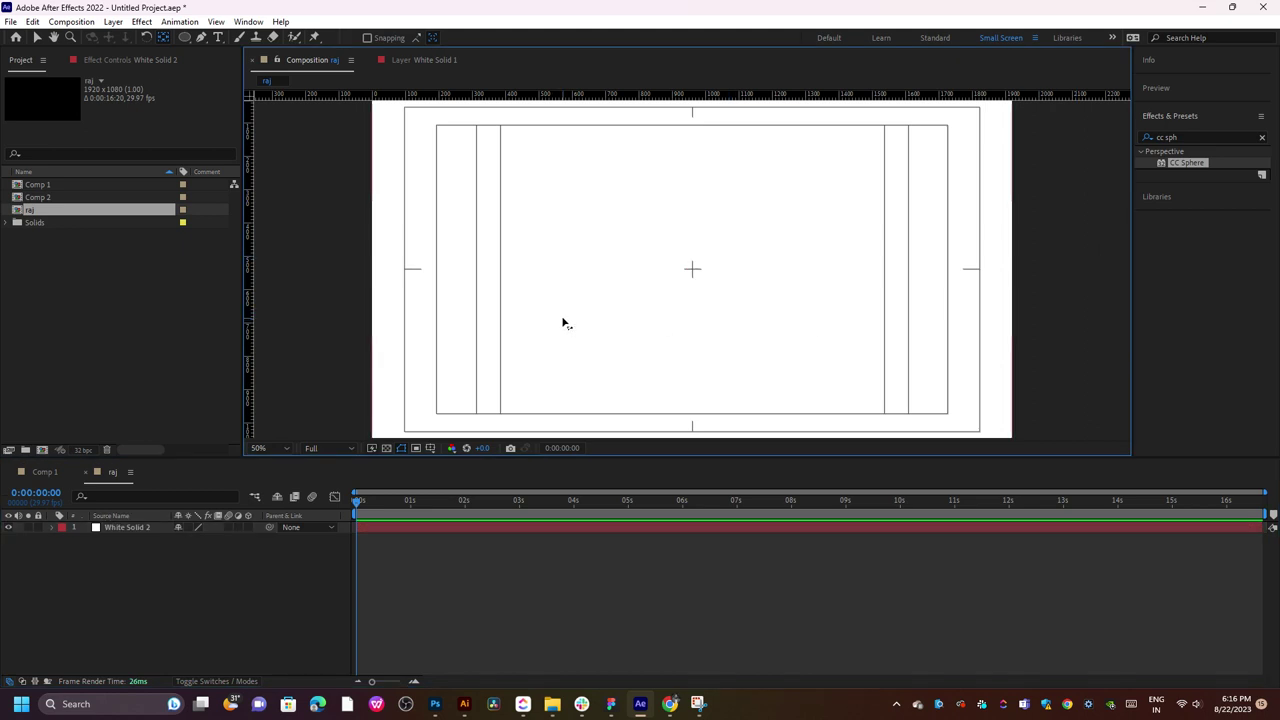
{"action": "key", "text": "v"}
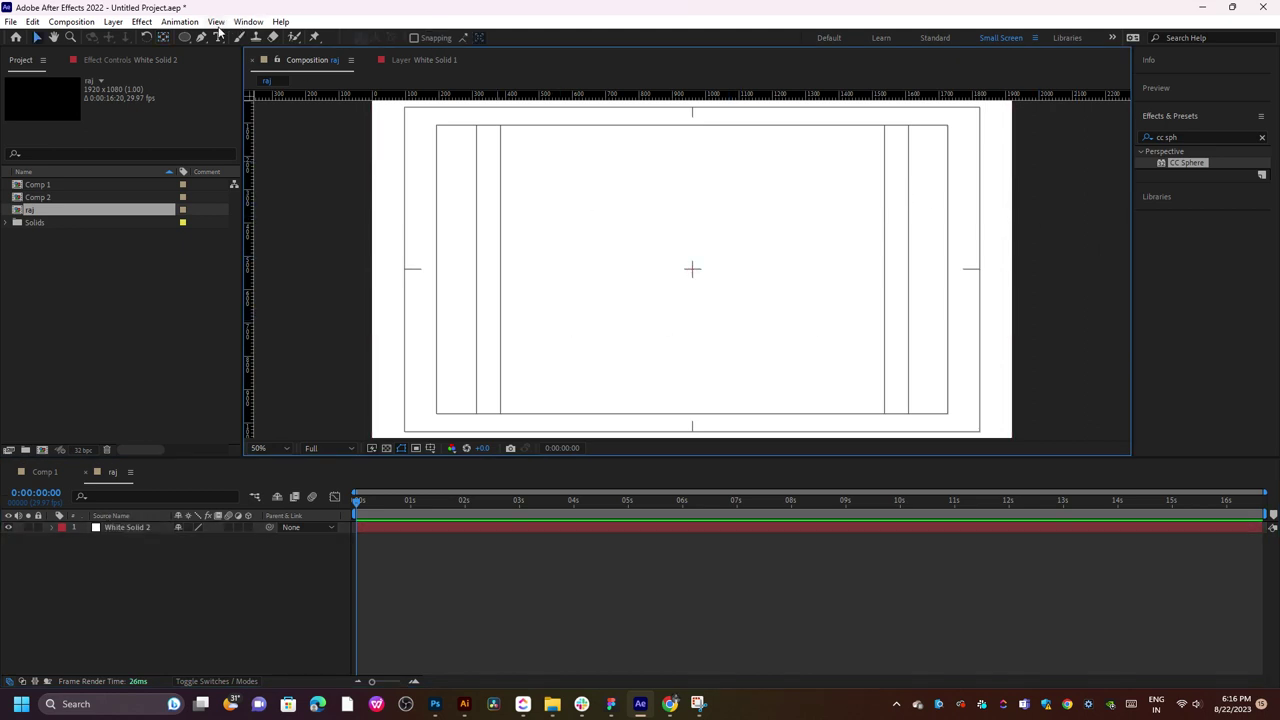
- Draw a rounded rectangle near the frame centre, discarding an initial ellipse attempt
{"action": "left_click", "coordinate": [185, 38]}
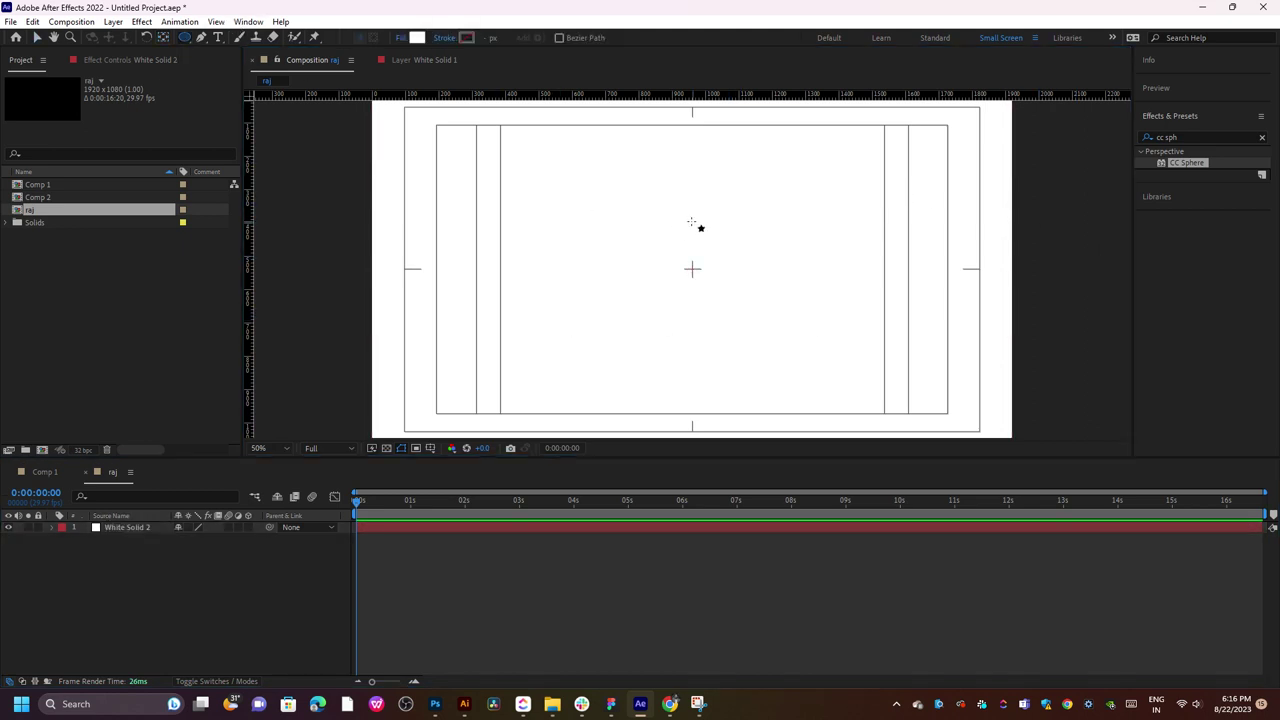
{"action": "left_click_drag", "start_coordinate": [652, 218], "coordinate": [761, 309]}
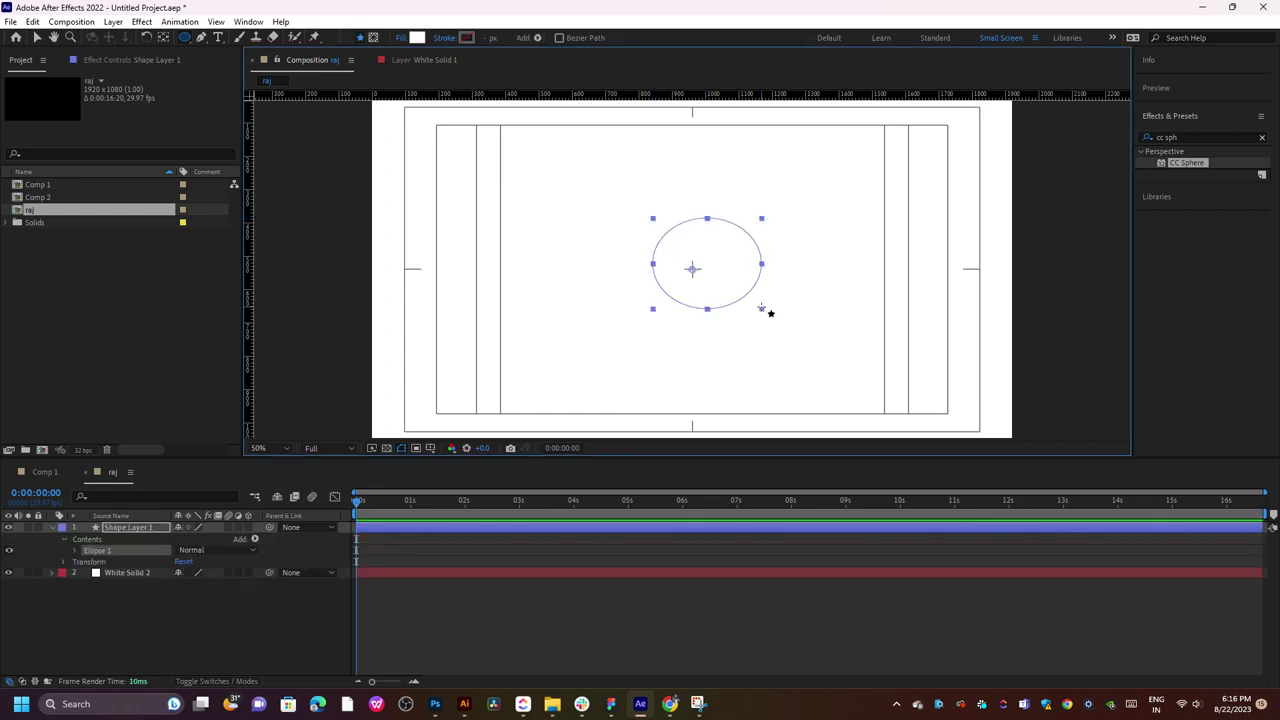
{"action": "key", "text": "ctrl+z"}
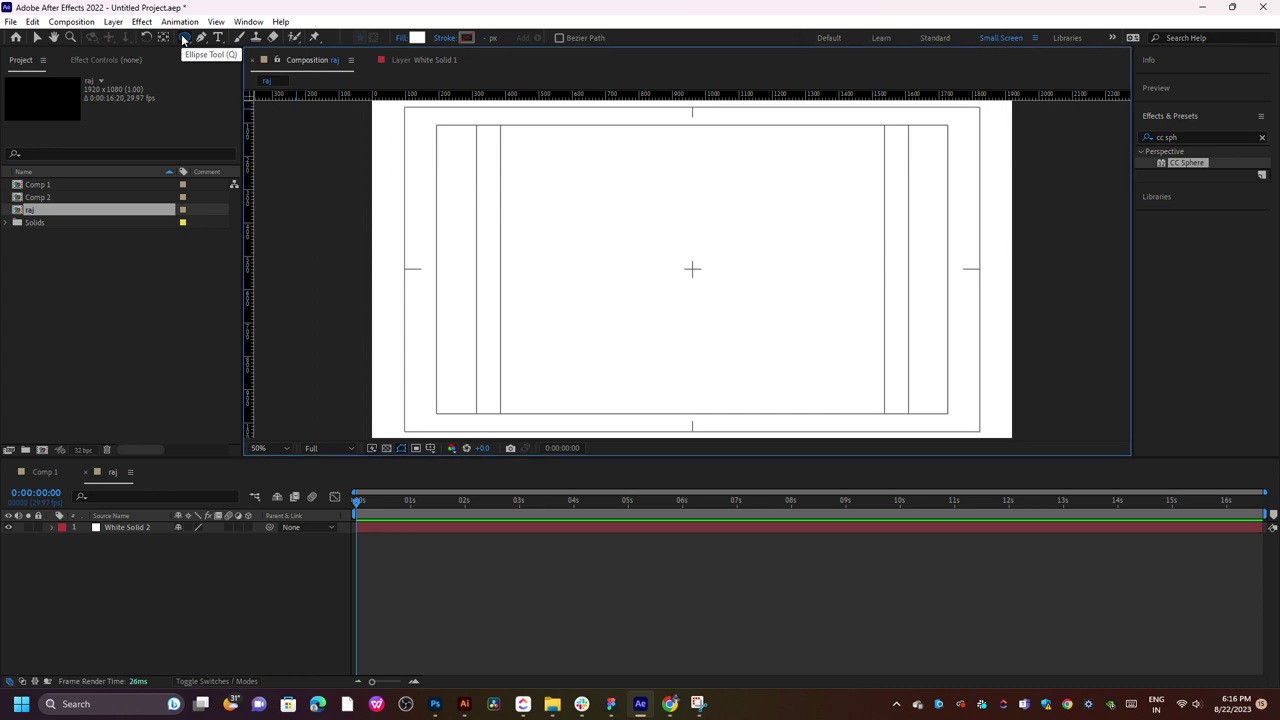
{"action": "key", "text": "q"}
{"action": "key", "text": "q"}
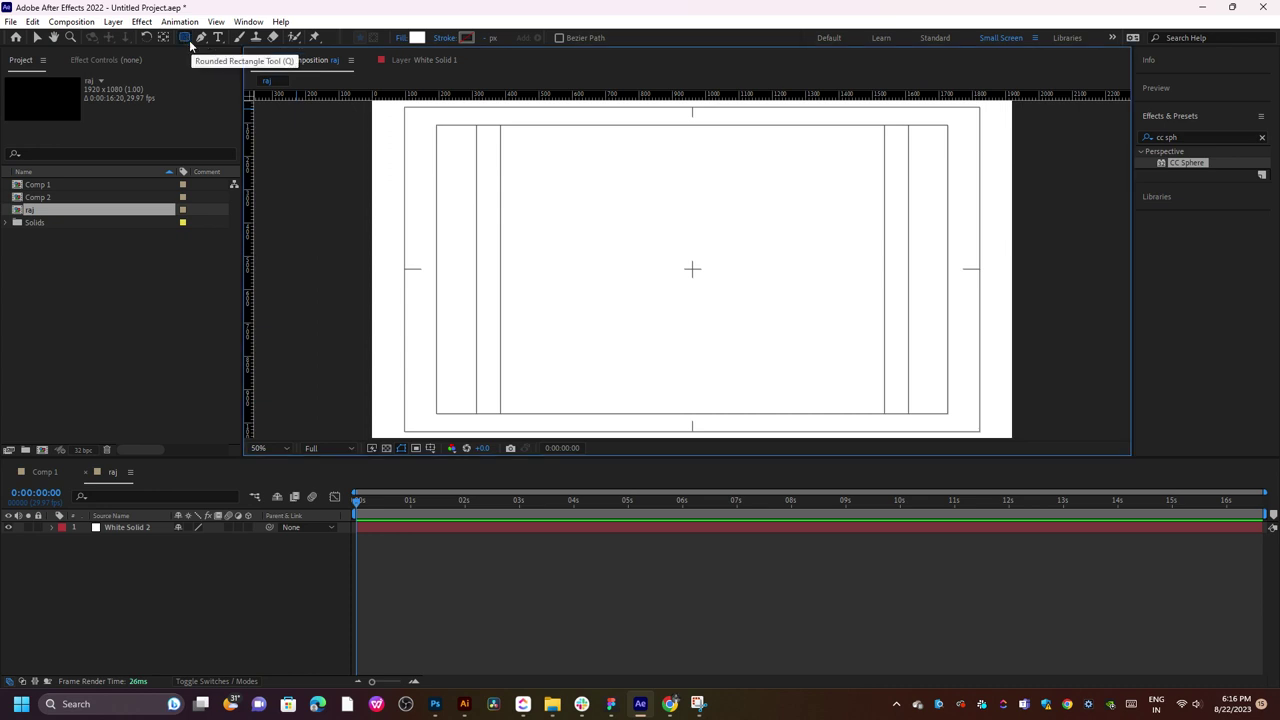
{"action": "left_click_drag", "start_coordinate": [646, 227], "coordinate": [786, 321]}
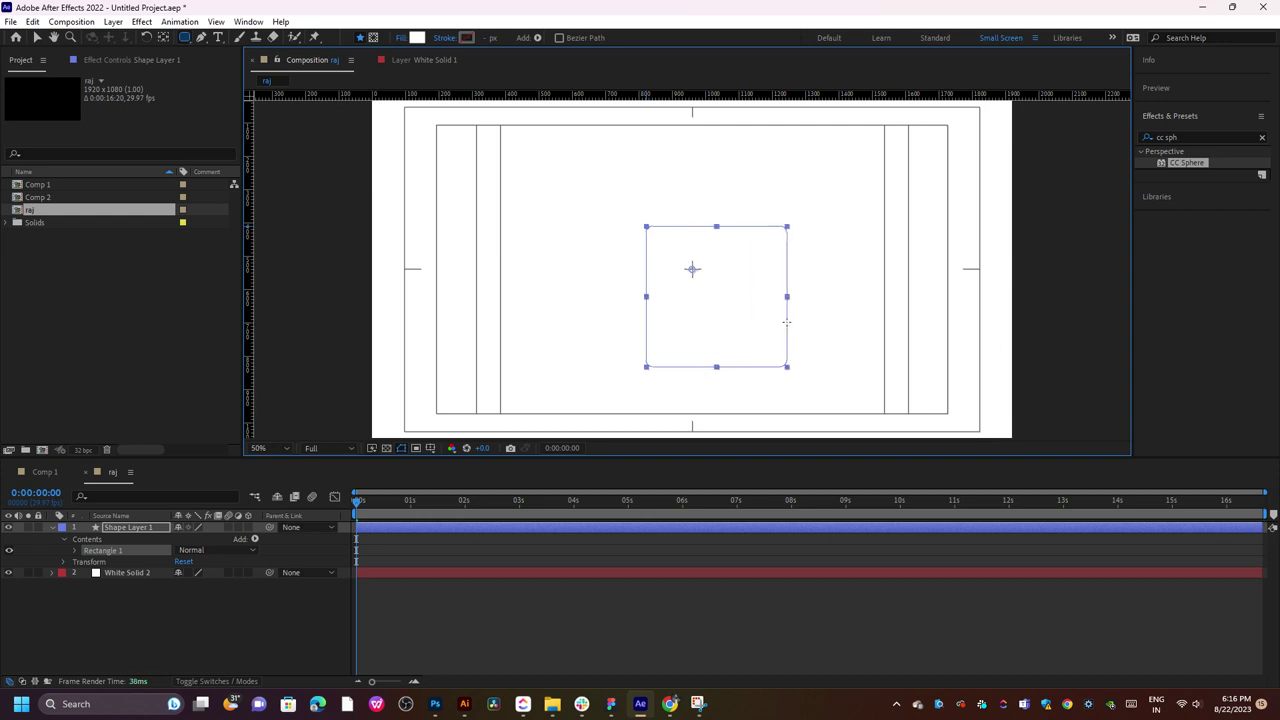
{"action": "left_click_drag", "start_coordinate": [786, 321], "coordinate": [772, 306]}
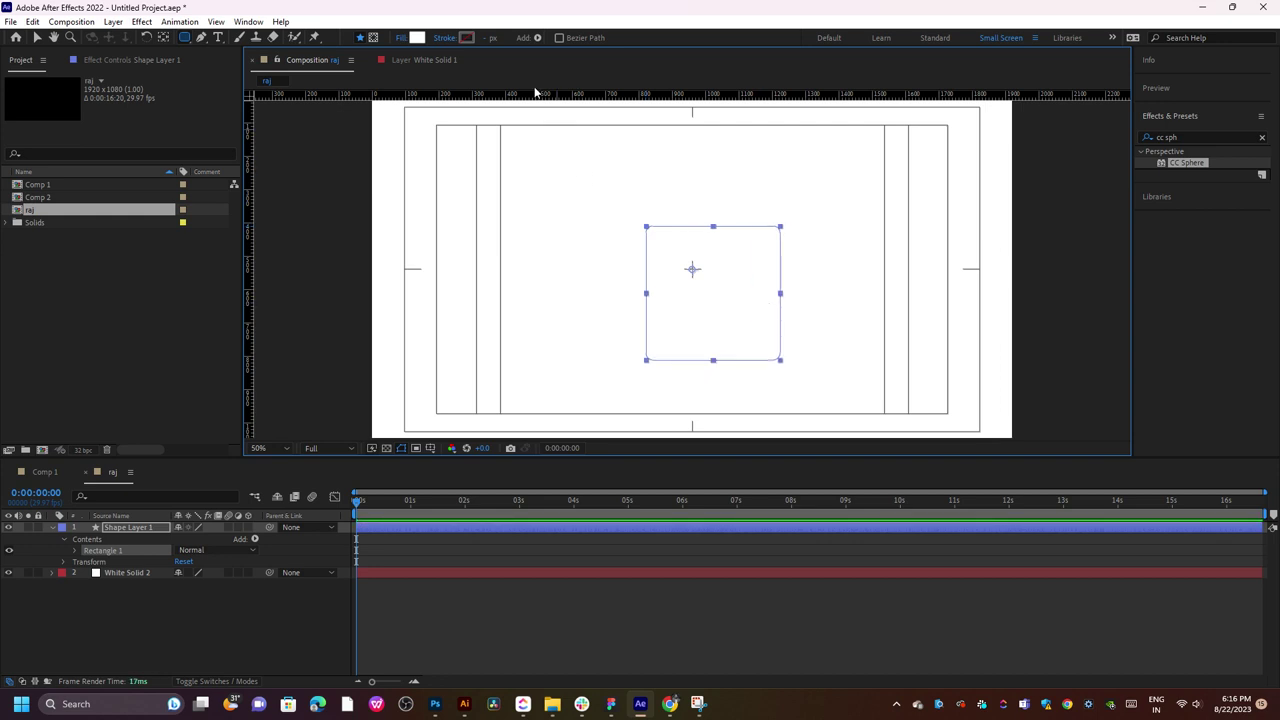
- Remove the rounded rectangle's outline by setting its stroke to None
{"action": "left_click", "coordinate": [466, 37]}
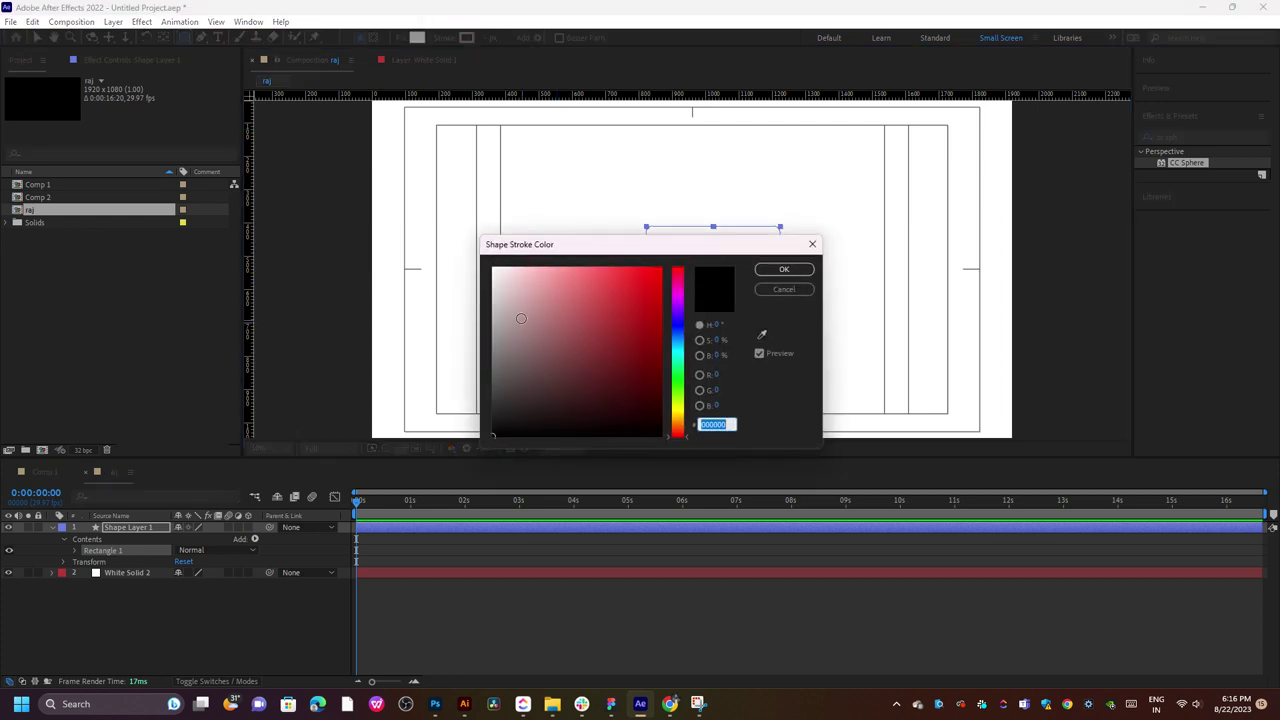
{"action": "left_click", "coordinate": [772, 289]}
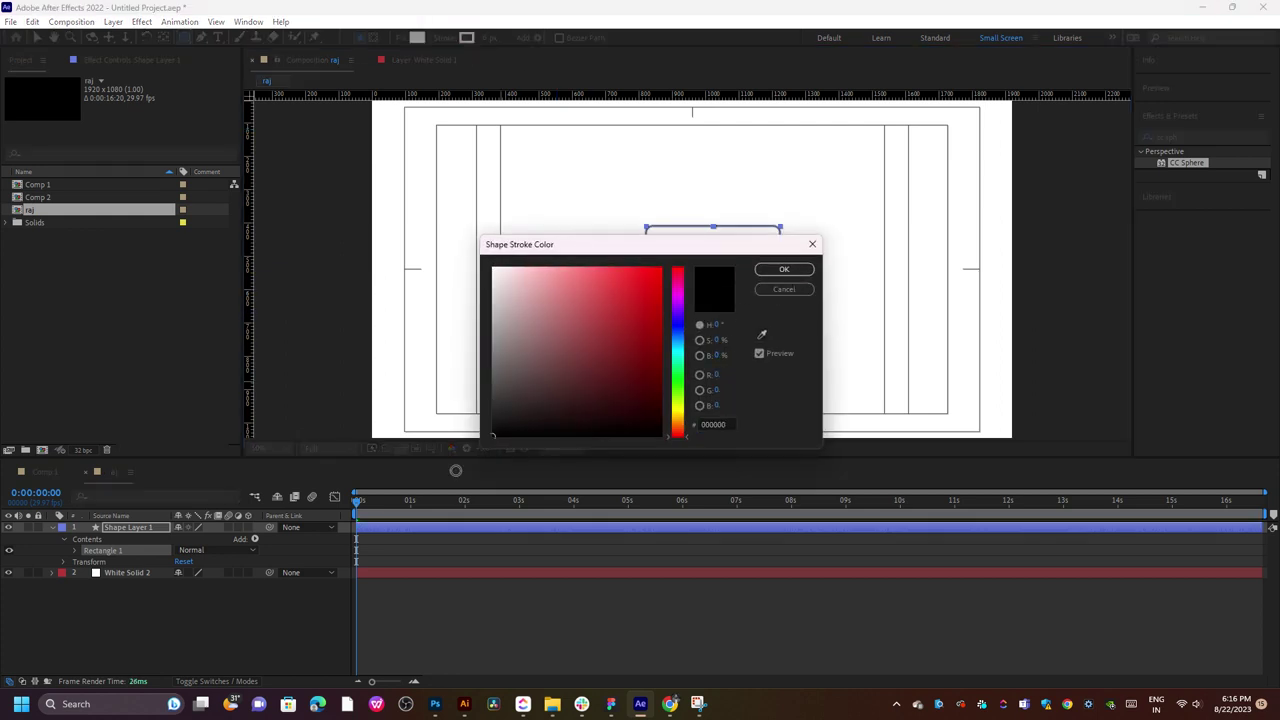
{"action": "left_click", "coordinate": [784, 269]}
{"action": "left_click", "coordinate": [452, 38]}
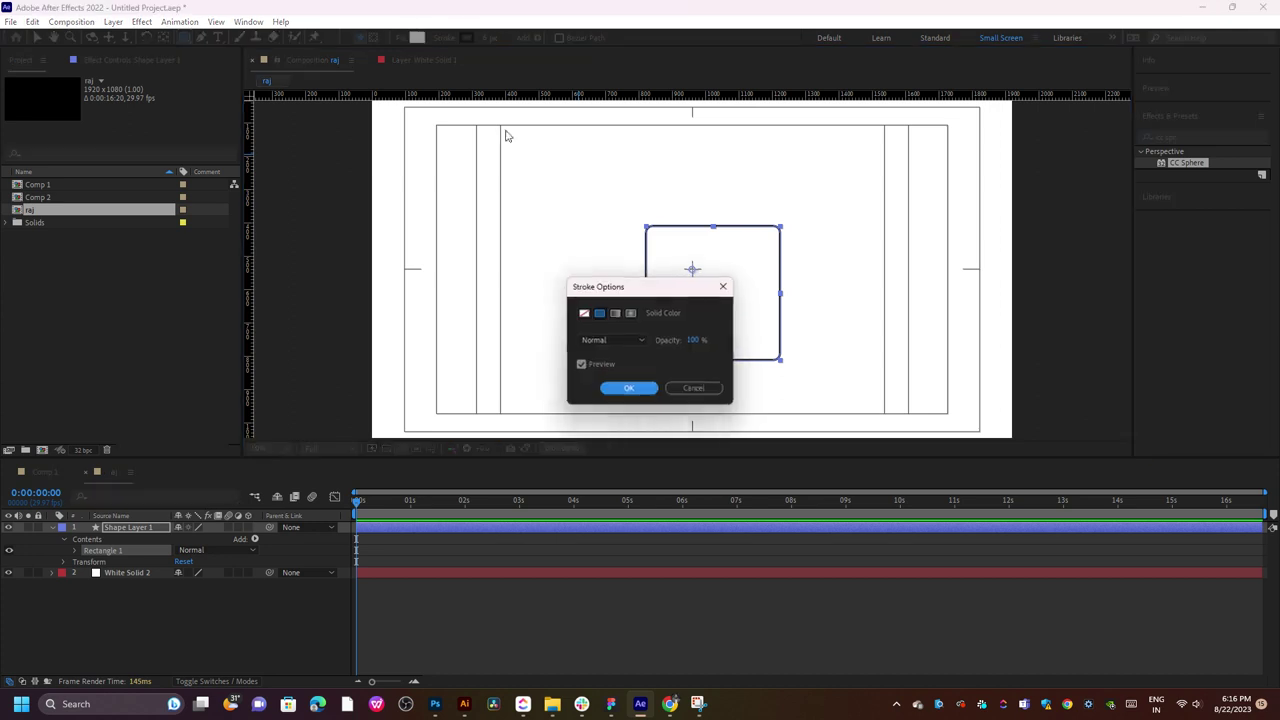
{"action": "left_click", "coordinate": [583, 314]}
{"action": "left_click", "coordinate": [630, 389]}
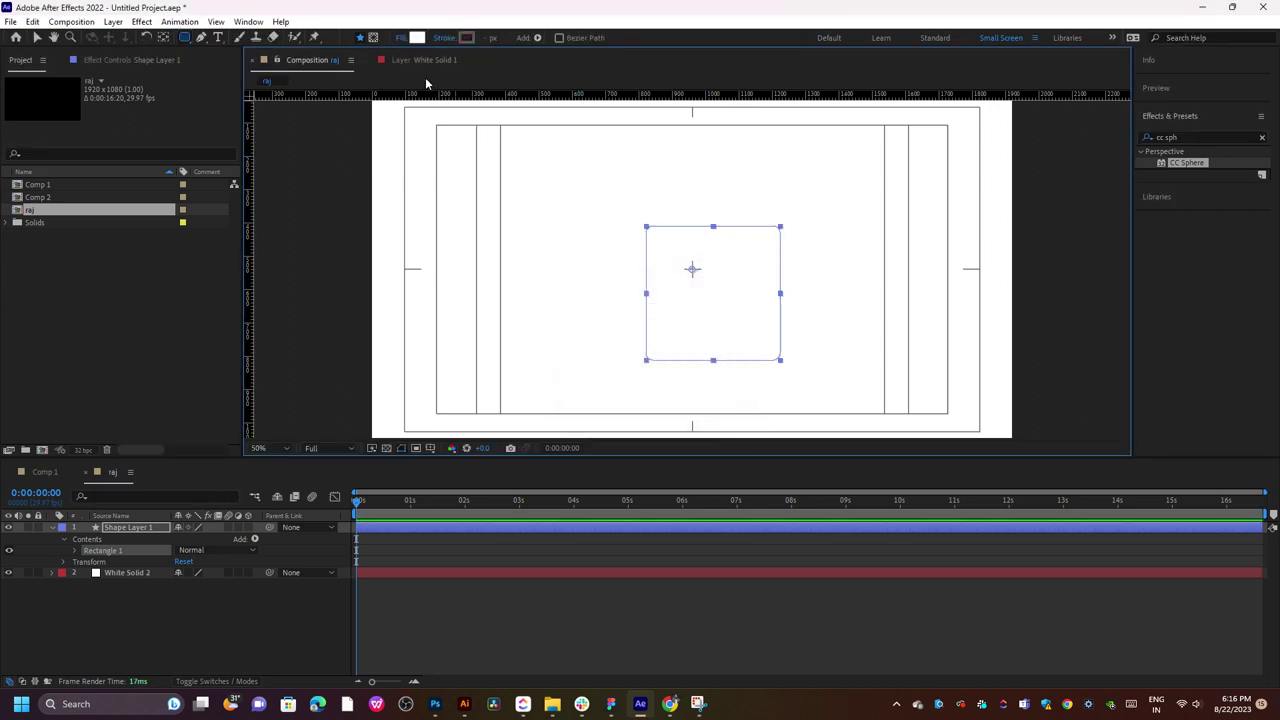
- Fill the rectangle pure red FF0000 and drag it to the frame centre
{"action": "left_click", "coordinate": [417, 38]}
{"action": "left_click", "coordinate": [663, 266]}
{"action": "left_click", "coordinate": [770, 270]}
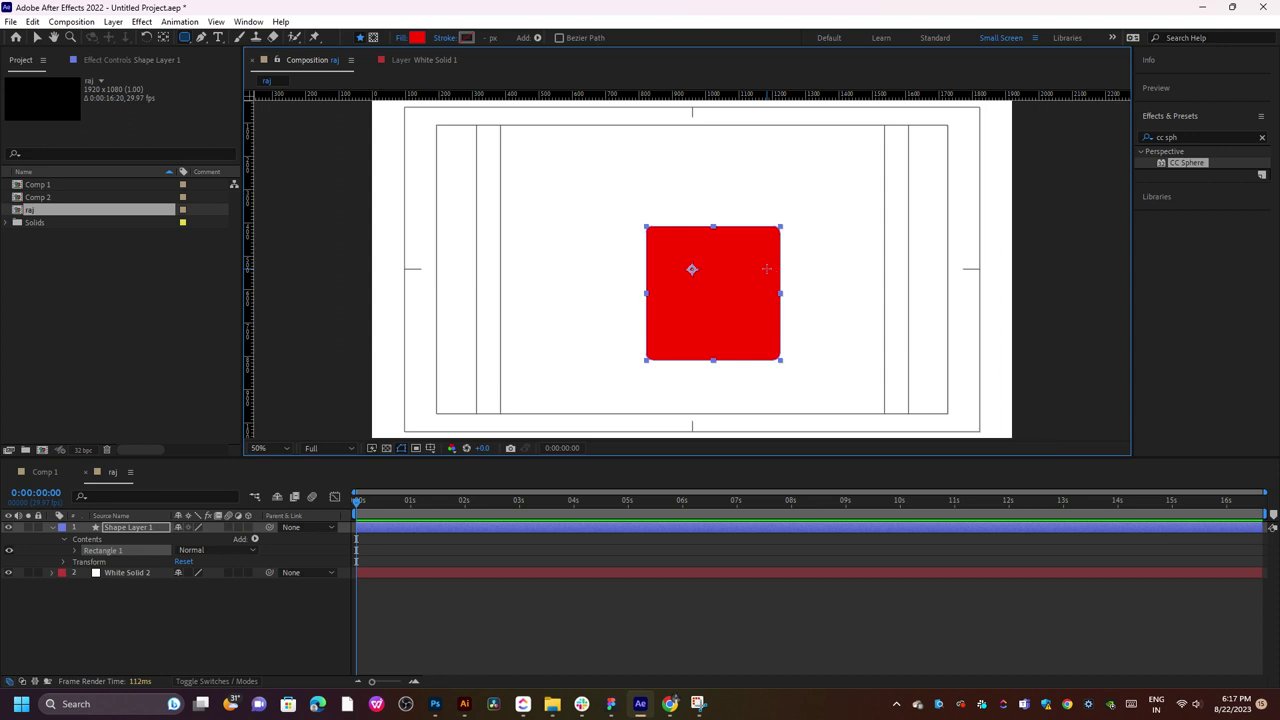
{"action": "key", "text": "v"}
{"action": "left_click_drag", "start_coordinate": [766, 268], "coordinate": [734, 251]}
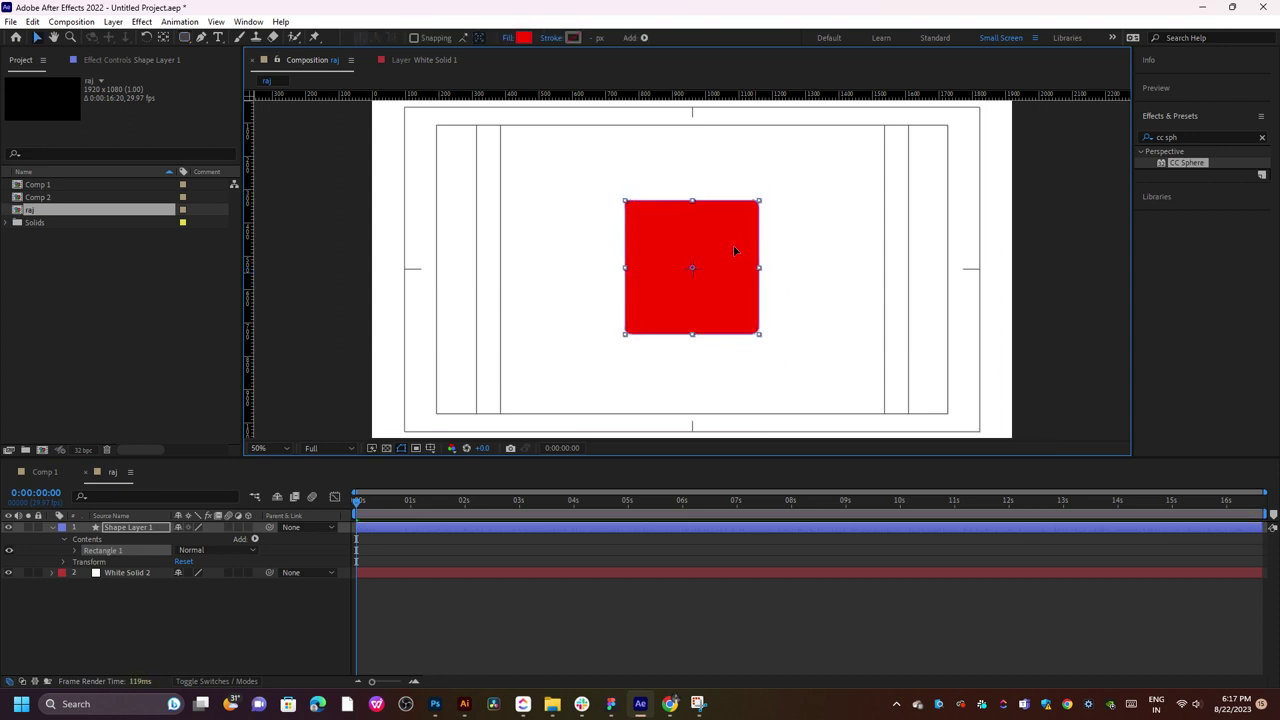
{"action": "key", "text": "ctrl+Down"}
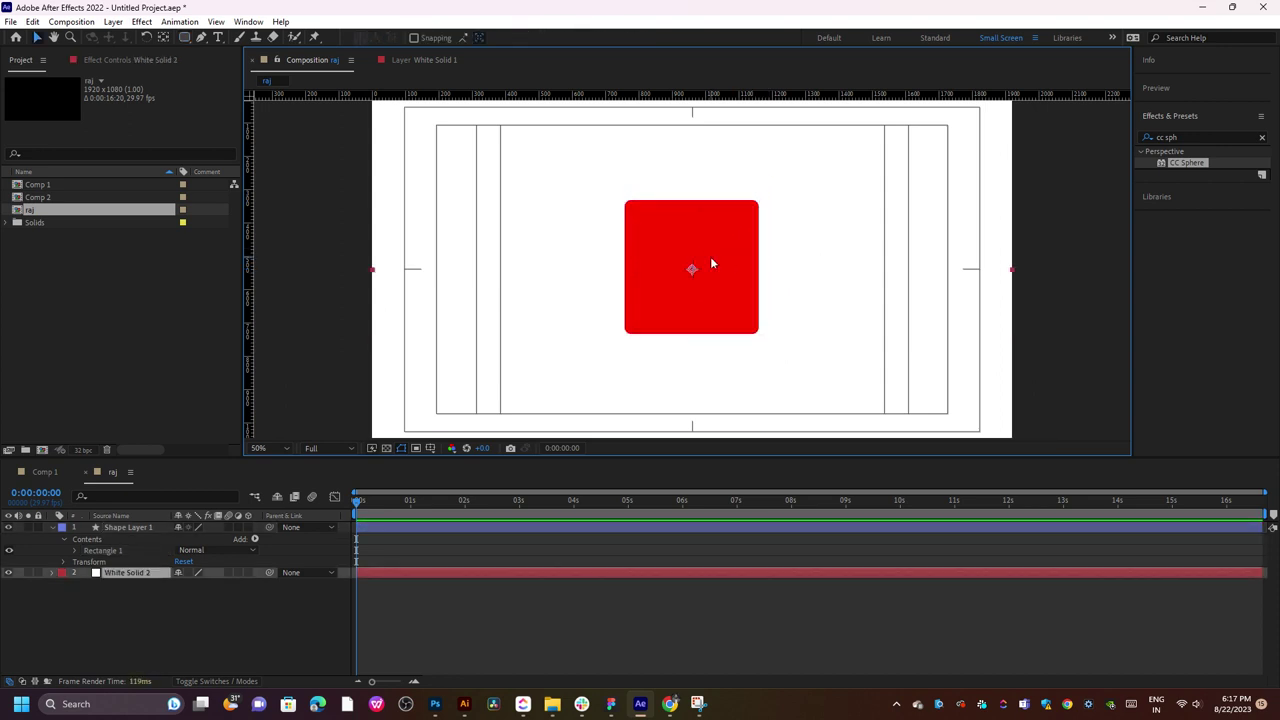
{"action": "key", "text": "KP_Enter"}
- Return to the raj composition view and select the red rectangle's Shape Layer 1
{"action": "left_click", "coordinate": [339, 63]}
{"action": "left_click", "coordinate": [492, 526]}
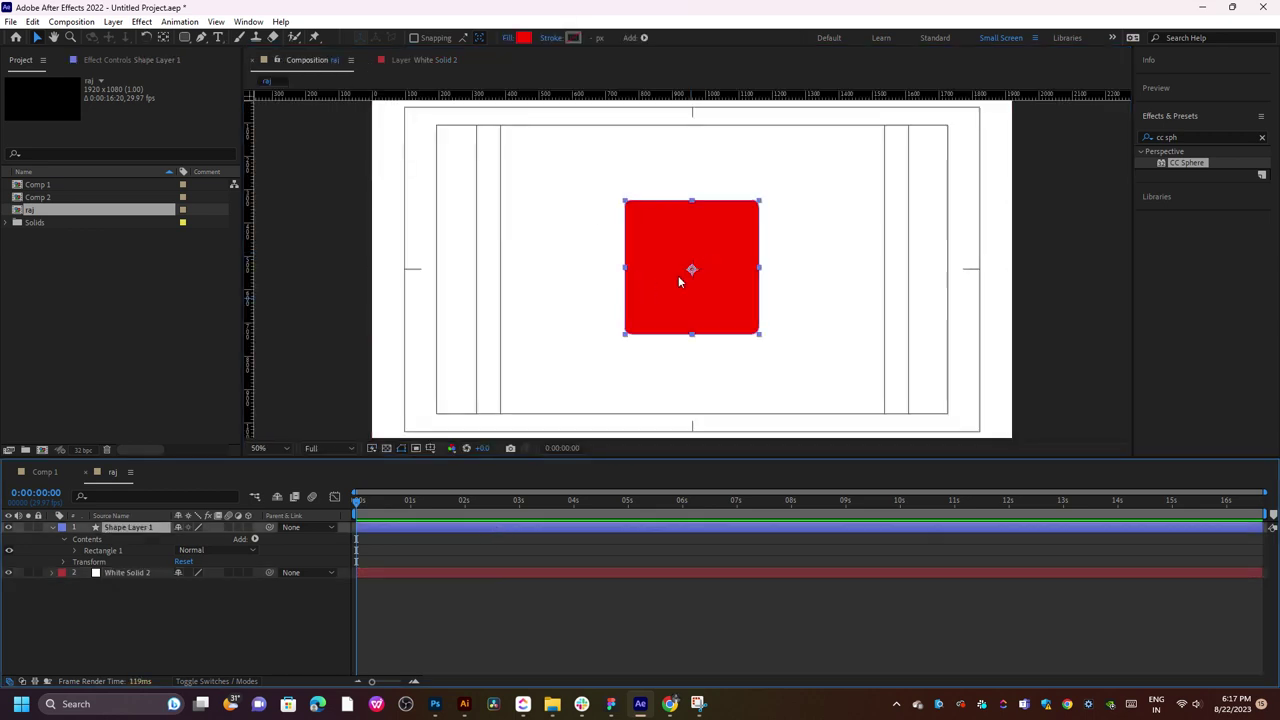
{"action": "scroll", "coordinate": [684, 277], "scroll_direction": "up", "scroll_amount": 3}
{"action": "scroll", "coordinate": [684, 277], "scroll_direction": "up", "scroll_amount": 2}
{"action": "scroll", "coordinate": [684, 277], "scroll_direction": "down", "scroll_amount": 6}
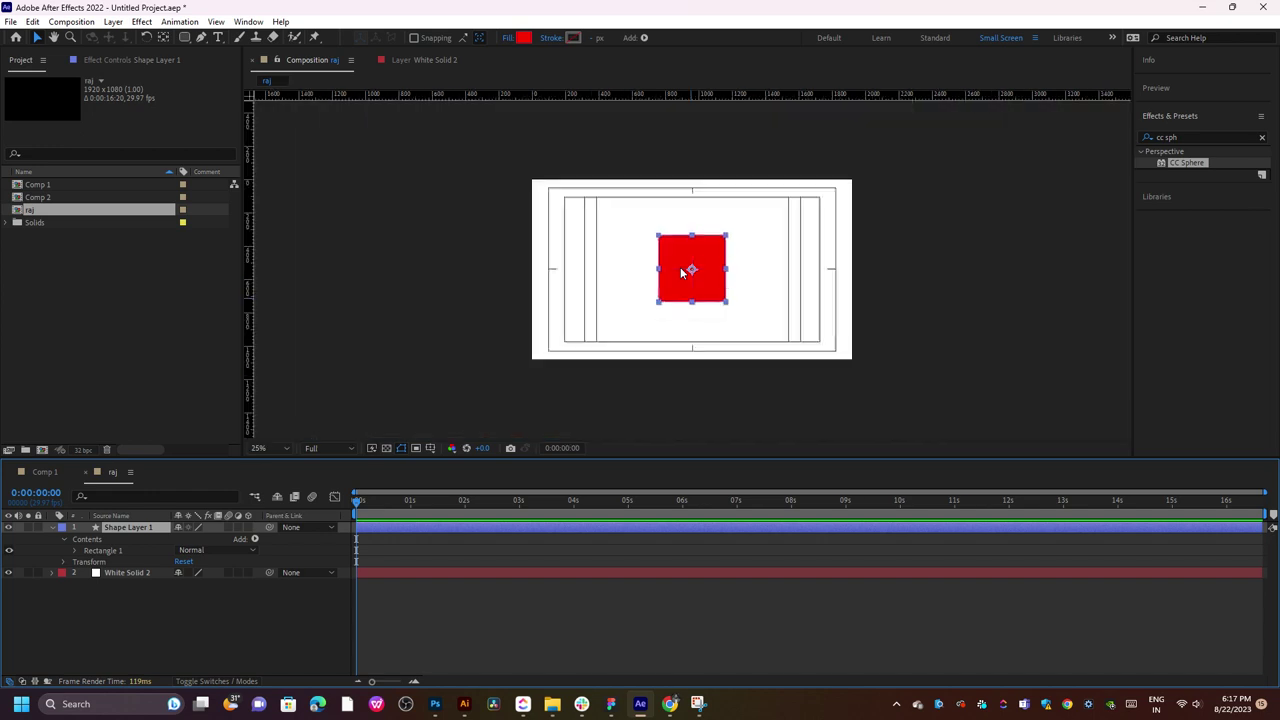
{"action": "scroll", "coordinate": [683, 272], "scroll_direction": "down", "scroll_amount": 2}
{"action": "scroll", "coordinate": [683, 272], "scroll_direction": "up", "scroll_amount": 4}
{"action": "left_click", "coordinate": [1038, 229]}
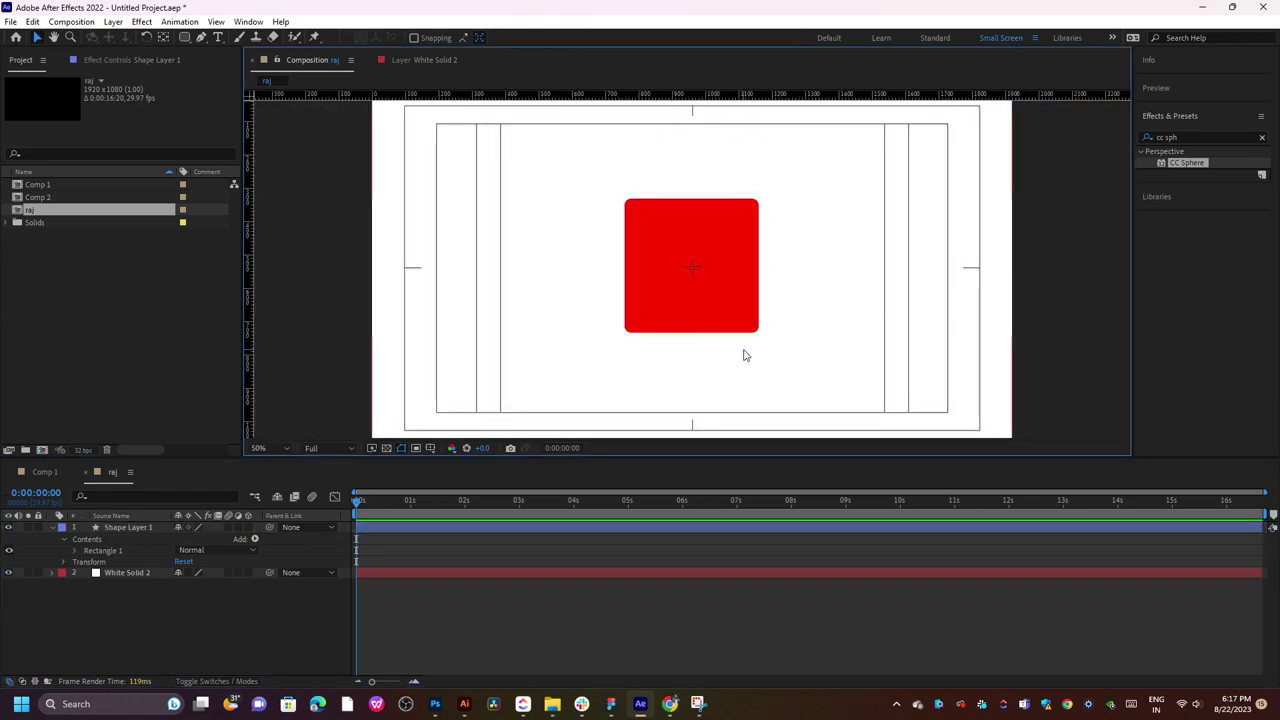
{"action": "left_click", "coordinate": [720, 334]}
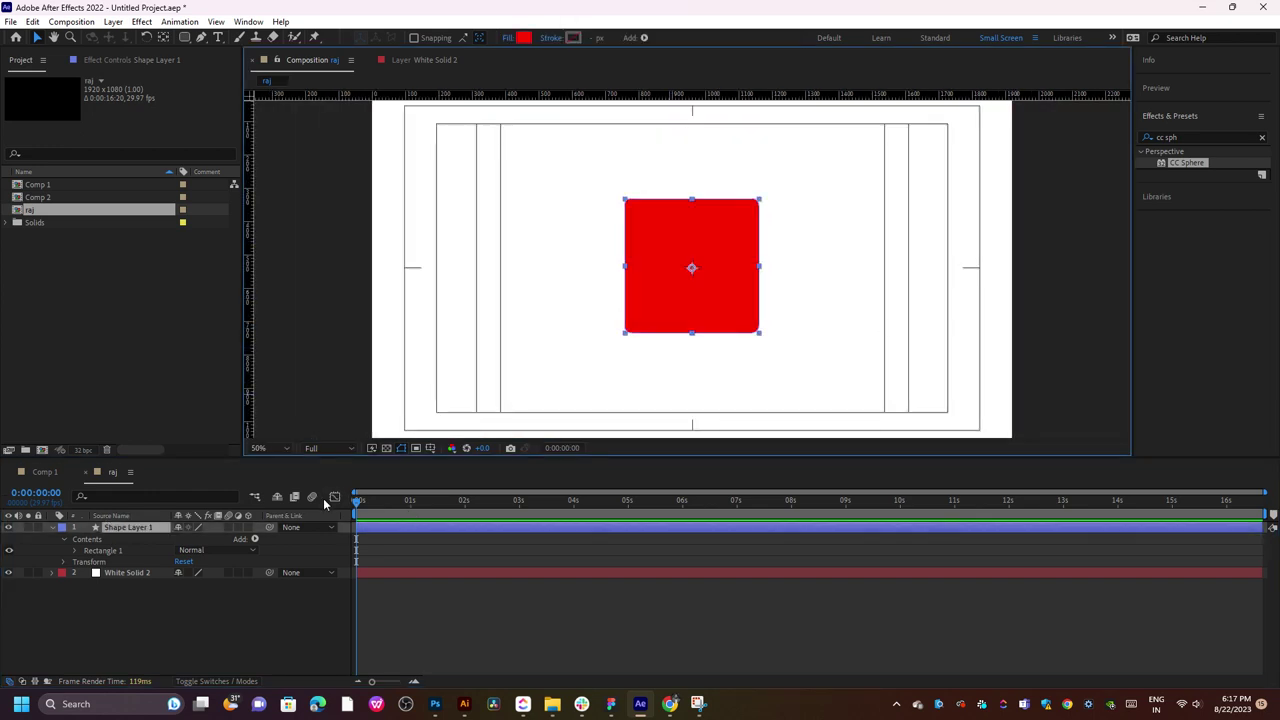
- Raise Rectangle Path 1's Roundness from 20 to 304, turning the square into a circle
{"action": "left_click", "coordinate": [76, 551]}
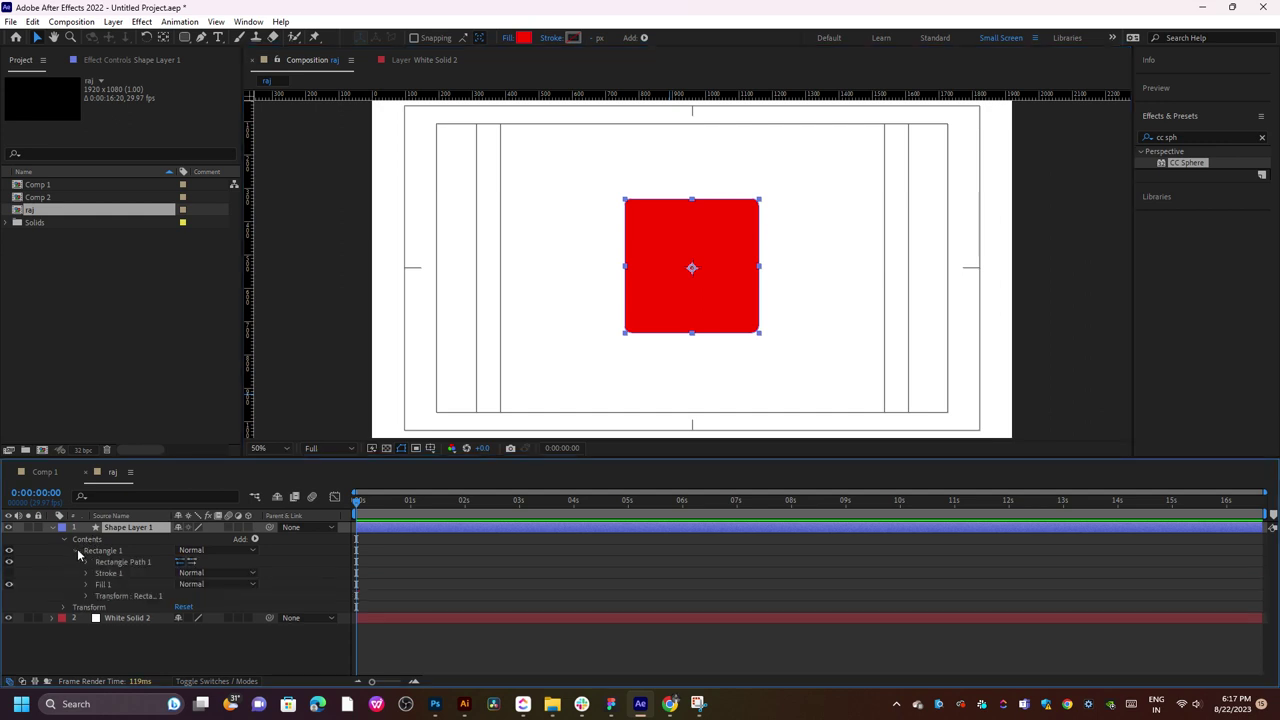
{"action": "left_click", "coordinate": [86, 562]}
{"action": "left_click_drag", "start_coordinate": [181, 595], "coordinate": [354, 594]}
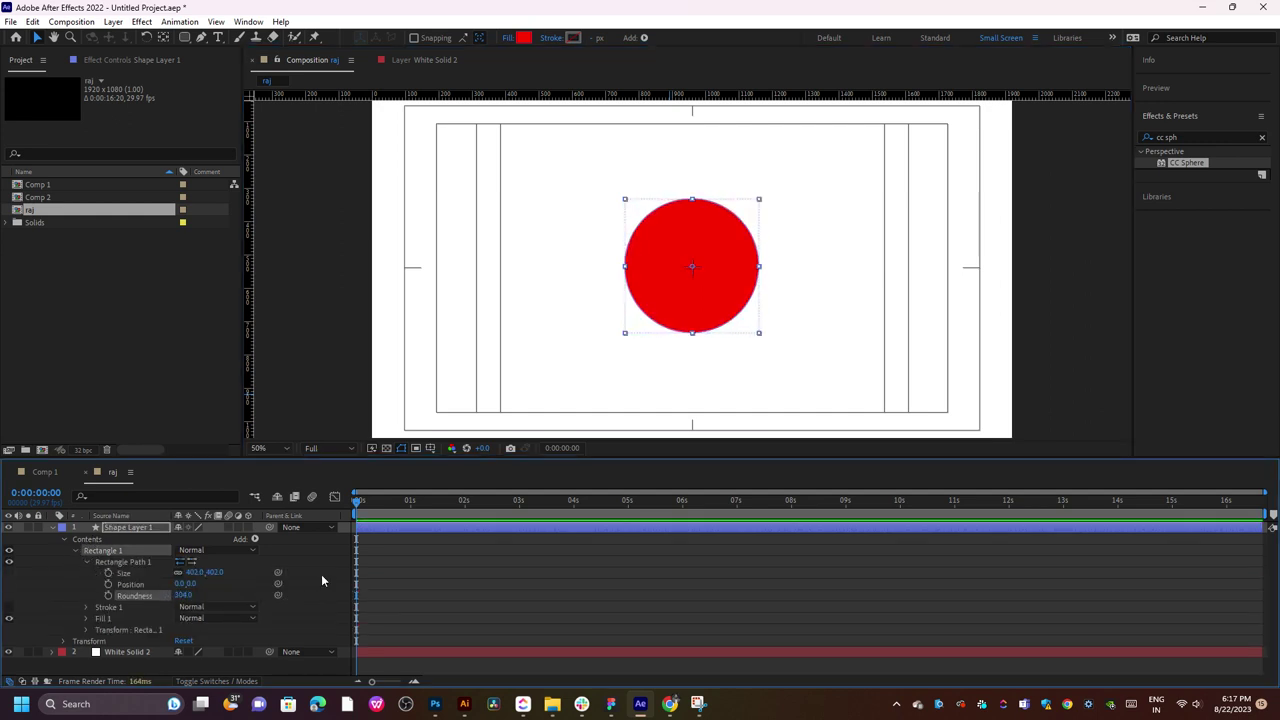
{"action": "left_click", "coordinate": [1074, 291]}
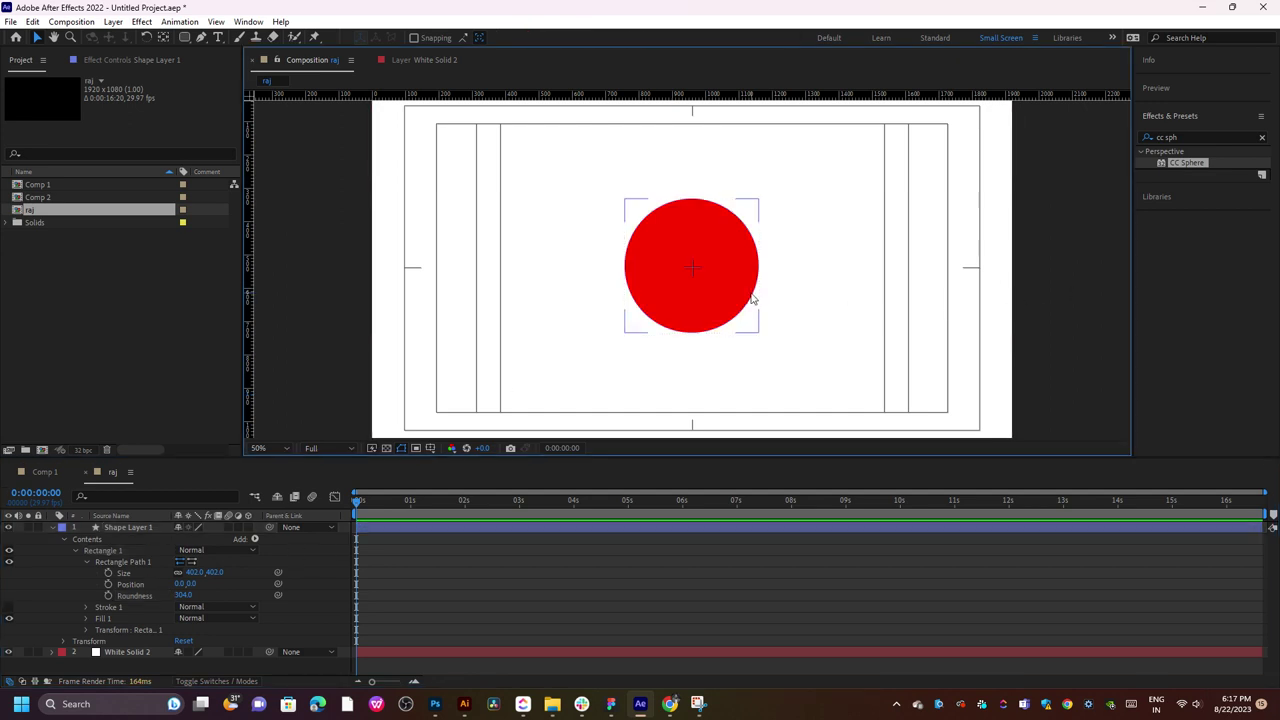
{"action": "left_click", "coordinate": [757, 294]}
- Scrub back toward the timeline start, collapse the circle layer and deselect all layers
{"action": "left_click_drag", "start_coordinate": [437, 505], "coordinate": [366, 505]}
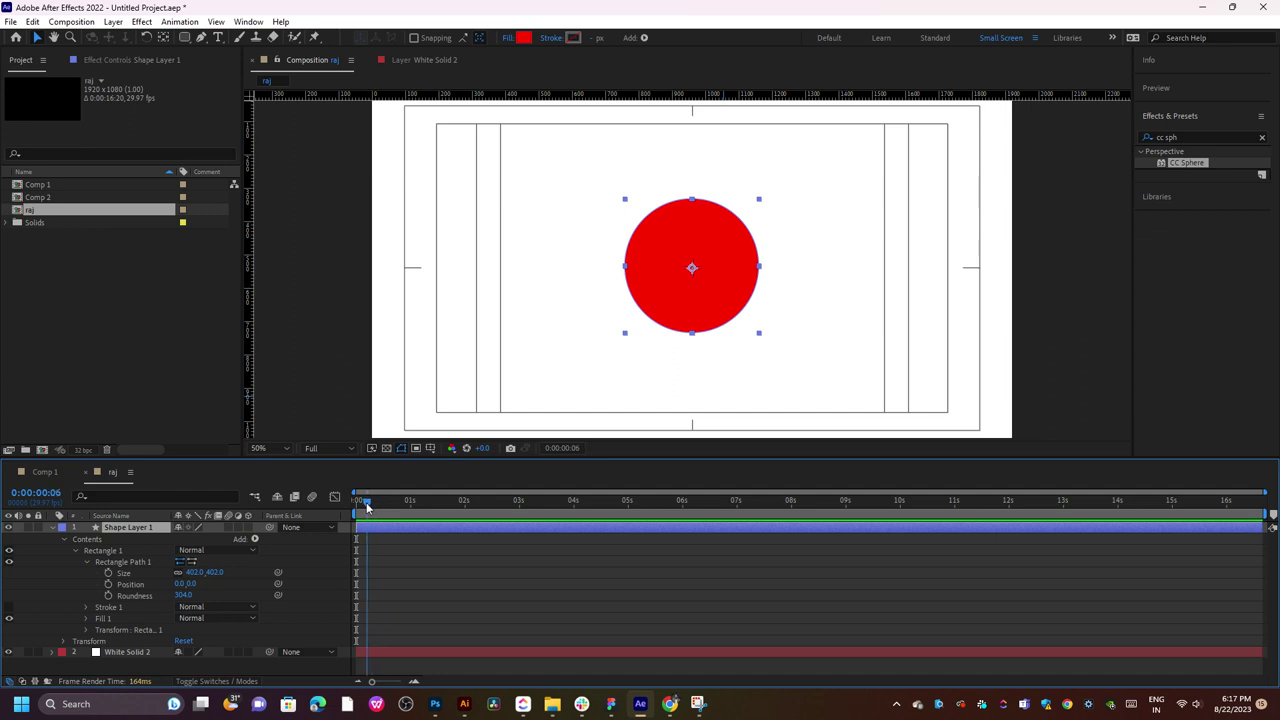
{"action": "left_click", "coordinate": [88, 619]}
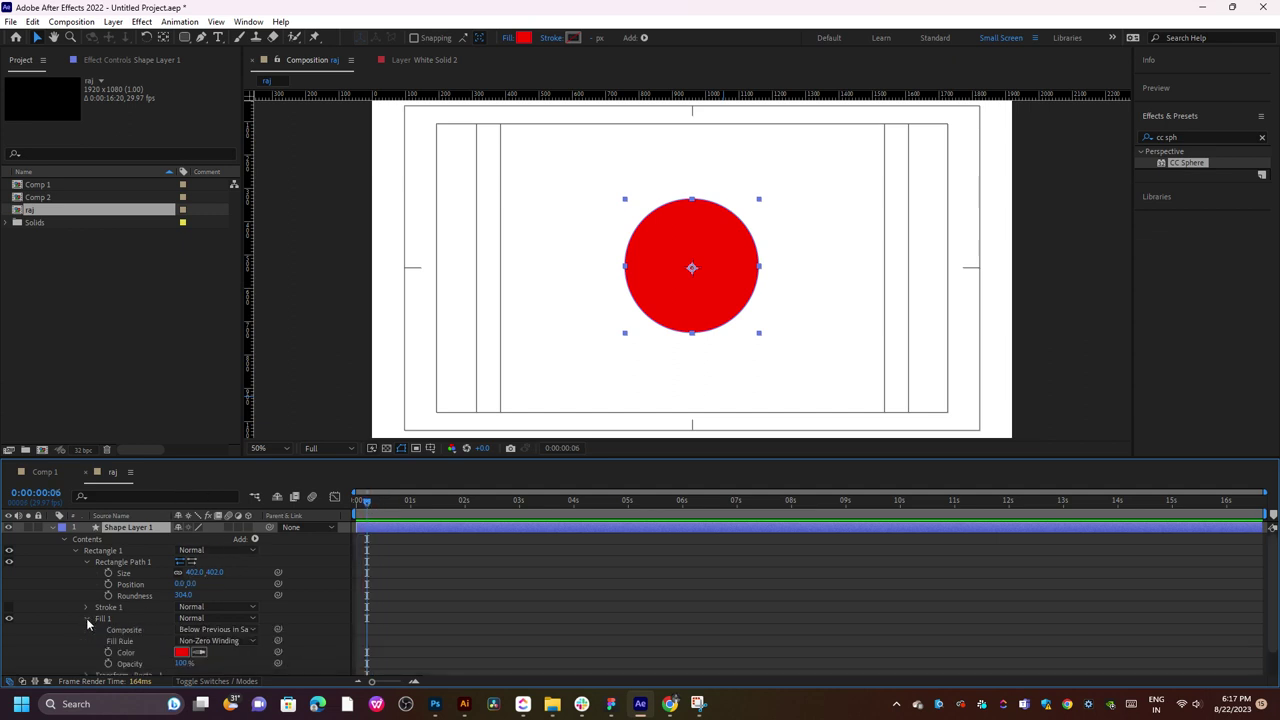
{"action": "left_click", "coordinate": [86, 618]}
{"action": "key", "text": "Page_Up"}
{"action": "key", "text": "Page_Up"}
{"action": "key", "text": "Page_Up"}
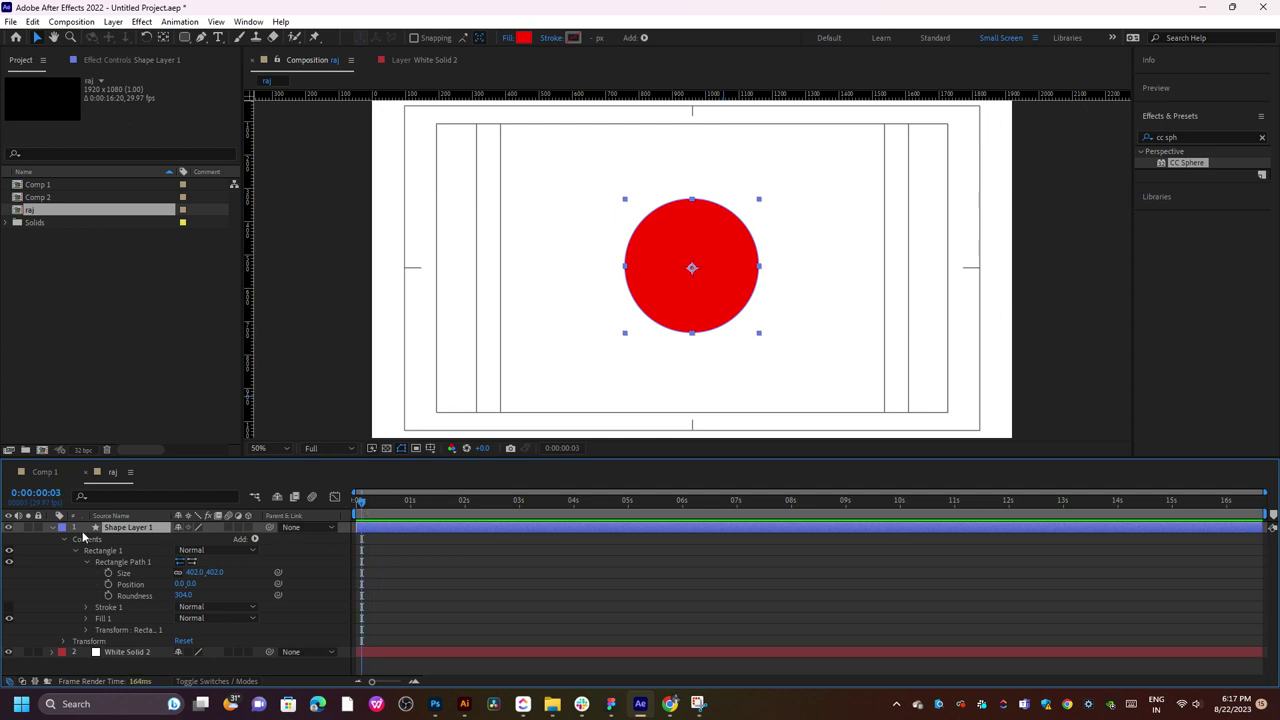
{"action": "left_click", "coordinate": [52, 528]}
{"action": "left_click", "coordinate": [151, 610]}
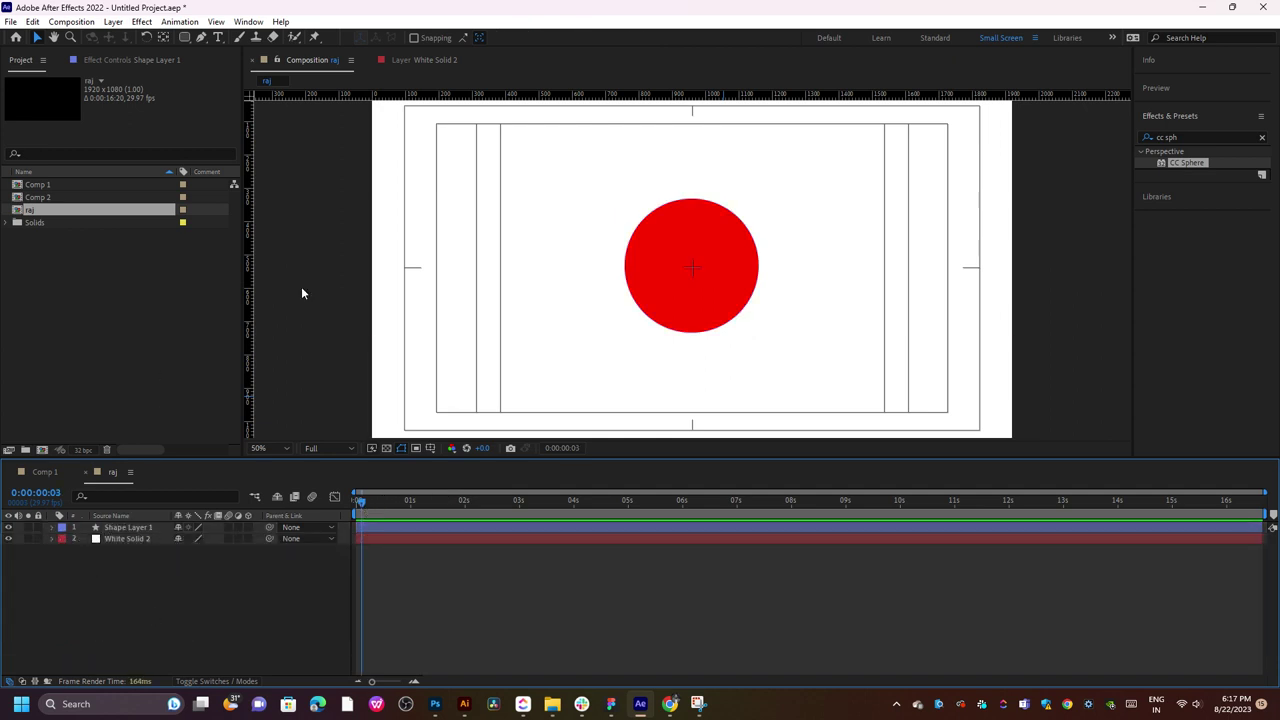
- Draw a straight Pen line across the bottom of the frame with no fill
{"action": "left_click", "coordinate": [201, 37]}
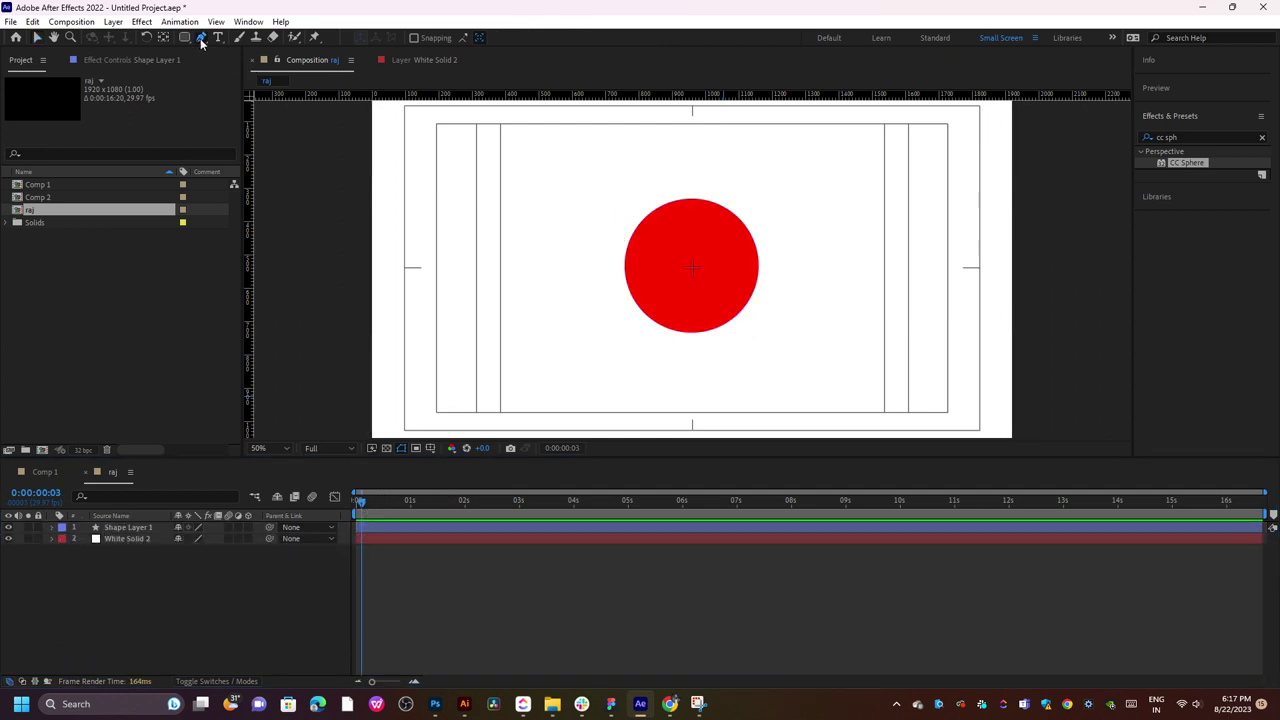
{"action": "left_click", "coordinate": [436, 410]}
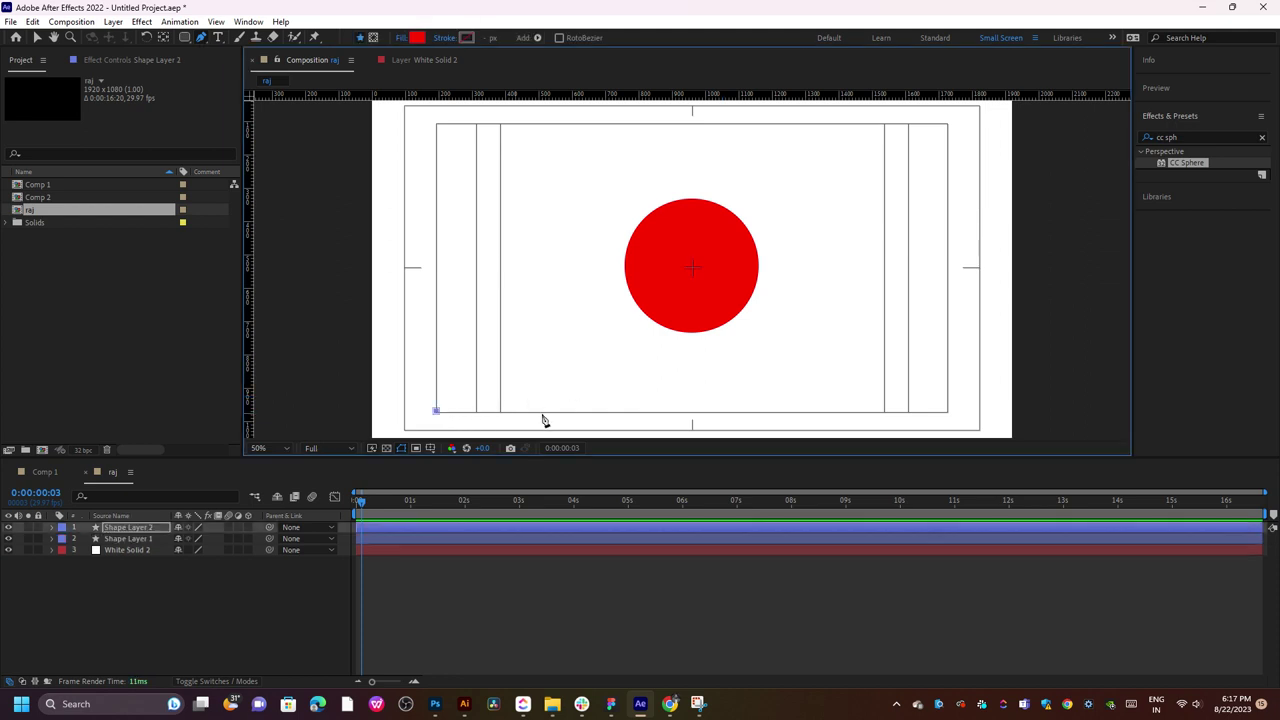
{"action": "left_click", "coordinate": [946, 411]}
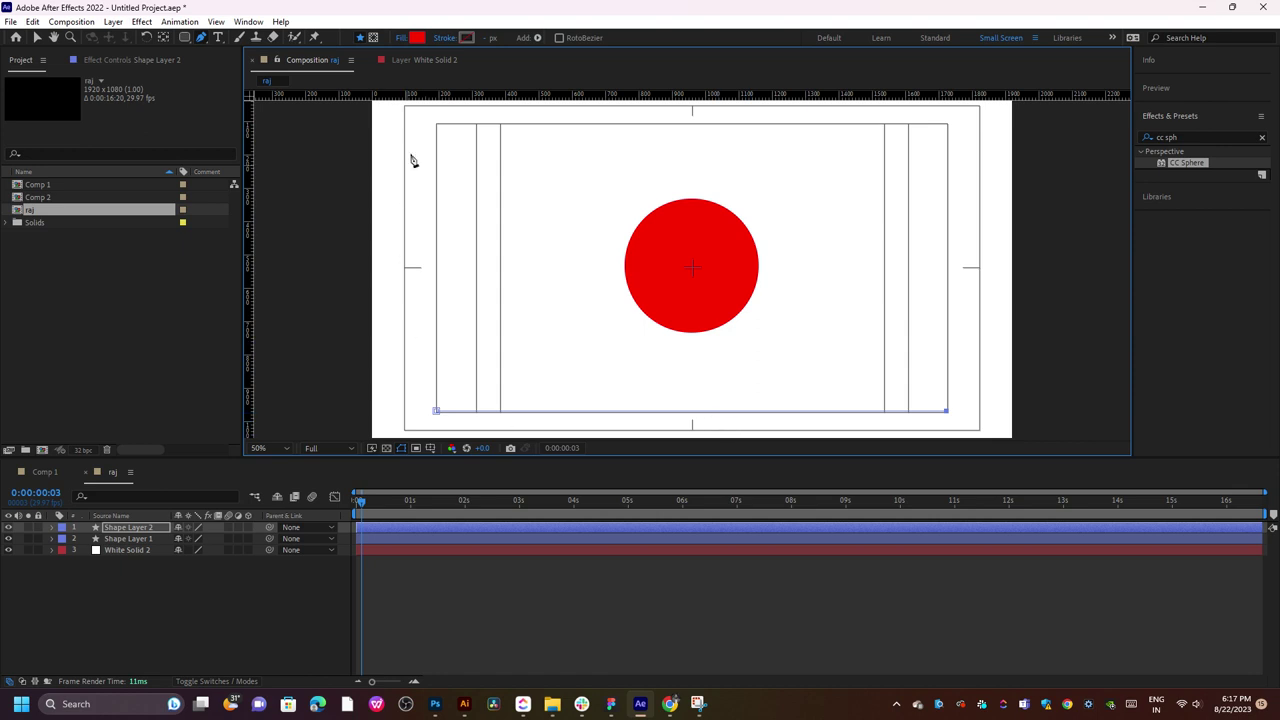
{"action": "left_click", "coordinate": [402, 38]}
{"action": "left_click", "coordinate": [583, 313]}
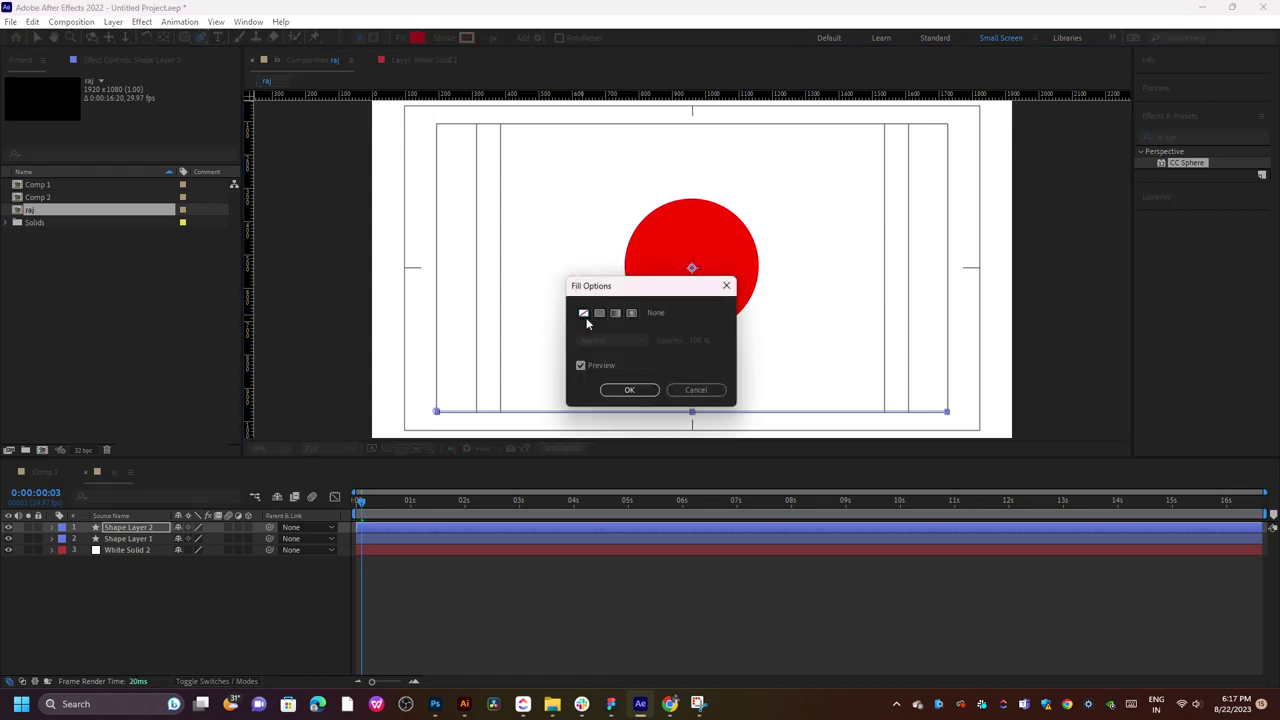
{"action": "left_click", "coordinate": [633, 392]}
- Give the ground line a black stroke 12 px wide
{"action": "left_click", "coordinate": [466, 38]}
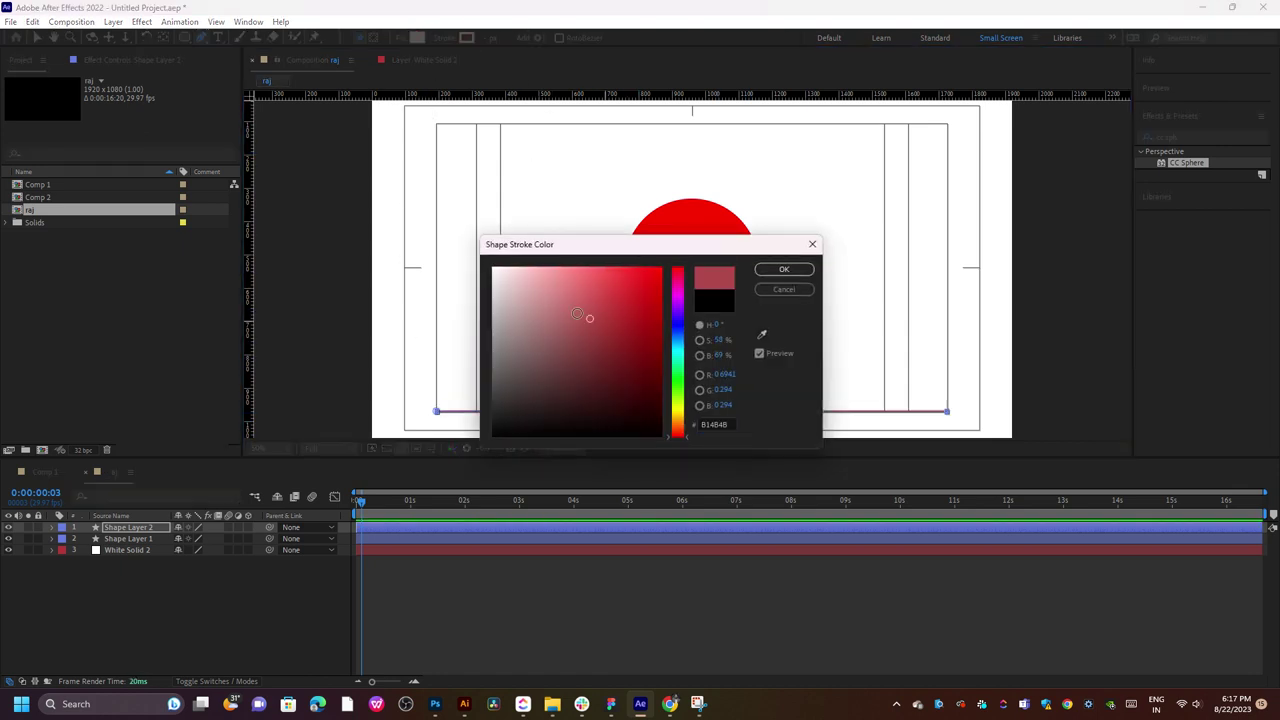
{"action": "left_click_drag", "start_coordinate": [591, 317], "coordinate": [492, 436]}
{"action": "left_click", "coordinate": [798, 270]}
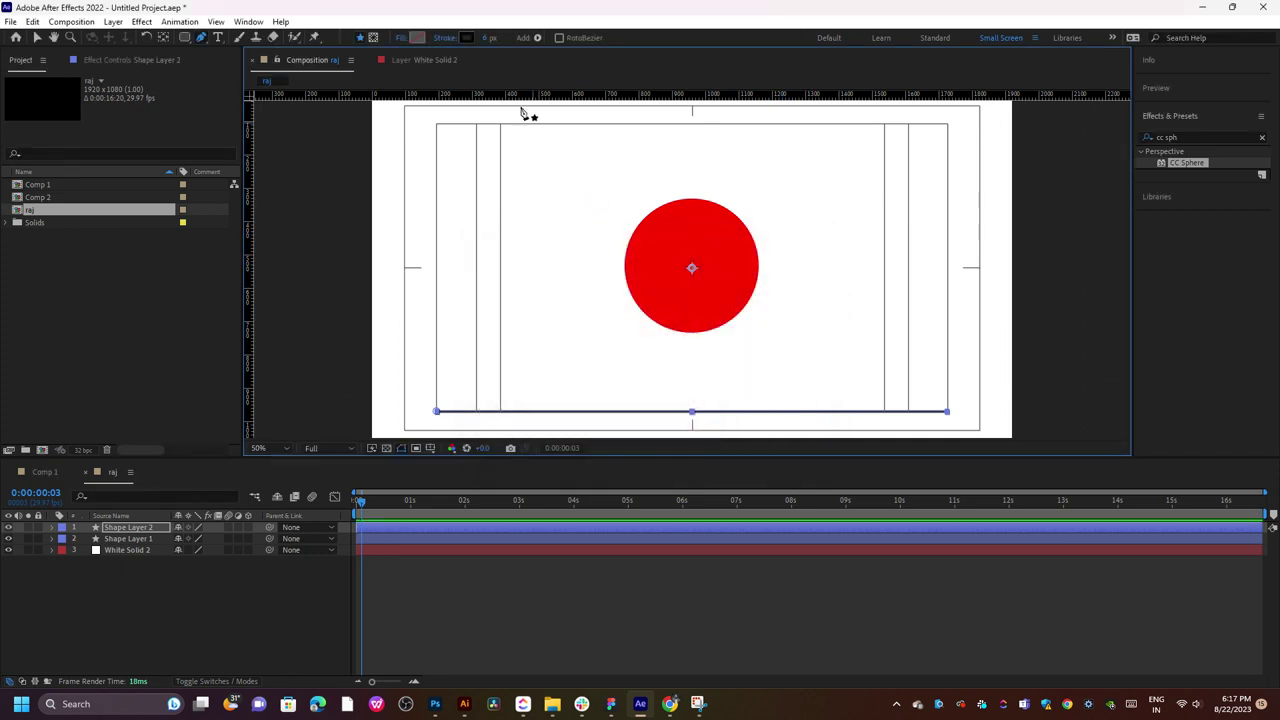
{"action": "left_click", "coordinate": [487, 39]}
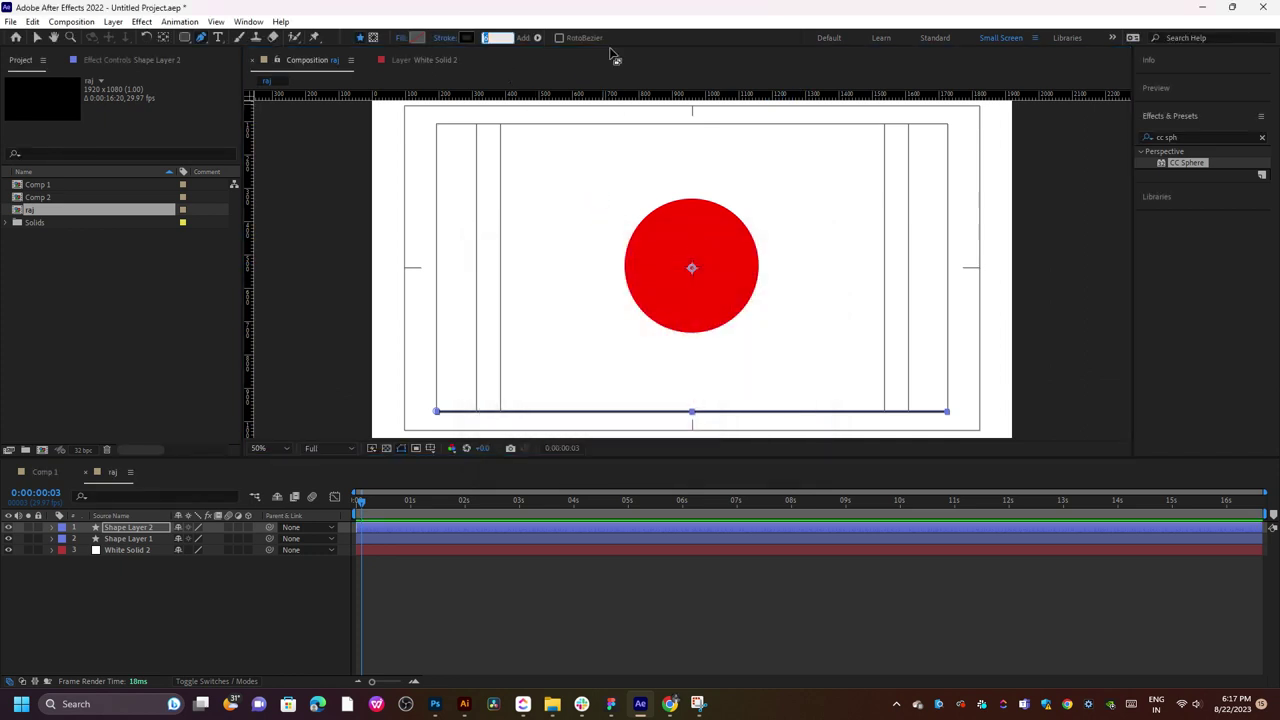
{"action": "type", "text": "12"}
{"action": "key", "text": "Return"}
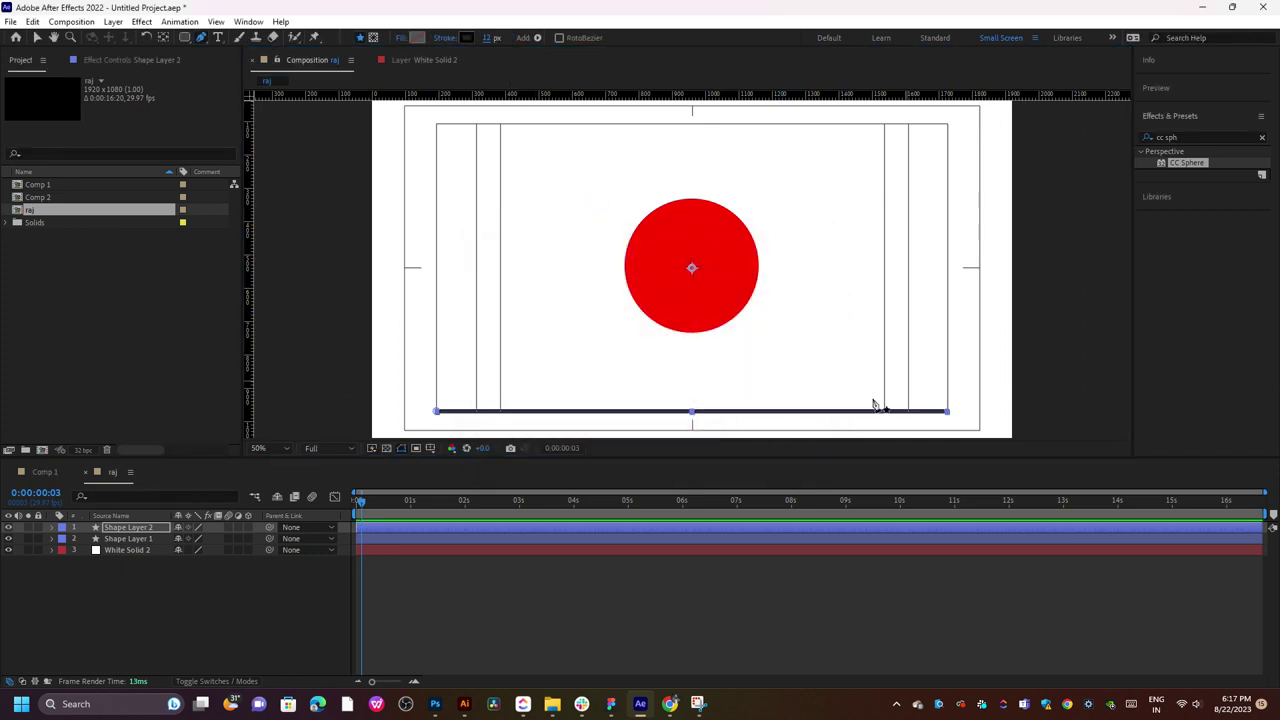
{"action": "key", "text": "v"}
{"action": "left_click", "coordinate": [1058, 273]}
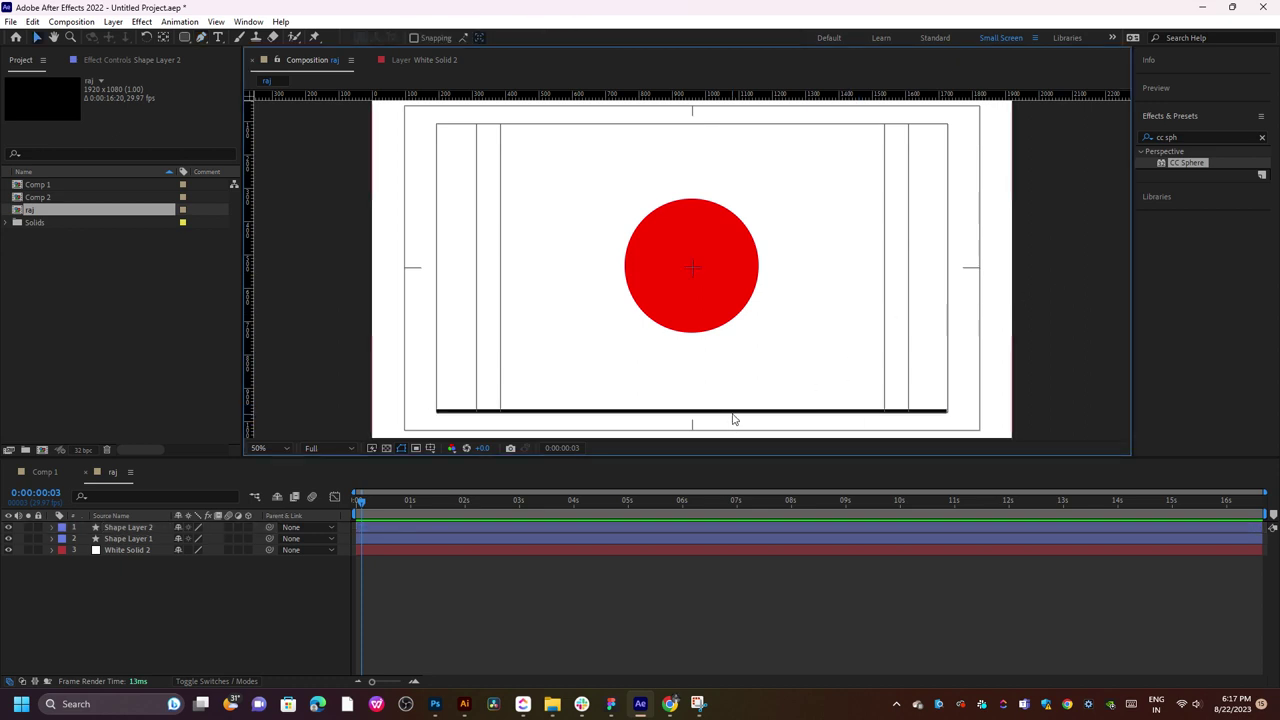
- Move Shape Layer 2's anchor point to the line's middle with the Pan Behind tool
{"action": "left_click", "coordinate": [732, 411]}
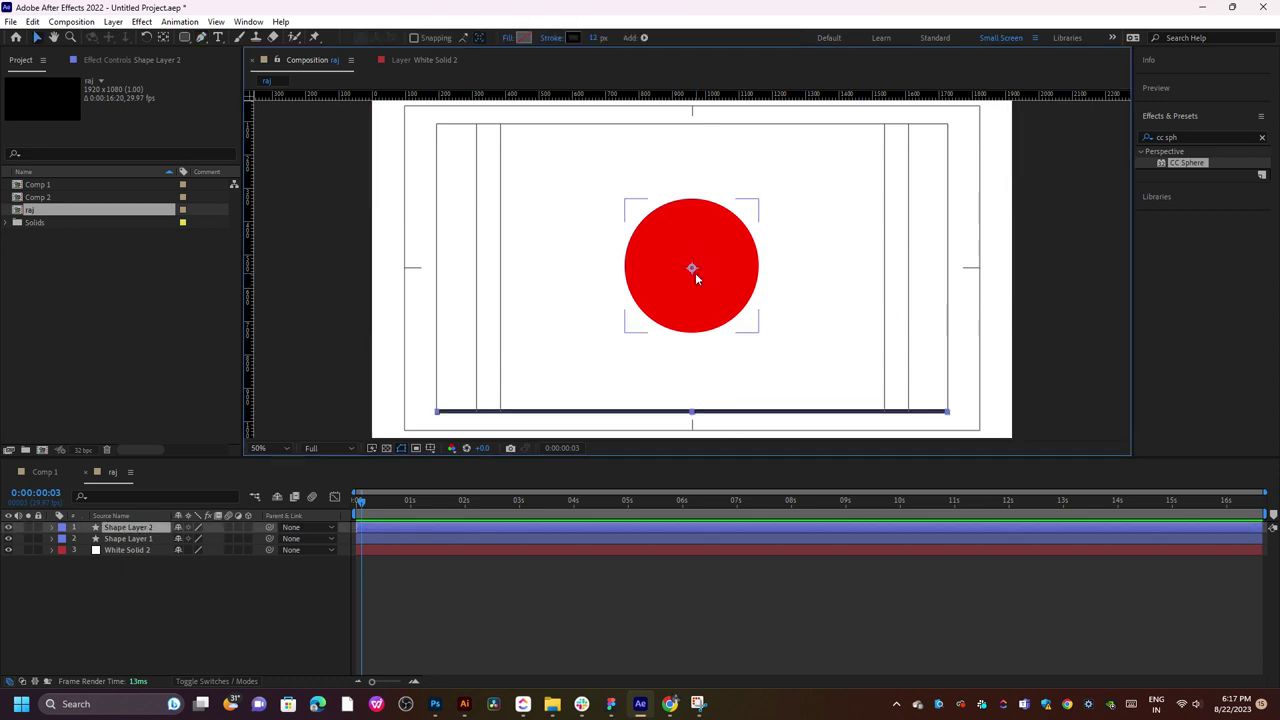
{"action": "left_click", "coordinate": [163, 38]}
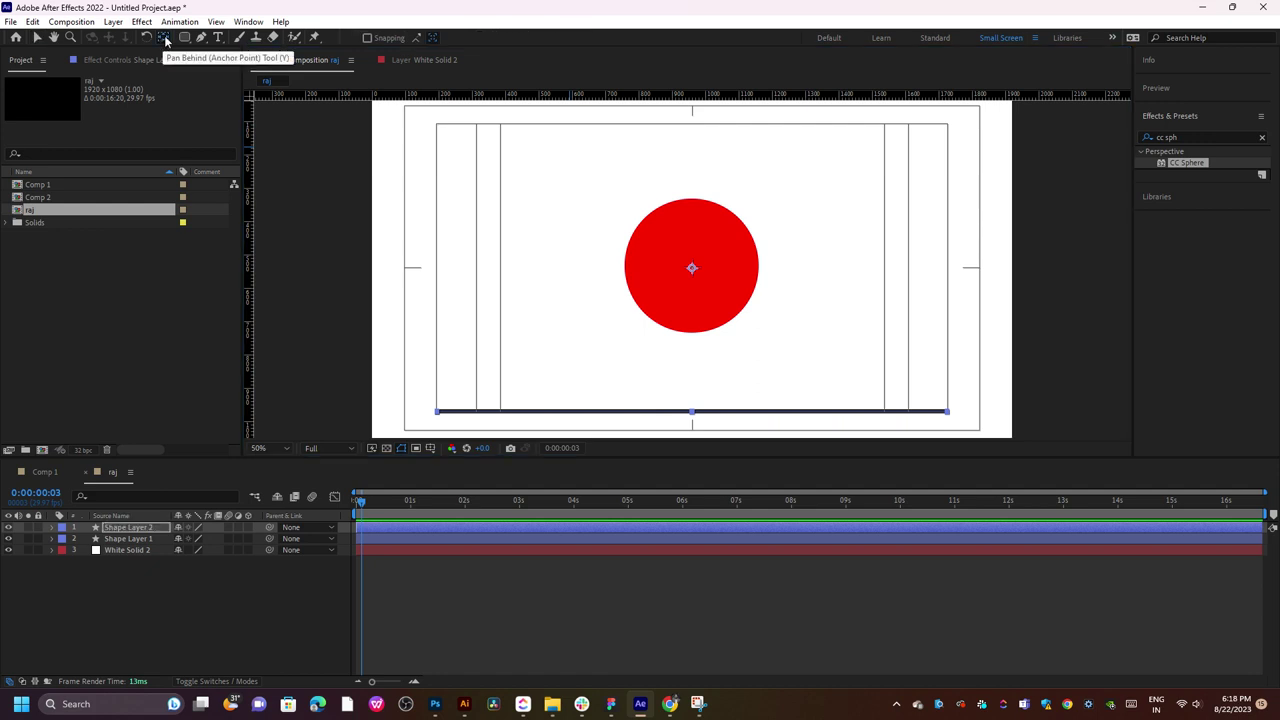
{"action": "left_click_drag", "start_coordinate": [692, 268], "coordinate": [693, 412]}
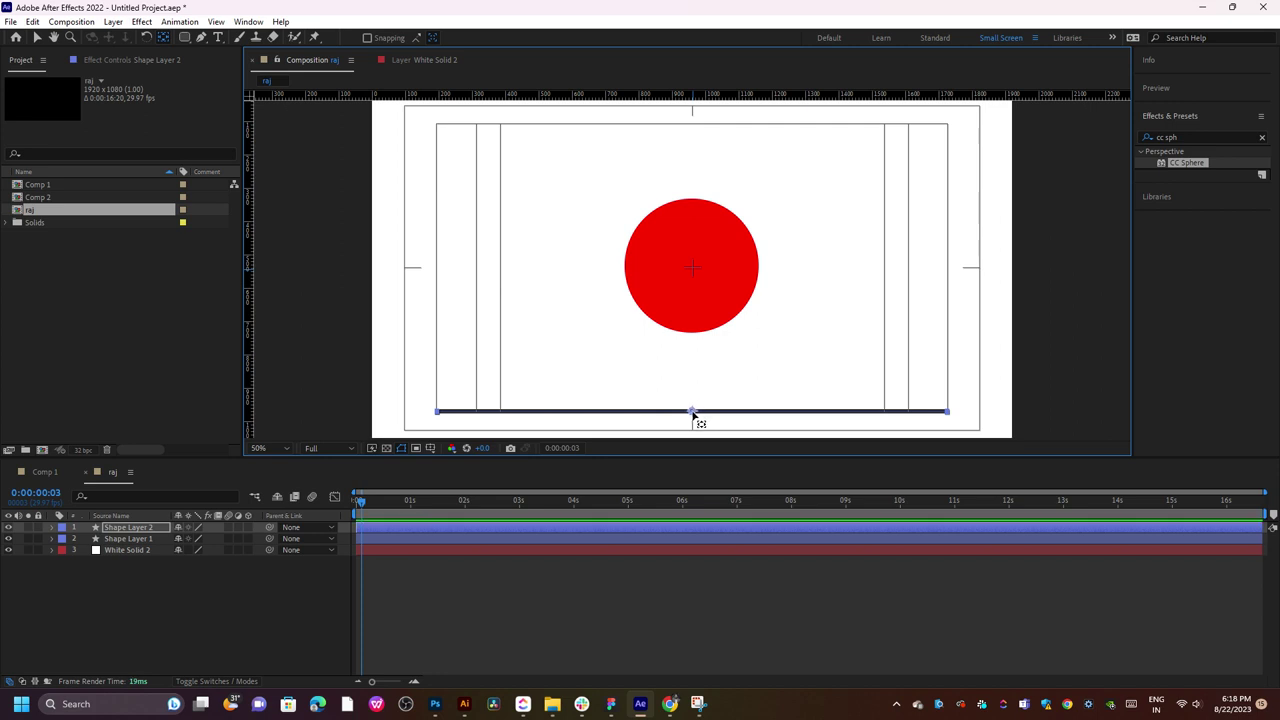
{"action": "left_click", "coordinate": [1048, 369]}
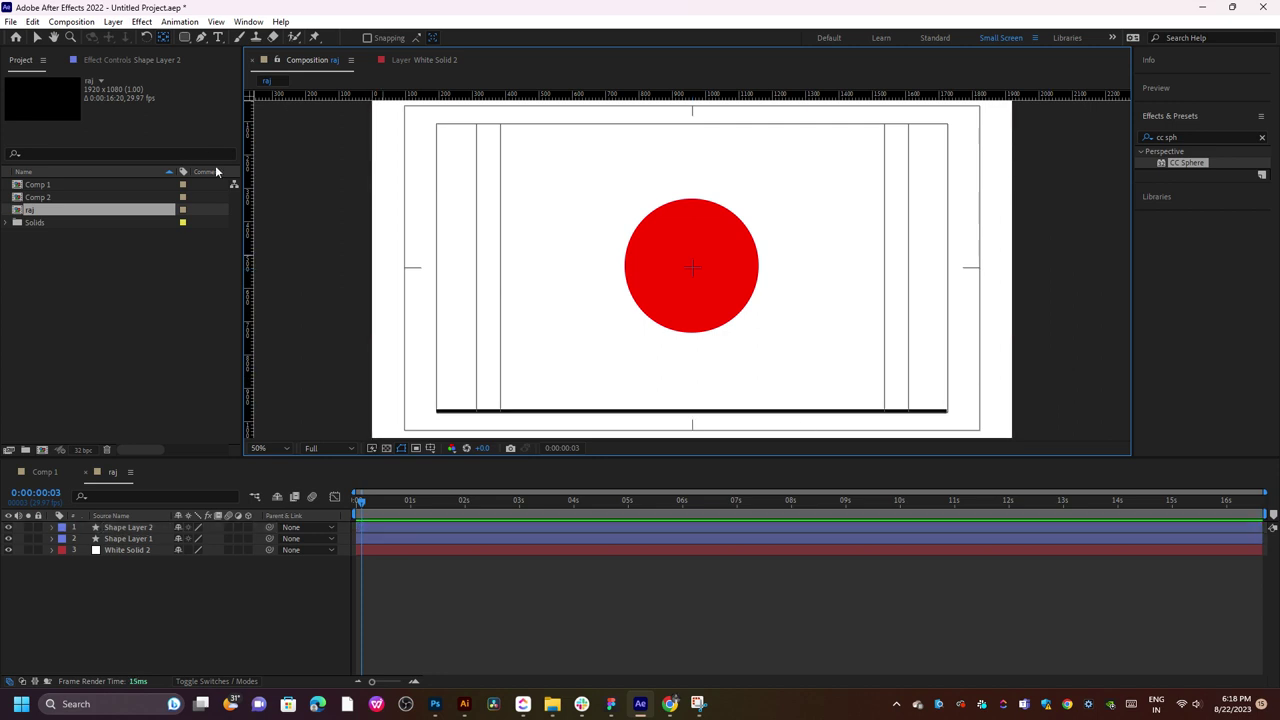
{"action": "left_click", "coordinate": [708, 270]}
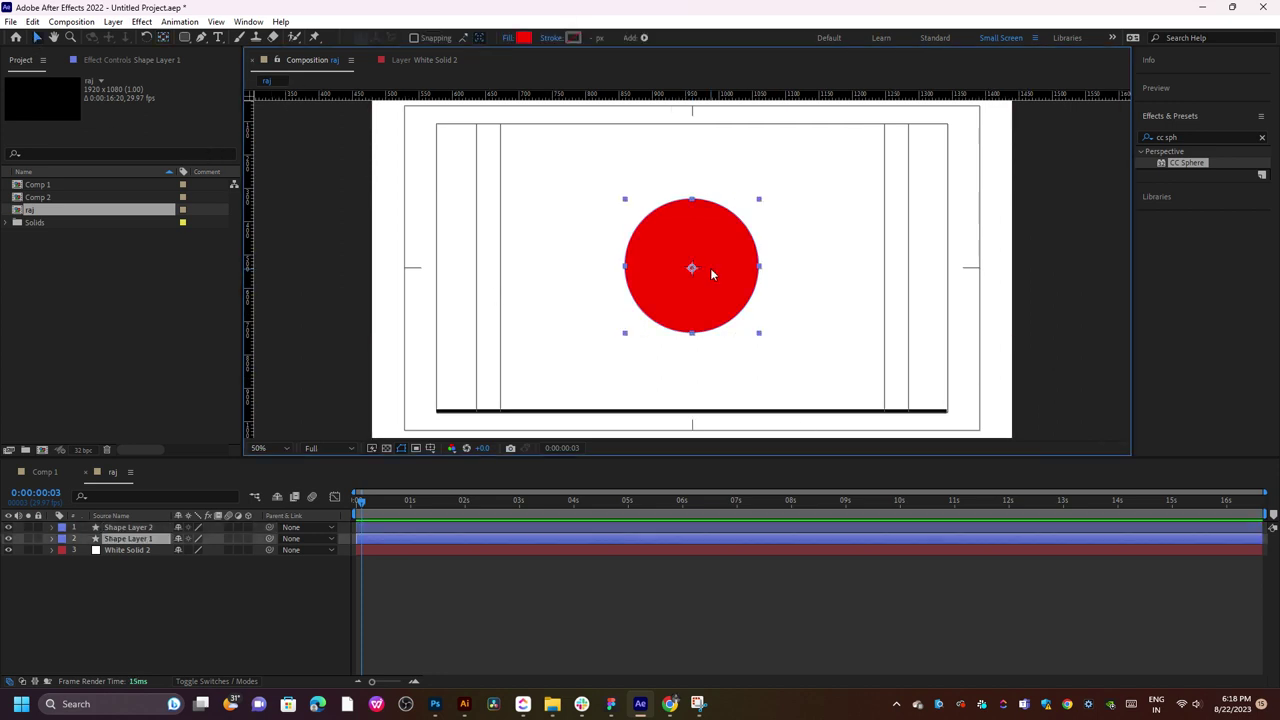
- Scrub Shape Layer 1's Scale down to 66% to shrink the red circle
{"action": "key", "text": "period"}
{"action": "key", "text": "comma"}
{"action": "left_click_drag", "start_coordinate": [710, 267], "coordinate": [711, 265]}
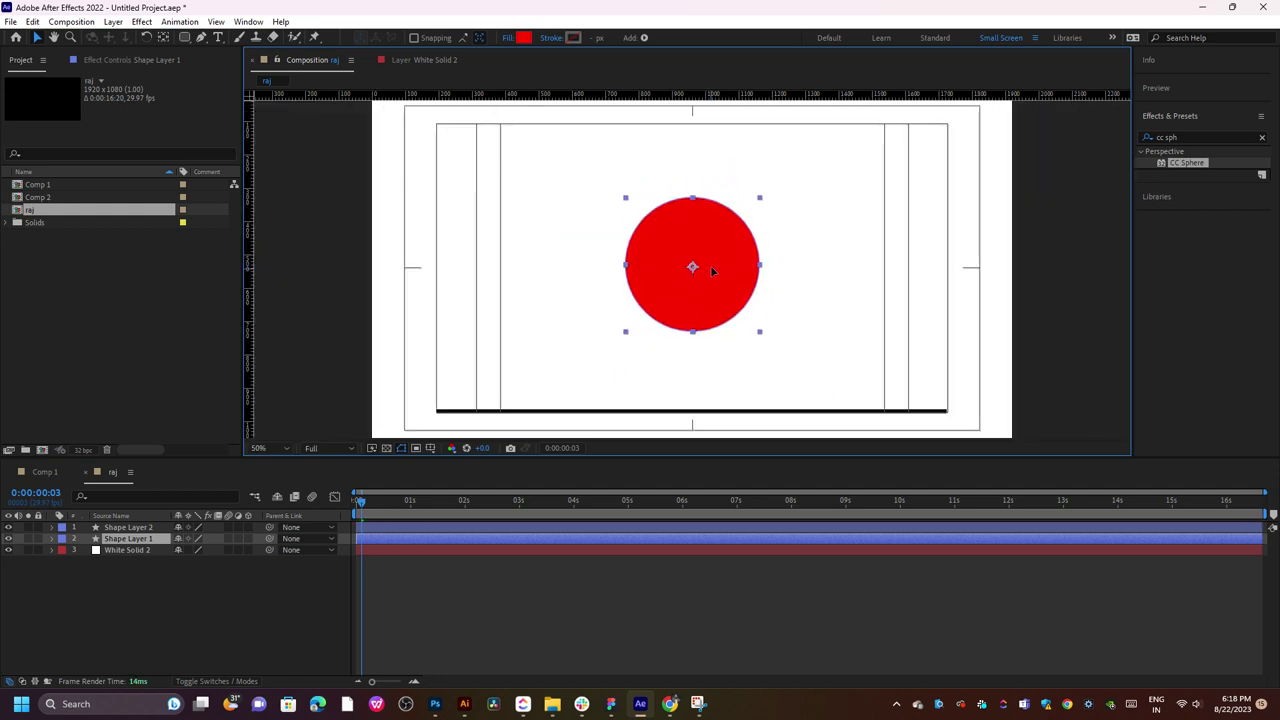
{"action": "left_click", "coordinate": [146, 587]}
{"action": "left_click", "coordinate": [128, 538]}
{"action": "key", "text": "s"}
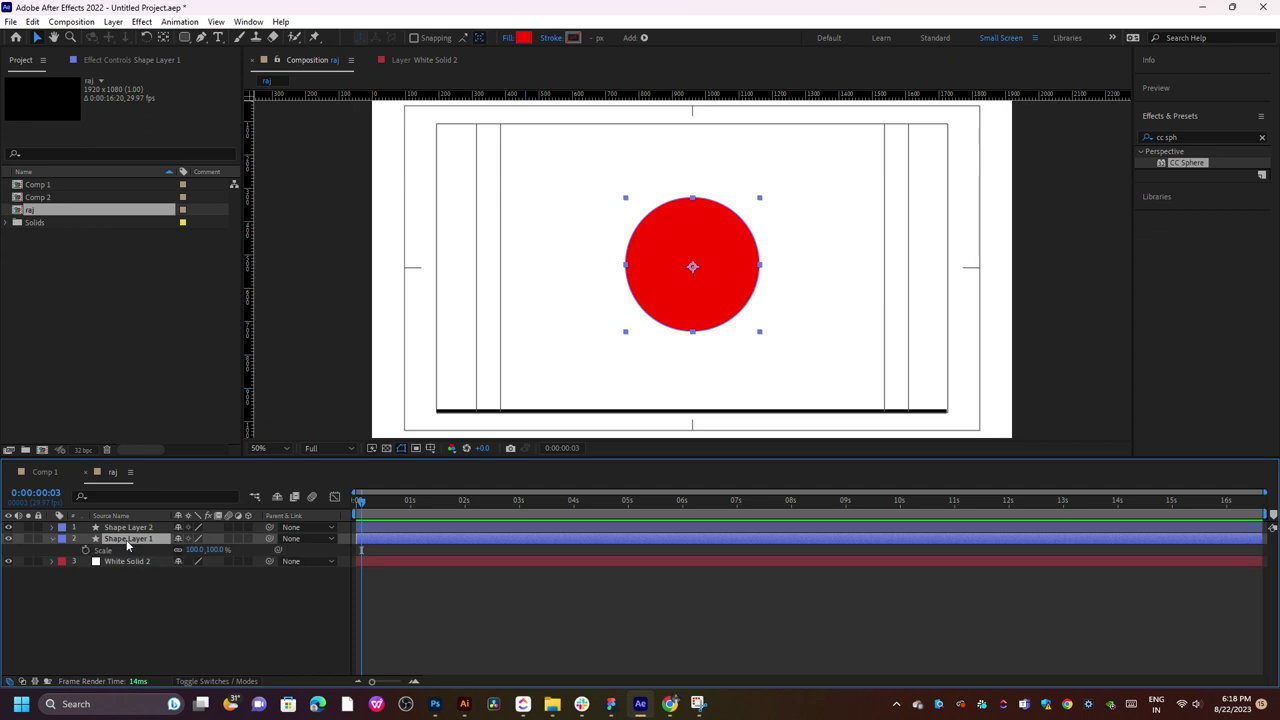
{"action": "left_click_drag", "start_coordinate": [199, 557], "coordinate": [163, 557]}
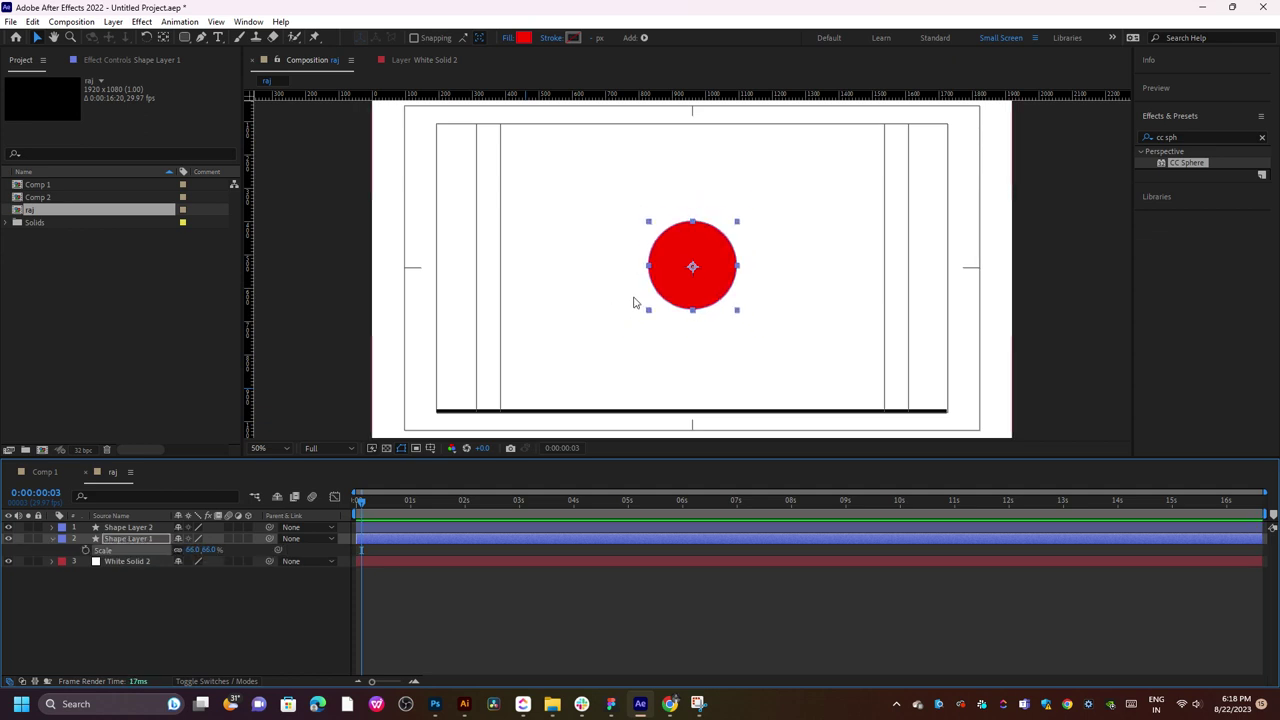
- Scrub the timeline forward and back, ending at frame 3 with the circle selected
{"action": "left_click", "coordinate": [1078, 236]}
{"action": "left_click", "coordinate": [690, 300]}
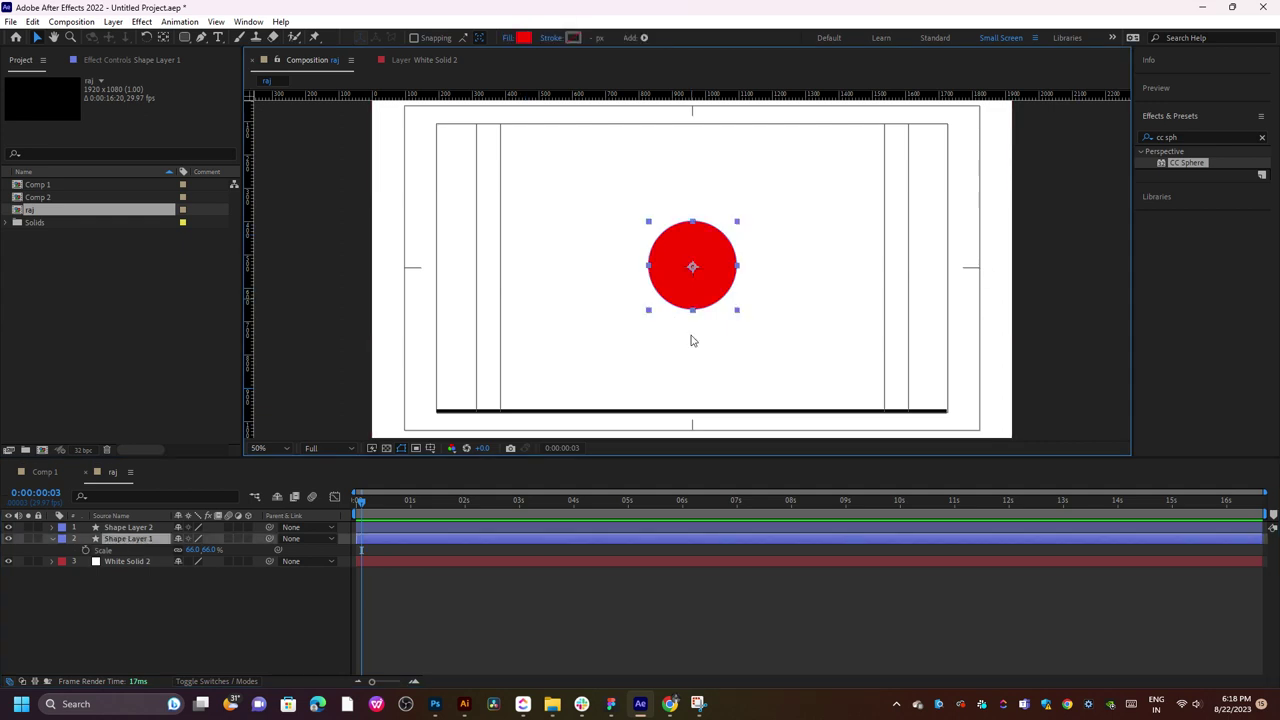
{"action": "left_click", "coordinate": [375, 591]}
{"action": "mouse_move", "coordinate": [361, 500]}
{"action": "left_mouse_down"}
{"action": "mouse_move", "coordinate": [403, 500]}
{"action": "mouse_move", "coordinate": [371, 513]}
{"action": "left_mouse_up"}
{"action": "left_click", "coordinate": [407, 541]}
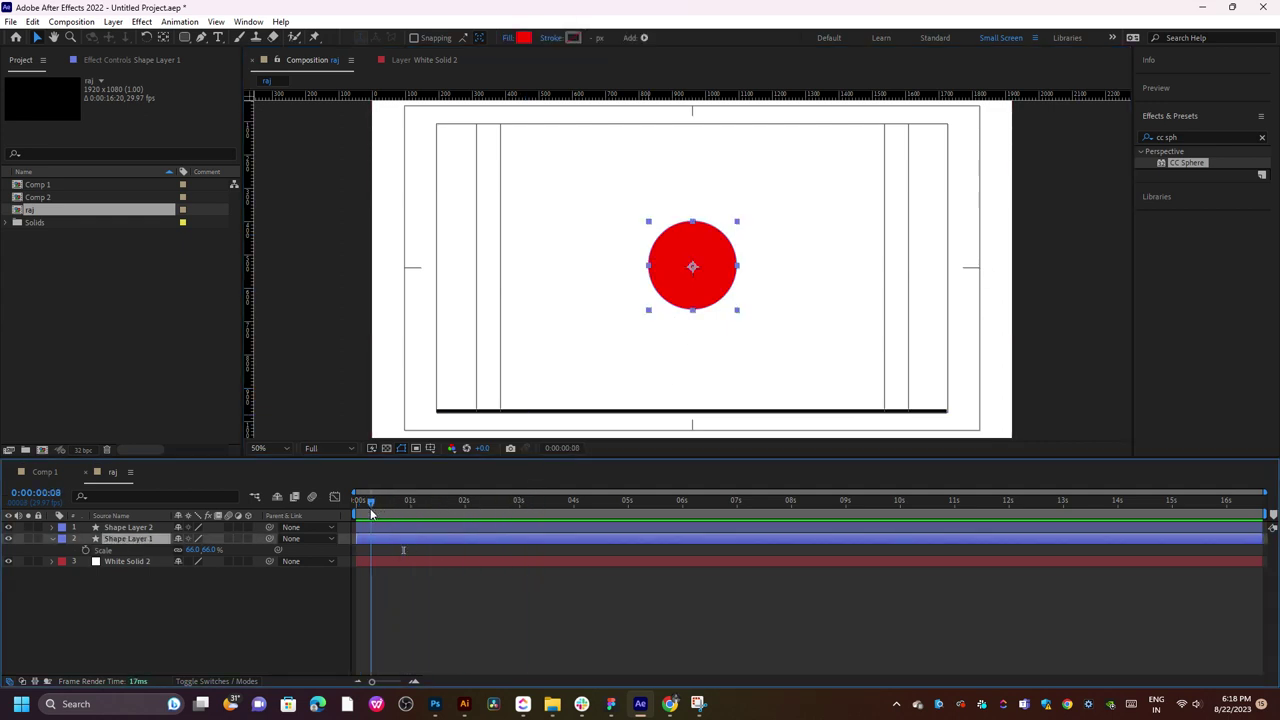
{"action": "left_click", "coordinate": [246, 588]}
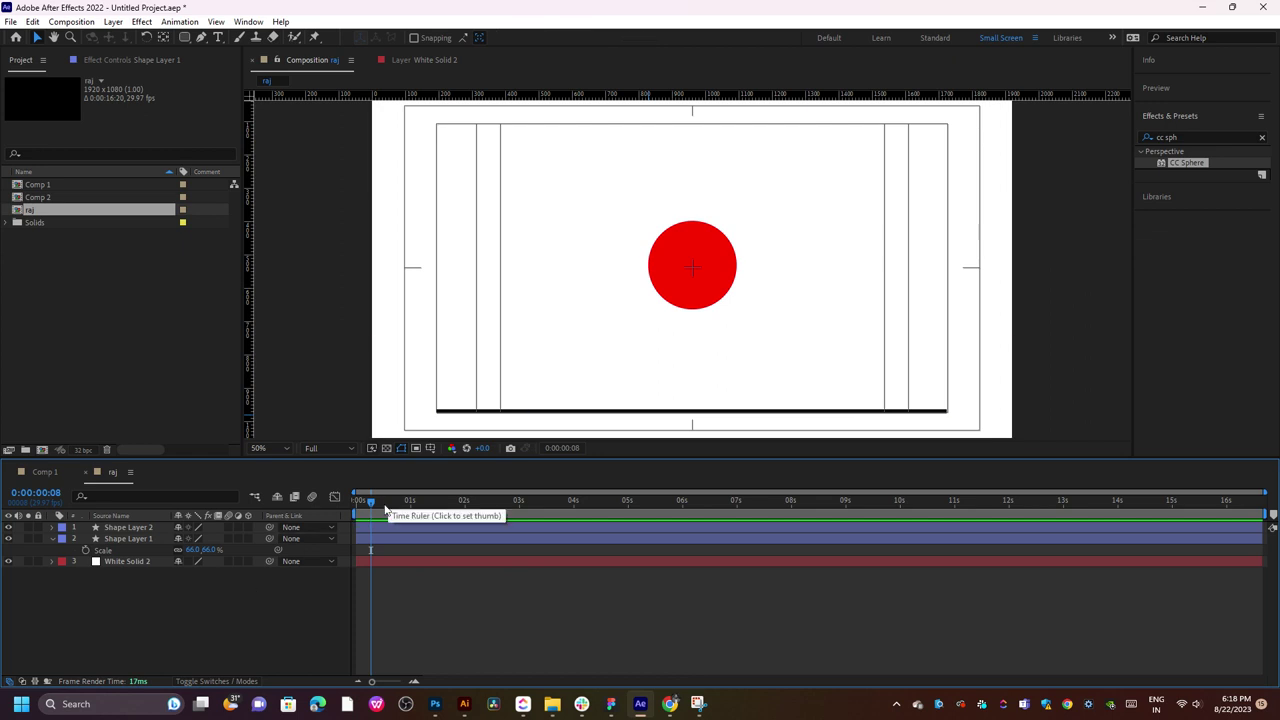
{"action": "left_click", "coordinate": [380, 538]}
{"action": "left_click_drag", "start_coordinate": [371, 503], "coordinate": [358, 505]}
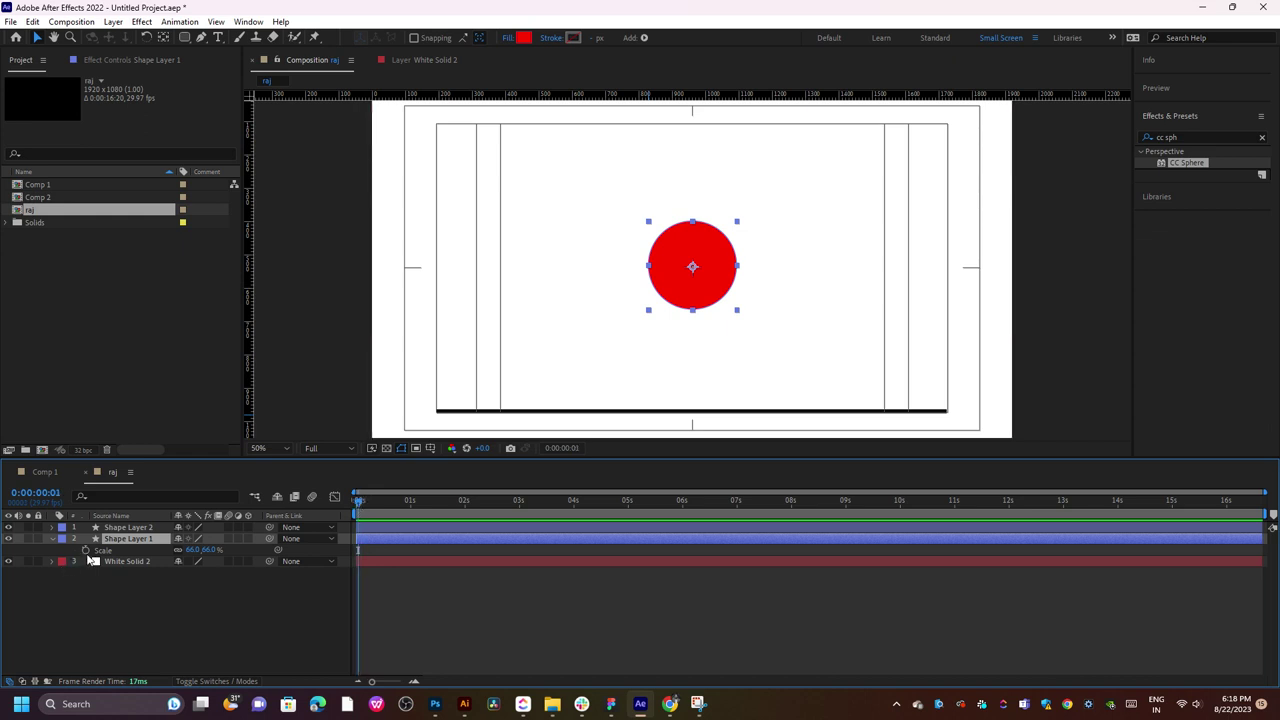
- Set Shape Layer 1's Scale back to 100% and dismiss the break reminder
{"action": "left_click", "coordinate": [189, 550]}
{"action": "type", "text": "100"}
{"action": "key", "text": "Return"}
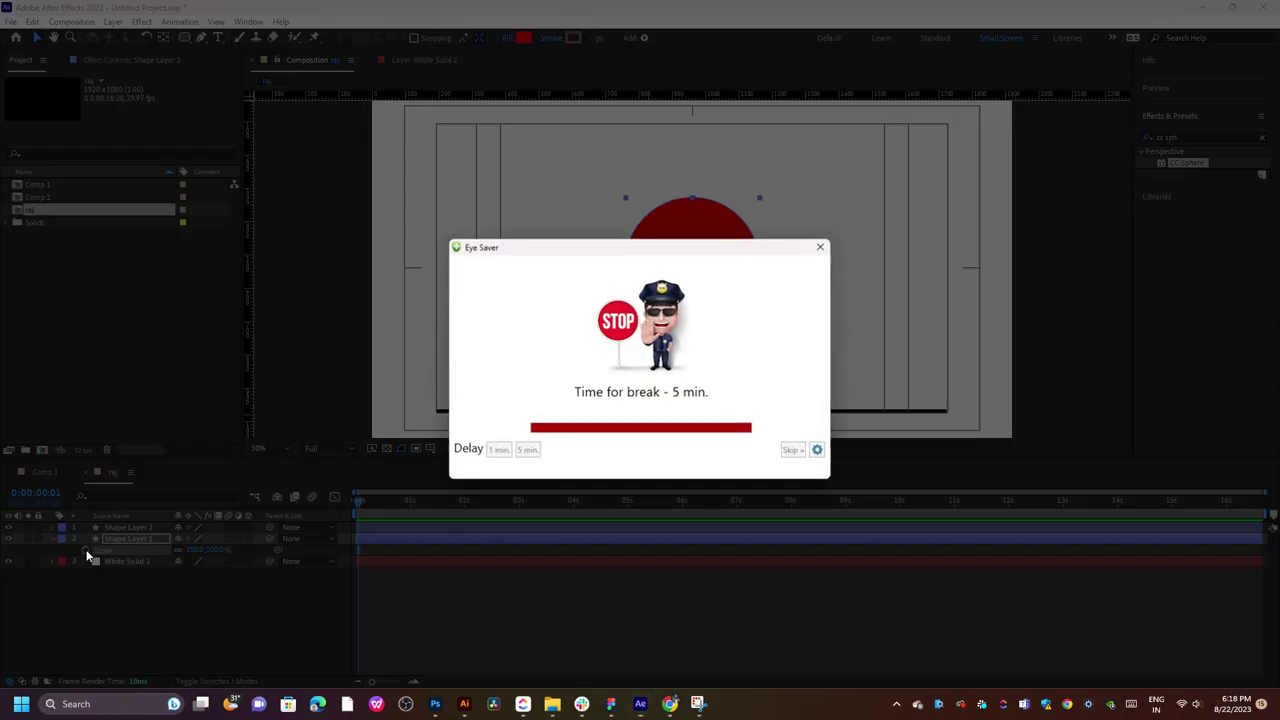
{"action": "left_click", "coordinate": [795, 452]}
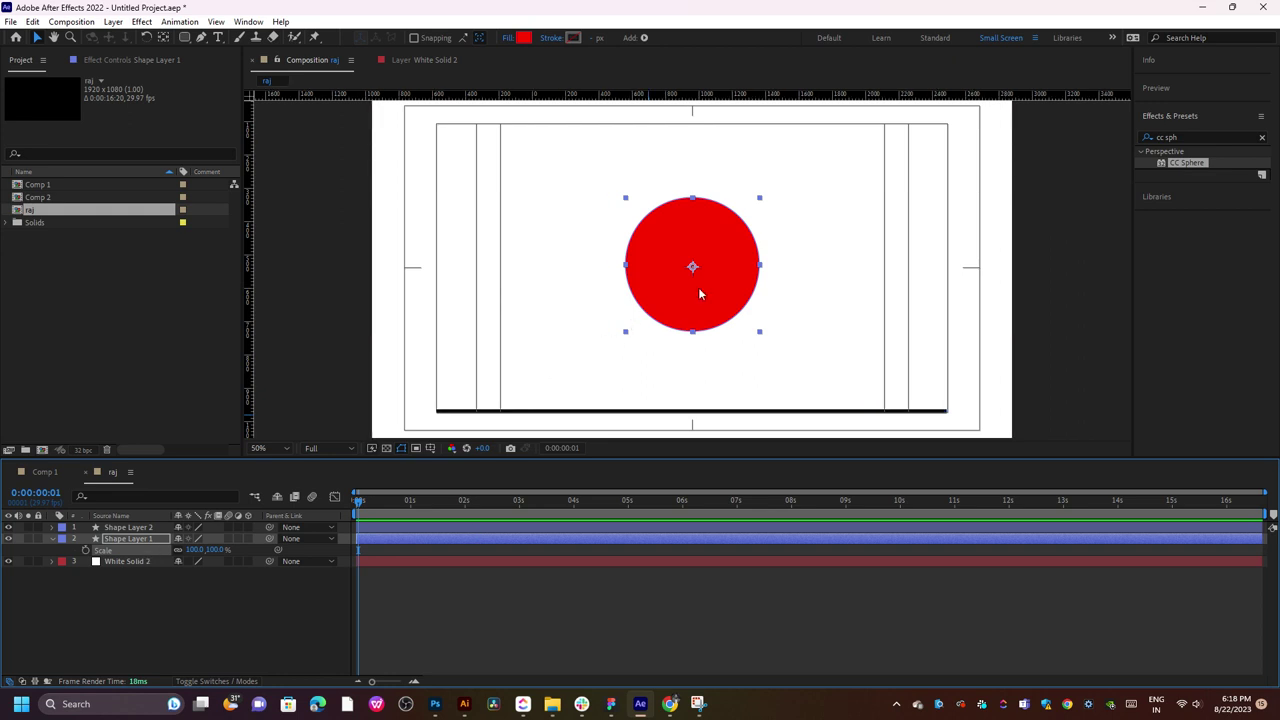
- Drag the red circle down toward the ground line
{"action": "key", "text": "comma"}
{"action": "key", "text": "comma"}
{"action": "key", "text": "period"}
{"action": "mouse_move", "coordinate": [702, 280]}
{"action": "left_mouse_down"}
{"action": "mouse_move", "coordinate": [700, 376]}
{"action": "mouse_move", "coordinate": [700, 312]}
{"action": "left_mouse_up"}
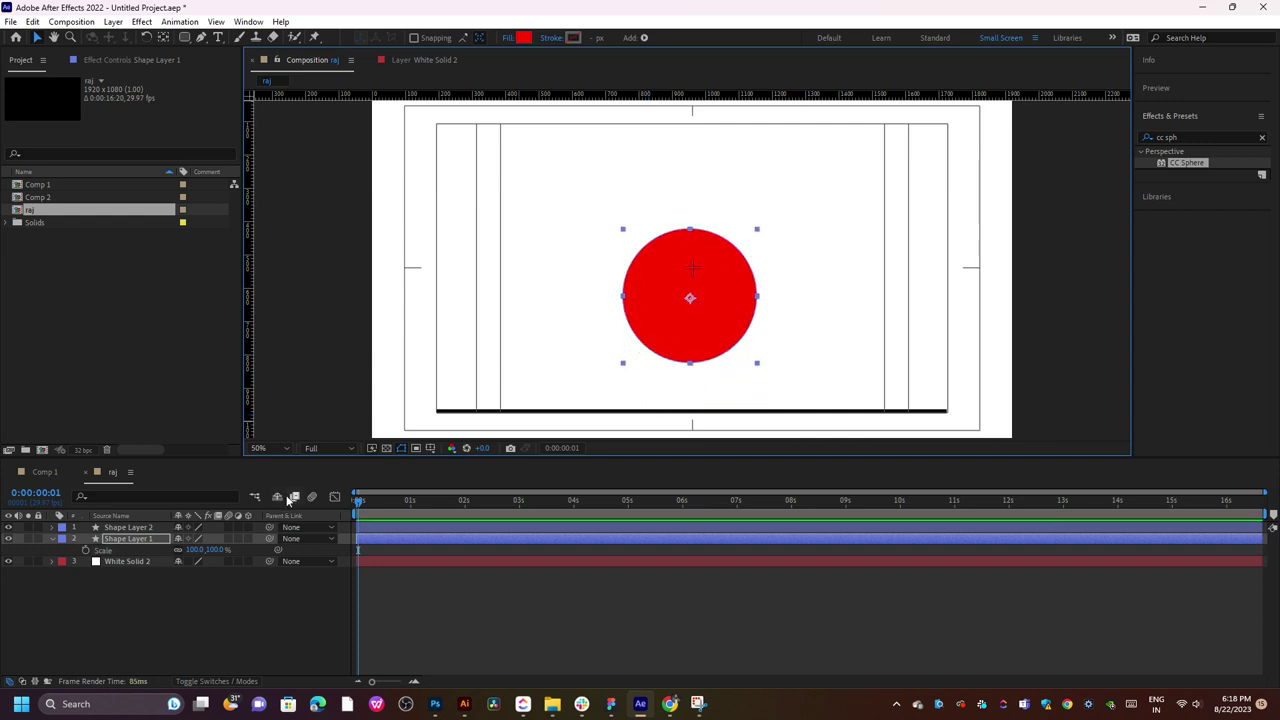
{"action": "left_click", "coordinate": [141, 543]}
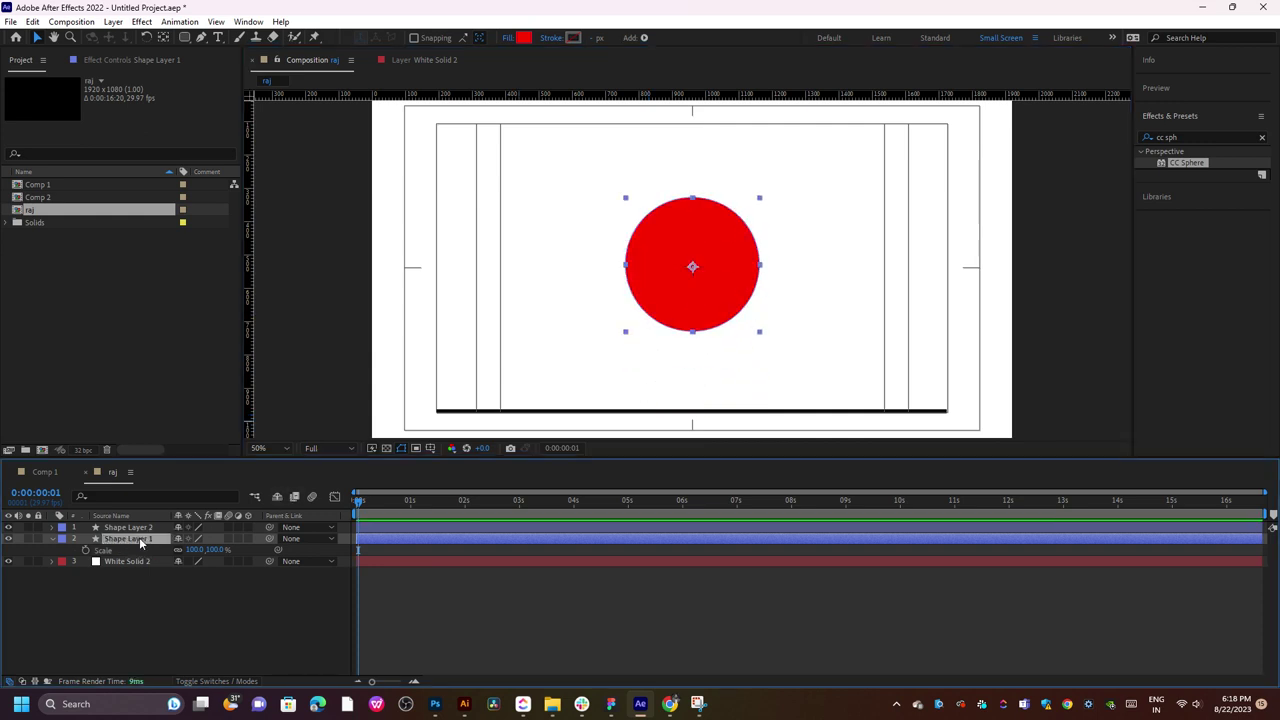
- Set a starting Position keyframe on Shape Layer 1 with the circle lowered onto the black ground line
{"action": "key", "text": "p"}
{"action": "left_click", "coordinate": [85, 551]}
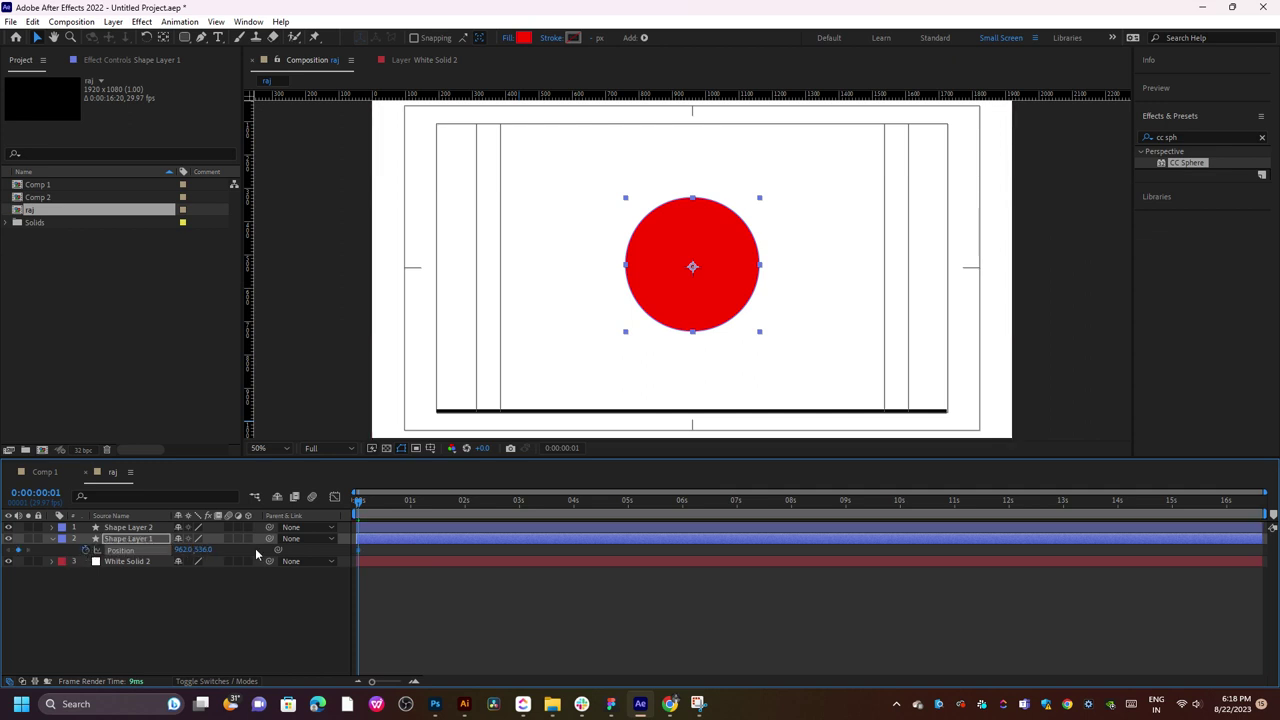
{"action": "left_click_drag", "start_coordinate": [692, 205], "coordinate": [693, 263]}
{"action": "key", "text": "shift+Down"}
{"action": "key", "text": "shift+Down"}
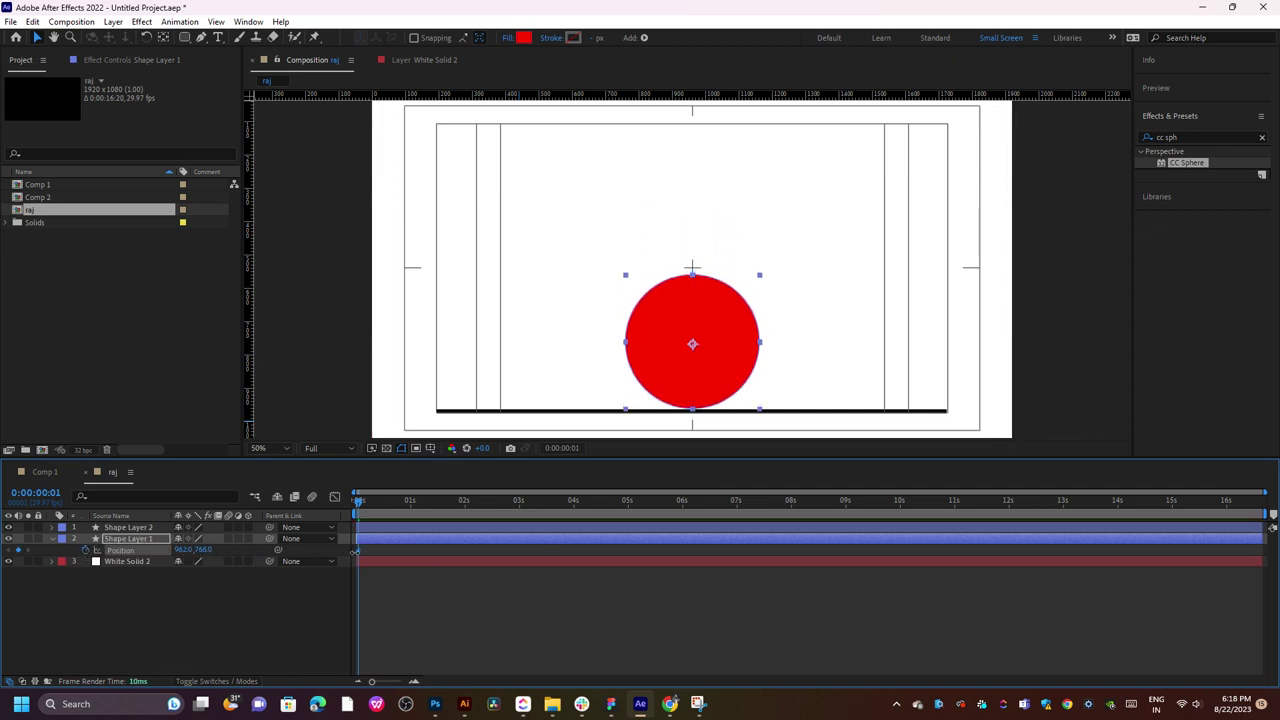
{"action": "key", "text": "shift+Down"}
{"action": "key", "text": "shift+Down"}
{"action": "key", "text": "shift+Down"}
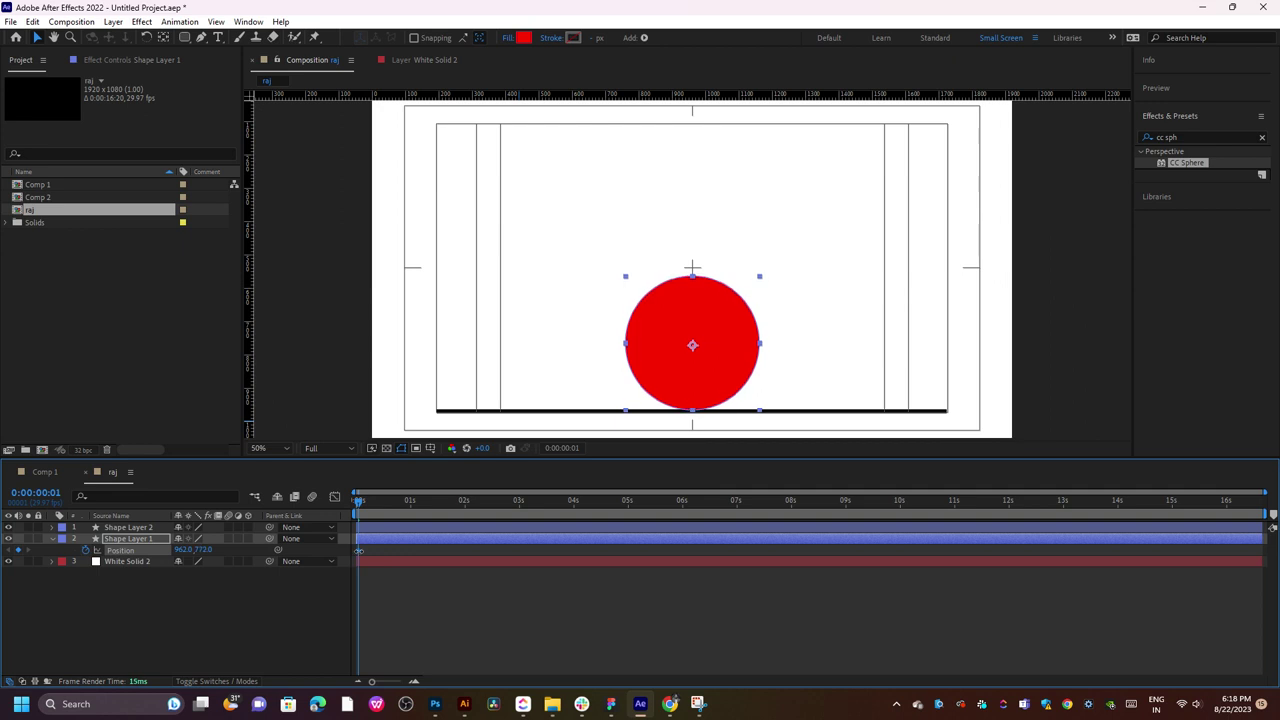
{"action": "key", "text": "Down"}
{"action": "key", "text": "Down"}
{"action": "key", "text": "Down"}
{"action": "key", "text": "Down"}
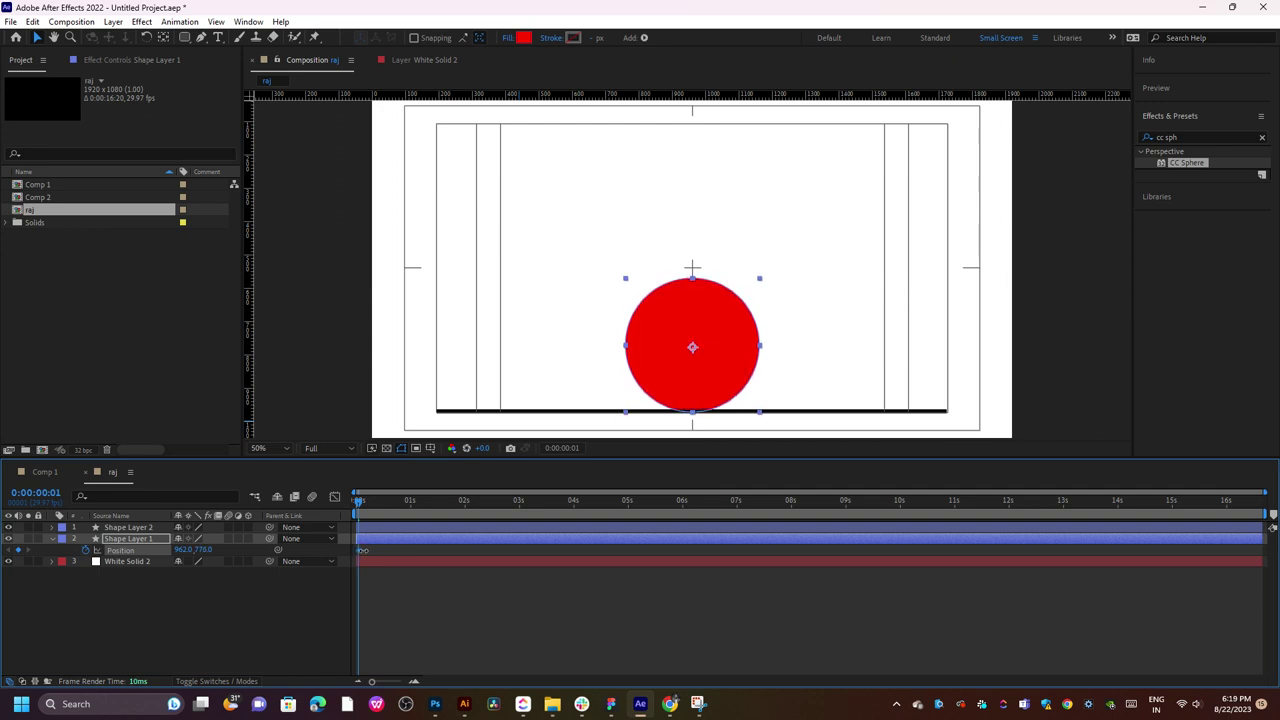
{"action": "key", "text": "Up"}
{"action": "key", "text": "Up"}
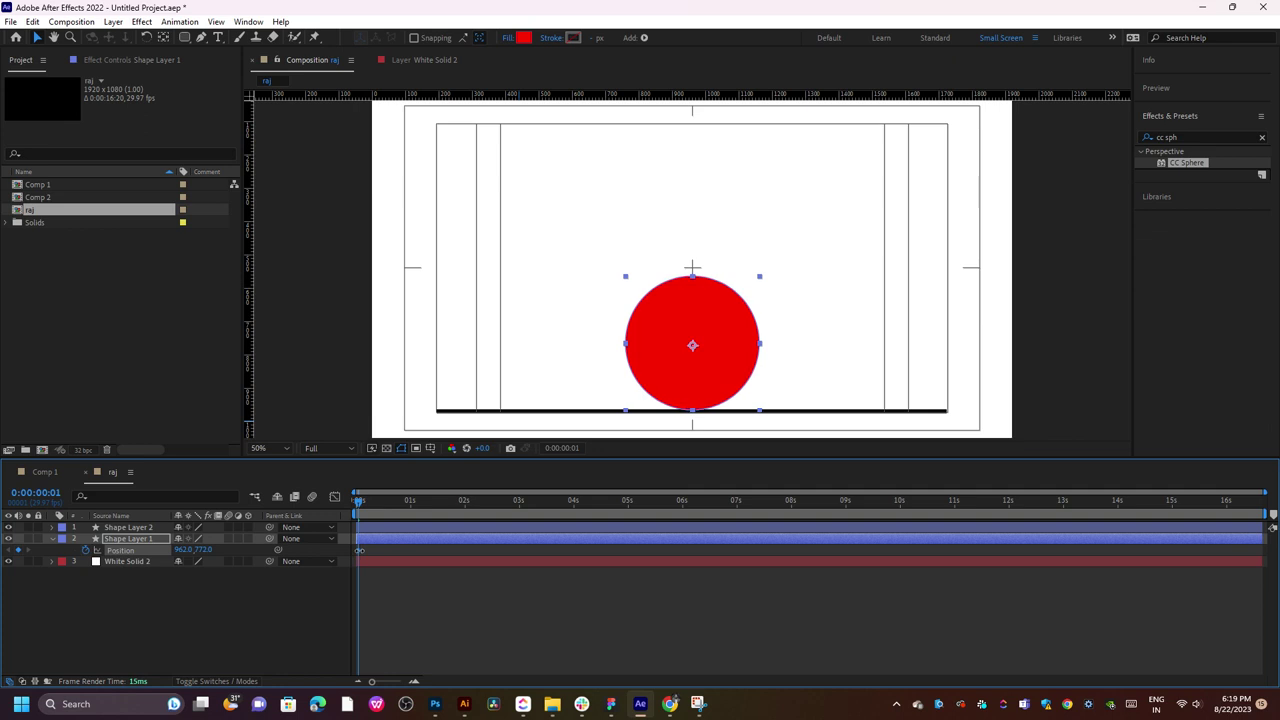
{"action": "key", "text": "Up"}
{"action": "scroll", "coordinate": [693, 265], "scroll_direction": "up", "scroll_amount": 4}
{"action": "scroll", "coordinate": [746, 289], "scroll_direction": "down", "scroll_amount": 3}
{"action": "scroll", "coordinate": [737, 271], "scroll_direction": "down", "scroll_amount": 3}
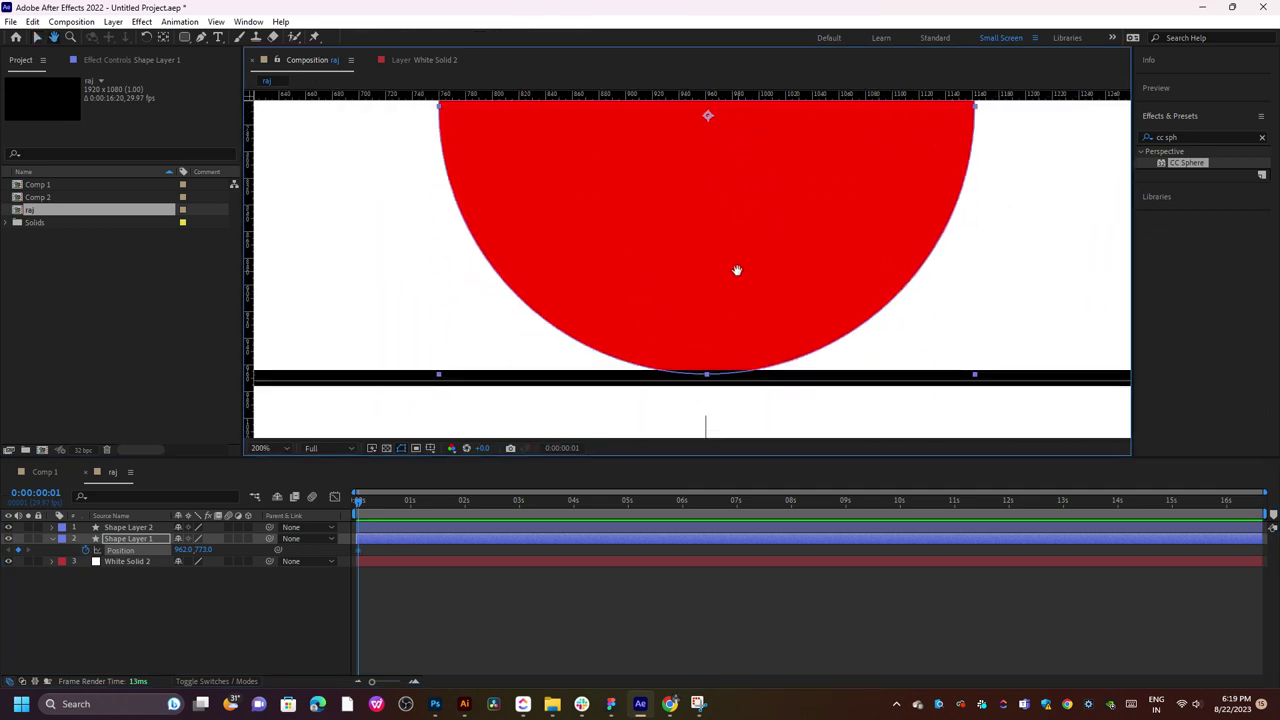
- Lower the circle a few pixels onto the line and move the playhead to frame 15
{"action": "key", "text": "v"}
{"action": "left_click_drag", "start_coordinate": [203, 556], "coordinate": [200, 550]}
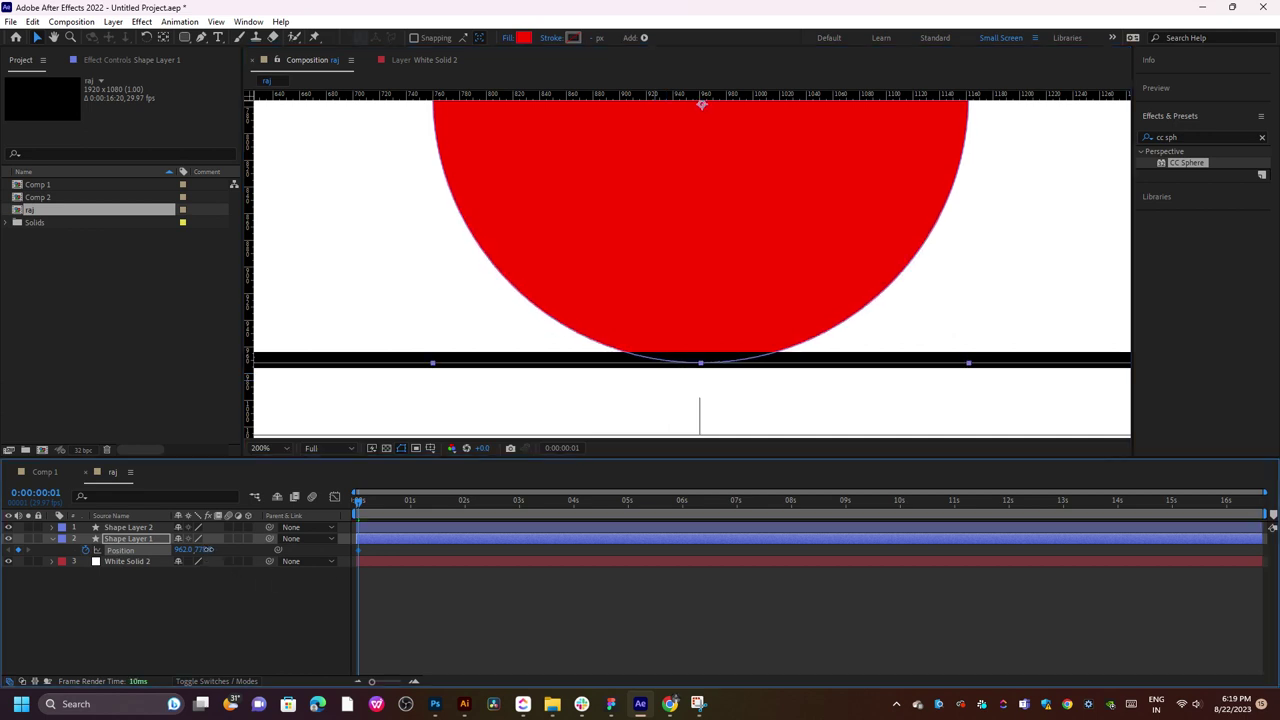
{"action": "left_click", "coordinate": [383, 501]}
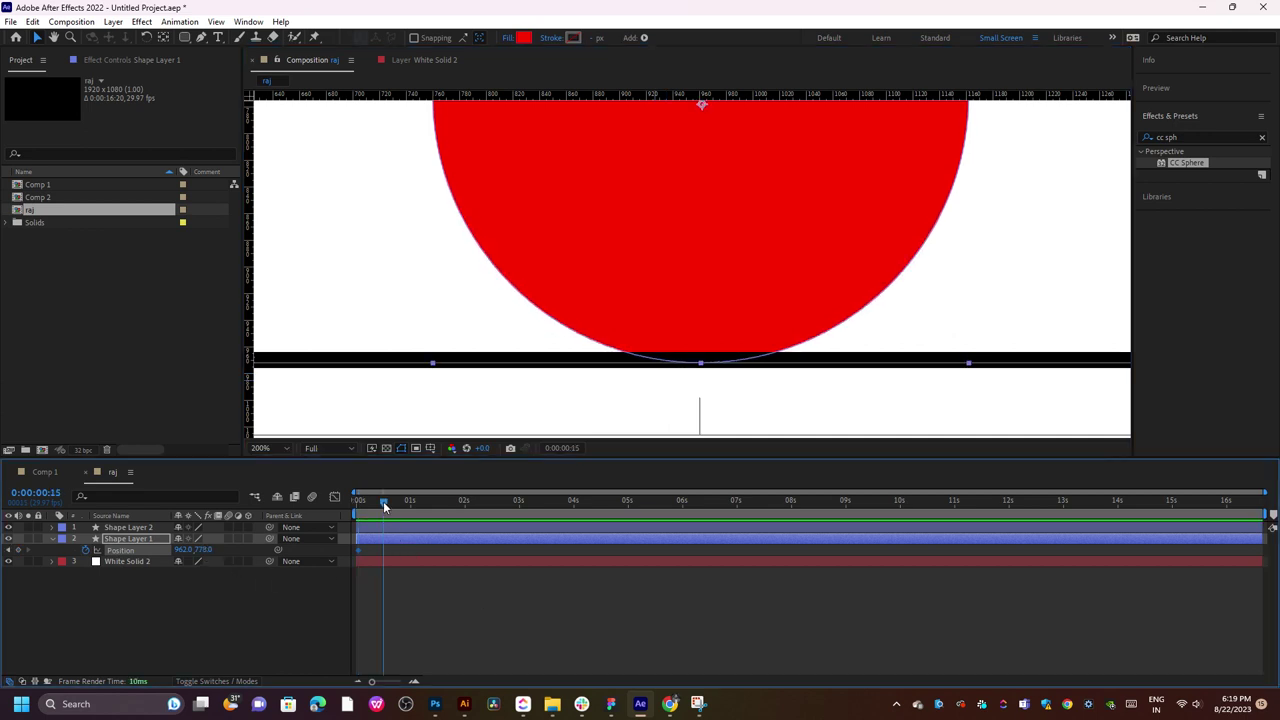
{"action": "left_click", "coordinate": [203, 549]}
- Solo Shape Layer 1 and raise its Position Y to 476 at frame 15
{"action": "left_click", "coordinate": [238, 561]}
{"action": "left_click", "coordinate": [238, 561]}
{"action": "left_click", "coordinate": [28, 539]}
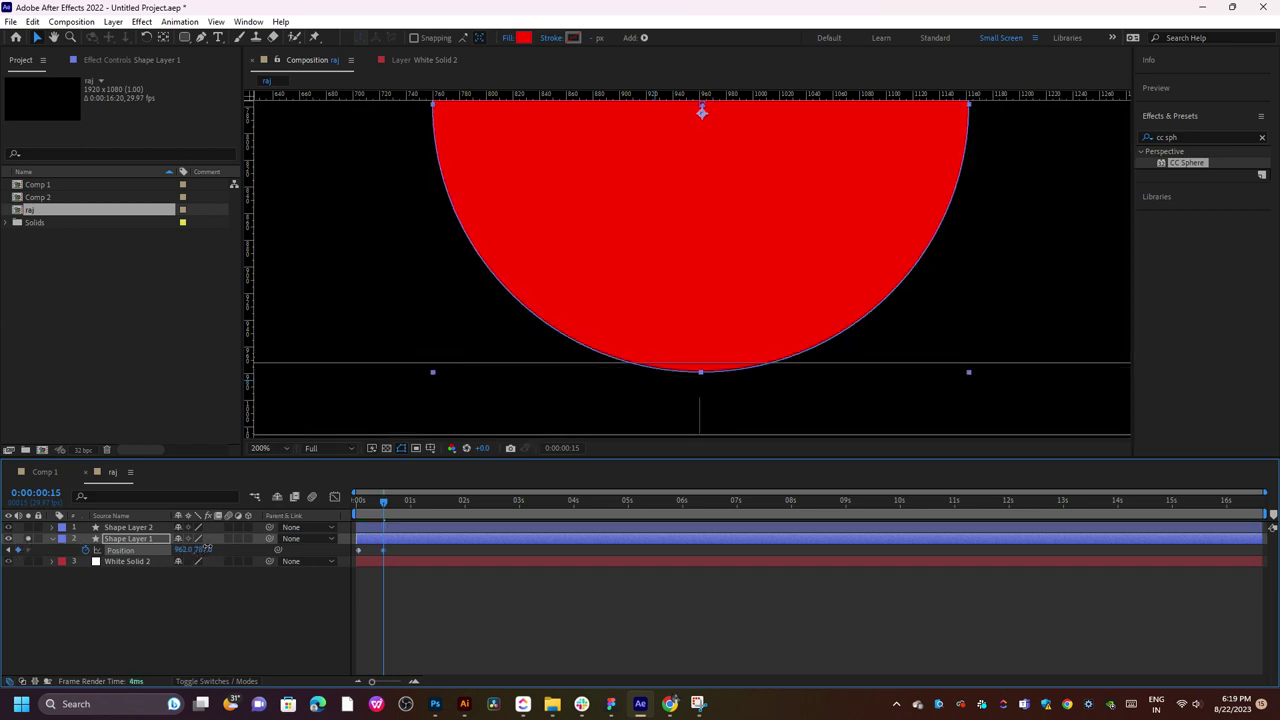
{"action": "left_click_drag", "start_coordinate": [200, 550], "coordinate": [132, 548]}
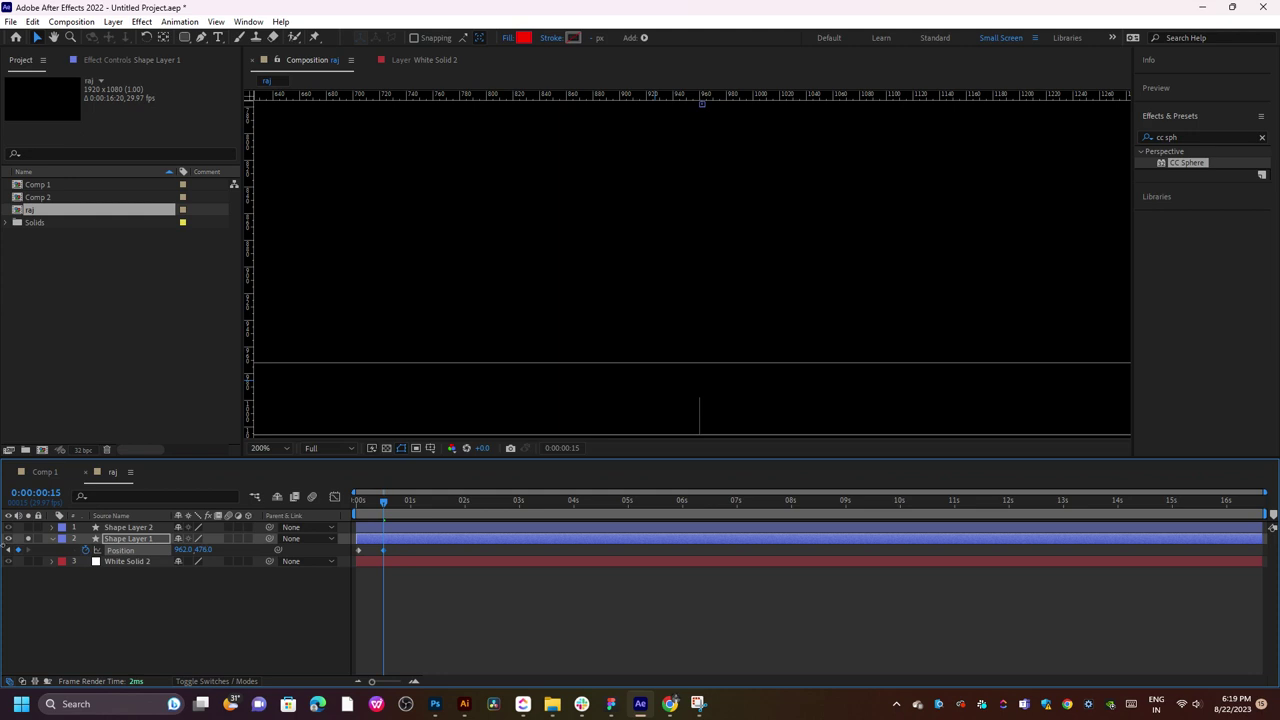
- Scrub the bounce, then set the frame-0 Position to 962, 319 so the circle starts high
{"action": "scroll", "coordinate": [591, 308], "scroll_direction": "down", "scroll_amount": 2}
{"action": "scroll", "coordinate": [679, 274], "scroll_direction": "down", "scroll_amount": 3}
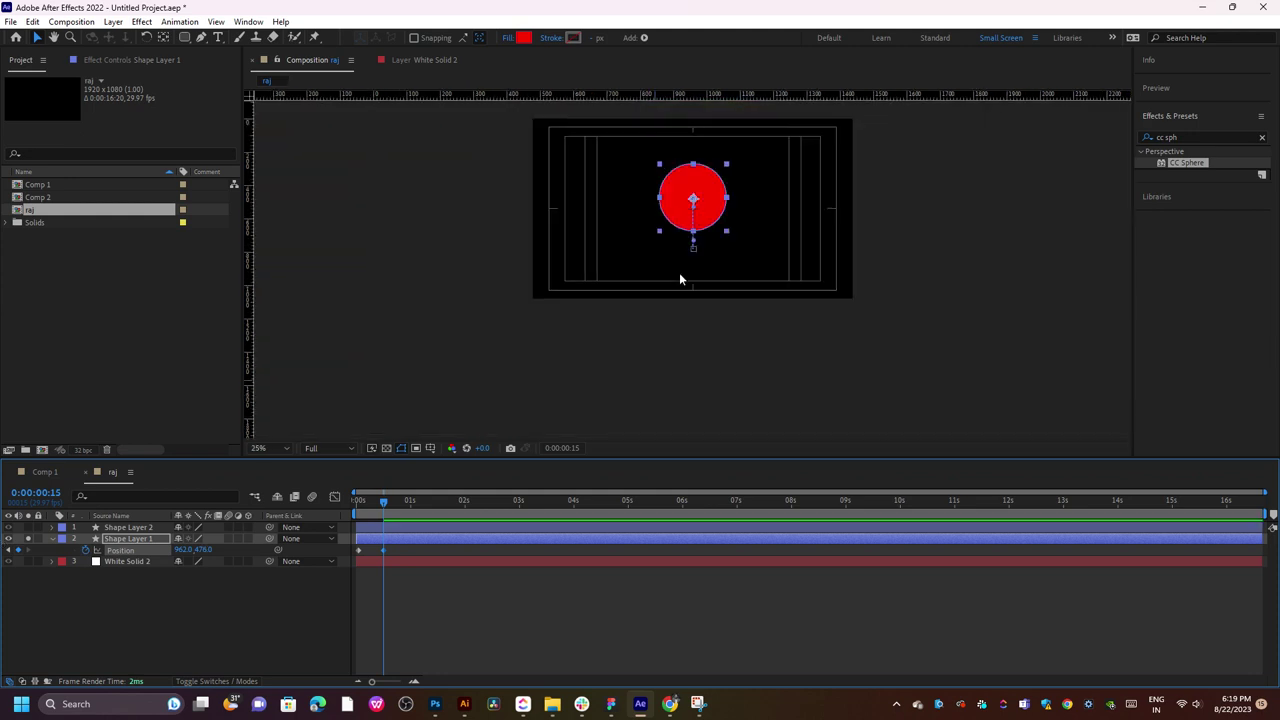
{"action": "scroll", "coordinate": [679, 279], "scroll_direction": "up", "scroll_amount": 2}
{"action": "left_click_drag", "start_coordinate": [383, 500], "coordinate": [351, 513]}
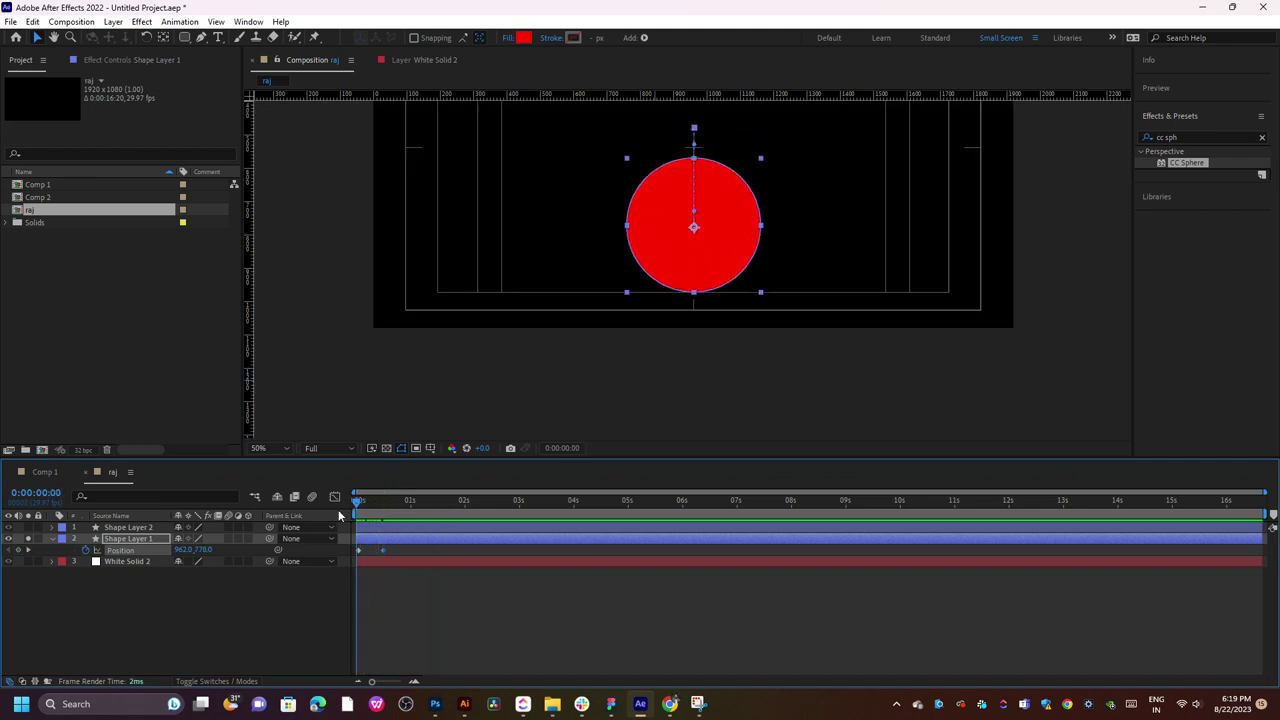
{"action": "left_click_drag", "start_coordinate": [356, 513], "coordinate": [395, 550]}
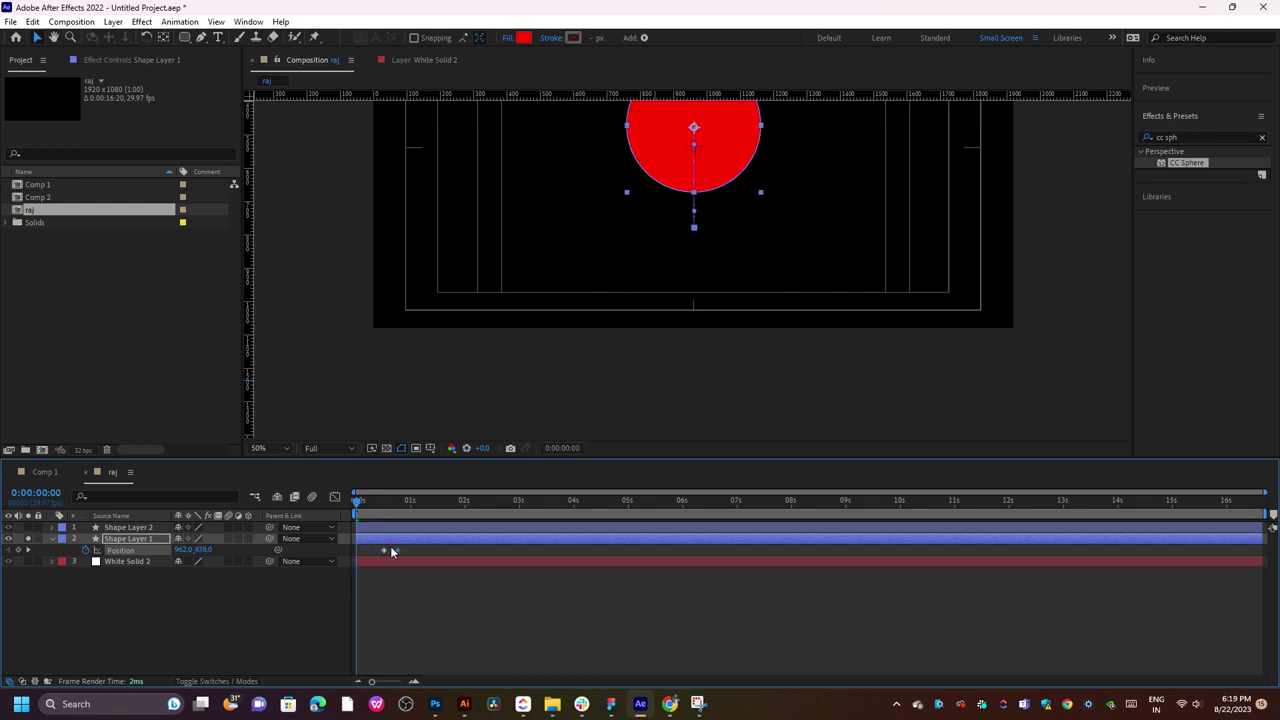
{"action": "mouse_move", "coordinate": [358, 502]}
{"action": "left_mouse_down"}
{"action": "mouse_move", "coordinate": [412, 510]}
{"action": "mouse_move", "coordinate": [358, 513]}
{"action": "left_mouse_up"}
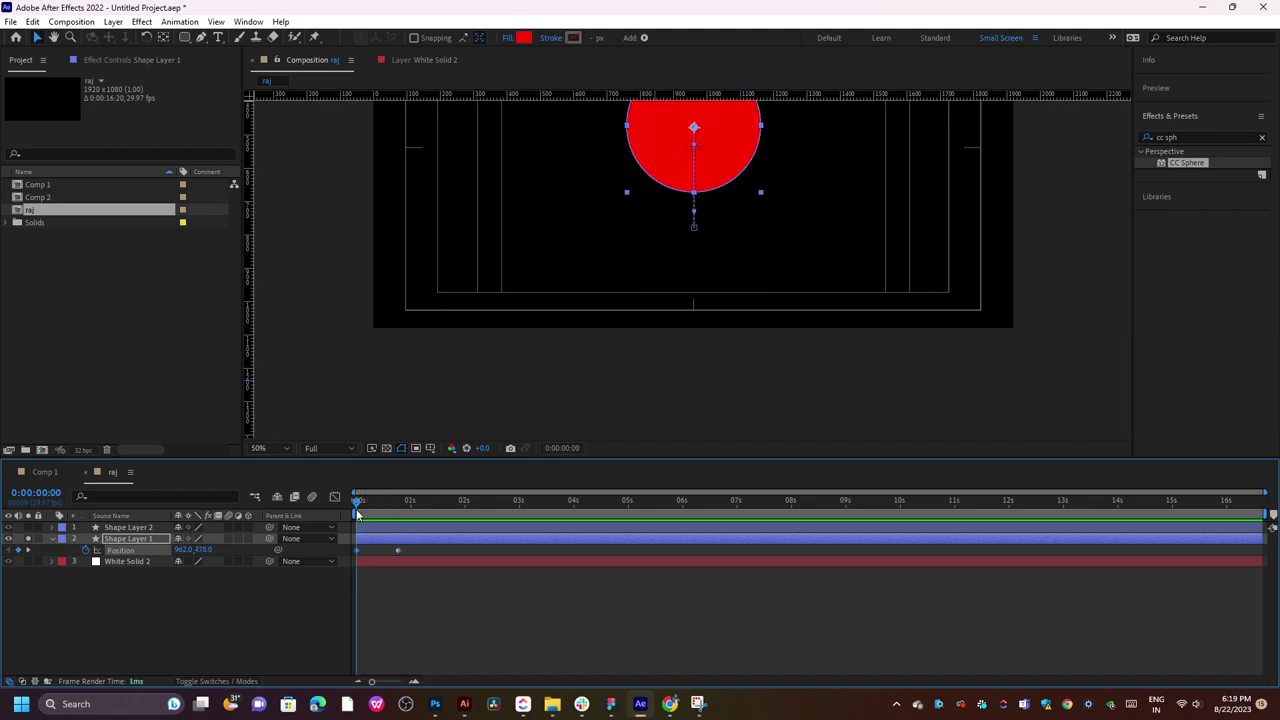
{"action": "scroll", "coordinate": [739, 192], "scroll_direction": "down", "scroll_amount": 1}
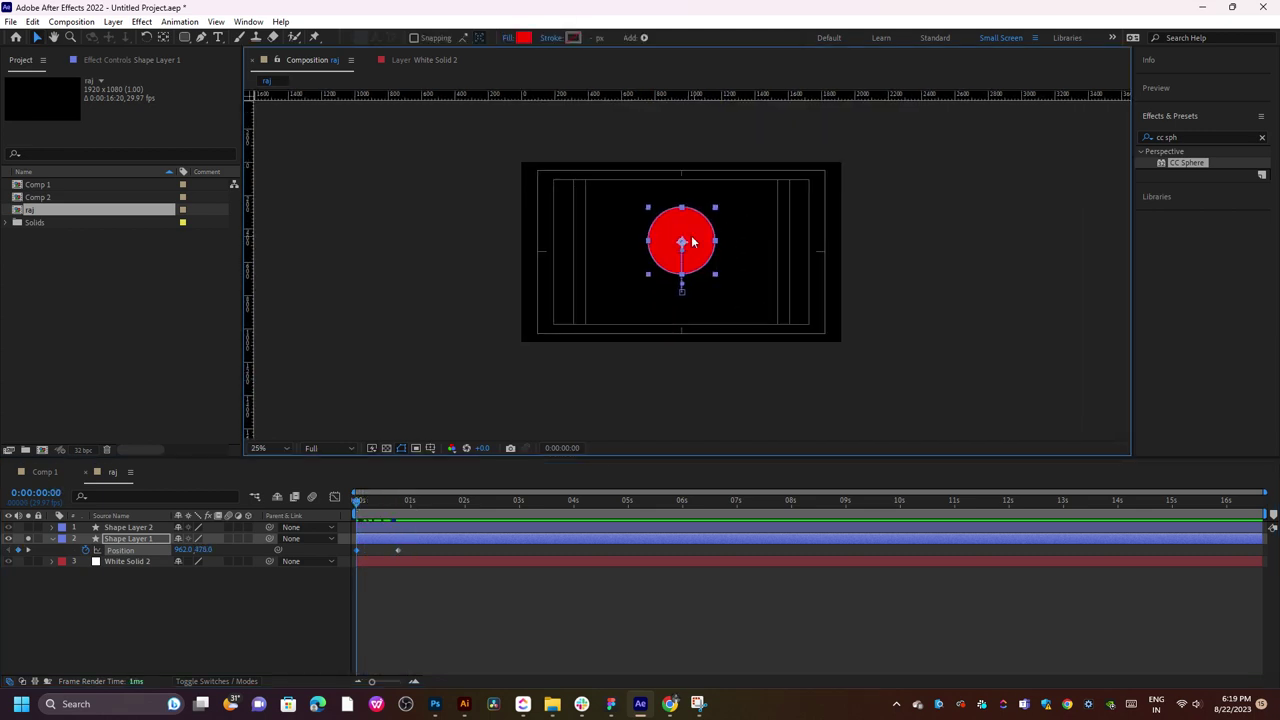
{"action": "scroll", "coordinate": [691, 234], "scroll_direction": "up", "scroll_amount": 1}
{"action": "left_click_drag", "start_coordinate": [691, 234], "coordinate": [695, 255]}
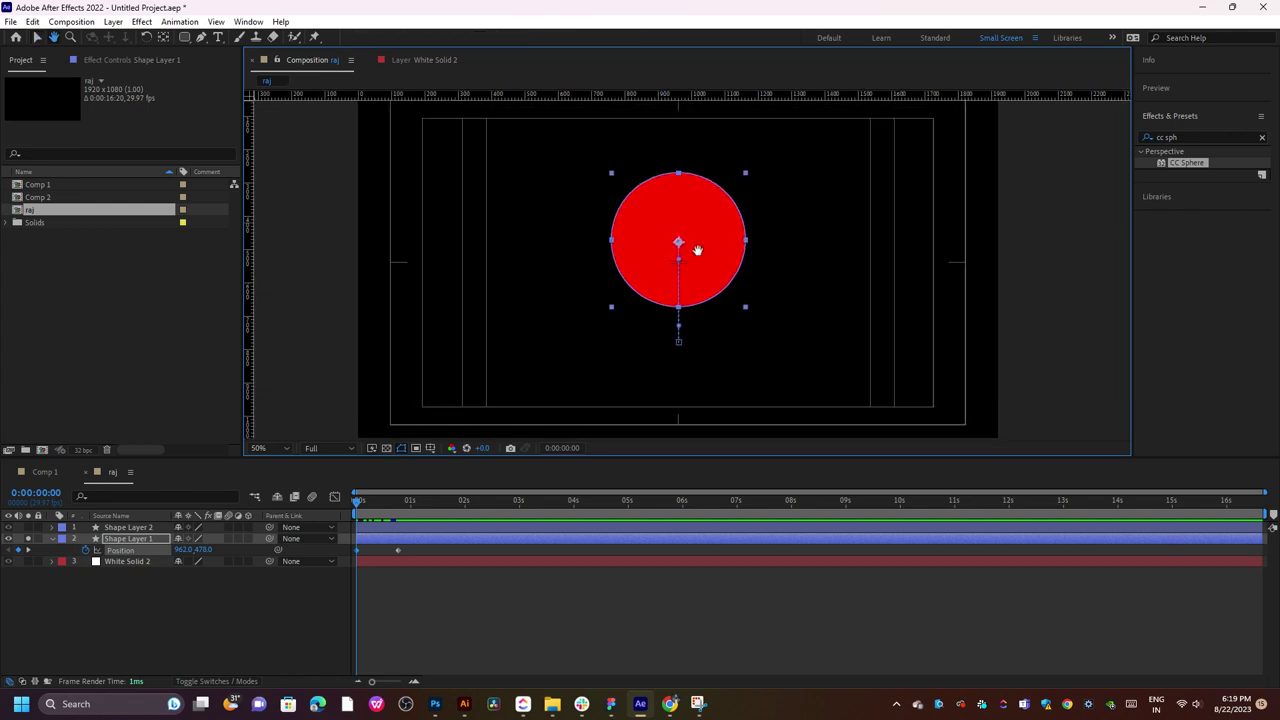
{"action": "left_click_drag", "start_coordinate": [184, 554], "coordinate": [40, 554]}
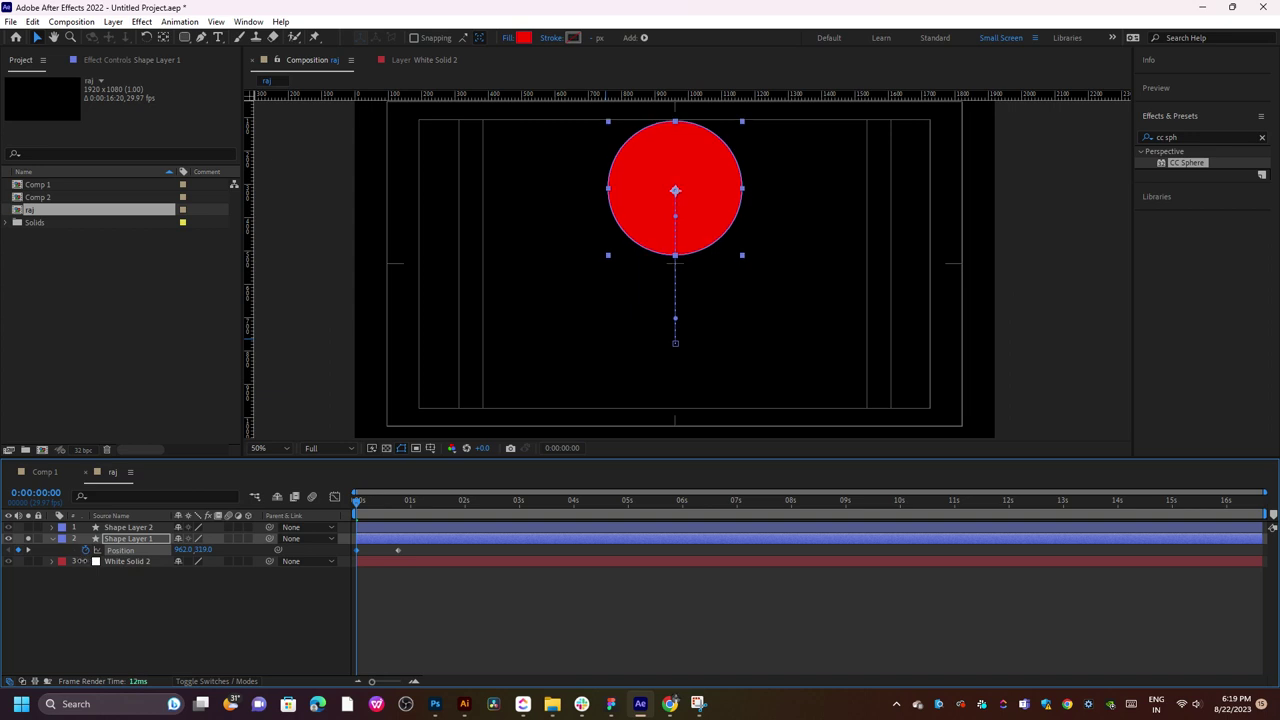
{"action": "left_click_drag", "start_coordinate": [362, 503], "coordinate": [361, 503]}
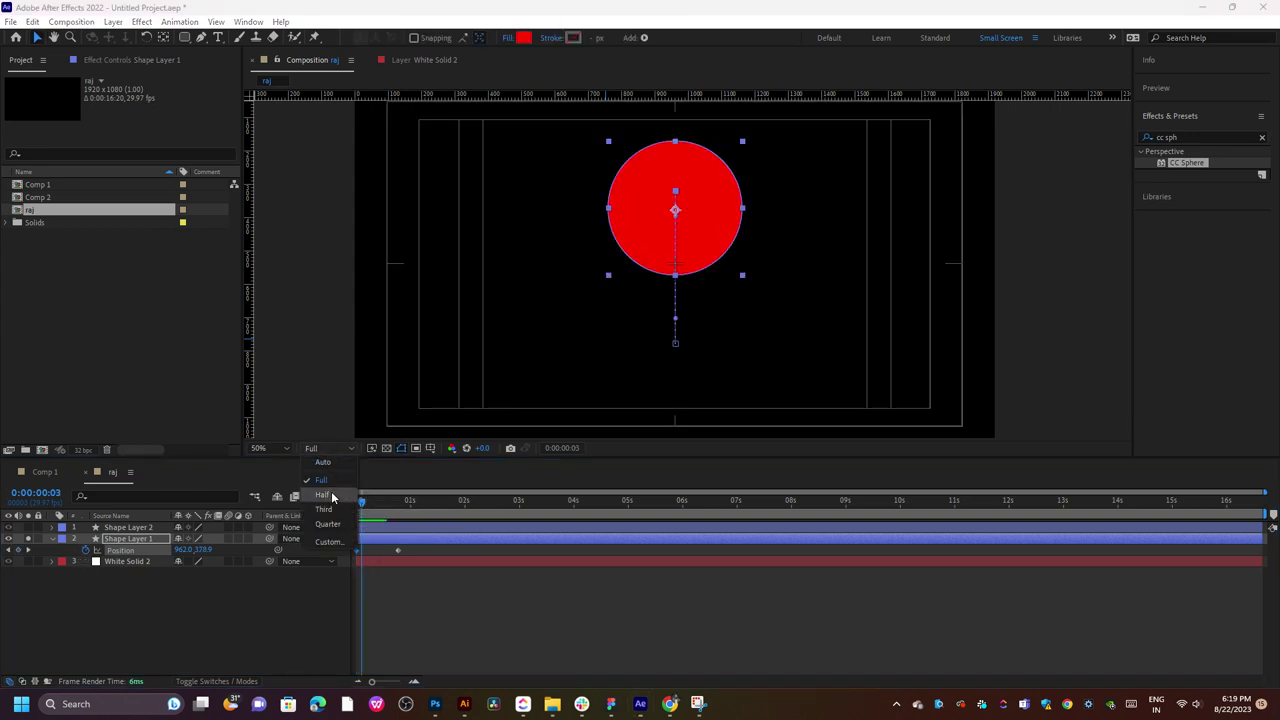
- Preview the fall, then at frame 29 raise the circle to Position 962, 382
{"action": "key", "text": "space"}
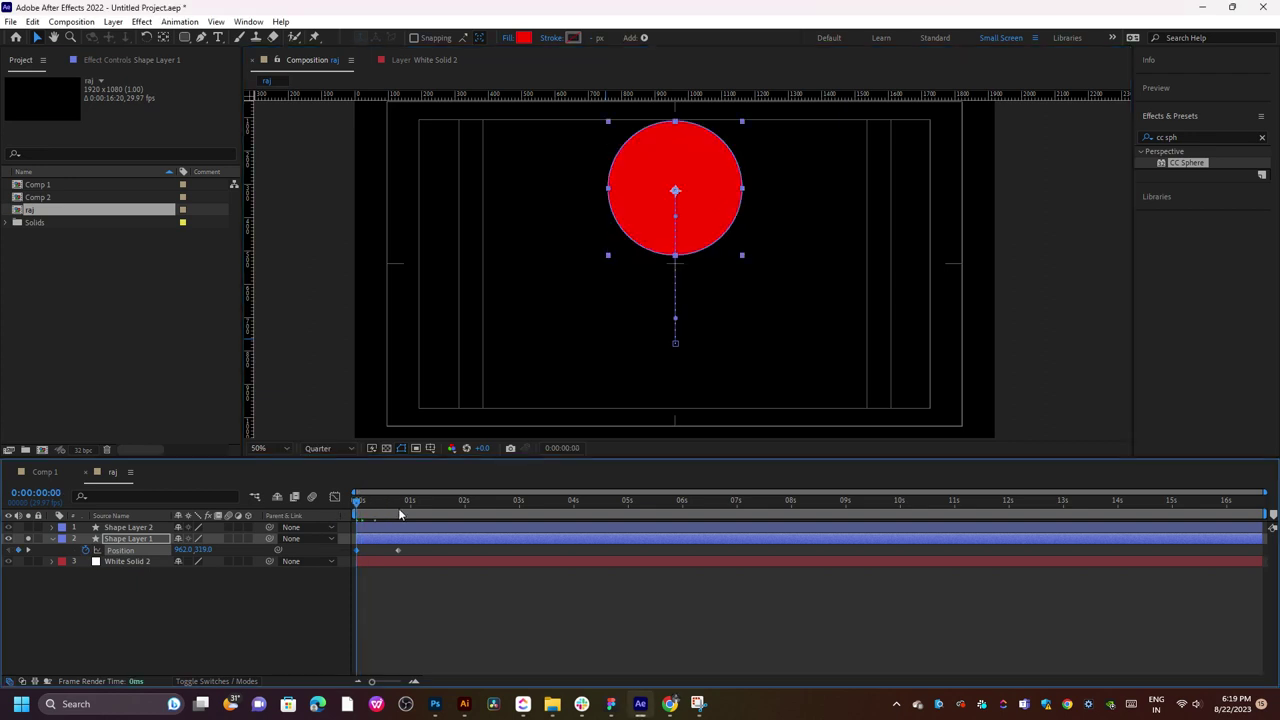
{"action": "mouse_move", "coordinate": [360, 502]}
{"action": "left_mouse_down"}
{"action": "mouse_move", "coordinate": [398, 518]}
{"action": "mouse_move", "coordinate": [387, 551]}
{"action": "mouse_move", "coordinate": [346, 546]}
{"action": "left_mouse_up"}
{"action": "left_click_drag", "start_coordinate": [400, 507], "coordinate": [409, 507]}
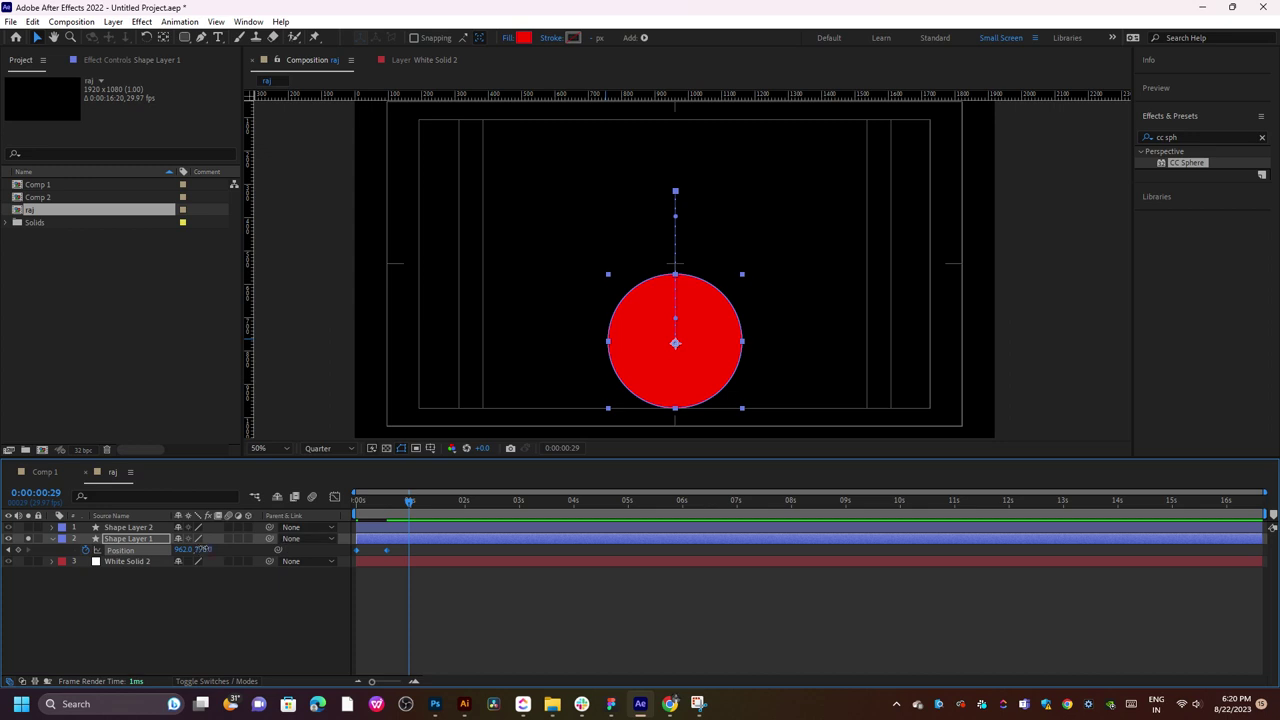
{"action": "left_click_drag", "start_coordinate": [203, 549], "coordinate": [103, 549]}
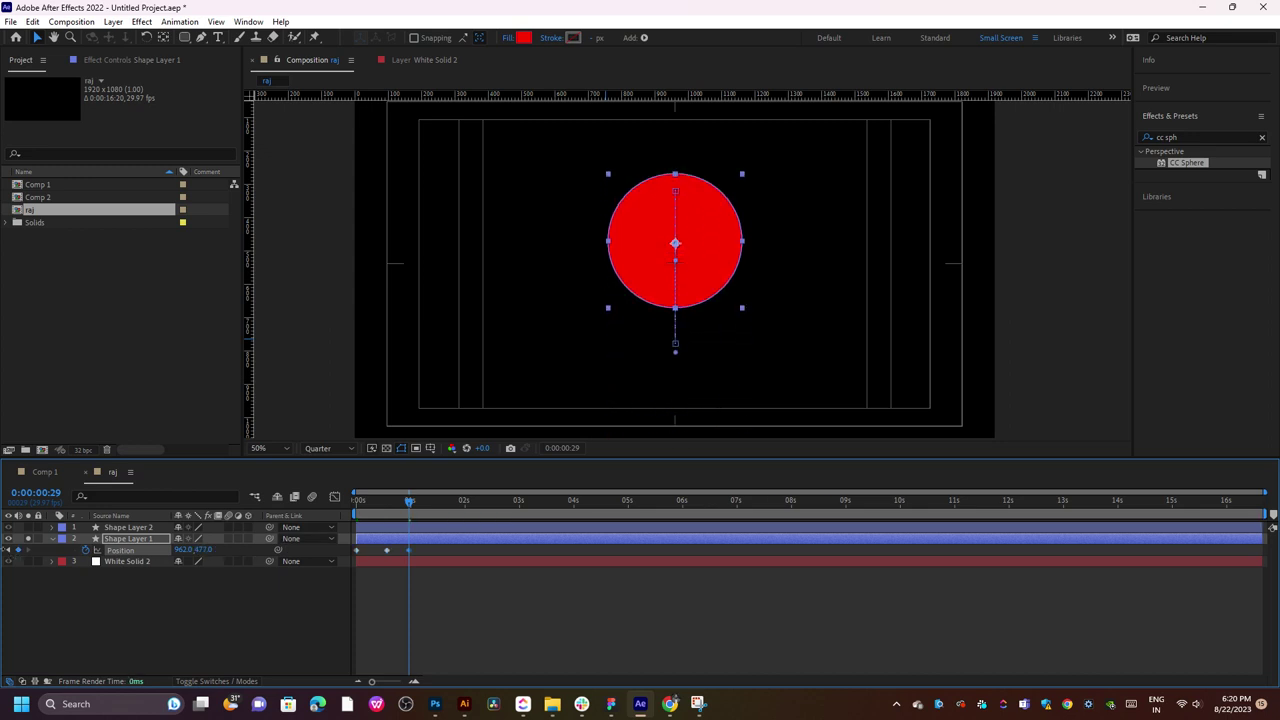
{"action": "left_click_drag", "start_coordinate": [203, 549], "coordinate": [128, 561]}
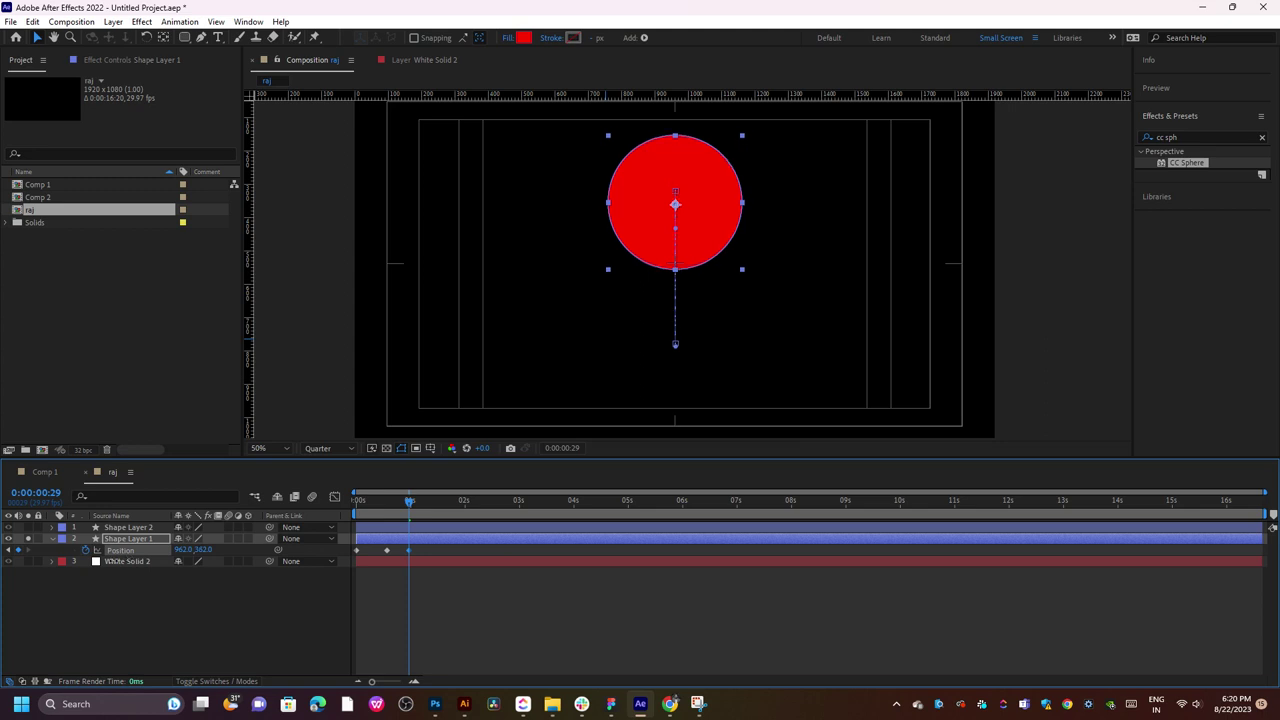
{"action": "left_click_drag", "start_coordinate": [128, 561], "coordinate": [118, 561]}
{"action": "left_click_drag", "start_coordinate": [403, 515], "coordinate": [372, 515]}
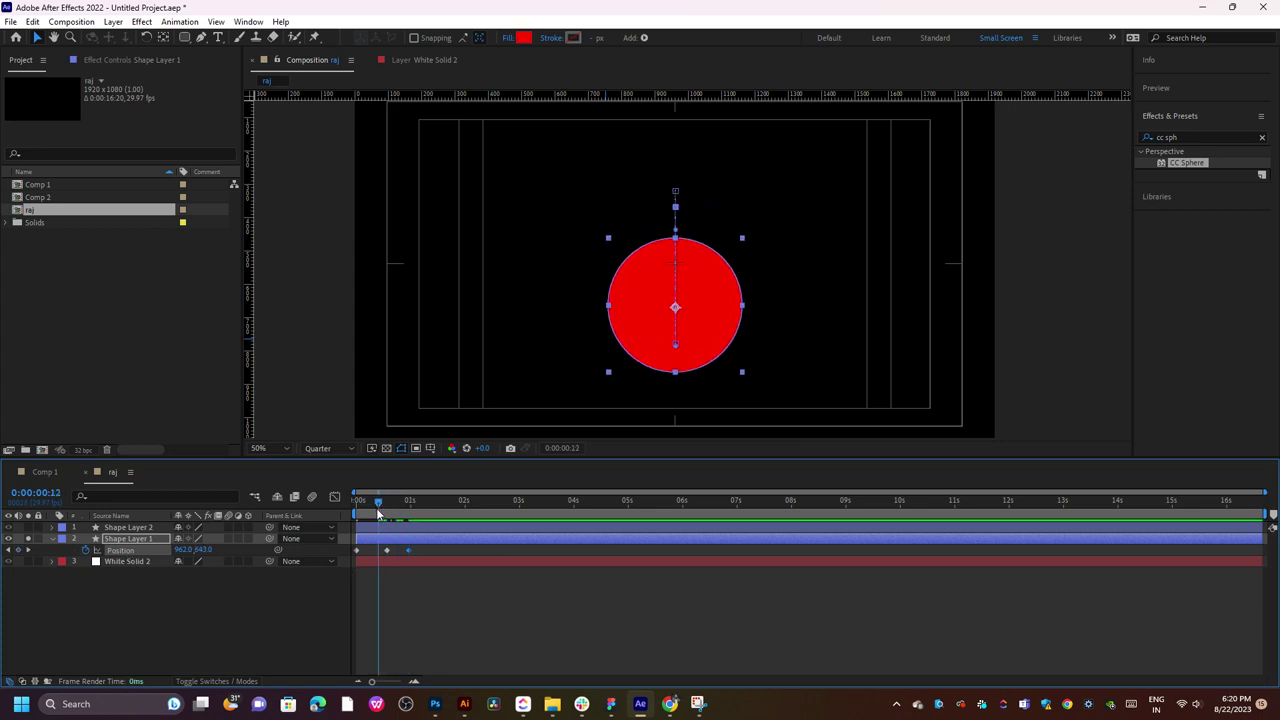
- Apply Easy Ease to all Position keyframes, preview it, and undo the accidental layer shift
{"action": "left_click", "coordinate": [384, 551]}
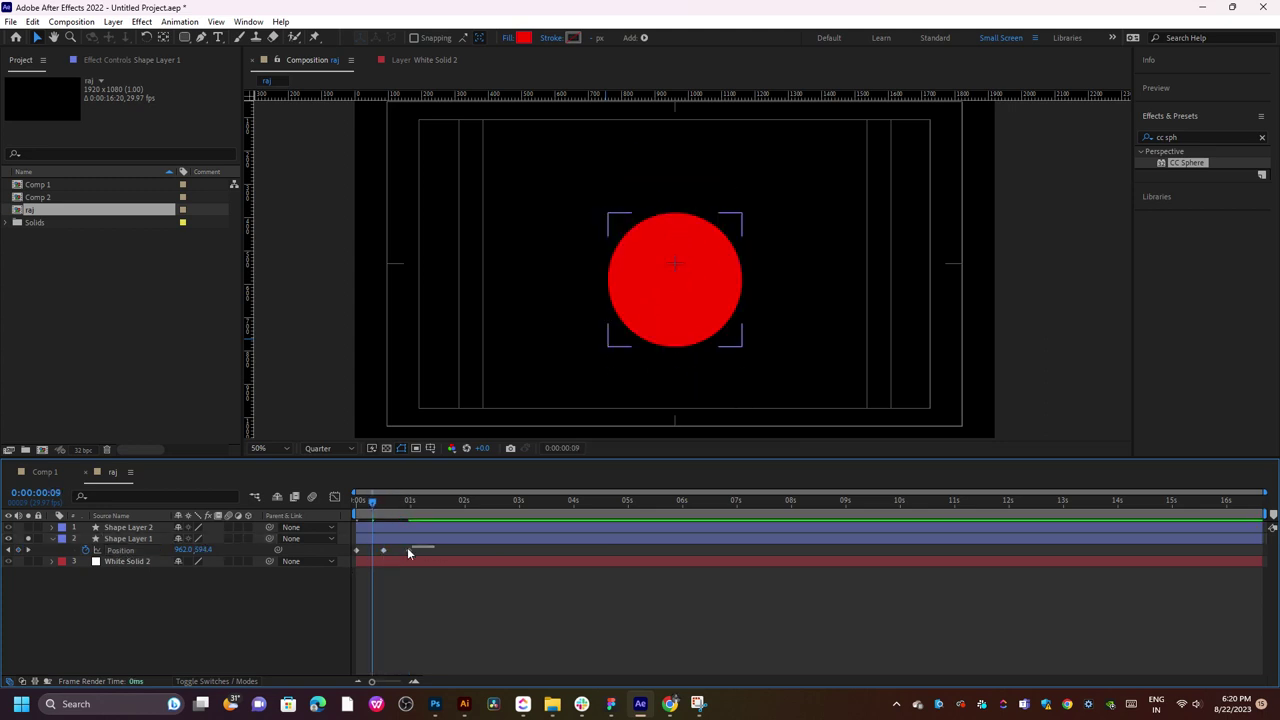
{"action": "right_click", "coordinate": [385, 553]}
{"action": "mouse_move", "coordinate": [443, 540]}
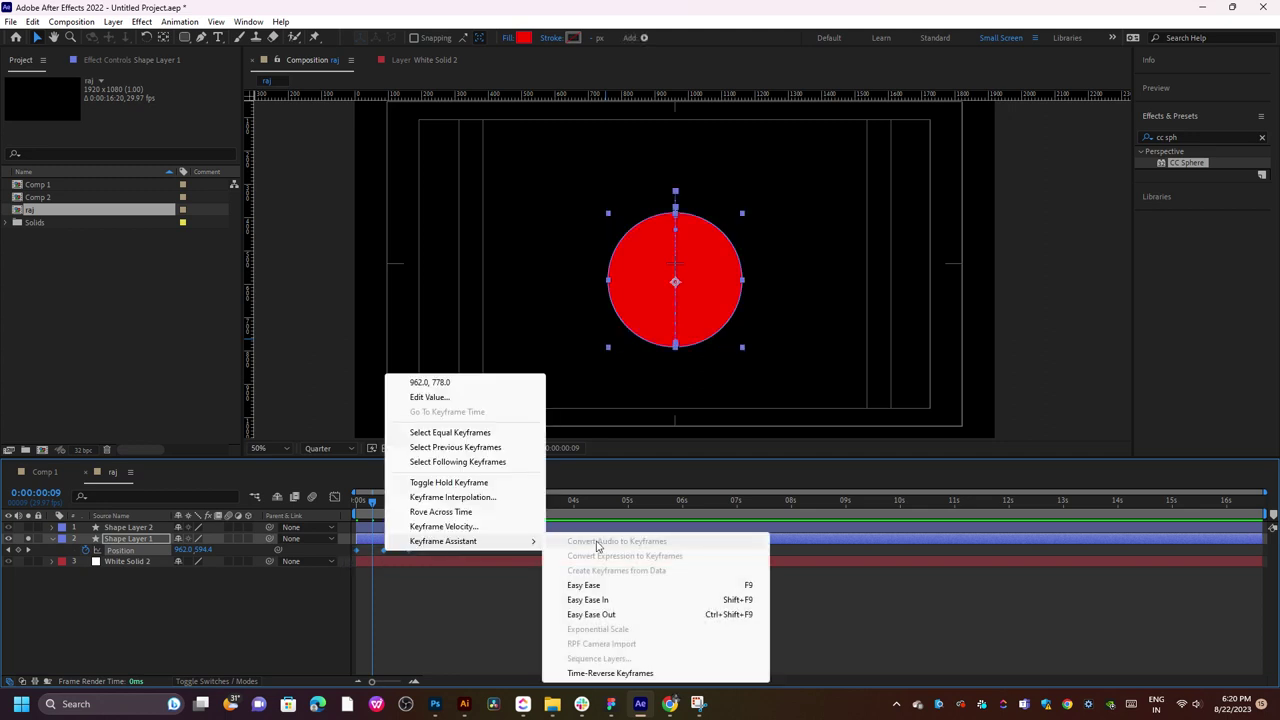
{"action": "left_click", "coordinate": [577, 584]}
{"action": "key", "text": "space"}
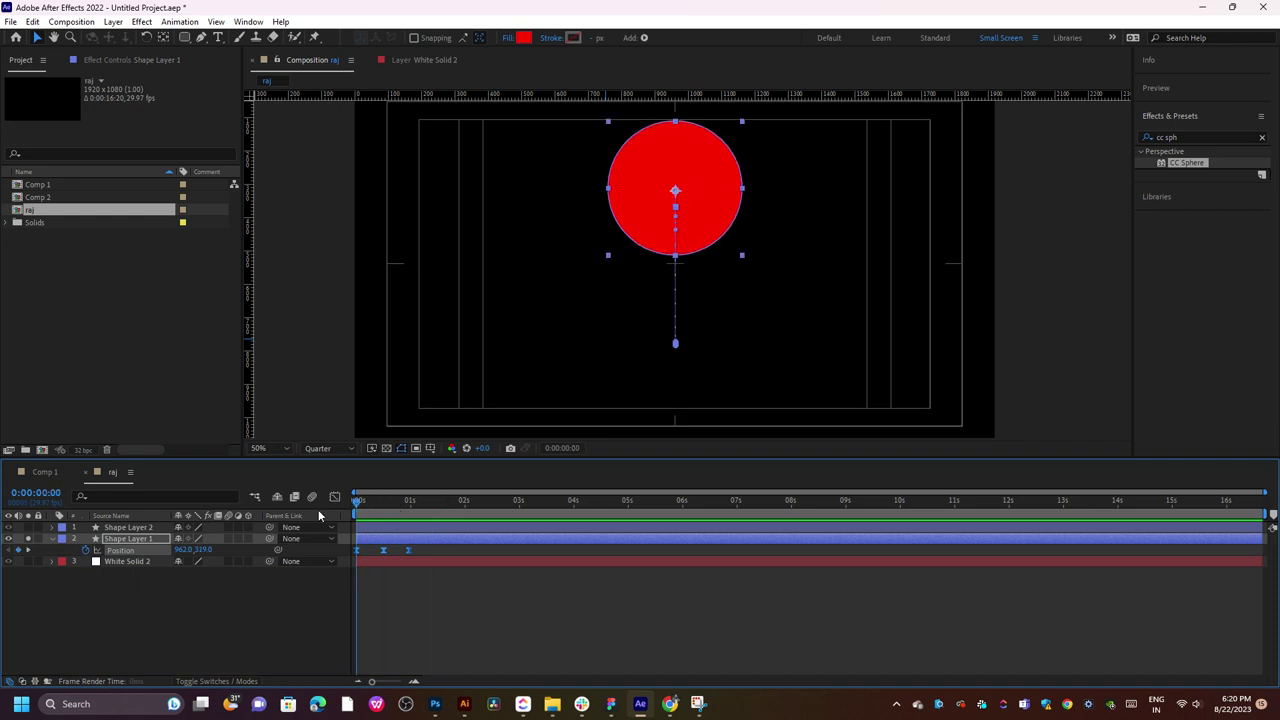
{"action": "mouse_move", "coordinate": [389, 503]}
{"action": "left_mouse_down"}
{"action": "mouse_move", "coordinate": [355, 514]}
{"action": "mouse_move", "coordinate": [396, 514]}
{"action": "mouse_move", "coordinate": [440, 545]}
{"action": "left_mouse_up"}
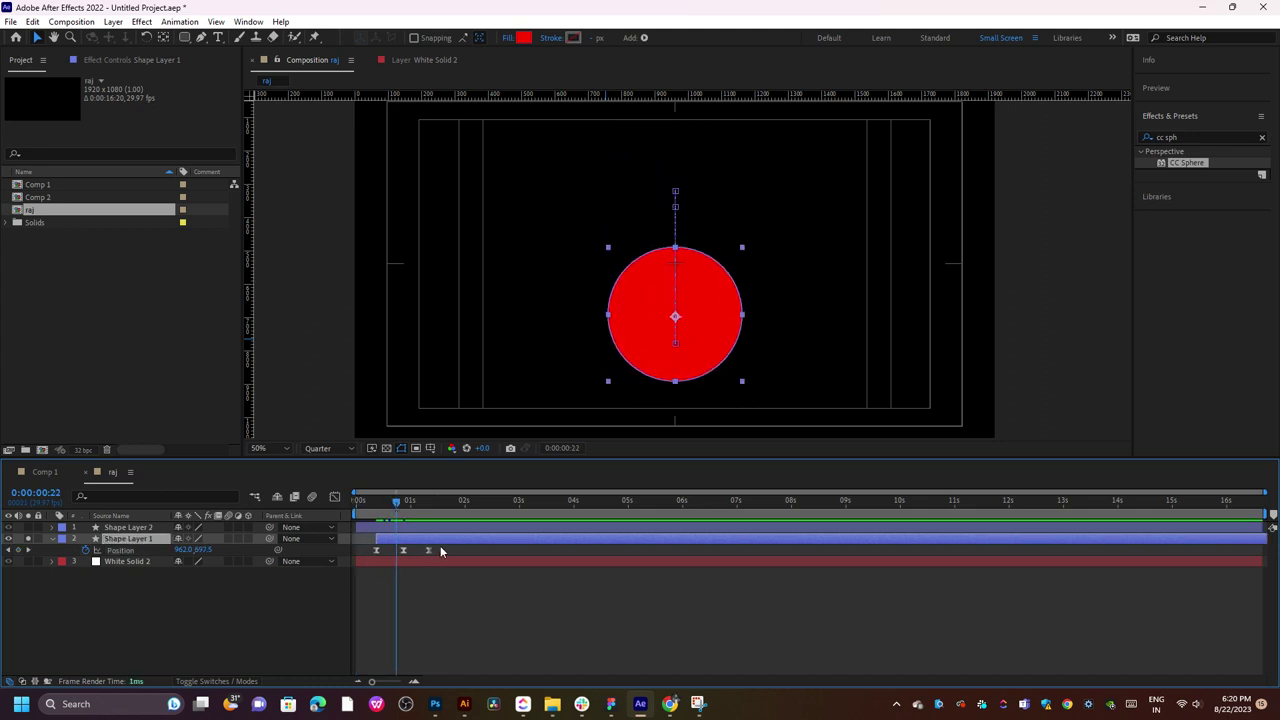
{"action": "key", "text": "ctrl+z"}
{"action": "key", "text": "ctrl+z"}
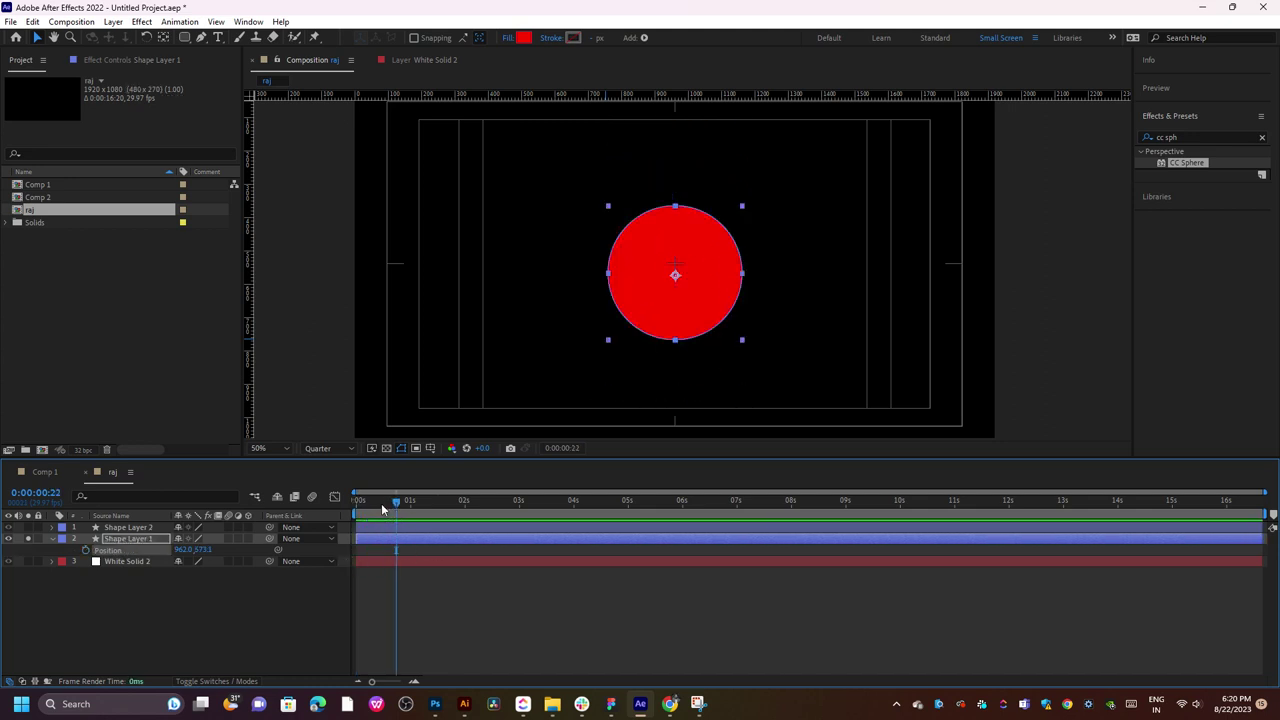
- Remove the Position keyframes, show White Solid 2, and nudge the circle onto the ground line
{"action": "left_click", "coordinate": [355, 511]}
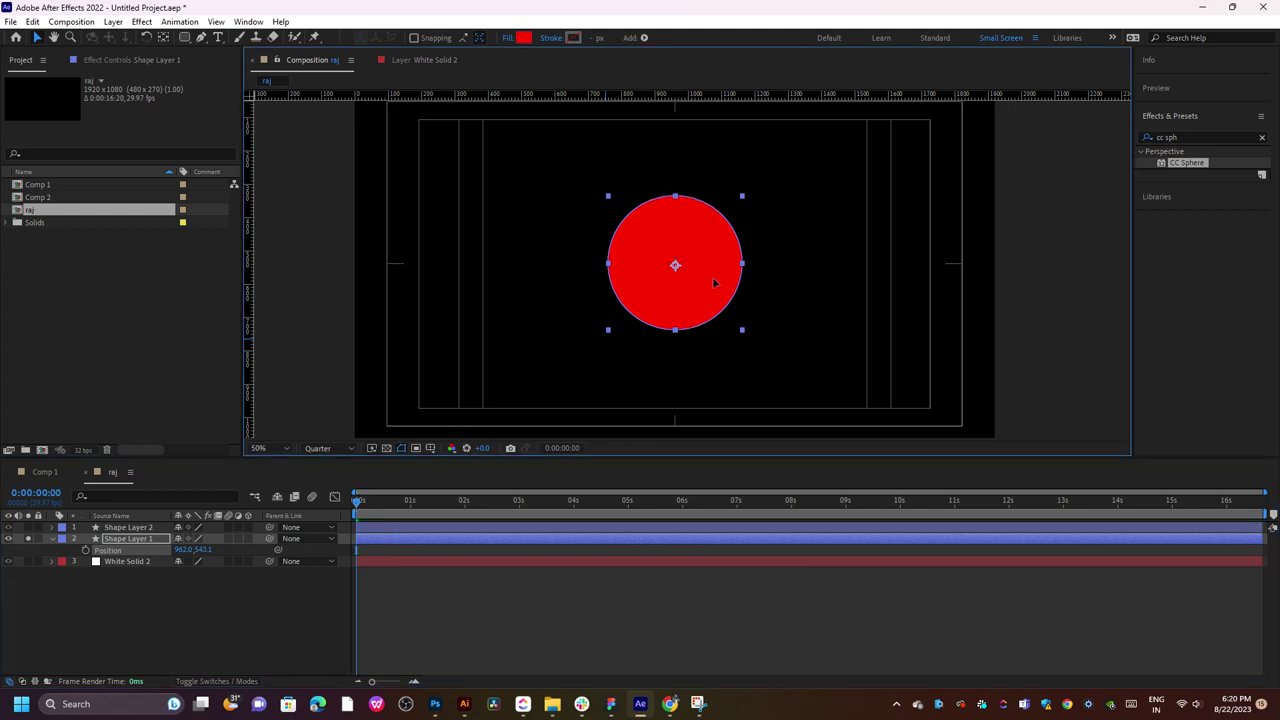
{"action": "mouse_move", "coordinate": [714, 293]}
{"action": "left_mouse_down"}
{"action": "mouse_move", "coordinate": [714, 280]}
{"action": "mouse_move", "coordinate": [714, 357]}
{"action": "left_mouse_up"}
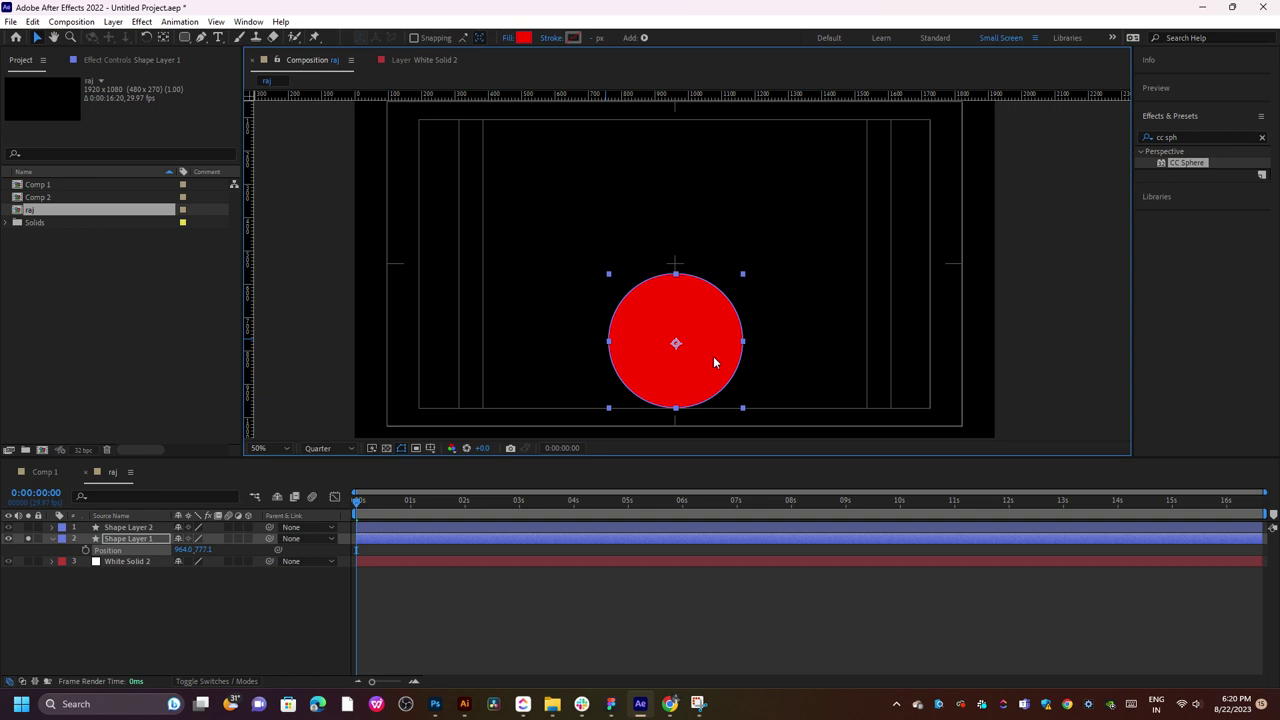
{"action": "left_click", "coordinate": [29, 543]}
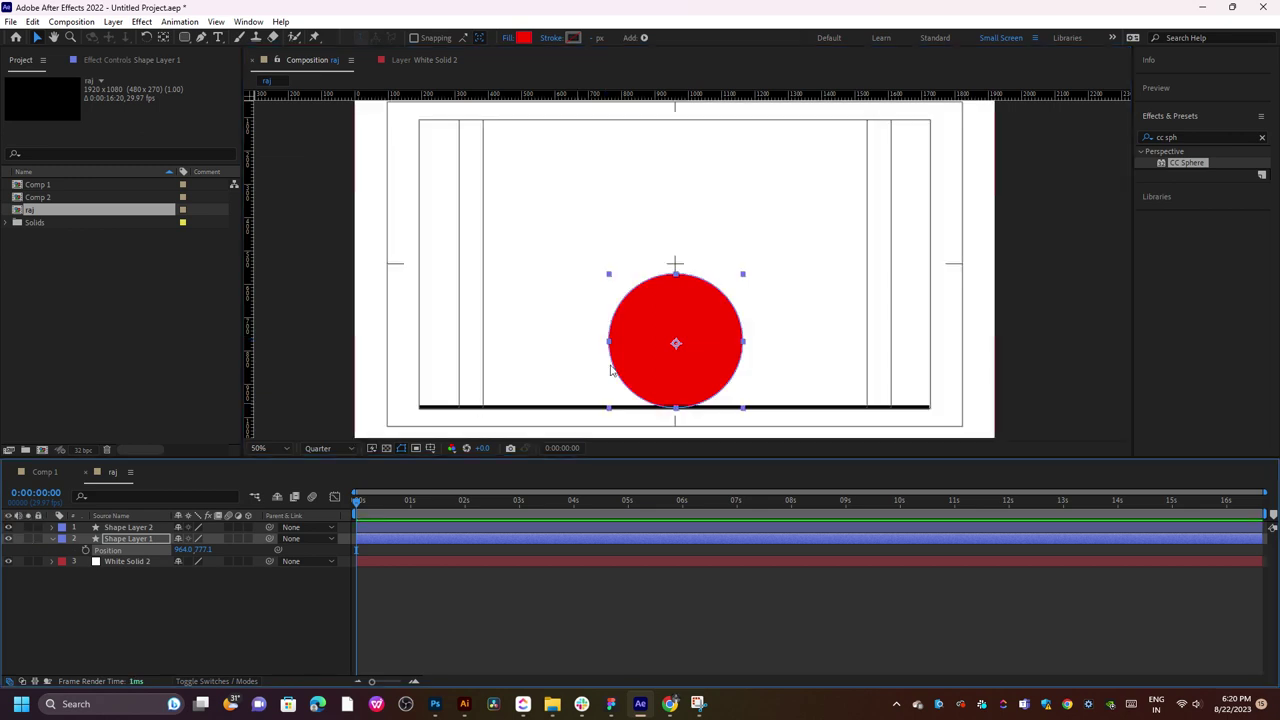
{"action": "left_click", "coordinate": [659, 372]}
{"action": "key", "text": "Left"}
{"action": "key", "text": "Left"}
{"action": "key", "text": "Left"}
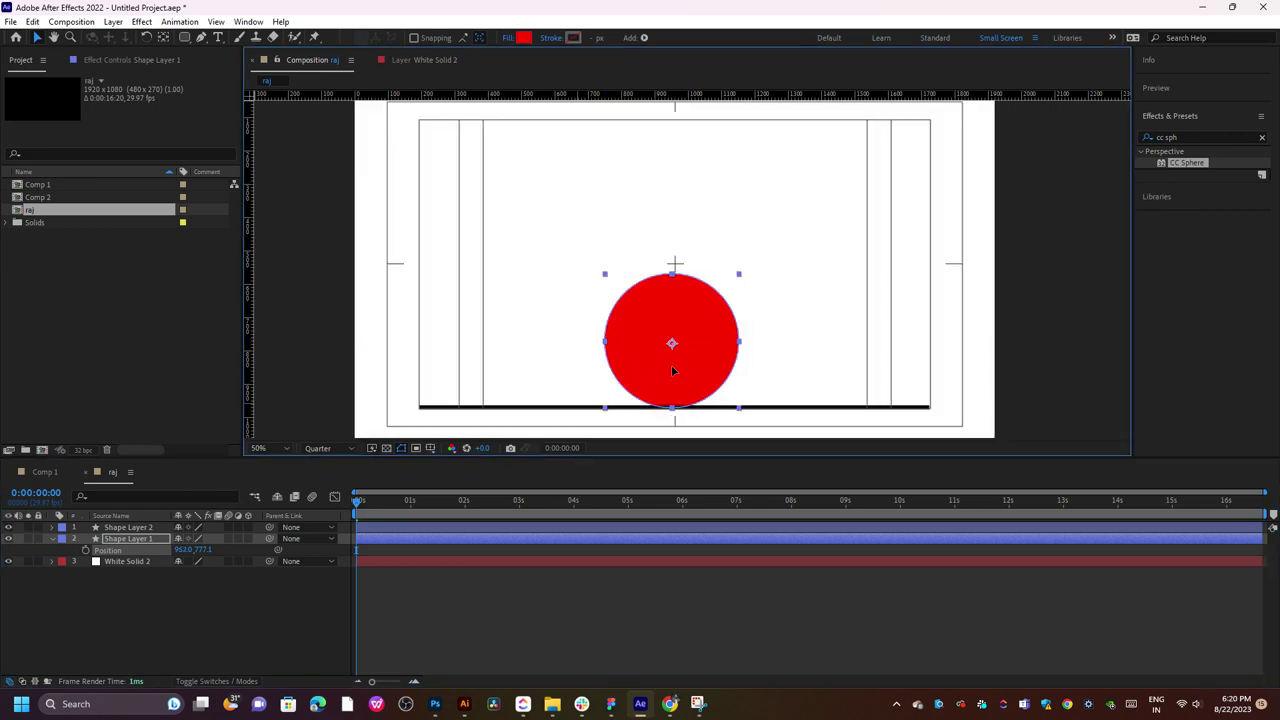
{"action": "key", "text": "Left"}
{"action": "key", "text": "Left"}
{"action": "key", "text": "Left"}
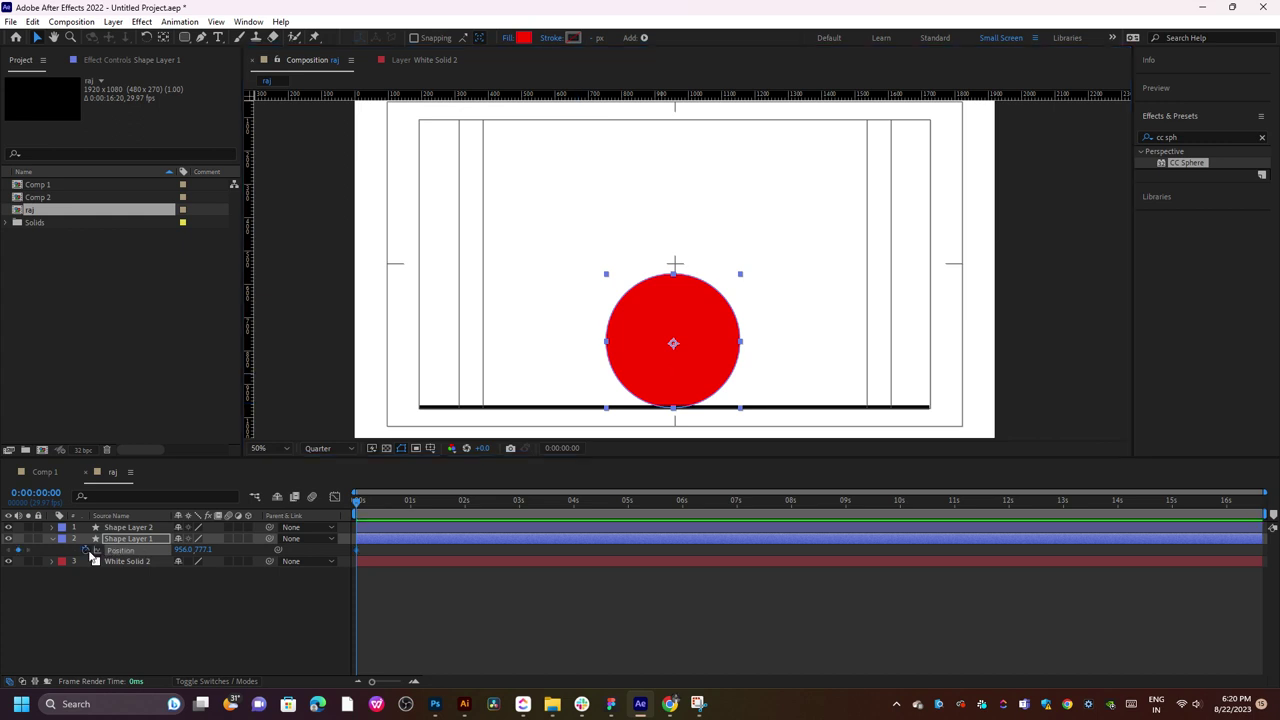
- Keyframe the circle on the ground at frame 0 and raise it to 956, 318.1 at frame 19
{"action": "left_click", "coordinate": [85, 550]}
{"action": "left_click_drag", "start_coordinate": [383, 500], "coordinate": [391, 500]}
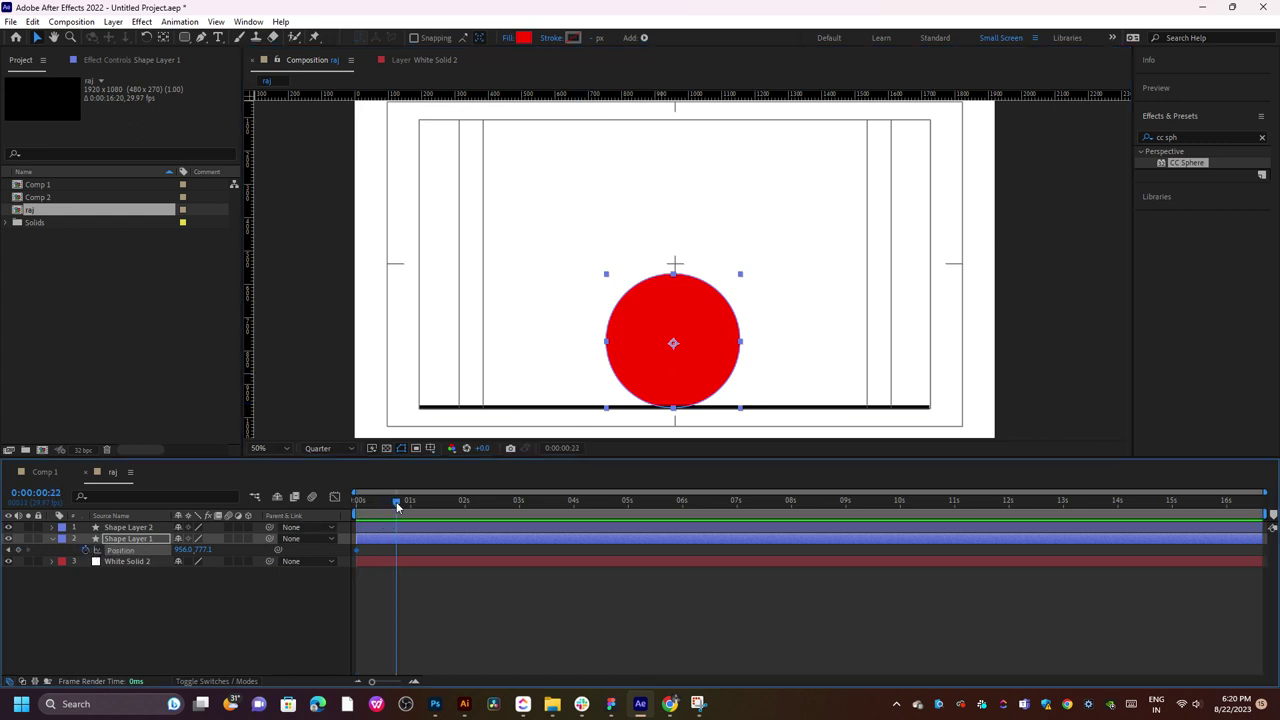
{"action": "left_click_drag", "start_coordinate": [203, 549], "coordinate": [238, 557]}
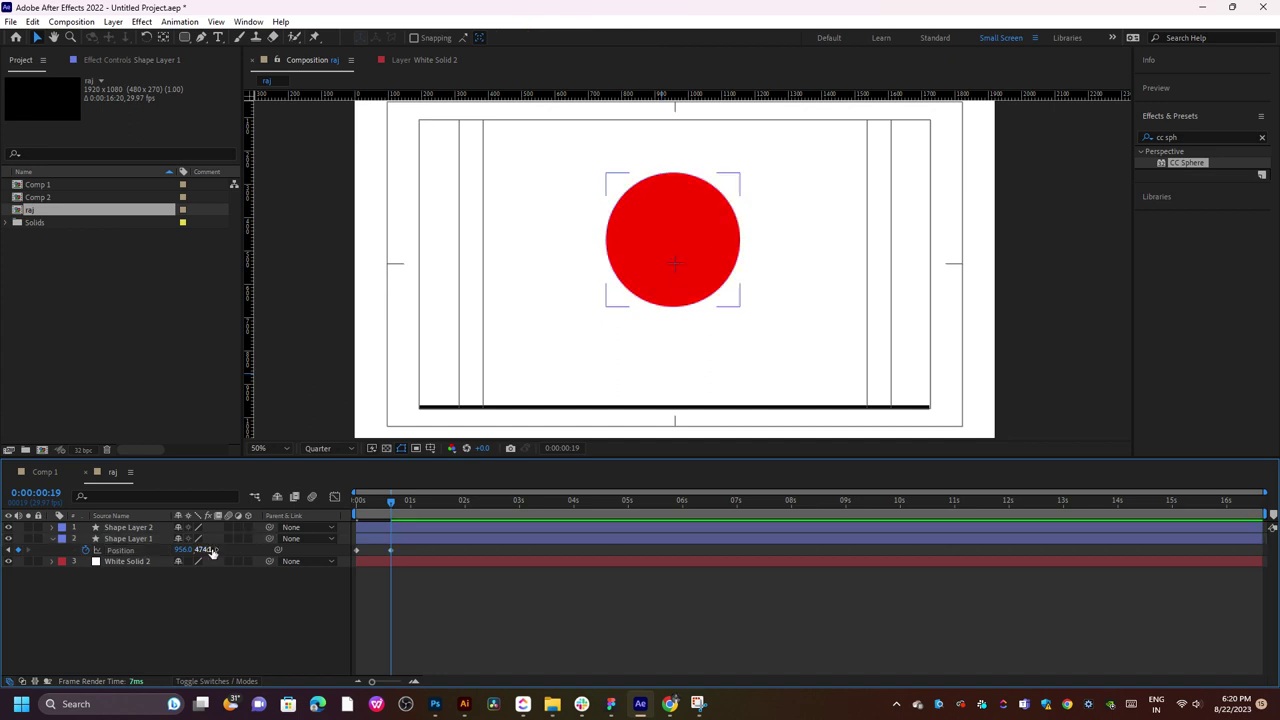
{"action": "mouse_move", "coordinate": [214, 554]}
{"action": "left_mouse_down"}
{"action": "mouse_move", "coordinate": [180, 554]}
{"action": "mouse_move", "coordinate": [215, 554]}
{"action": "left_mouse_up"}
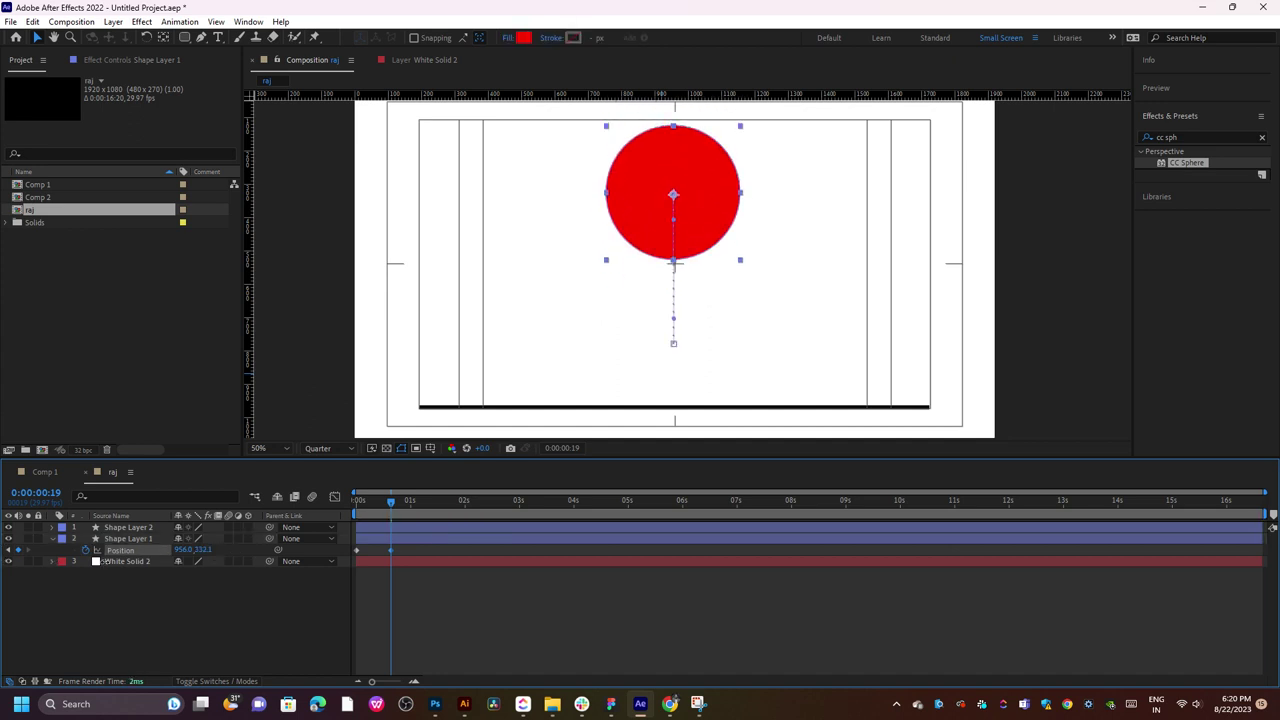
- Try a lowering keyframe at about one second, then undo it
{"action": "left_click", "coordinate": [434, 531]}
{"action": "left_click", "coordinate": [412, 501]}
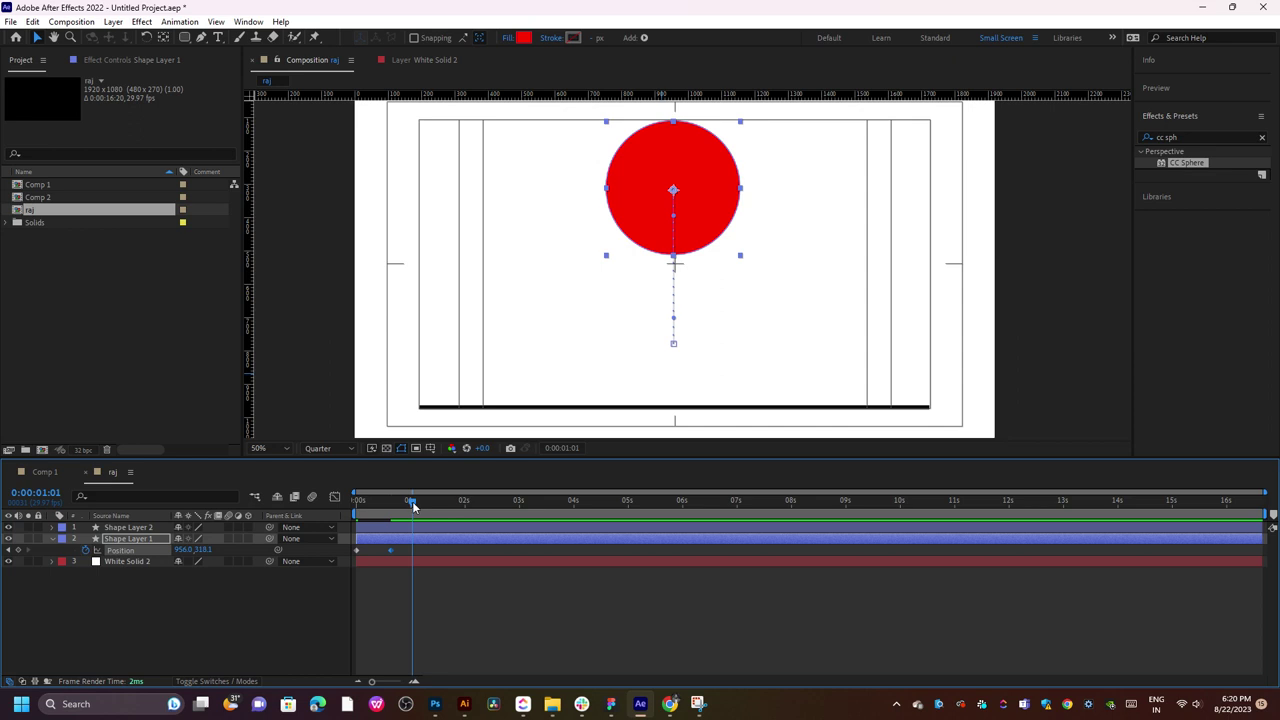
{"action": "left_click_drag", "start_coordinate": [204, 550], "coordinate": [498, 554]}
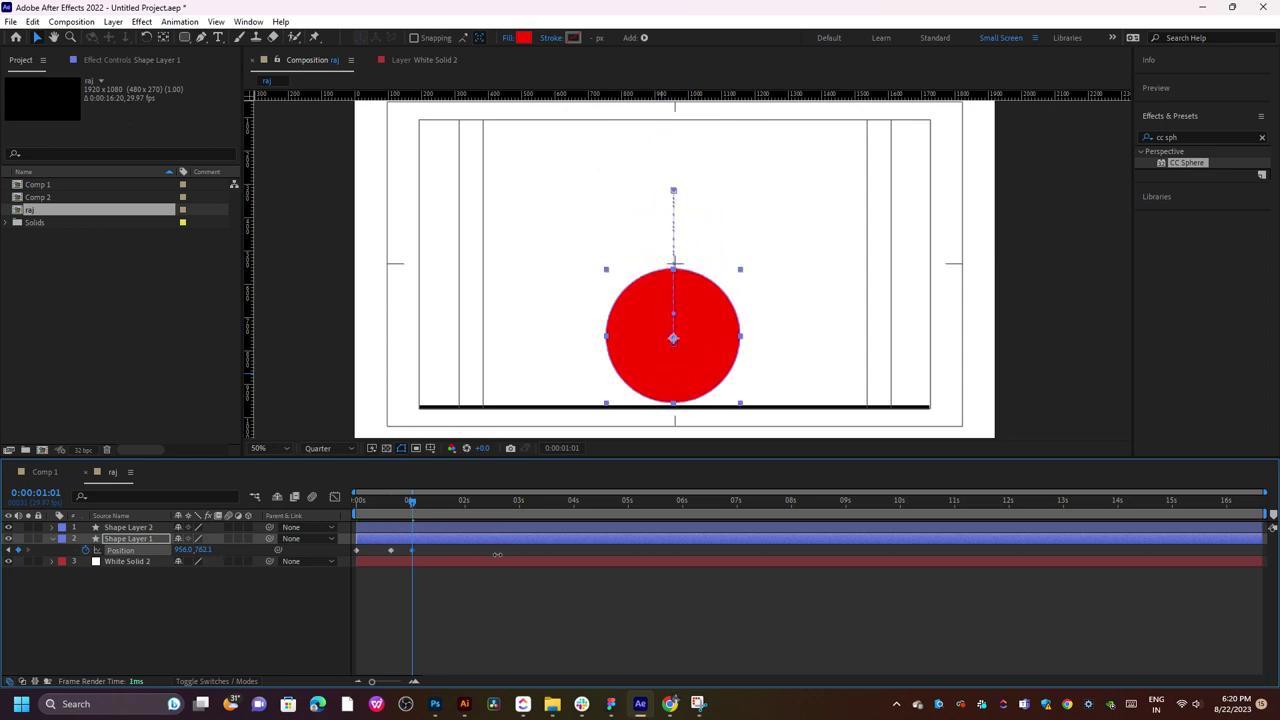
{"action": "key", "text": "ctrl+z"}
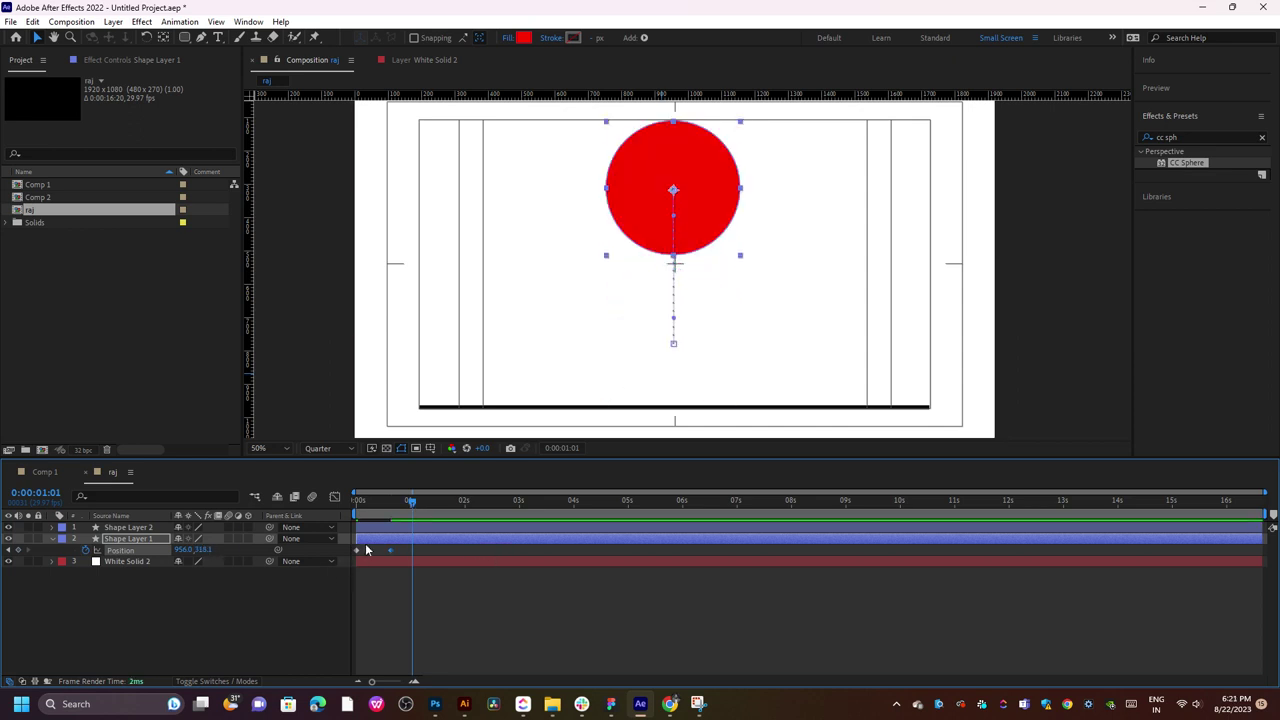
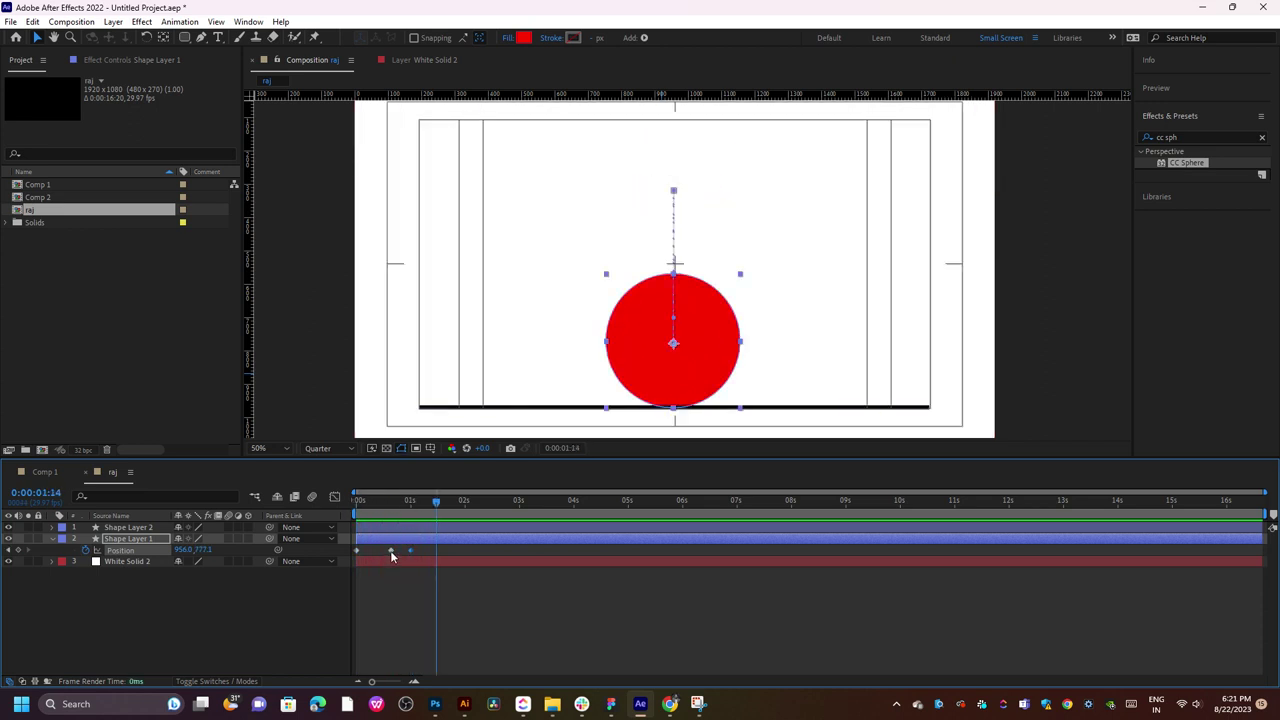
- Nudge the middle Position keyframe earlier, Easy Ease all three bounce keyframes, and preview the bounce
{"action": "left_click_drag", "start_coordinate": [390, 550], "coordinate": [385, 550]}
{"action": "right_click", "coordinate": [385, 550]}
{"action": "mouse_move", "coordinate": [442, 541]}
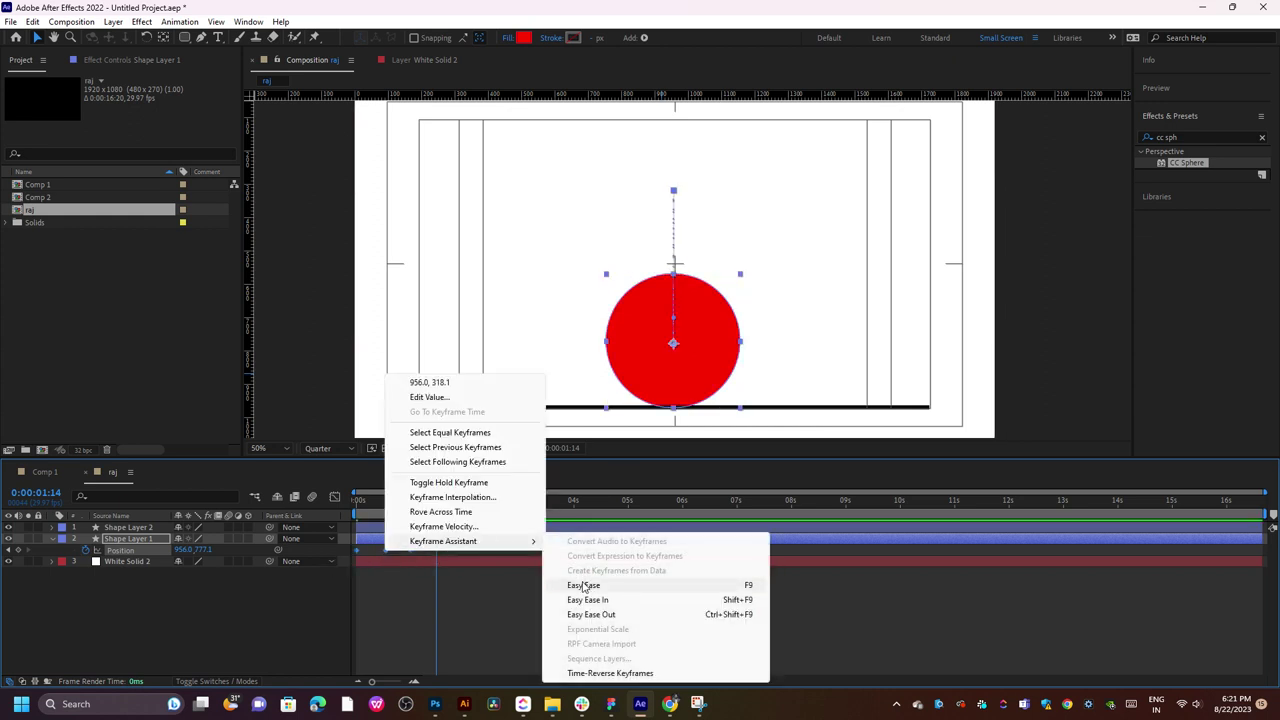
{"action": "left_click", "coordinate": [575, 576]}
{"action": "key", "text": "space"}
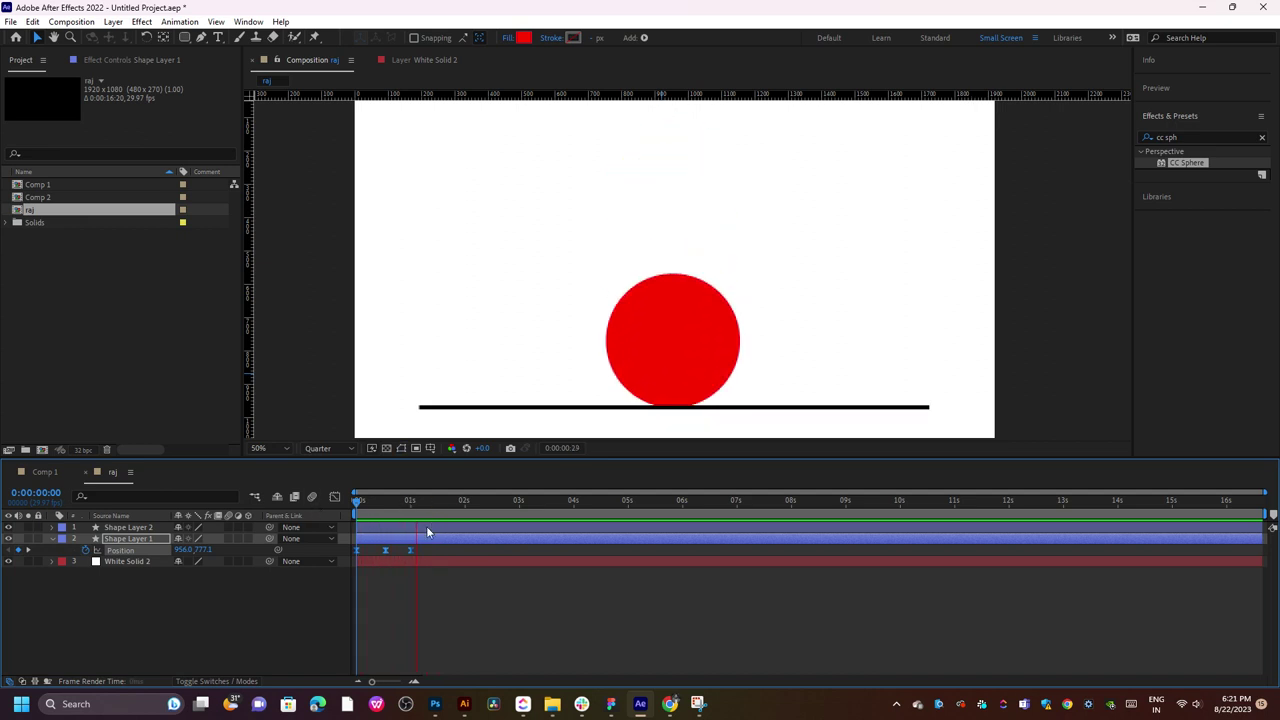
{"action": "key", "text": "space"}
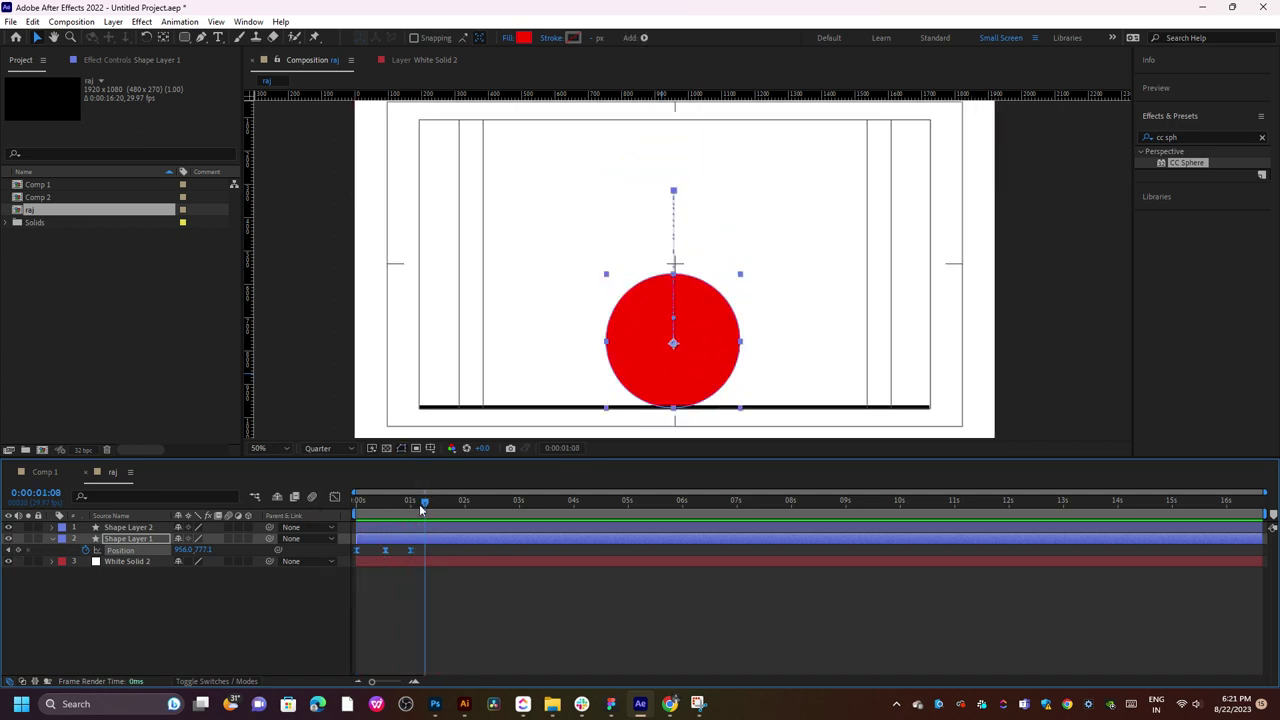
- Paste the bounce Position keyframes three more times to reach about 4 seconds, then preview
{"action": "left_click_drag", "start_coordinate": [421, 509], "coordinate": [409, 508]}
{"action": "key", "text": "ctrl+v"}
{"action": "left_click", "coordinate": [466, 503]}
{"action": "left_click_drag", "start_coordinate": [466, 503], "coordinate": [518, 500]}
{"action": "key", "text": "ctrl+v"}
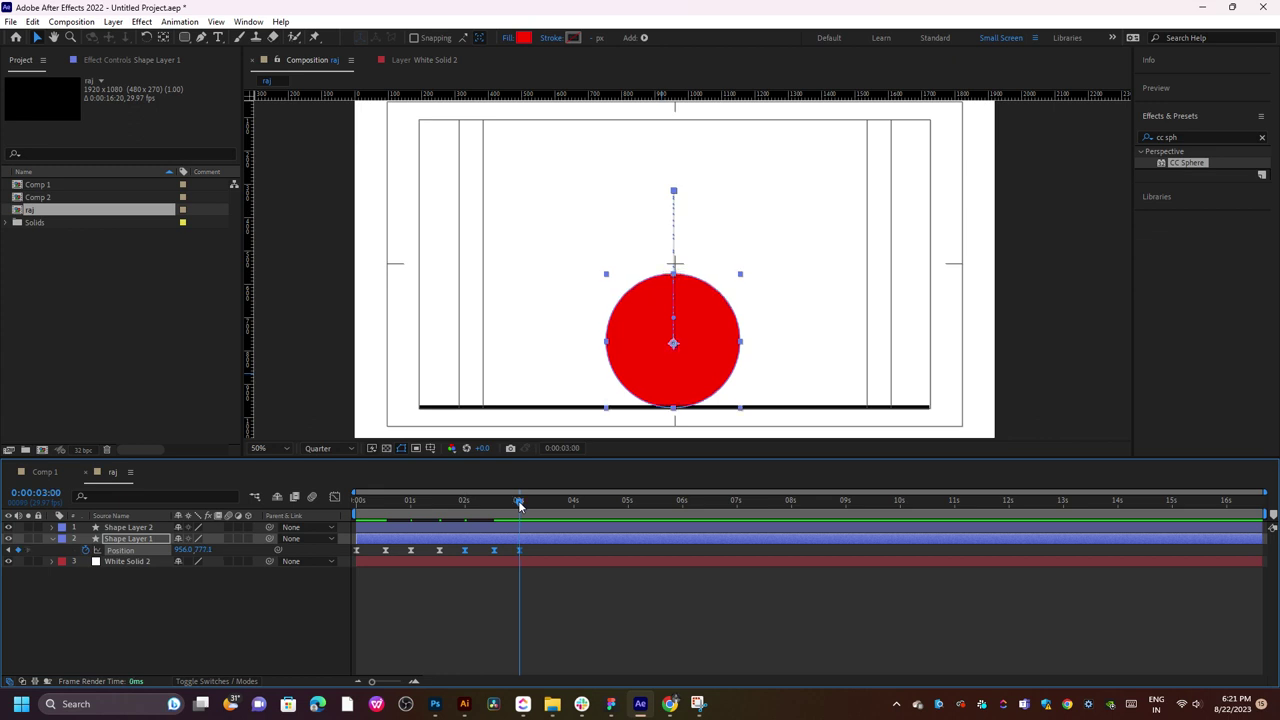
{"action": "key", "text": "ctrl+v"}
{"action": "key", "text": "Home"}
{"action": "key", "text": "space"}
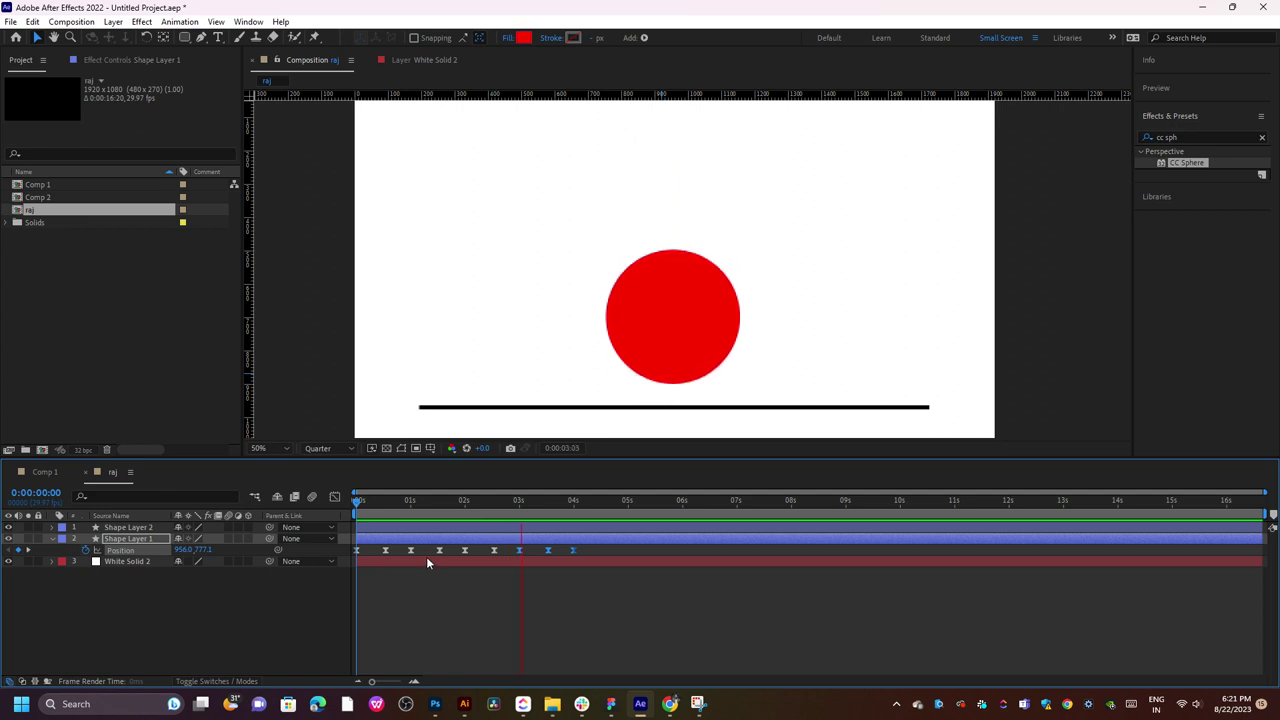
- Add a Scale keyframe on Shape Layer 1 at 0:00:00:16 with 75% width and 100% height
{"action": "left_click", "coordinate": [389, 501]}
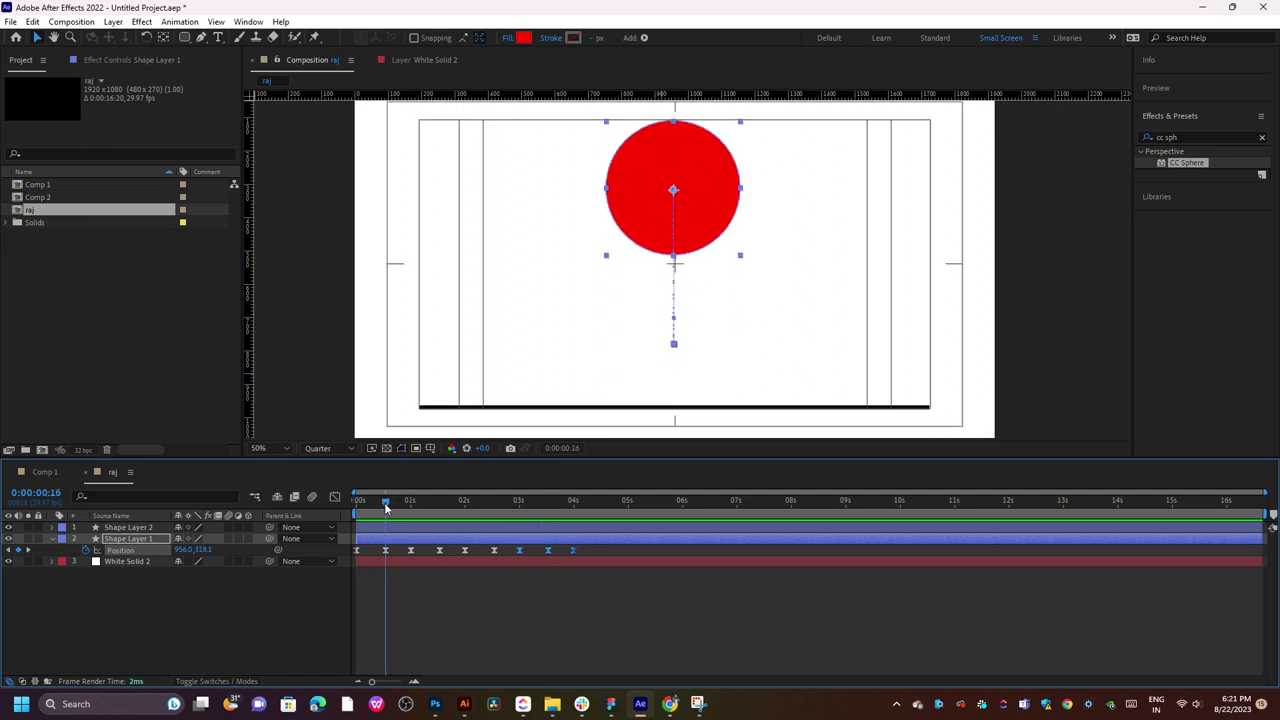
{"action": "left_click", "coordinate": [116, 540]}
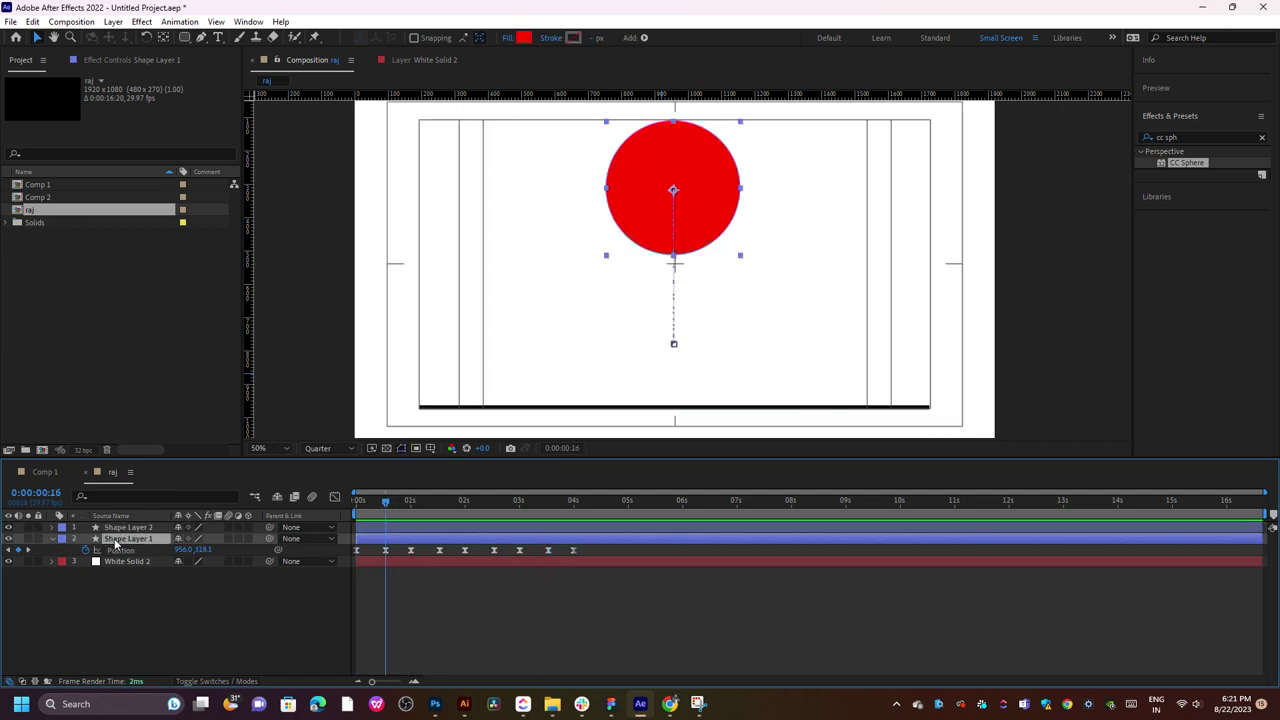
{"action": "key", "text": "s"}
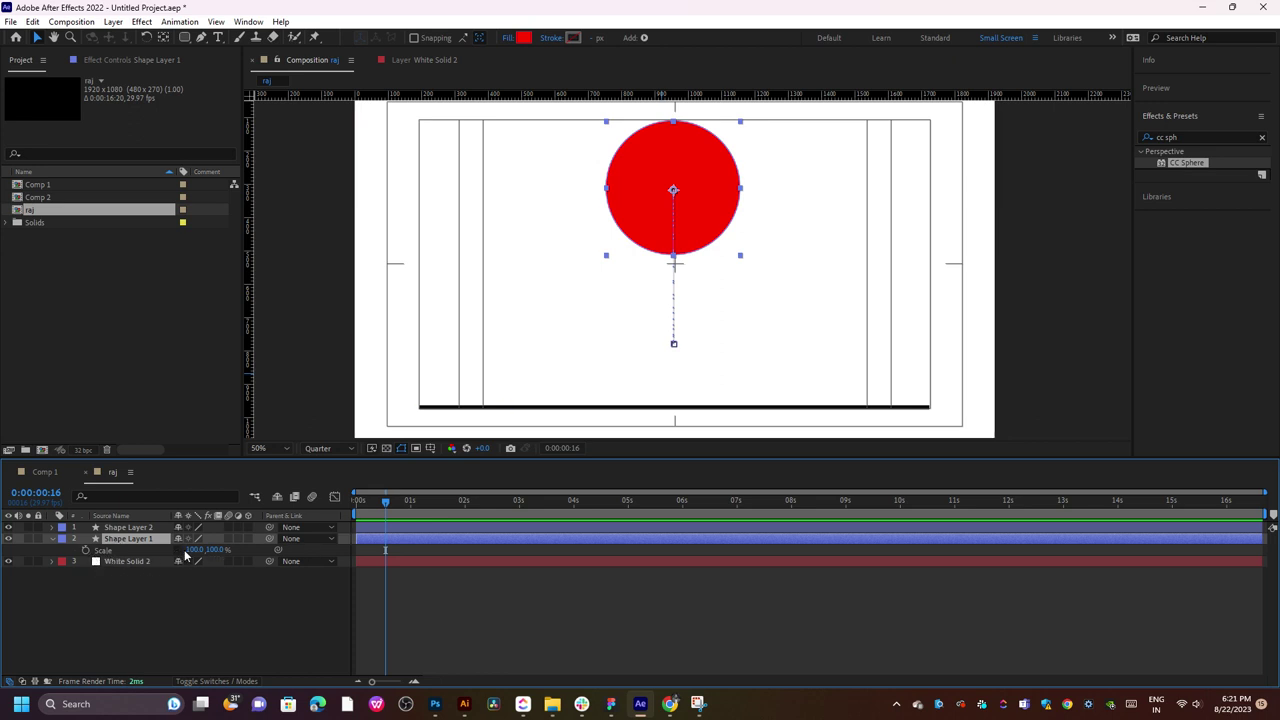
{"action": "left_click", "coordinate": [84, 551]}
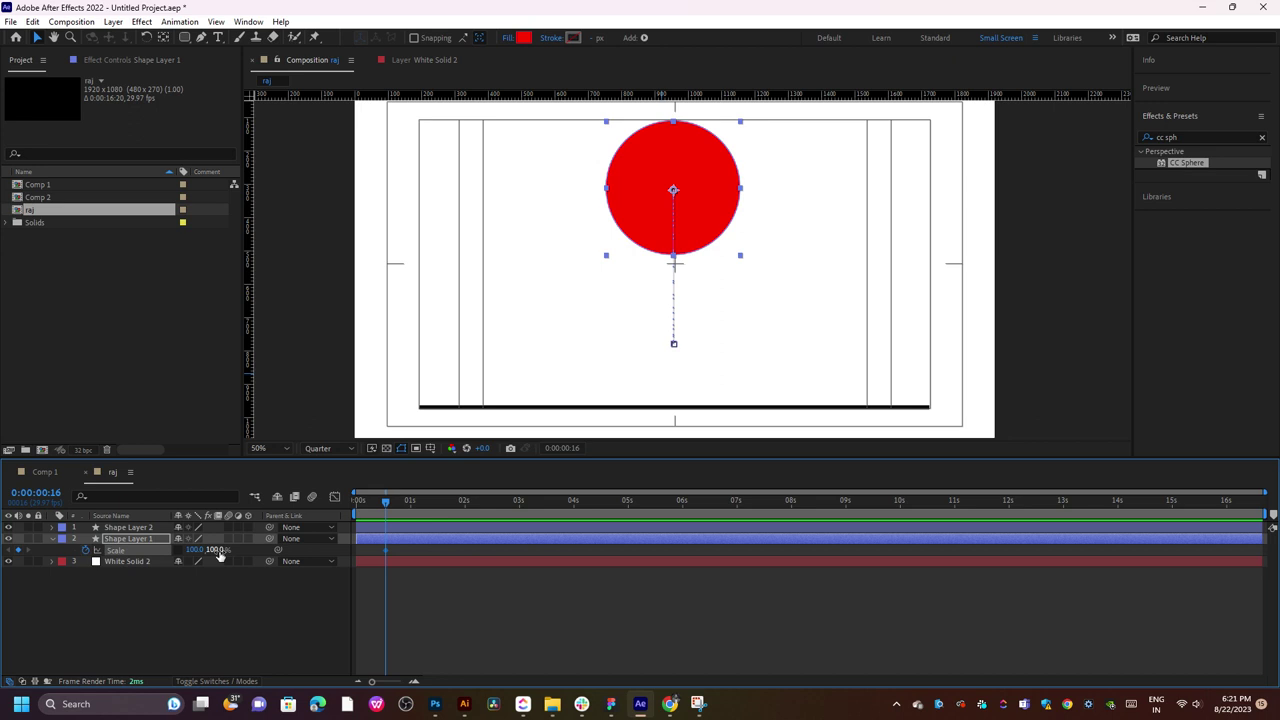
{"action": "left_click_drag", "start_coordinate": [219, 555], "coordinate": [180, 551]}
{"action": "key", "text": "ctrl+z"}
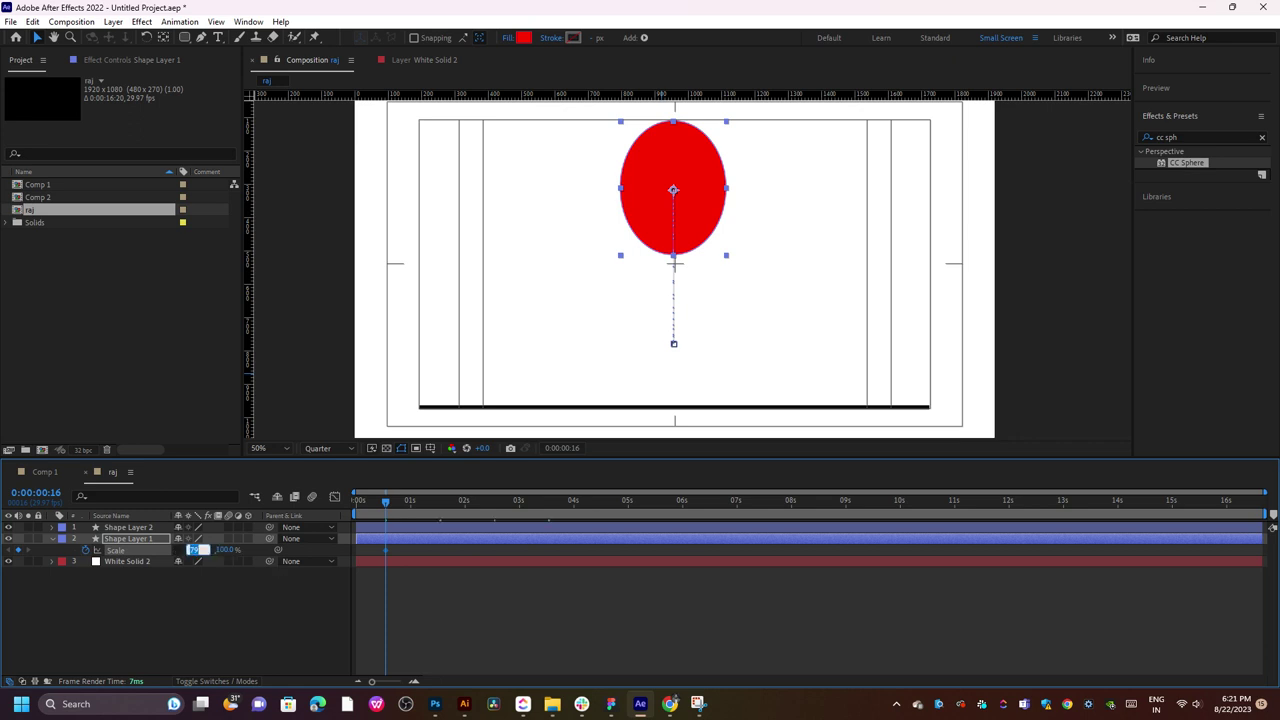
{"action": "key", "text": "Return"}
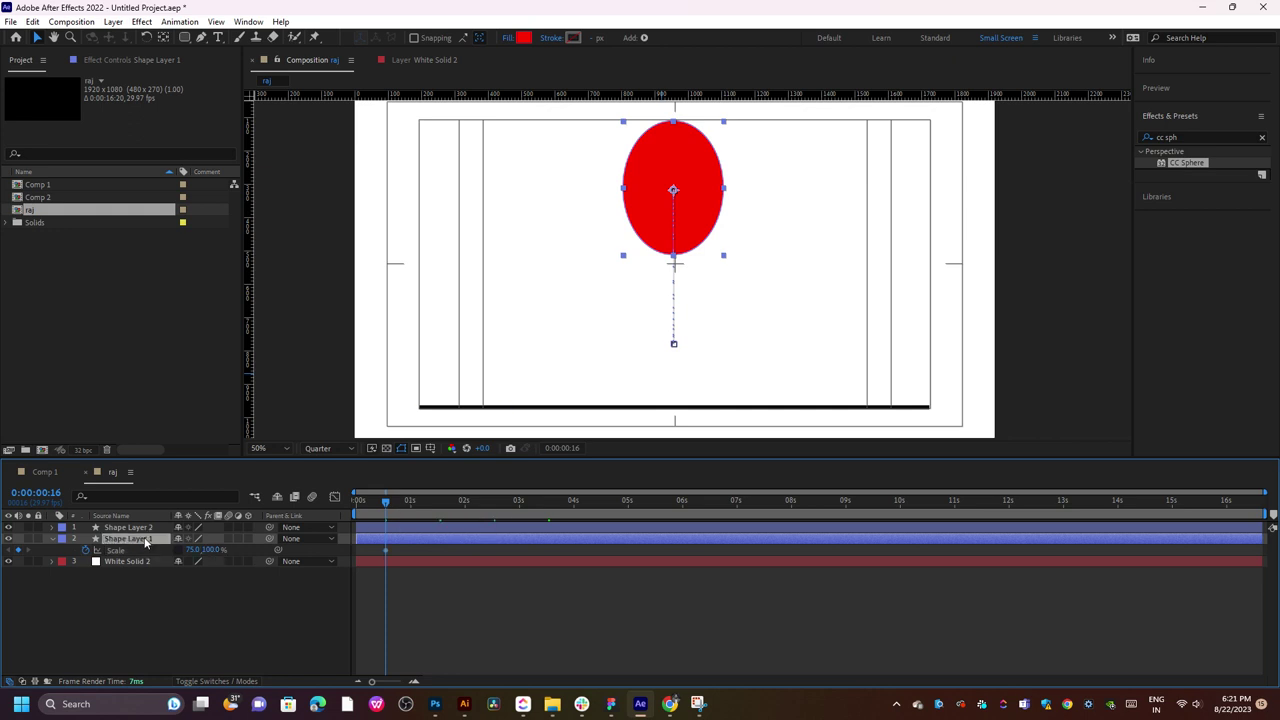
{"action": "key", "text": "shift+p"}
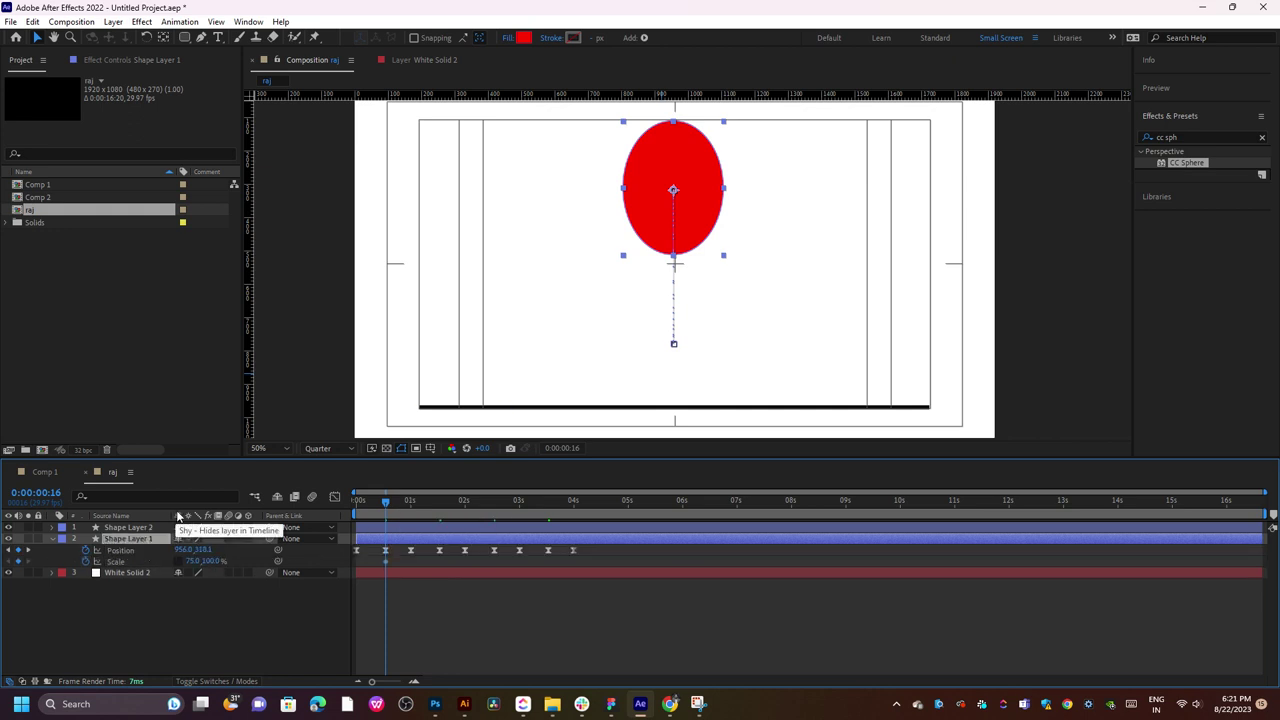
- Set the ball's Scale width to 120% on the landing frame near 1 second
{"action": "left_click", "coordinate": [410, 502]}
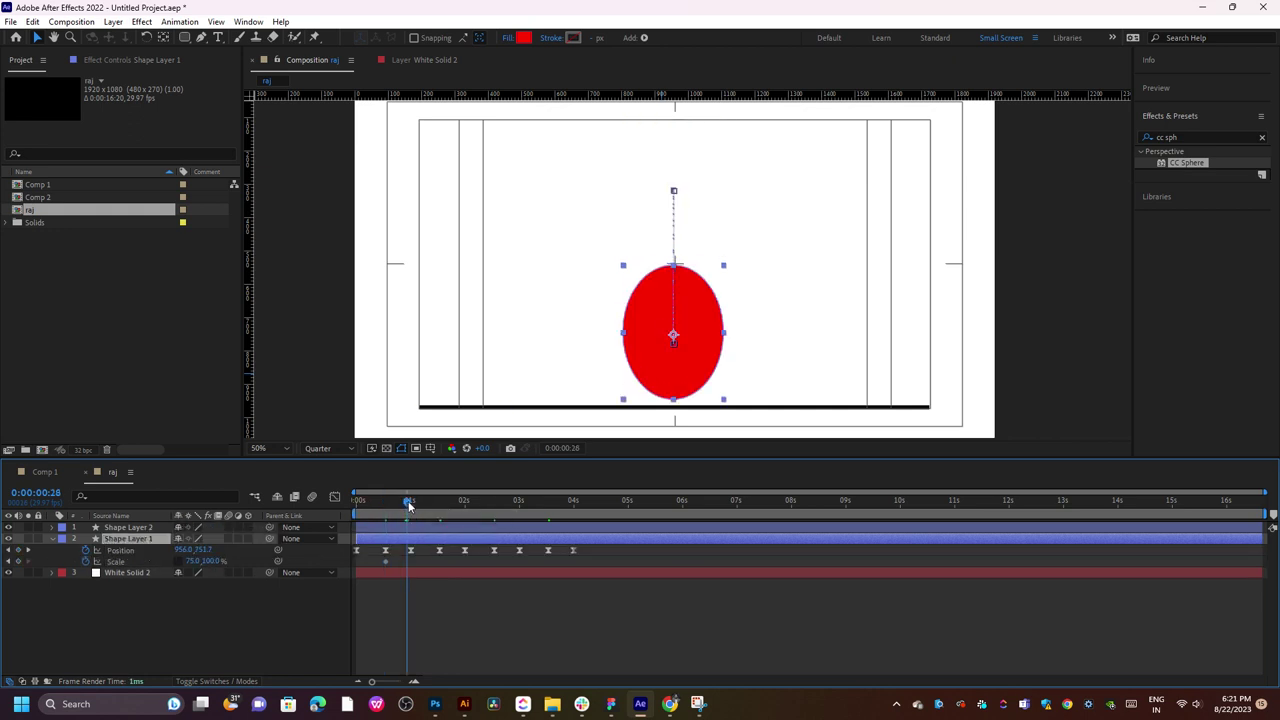
{"action": "left_click_drag", "start_coordinate": [410, 505], "coordinate": [409, 507]}
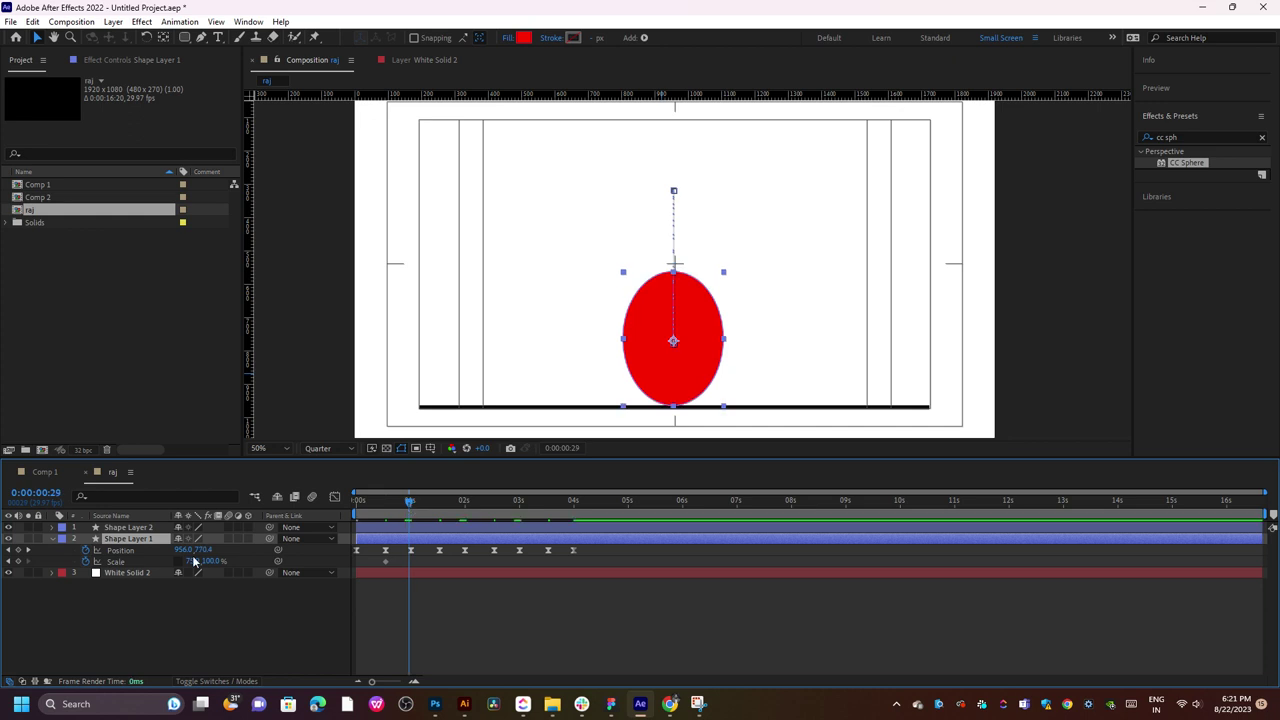
{"action": "type", "text": "120"}
{"action": "key", "text": "Return"}
{"action": "key", "text": "space"}
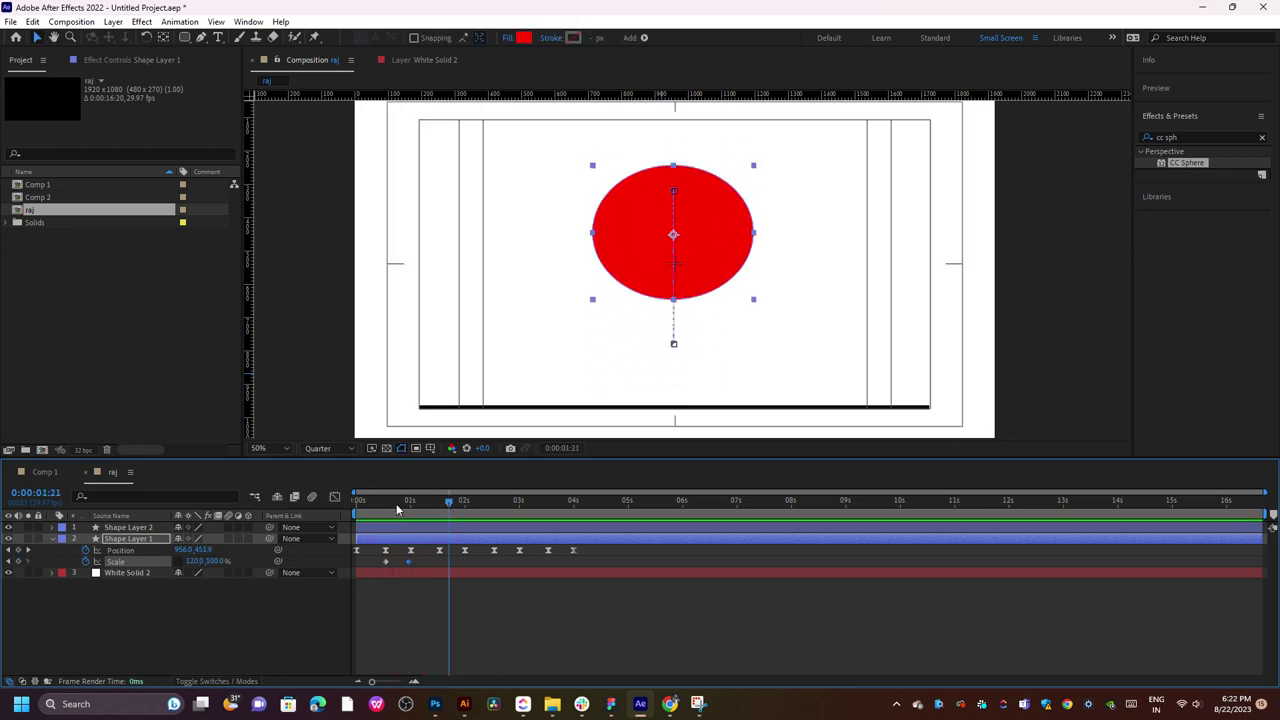
- Restore the Scale width to 100% around 0:00:01:09 and preview the squash and stretch
{"action": "left_click_drag", "start_coordinate": [396, 503], "coordinate": [381, 515]}
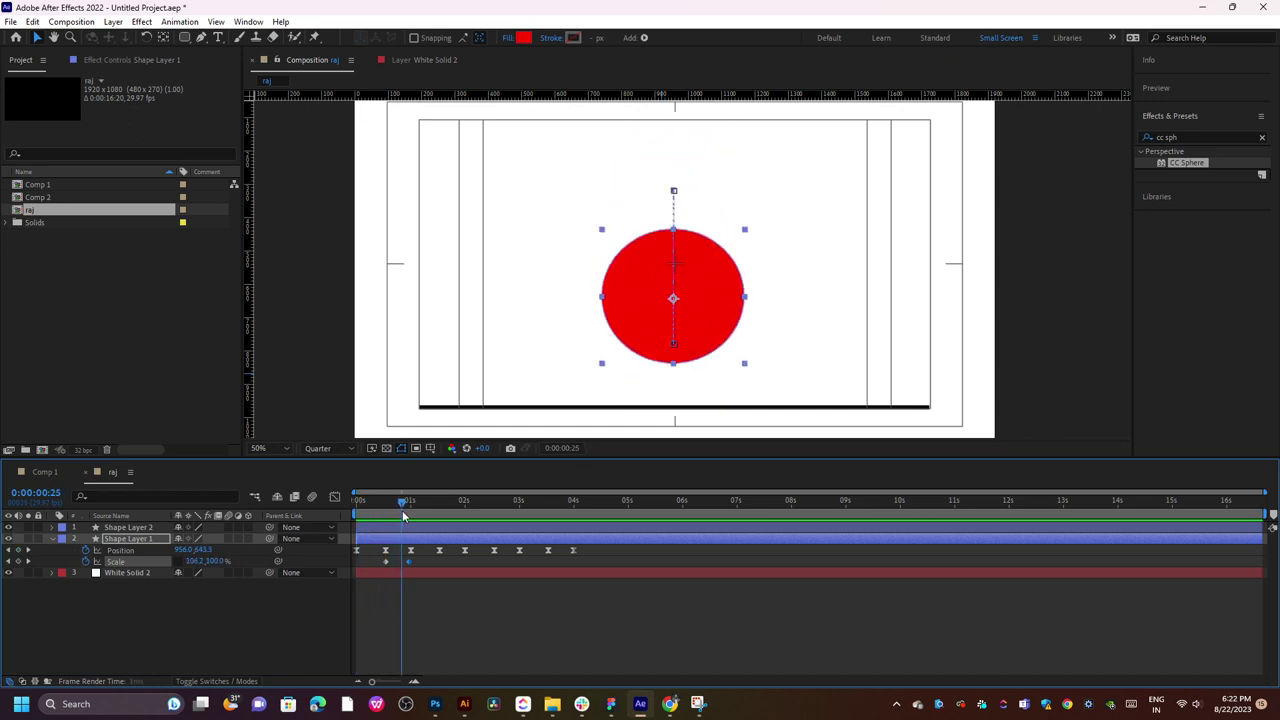
{"action": "left_click_drag", "start_coordinate": [381, 515], "coordinate": [398, 566]}
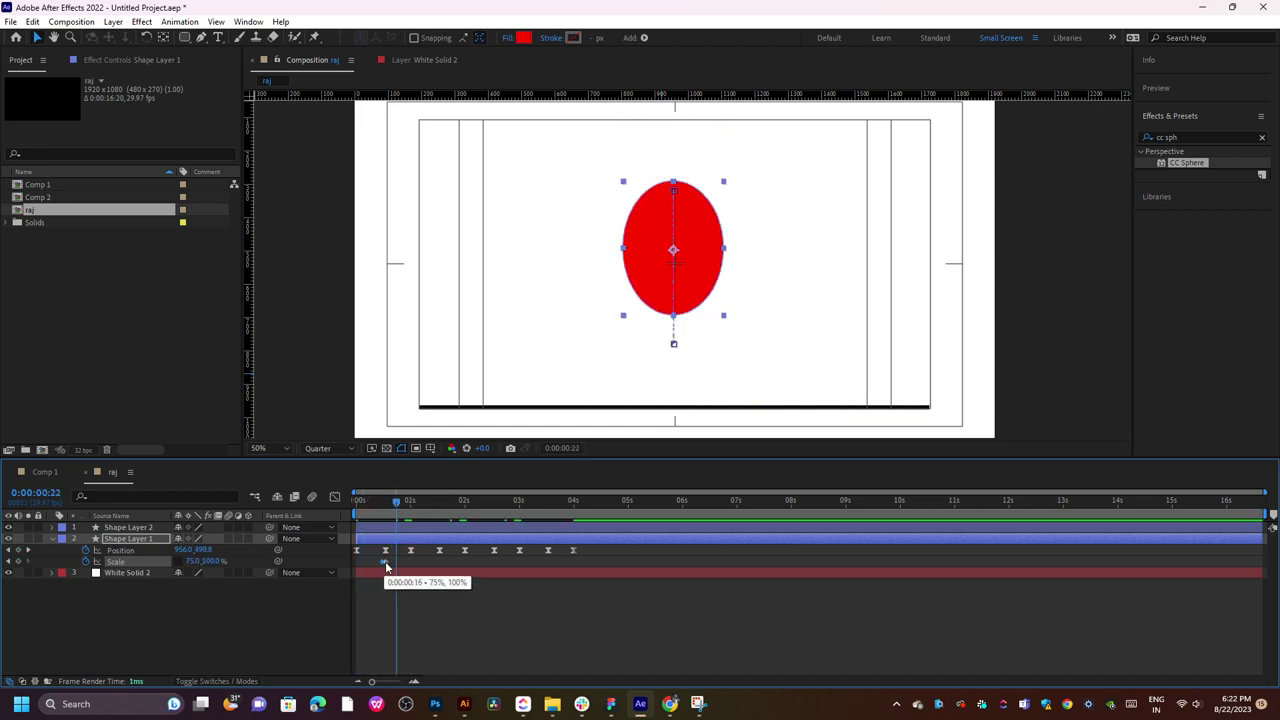
{"action": "mouse_move", "coordinate": [396, 502]}
{"action": "left_mouse_down"}
{"action": "mouse_move", "coordinate": [354, 516]}
{"action": "mouse_move", "coordinate": [374, 514]}
{"action": "mouse_move", "coordinate": [386, 551]}
{"action": "mouse_move", "coordinate": [428, 510]}
{"action": "left_mouse_up"}
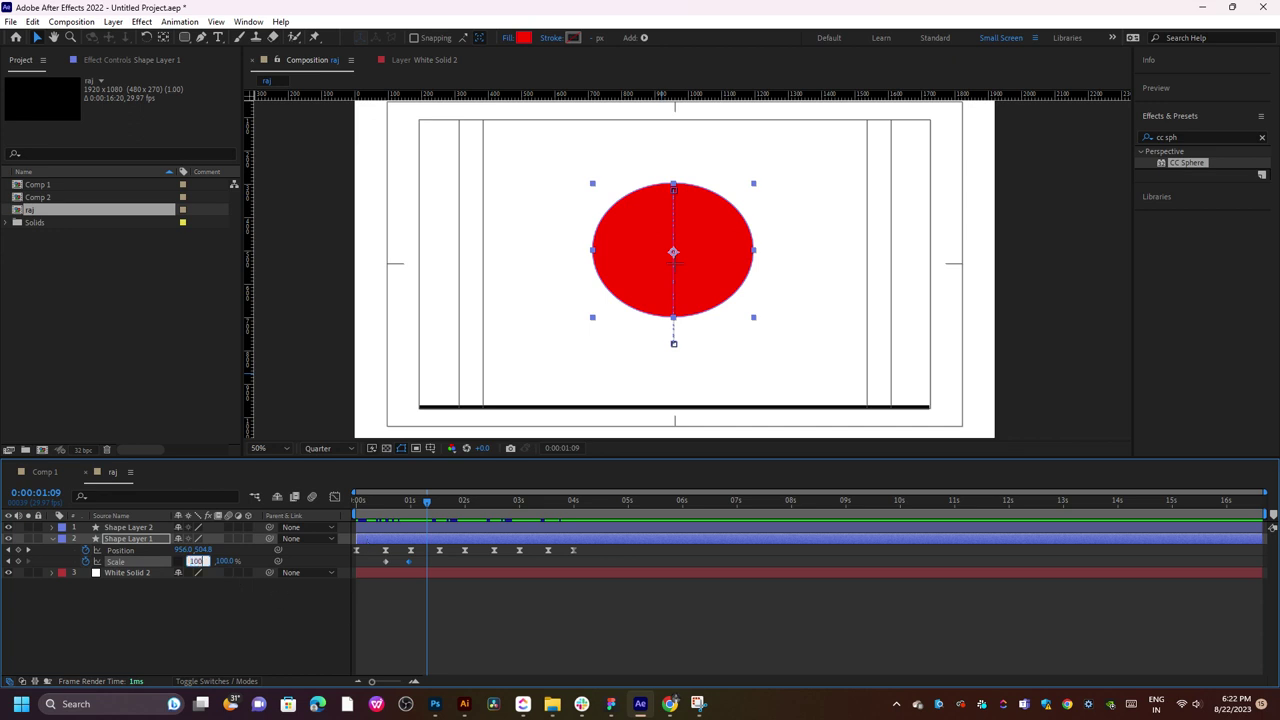
{"action": "key", "text": "Return"}
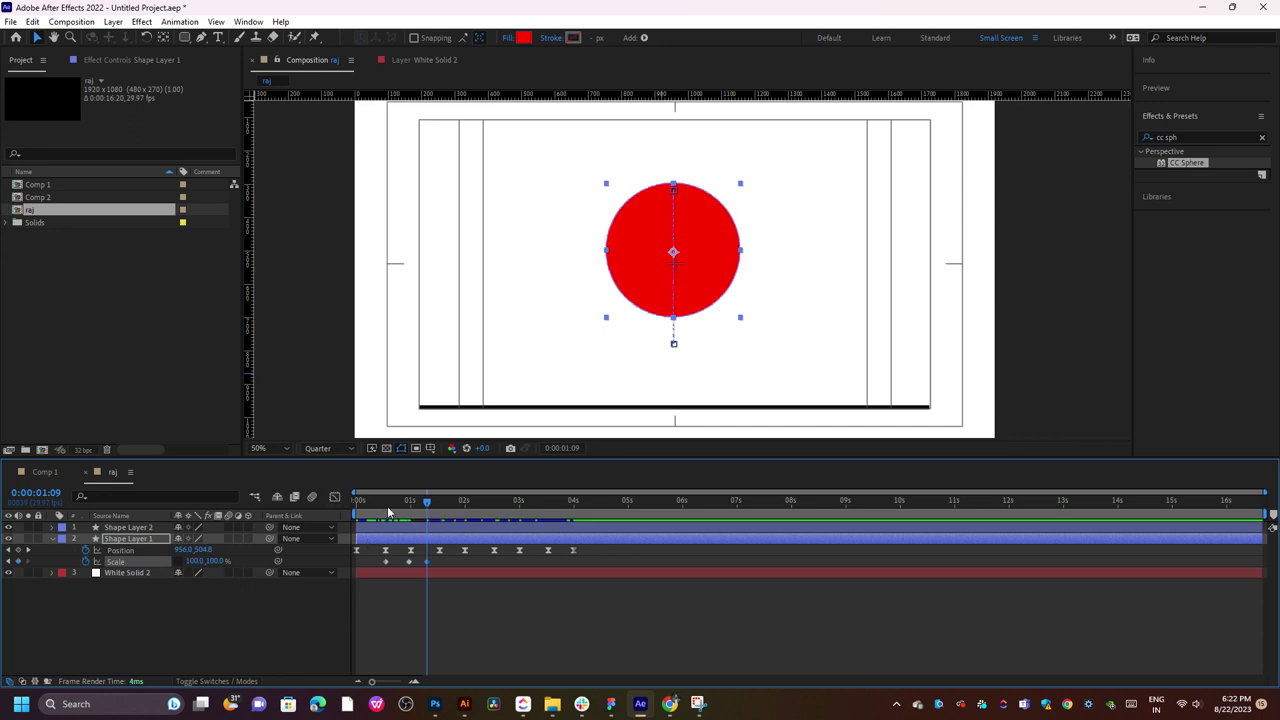
{"action": "left_click_drag", "start_coordinate": [389, 513], "coordinate": [356, 510]}
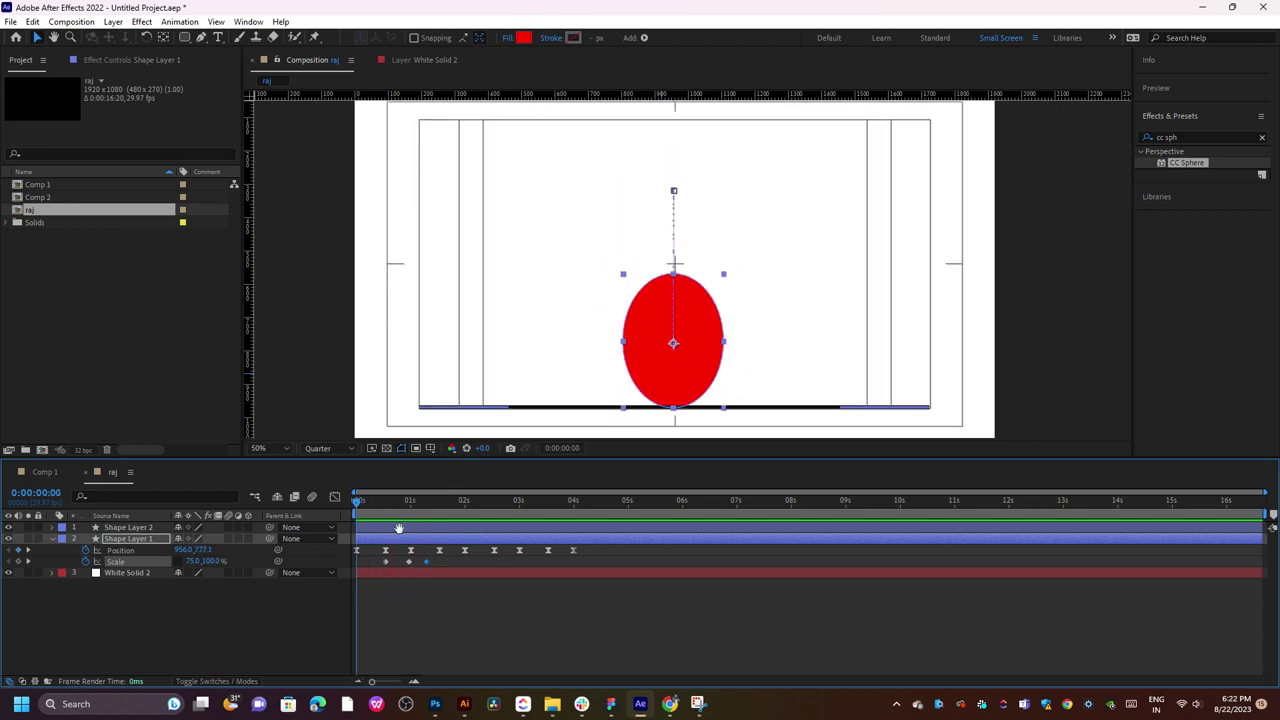
{"action": "key", "text": "space"}
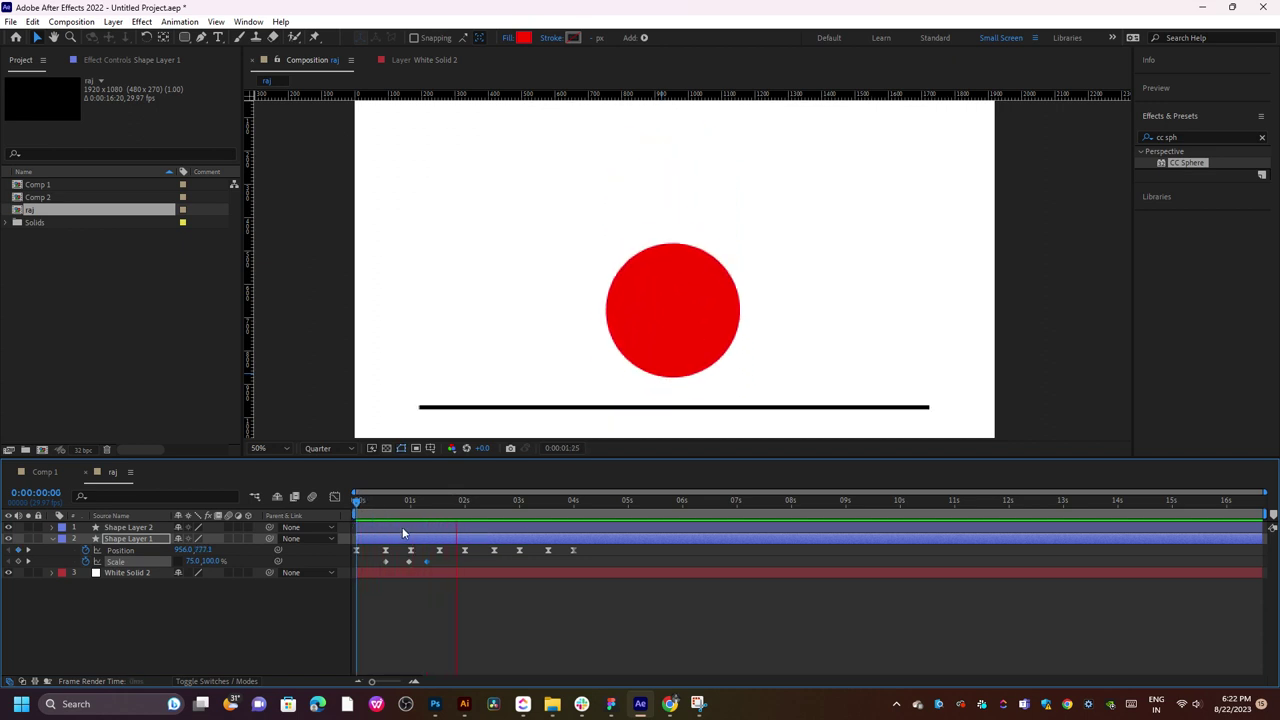
{"action": "left_click_drag", "start_coordinate": [409, 502], "coordinate": [369, 528]}
{"action": "type", "text": "100"}
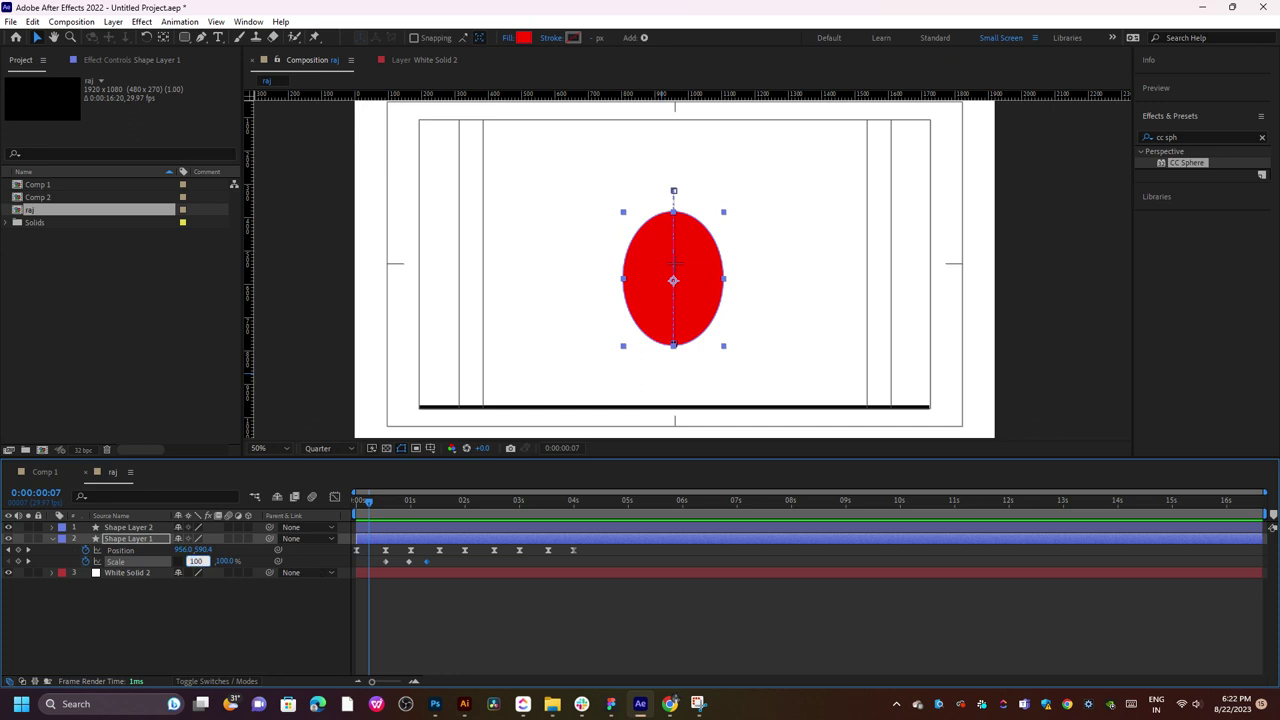
- Confirm the 100% Scale and shift all the Scale keyframes slightly later in time
{"action": "key", "text": "Return"}
{"action": "key", "text": "space"}
{"action": "left_click", "coordinate": [423, 503]}
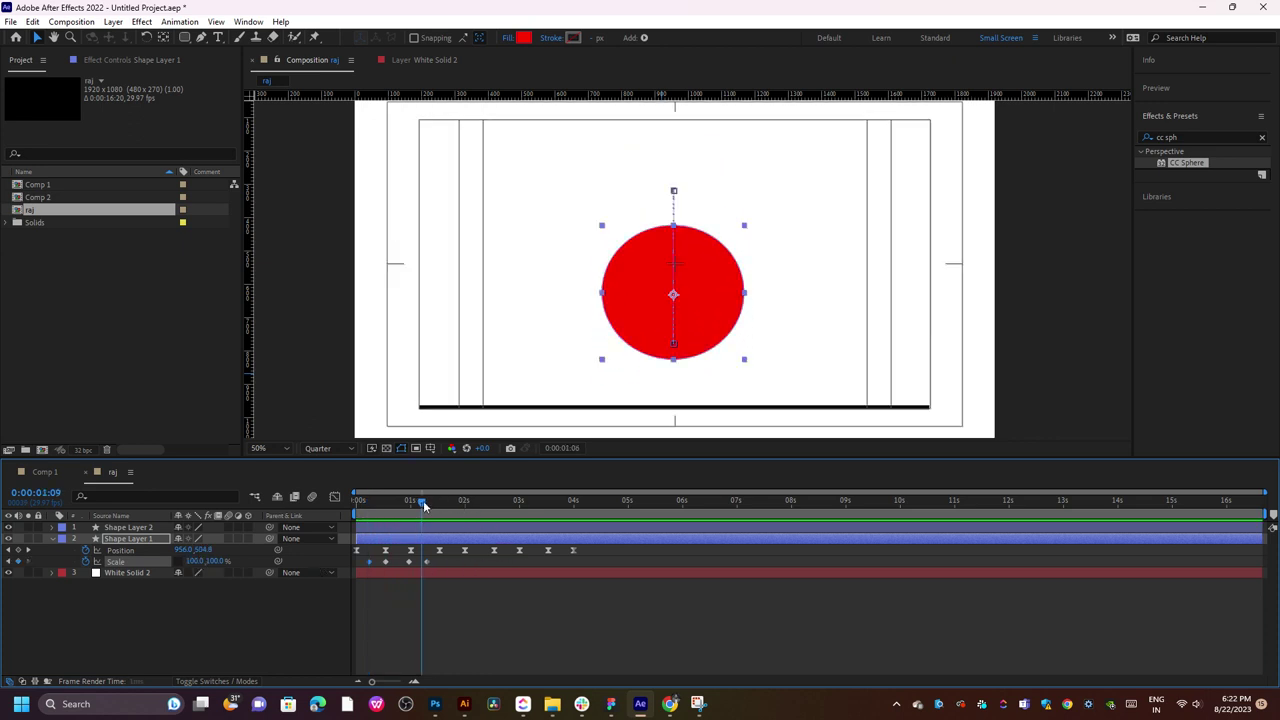
{"action": "mouse_move", "coordinate": [423, 505]}
{"action": "left_mouse_down"}
{"action": "mouse_move", "coordinate": [357, 522]}
{"action": "mouse_move", "coordinate": [369, 531]}
{"action": "left_mouse_up"}
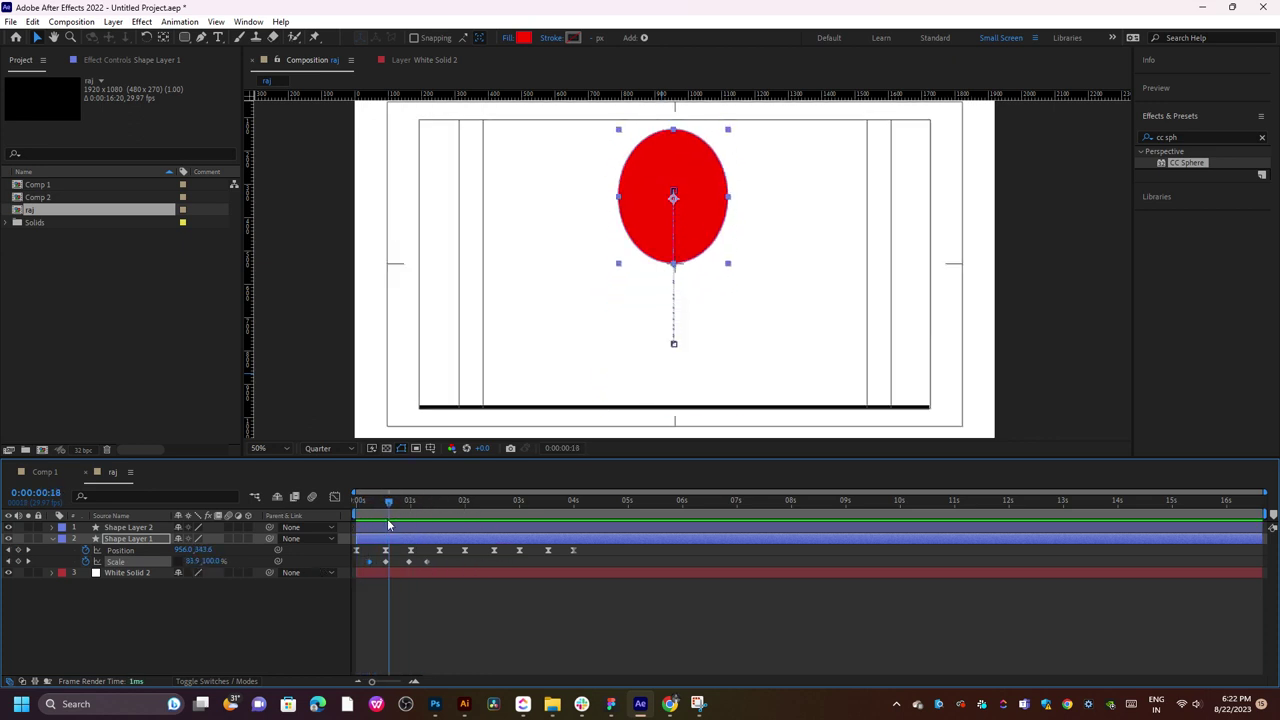
{"action": "mouse_move", "coordinate": [450, 556]}
{"action": "left_mouse_down"}
{"action": "mouse_move", "coordinate": [370, 564]}
{"action": "mouse_move", "coordinate": [390, 567]}
{"action": "left_mouse_up"}
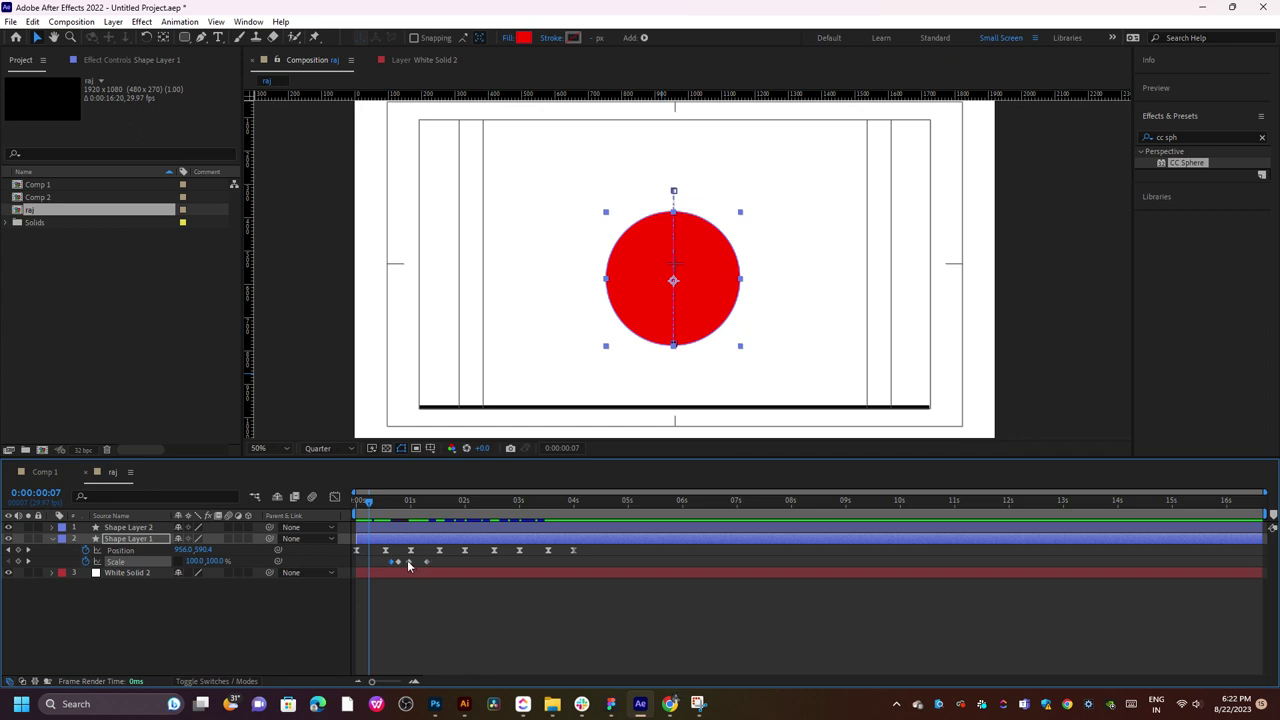
{"action": "left_click_drag", "start_coordinate": [409, 561], "coordinate": [403, 561]}
{"action": "mouse_move", "coordinate": [375, 510]}
{"action": "left_mouse_down"}
{"action": "mouse_move", "coordinate": [418, 510]}
{"action": "mouse_move", "coordinate": [399, 508]}
{"action": "left_mouse_up"}
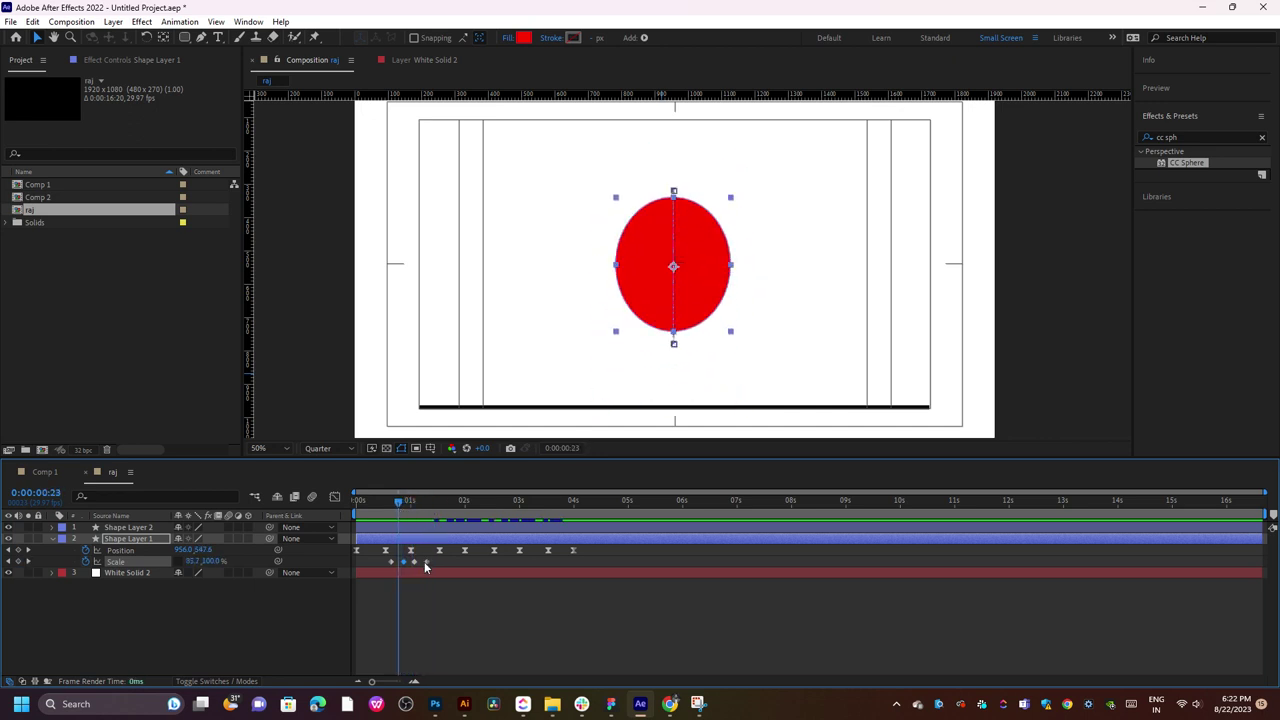
- Preview the retimed squash bounce several times from the start
{"action": "left_click", "coordinate": [424, 561]}
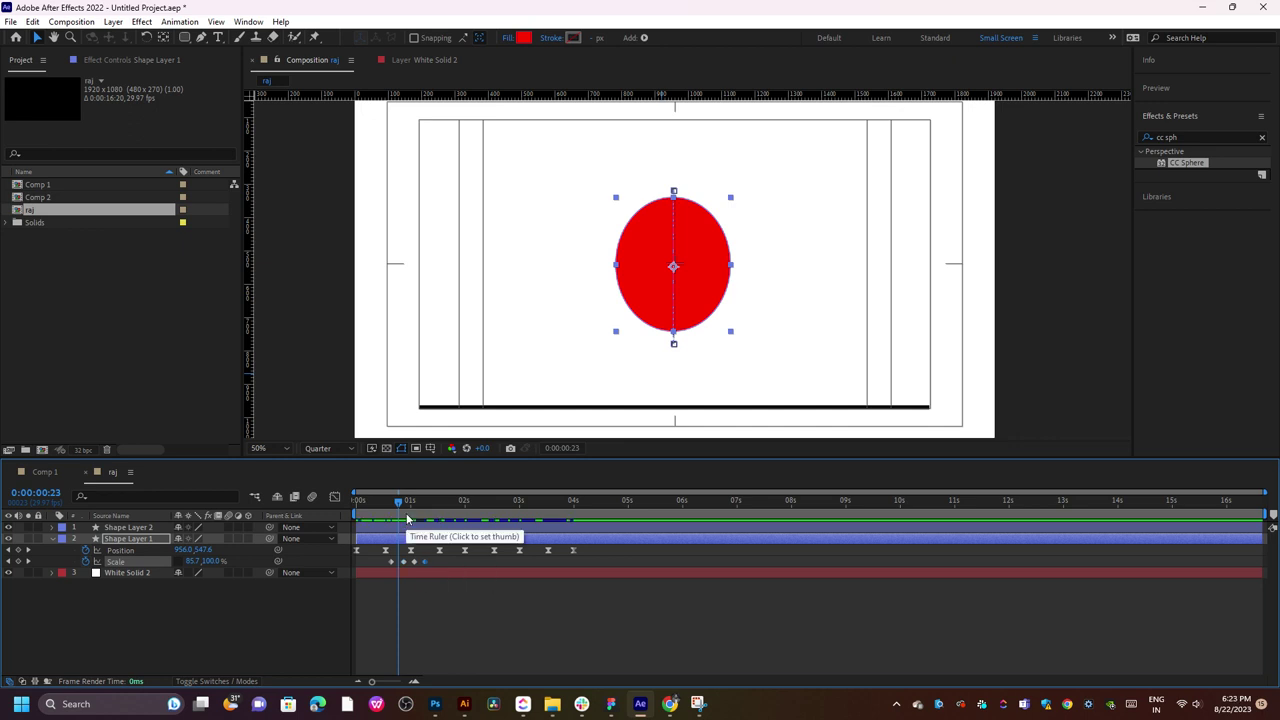
{"action": "key", "text": "space"}
{"action": "left_click", "coordinate": [361, 505]}
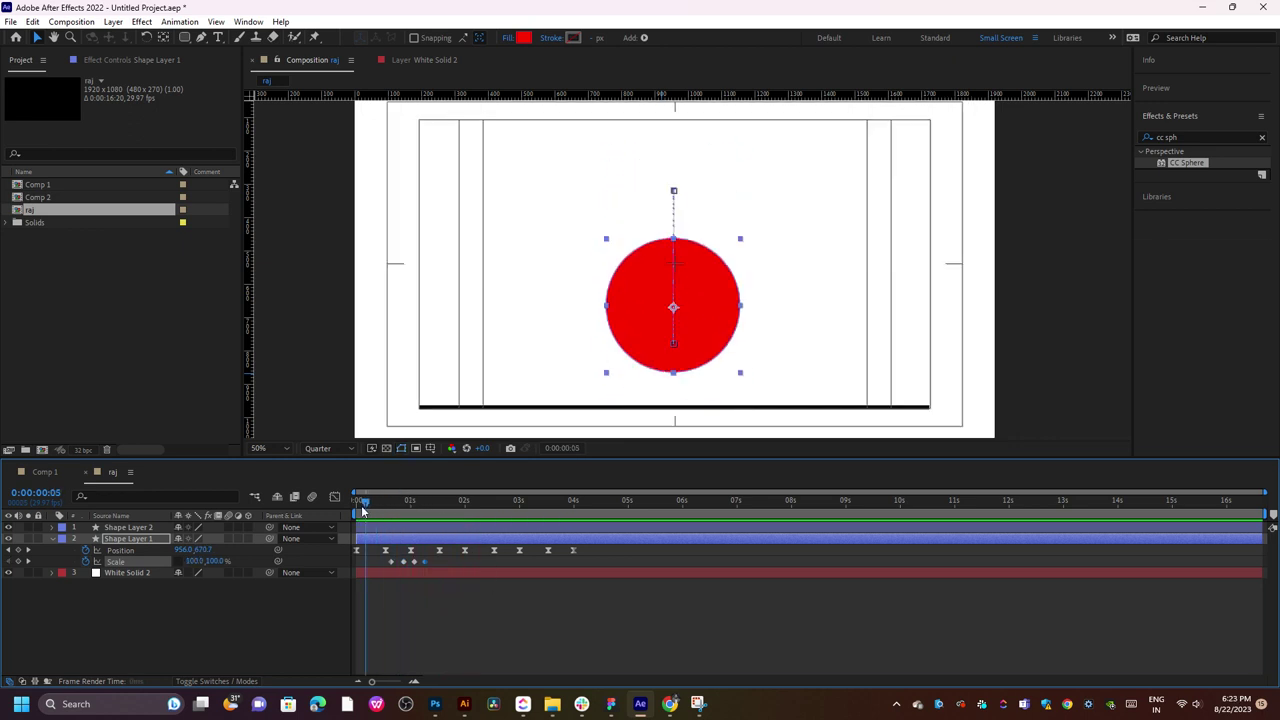
{"action": "key", "text": "space"}
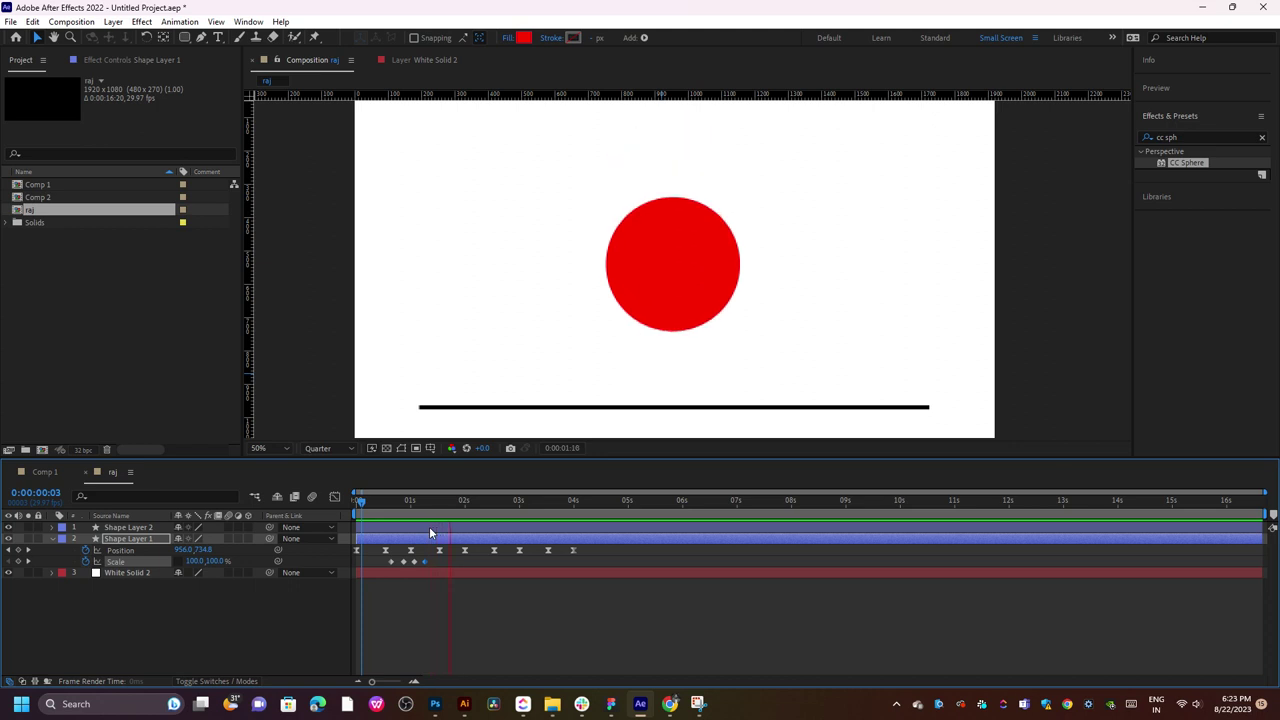
{"action": "key", "text": "space"}
{"action": "key", "text": "Home"}
{"action": "key", "text": "space"}
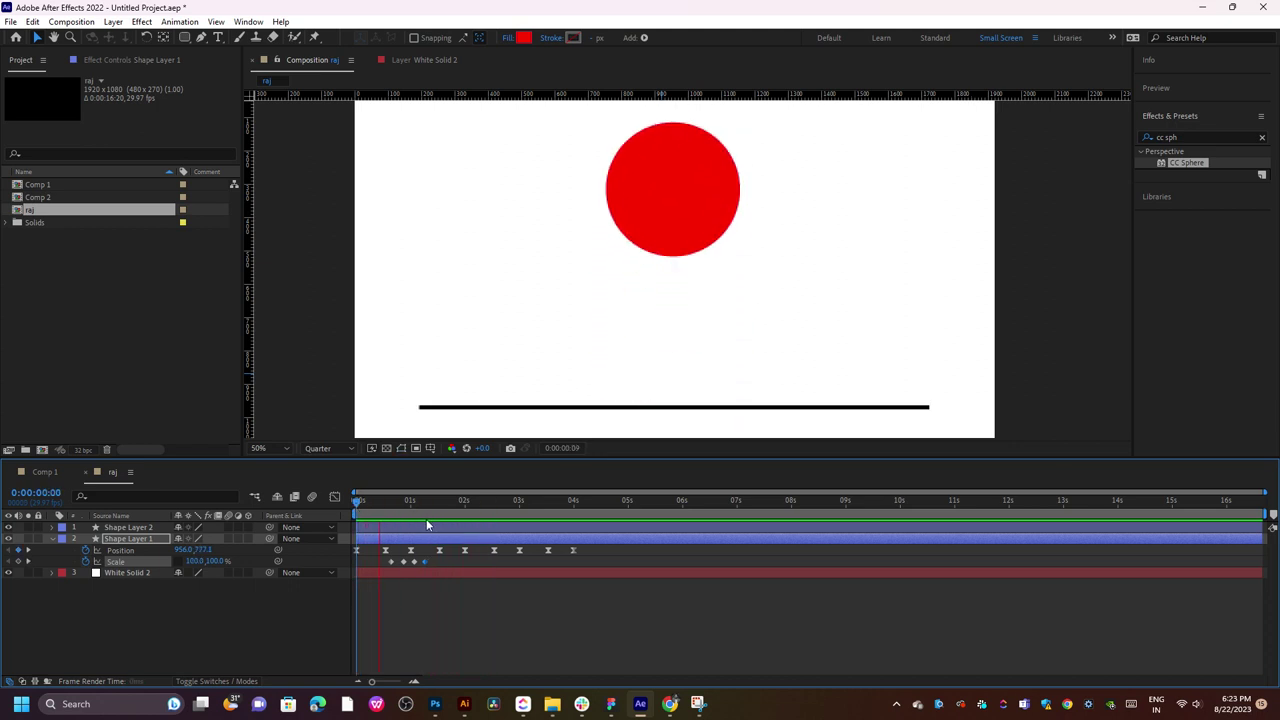
{"action": "key", "text": "space"}
- Go to 0:00:00:26 and marquee-select the four Scale keyframes
{"action": "left_click", "coordinate": [403, 501]}
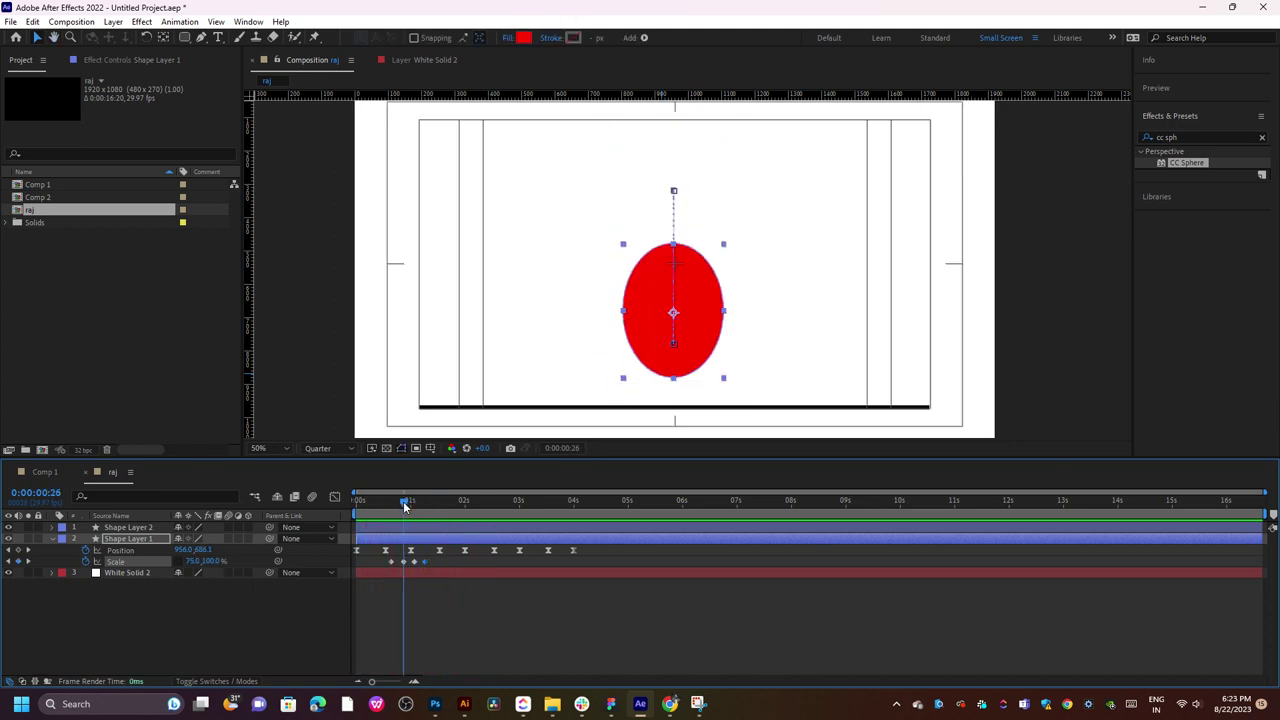
{"action": "left_click_drag", "start_coordinate": [405, 506], "coordinate": [405, 506]}
{"action": "left_click_drag", "start_coordinate": [393, 566], "coordinate": [391, 567]}
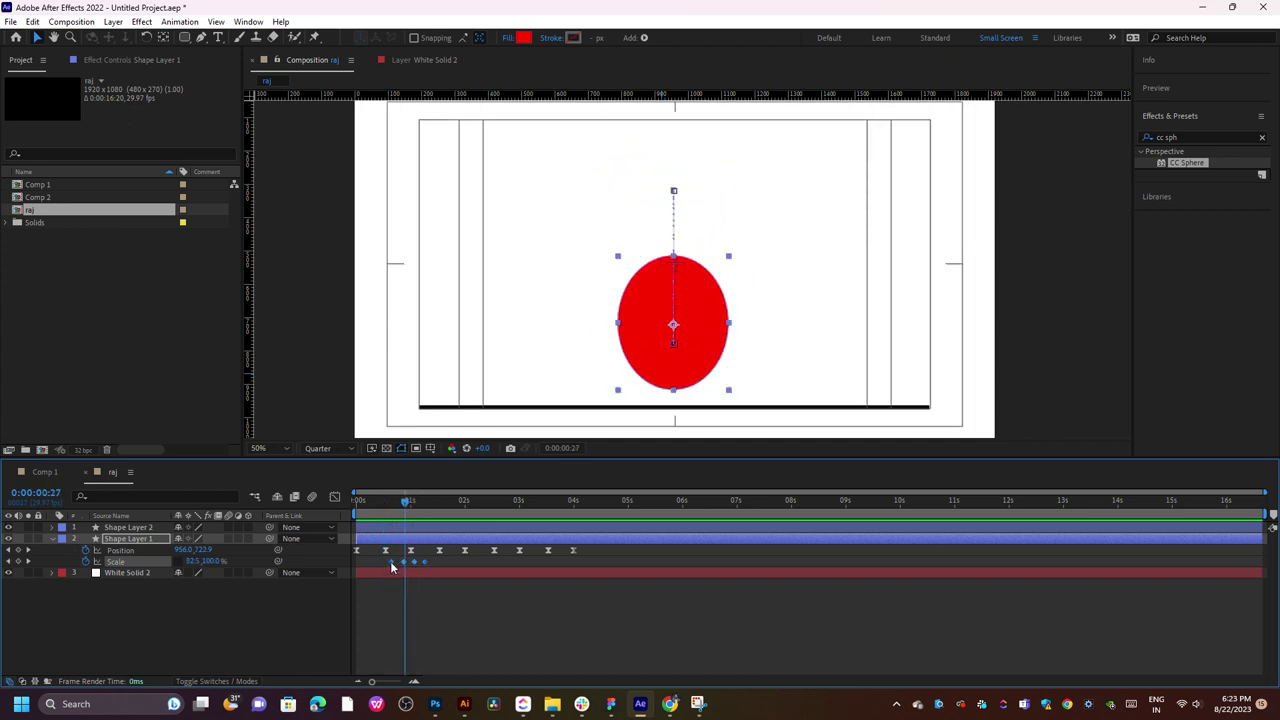
- Apply Easy Ease to the four selected Scale keyframes and preview the smoother squash
{"action": "right_click", "coordinate": [392, 566]}
{"action": "mouse_move", "coordinate": [450, 555]}
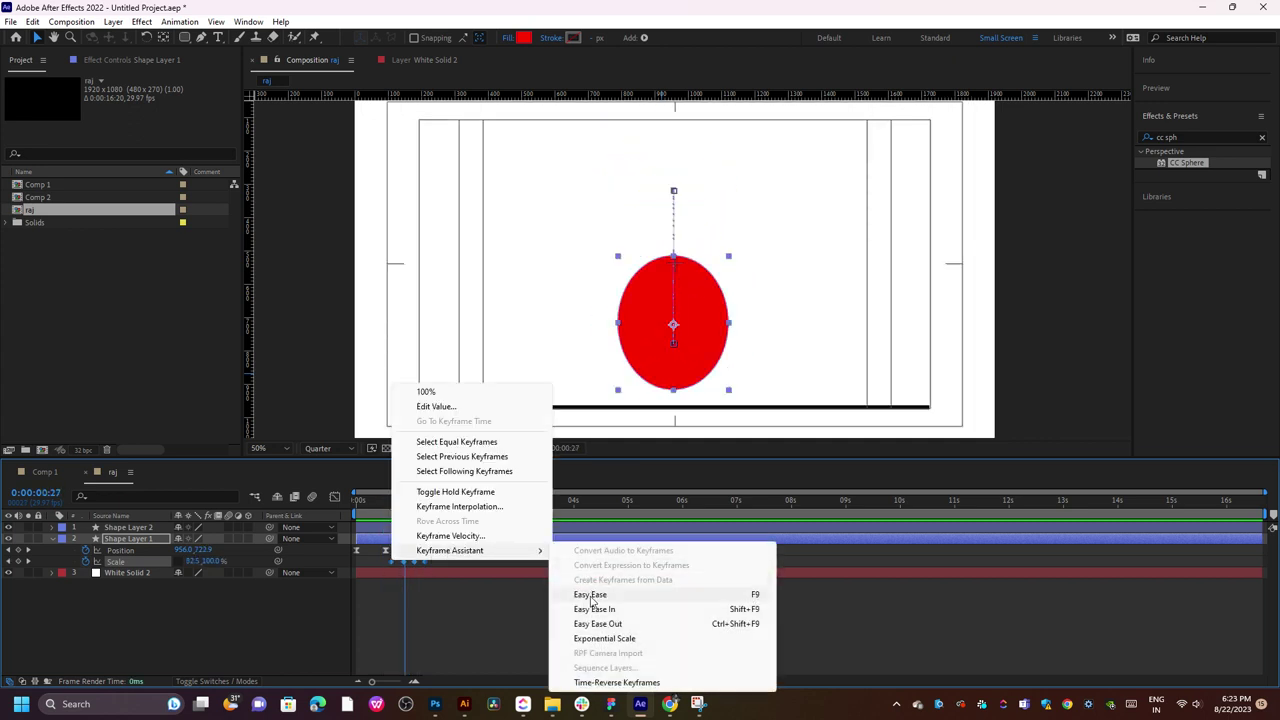
{"action": "left_click", "coordinate": [590, 596]}
{"action": "key", "text": "space"}
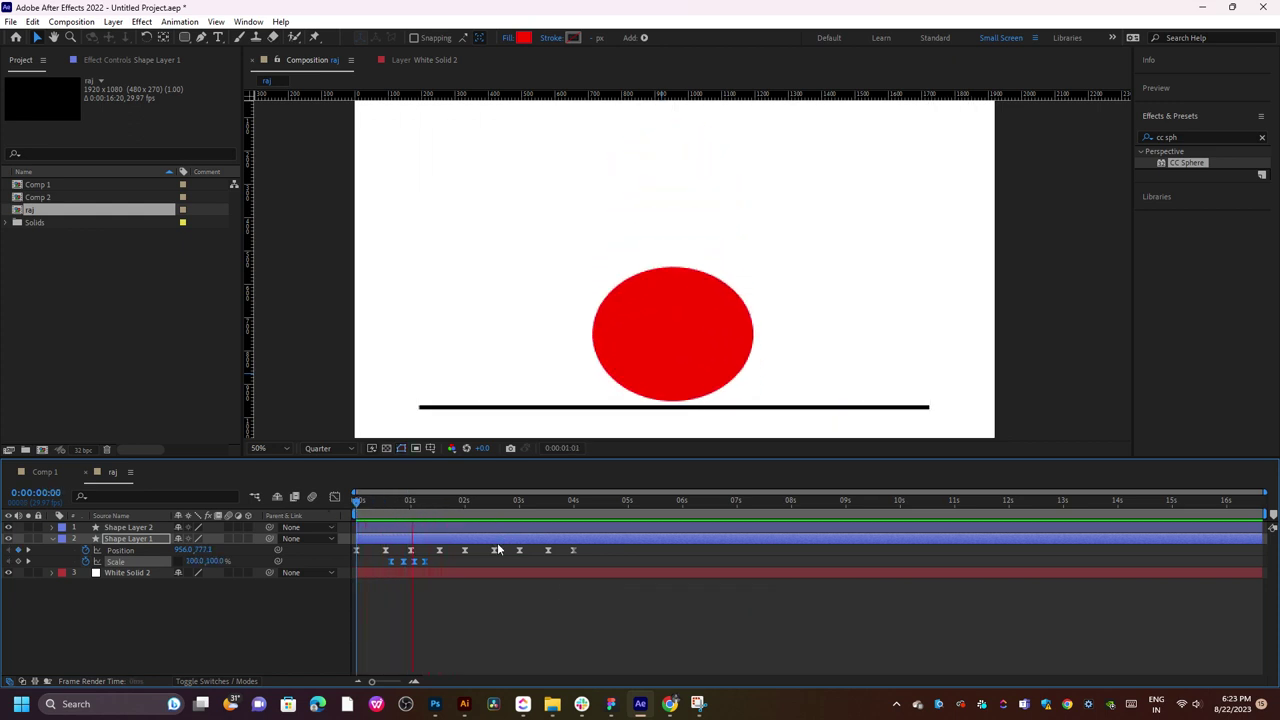
{"action": "key", "text": "space"}
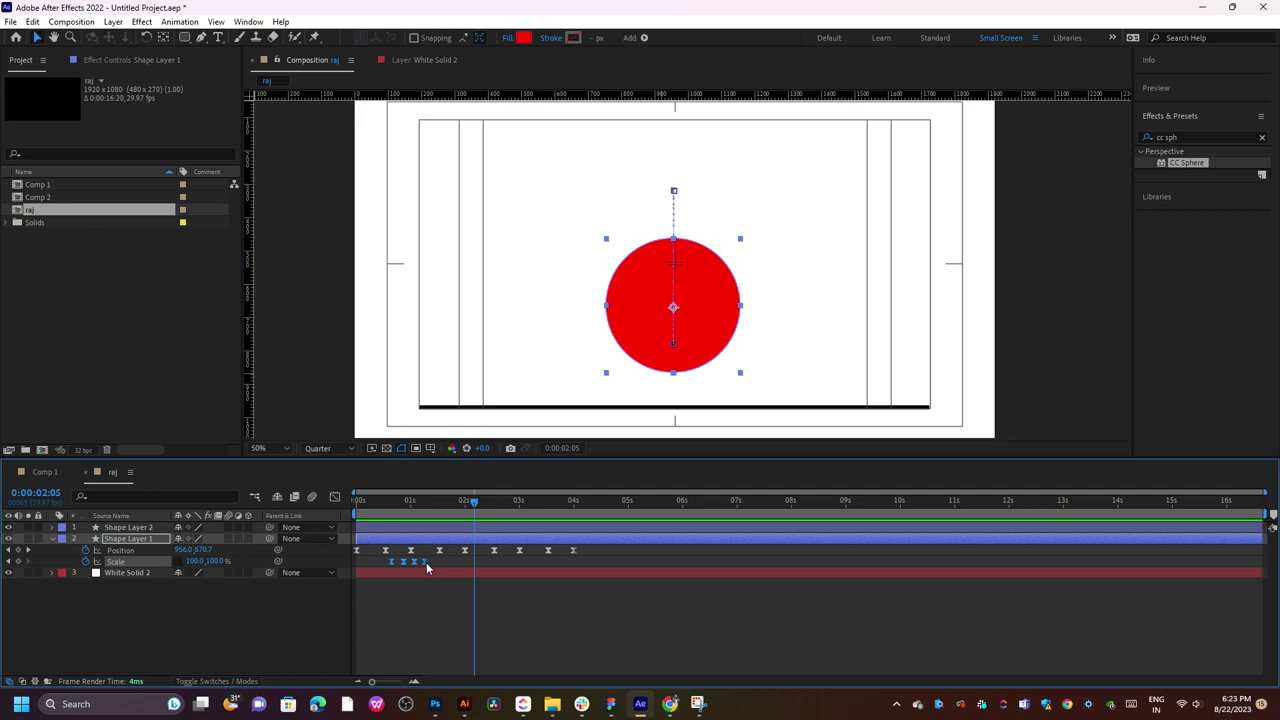
{"action": "mouse_move", "coordinate": [437, 502]}
{"action": "left_mouse_down"}
{"action": "mouse_move", "coordinate": [460, 504]}
{"action": "mouse_move", "coordinate": [440, 506]}
{"action": "left_mouse_up"}
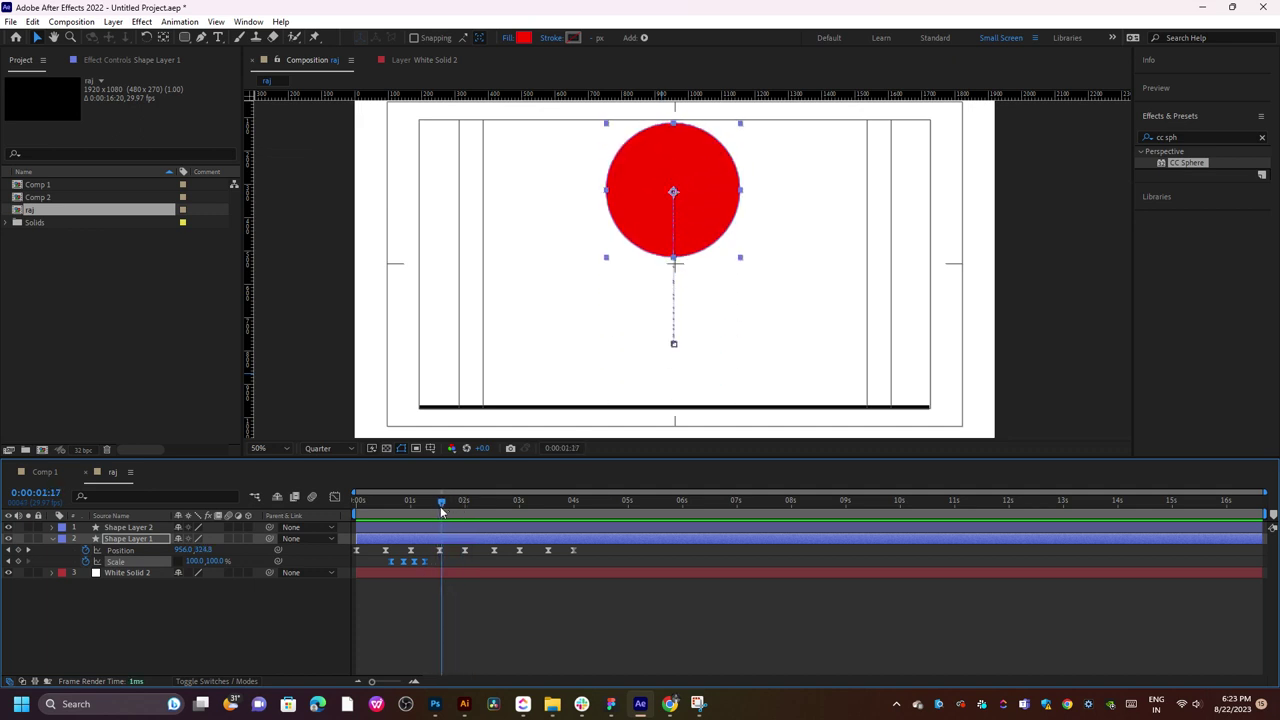
- Paste the squash Scale keyframes at the second landing and preview
{"action": "key", "text": "ctrl+v"}
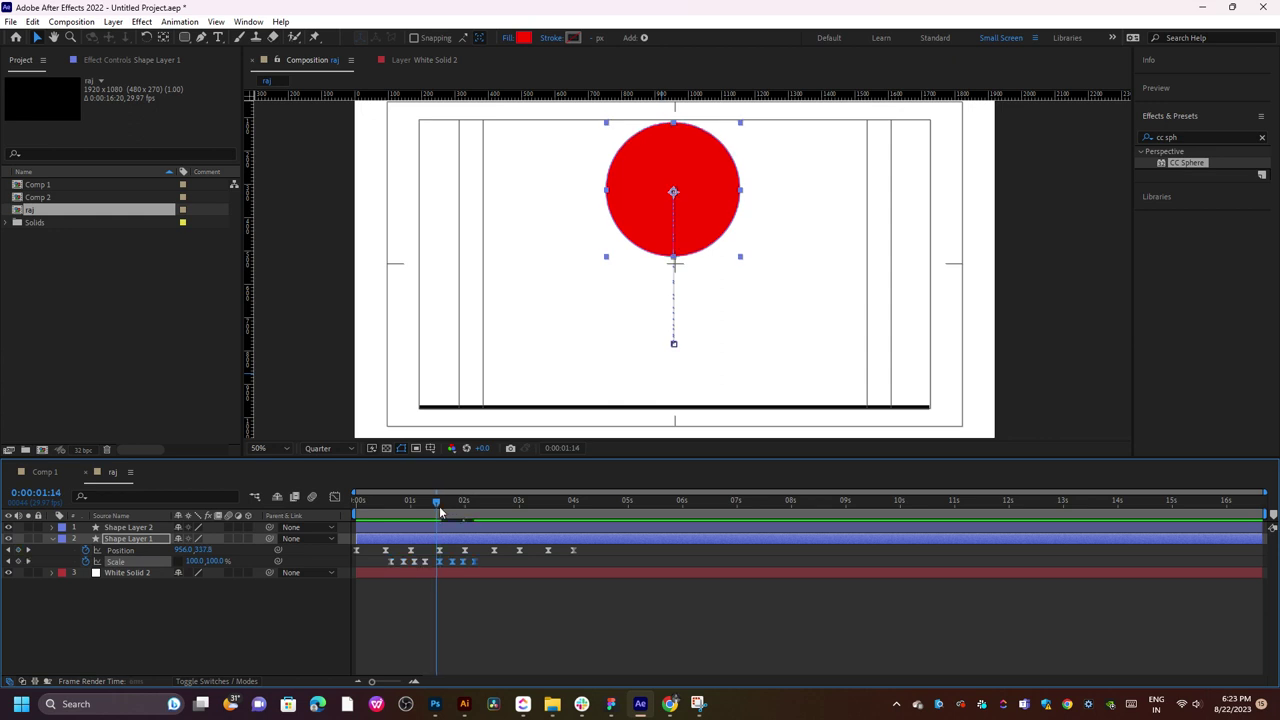
{"action": "left_click_drag", "start_coordinate": [439, 506], "coordinate": [400, 528]}
{"action": "key", "text": "space"}
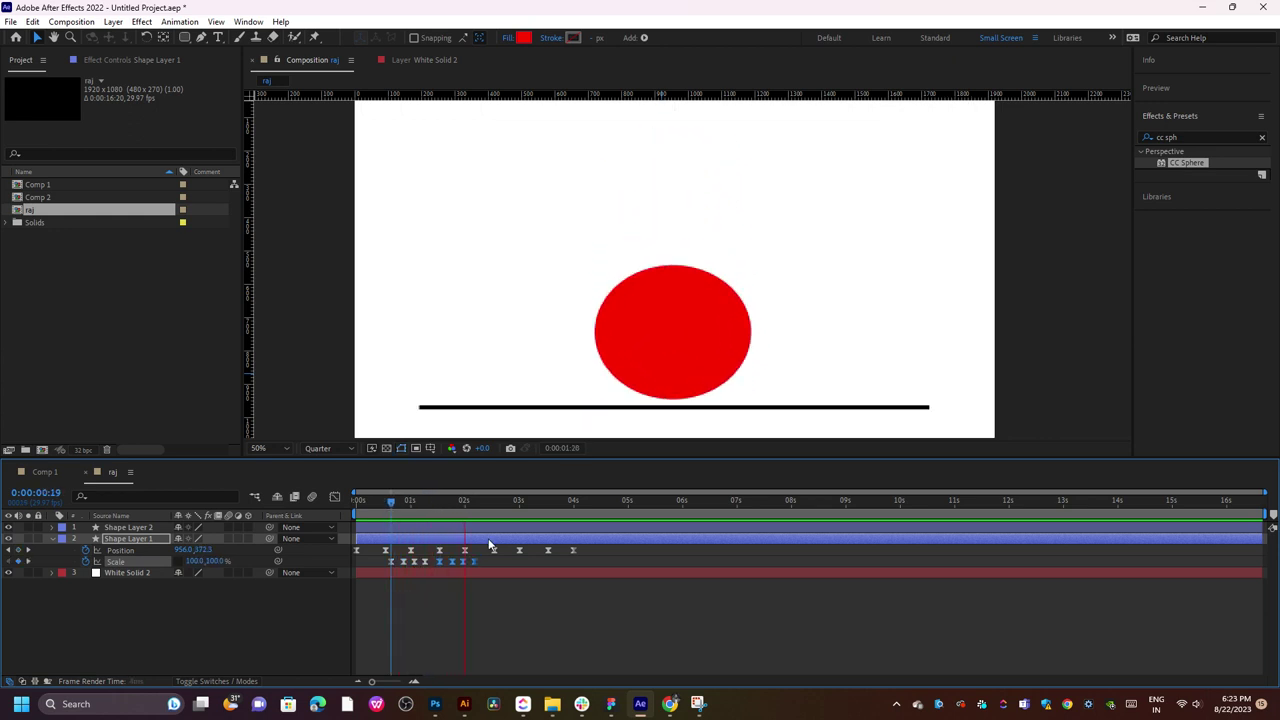
{"action": "left_click", "coordinate": [399, 505]}
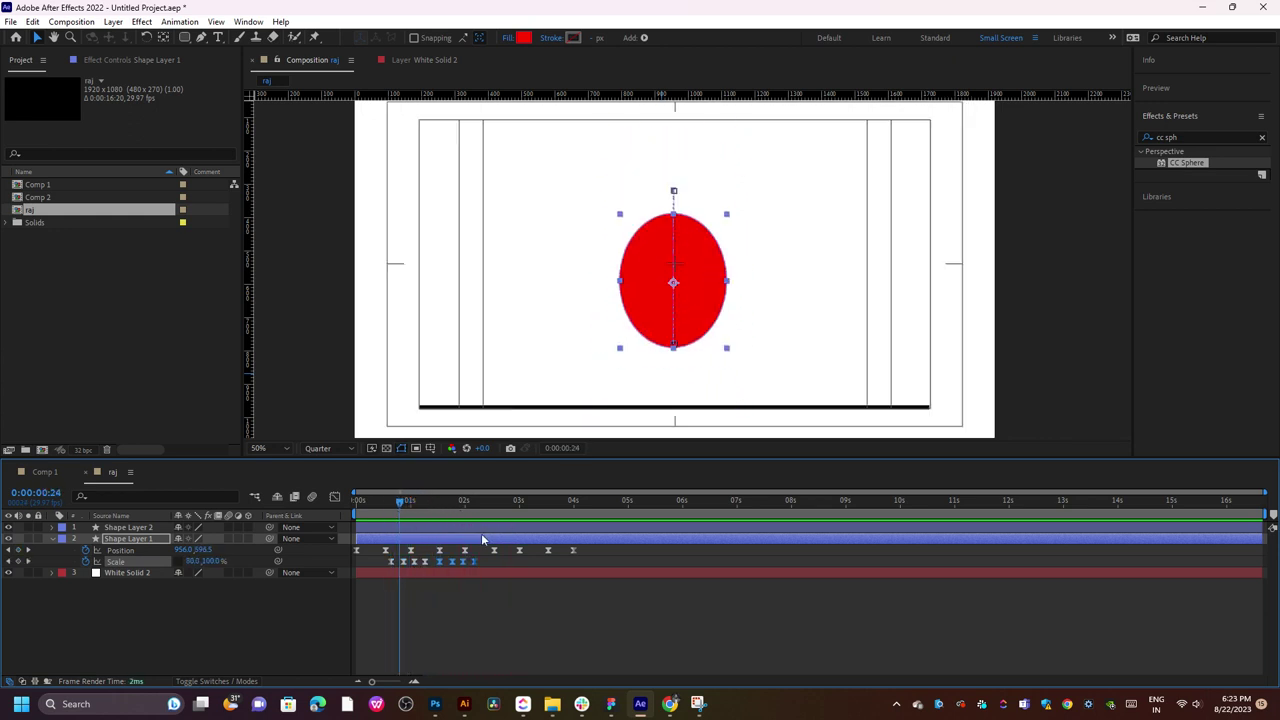
- Paste the squash Scale keyframes again at 0:00:02:16 and preview the bounce
{"action": "left_click", "coordinate": [487, 505]}
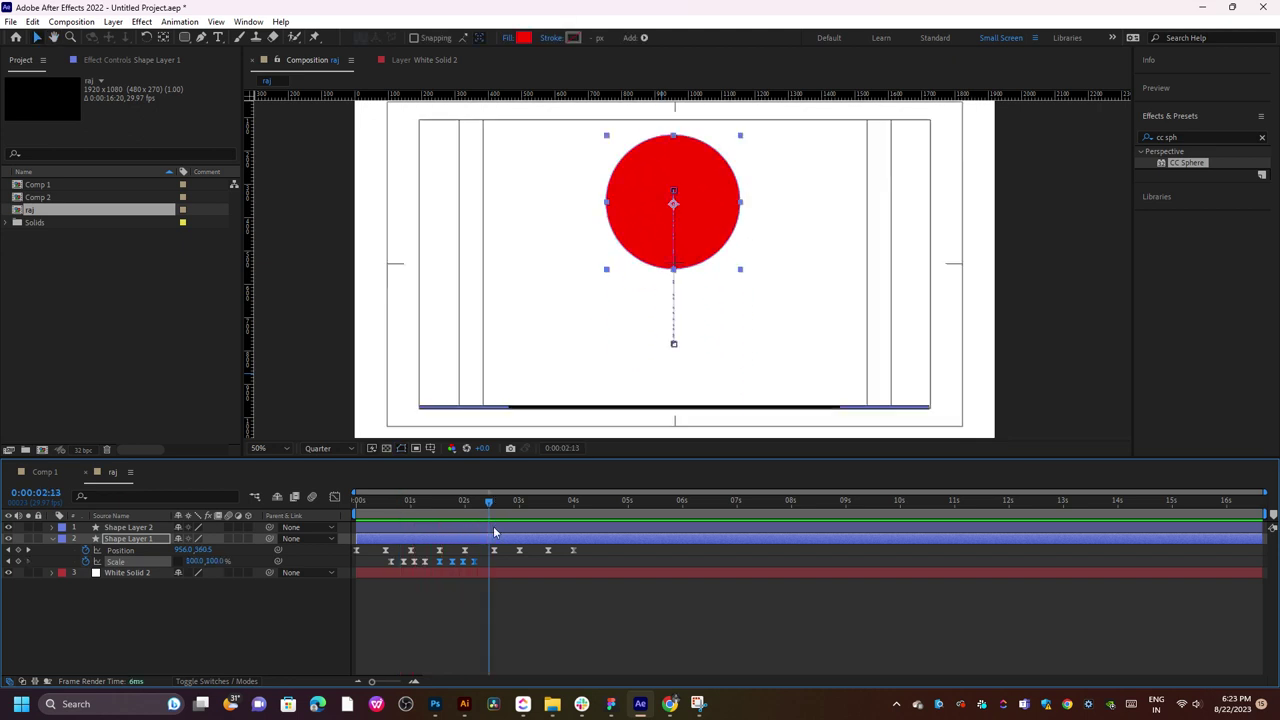
{"action": "left_click_drag", "start_coordinate": [484, 501], "coordinate": [493, 500]}
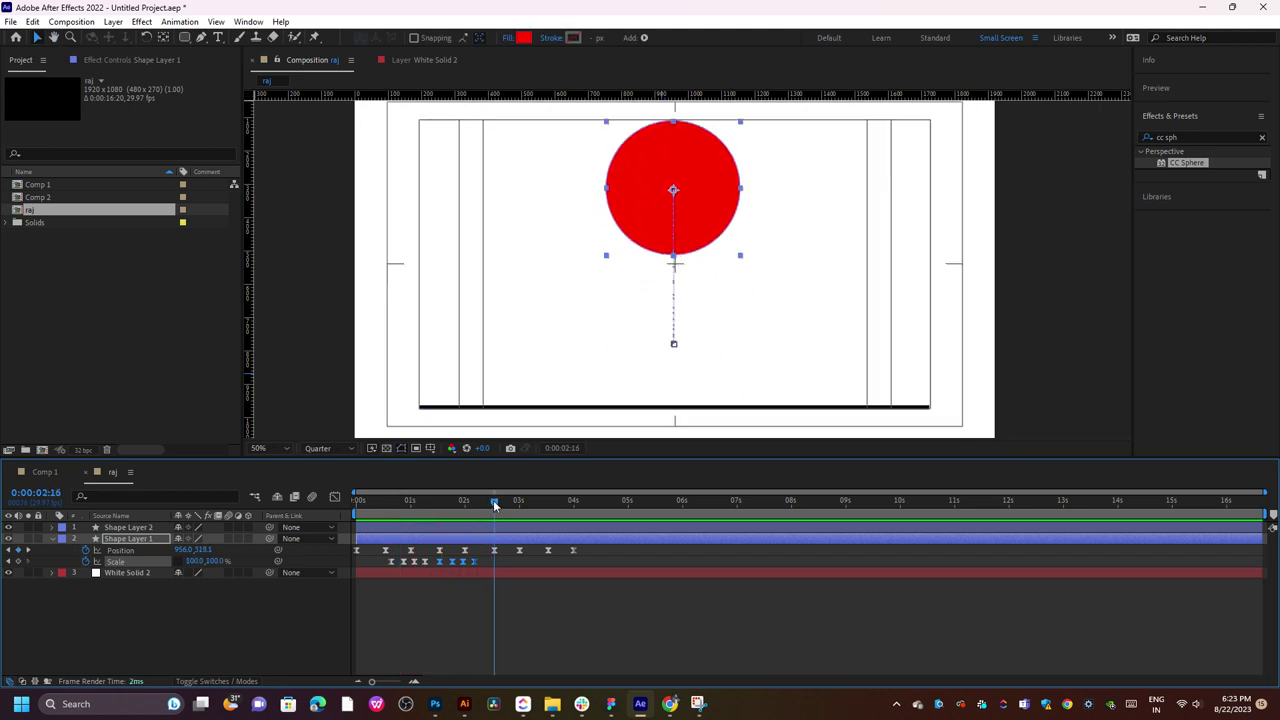
{"action": "key", "text": "ctrl+v"}
{"action": "key", "text": "space"}
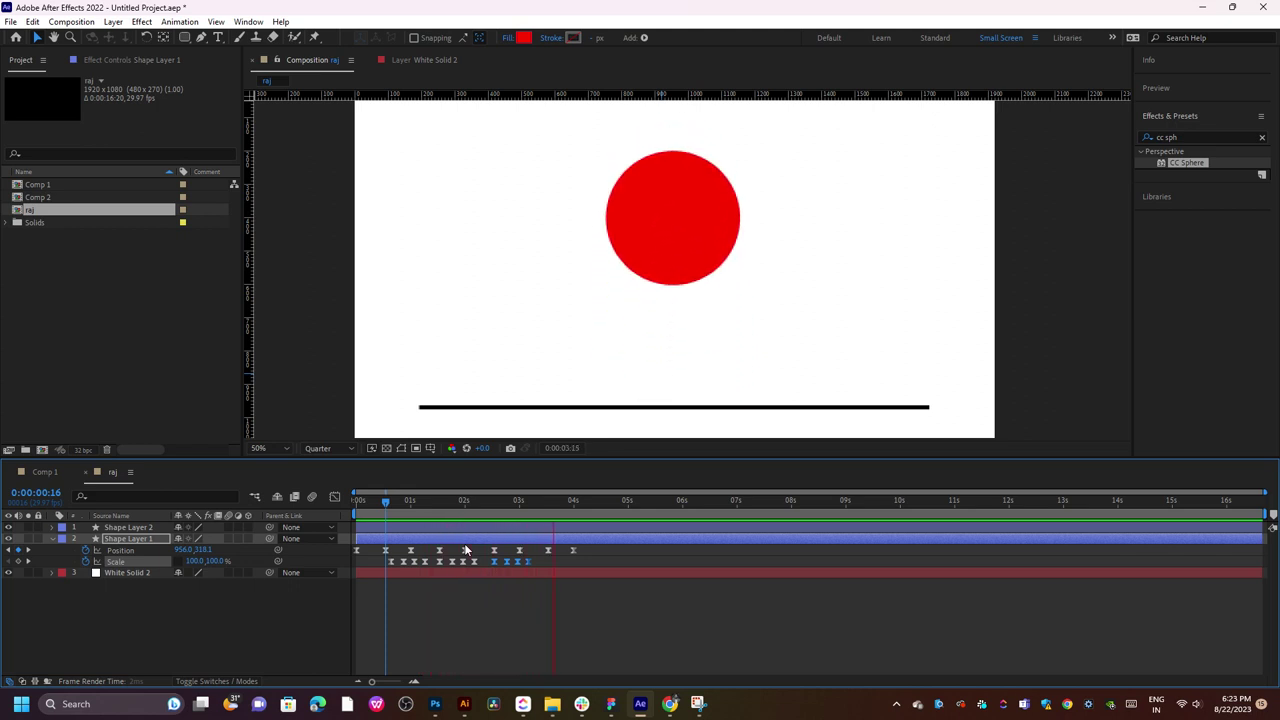
{"action": "left_click", "coordinate": [486, 501]}
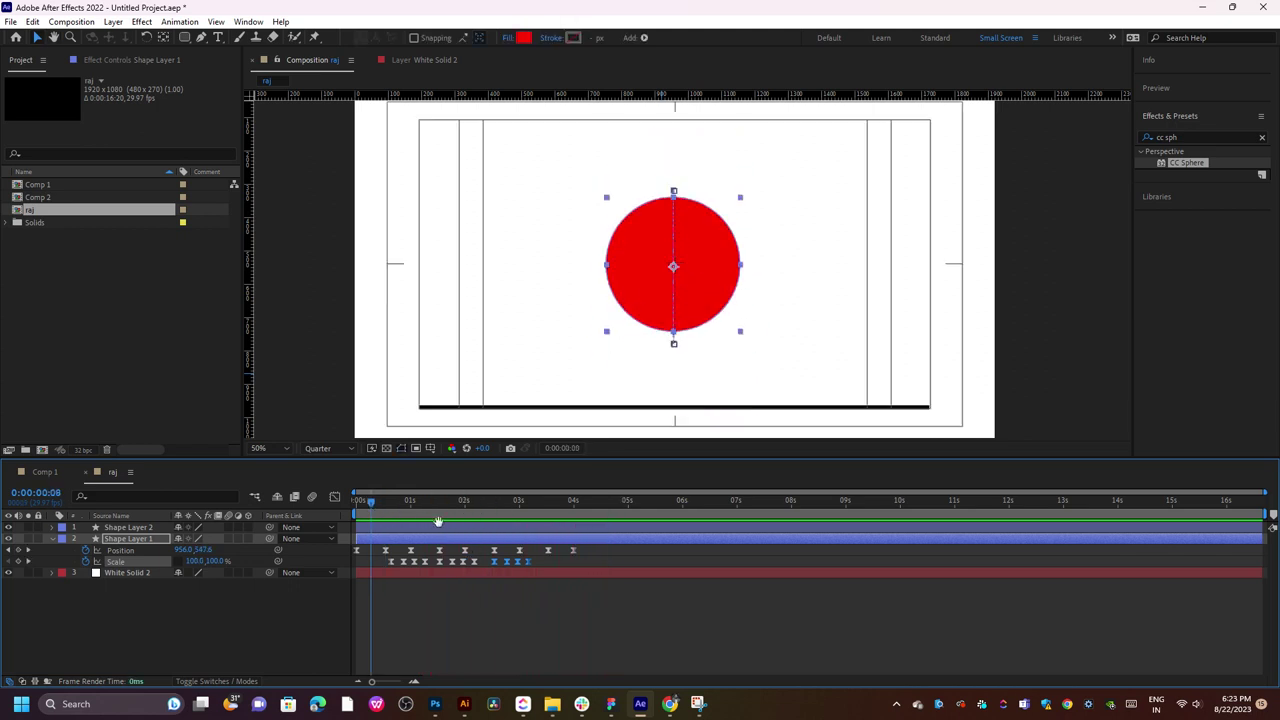
{"action": "key", "text": "space"}
{"action": "left_click_drag", "start_coordinate": [448, 501], "coordinate": [470, 501]}
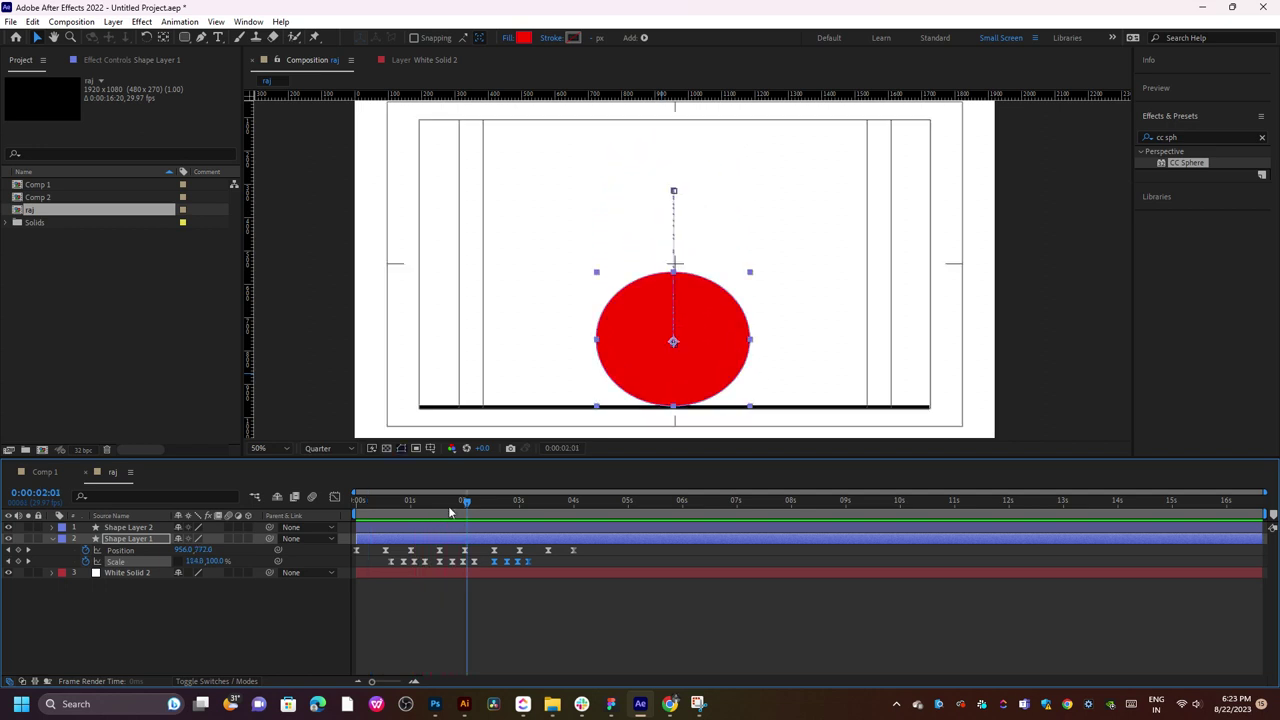
{"action": "key", "text": "space"}
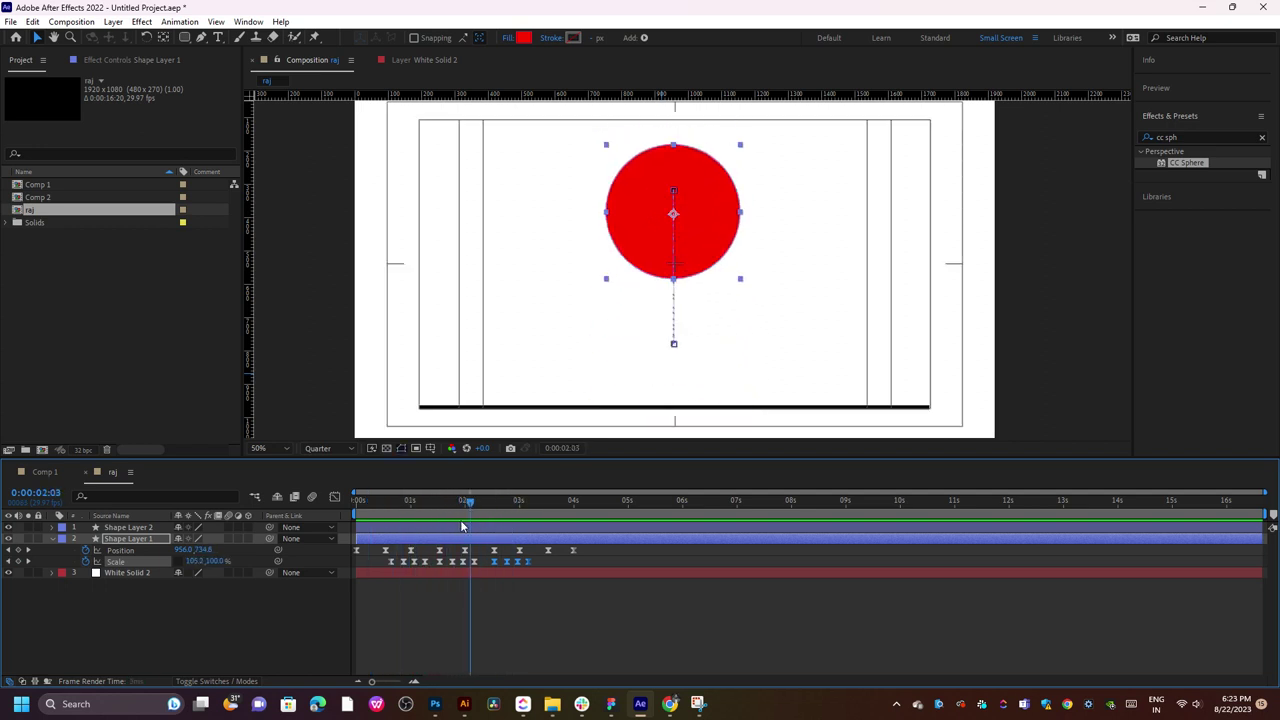
- Deselect all layers and place the time indicator at 0:00:02:20
{"action": "left_click", "coordinate": [454, 529]}
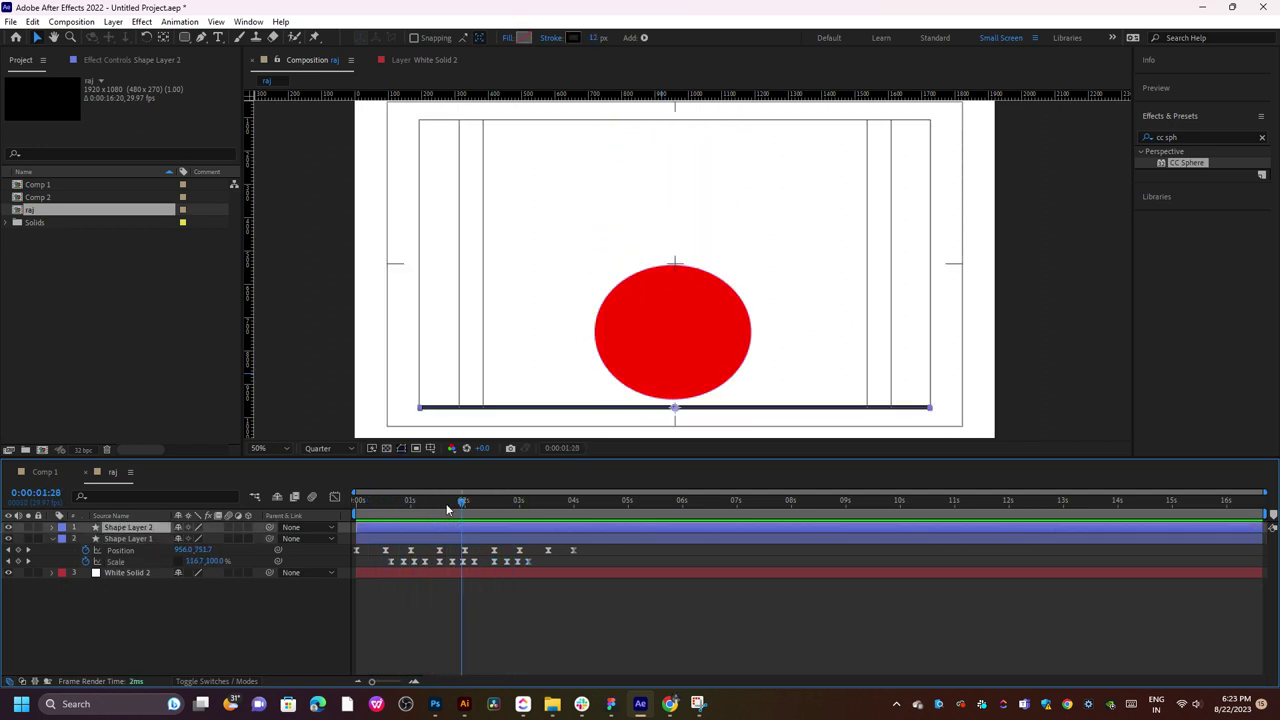
{"action": "key", "text": "space"}
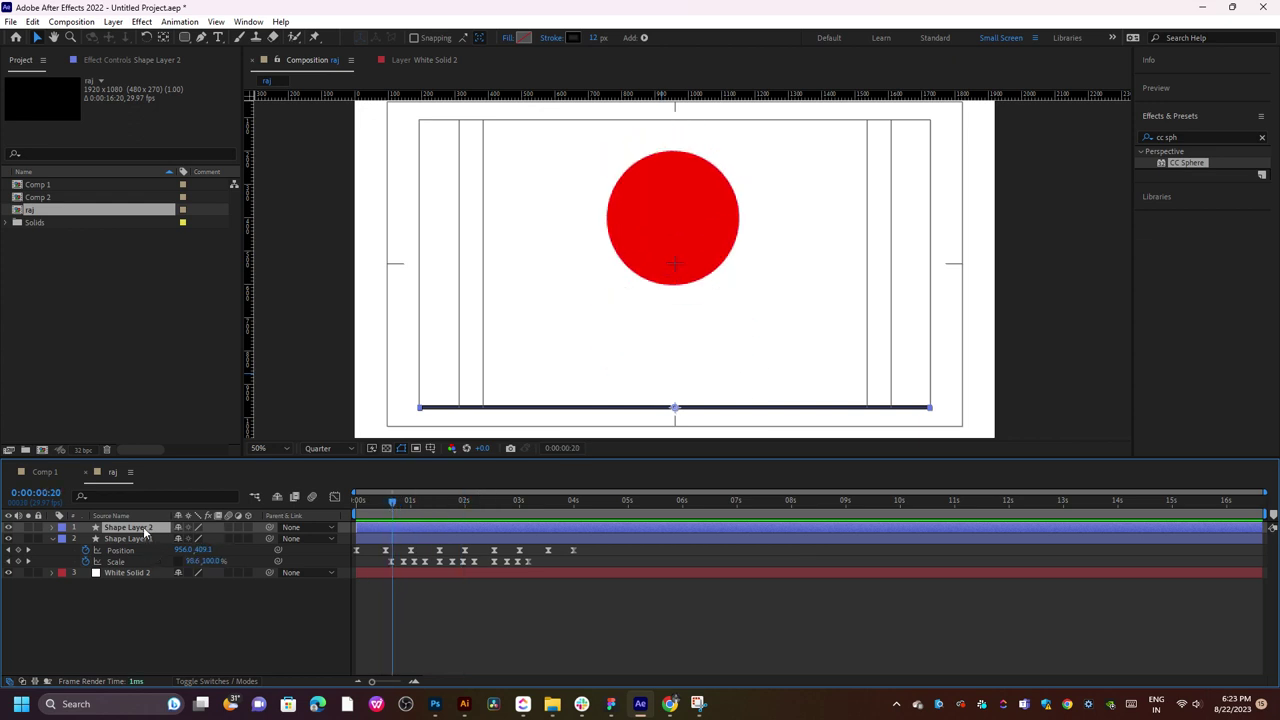
{"action": "left_click", "coordinate": [145, 538]}
{"action": "left_click", "coordinate": [162, 596]}
{"action": "left_click_drag", "start_coordinate": [380, 503], "coordinate": [548, 504]}
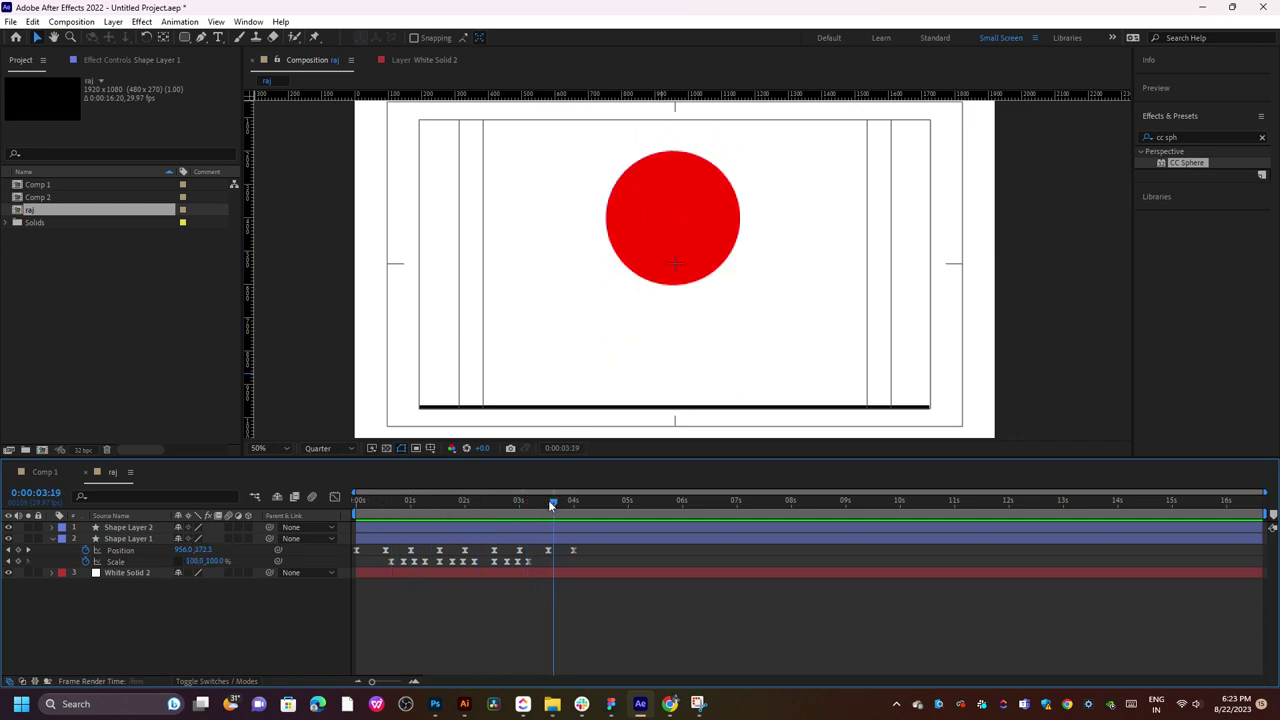
{"action": "mouse_move", "coordinate": [548, 503]}
{"action": "left_mouse_down"}
{"action": "mouse_move", "coordinate": [501, 502]}
{"action": "mouse_move", "coordinate": [543, 505]}
{"action": "left_mouse_up"}
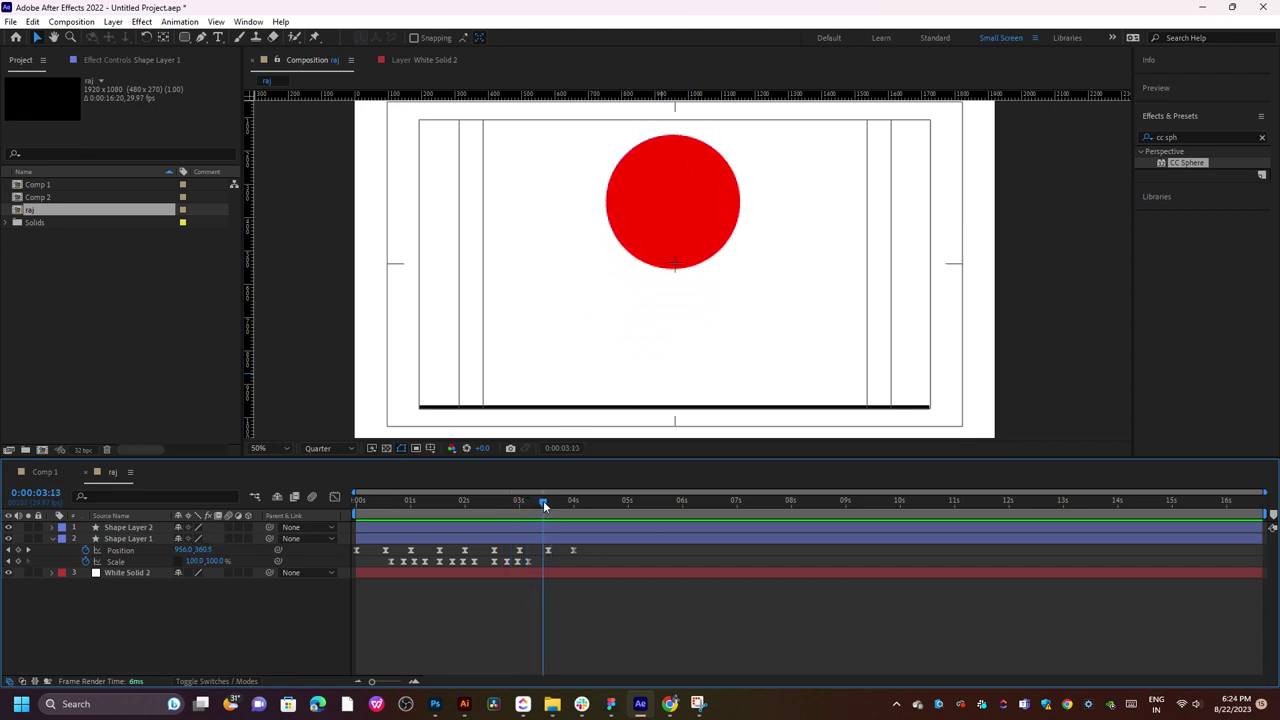
- Expand Shape Layer 1 Contents > Rectangle 1 > Rectangle Path 1, keeping Roundness at 304
{"action": "left_click", "coordinate": [53, 540]}
{"action": "left_click", "coordinate": [53, 540]}
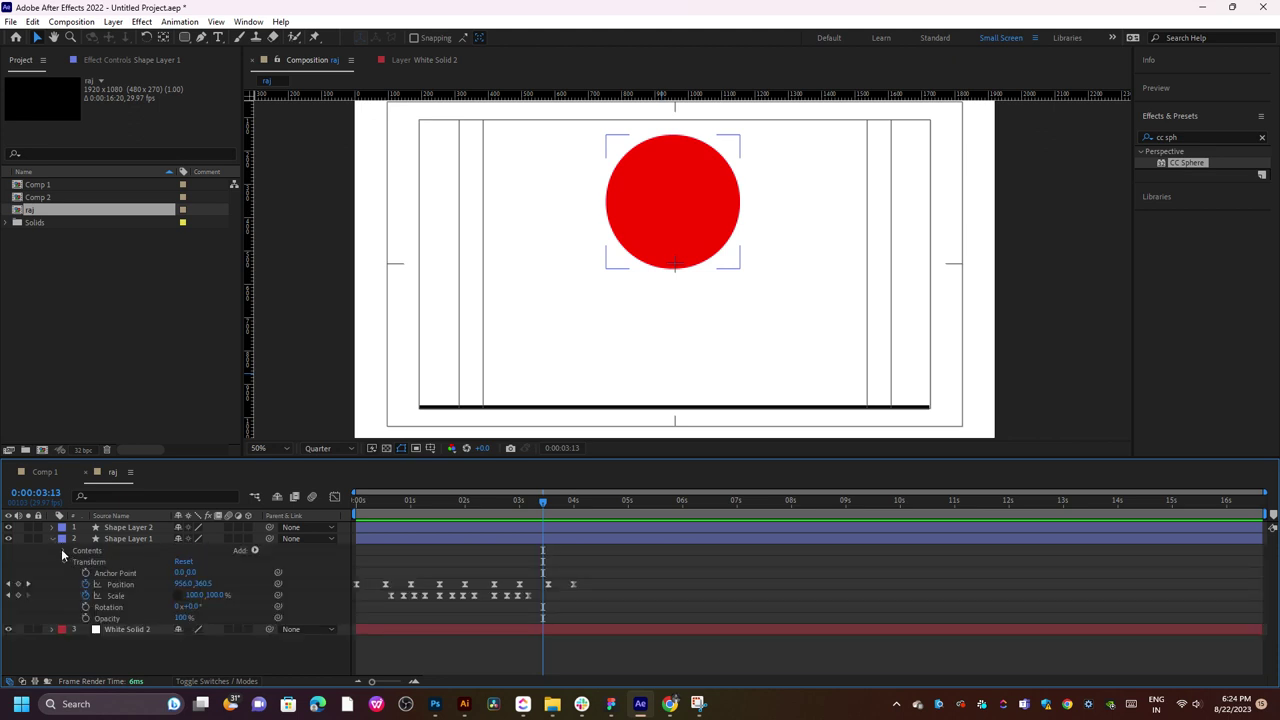
{"action": "left_click", "coordinate": [63, 552]}
{"action": "left_click", "coordinate": [76, 562]}
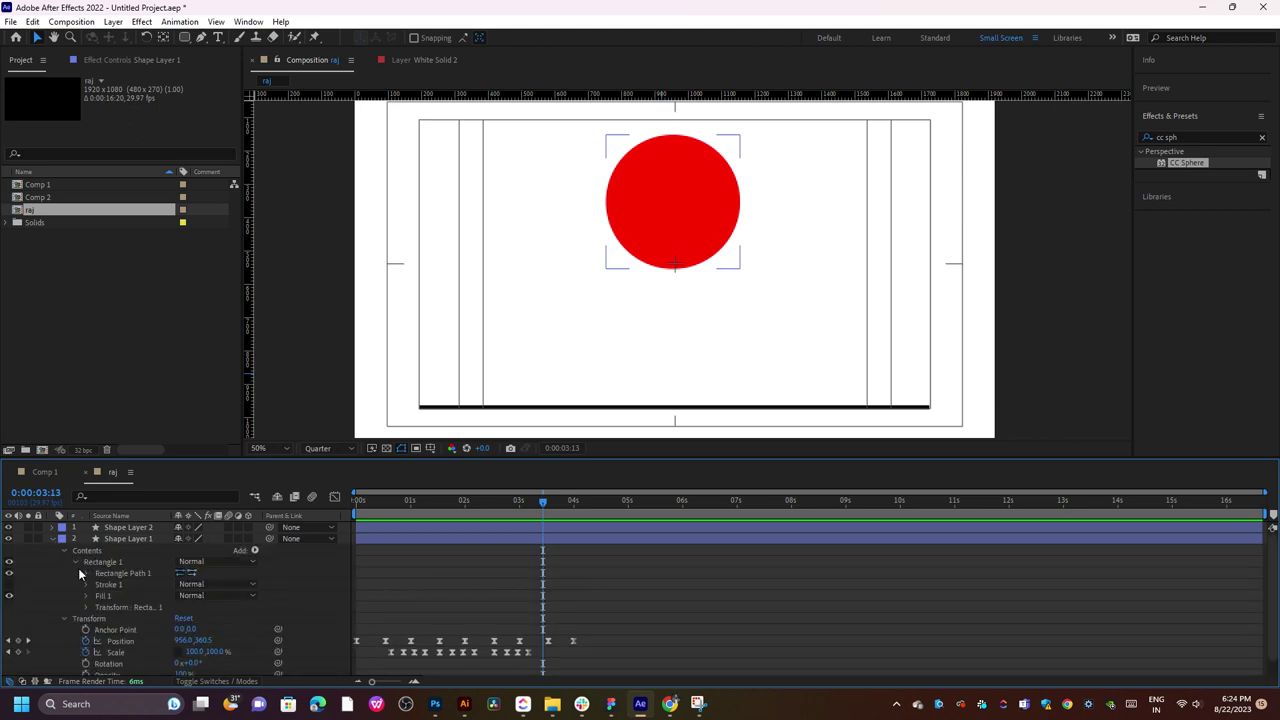
{"action": "left_click", "coordinate": [86, 585]}
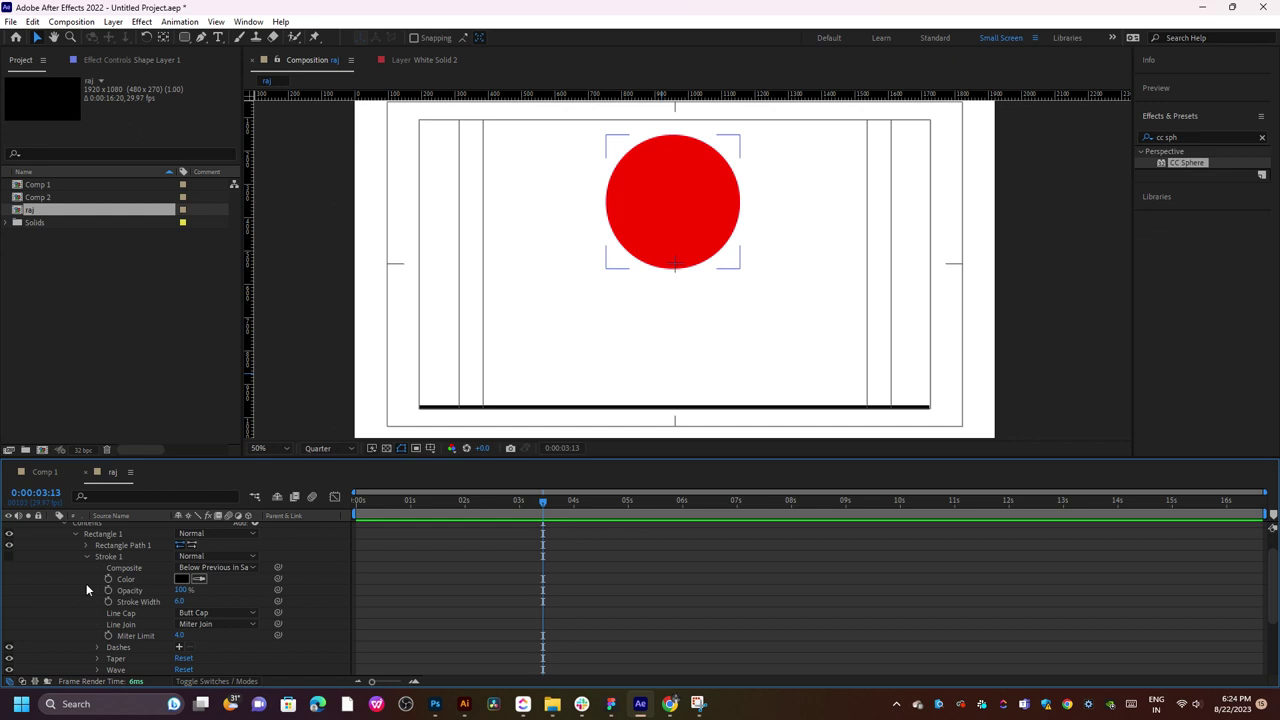
{"action": "left_click", "coordinate": [85, 557]}
{"action": "left_click", "coordinate": [85, 556]}
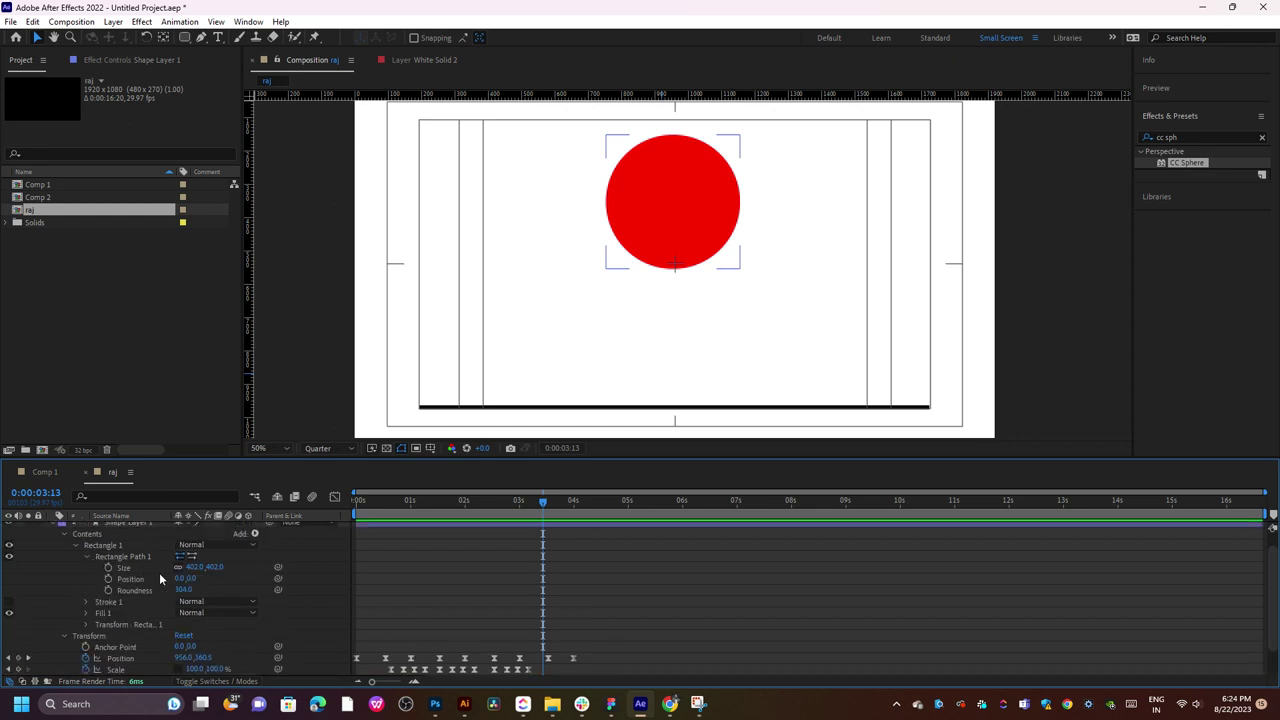
{"action": "left_click", "coordinate": [150, 590]}
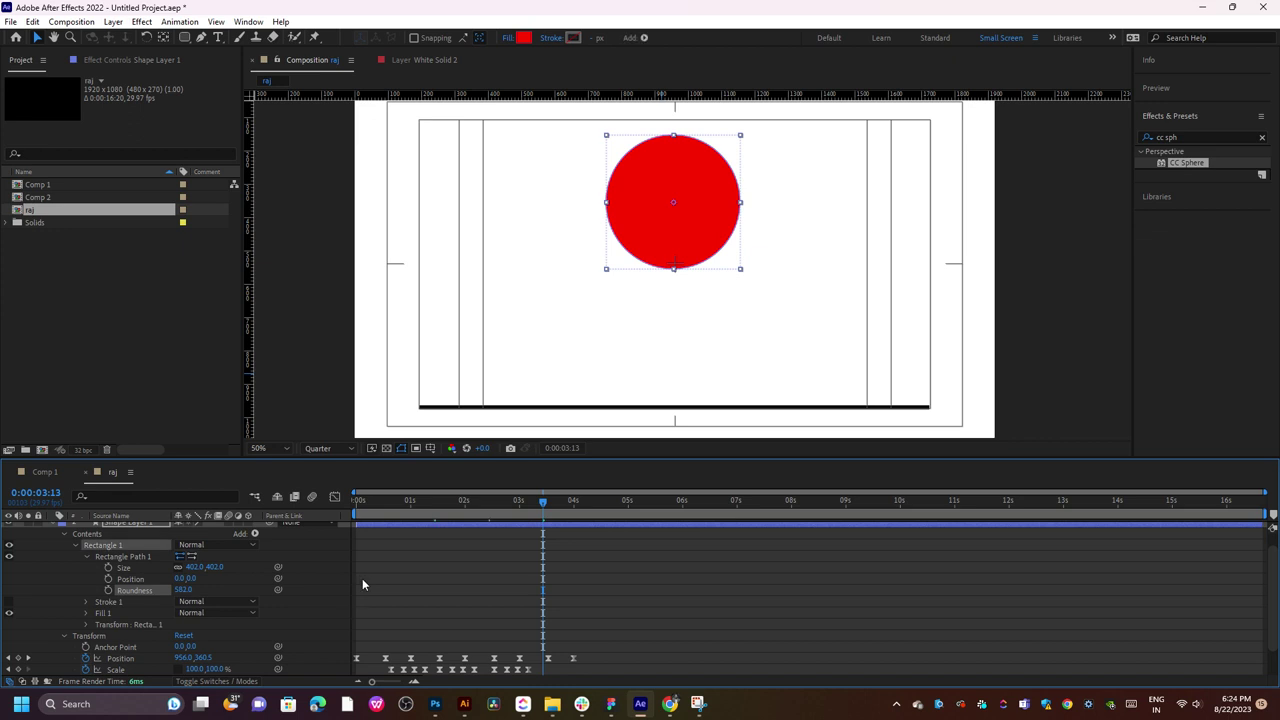
{"action": "key", "text": "ctrl+z"}
- Keyframe Size, Position and Roundness, test Size values like 448, then undo to the circle
{"action": "left_click", "coordinate": [108, 567]}
{"action": "left_click", "coordinate": [108, 579]}
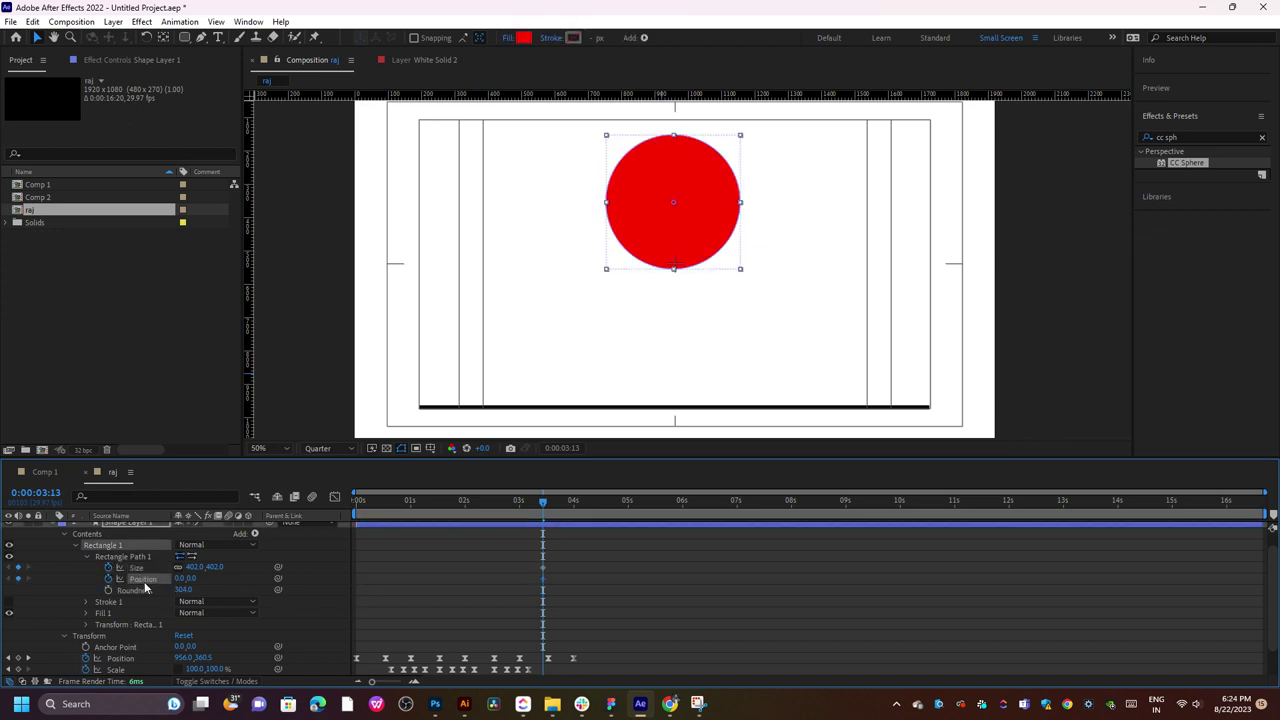
{"action": "left_click", "coordinate": [108, 590]}
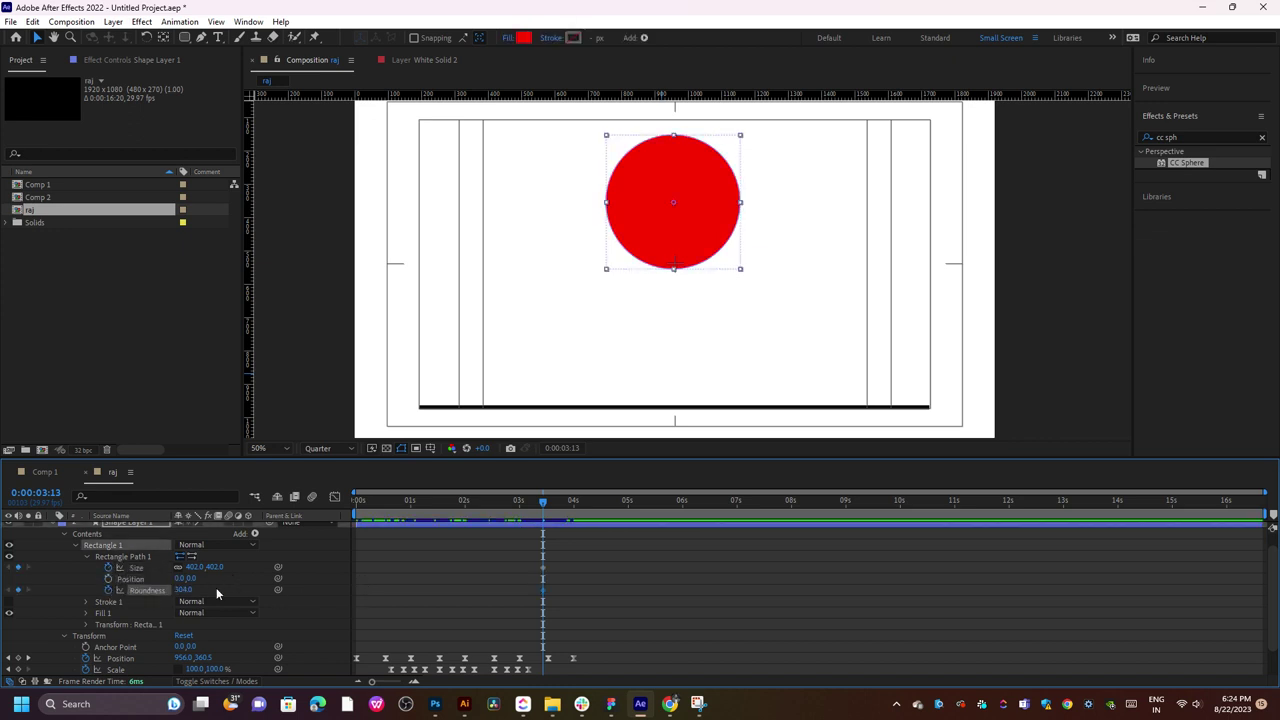
{"action": "left_click_drag", "start_coordinate": [210, 569], "coordinate": [264, 565]}
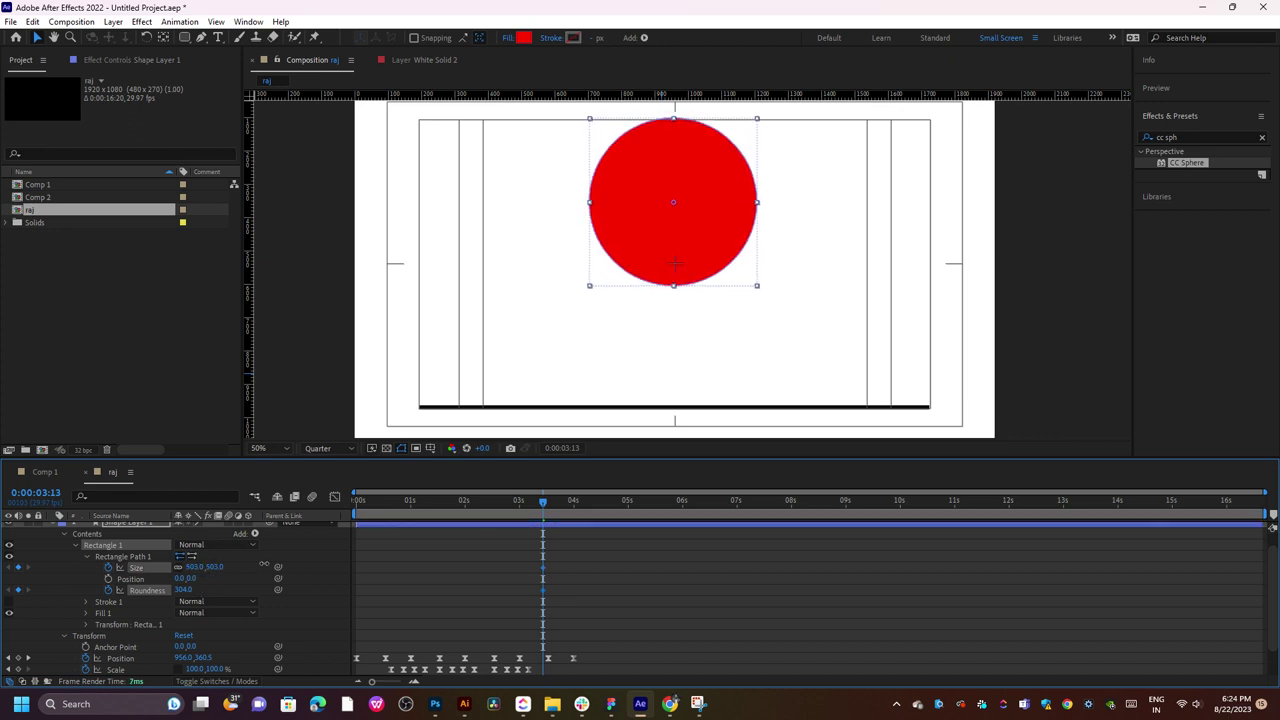
{"action": "left_click", "coordinate": [198, 567]}
{"action": "type", "text": "448"}
{"action": "key", "text": "Return"}
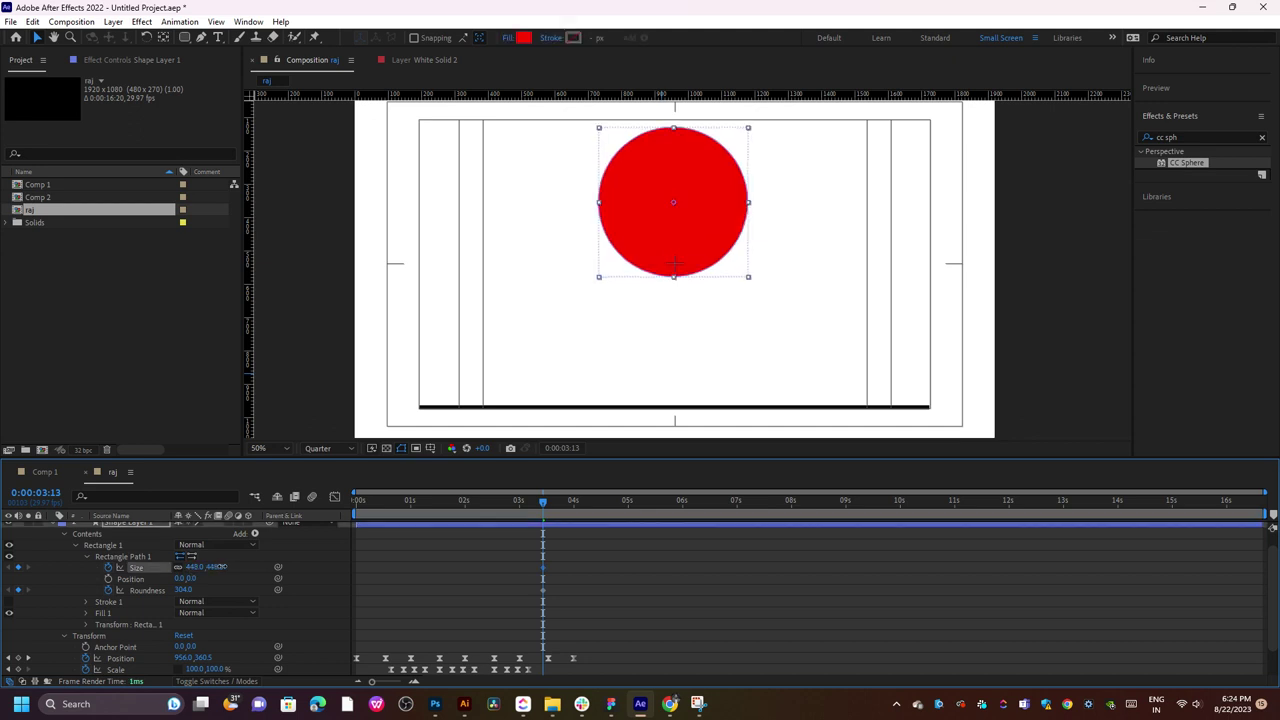
{"action": "mouse_move", "coordinate": [222, 569]}
{"action": "left_mouse_down"}
{"action": "mouse_move", "coordinate": [193, 572]}
{"action": "mouse_move", "coordinate": [474, 550]}
{"action": "left_mouse_up"}
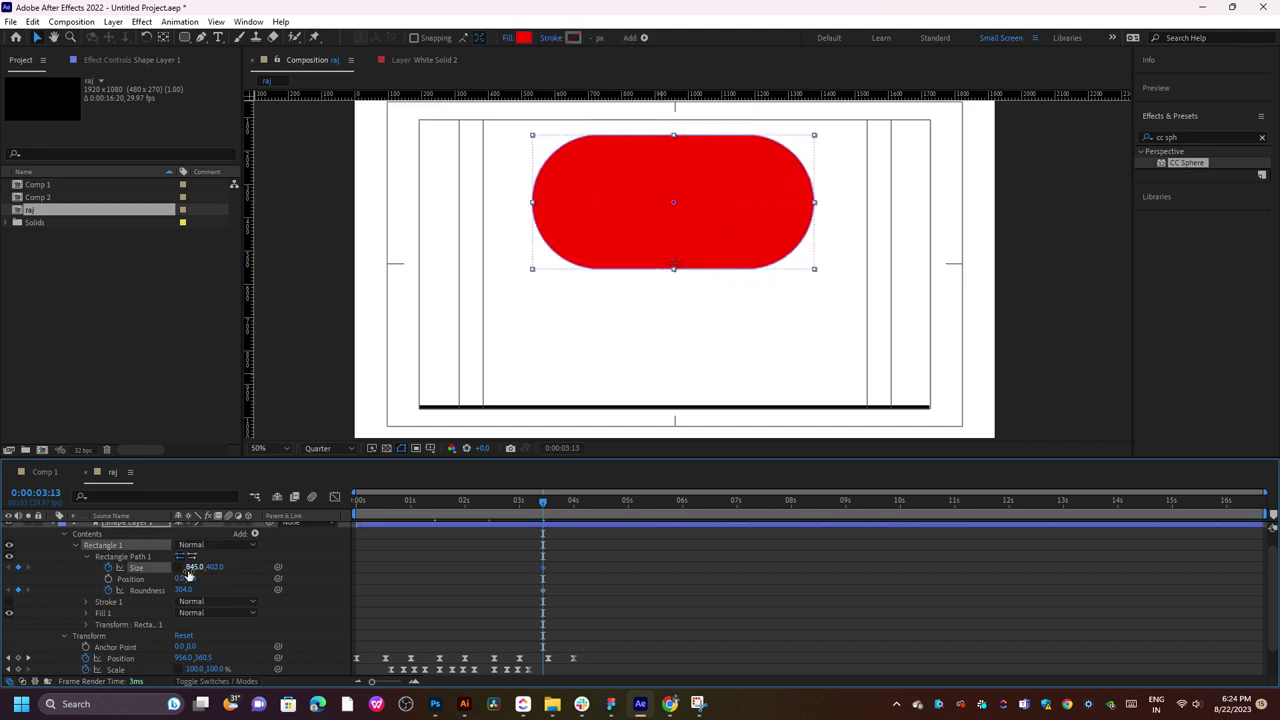
{"action": "mouse_move", "coordinate": [214, 567]}
{"action": "left_mouse_down"}
{"action": "mouse_move", "coordinate": [300, 565]}
{"action": "mouse_move", "coordinate": [265, 550]}
{"action": "left_mouse_up"}
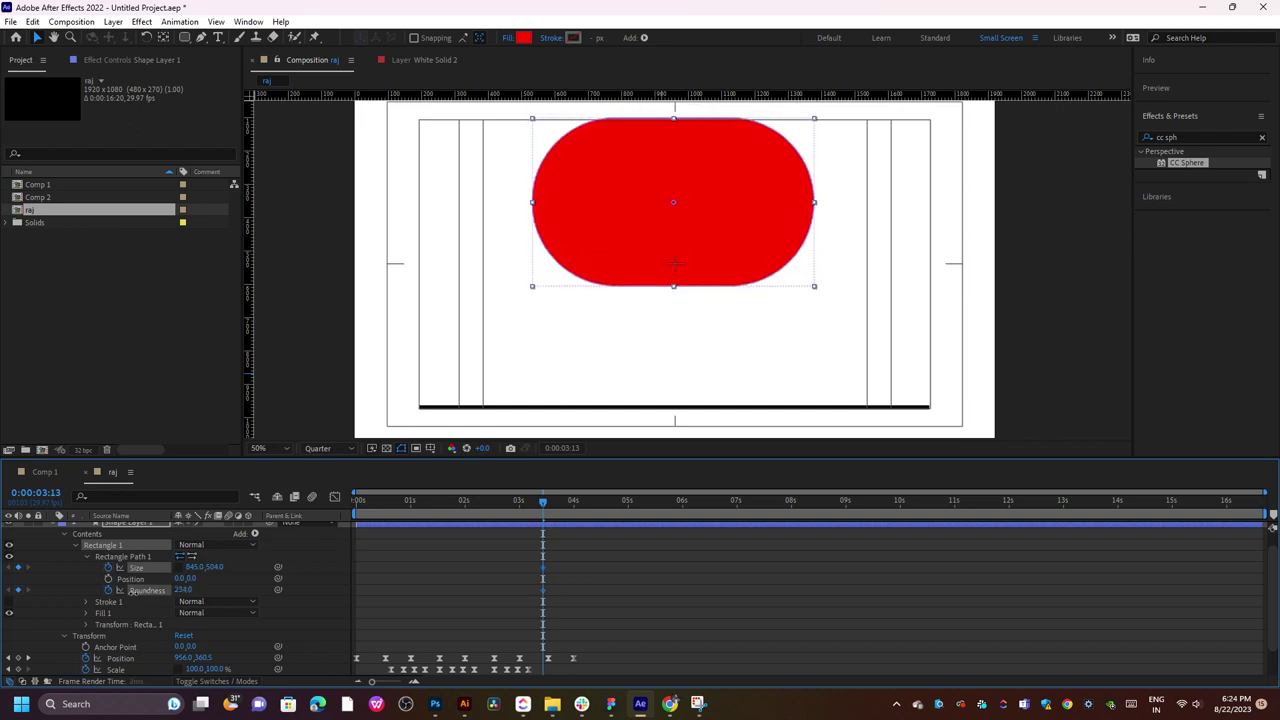
{"action": "left_click_drag", "start_coordinate": [183, 590], "coordinate": [130, 590]}
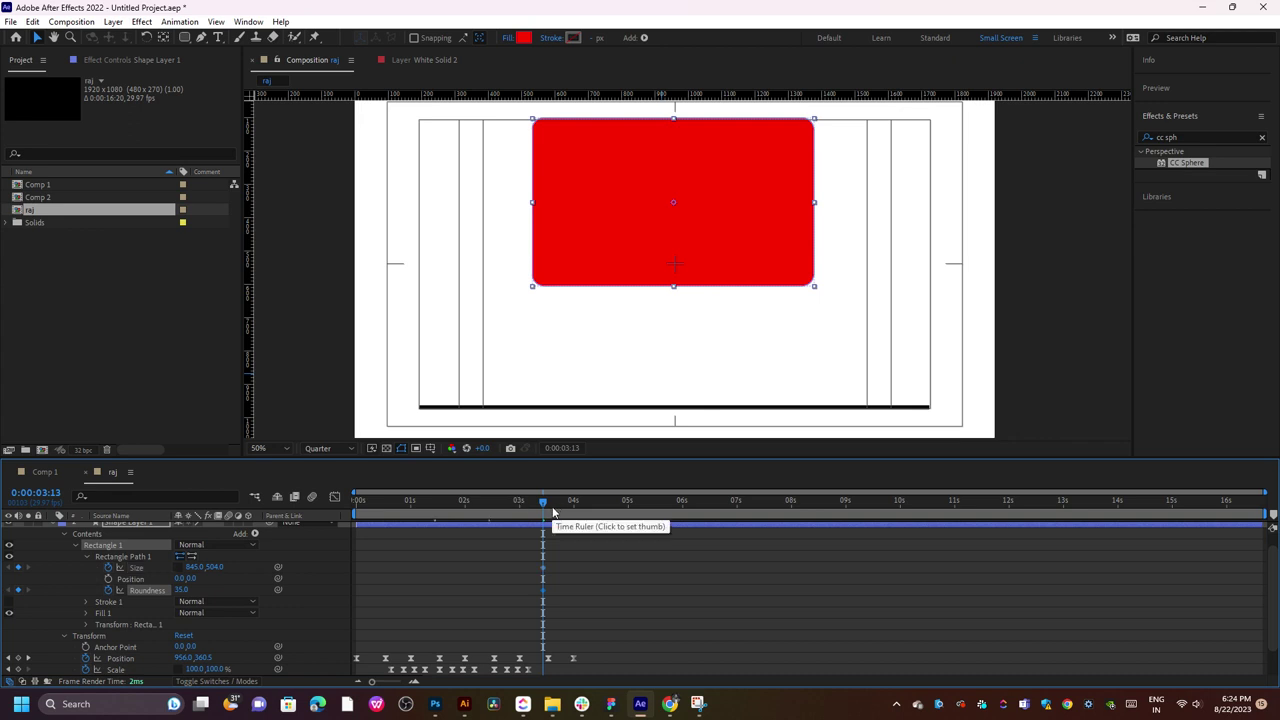
{"action": "key", "text": "ctrl+z"}
{"action": "key", "text": "ctrl+z"}
{"action": "key", "text": "ctrl+z"}
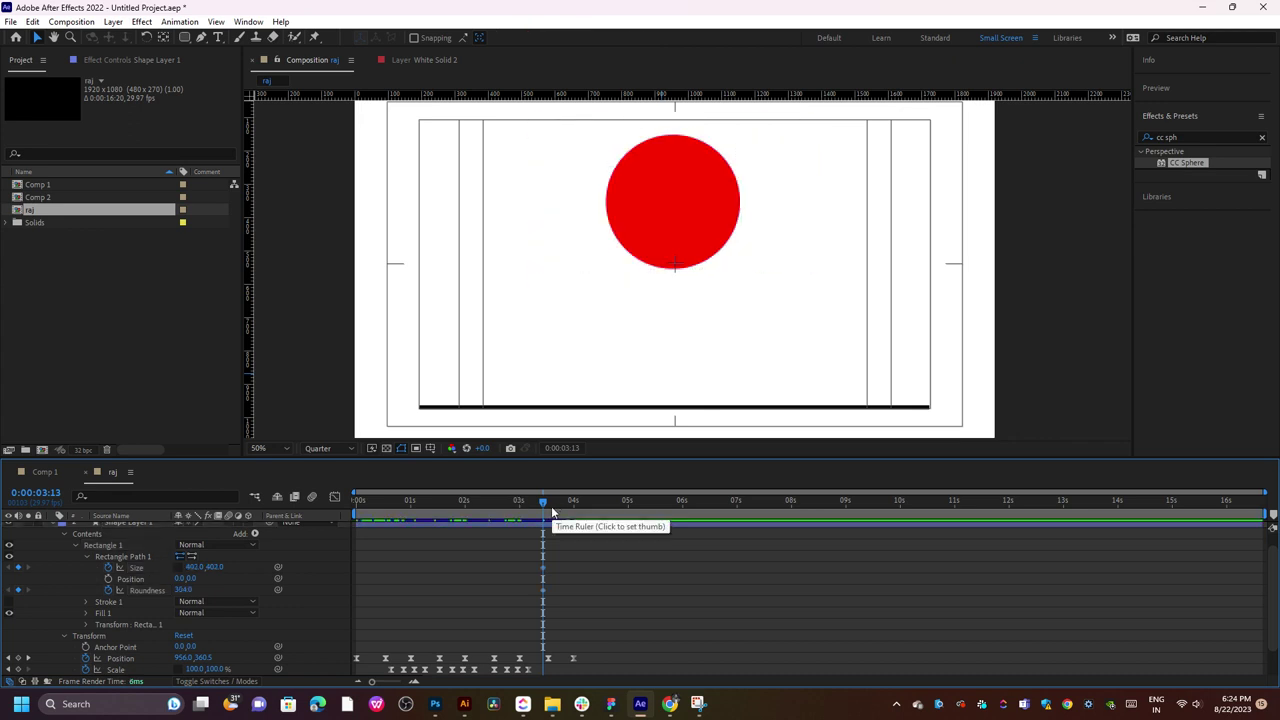
- Shift the Size and Roundness keyframes earlier, preview, and return to 0:00:03:17
{"action": "mouse_move", "coordinate": [545, 507]}
{"action": "left_mouse_down"}
{"action": "mouse_move", "coordinate": [530, 504]}
{"action": "mouse_move", "coordinate": [535, 592]}
{"action": "left_mouse_up"}
{"action": "key", "text": "space"}
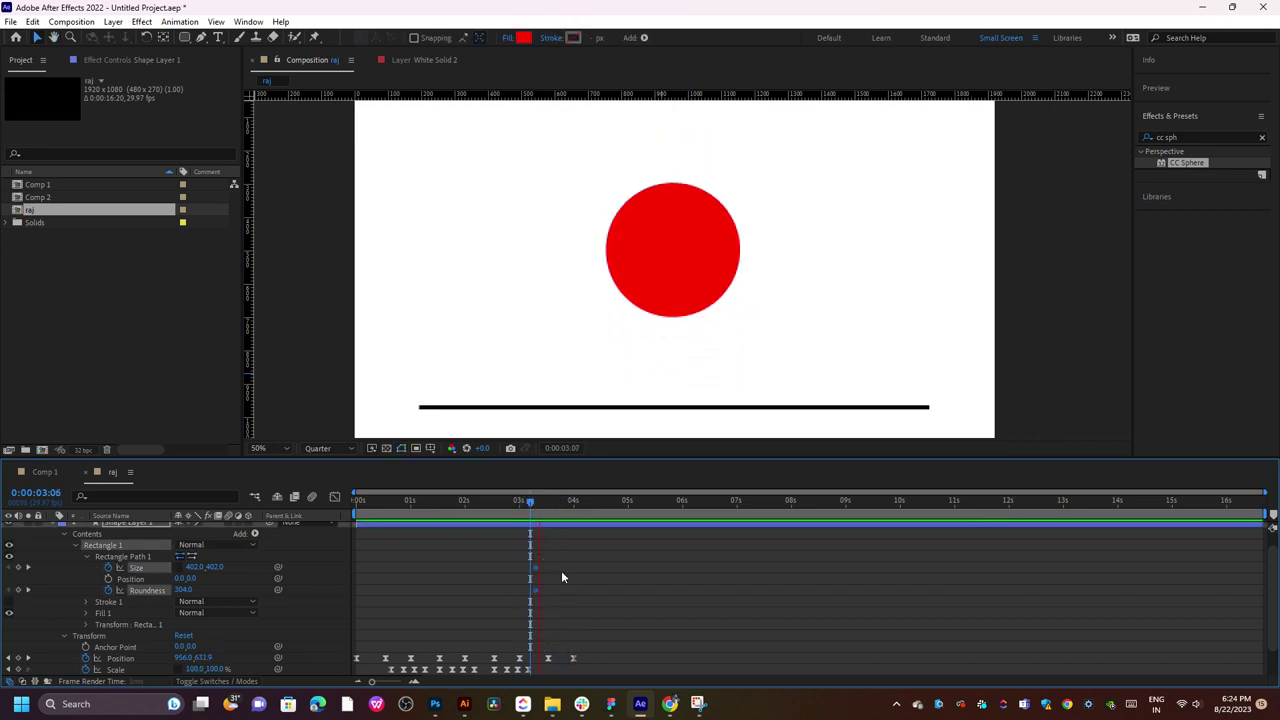
{"action": "key", "text": "space"}
{"action": "left_click_drag", "start_coordinate": [552, 501], "coordinate": [547, 505]}
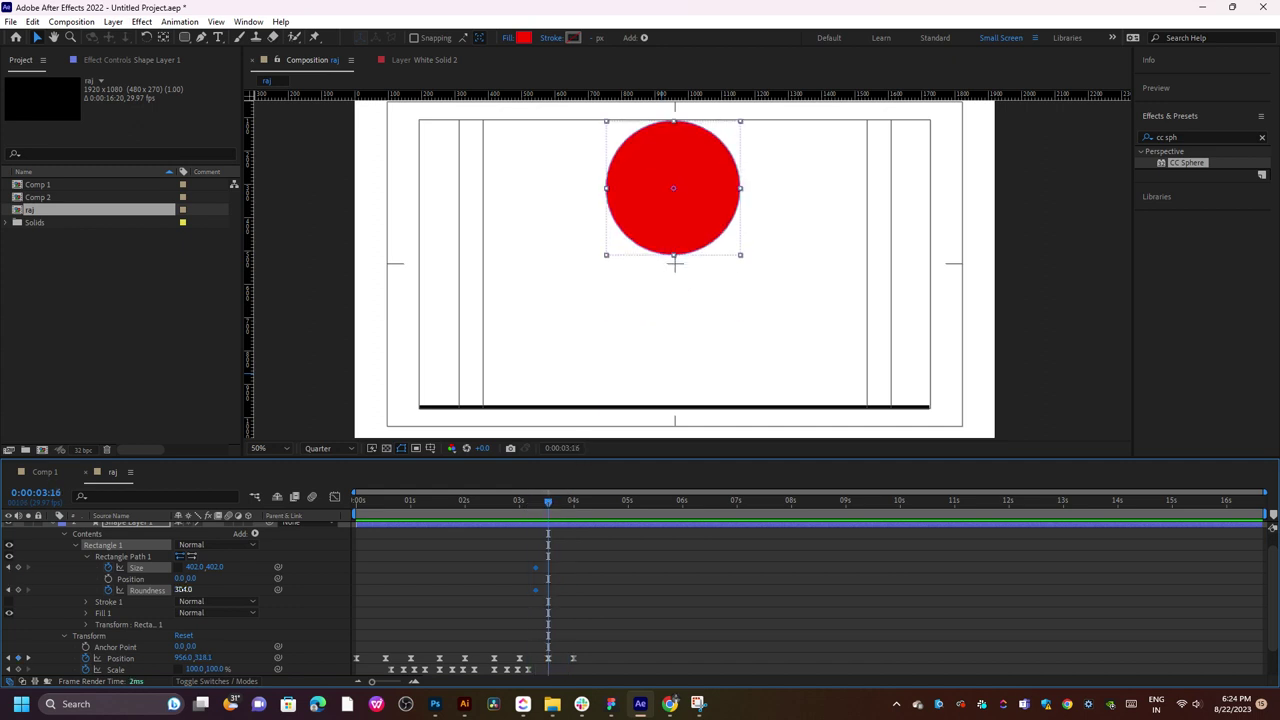
- Set the rectangle Size to 759×437 and Roundness to 58 for the wide rounded card
{"action": "left_click_drag", "start_coordinate": [183, 590], "coordinate": [163, 590]}
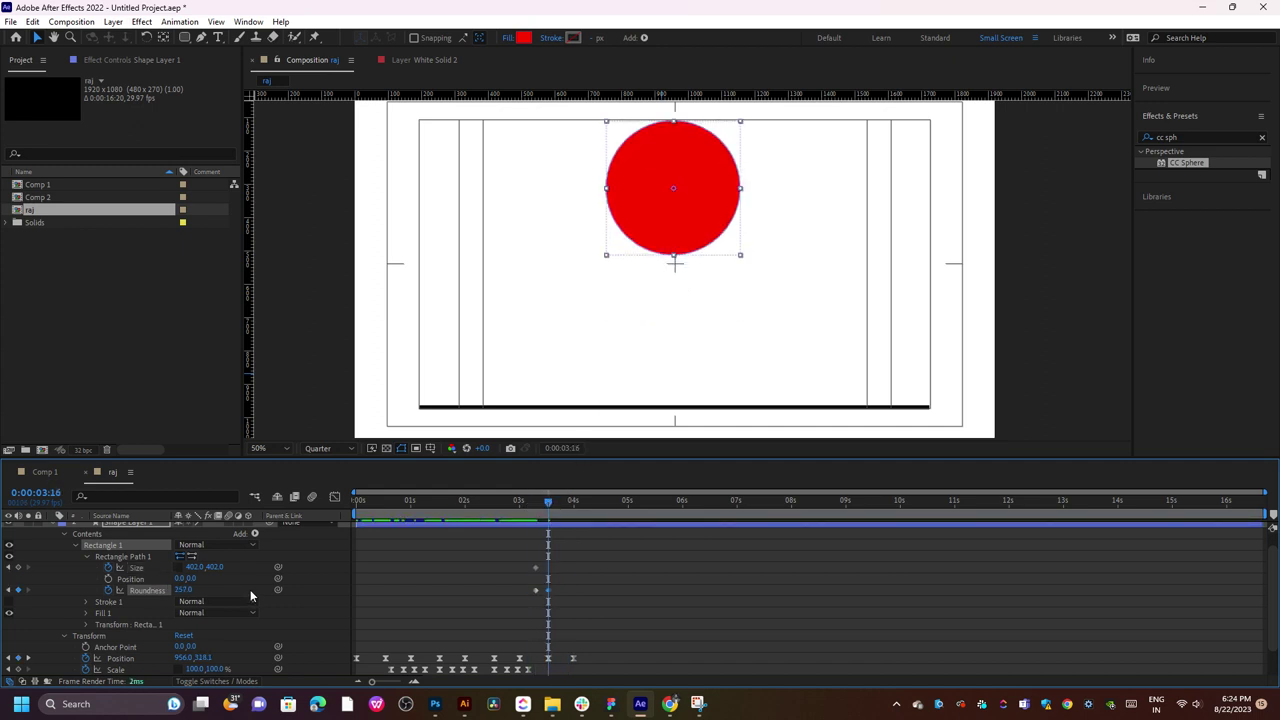
{"action": "left_click", "coordinate": [193, 567]}
{"action": "type", "text": "613"}
{"action": "key", "text": "Return"}
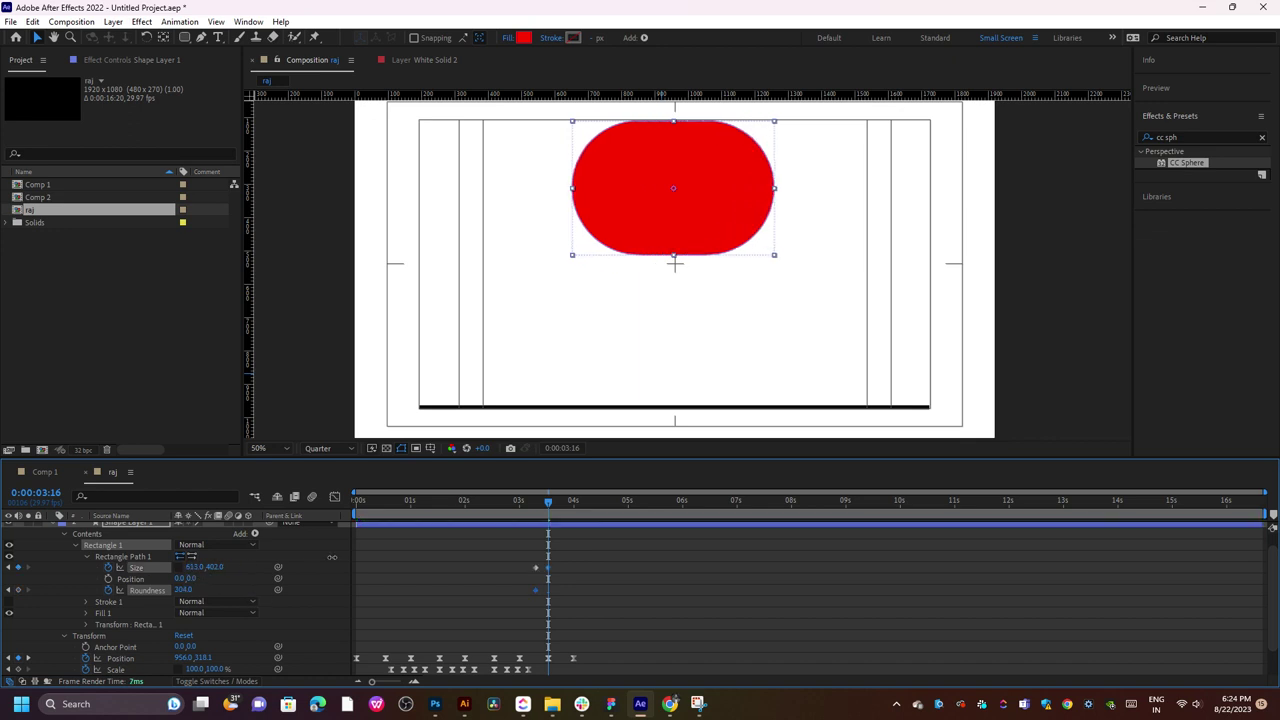
{"action": "left_click_drag", "start_coordinate": [332, 556], "coordinate": [413, 547]}
{"action": "left_click_drag", "start_coordinate": [214, 567], "coordinate": [189, 582]}
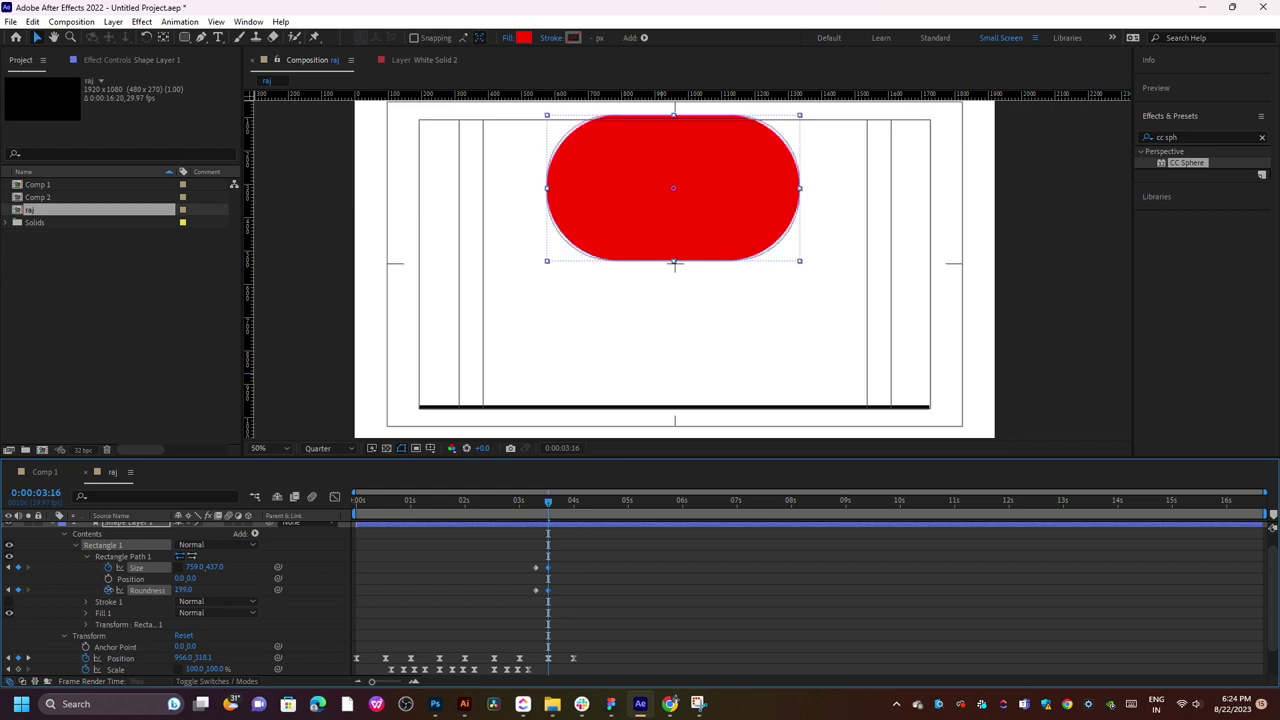
{"action": "left_click_drag", "start_coordinate": [182, 590], "coordinate": [150, 590]}
- Select the Size and Roundness keyframes and preview the circle-to-rectangle morph
{"action": "left_click_drag", "start_coordinate": [553, 505], "coordinate": [572, 506]}
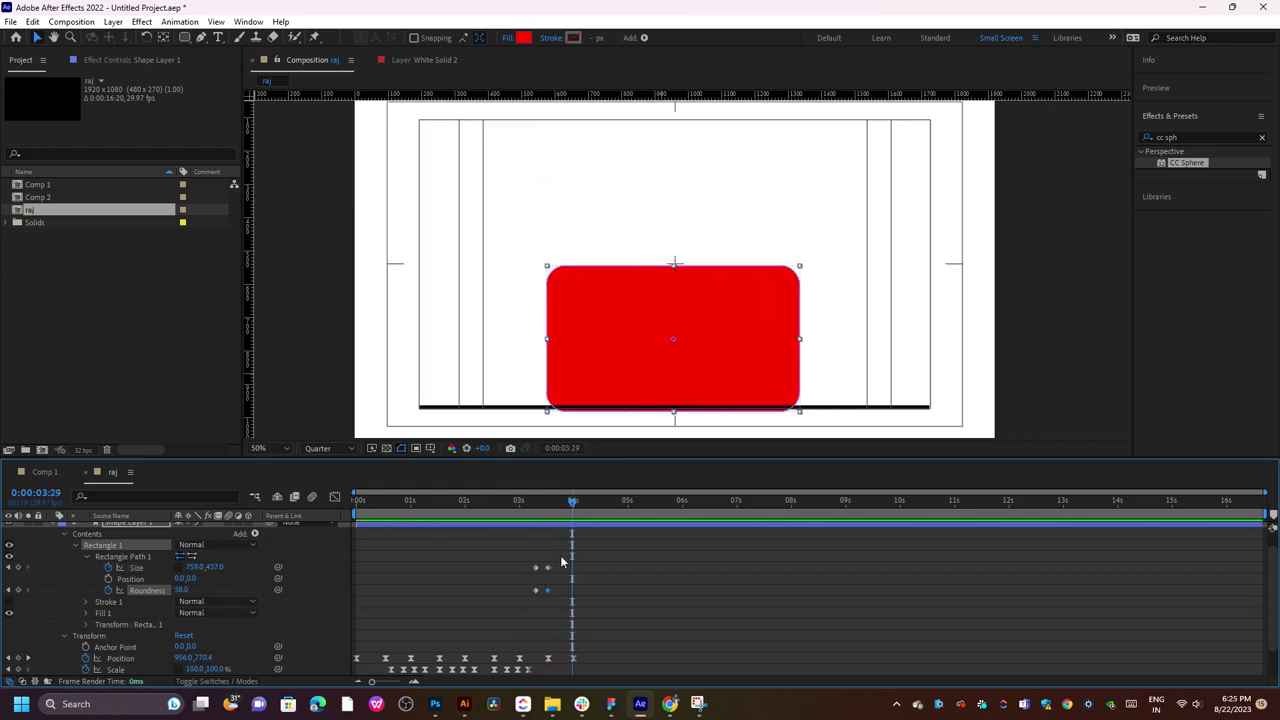
{"action": "left_click", "coordinate": [558, 592]}
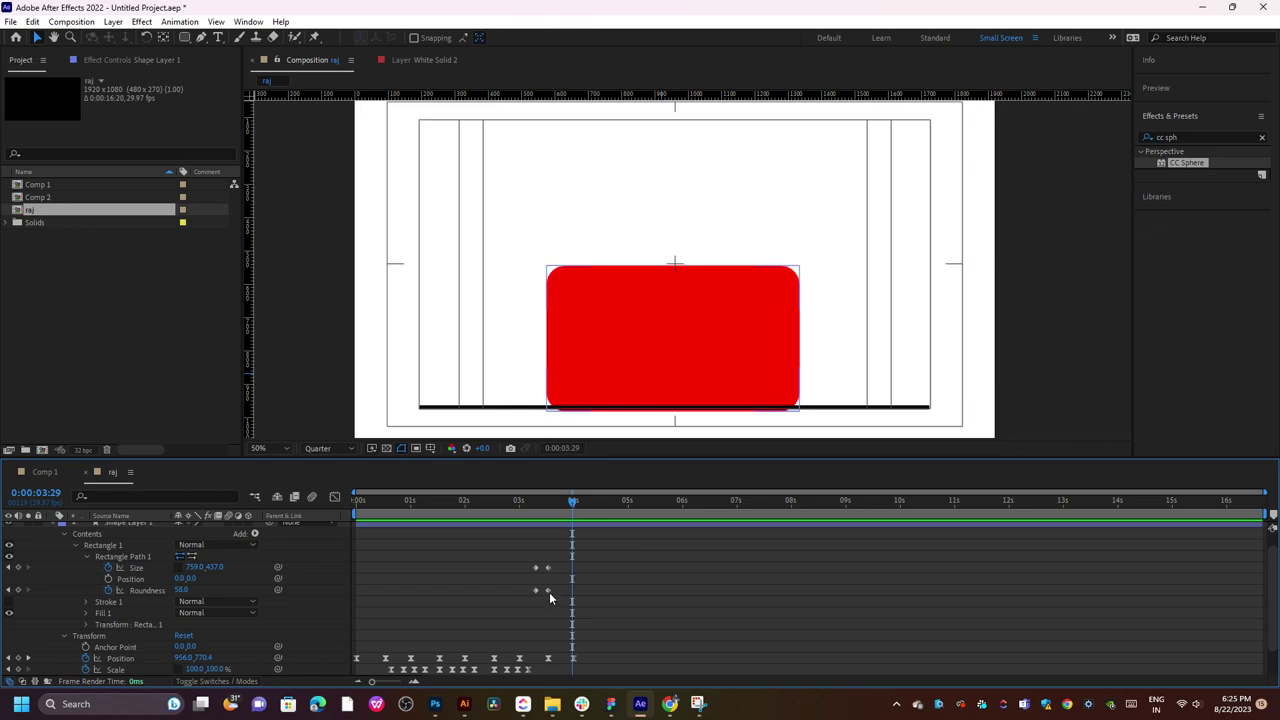
{"action": "left_click_drag", "start_coordinate": [549, 597], "coordinate": [562, 553]}
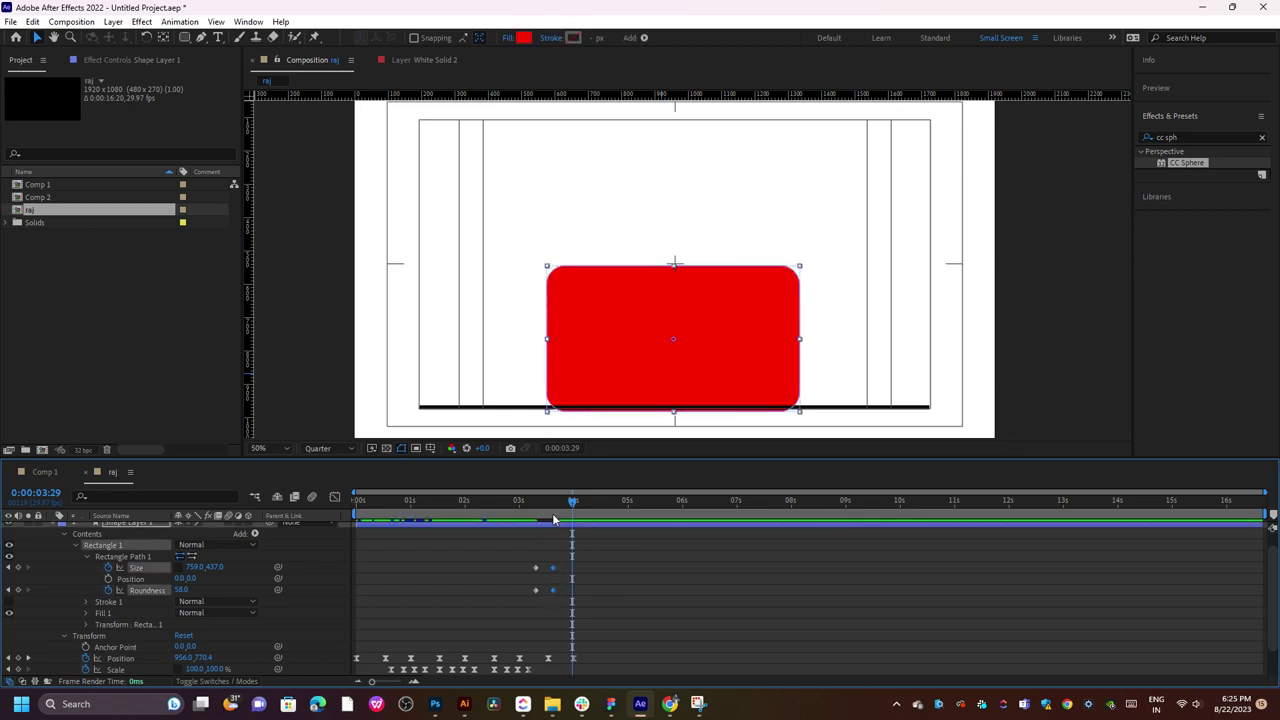
{"action": "key", "text": "space"}
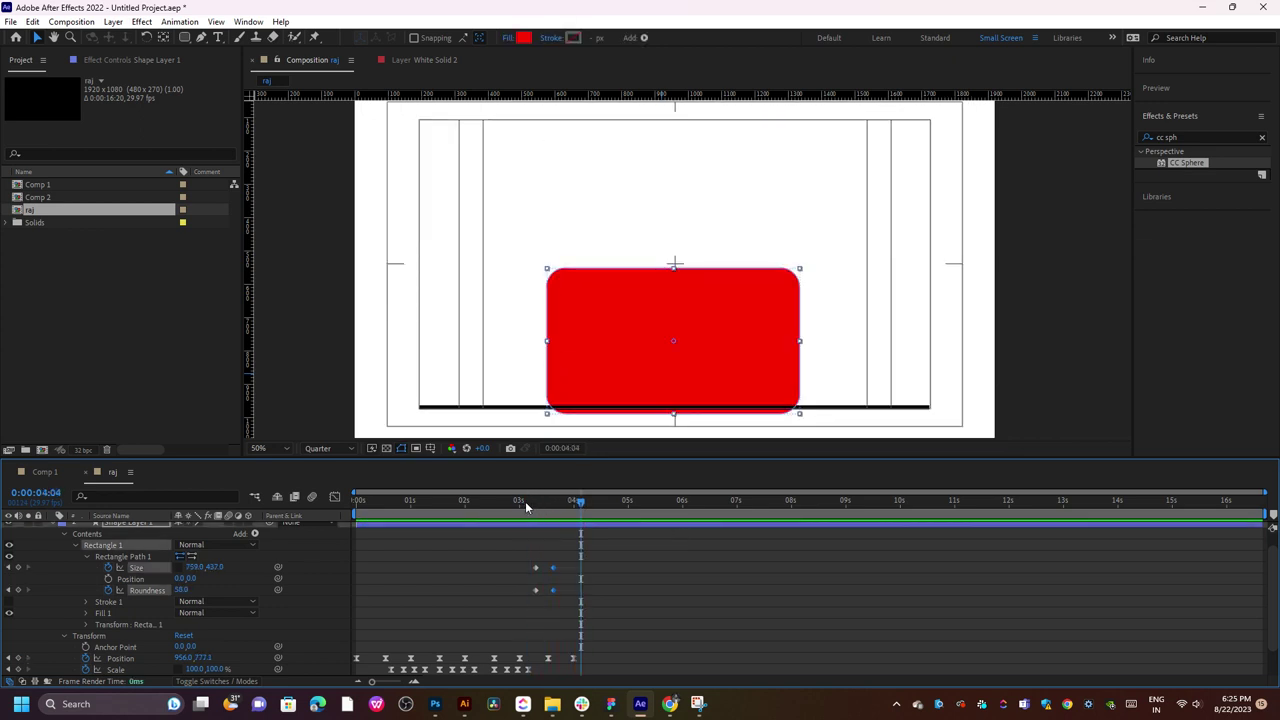
{"action": "key", "text": "space"}
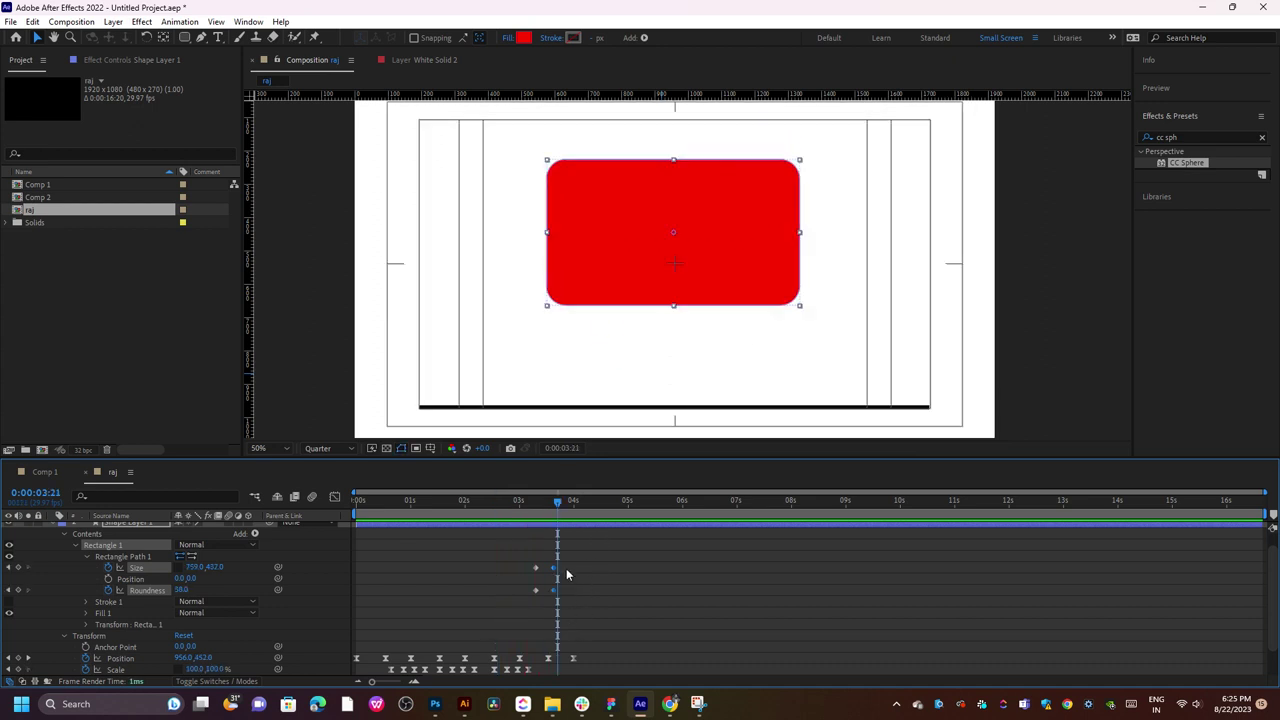
{"action": "left_click_drag", "start_coordinate": [566, 511], "coordinate": [431, 516]}
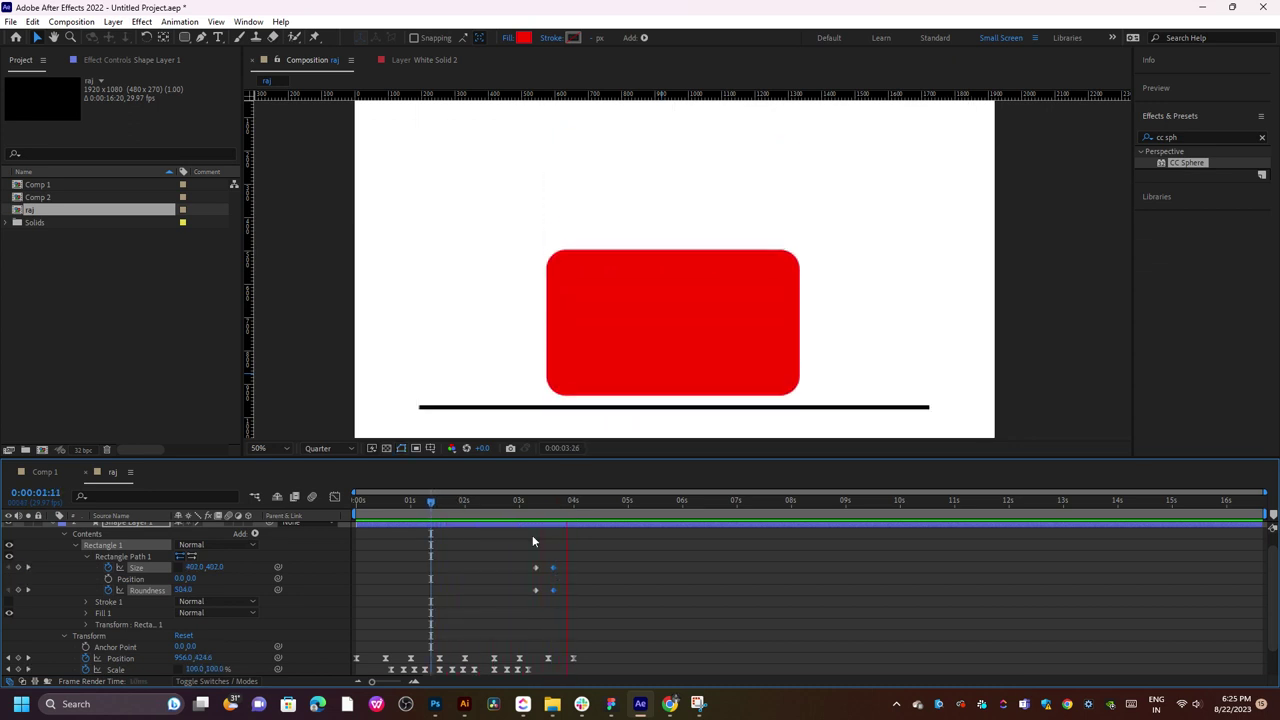
{"action": "key", "text": "space"}
{"action": "mouse_move", "coordinate": [533, 511]}
{"action": "left_mouse_down"}
{"action": "mouse_move", "coordinate": [557, 518]}
{"action": "mouse_move", "coordinate": [491, 518]}
{"action": "mouse_move", "coordinate": [539, 524]}
{"action": "mouse_move", "coordinate": [535, 603]}
{"action": "left_mouse_up"}
- Apply Easy Ease to the Size and Roundness keyframes and preview the morph
{"action": "right_click", "coordinate": [554, 590]}
{"action": "mouse_move", "coordinate": [640, 581]}
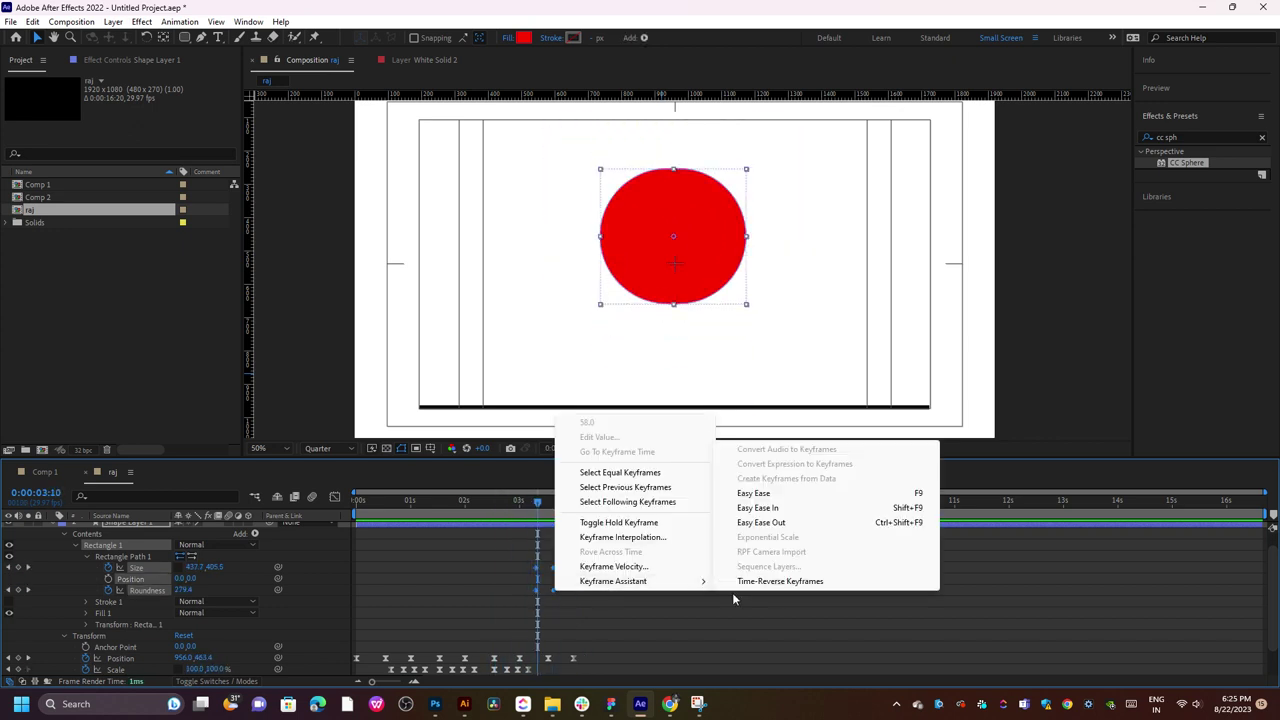
{"action": "left_click", "coordinate": [765, 494]}
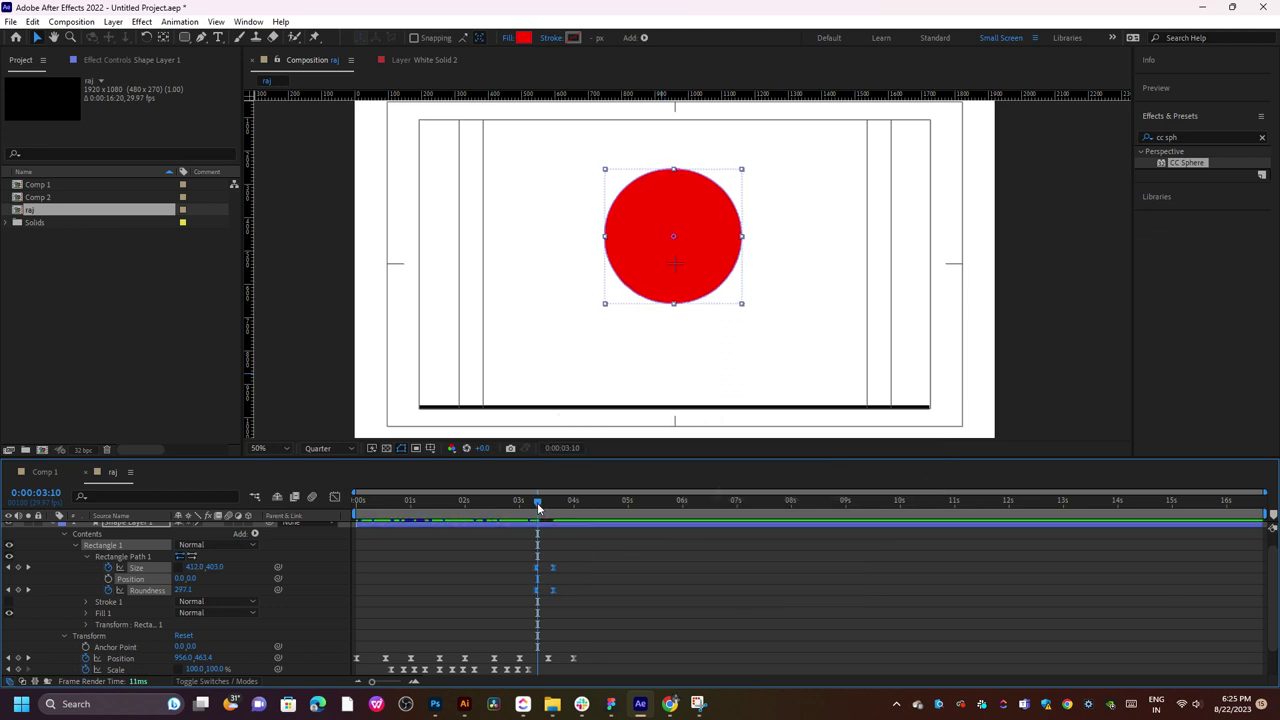
{"action": "key", "text": "j"}
{"action": "key", "text": "space"}
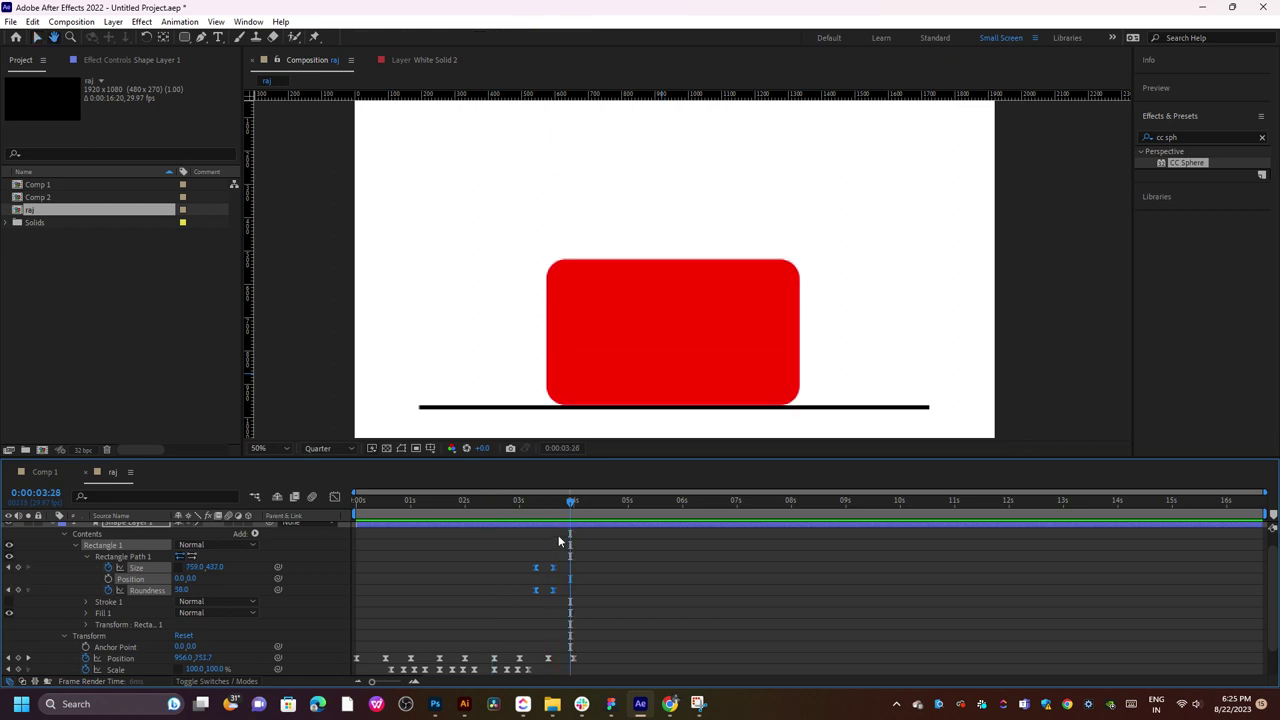
{"action": "left_click", "coordinate": [554, 503]}
{"action": "left_click_drag", "start_coordinate": [554, 503], "coordinate": [558, 513]}
- Delete the Position keyframe at 4 seconds and check the motion around 3:20
{"action": "left_click", "coordinate": [573, 659]}
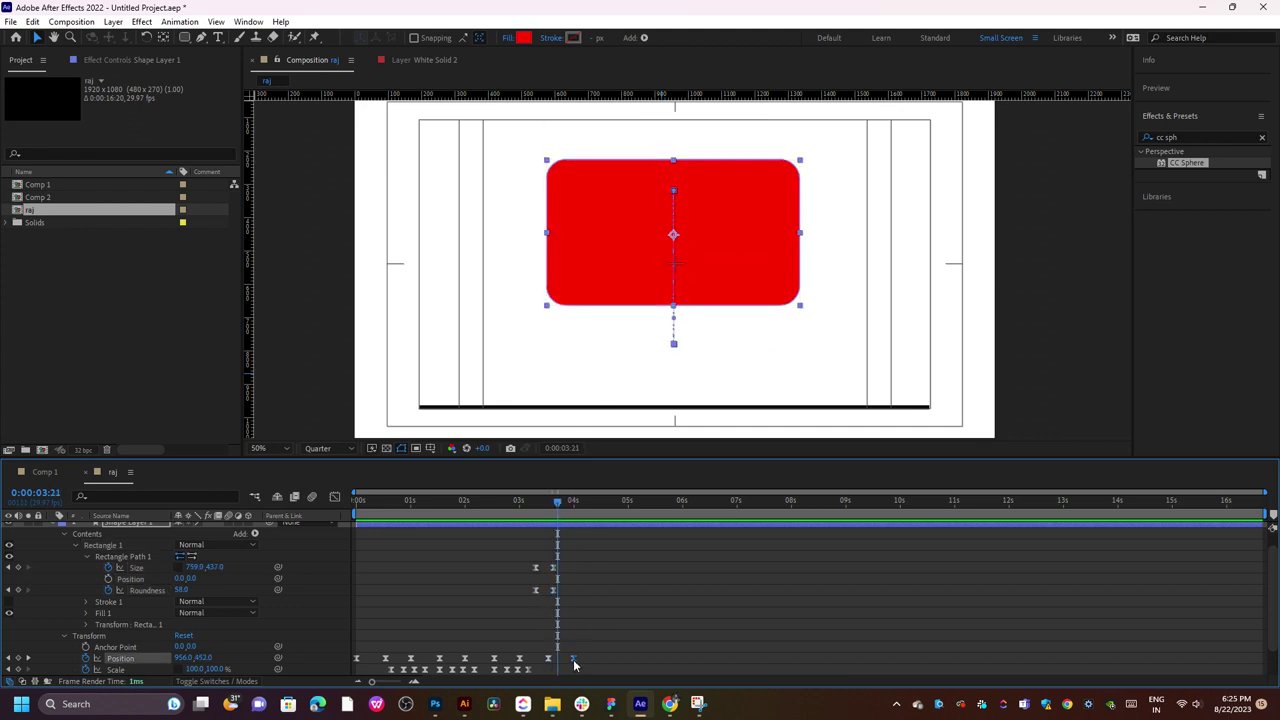
{"action": "key", "text": "Delete"}
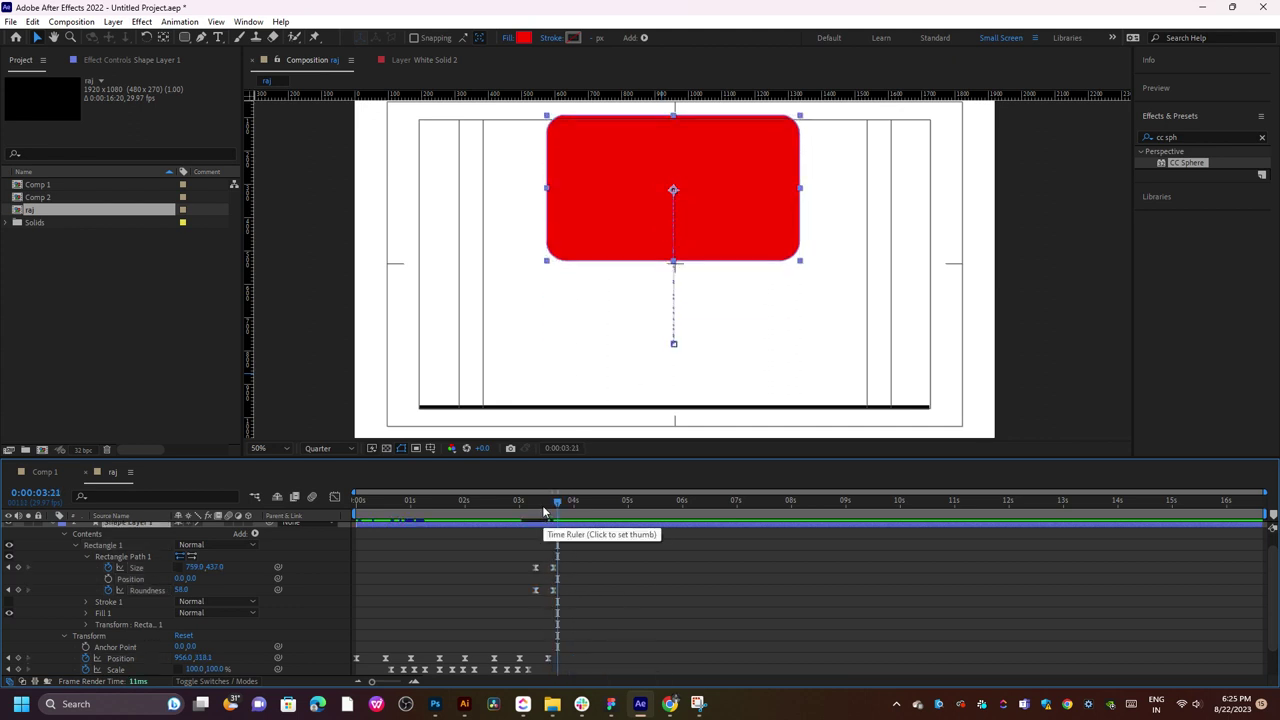
{"action": "mouse_move", "coordinate": [544, 512]}
{"action": "left_mouse_down"}
{"action": "mouse_move", "coordinate": [585, 514]}
{"action": "mouse_move", "coordinate": [549, 508]}
{"action": "left_mouse_up"}
{"action": "left_click", "coordinate": [557, 506]}
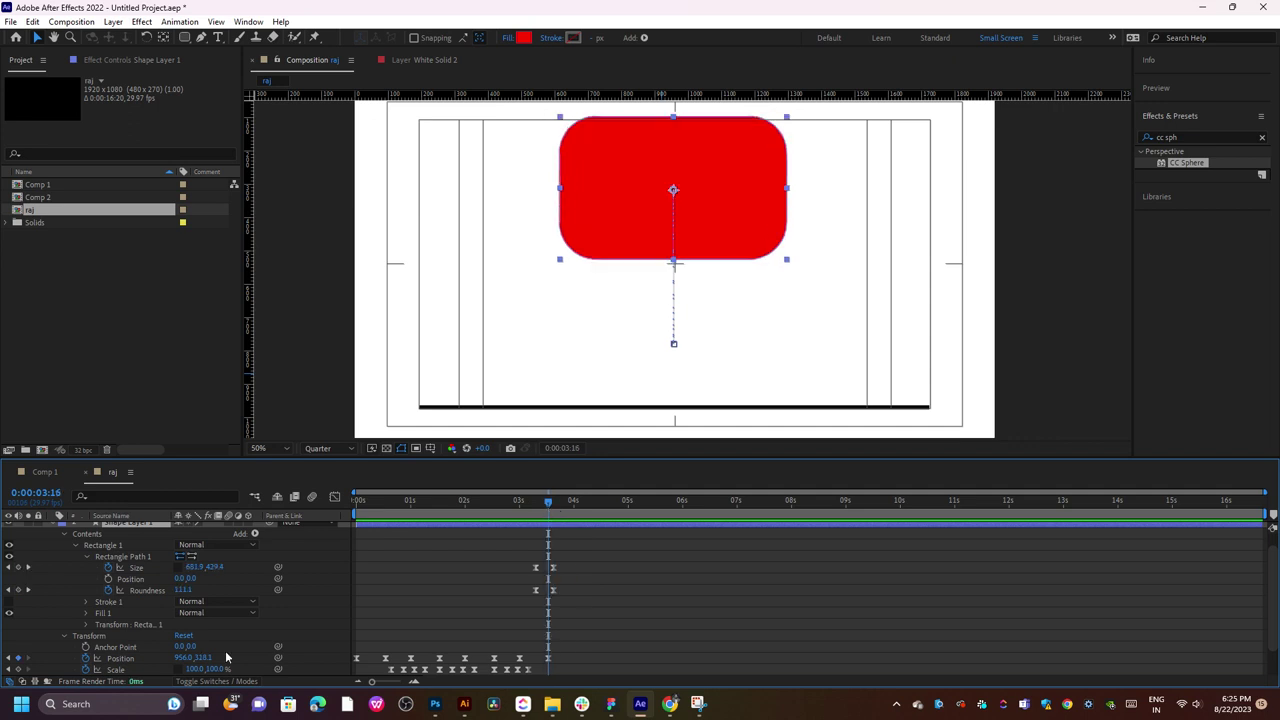
- Key the card's Position and Scale at 3:26, lowering it there and raising it at 4:07
{"action": "scroll", "coordinate": [225, 650], "scroll_direction": "down", "scroll_amount": 2}
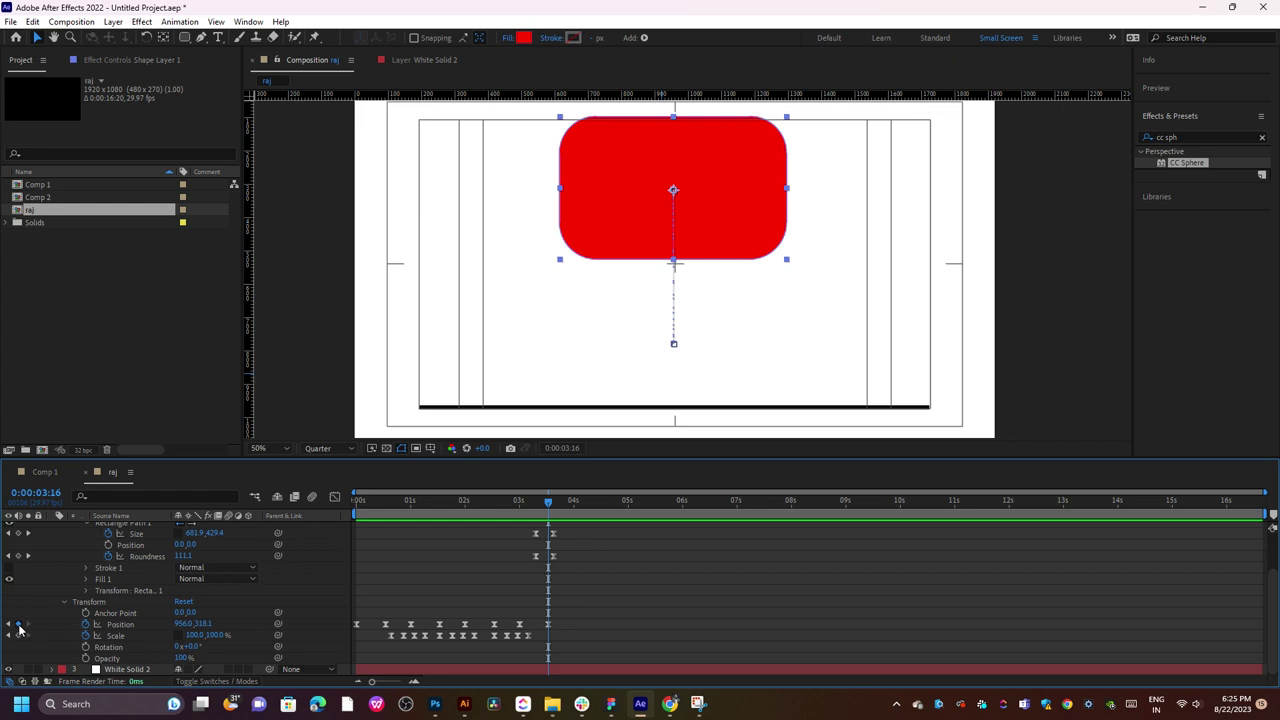
{"action": "left_click_drag", "start_coordinate": [554, 500], "coordinate": [567, 504]}
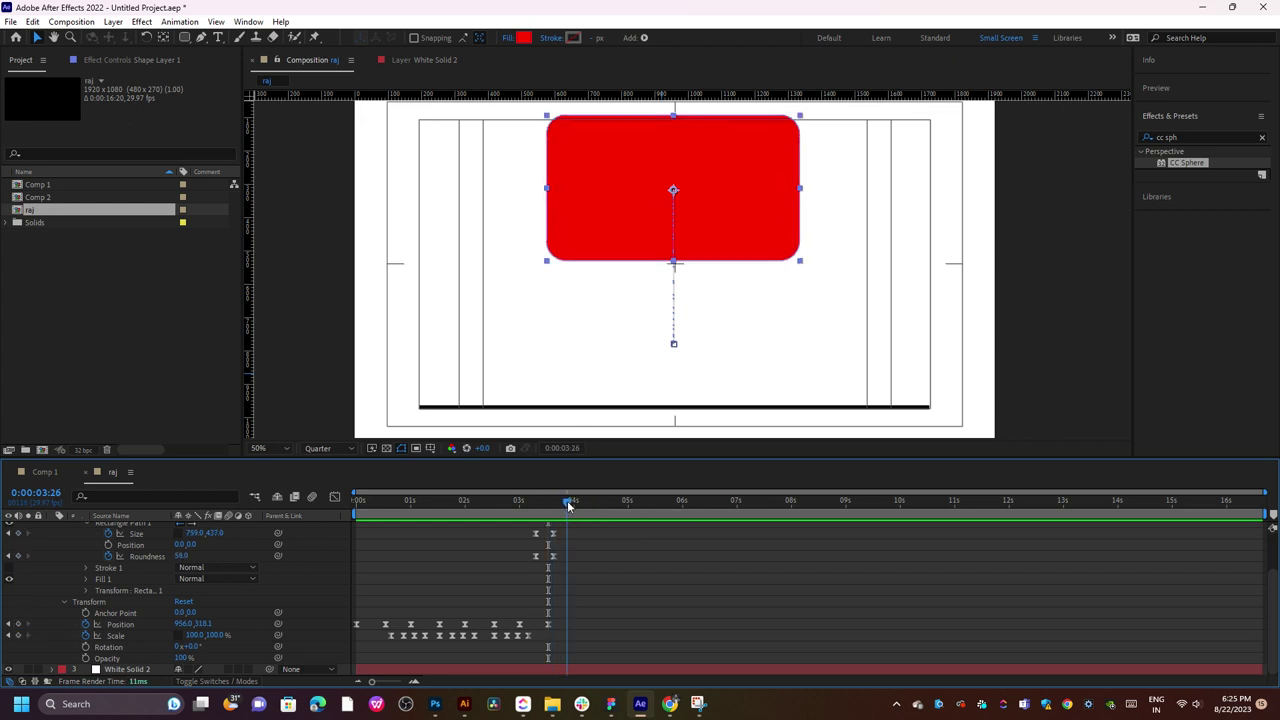
{"action": "left_click", "coordinate": [18, 624]}
{"action": "left_click", "coordinate": [18, 636]}
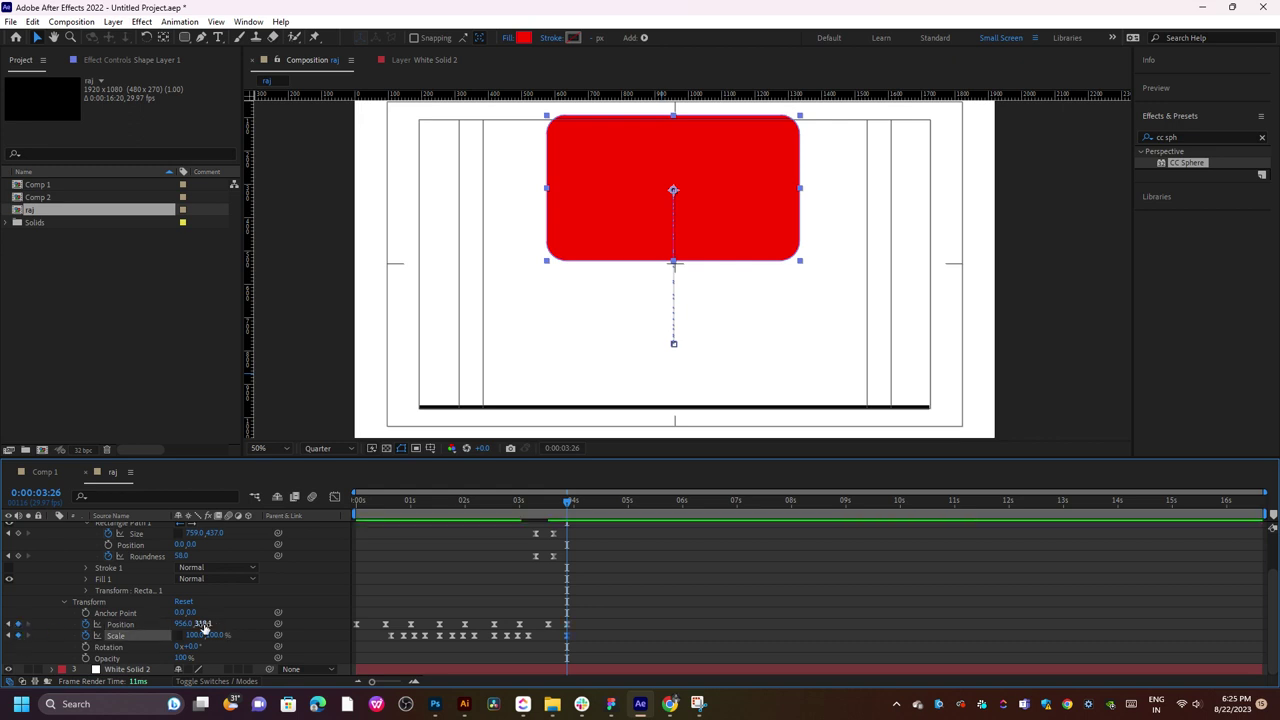
{"action": "left_click_drag", "start_coordinate": [203, 626], "coordinate": [245, 624]}
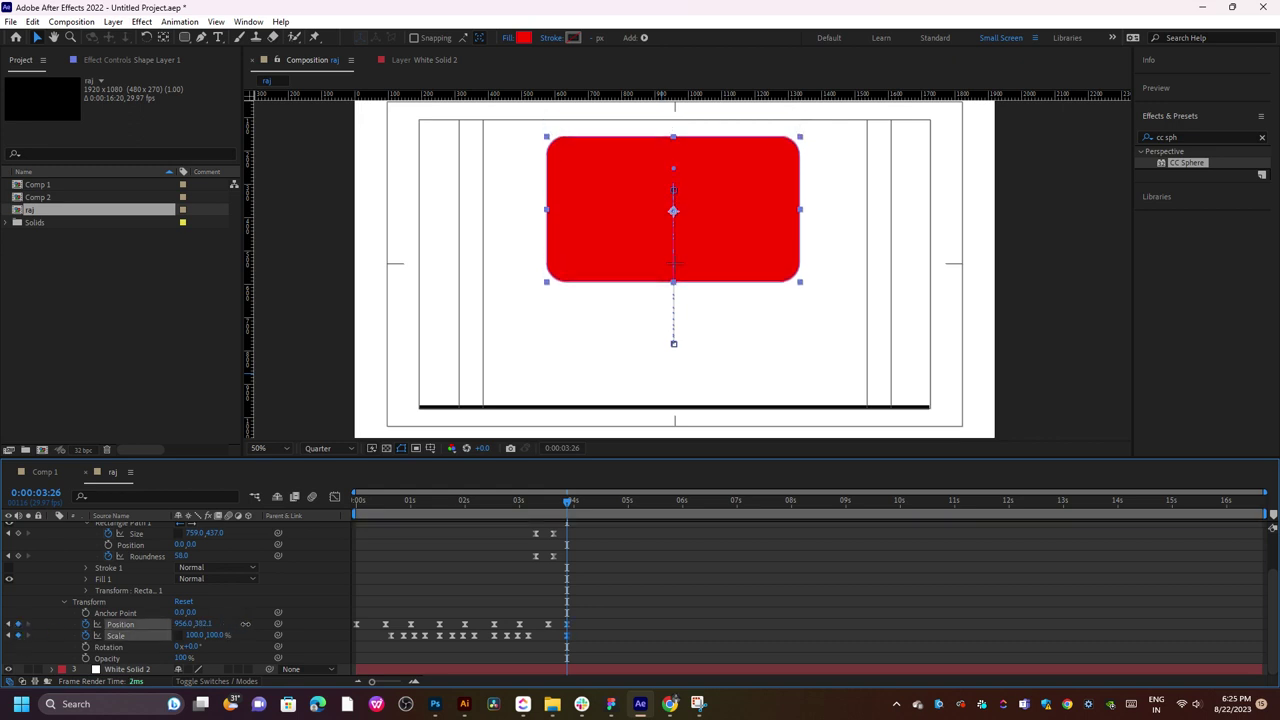
{"action": "left_click", "coordinate": [586, 501]}
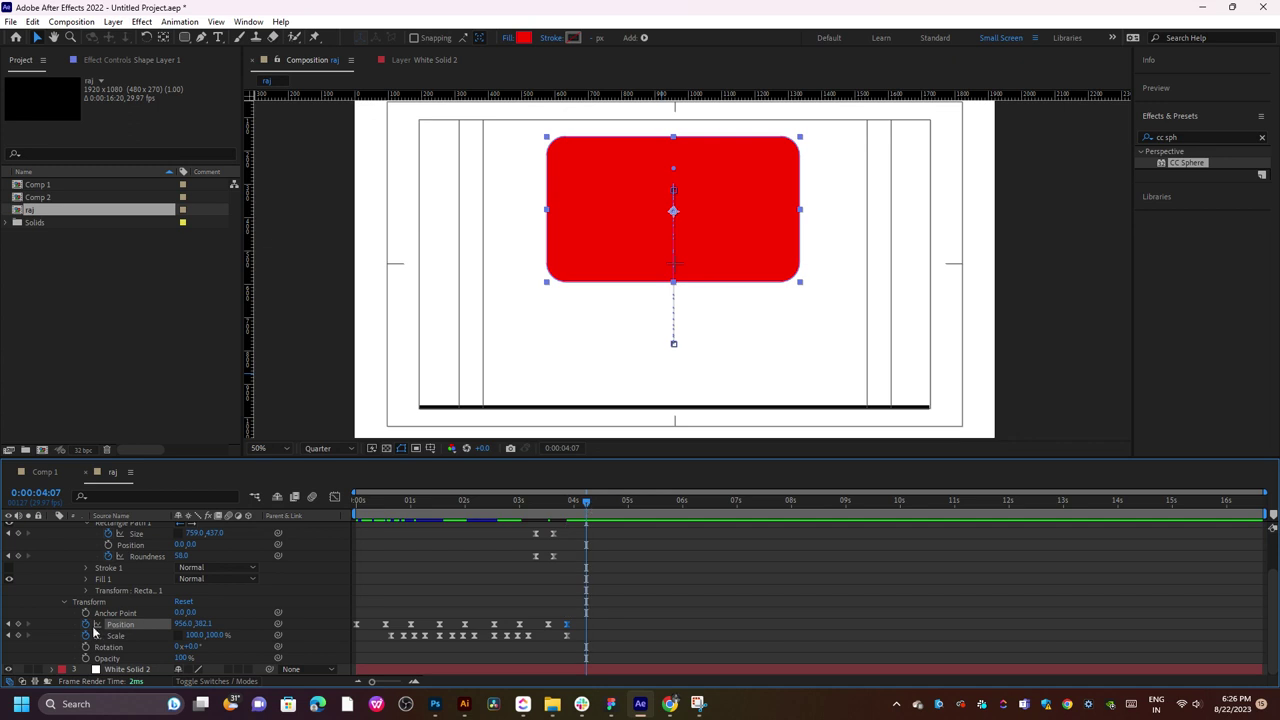
{"action": "left_click_drag", "start_coordinate": [176, 625], "coordinate": [156, 622]}
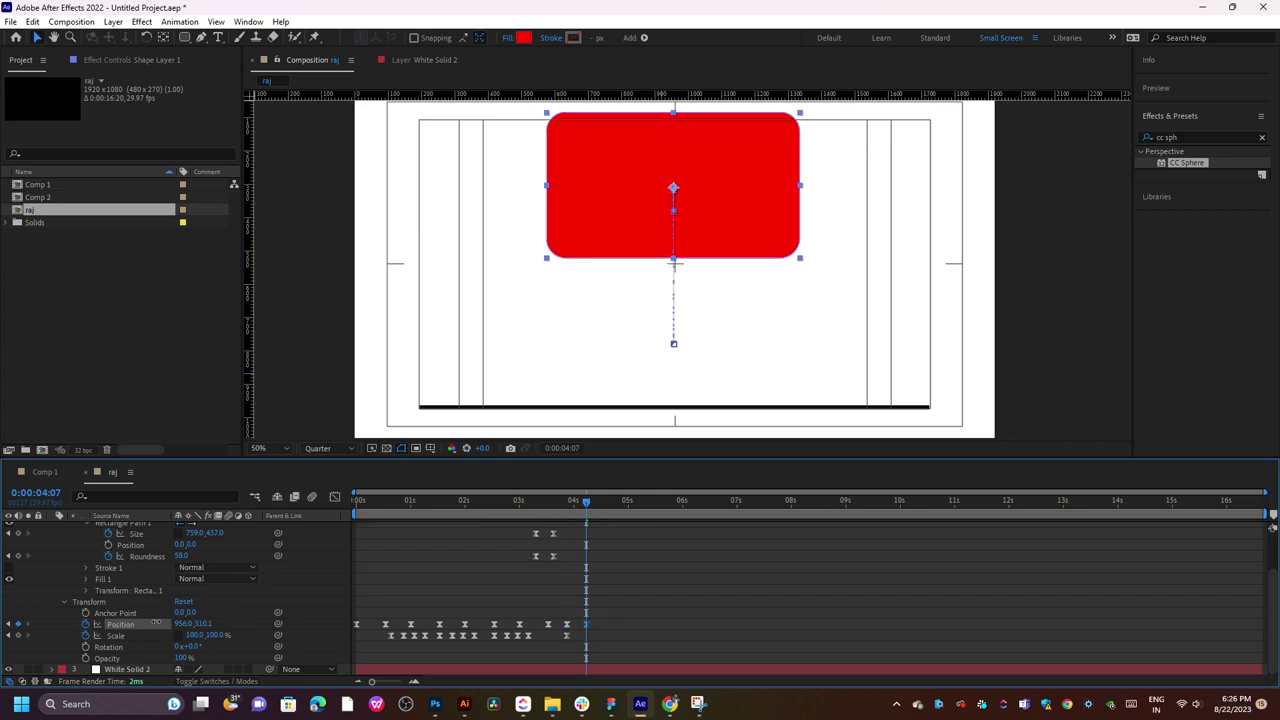
{"action": "left_click", "coordinate": [566, 510]}
{"action": "left_click_drag", "start_coordinate": [200, 623], "coordinate": [682, 567]}
- Preview from 2:23, then key a lower card position at 4:16 and a higher one at 4:23
{"action": "left_click_drag", "start_coordinate": [564, 499], "coordinate": [537, 501]}
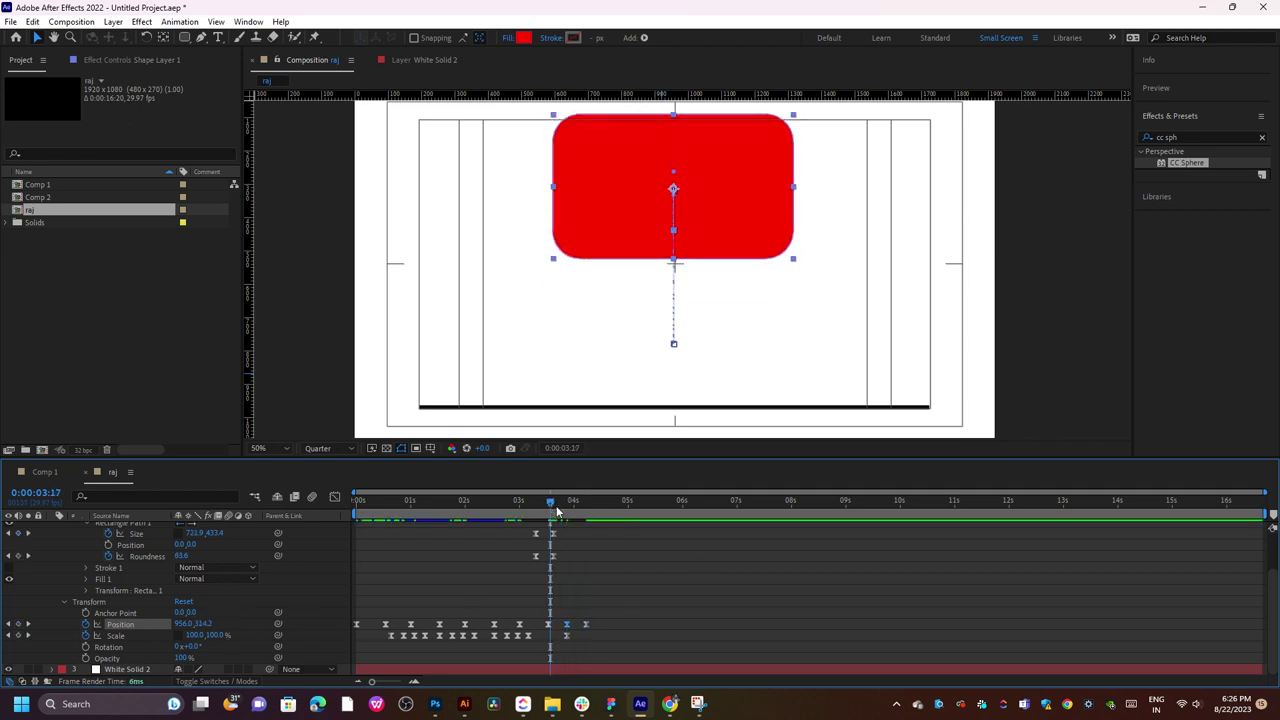
{"action": "left_click", "coordinate": [509, 501]}
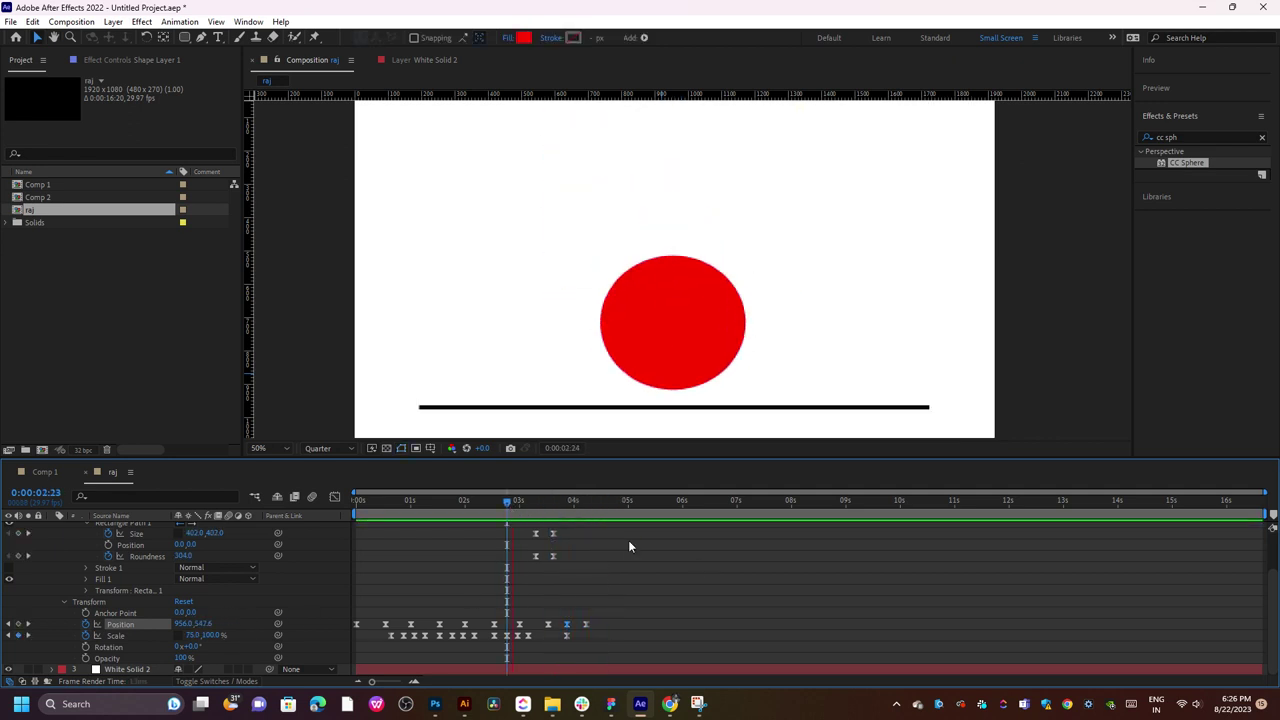
{"action": "key", "text": "space"}
{"action": "key", "text": "space"}
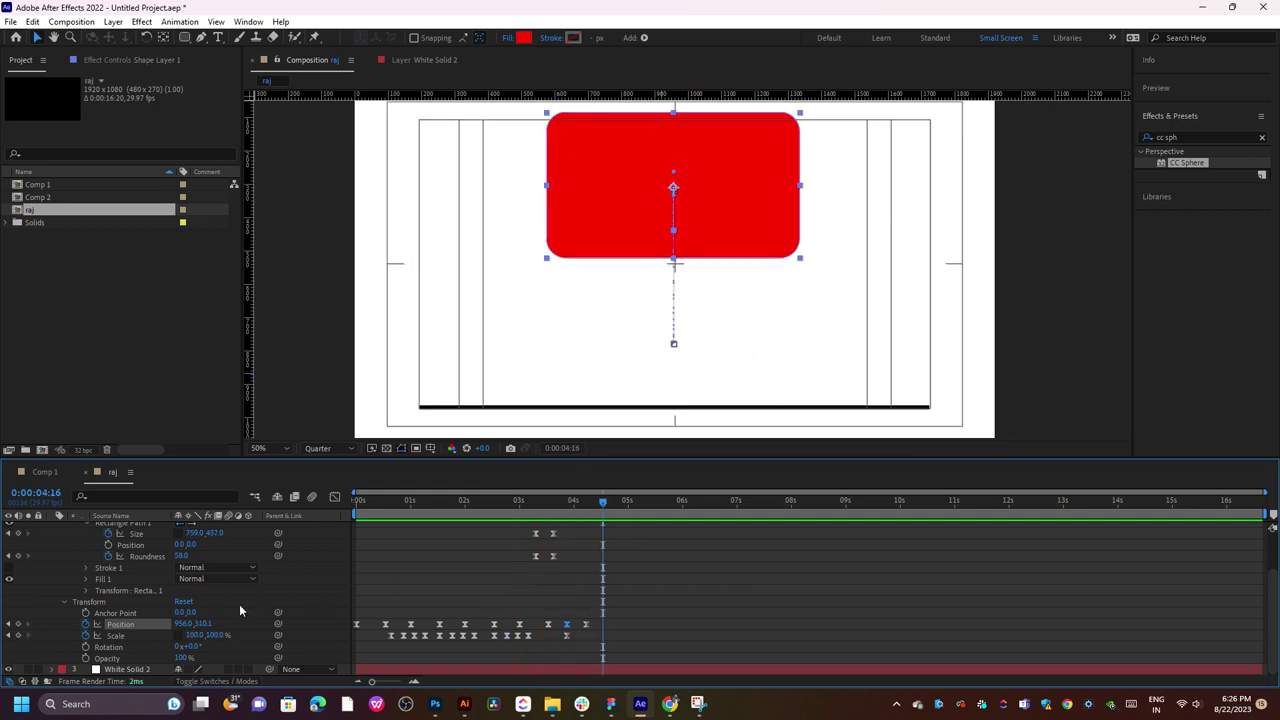
{"action": "left_click_drag", "start_coordinate": [205, 623], "coordinate": [253, 623]}
{"action": "left_click_drag", "start_coordinate": [609, 500], "coordinate": [615, 500]}
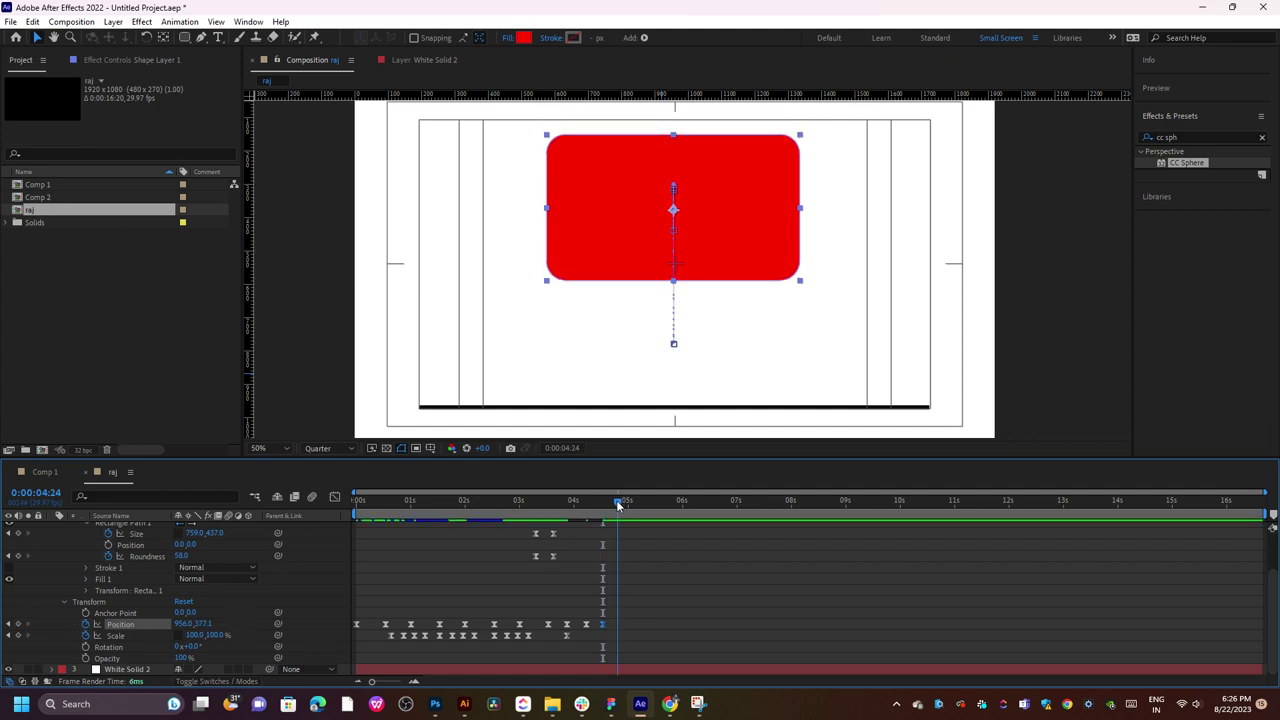
{"action": "left_click_drag", "start_coordinate": [201, 623], "coordinate": [181, 624]}
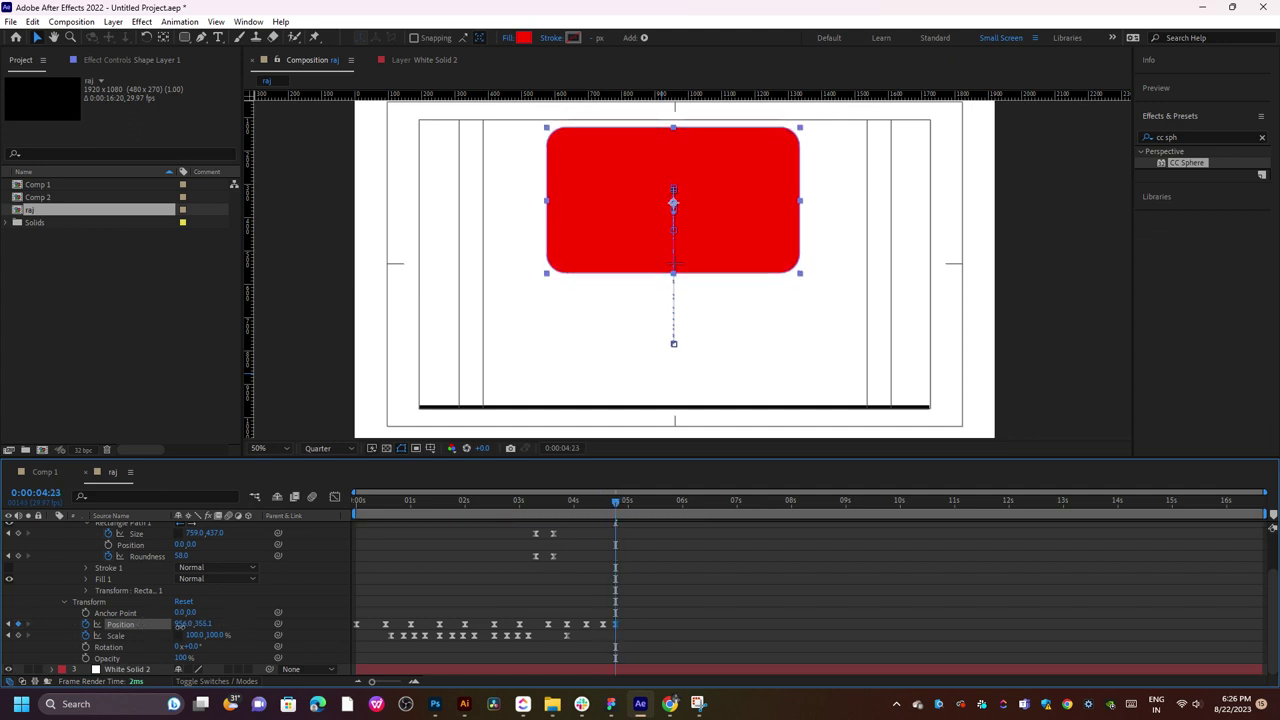
- Preview the whole animation from the start, then scrub to just past four seconds
{"action": "left_click_drag", "start_coordinate": [615, 500], "coordinate": [527, 500]}
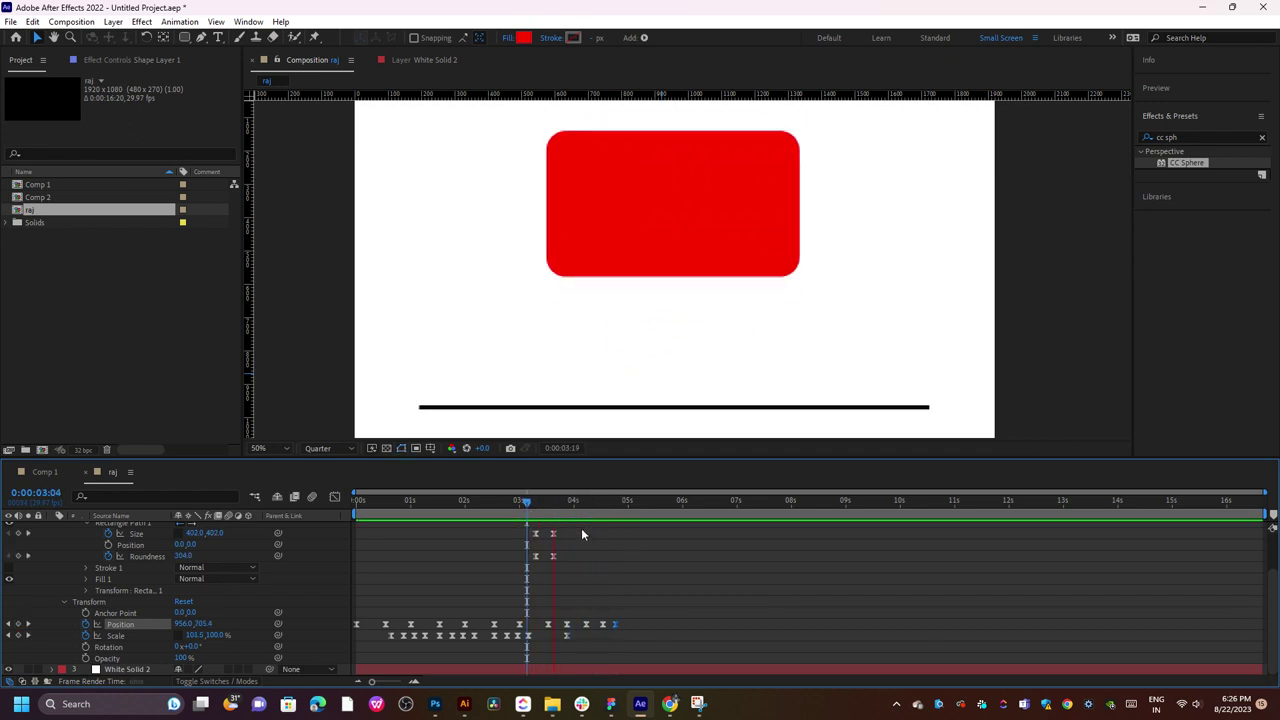
{"action": "left_click_drag", "start_coordinate": [438, 500], "coordinate": [279, 511]}
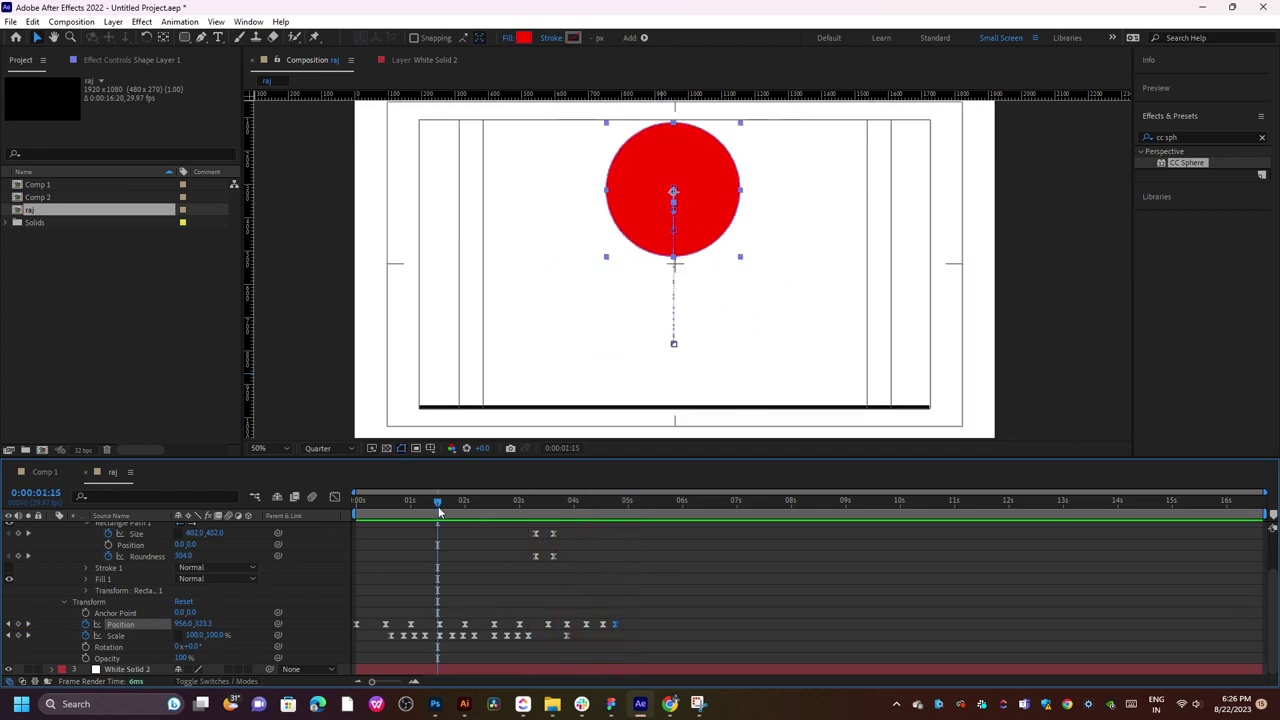
{"action": "key", "text": "space"}
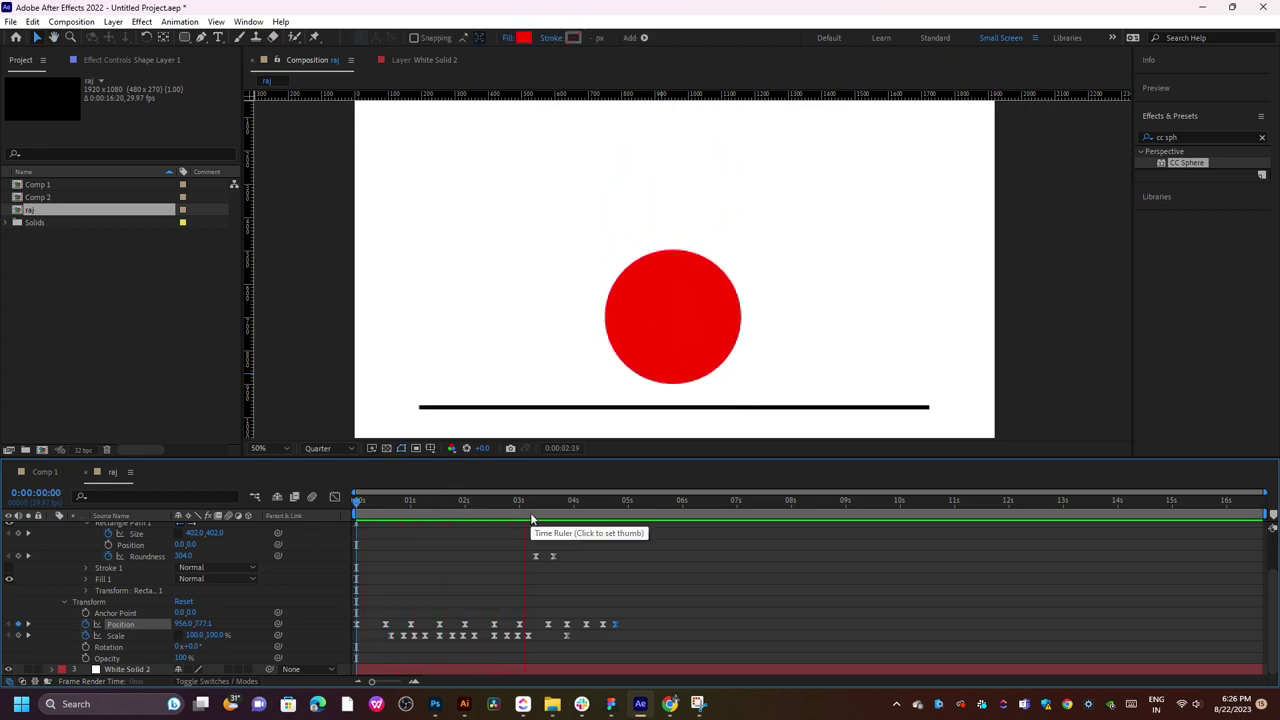
{"action": "left_click", "coordinate": [535, 506]}
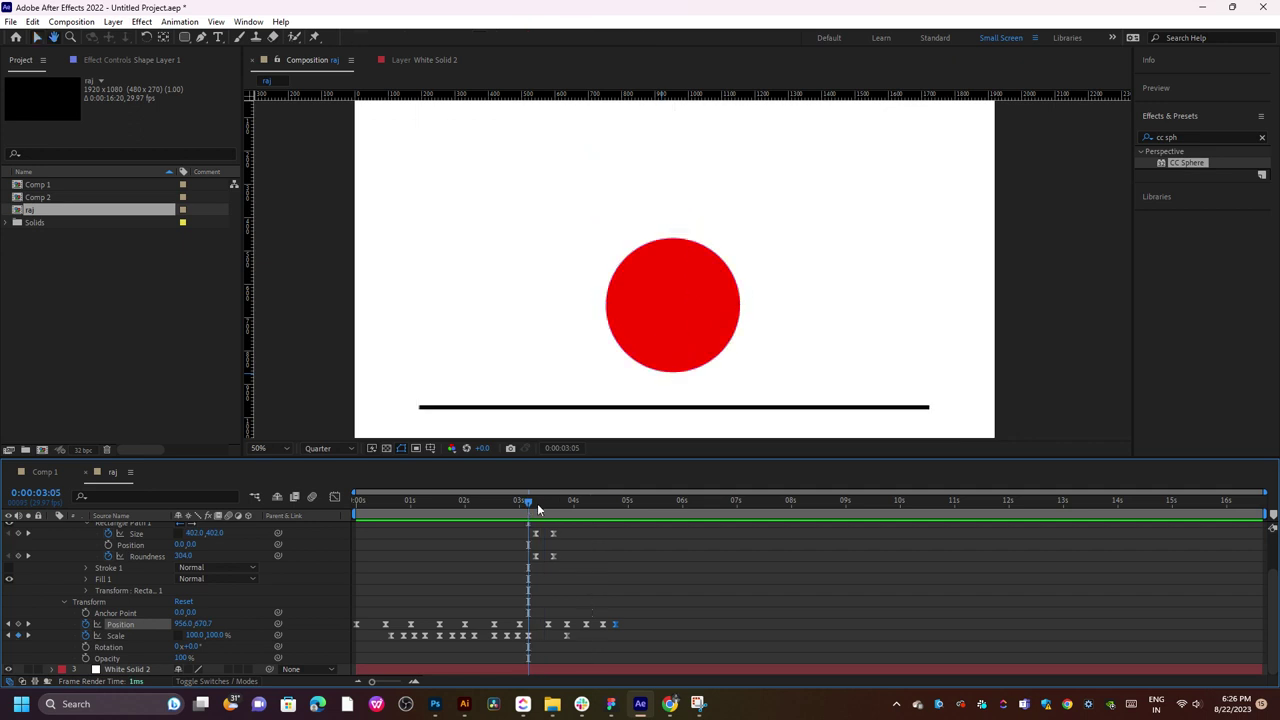
{"action": "left_click_drag", "start_coordinate": [537, 503], "coordinate": [450, 505]}
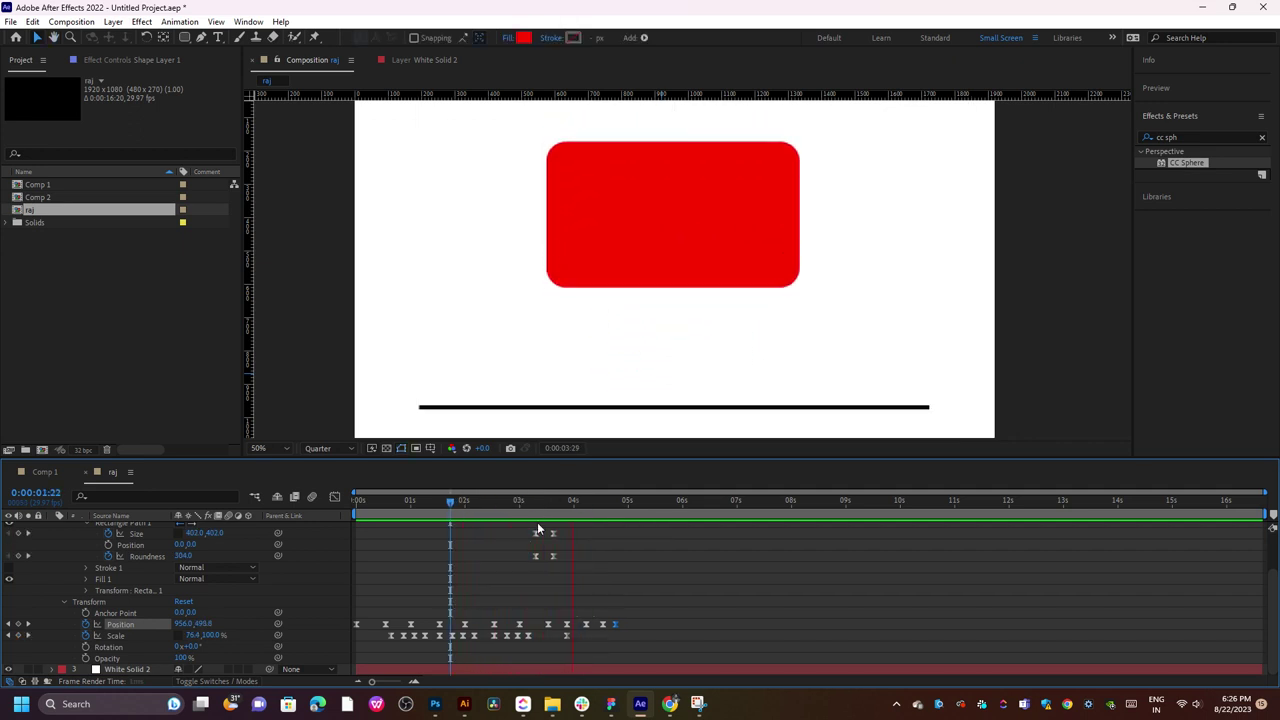
{"action": "left_click", "coordinate": [557, 503]}
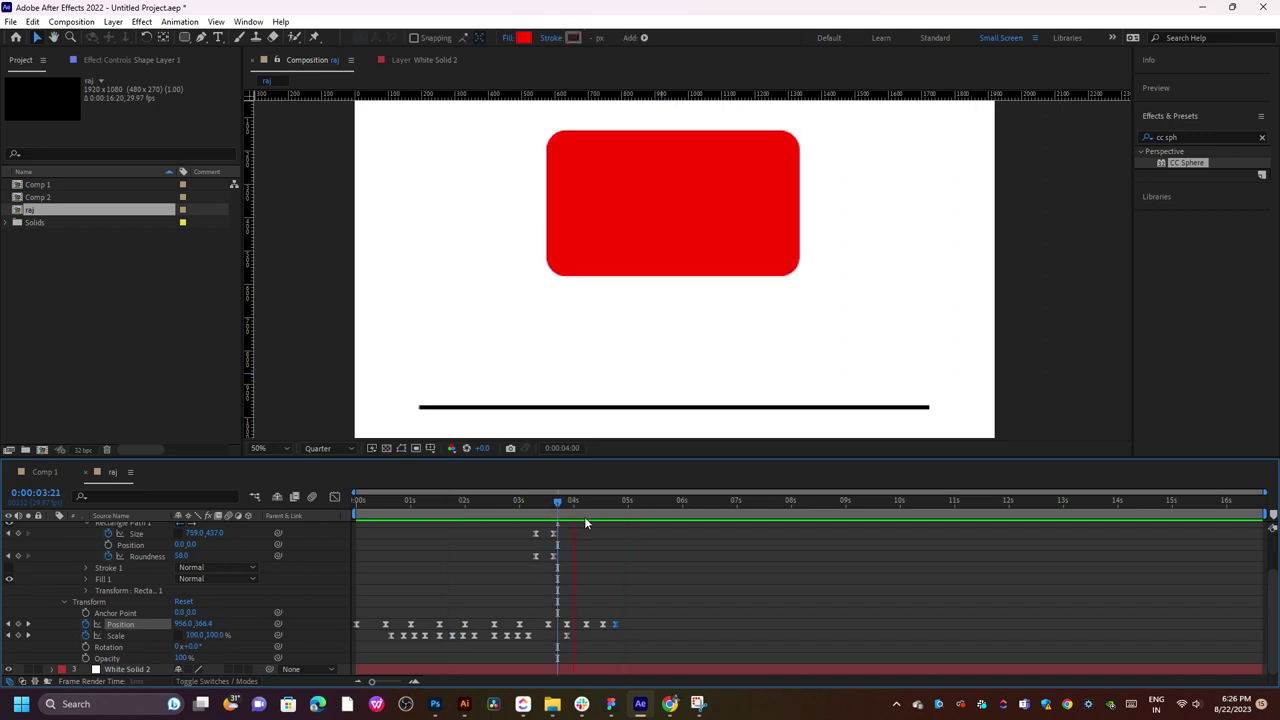
{"action": "left_click_drag", "start_coordinate": [576, 503], "coordinate": [583, 503]}
{"action": "scroll", "coordinate": [593, 568], "scroll_direction": "up", "scroll_amount": 2}
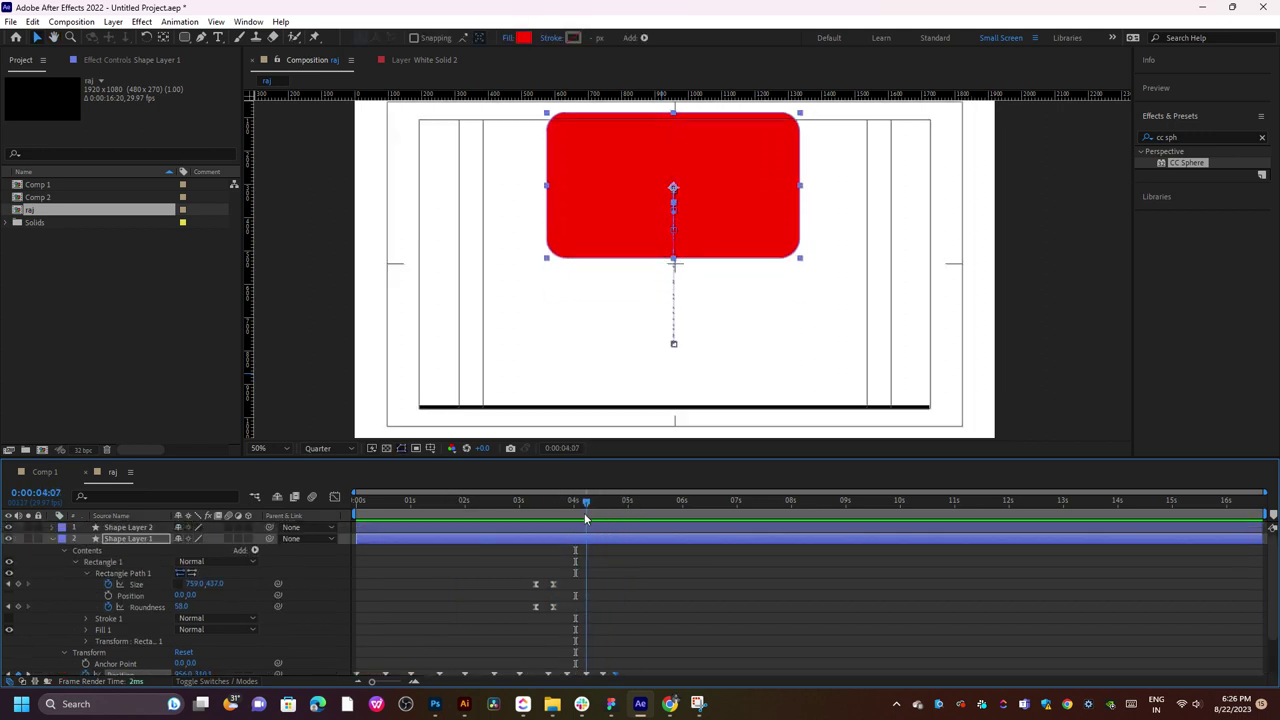
- Collapse the red card layer's properties and rename it 'card'
{"action": "left_click", "coordinate": [616, 575]}
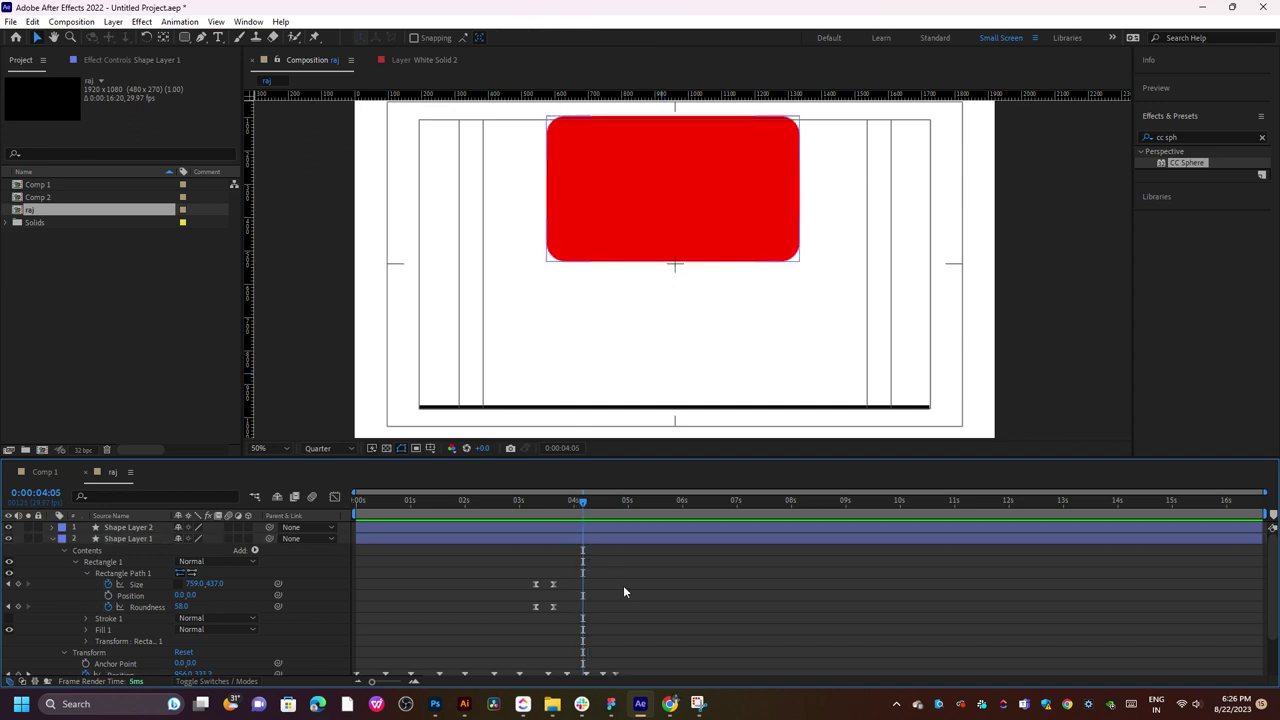
{"action": "left_click", "coordinate": [64, 551]}
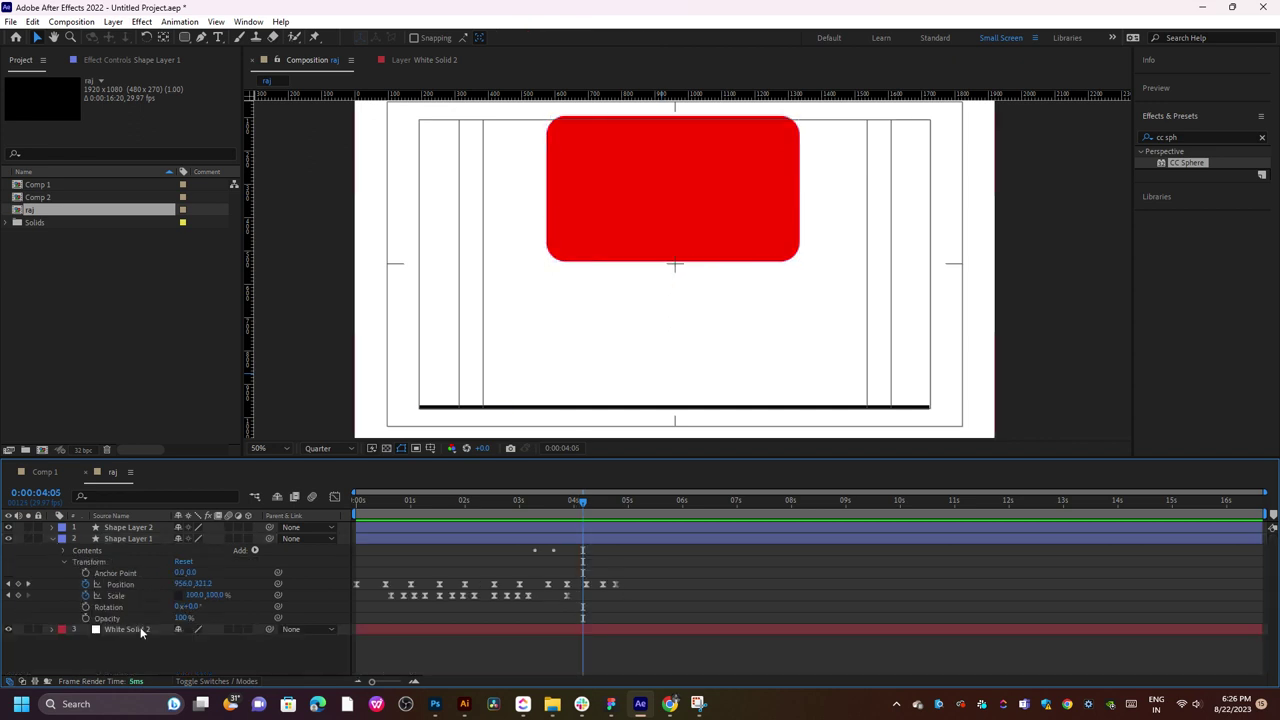
{"action": "left_click", "coordinate": [52, 538]}
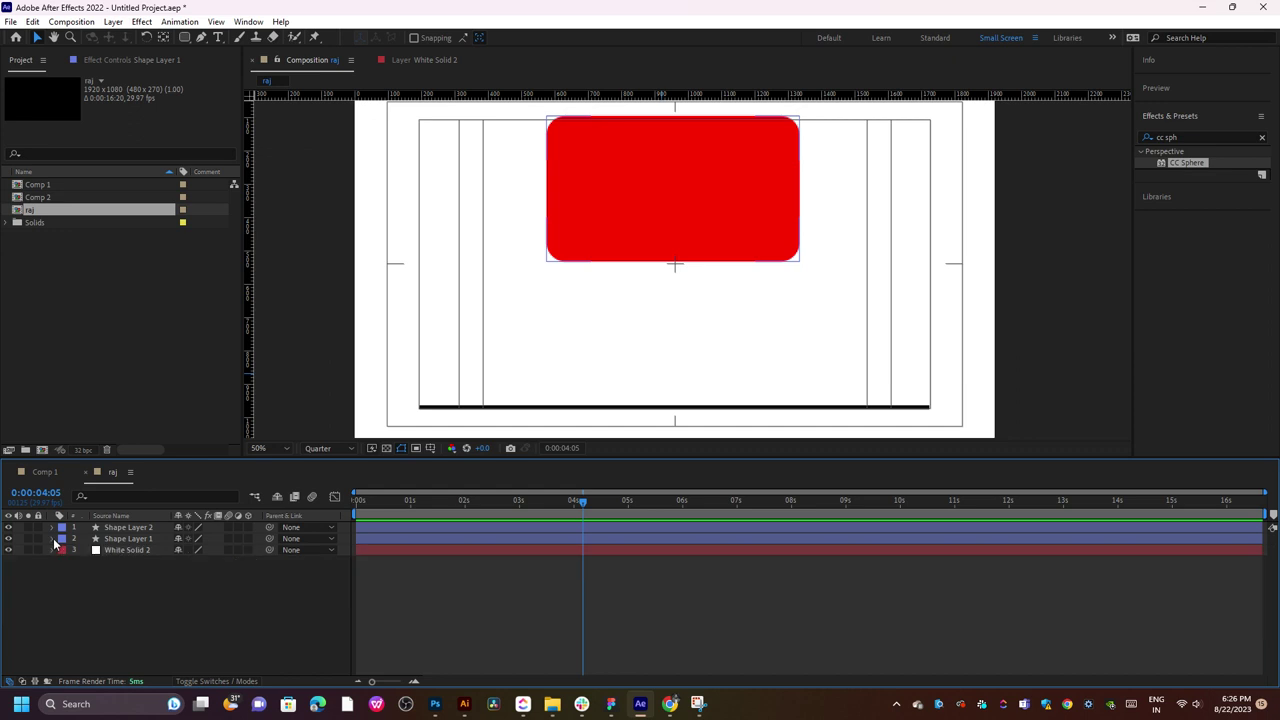
{"action": "left_click", "coordinate": [127, 539]}
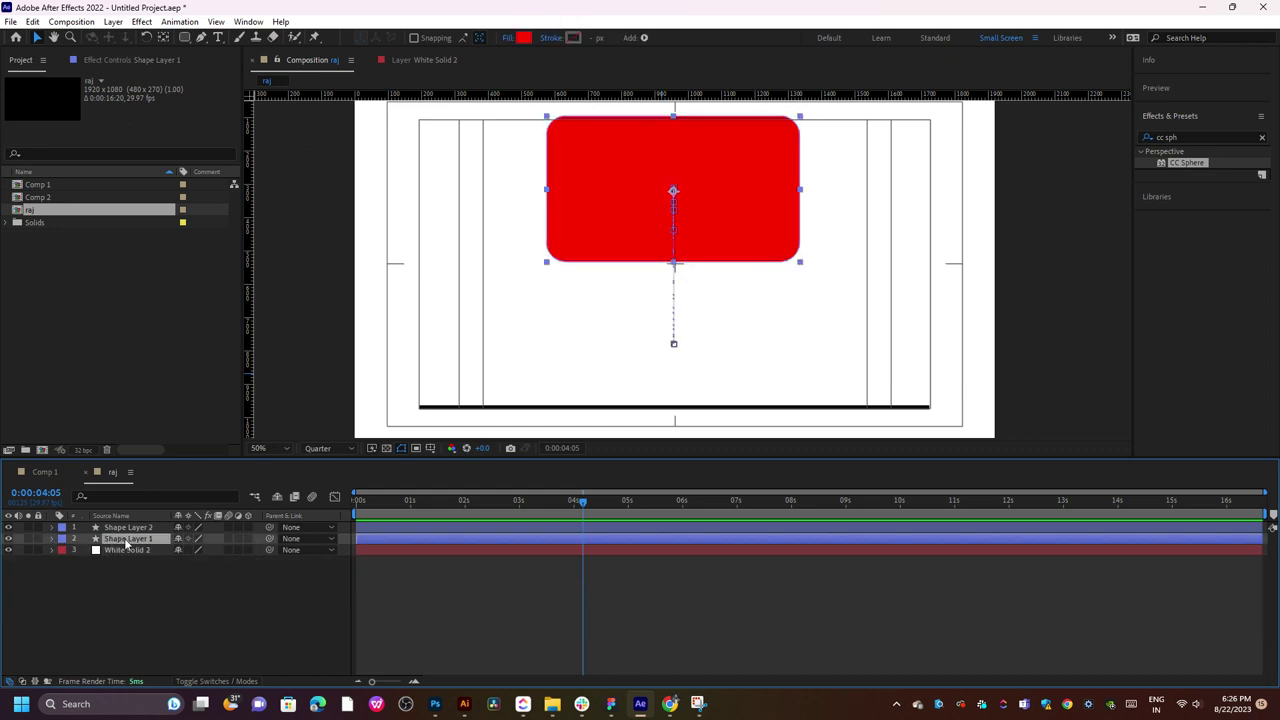
{"action": "key", "text": "Return"}
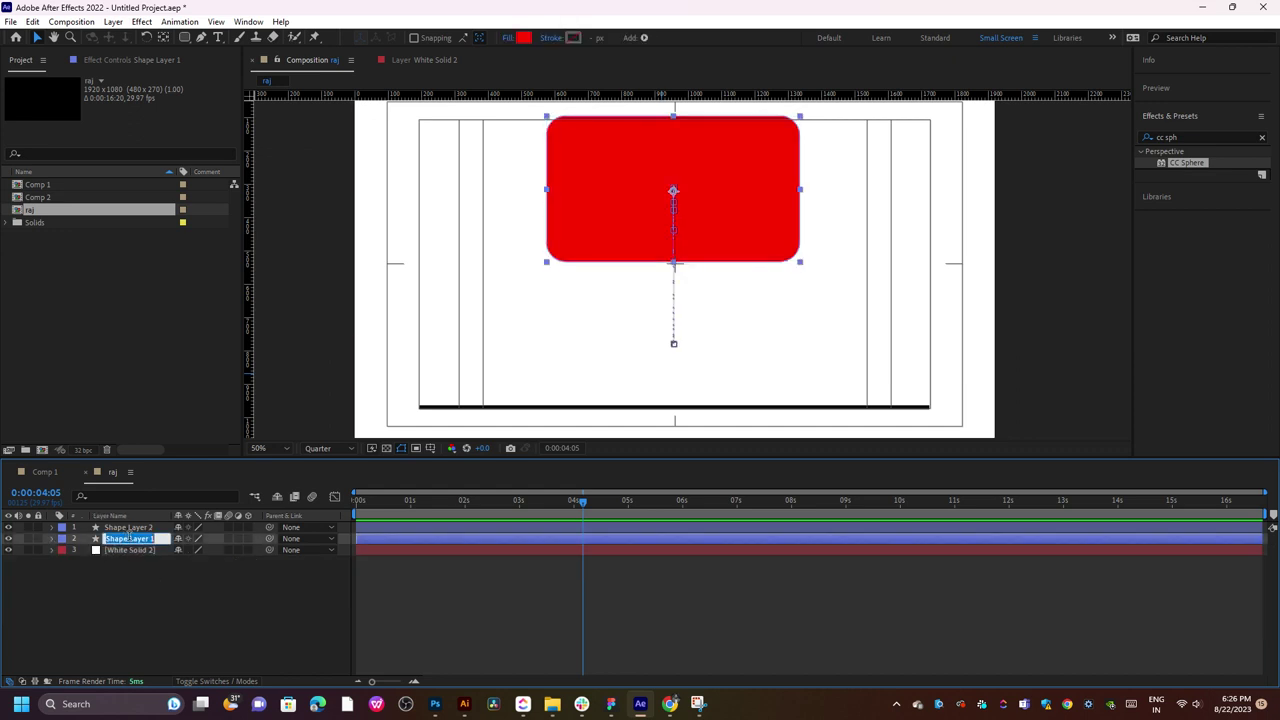
{"action": "type", "text": "card"}
{"action": "key", "text": "Return"}
- Rename the black line layer to 'line'
{"action": "right_click", "coordinate": [130, 540]}
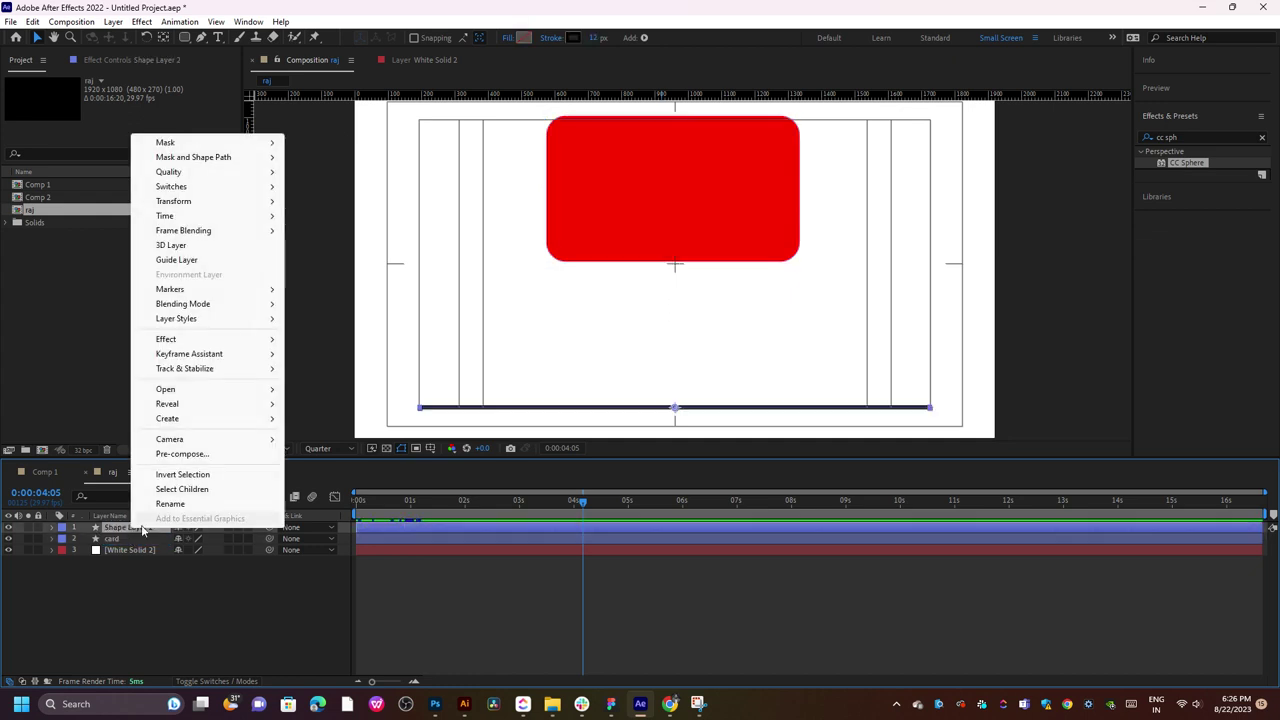
{"action": "left_click", "coordinate": [112, 528]}
{"action": "key", "text": "Return"}
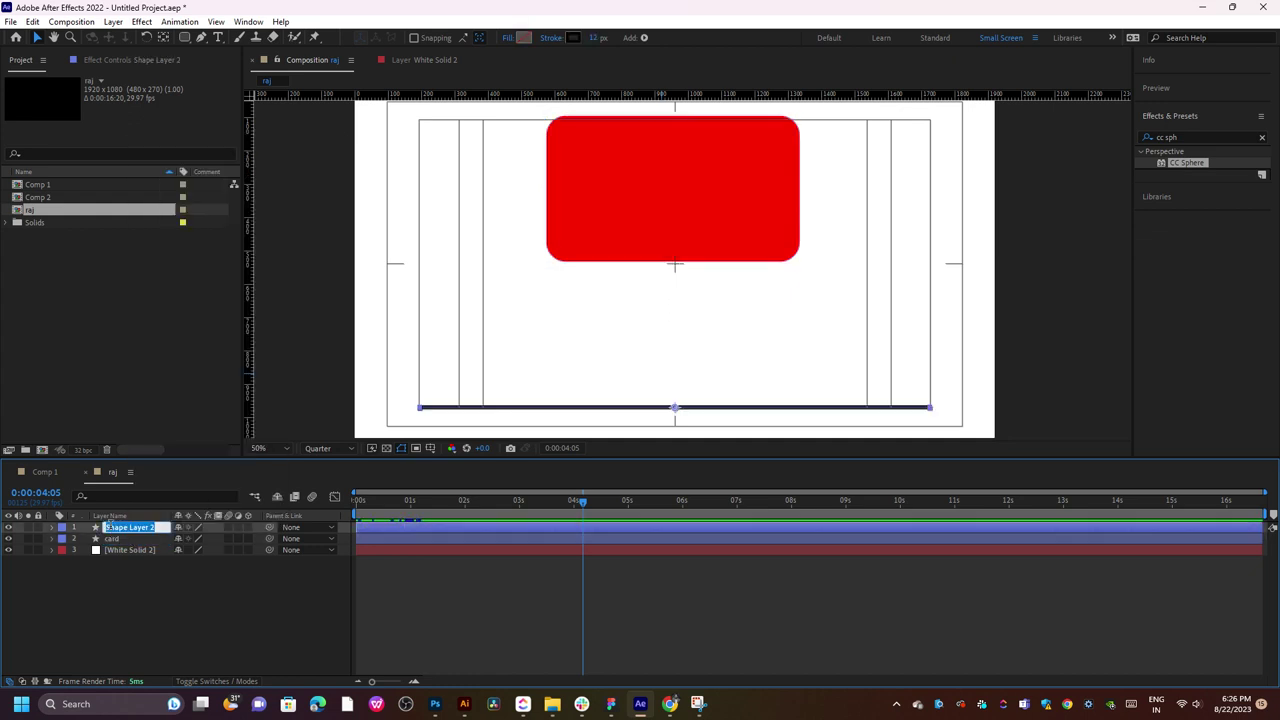
{"action": "type", "text": "line"}
{"action": "key", "text": "Return"}
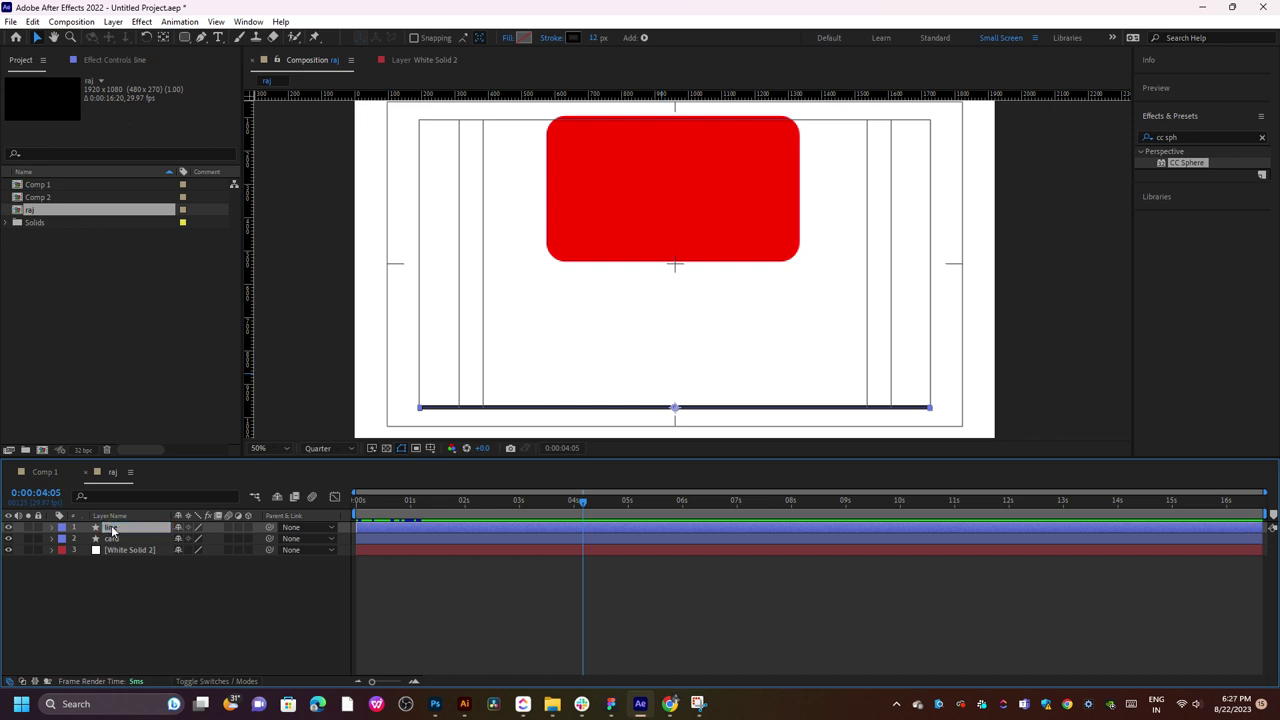
{"action": "left_click", "coordinate": [170, 577]}
{"action": "left_click", "coordinate": [111, 538]}
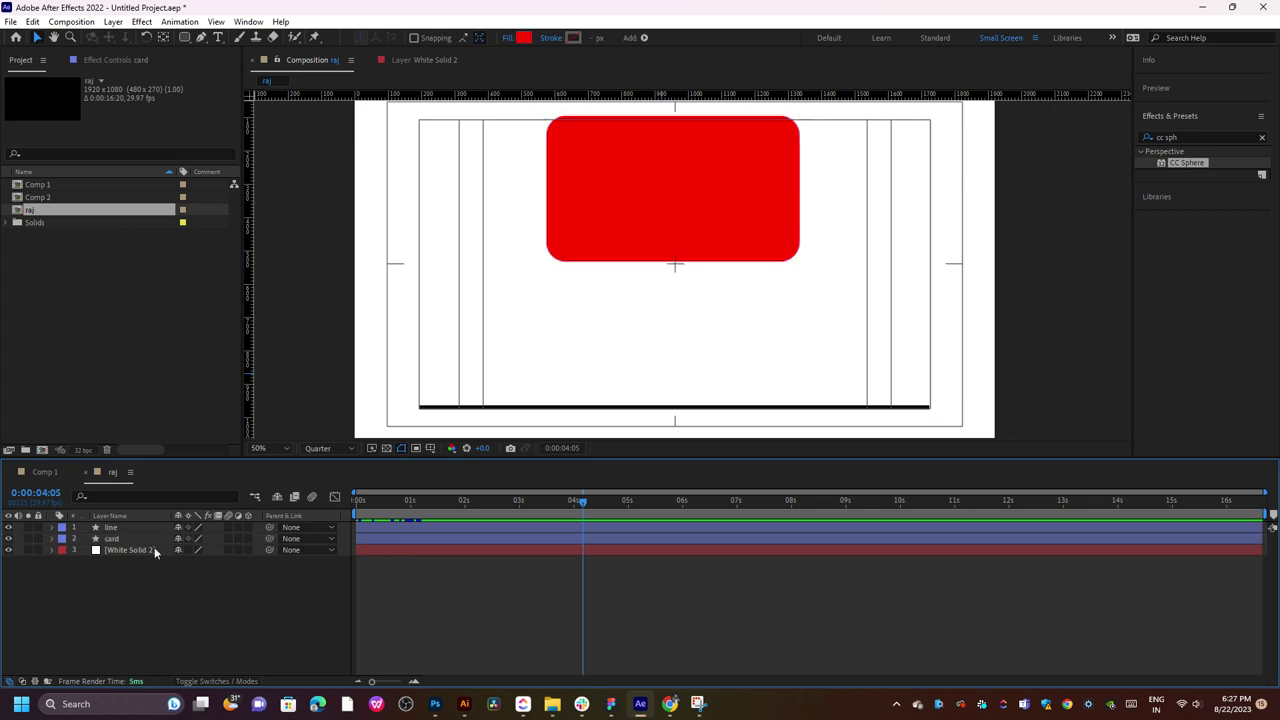
- Zoom the composition view to 100% and pan so the whole red card shows
{"action": "key", "text": "h"}
{"action": "left_click_drag", "start_coordinate": [646, 197], "coordinate": [656, 266]}
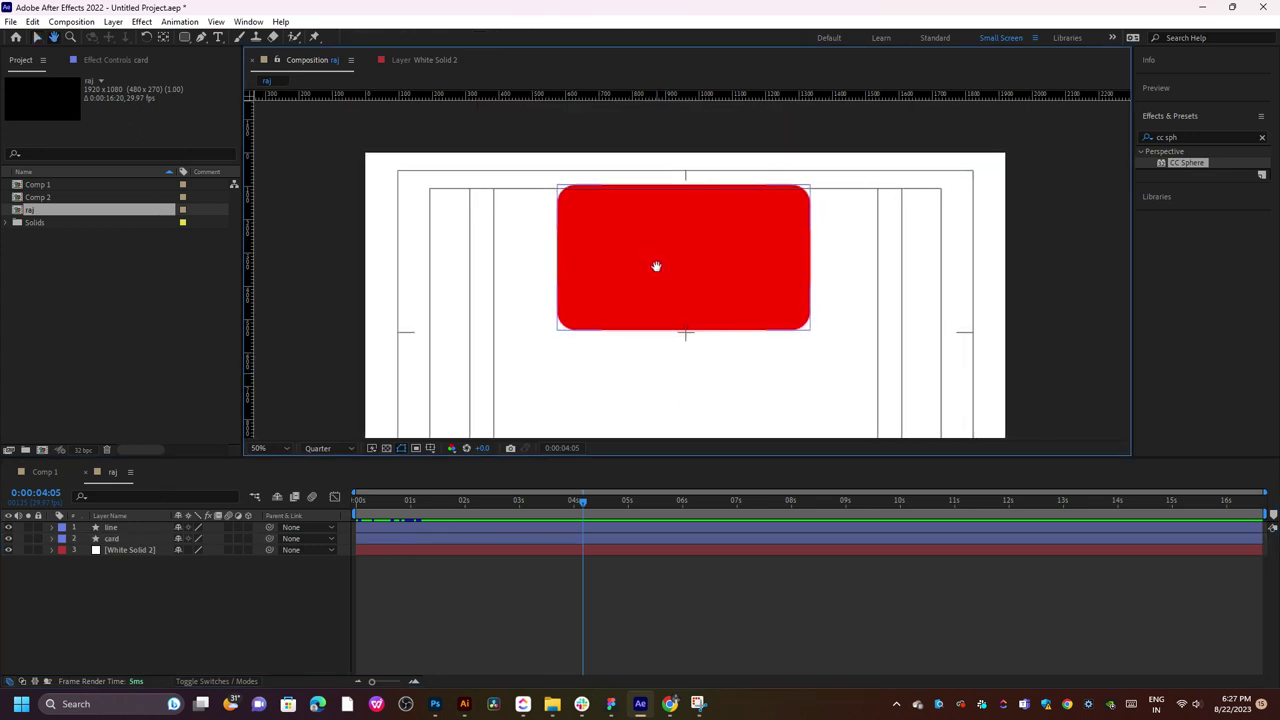
{"action": "scroll", "coordinate": [655, 254], "scroll_direction": "up", "scroll_amount": 1}
{"action": "mouse_move", "coordinate": [584, 507]}
{"action": "left_mouse_down"}
{"action": "mouse_move", "coordinate": [535, 504]}
{"action": "mouse_move", "coordinate": [615, 498]}
{"action": "left_mouse_up"}
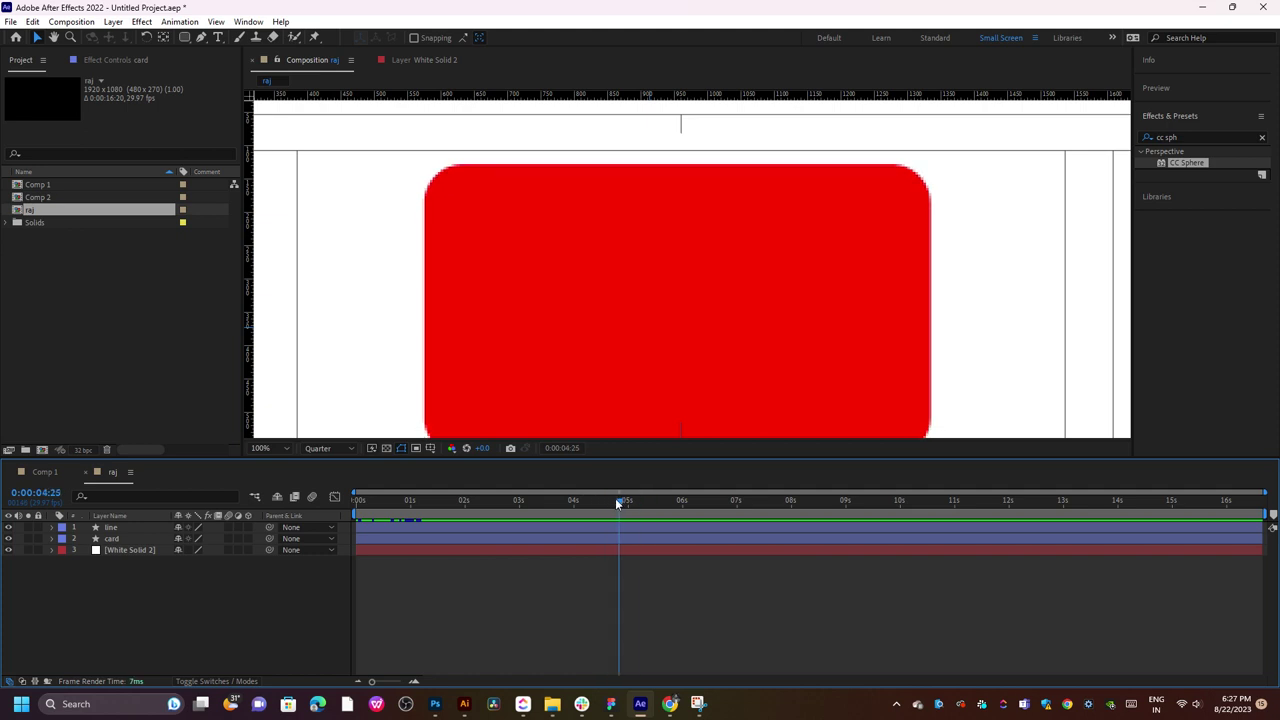
{"action": "key", "text": "h"}
{"action": "left_click_drag", "start_coordinate": [566, 297], "coordinate": [638, 251]}
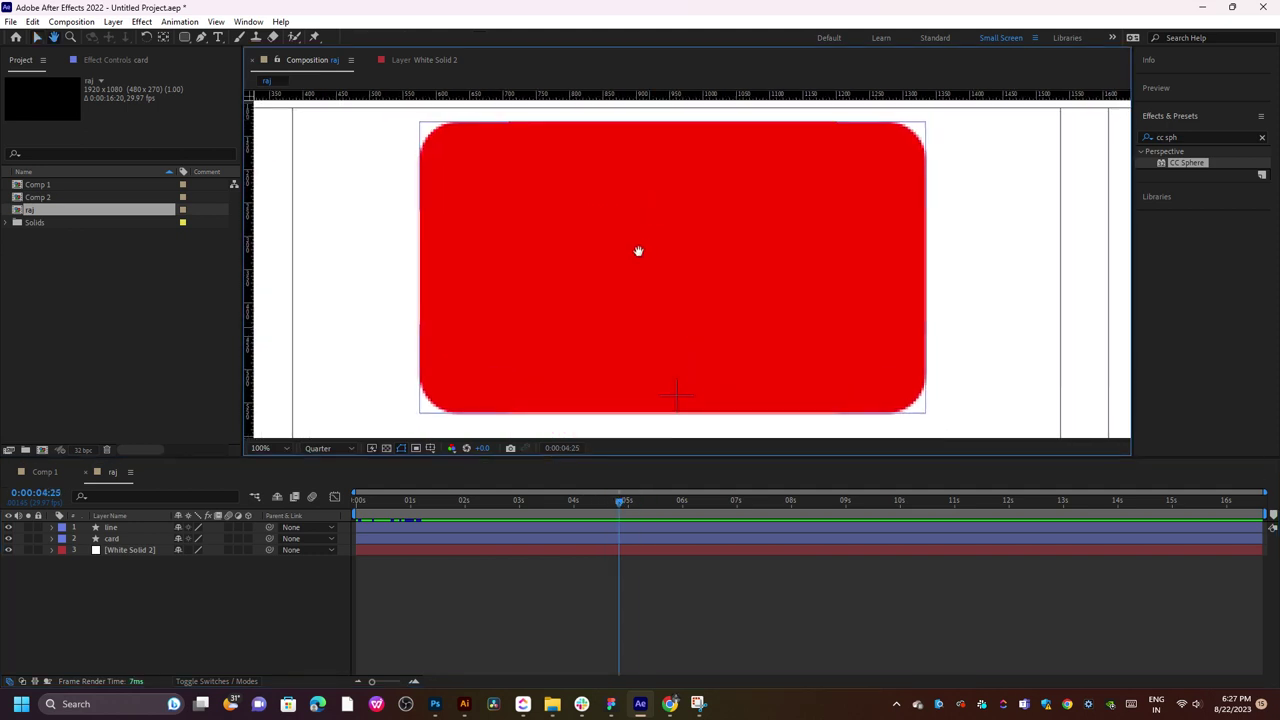
- Draw a circle on the card's upper left, nudge it up-left, then draw a wide lower bar
{"action": "left_click", "coordinate": [184, 37]}
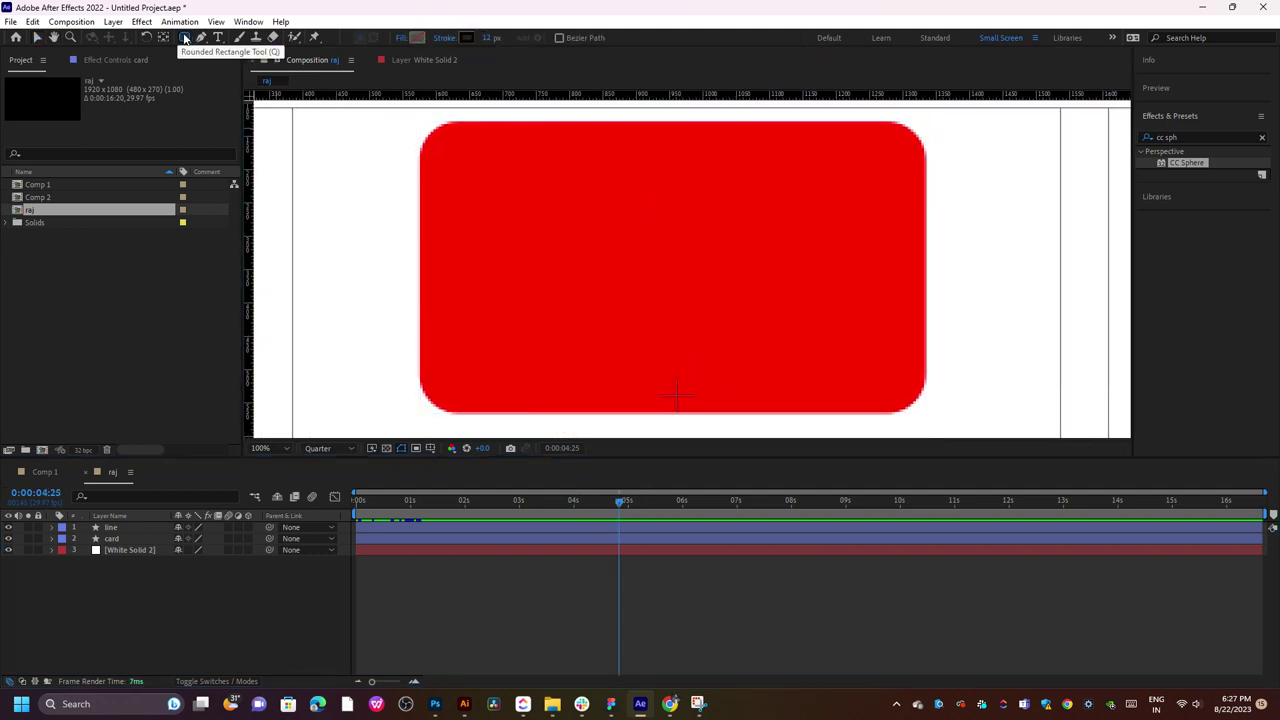
{"action": "key", "text": "q"}
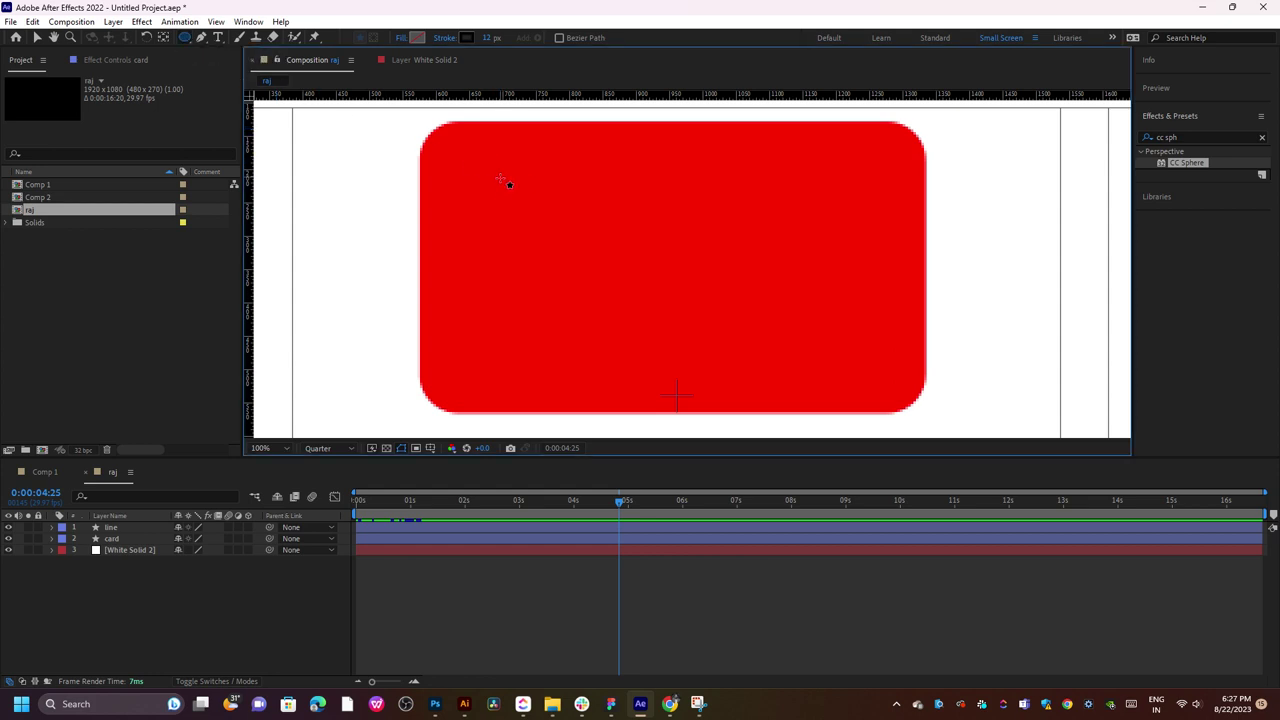
{"action": "mouse_move", "coordinate": [490, 184]}
{"action": "left_mouse_down"}
{"action": "mouse_move", "coordinate": [608, 300]}
{"action": "mouse_move", "coordinate": [627, 291]}
{"action": "left_mouse_up"}
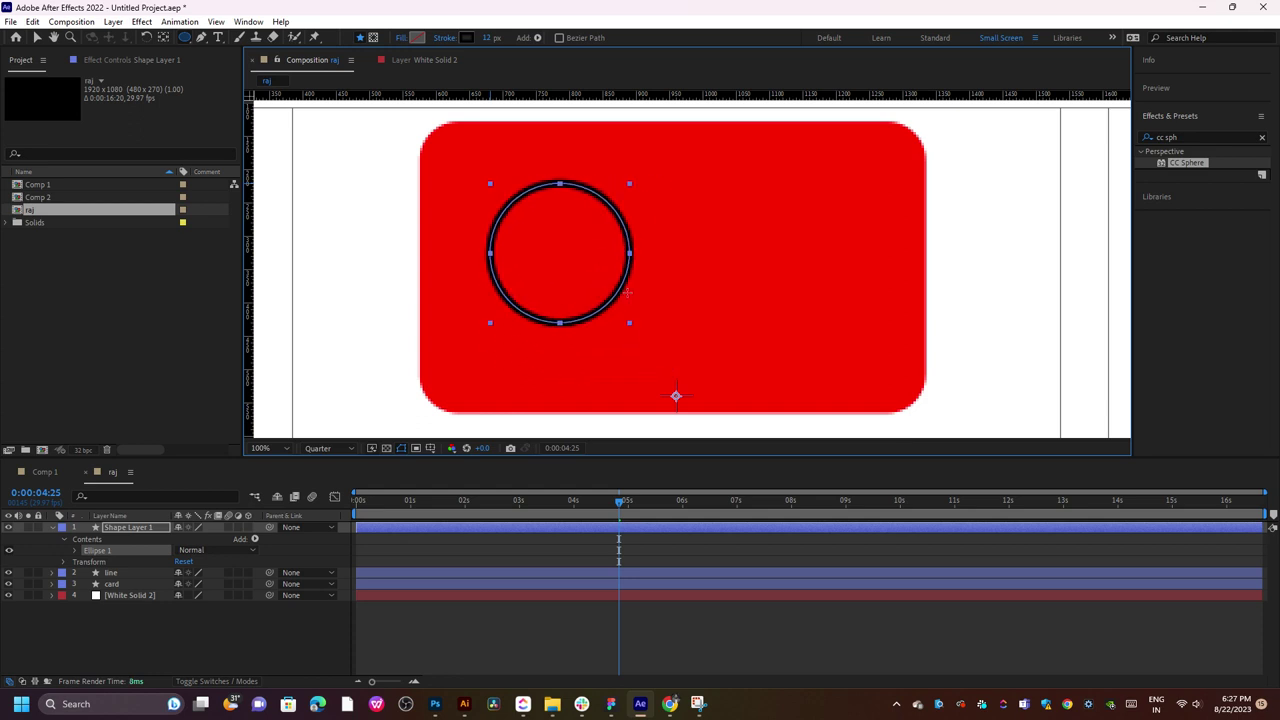
{"action": "key", "text": "v"}
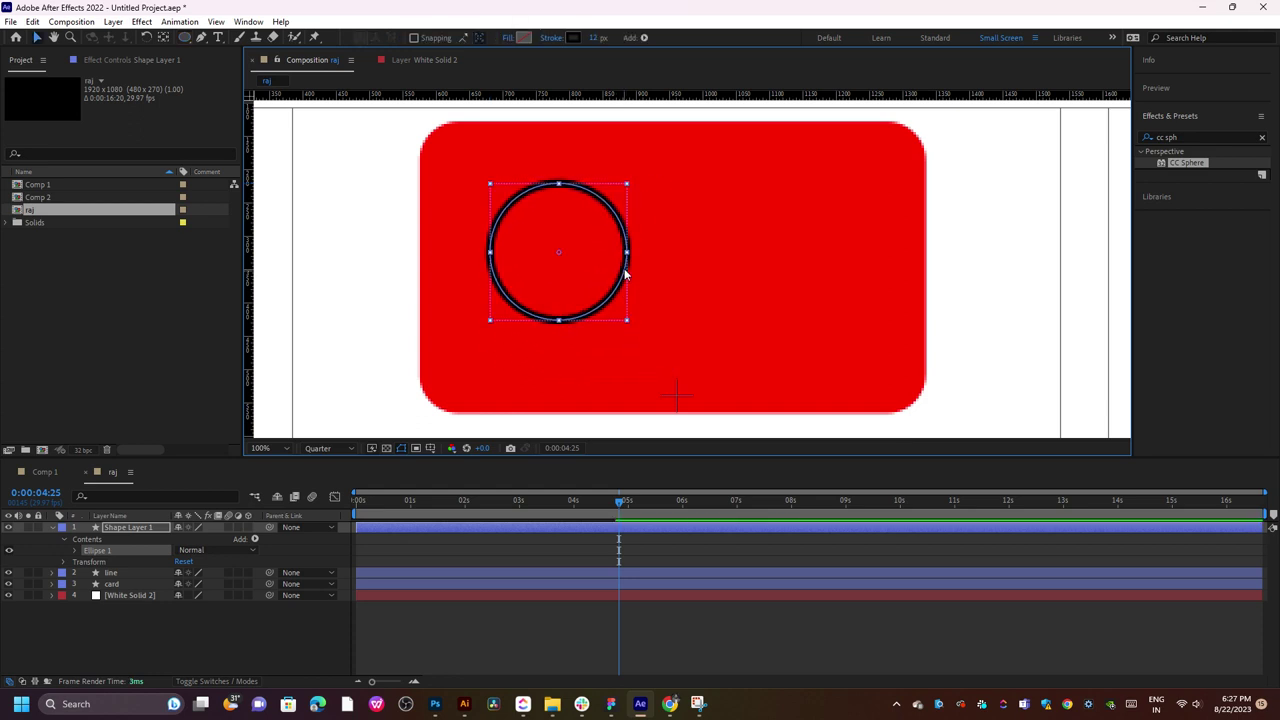
{"action": "left_click_drag", "start_coordinate": [625, 272], "coordinate": [599, 242]}
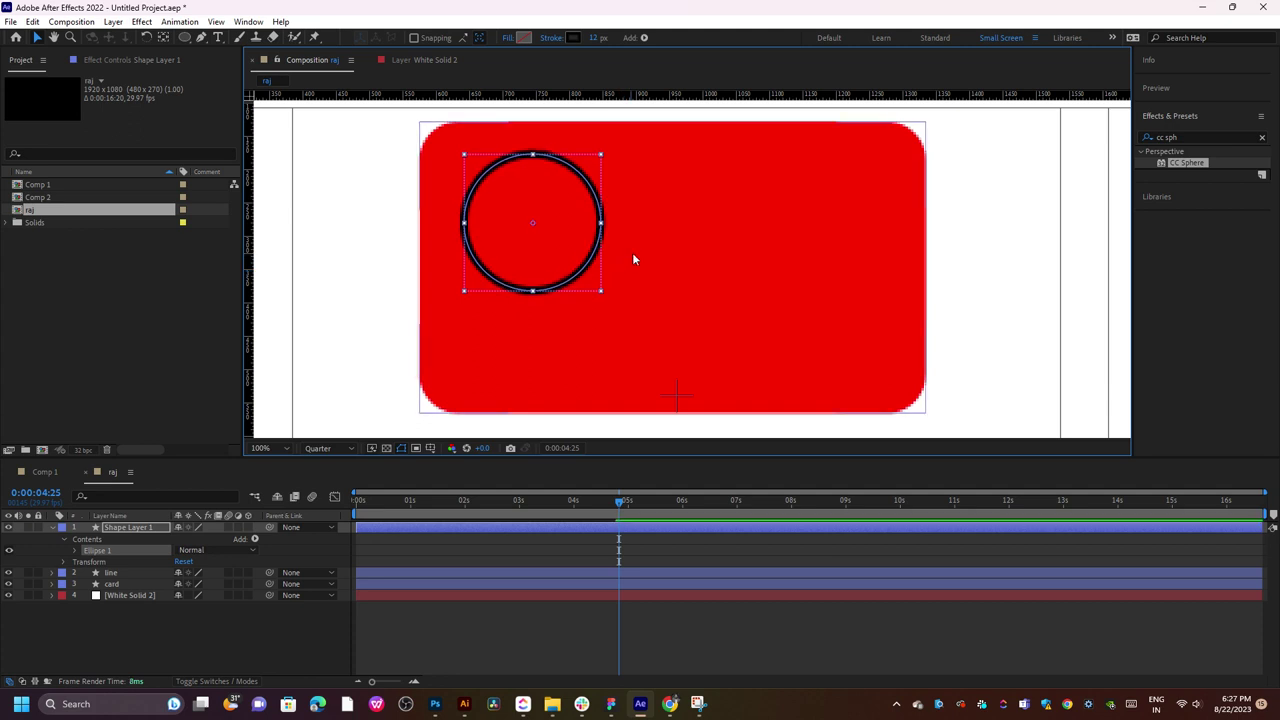
{"action": "left_click", "coordinate": [185, 38]}
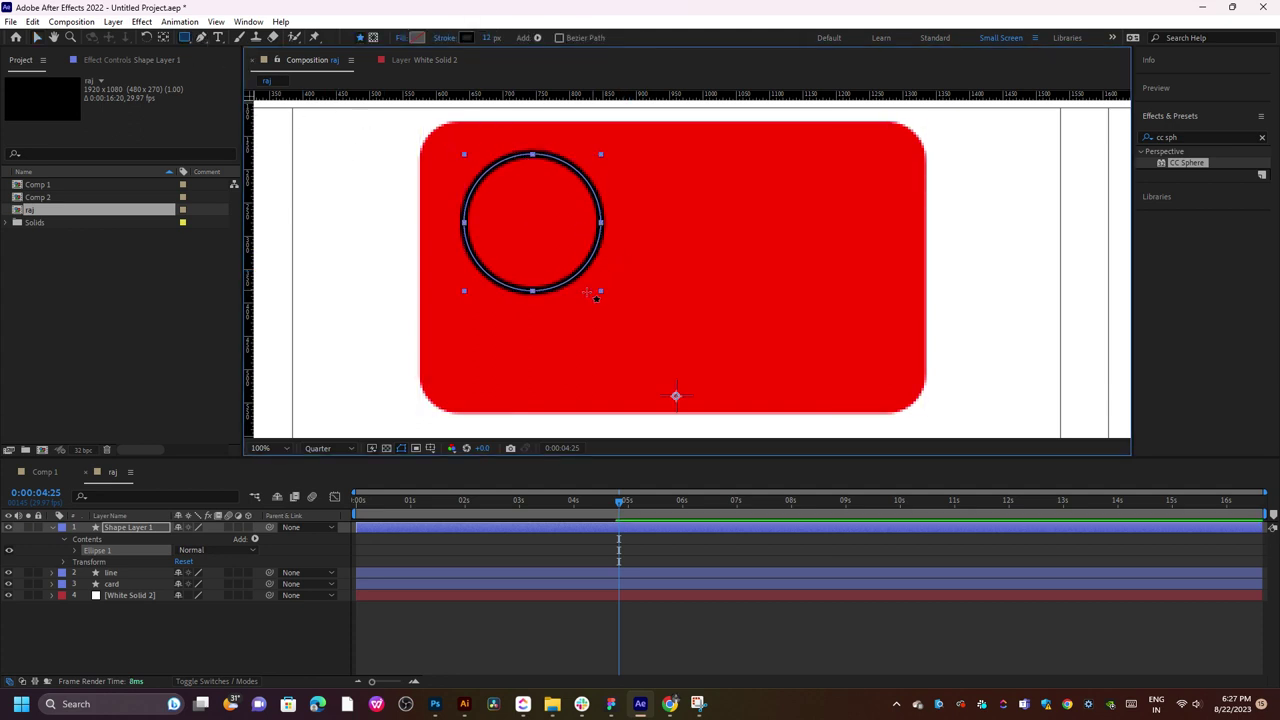
{"action": "left_click_drag", "start_coordinate": [418, 326], "coordinate": [926, 374]}
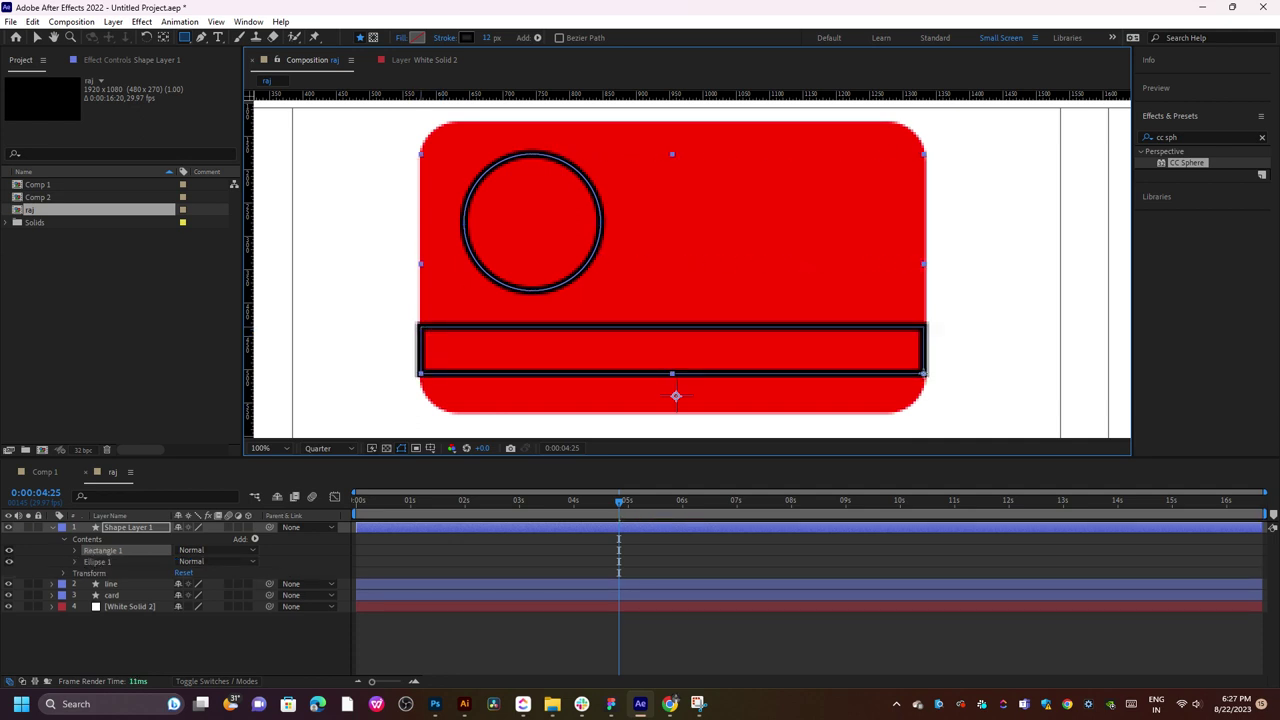
{"action": "left_click", "coordinate": [417, 37]}
- Give the shapes a dark red #530000 fill and set the stroke to None
{"action": "mouse_move", "coordinate": [577, 322]}
{"action": "left_mouse_down"}
{"action": "mouse_move", "coordinate": [478, 353]}
{"action": "mouse_move", "coordinate": [458, 216]}
{"action": "mouse_move", "coordinate": [530, 228]}
{"action": "mouse_move", "coordinate": [663, 381]}
{"action": "left_mouse_up"}
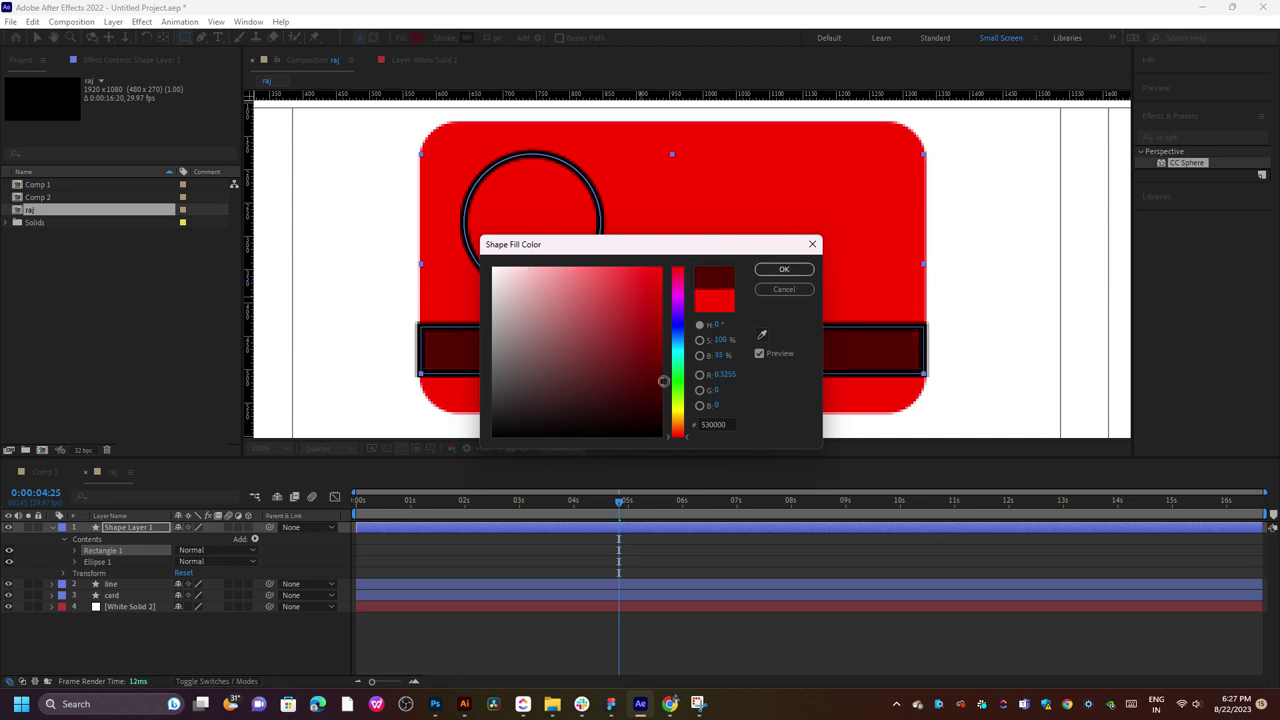
{"action": "left_click", "coordinate": [783, 270]}
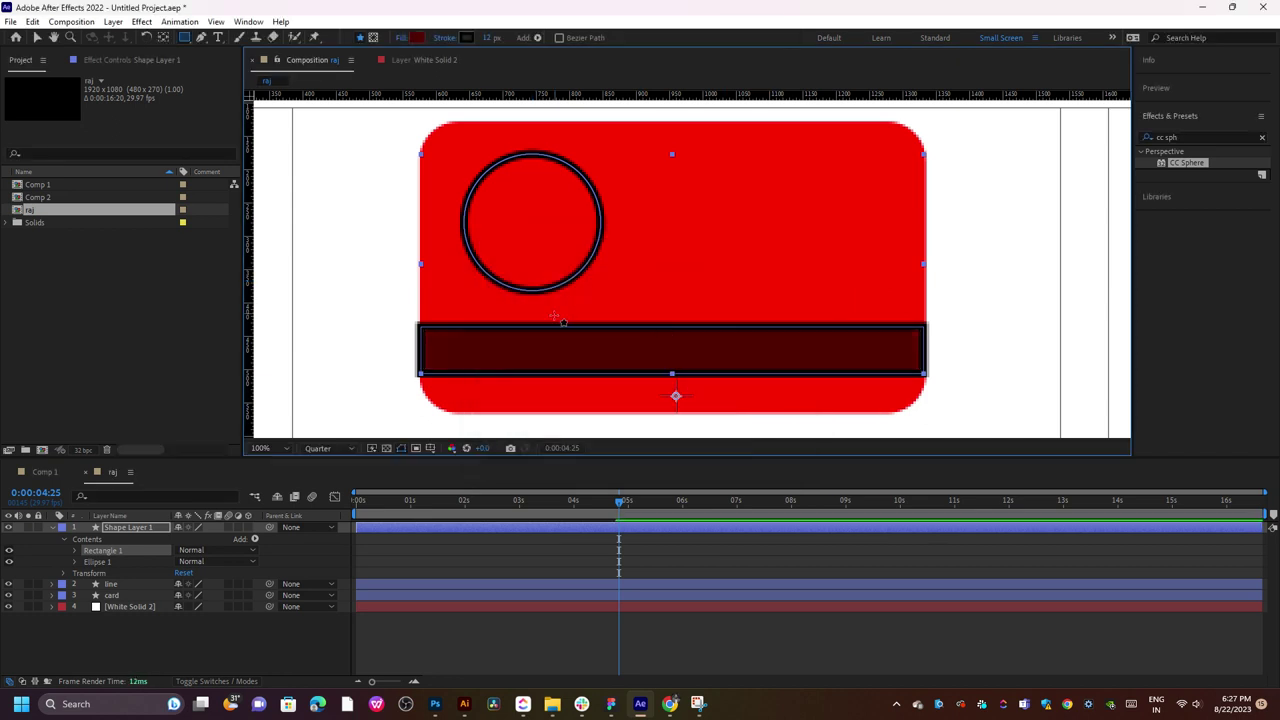
{"action": "left_click", "coordinate": [450, 39]}
{"action": "left_click", "coordinate": [583, 313]}
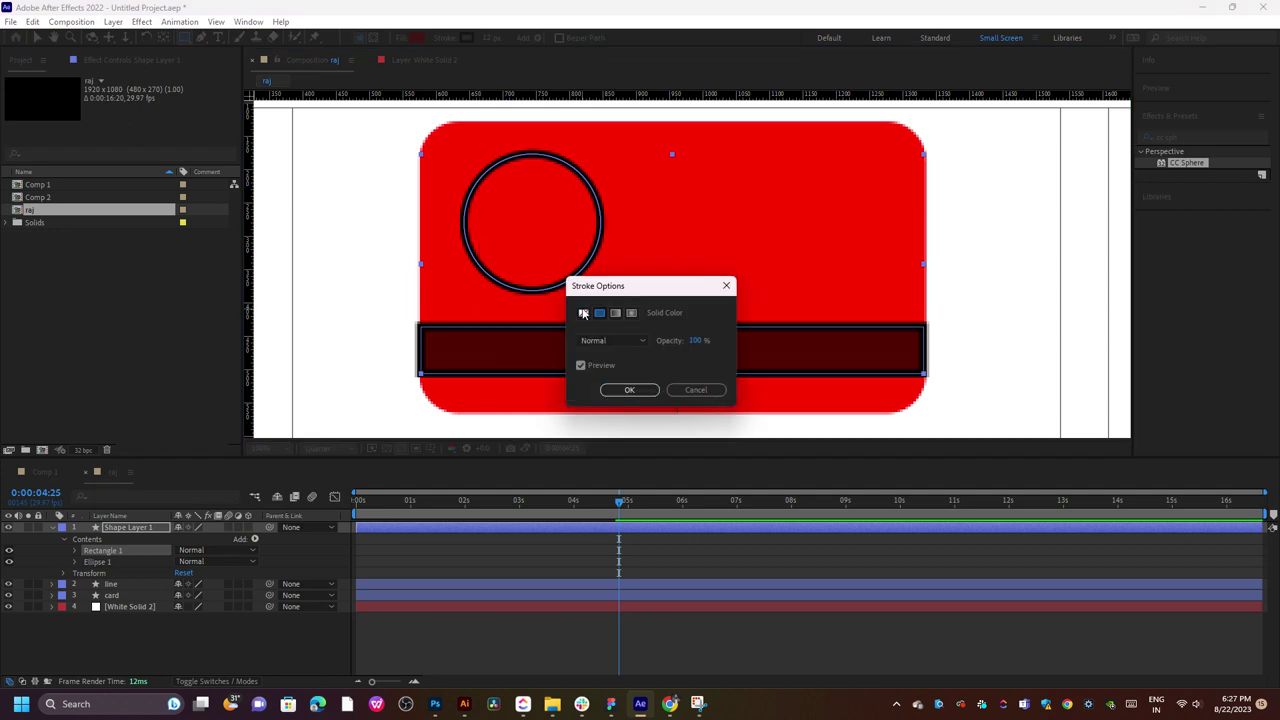
{"action": "left_click", "coordinate": [629, 390]}
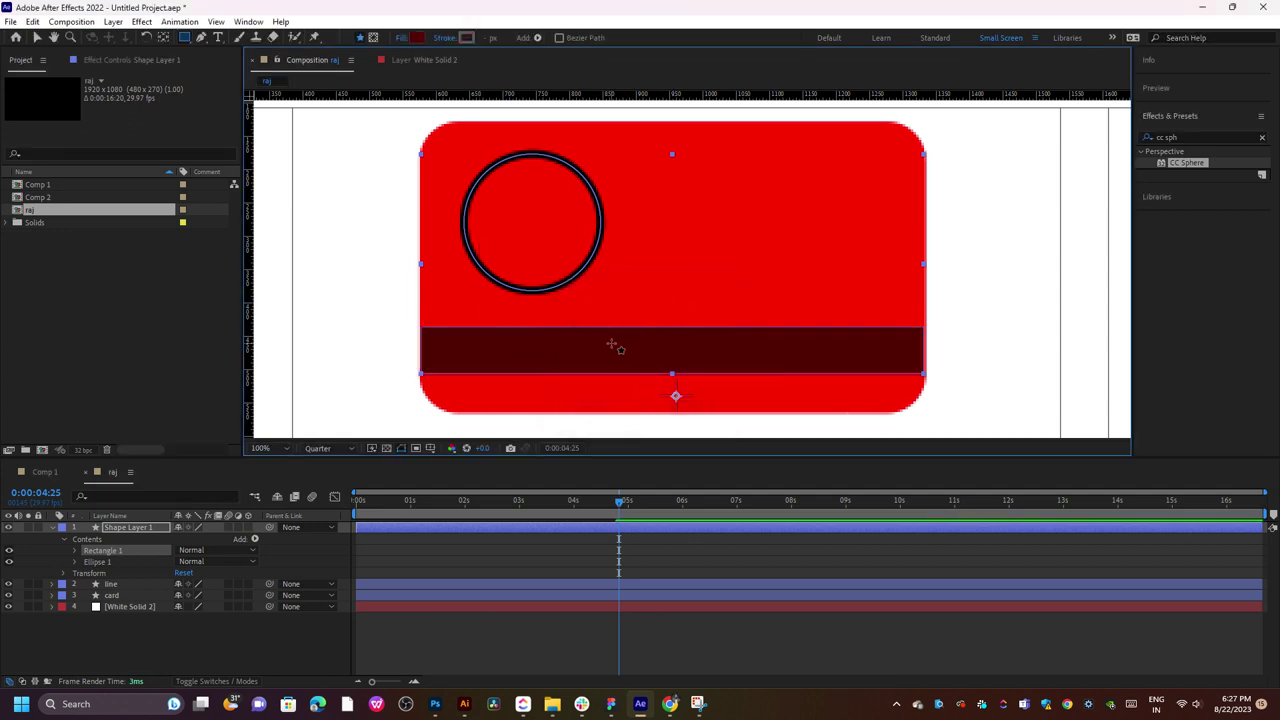
- Nudge the dark bar into place and move the layer's anchor point upward
{"action": "key", "text": "v"}
{"action": "key", "text": "Right"}
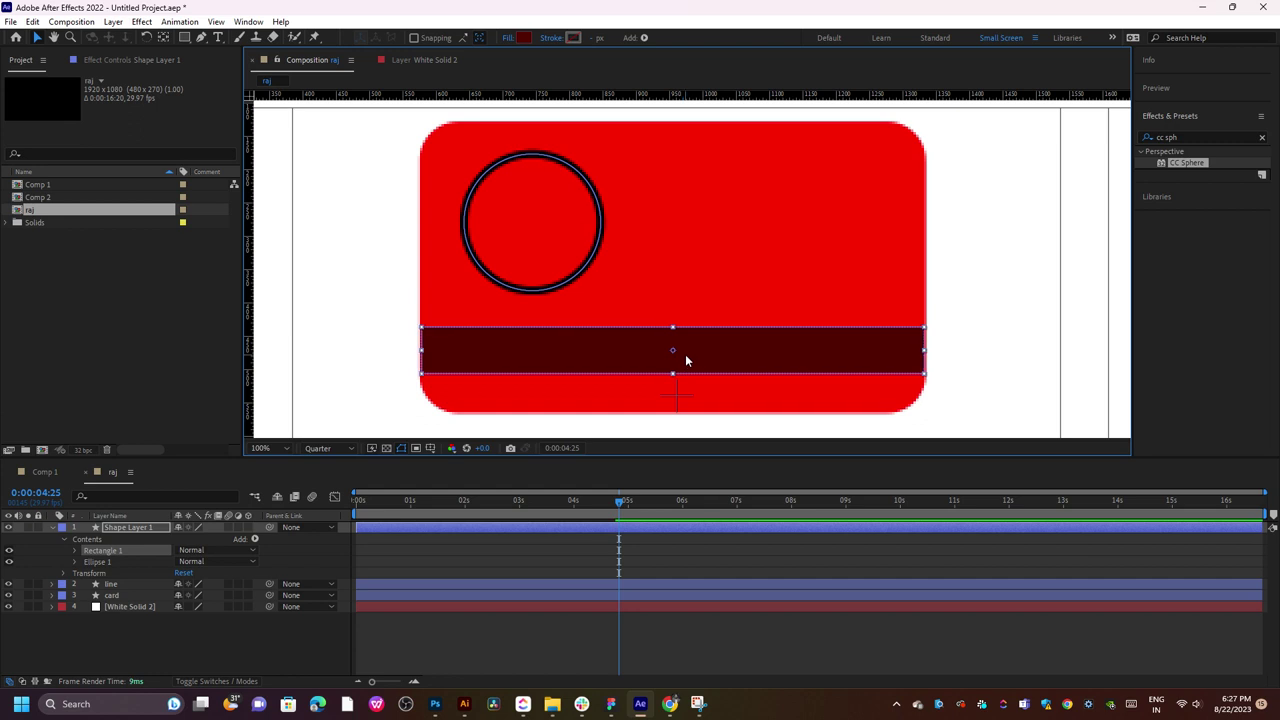
{"action": "key", "text": "Right"}
{"action": "key", "text": "Left"}
{"action": "left_click", "coordinate": [165, 37]}
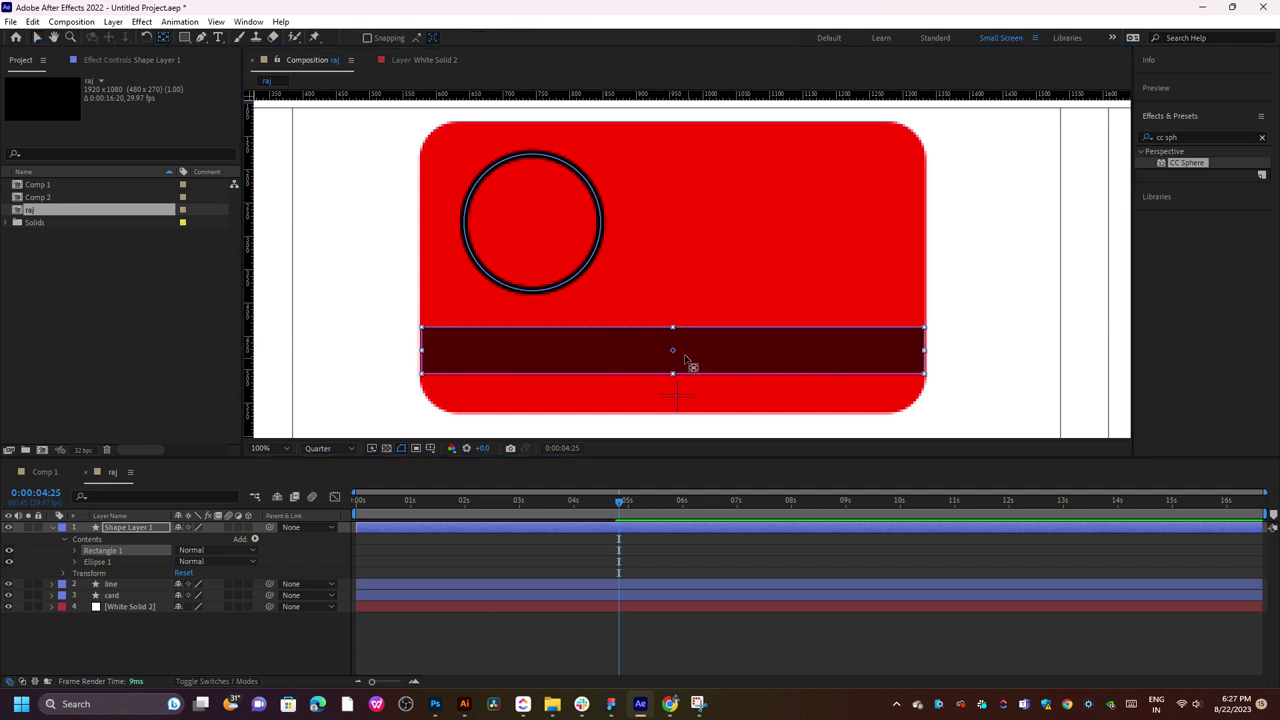
{"action": "left_click", "coordinate": [879, 305]}
{"action": "left_click_drag", "start_coordinate": [676, 396], "coordinate": [674, 355]}
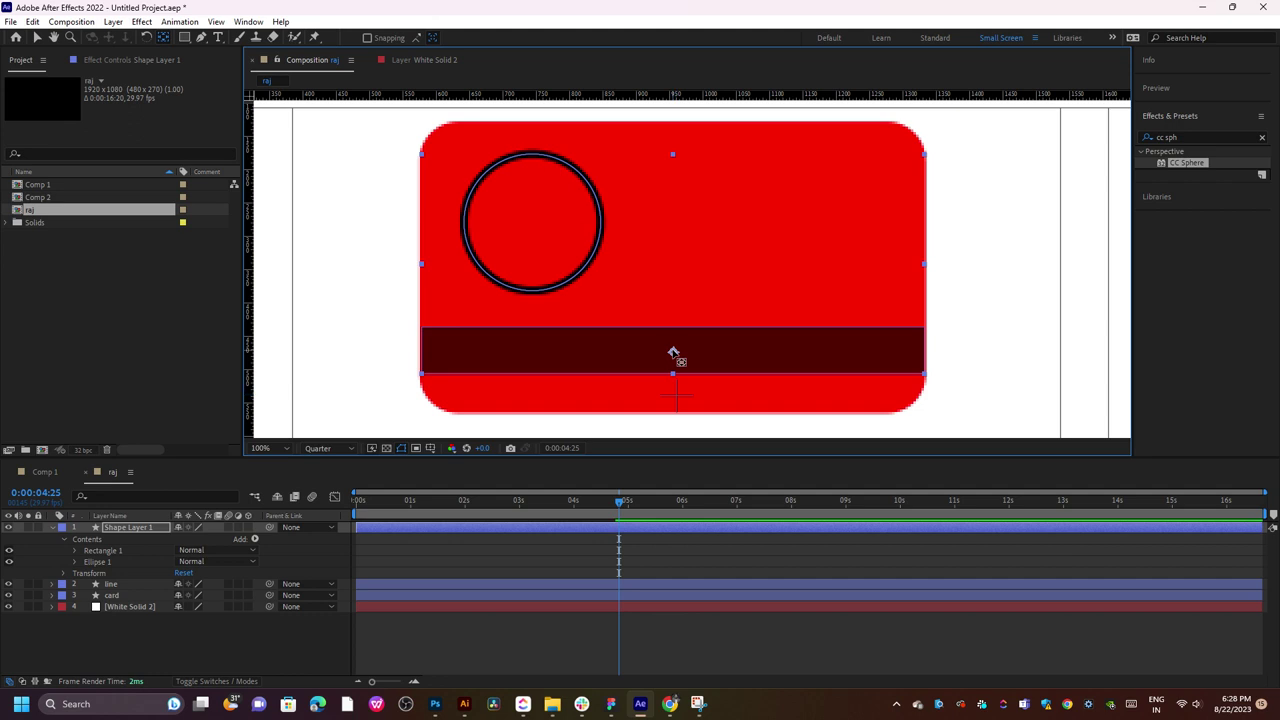
- Delete the outlined circle shape from the bar's layer, leaving only the bar
{"action": "left_click", "coordinate": [94, 552]}
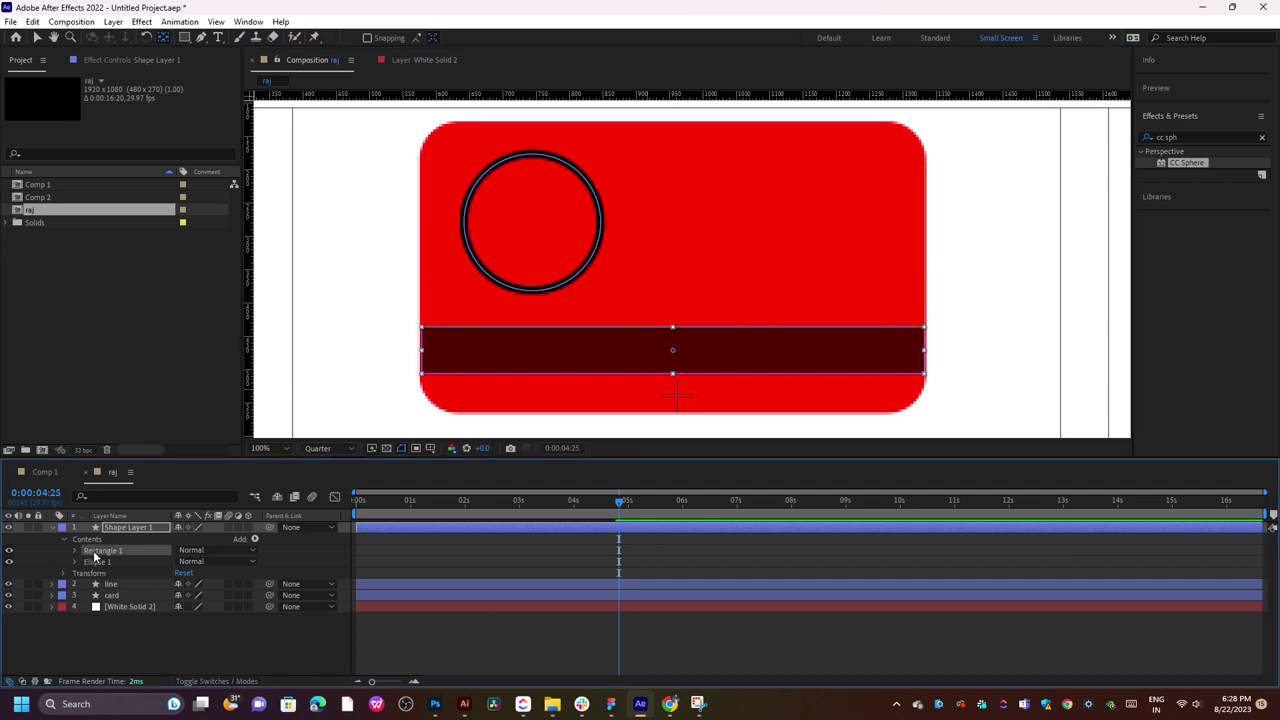
{"action": "left_click", "coordinate": [96, 563]}
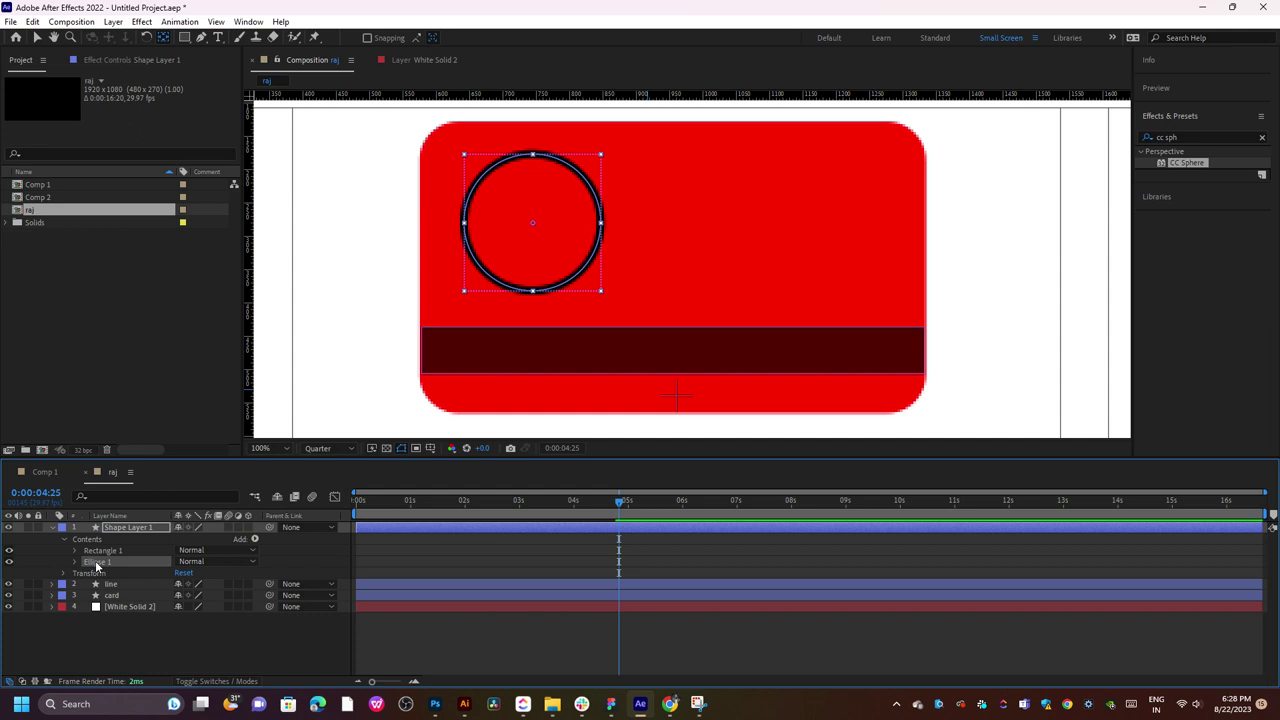
{"action": "key", "text": "Delete"}
{"action": "left_click", "coordinate": [115, 533]}
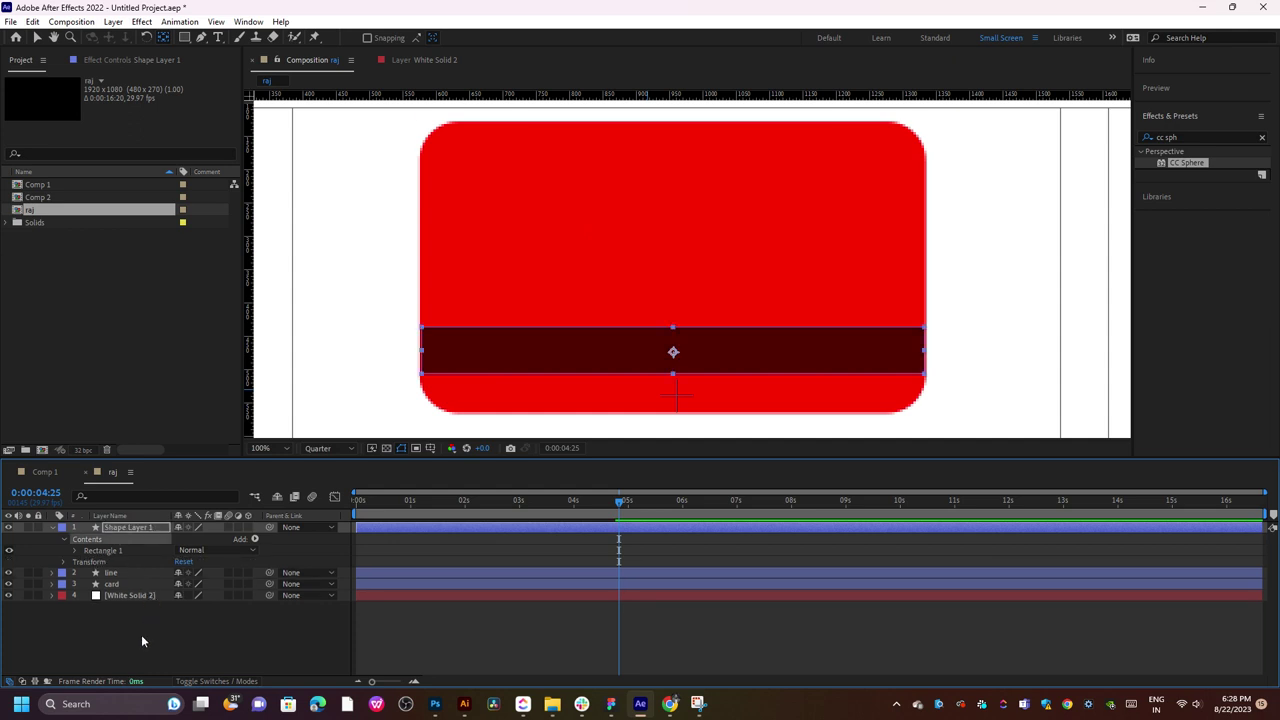
{"action": "left_click", "coordinate": [969, 347]}
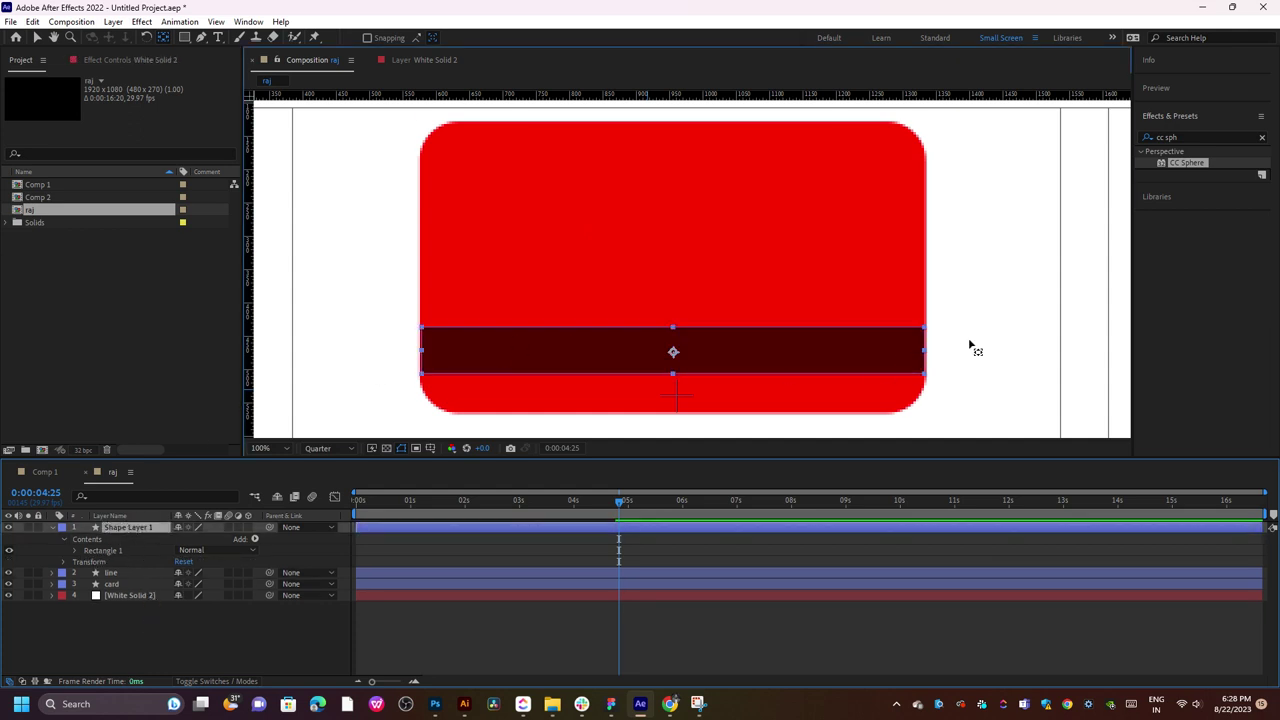
- Draw a dark circle on the card's upper left with the Ellipse tool
{"action": "key", "text": "v"}
{"action": "left_click", "coordinate": [242, 626]}
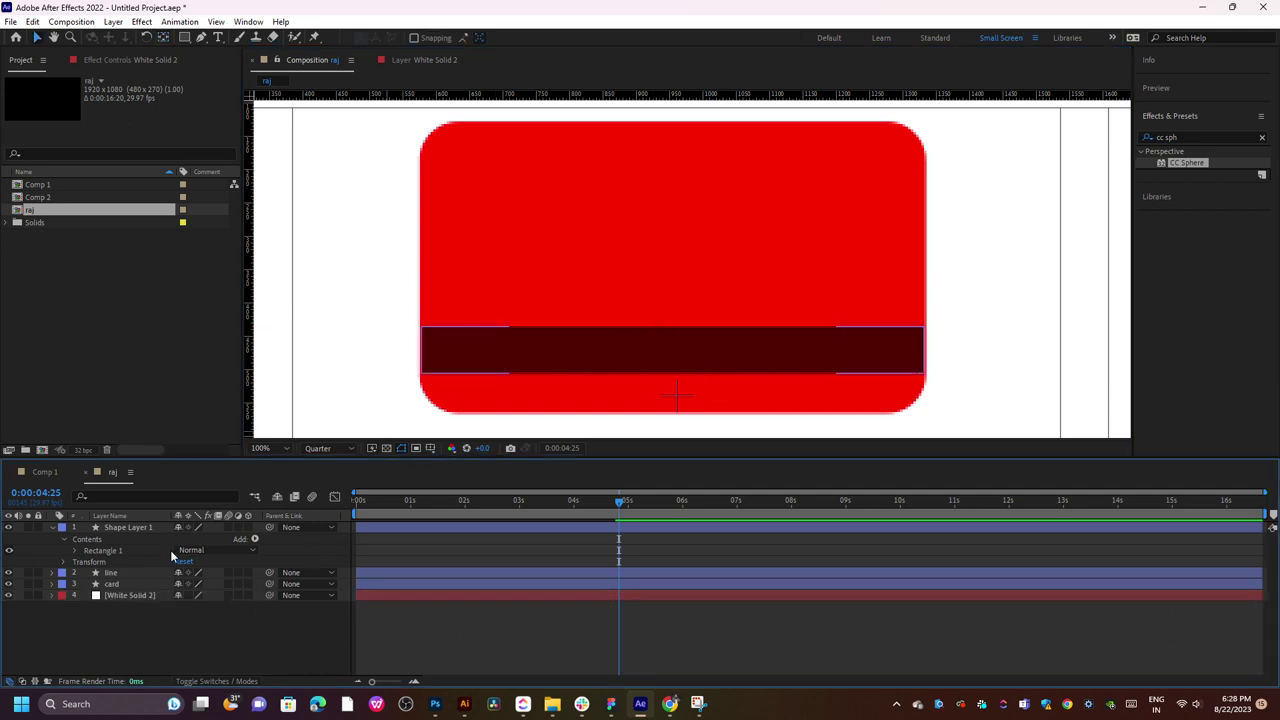
{"action": "left_click", "coordinate": [184, 38]}
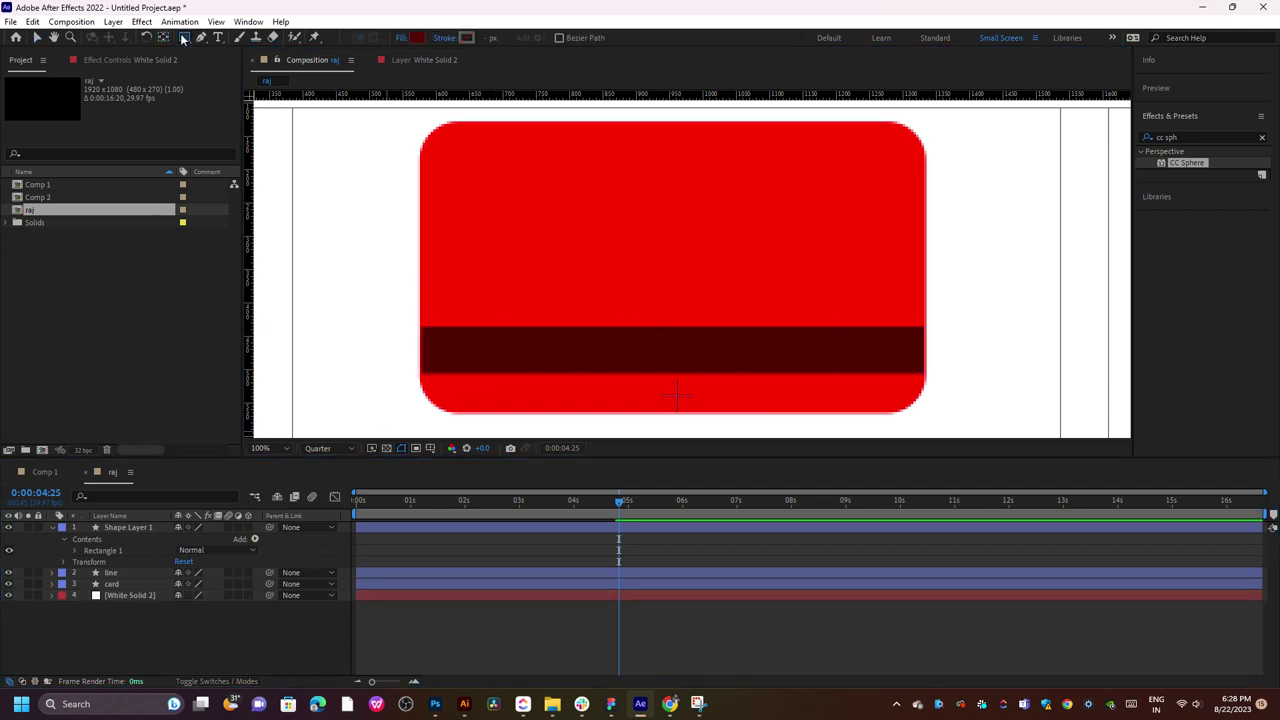
{"action": "key", "text": "q"}
{"action": "key", "text": "q"}
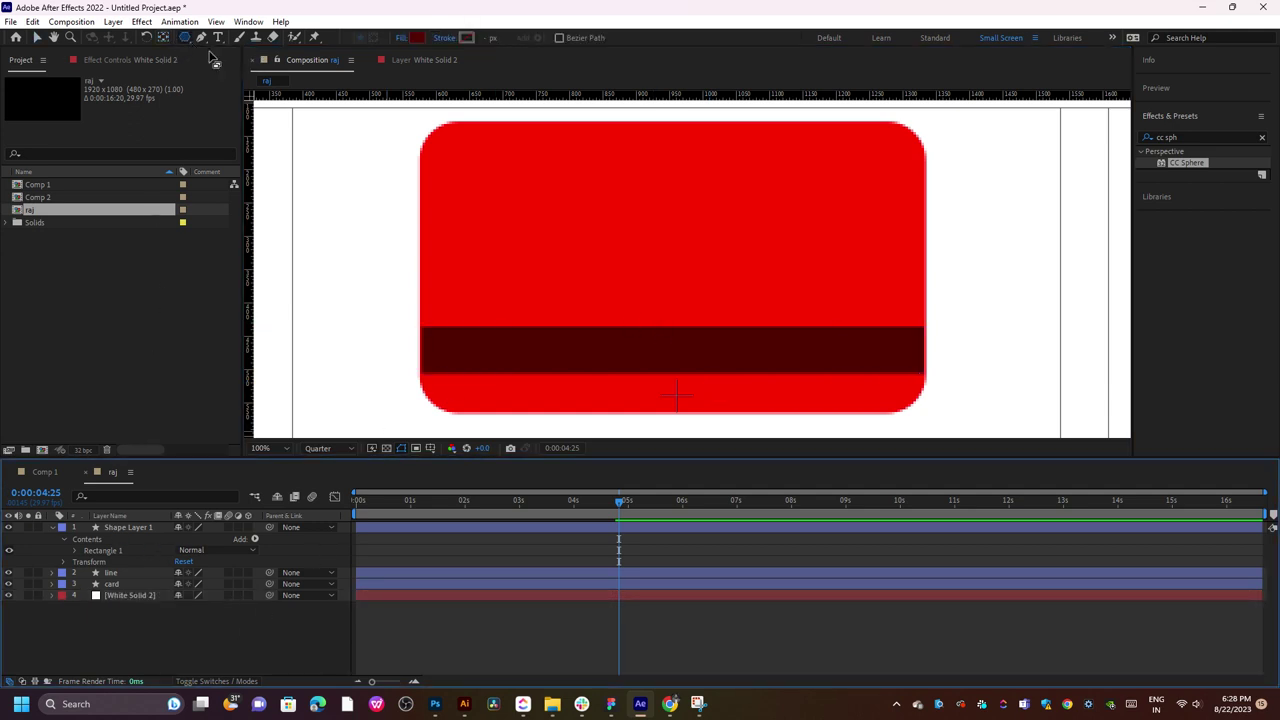
{"action": "left_click_drag", "start_coordinate": [464, 166], "coordinate": [594, 296]}
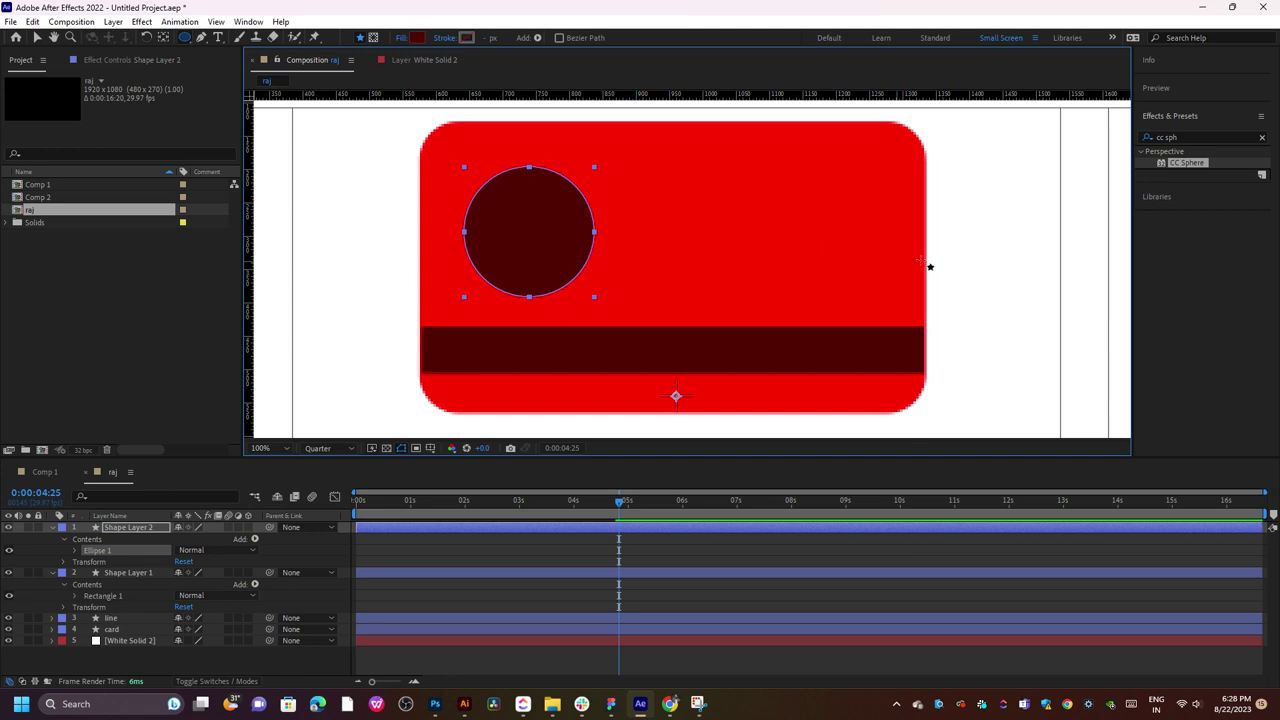
{"action": "left_click", "coordinate": [548, 549]}
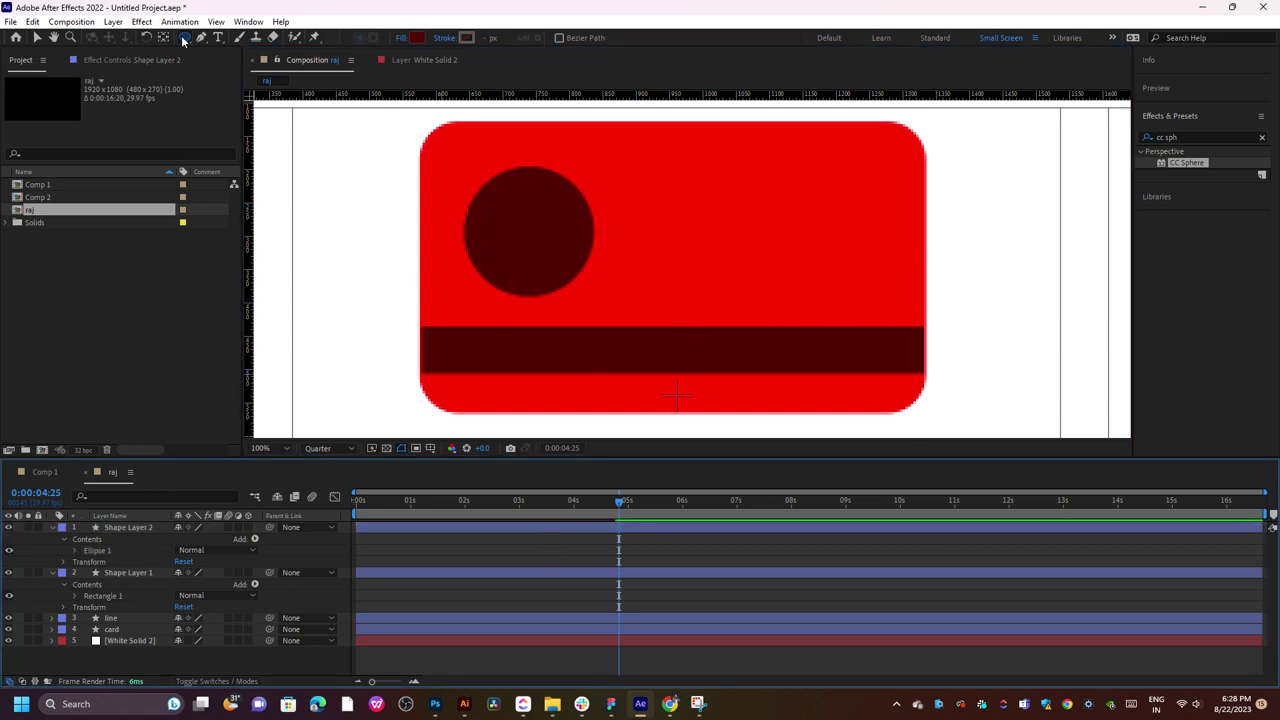
- Draw two rounded bars right of the circle, the lower one shorter than the upper
{"action": "key", "text": "q"}
{"action": "key", "text": "q"}
{"action": "key", "text": "q"}
{"action": "left_click_drag", "start_coordinate": [676, 180], "coordinate": [894, 216]}
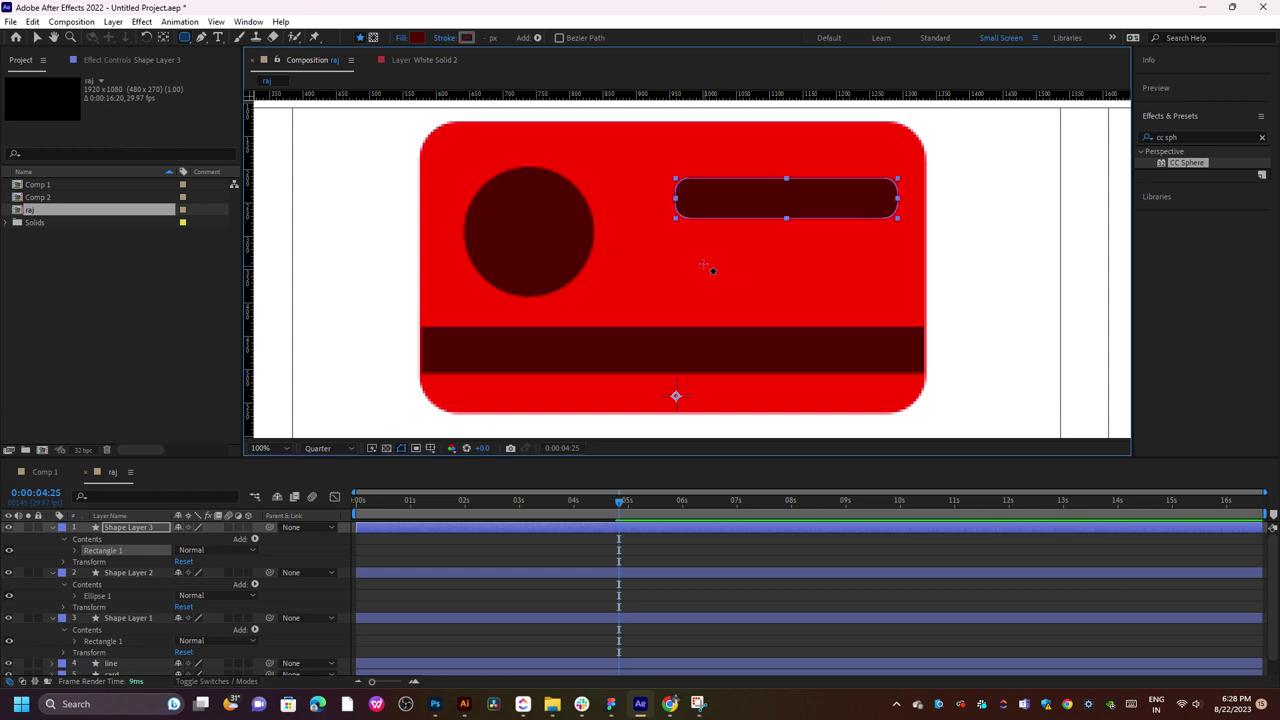
{"action": "left_click_drag", "start_coordinate": [704, 257], "coordinate": [890, 296]}
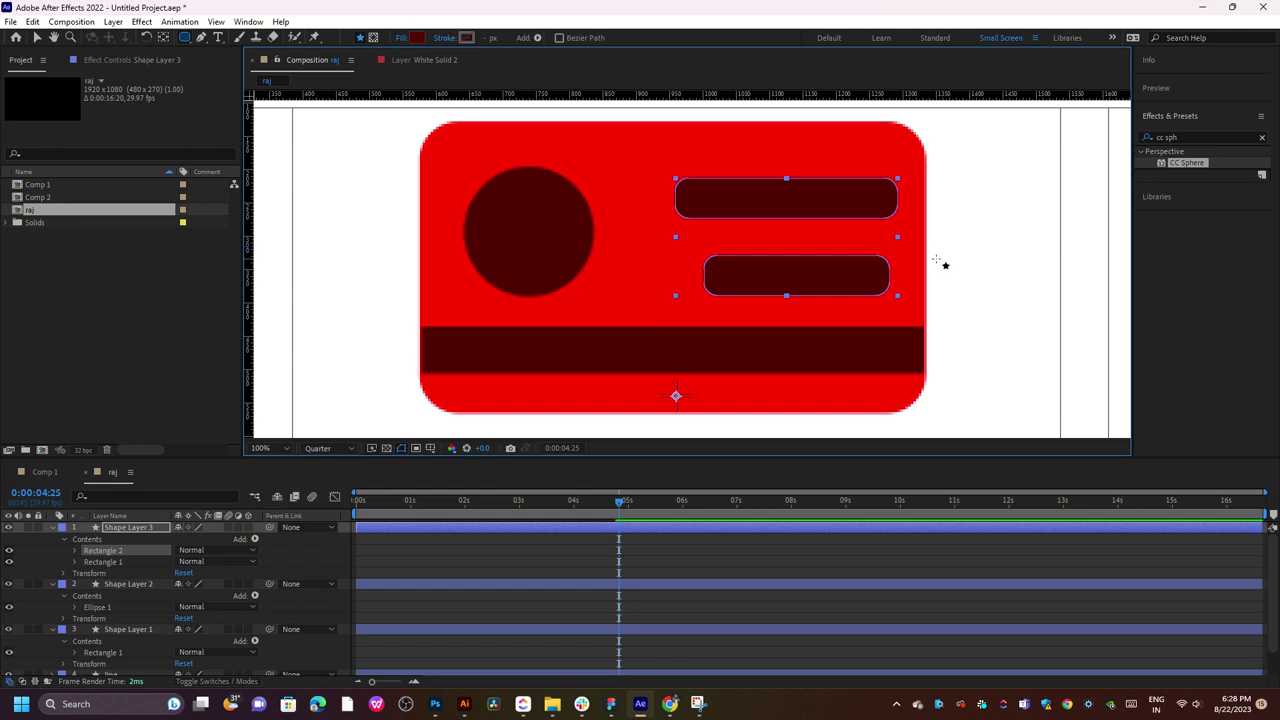
{"action": "key", "text": "v"}
{"action": "left_click", "coordinate": [1000, 254]}
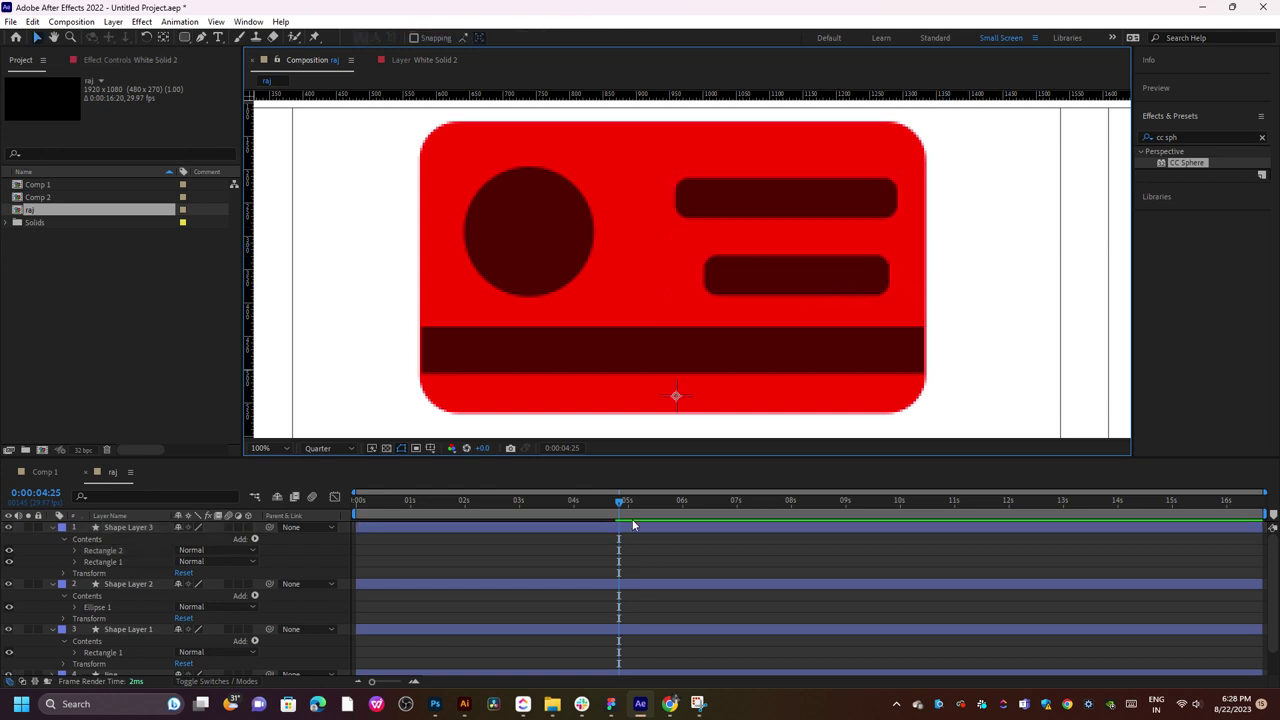
{"action": "mouse_move", "coordinate": [615, 500]}
{"action": "left_mouse_down"}
{"action": "mouse_move", "coordinate": [464, 511]}
{"action": "mouse_move", "coordinate": [610, 517]}
{"action": "left_mouse_up"}
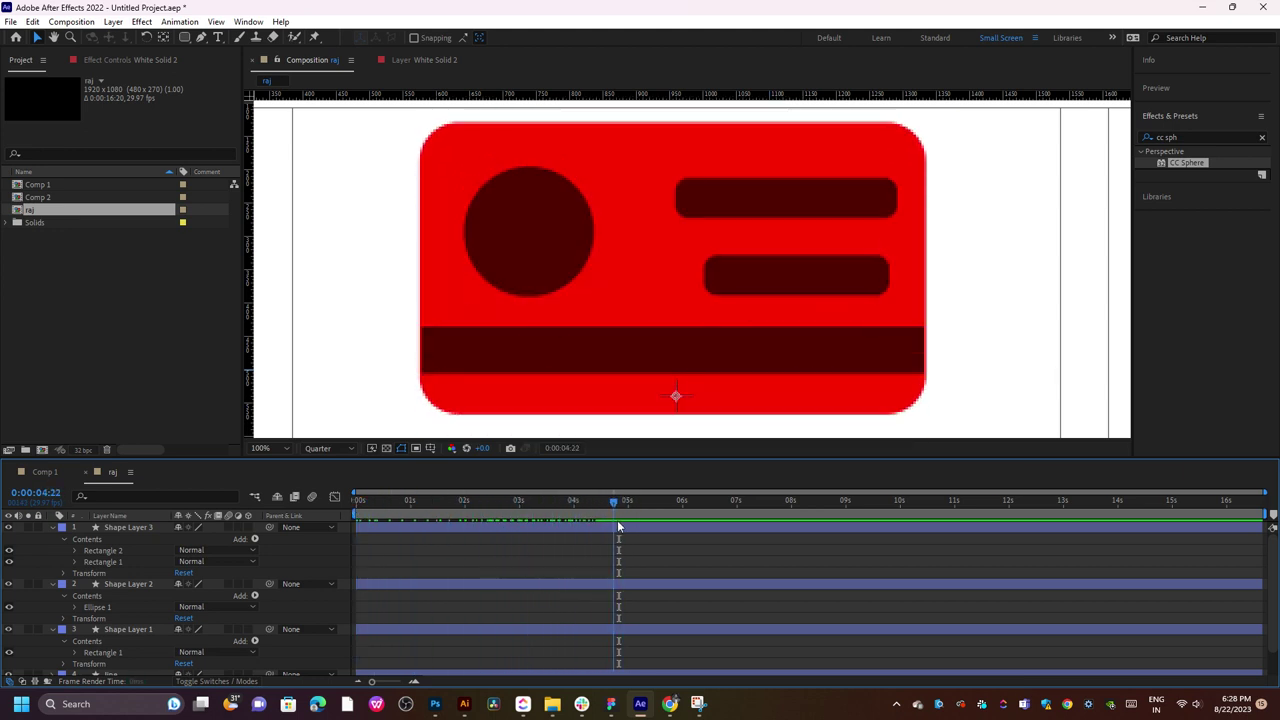
{"action": "left_click_drag", "start_coordinate": [610, 521], "coordinate": [626, 520]}
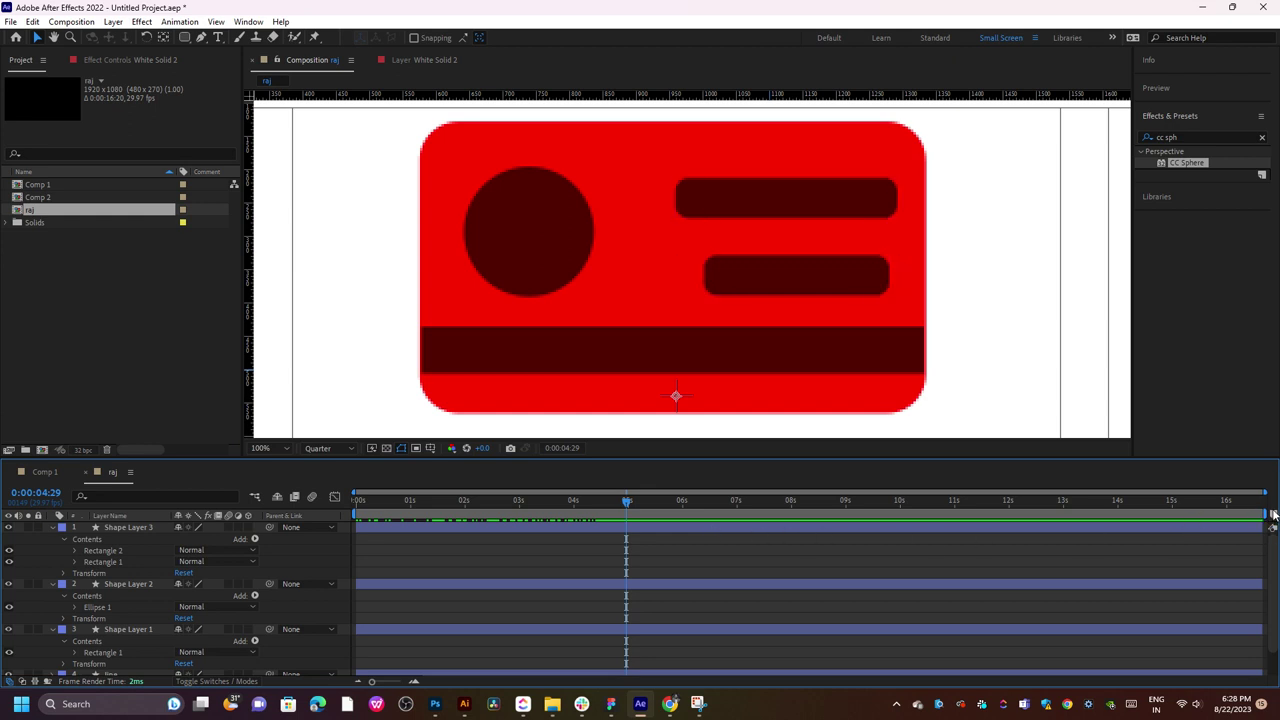
{"action": "left_click_drag", "start_coordinate": [1273, 514], "coordinate": [1051, 526]}
{"action": "left_click", "coordinate": [633, 501]}
{"action": "left_click_drag", "start_coordinate": [633, 501], "coordinate": [645, 510]}
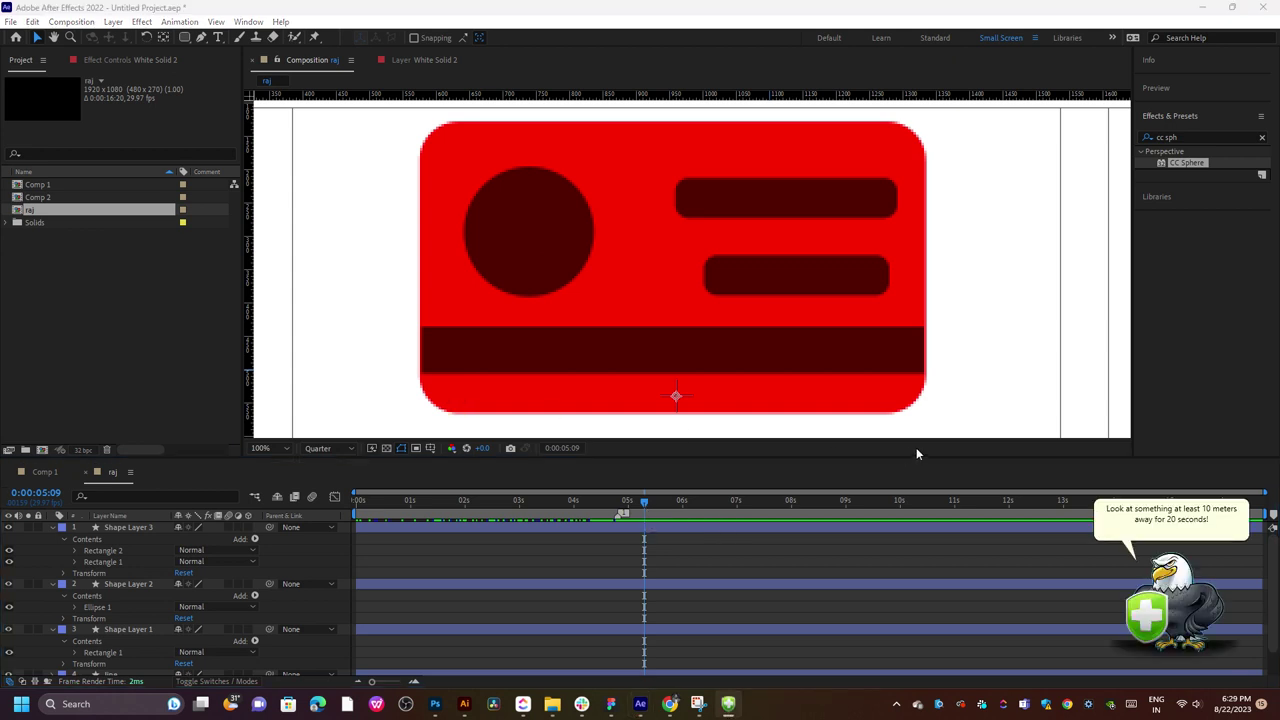
{"action": "left_click", "coordinate": [1150, 586]}
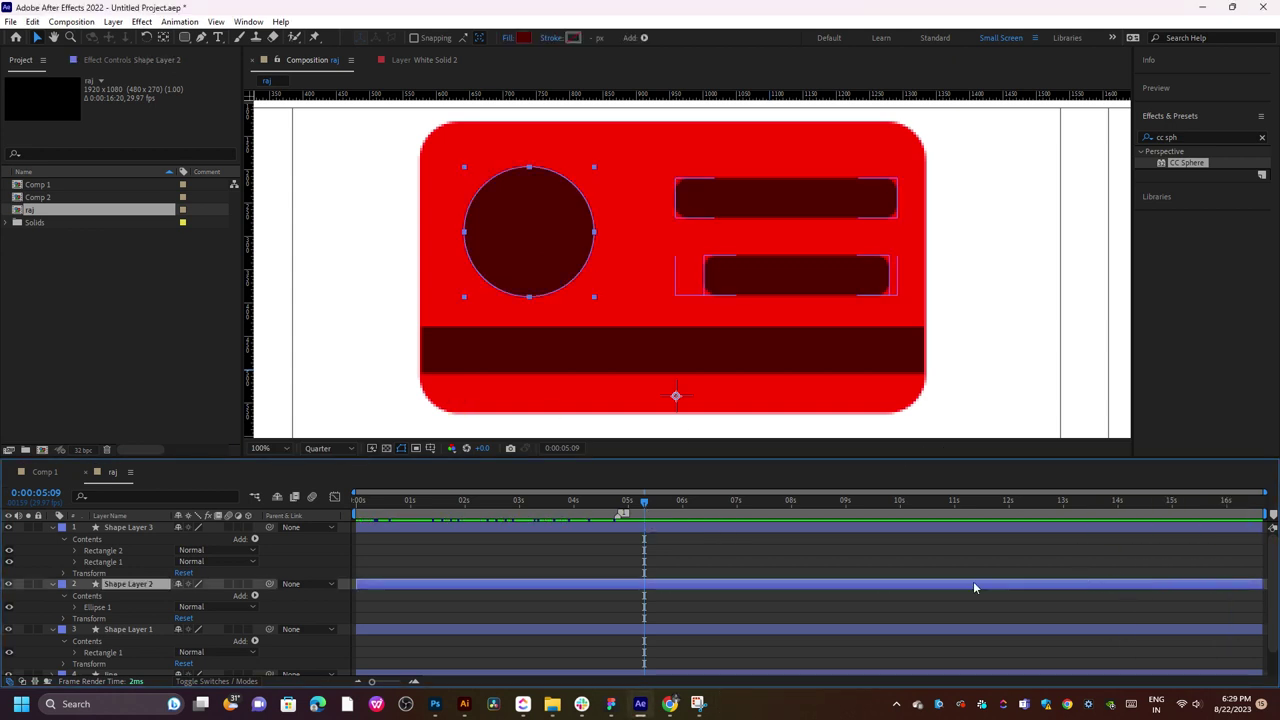
- Show the Scale property of the shape layers, then select only the bars layer
{"action": "left_click", "coordinate": [113, 527]}
{"action": "scroll", "coordinate": [140, 590], "scroll_direction": "down", "scroll_amount": 1}
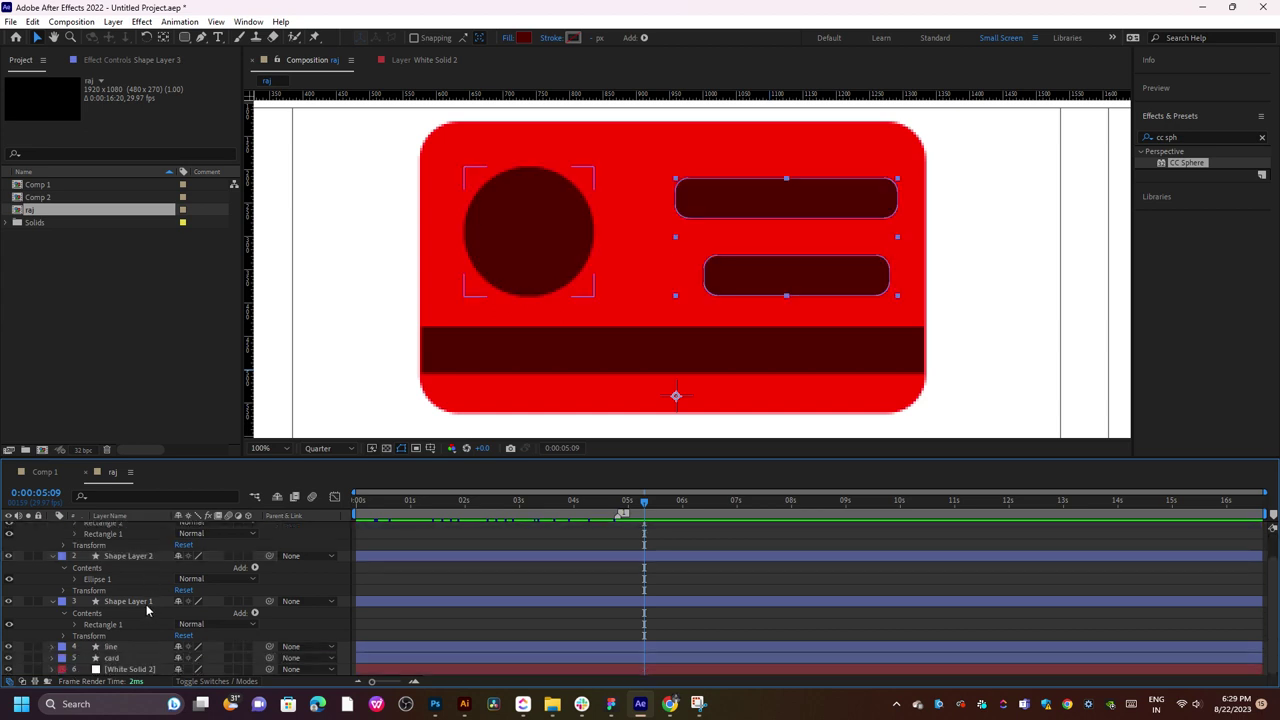
{"action": "left_click", "coordinate": [135, 600], "text": "shift"}
{"action": "key", "text": "s"}
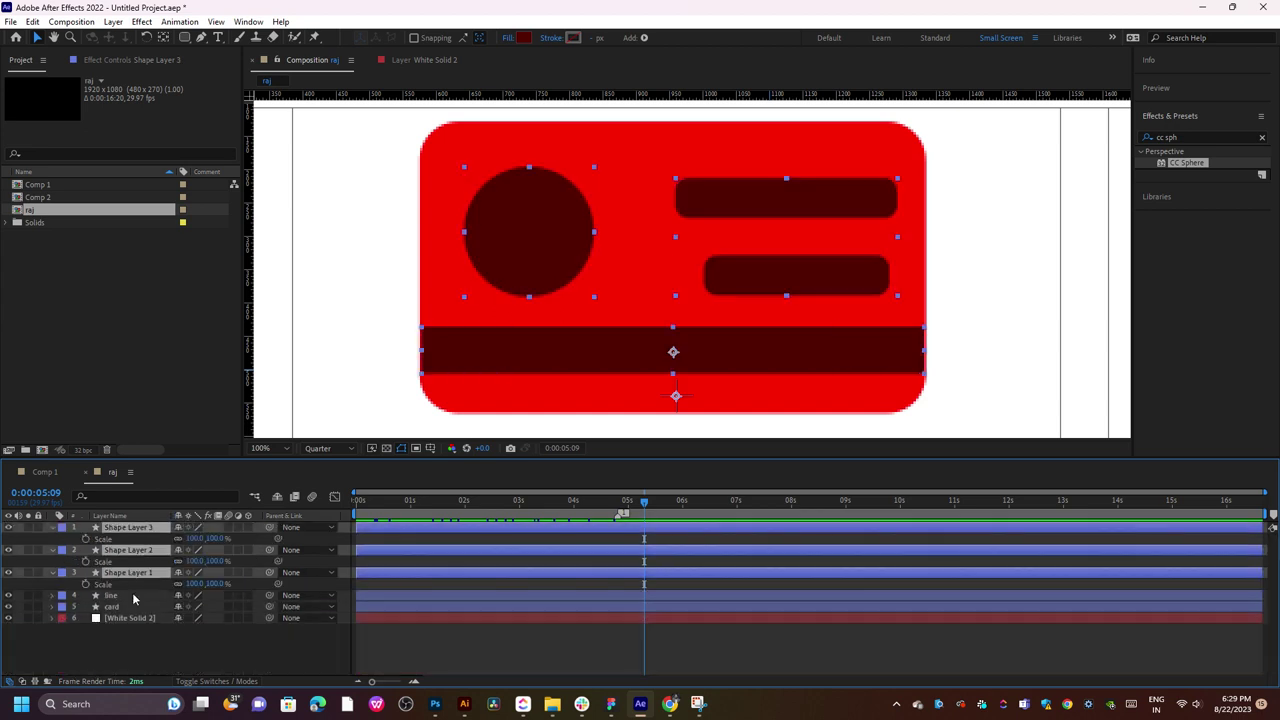
{"action": "left_click", "coordinate": [342, 623]}
{"action": "left_click", "coordinate": [372, 528]}
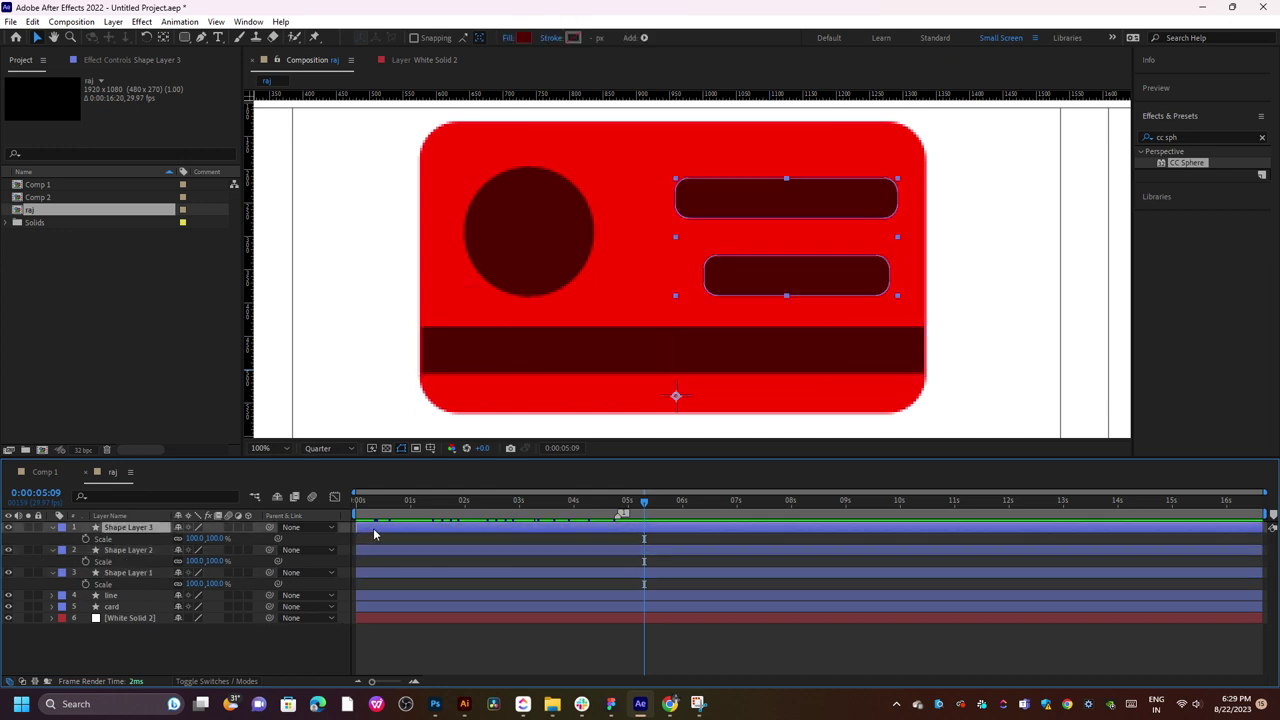
- Delete Rectangle 2, the lower bar, from the bars layer's Contents
{"action": "left_click", "coordinate": [52, 527]}
{"action": "left_click", "coordinate": [63, 550]}
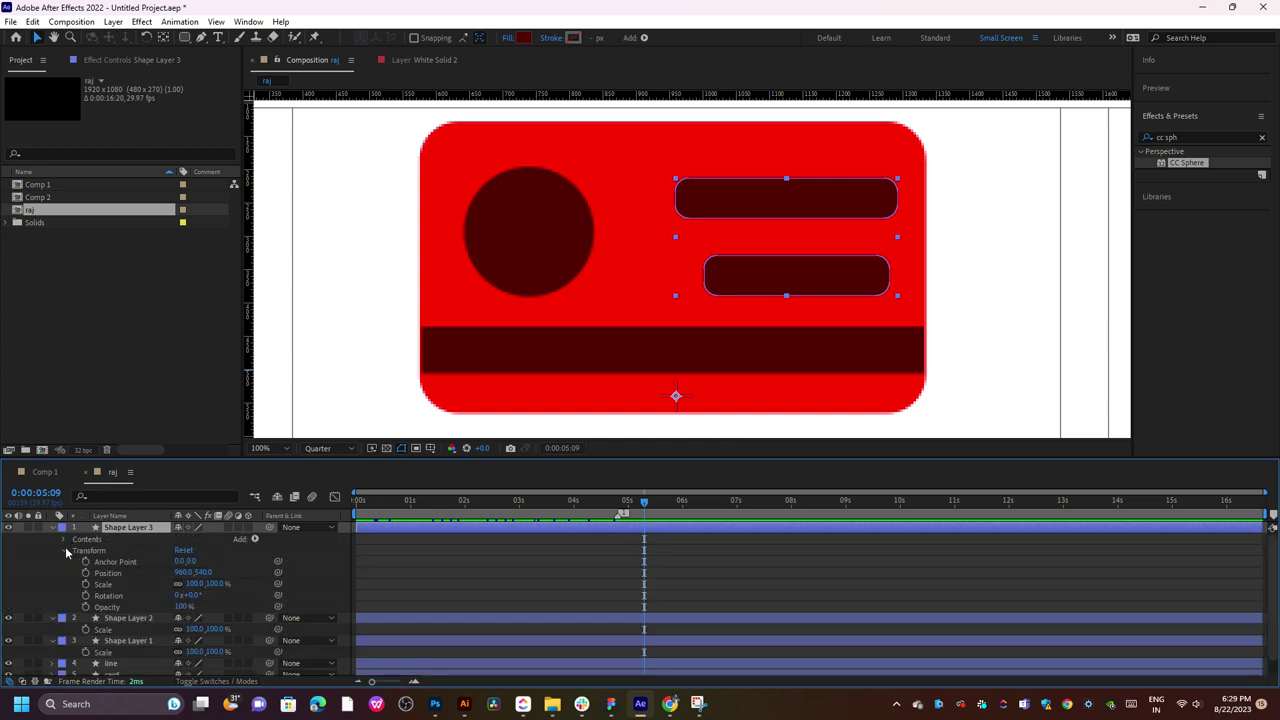
{"action": "left_click", "coordinate": [63, 550]}
{"action": "left_click", "coordinate": [63, 539]}
{"action": "left_click", "coordinate": [102, 550]}
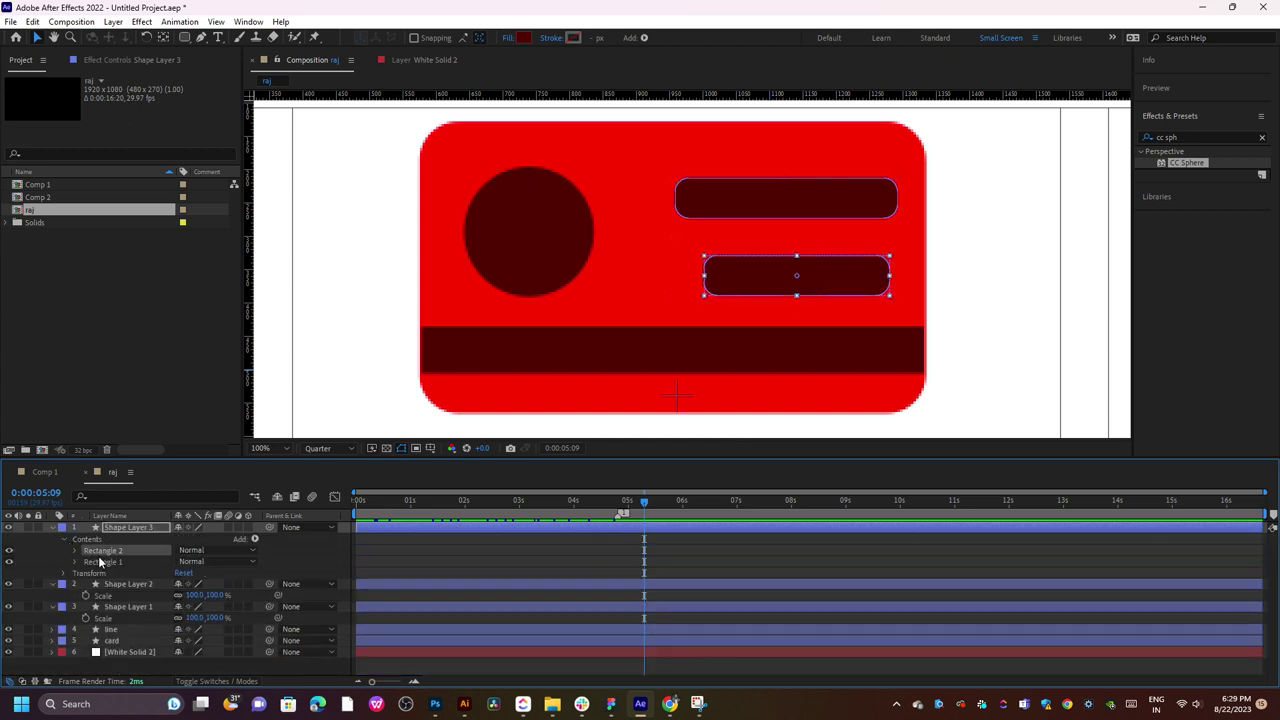
{"action": "key", "text": "Delete"}
{"action": "left_click_drag", "start_coordinate": [641, 501], "coordinate": [626, 501]}
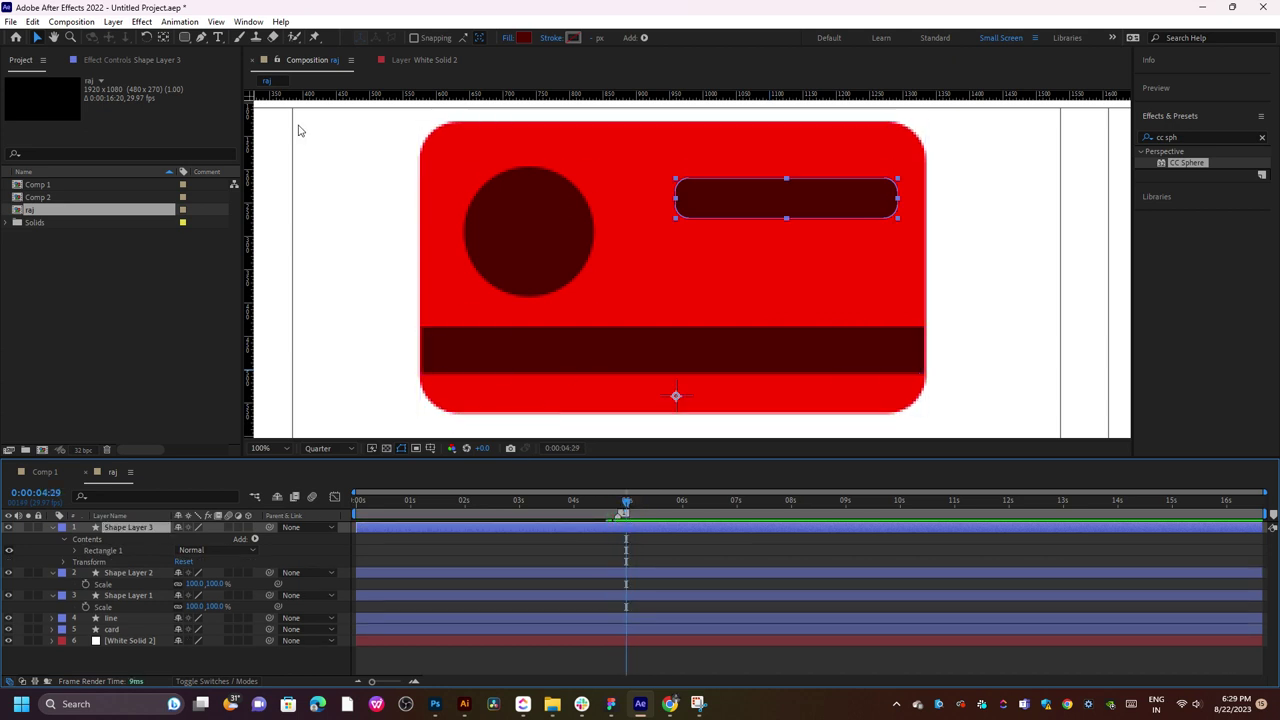
{"action": "left_click", "coordinate": [435, 541]}
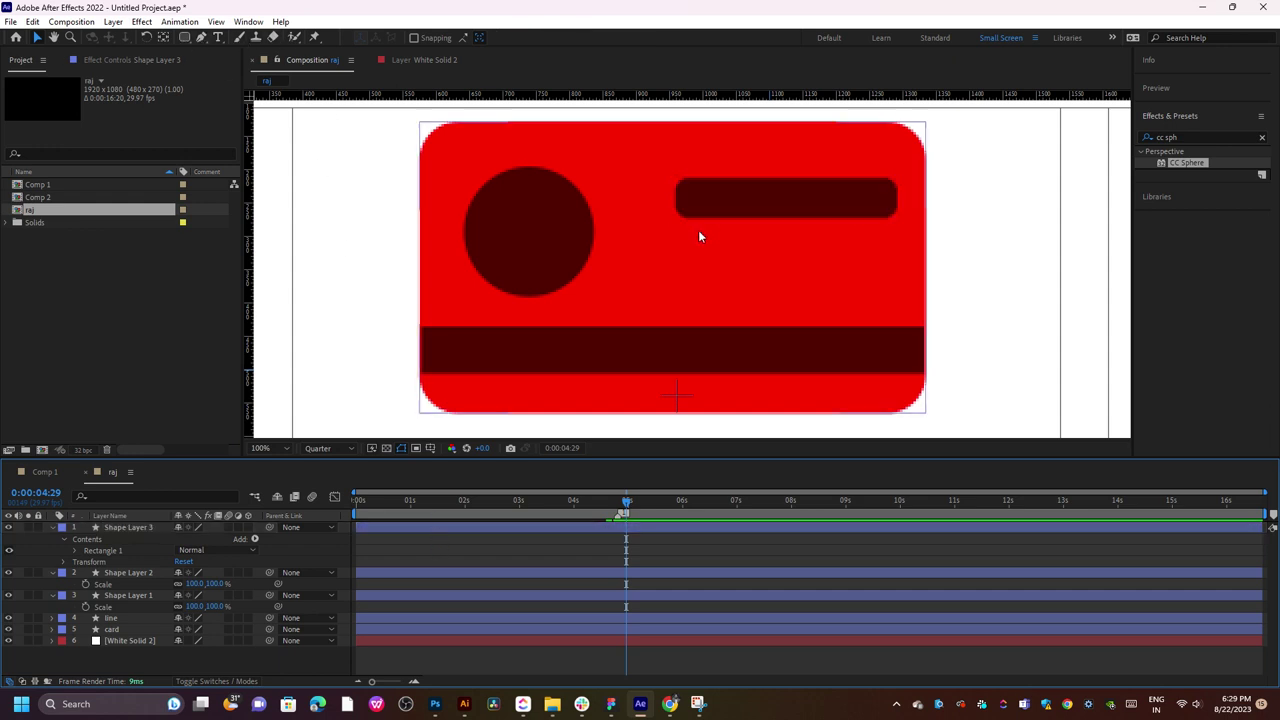
{"action": "left_click", "coordinate": [540, 200]}
{"action": "left_click", "coordinate": [187, 37]}
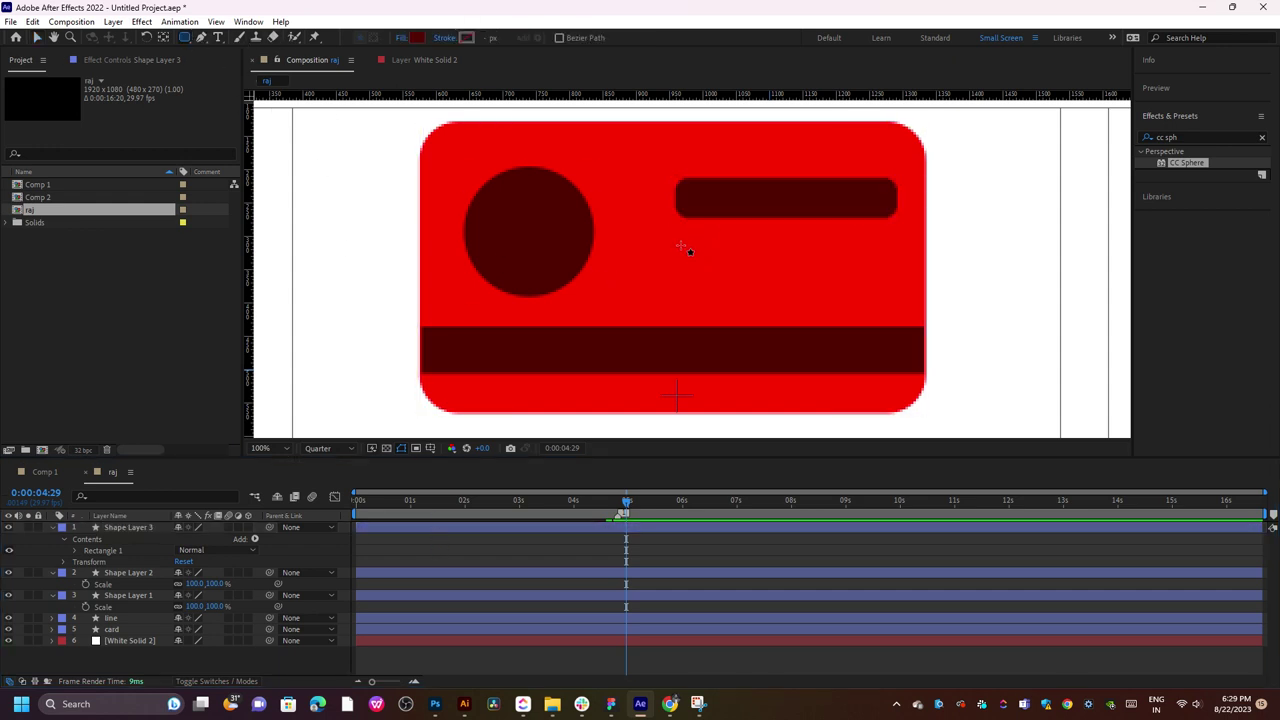
- Draw a new bar below the top bar and shift all four shape layers to start later
{"action": "left_click_drag", "start_coordinate": [681, 245], "coordinate": [897, 290]}
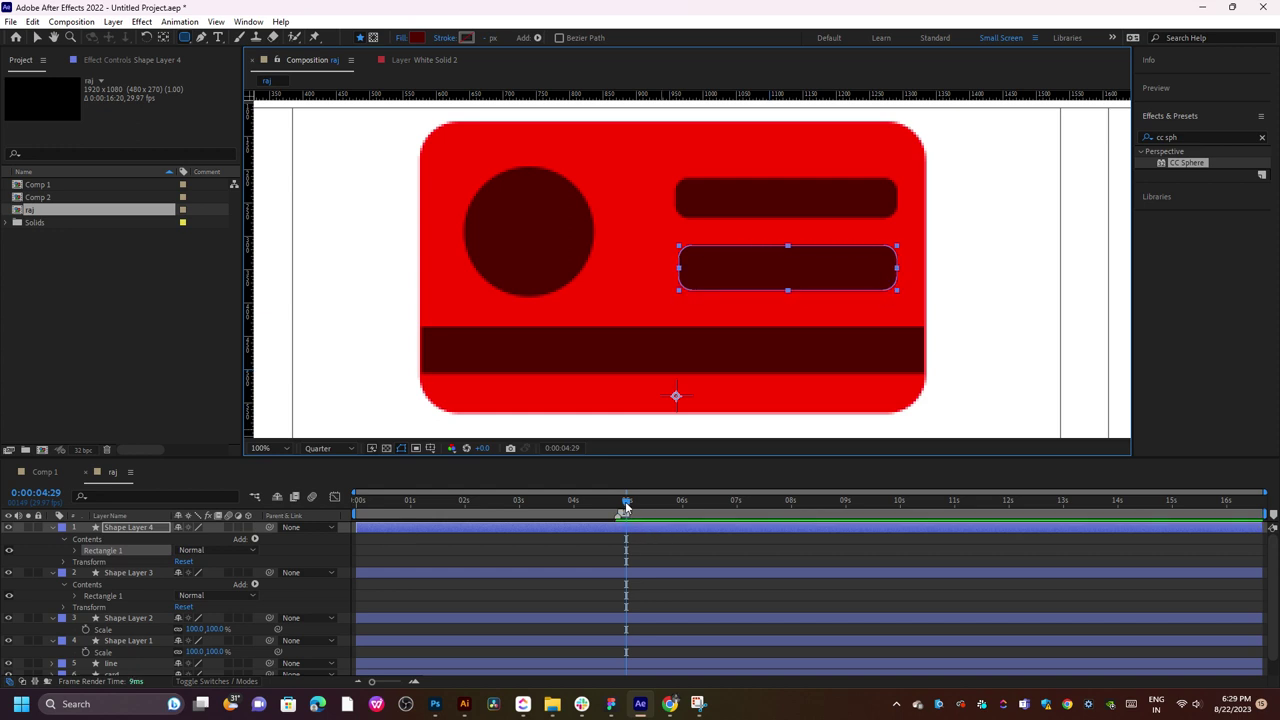
{"action": "left_click", "coordinate": [53, 527]}
{"action": "left_click", "coordinate": [53, 538]}
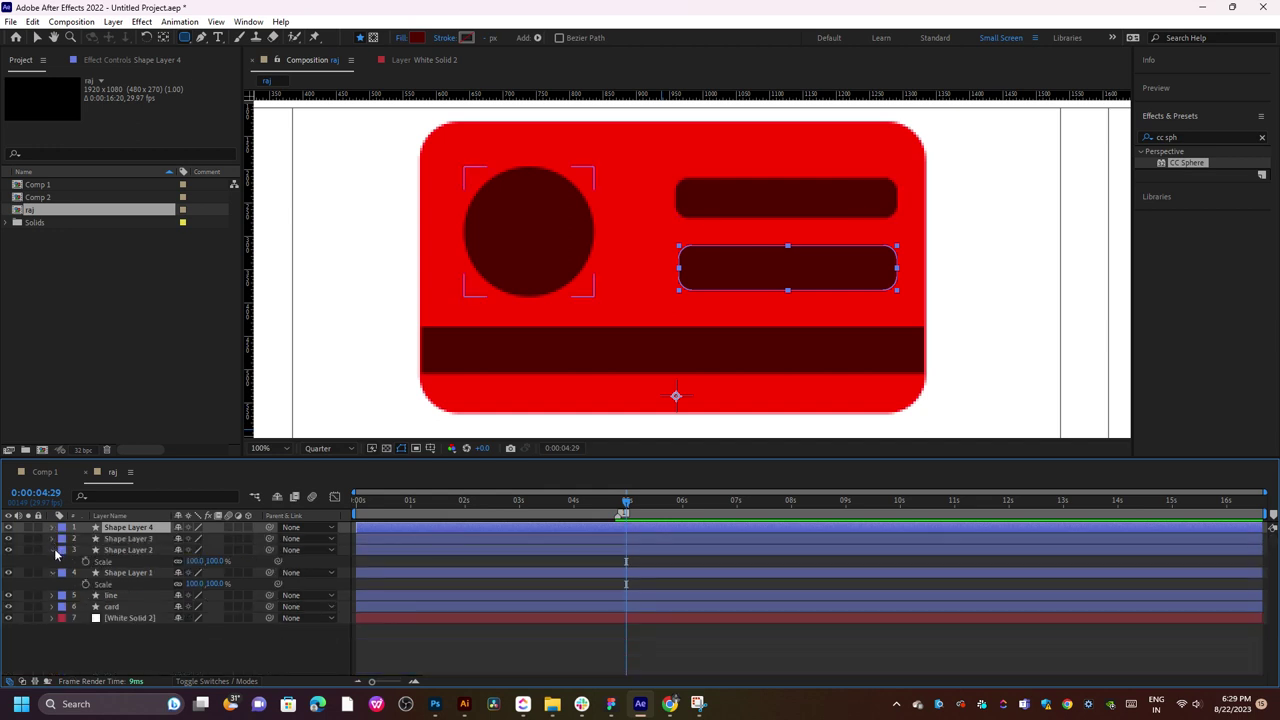
{"action": "left_click", "coordinate": [53, 550]}
{"action": "left_click", "coordinate": [53, 561]}
{"action": "left_click", "coordinate": [140, 561], "text": "shift"}
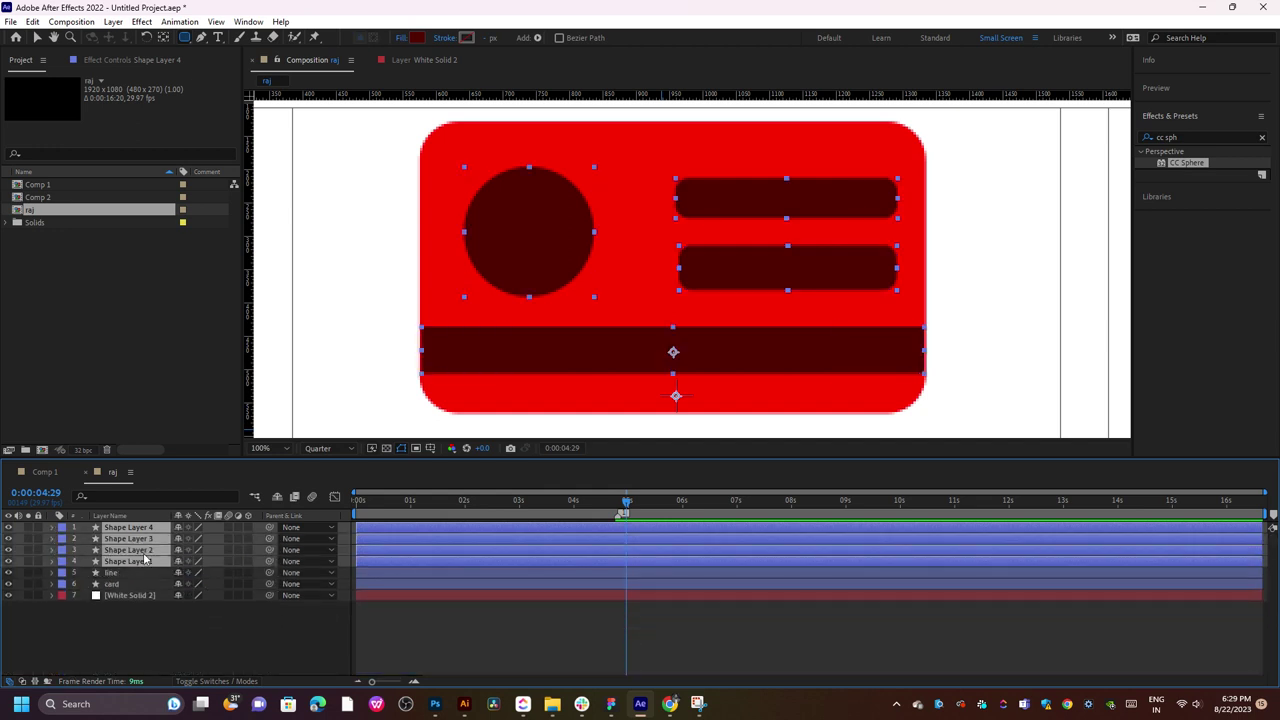
{"action": "mouse_move", "coordinate": [358, 532]}
{"action": "left_mouse_down"}
{"action": "mouse_move", "coordinate": [598, 528]}
{"action": "mouse_move", "coordinate": [592, 503]}
{"action": "left_mouse_up"}
- Move the four shape layers to start near 4:26, preview, and parent them to the card layer
{"action": "key", "text": "space"}
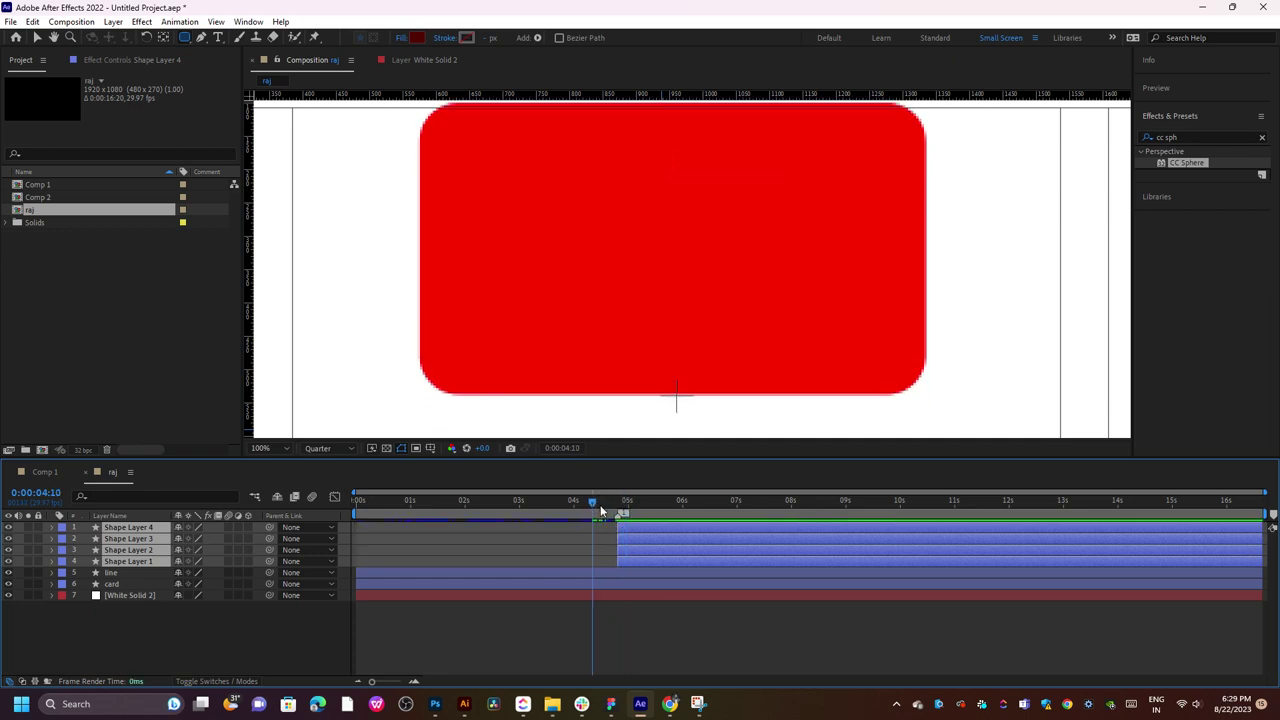
{"action": "left_click", "coordinate": [623, 508]}
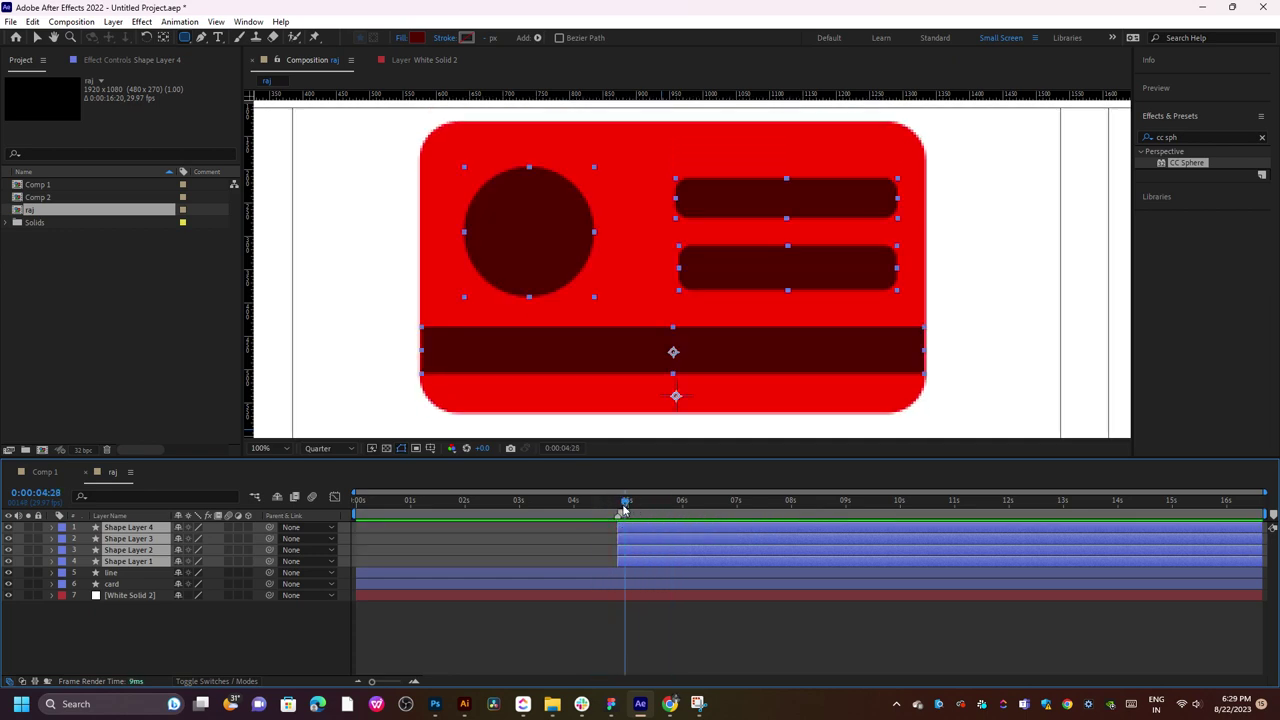
{"action": "mouse_move", "coordinate": [618, 512]}
{"action": "left_mouse_down"}
{"action": "mouse_move", "coordinate": [529, 518]}
{"action": "mouse_move", "coordinate": [577, 521]}
{"action": "left_mouse_up"}
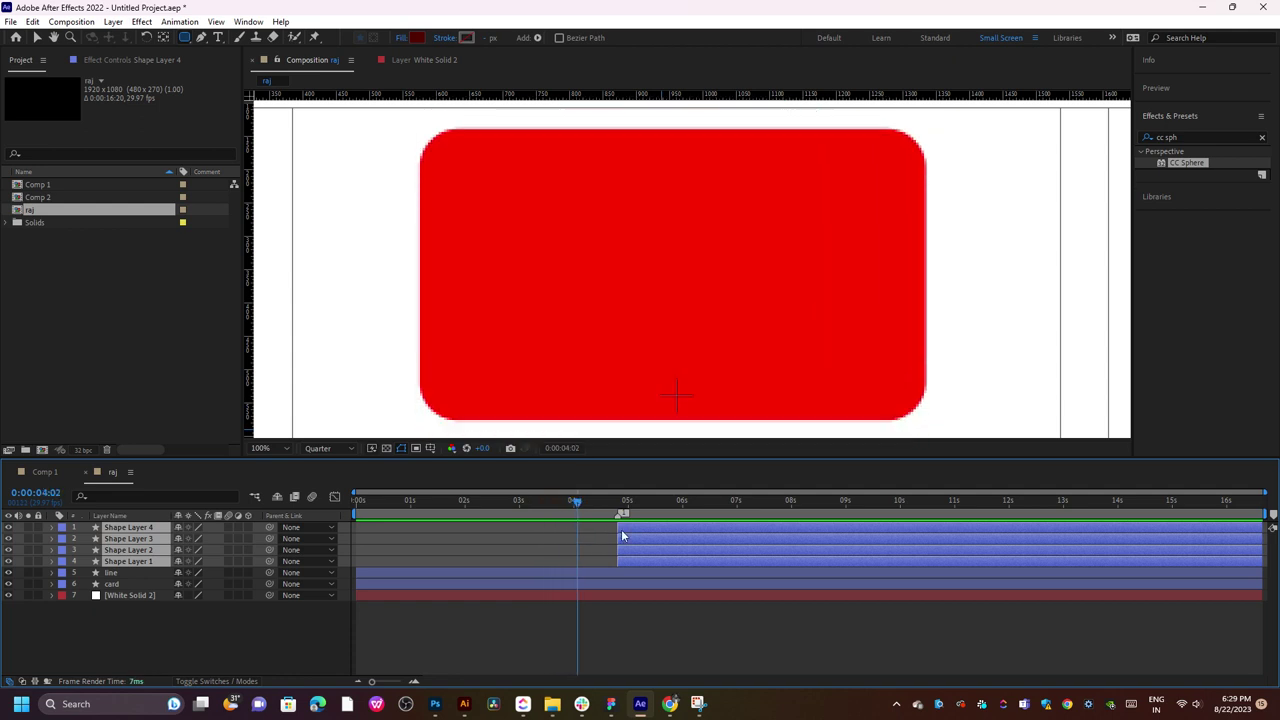
{"action": "mouse_move", "coordinate": [620, 536]}
{"action": "left_mouse_down"}
{"action": "mouse_move", "coordinate": [575, 536]}
{"action": "mouse_move", "coordinate": [560, 505]}
{"action": "left_mouse_up"}
{"action": "key", "text": "space"}
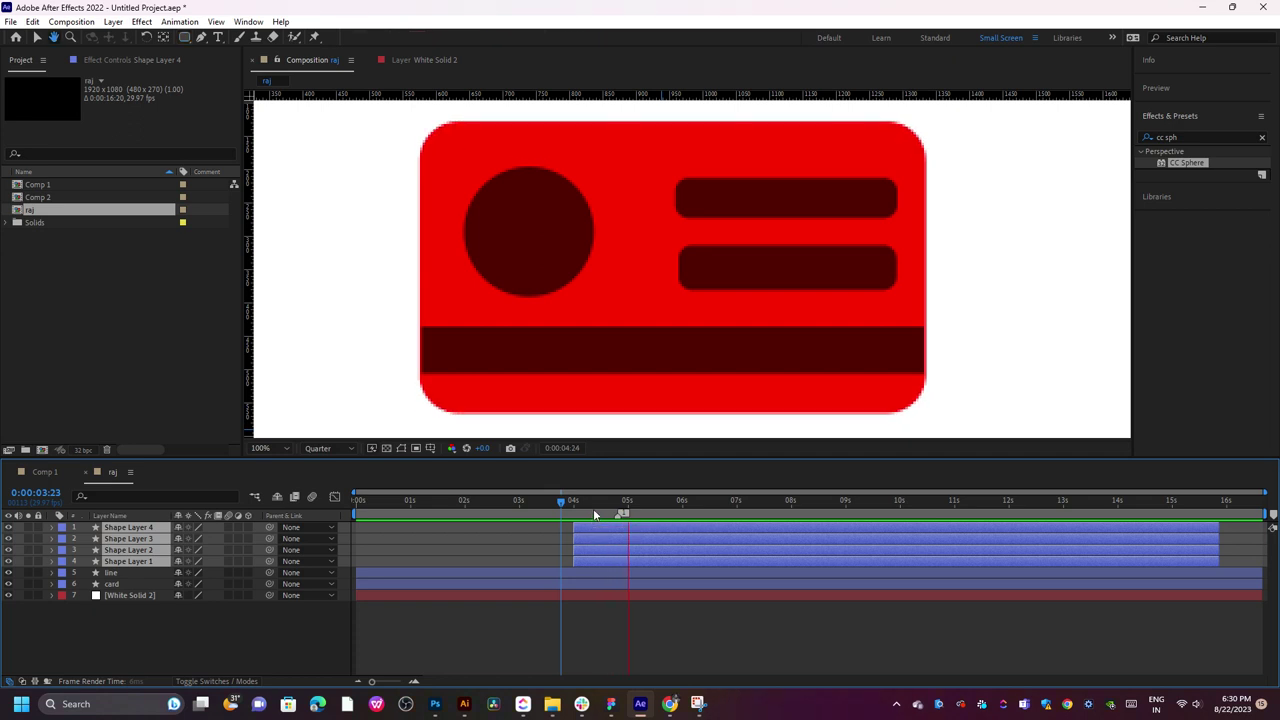
{"action": "left_click", "coordinate": [581, 511]}
{"action": "left_click_drag", "start_coordinate": [270, 529], "coordinate": [127, 587]}
- Finish parenting the four shape layers to card and replay the animation from 3:28
{"action": "left_click_drag", "start_coordinate": [580, 500], "coordinate": [551, 500]}
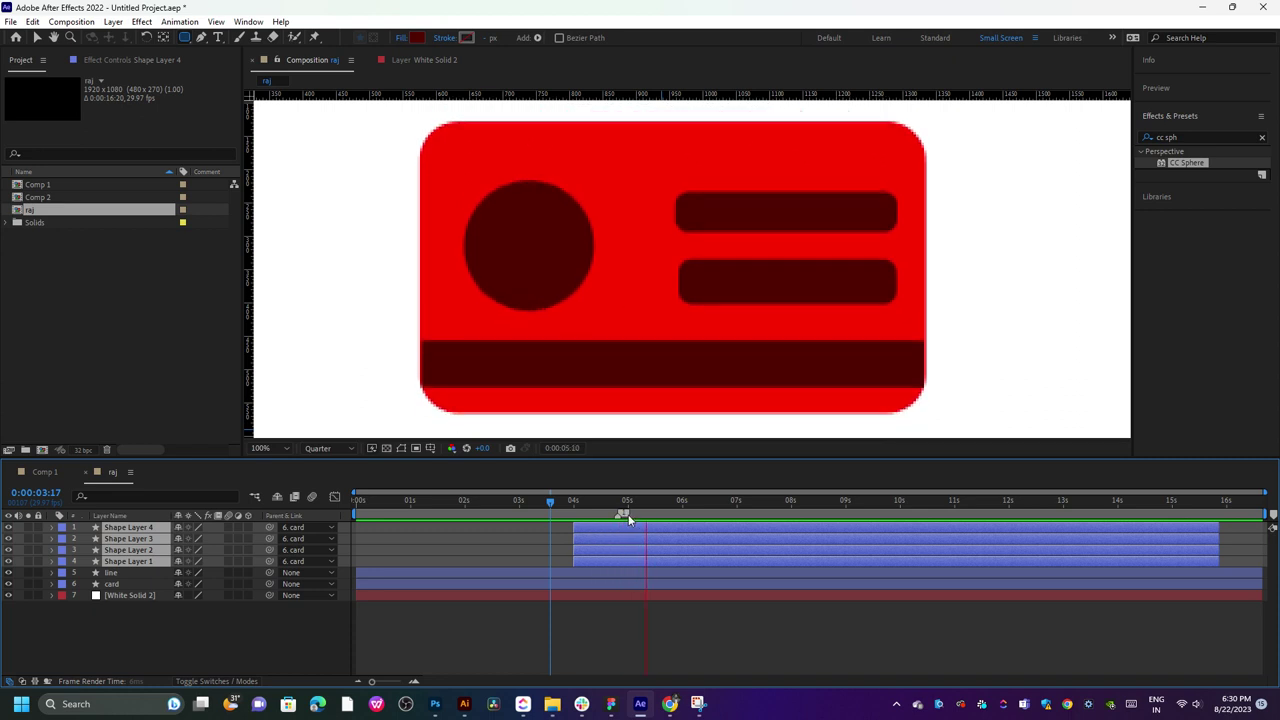
{"action": "left_click_drag", "start_coordinate": [628, 512], "coordinate": [561, 510]}
{"action": "key", "text": "space"}
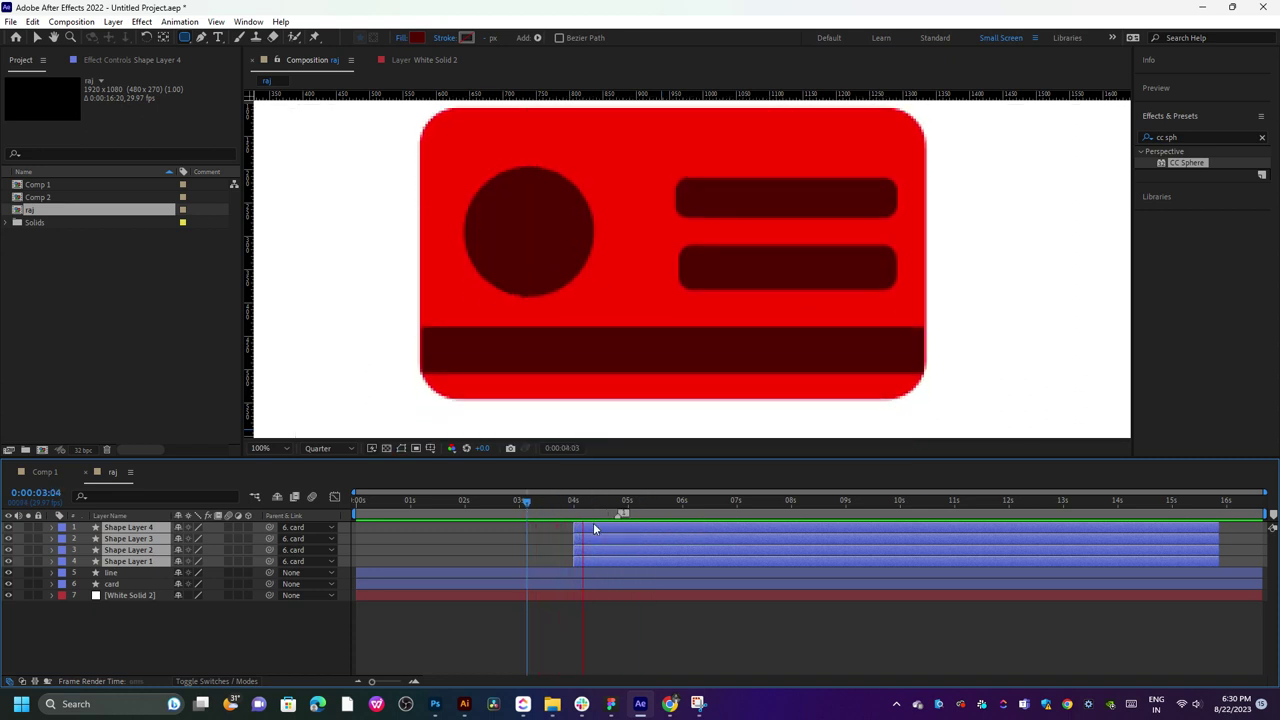
{"action": "key", "text": "q"}
- Select the four shape layers and make them start at 3:15
{"action": "left_click", "coordinate": [580, 532]}
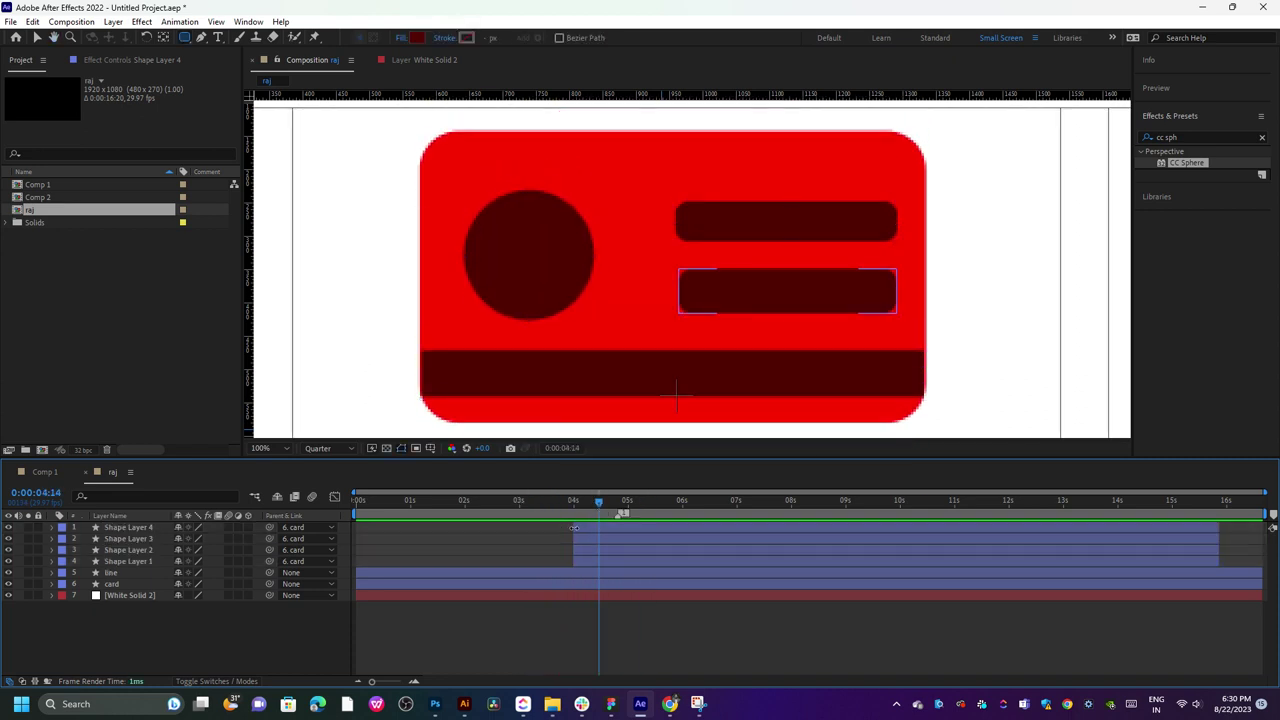
{"action": "left_click", "coordinate": [119, 560]}
{"action": "left_click", "coordinate": [128, 540], "text": "shift"}
{"action": "left_click", "coordinate": [128, 528], "text": "shift"}
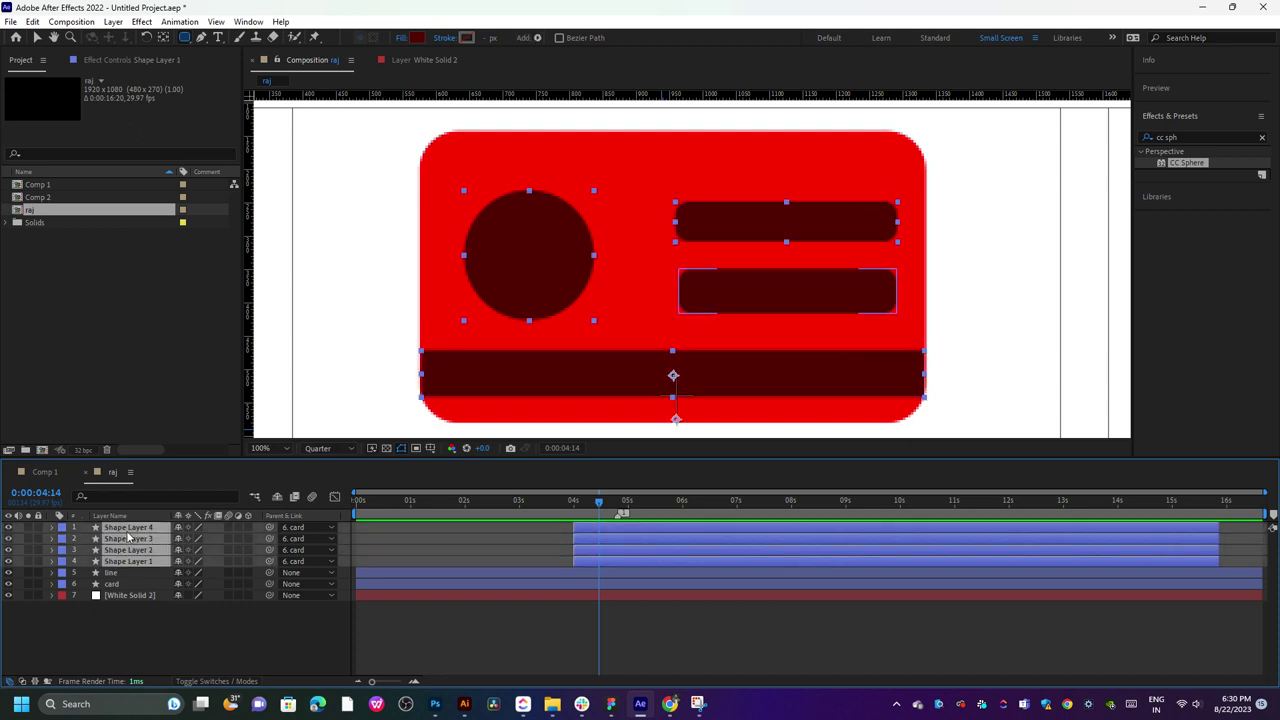
{"action": "left_click_drag", "start_coordinate": [590, 512], "coordinate": [546, 515]}
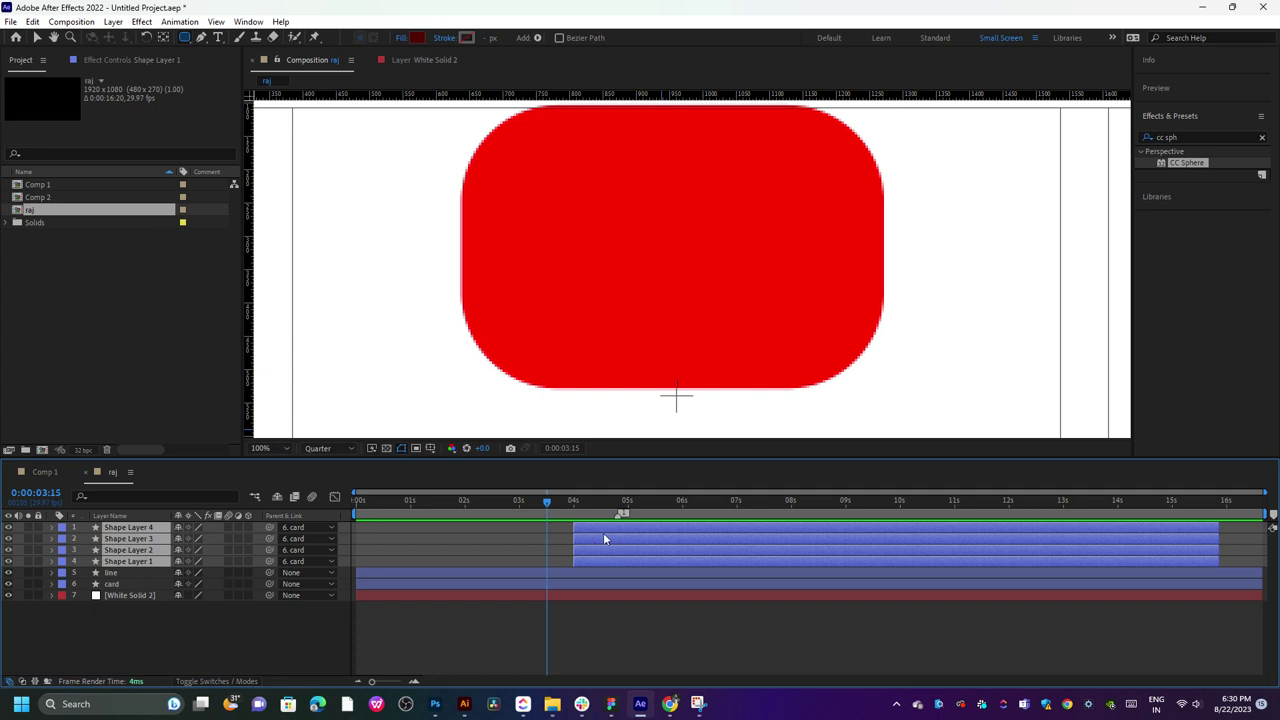
{"action": "left_click_drag", "start_coordinate": [604, 535], "coordinate": [584, 533]}
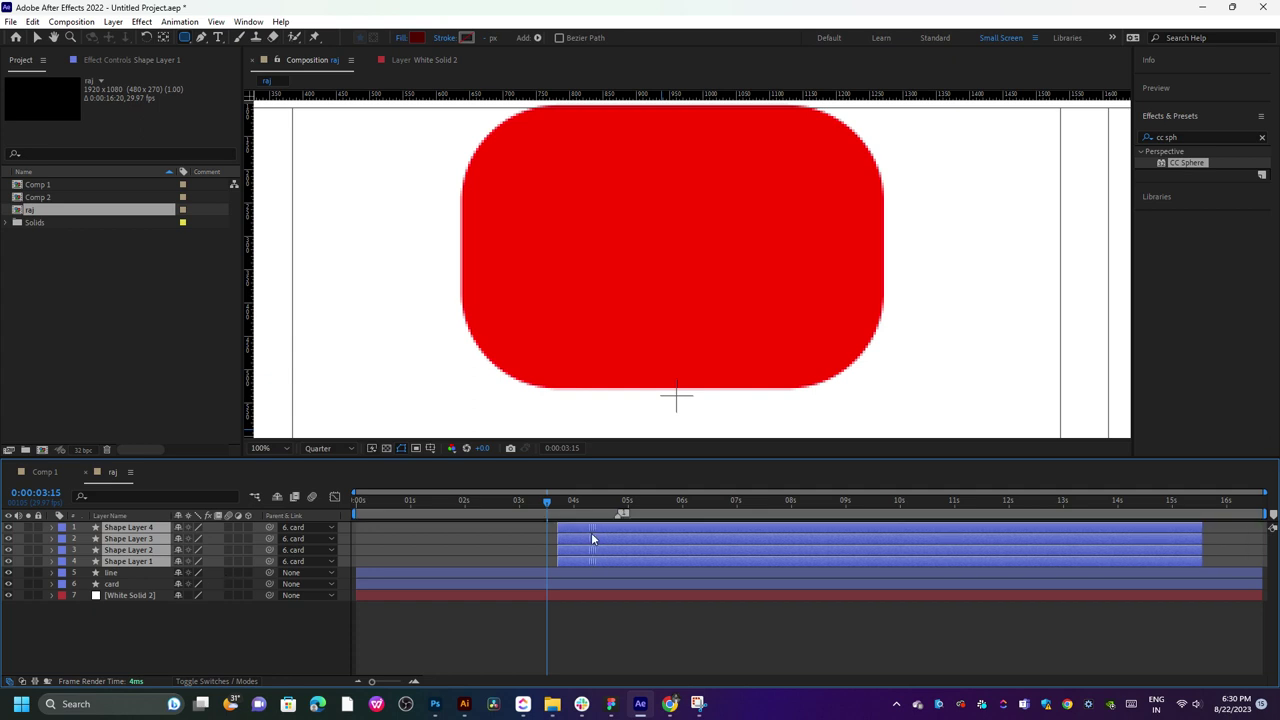
- Preview the shapes appearing between 3:07 and 3:24, then reselect all four inner shape layers
{"action": "left_click", "coordinate": [517, 504]}
{"action": "key", "text": "space"}
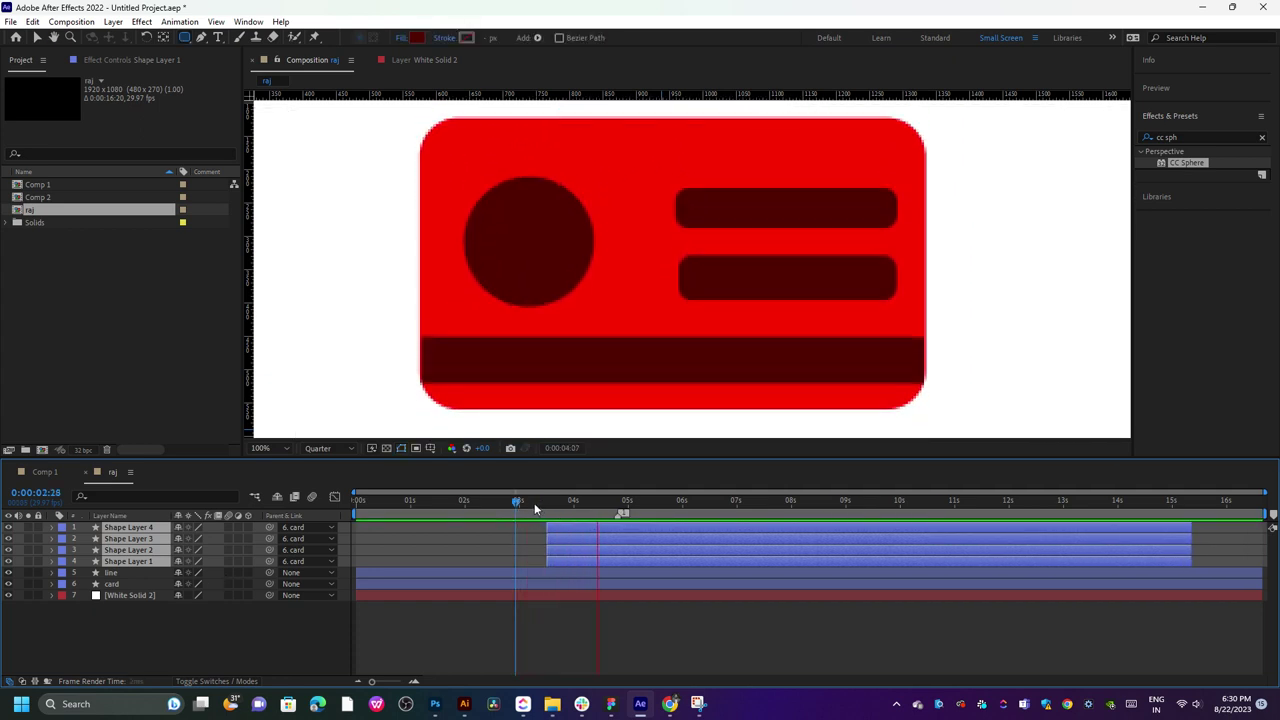
{"action": "key", "text": "space"}
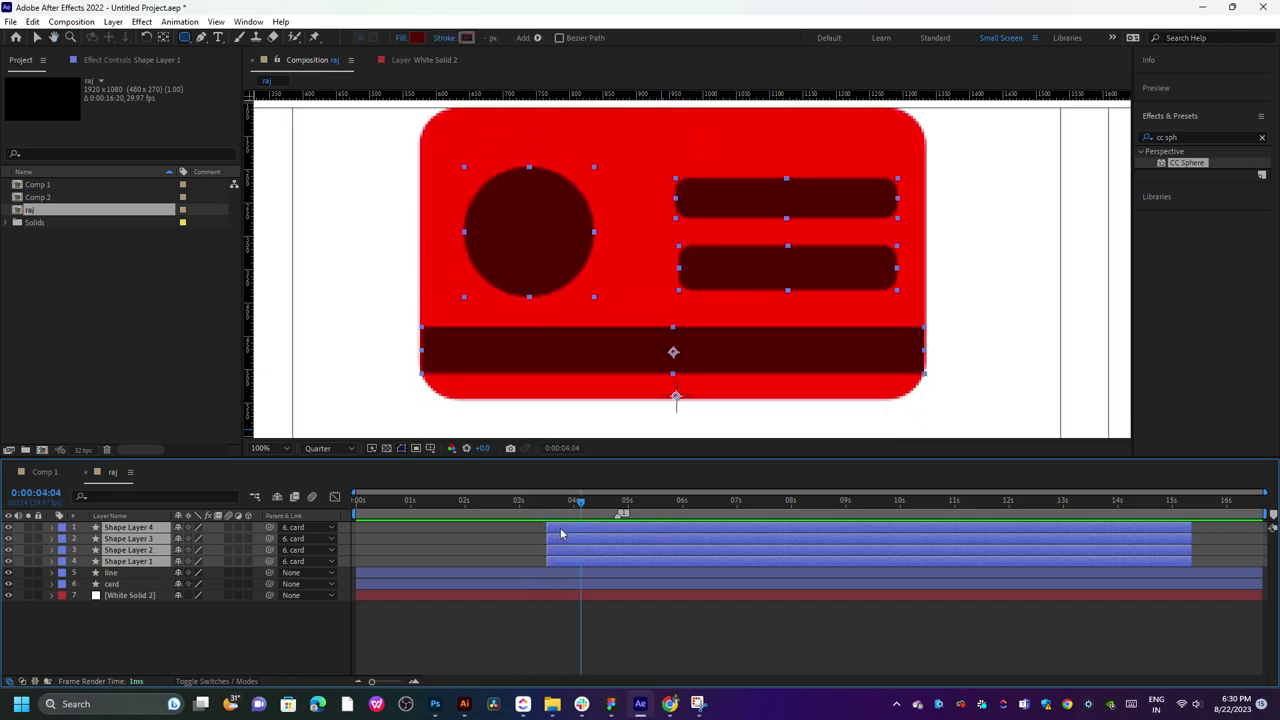
{"action": "mouse_move", "coordinate": [528, 499]}
{"action": "left_mouse_down"}
{"action": "mouse_move", "coordinate": [560, 505]}
{"action": "mouse_move", "coordinate": [573, 535]}
{"action": "left_mouse_up"}
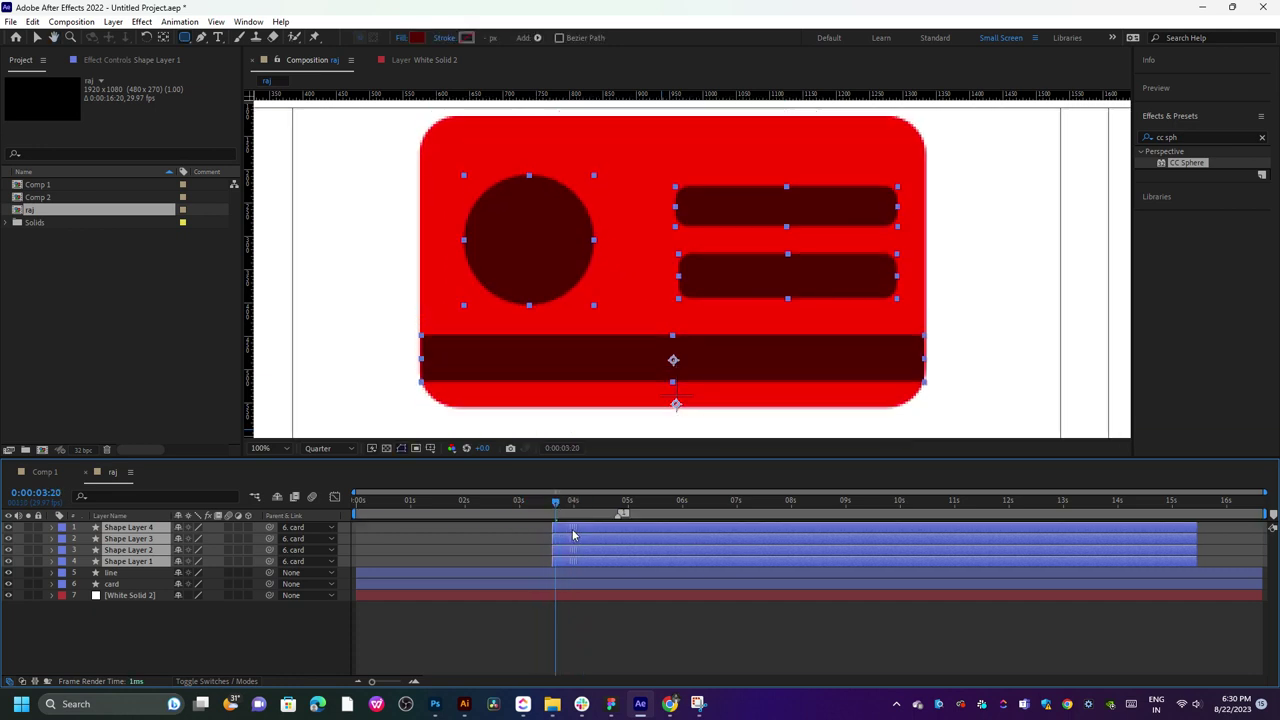
{"action": "left_click", "coordinate": [532, 500]}
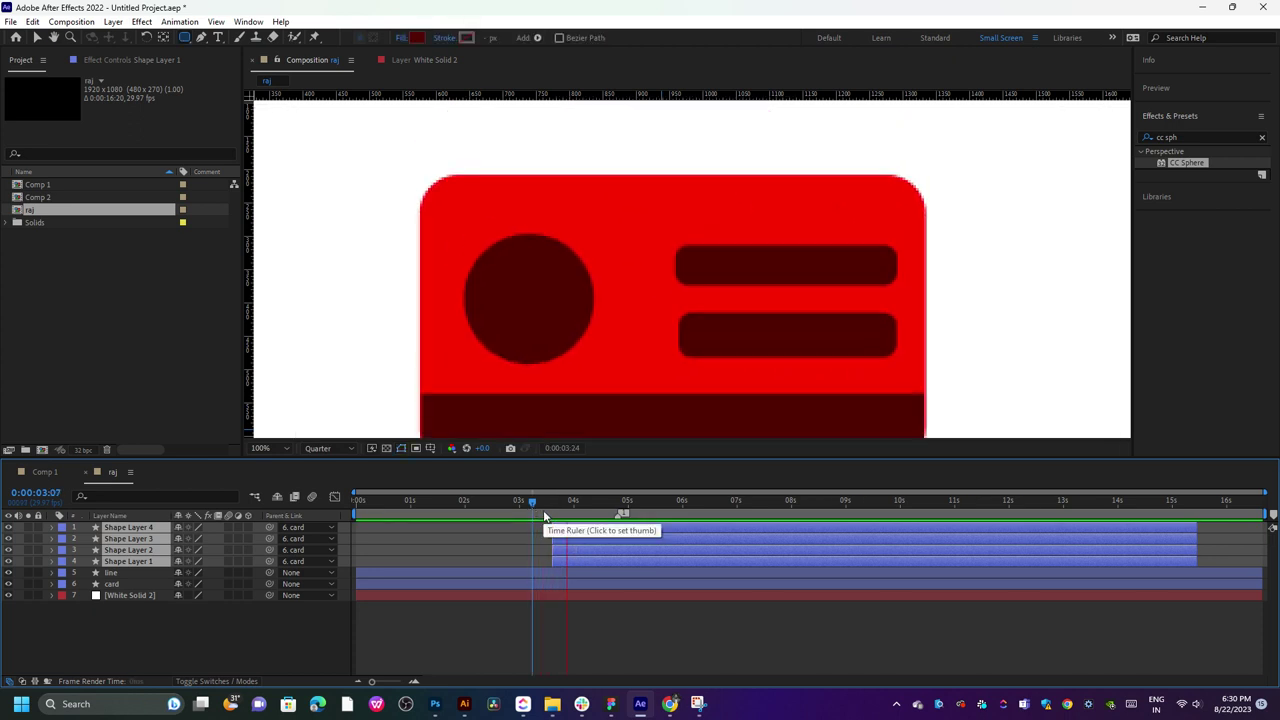
{"action": "left_click", "coordinate": [563, 500]}
{"action": "left_click", "coordinate": [596, 604]}
{"action": "left_click", "coordinate": [589, 552]}
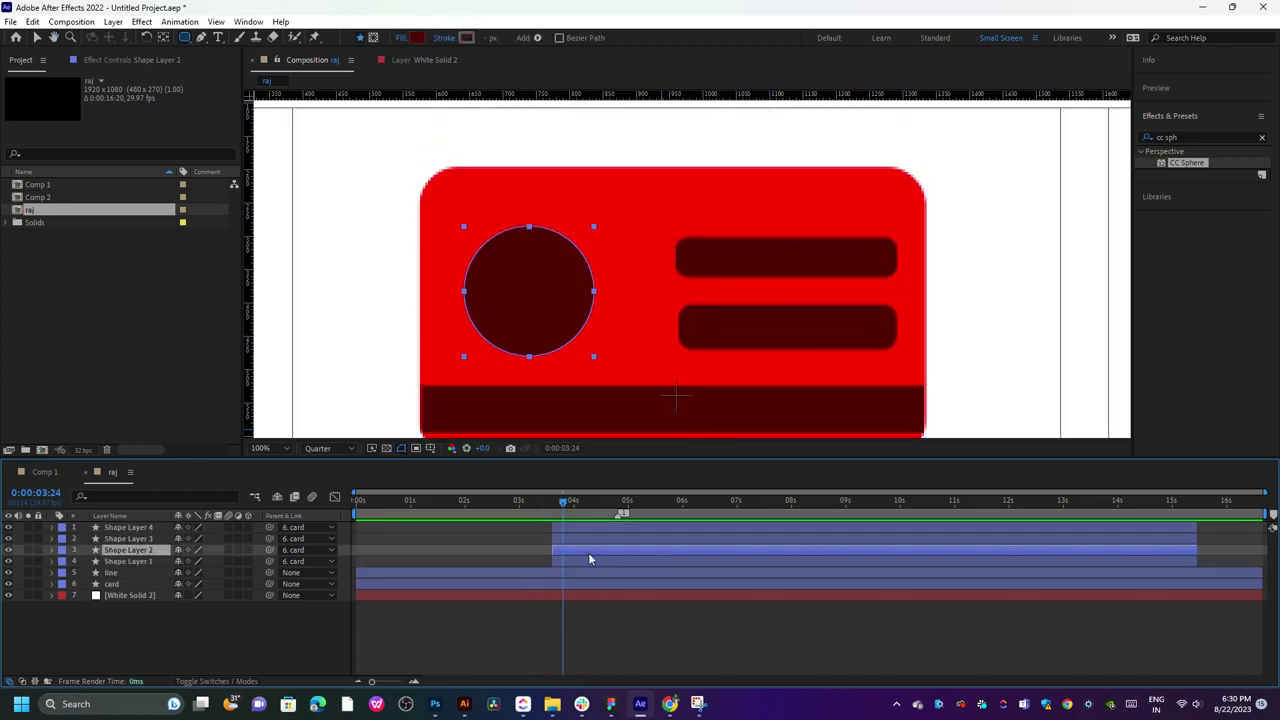
{"action": "left_click", "coordinate": [589, 562]}
{"action": "left_click", "coordinate": [589, 524], "text": "shift"}
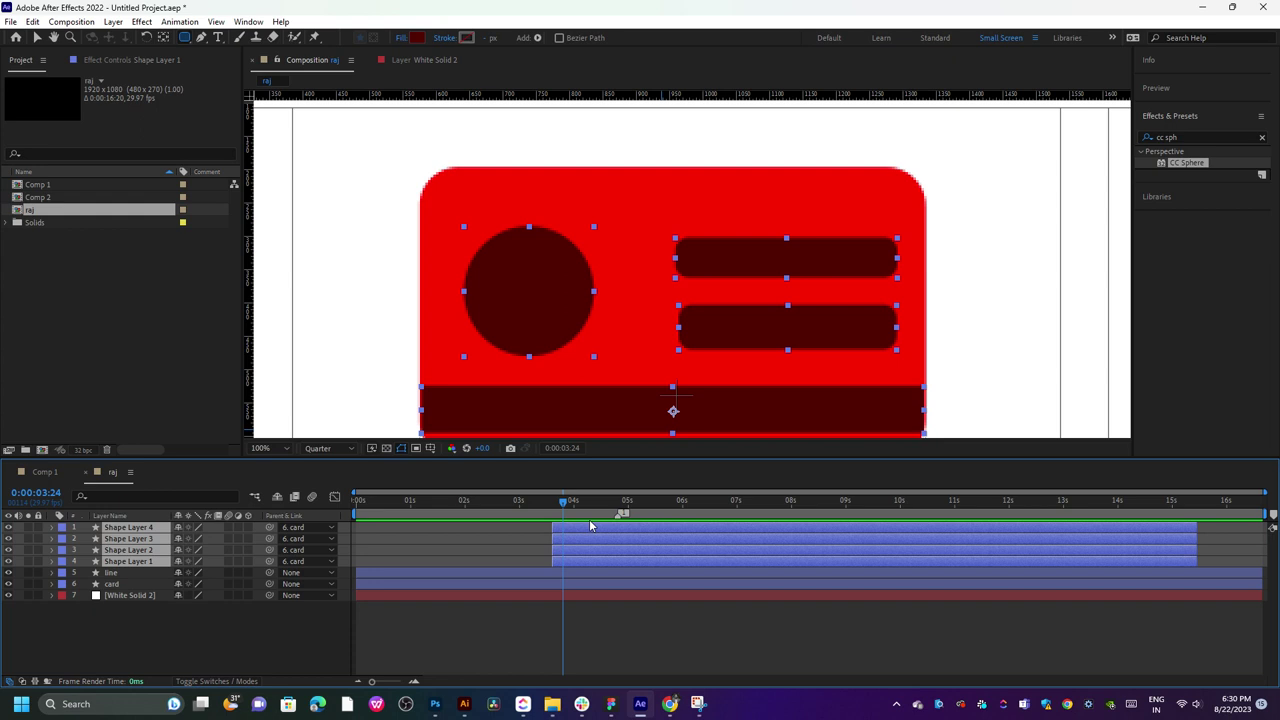
- Keyframe the shapes' Scale at 100% at 4:15 and 0% at 3:20
{"action": "key", "text": "s"}
{"action": "mouse_move", "coordinate": [578, 512]}
{"action": "left_mouse_down"}
{"action": "mouse_move", "coordinate": [548, 510]}
{"action": "mouse_move", "coordinate": [602, 519]}
{"action": "left_mouse_up"}
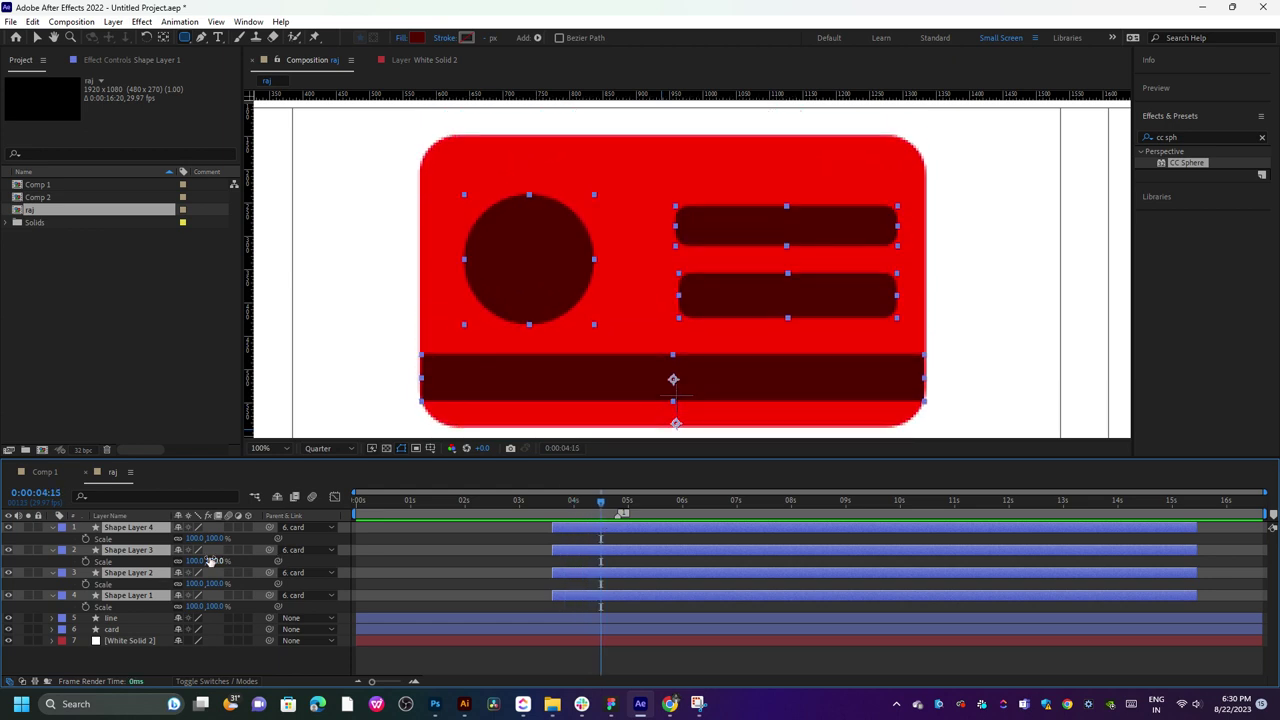
{"action": "left_click", "coordinate": [85, 539]}
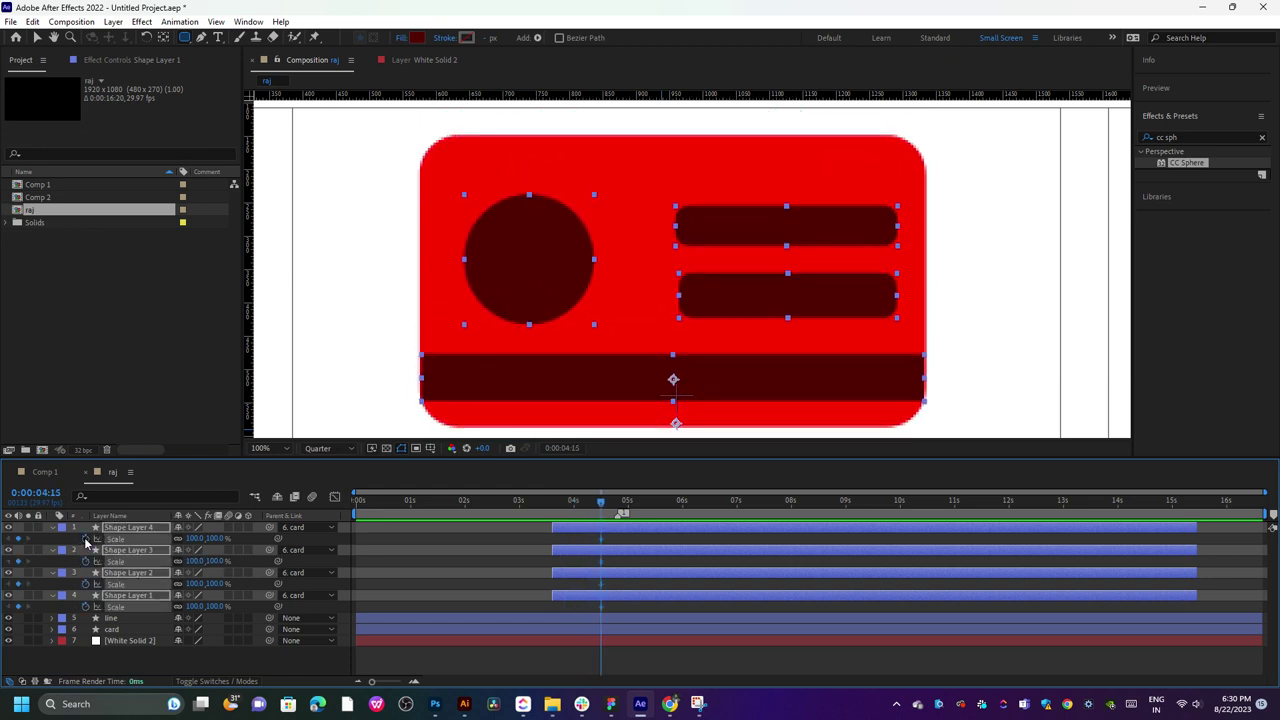
{"action": "left_click", "coordinate": [555, 510]}
{"action": "left_click_drag", "start_coordinate": [557, 510], "coordinate": [558, 510]}
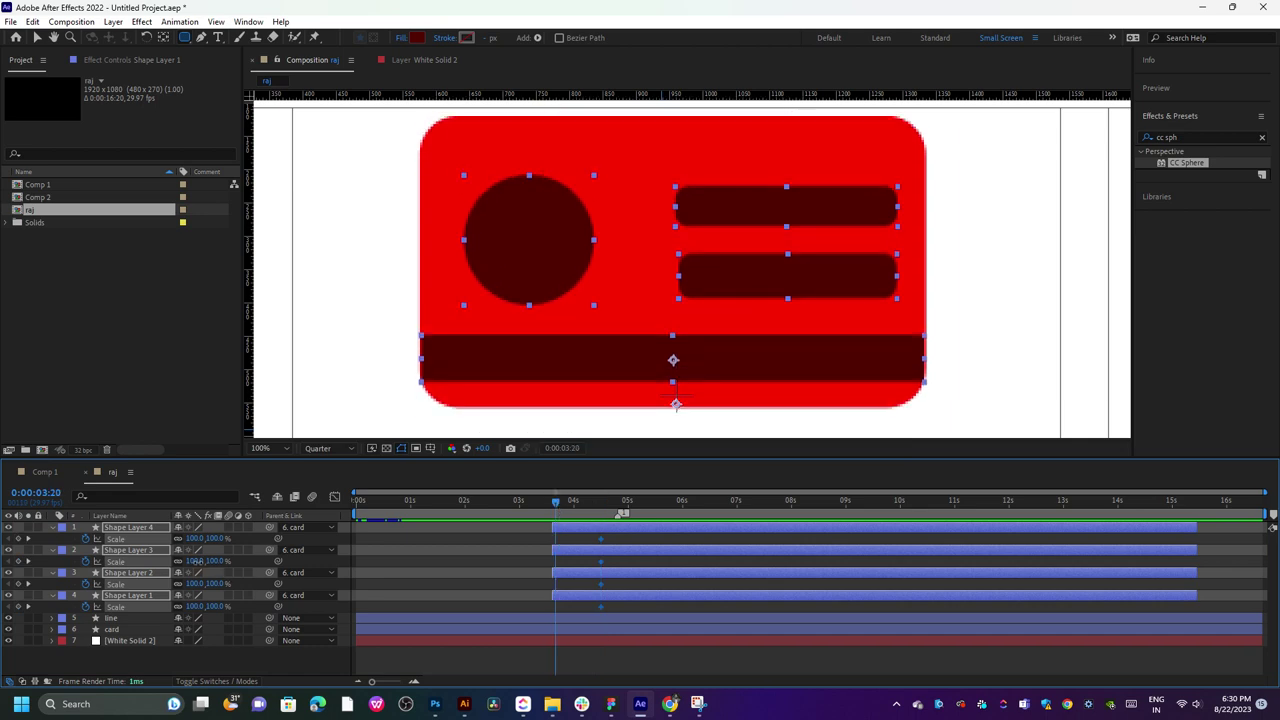
{"action": "type", "text": "0"}
{"action": "key", "text": "Return"}
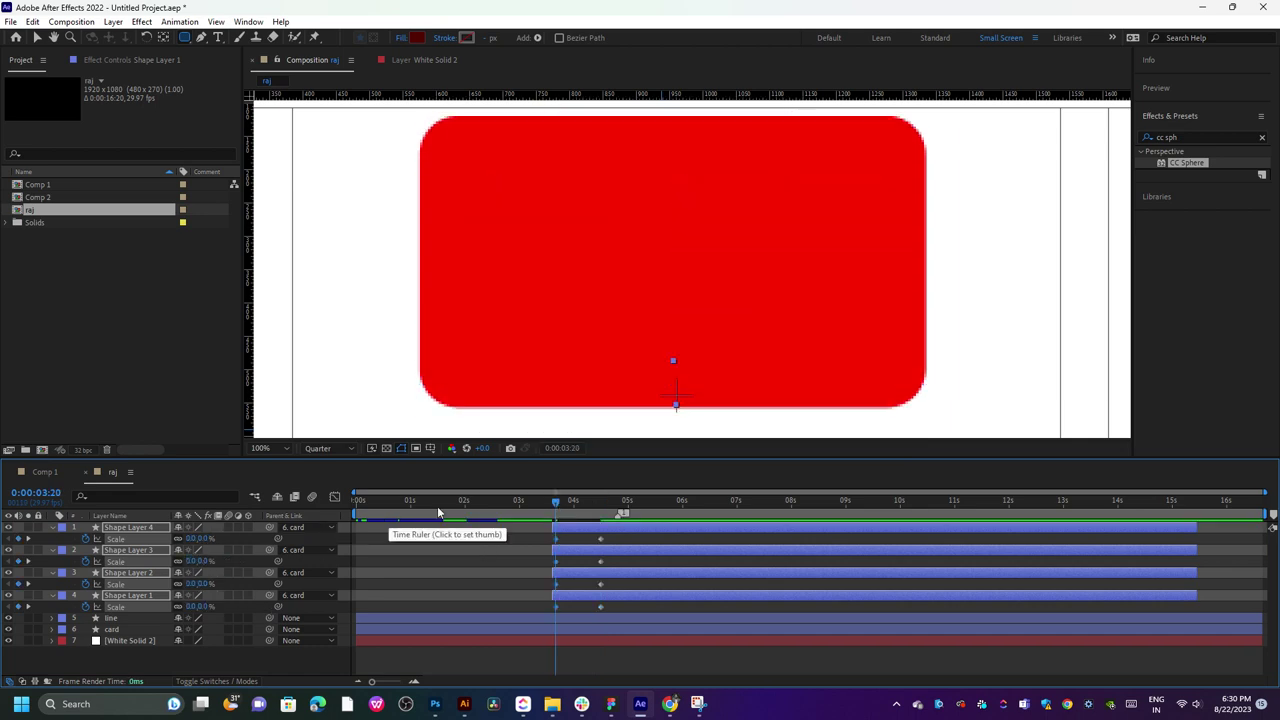
- Preview and scrub through the shapes scaling up from 3:21
{"action": "key", "text": "space"}
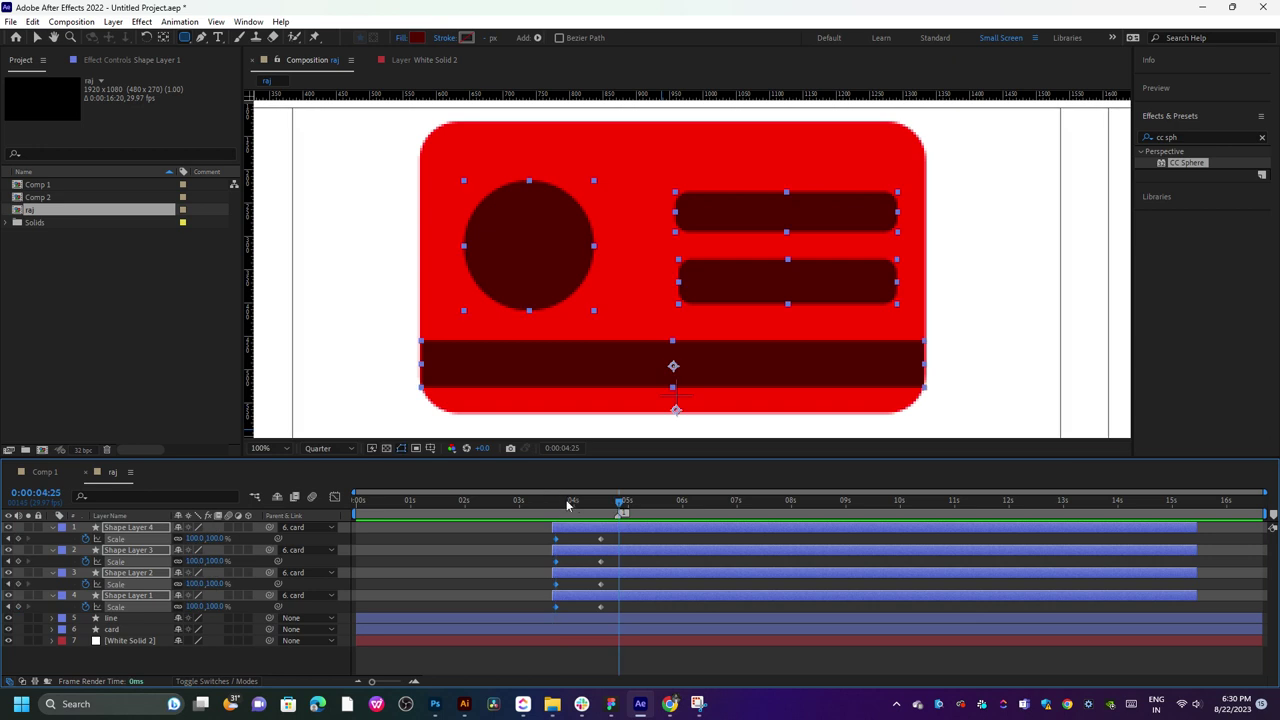
{"action": "left_click", "coordinate": [557, 503]}
{"action": "mouse_move", "coordinate": [557, 503]}
{"action": "left_mouse_down"}
{"action": "mouse_move", "coordinate": [585, 511]}
{"action": "mouse_move", "coordinate": [557, 512]}
{"action": "left_mouse_up"}
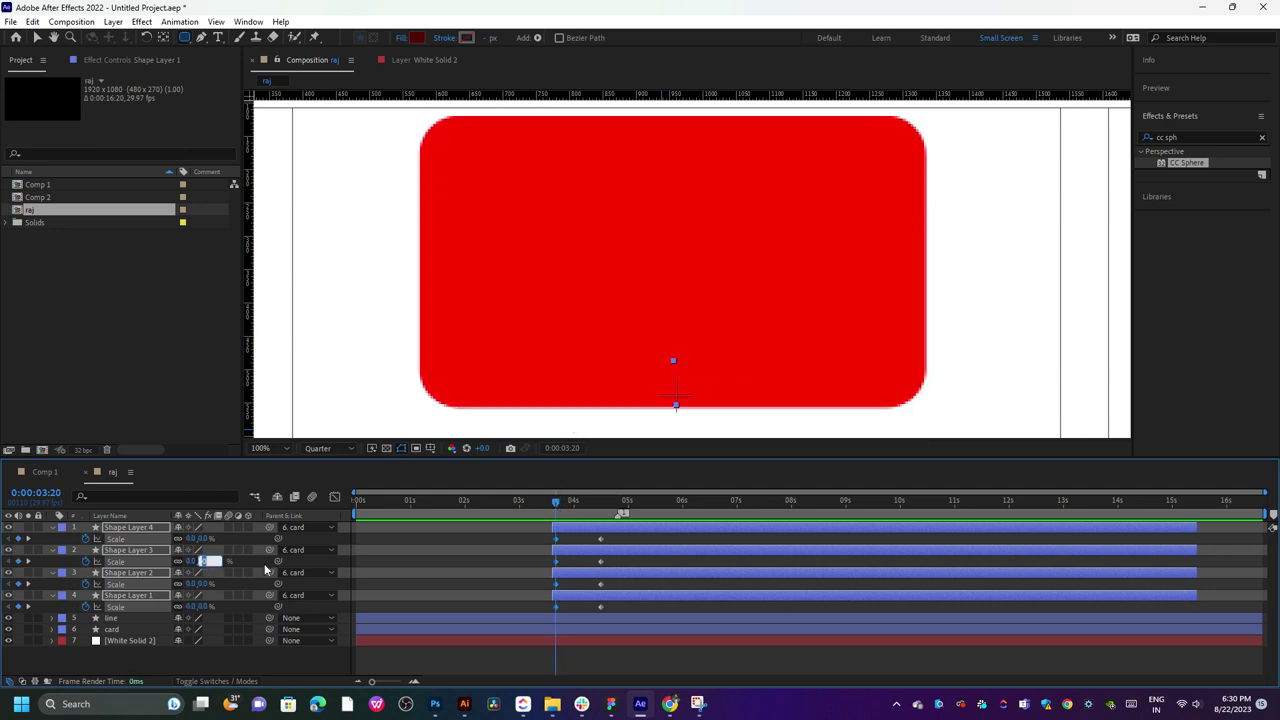
{"action": "key", "text": "space"}
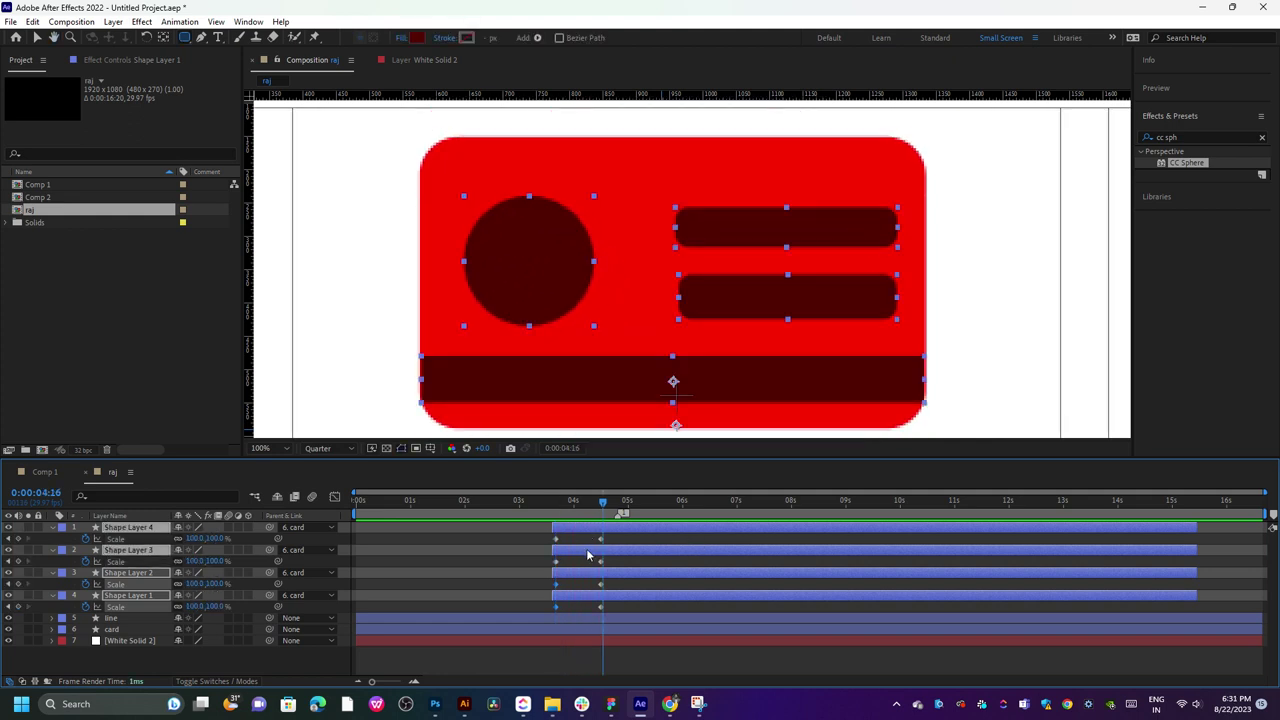
- Move the circle layer's anchor point to the circle's centre with the Pan Behind tool
{"action": "left_click", "coordinate": [610, 574]}
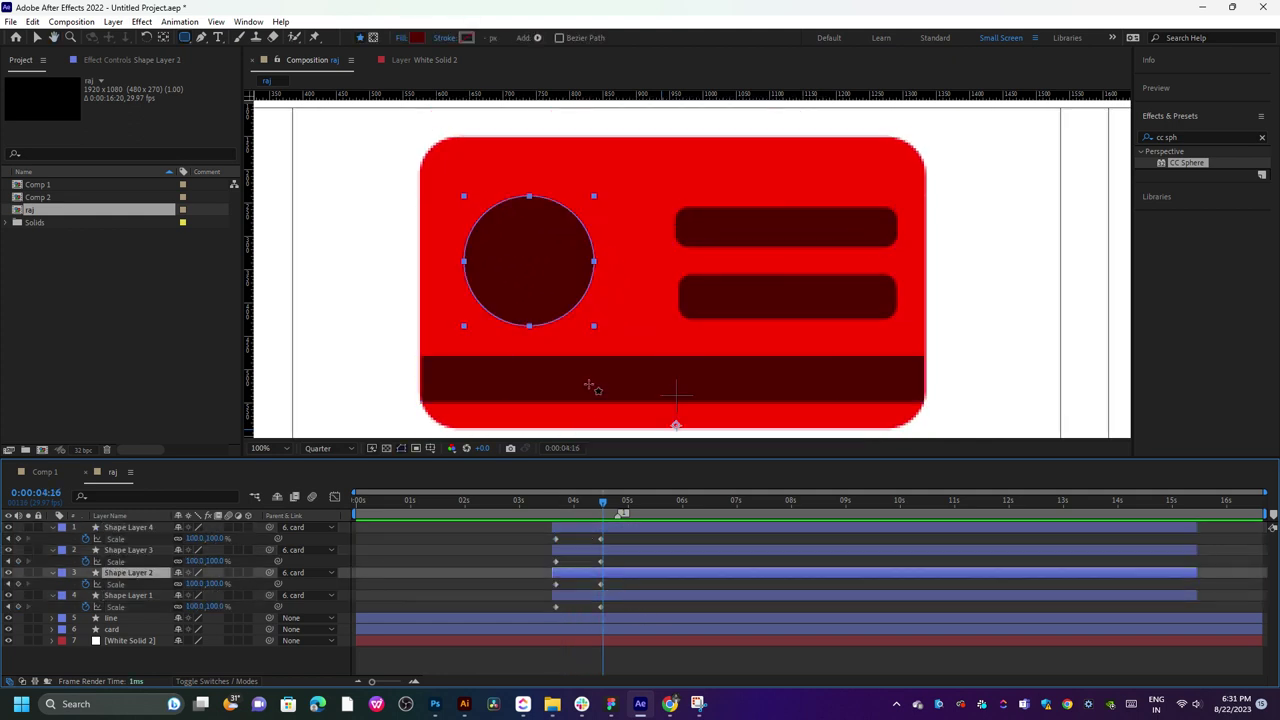
{"action": "left_click", "coordinate": [163, 38]}
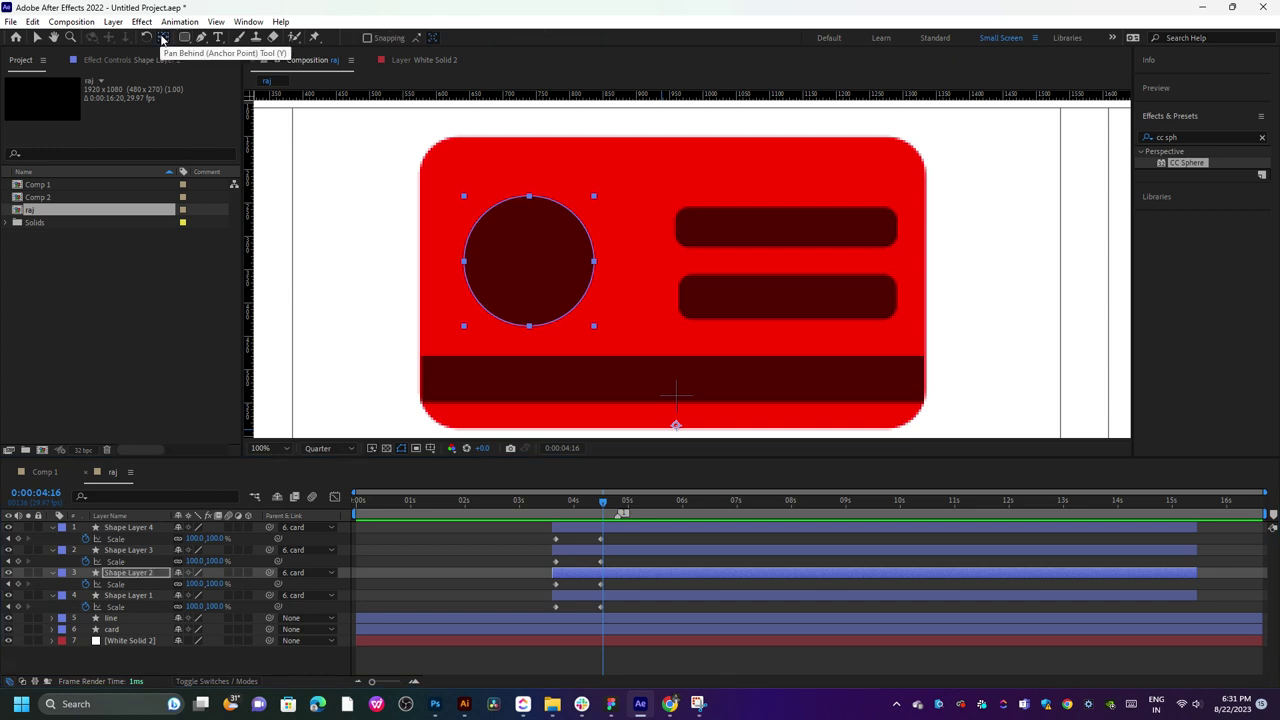
{"action": "left_click_drag", "start_coordinate": [676, 425], "coordinate": [592, 308]}
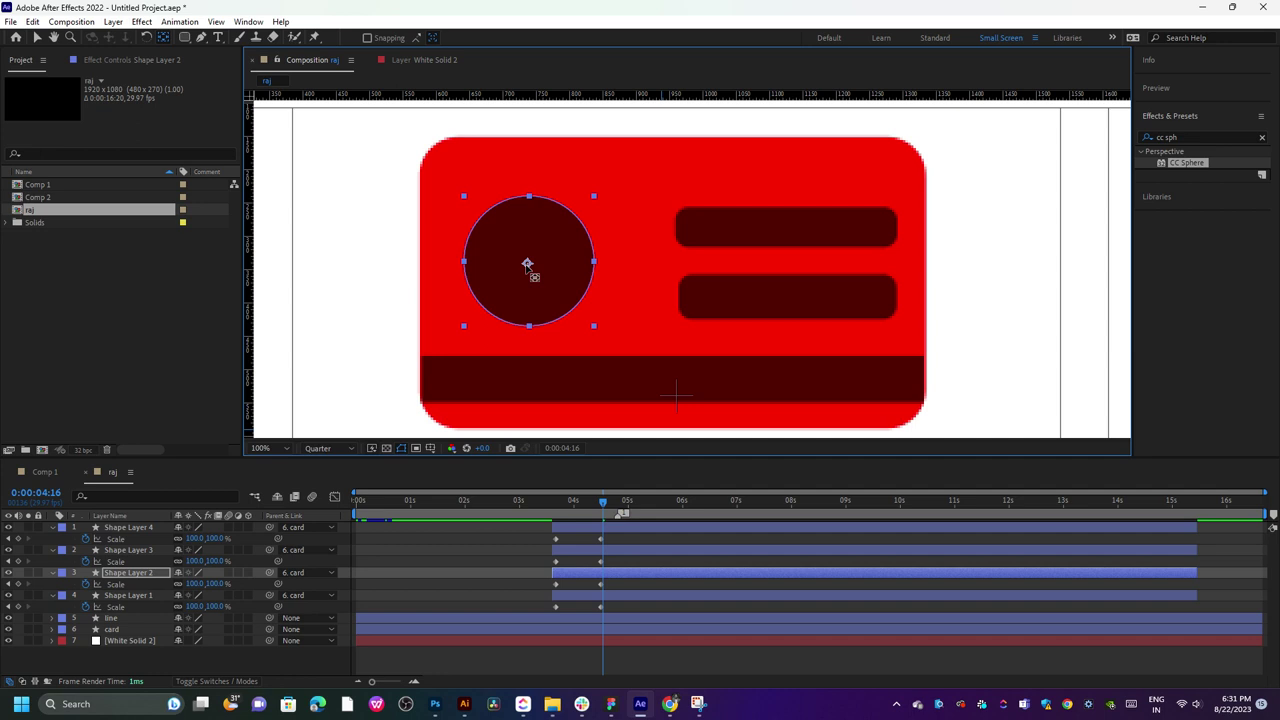
- Centre the top and middle bars' anchor points on their shapes, then scrub back to 2:24
{"action": "left_click", "coordinate": [618, 551]}
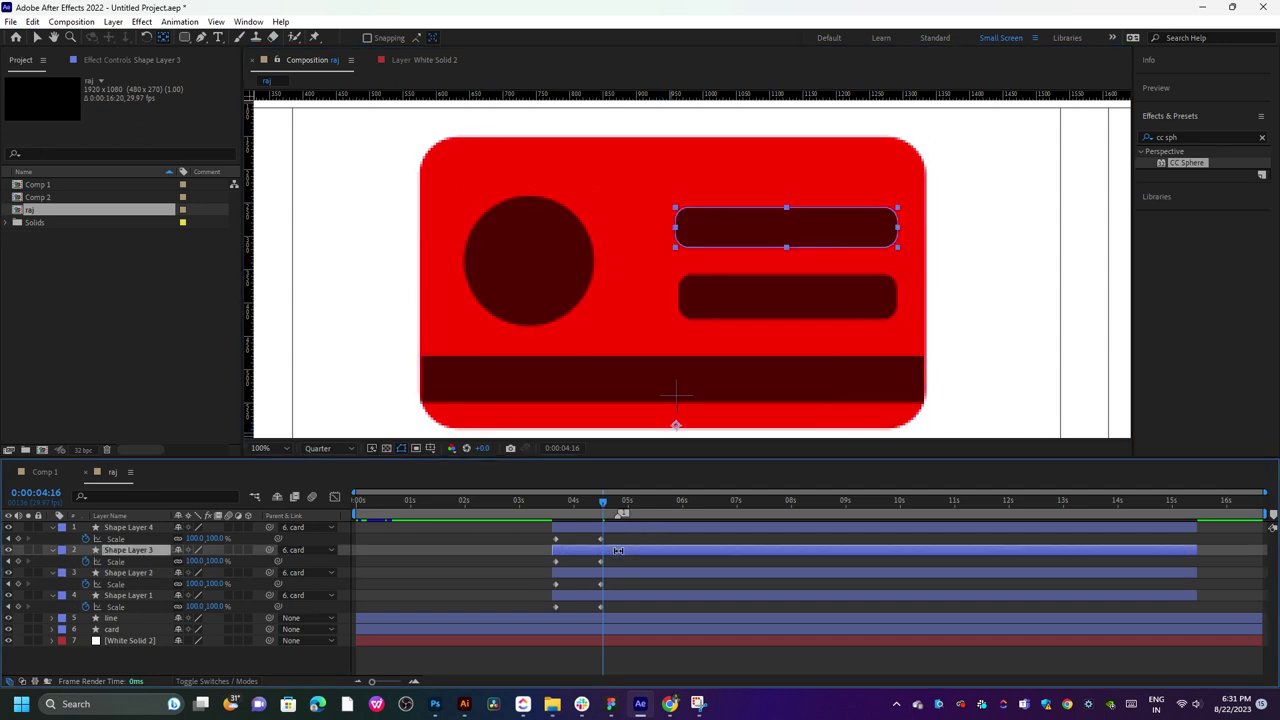
{"action": "left_click_drag", "start_coordinate": [676, 425], "coordinate": [684, 407]}
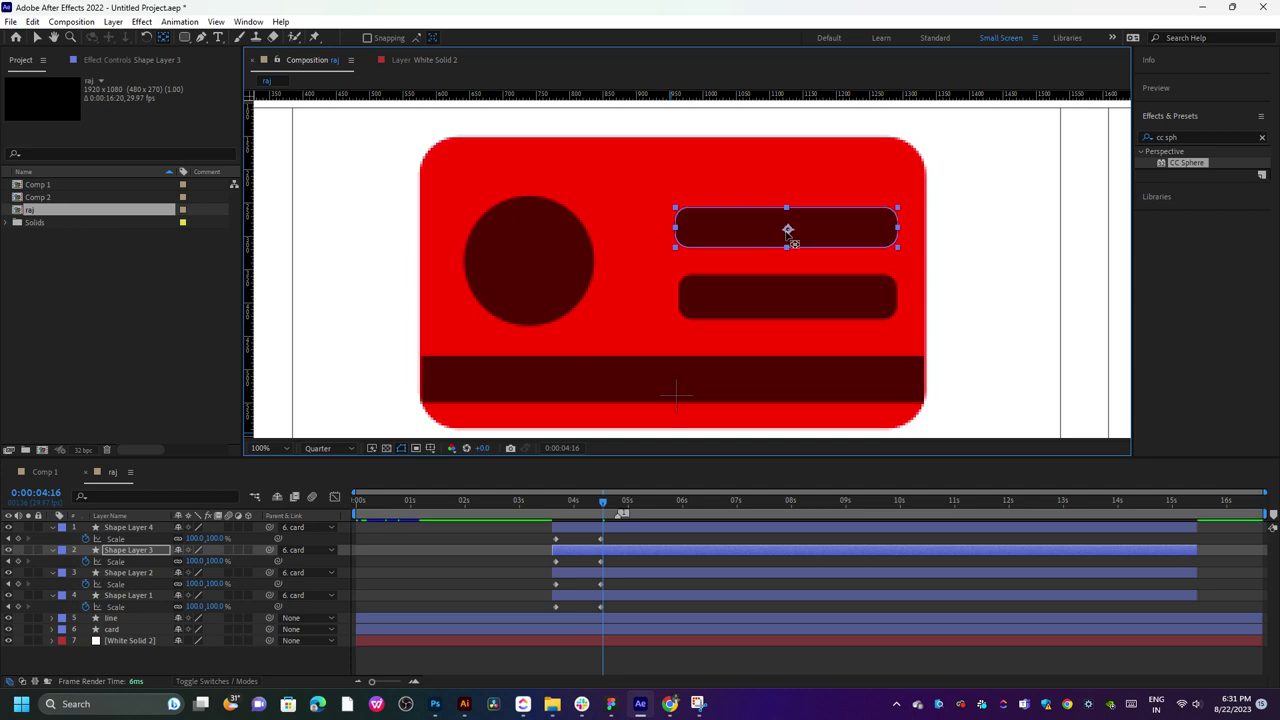
{"action": "left_click", "coordinate": [634, 524]}
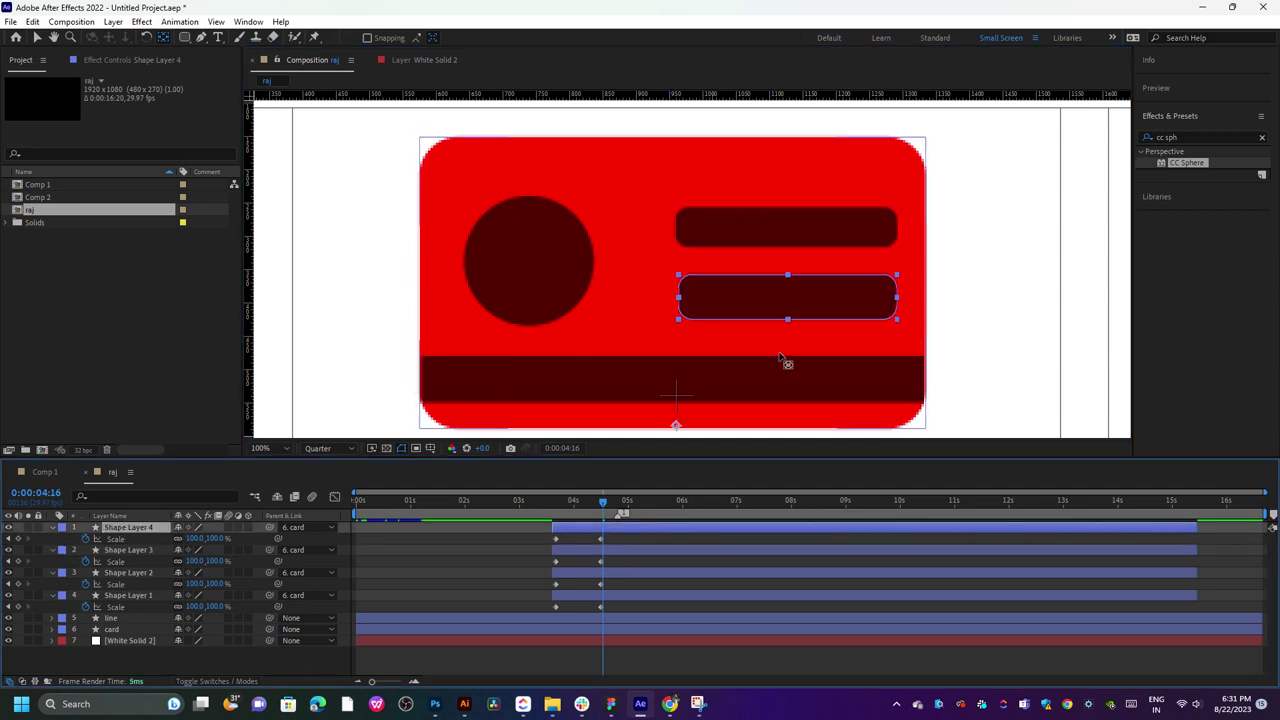
{"action": "left_click_drag", "start_coordinate": [677, 425], "coordinate": [778, 324]}
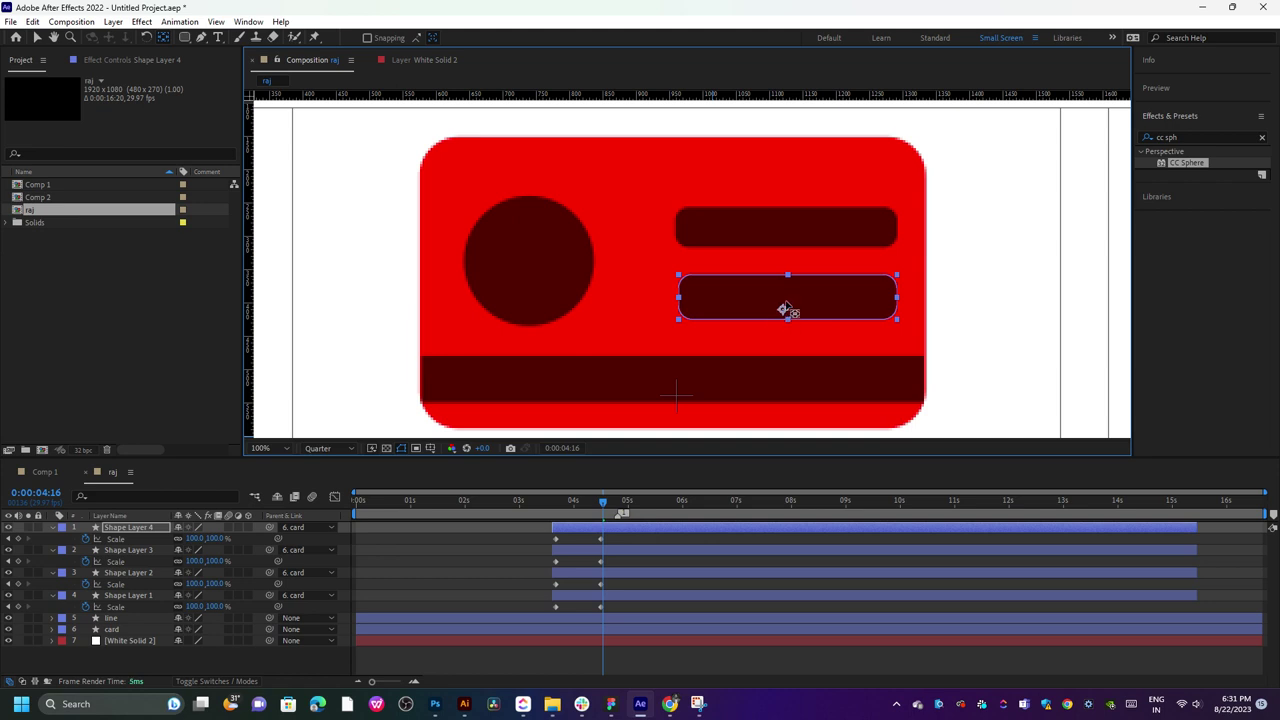
{"action": "left_click", "coordinate": [618, 599]}
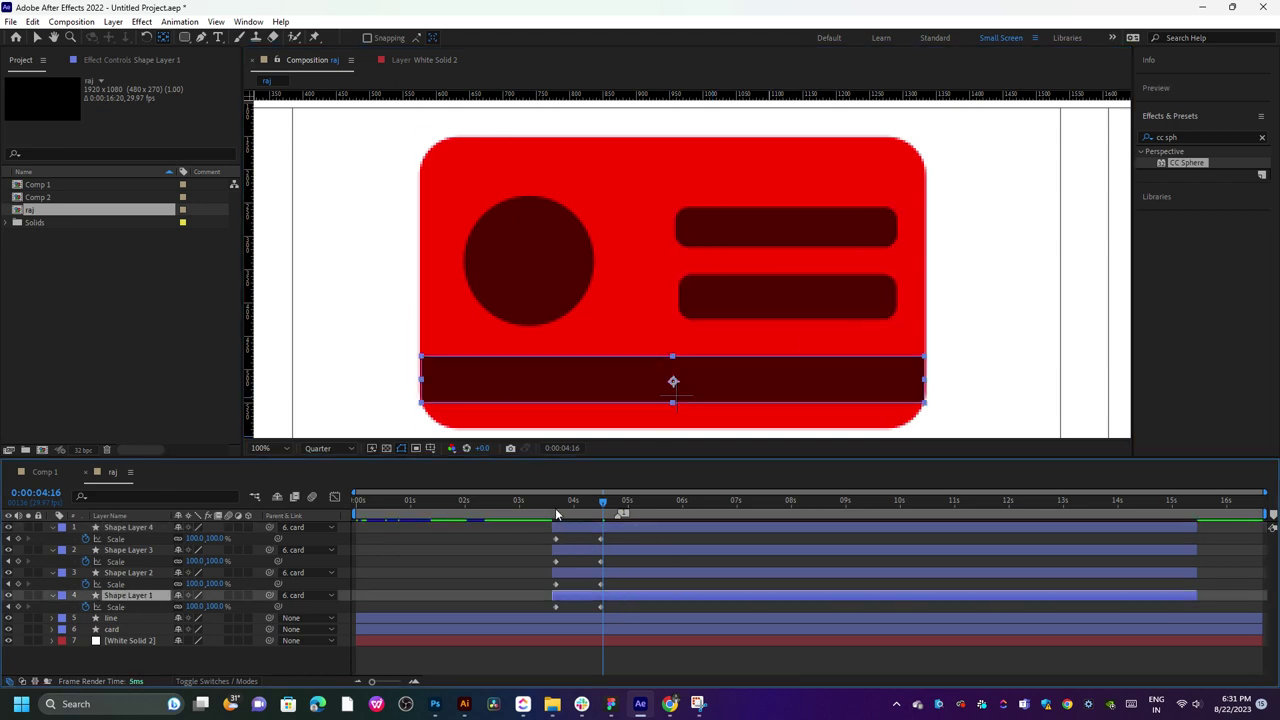
{"action": "left_click_drag", "start_coordinate": [557, 506], "coordinate": [519, 506]}
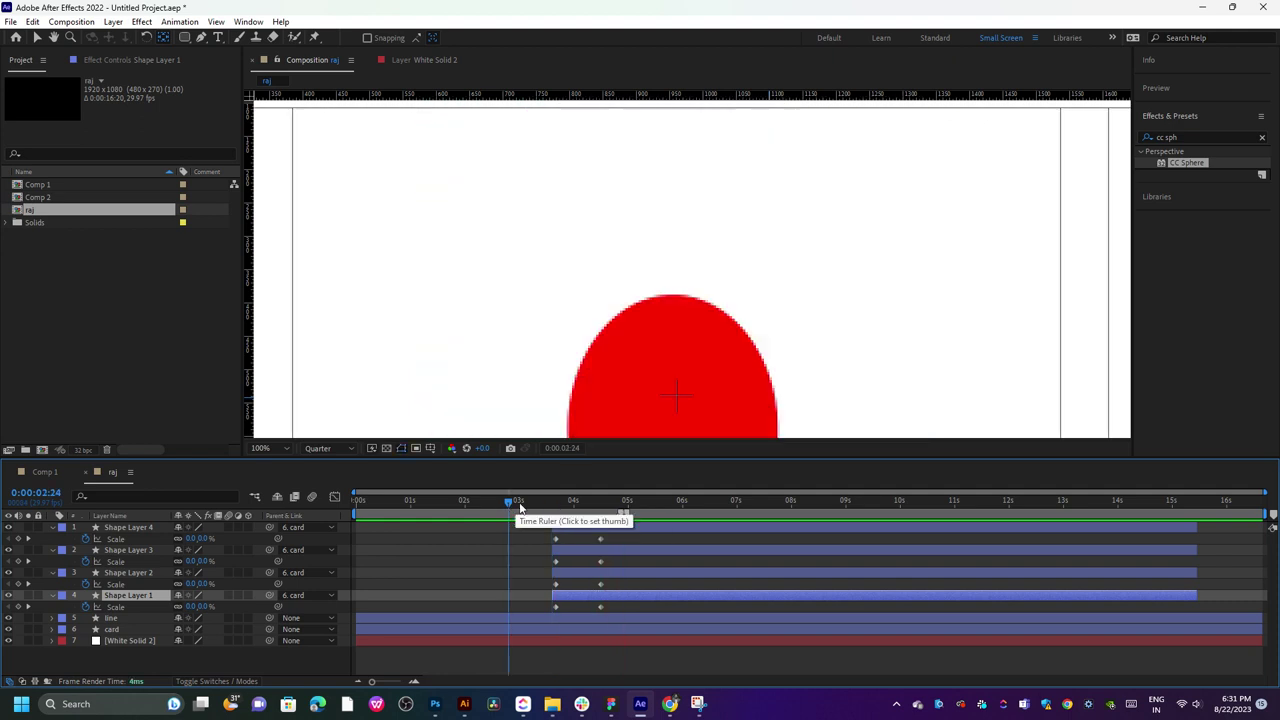
- Drag the end Scale keyframes earlier so the shapes reach full size sooner
{"action": "key", "text": "space"}
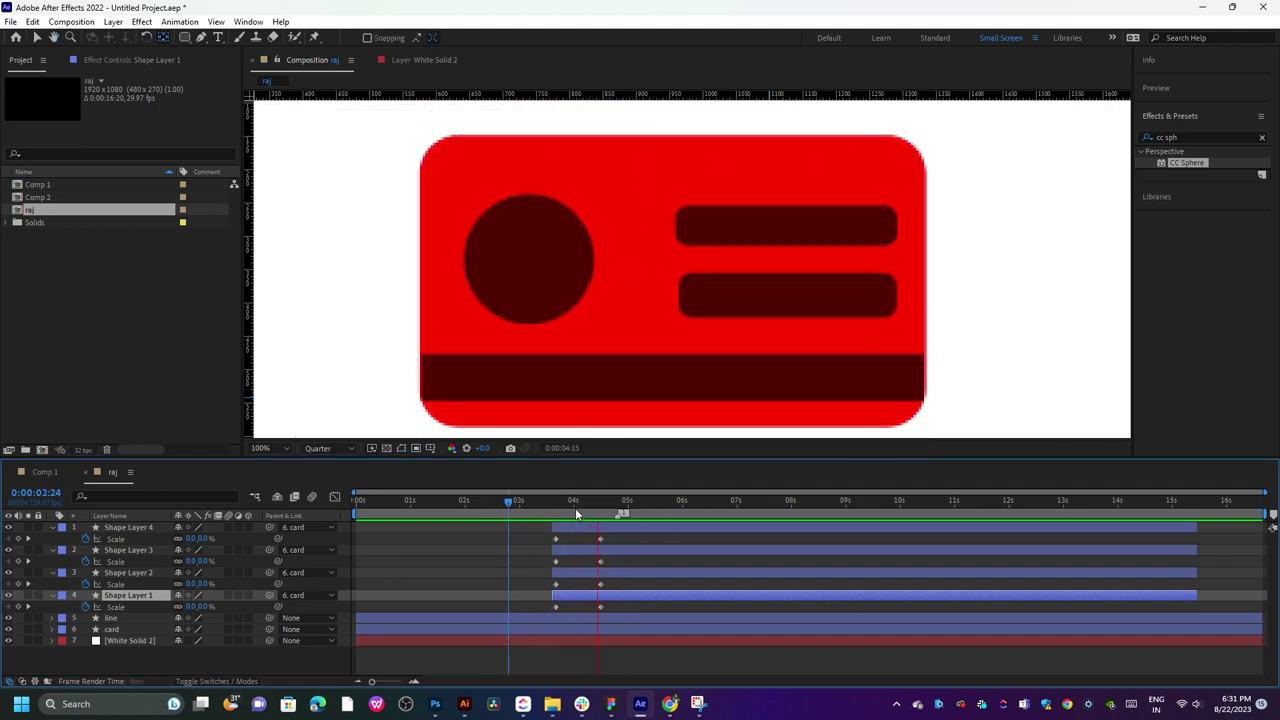
{"action": "left_click_drag", "start_coordinate": [575, 508], "coordinate": [570, 506]}
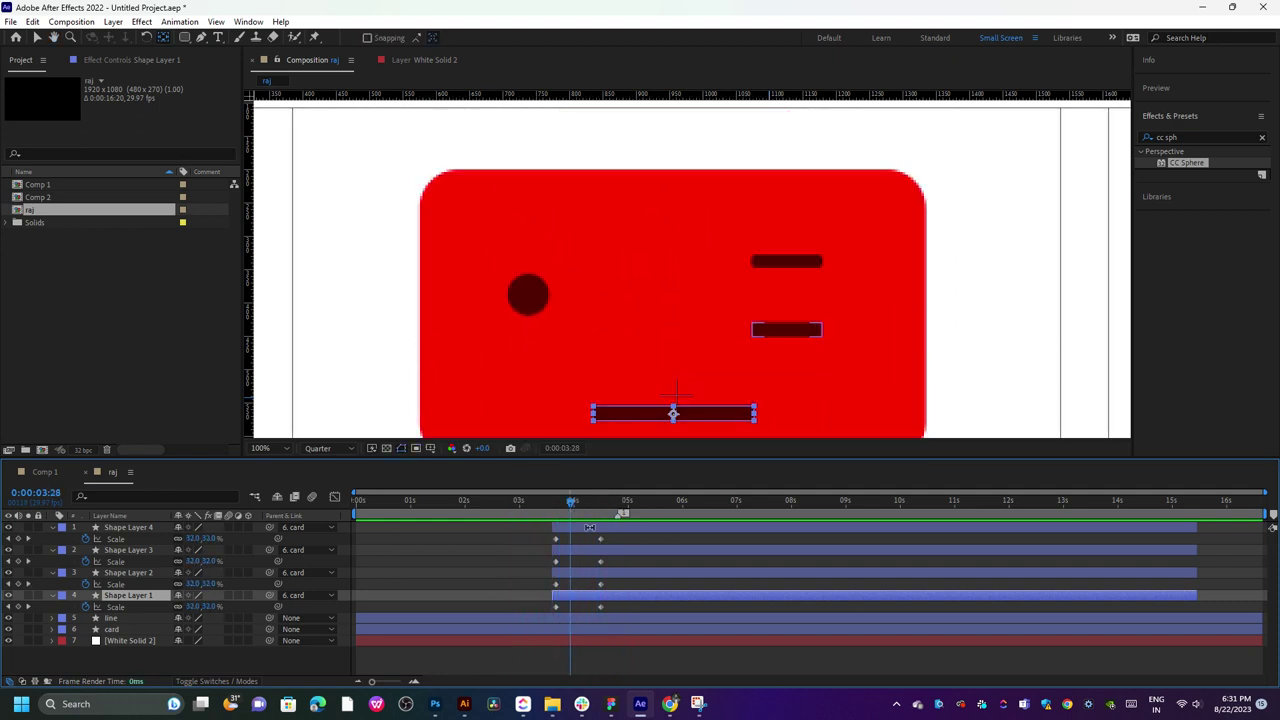
{"action": "mouse_move", "coordinate": [613, 535]}
{"action": "left_mouse_down"}
{"action": "mouse_move", "coordinate": [602, 626]}
{"action": "mouse_move", "coordinate": [577, 608]}
{"action": "left_mouse_up"}
- Replay the pop-in from 3:11, then scrub from 2:02 to 3:27 to check timing
{"action": "left_click", "coordinate": [544, 503]}
{"action": "key", "text": "space"}
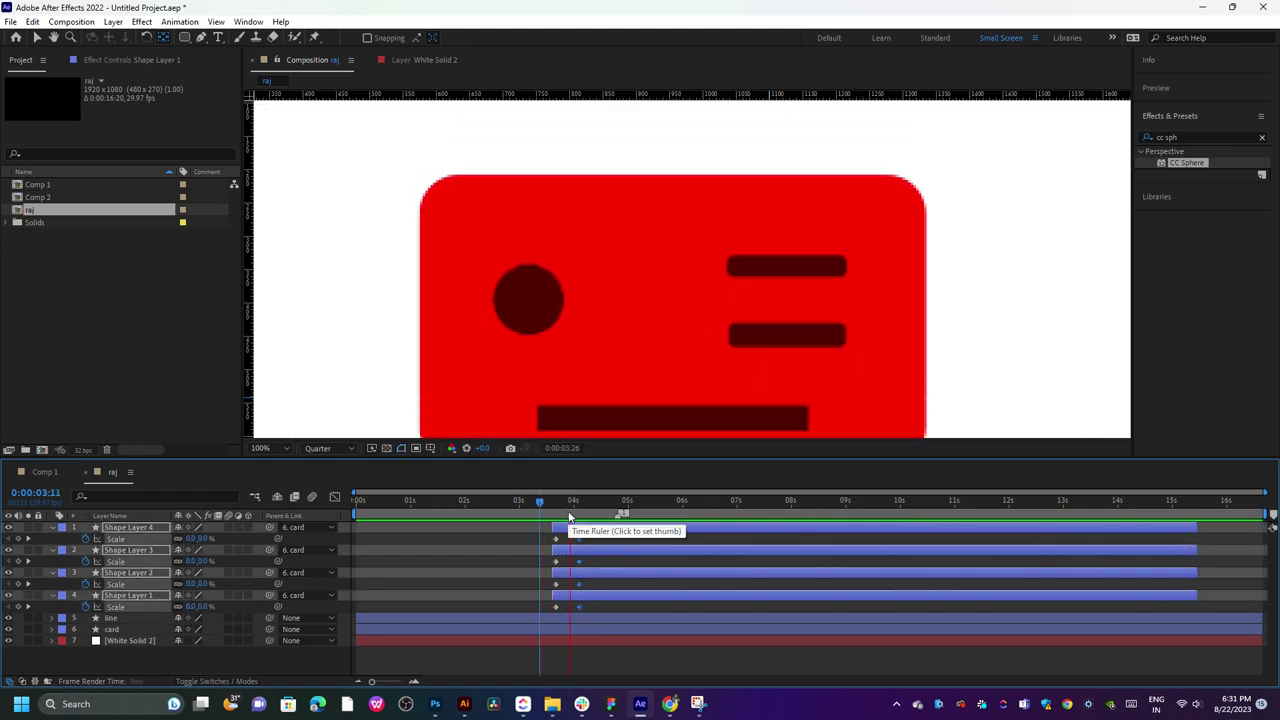
{"action": "left_click", "coordinate": [469, 505]}
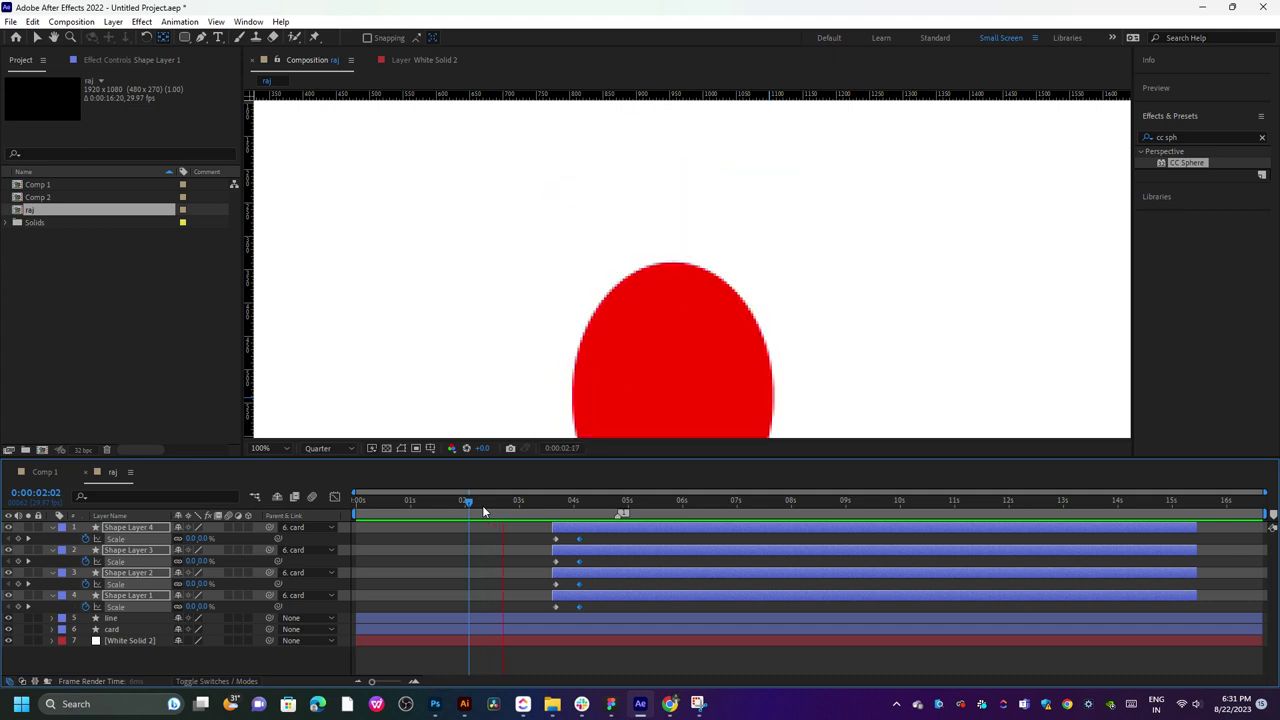
{"action": "mouse_move", "coordinate": [482, 505]}
{"action": "left_mouse_down"}
{"action": "mouse_move", "coordinate": [569, 505]}
{"action": "mouse_move", "coordinate": [583, 527]}
{"action": "left_mouse_up"}
{"action": "left_click", "coordinate": [584, 536]}
- Select the middle bar's layer, preview, and marquee-select the first three layers' Scale keyframes
{"action": "left_click", "coordinate": [579, 527]}
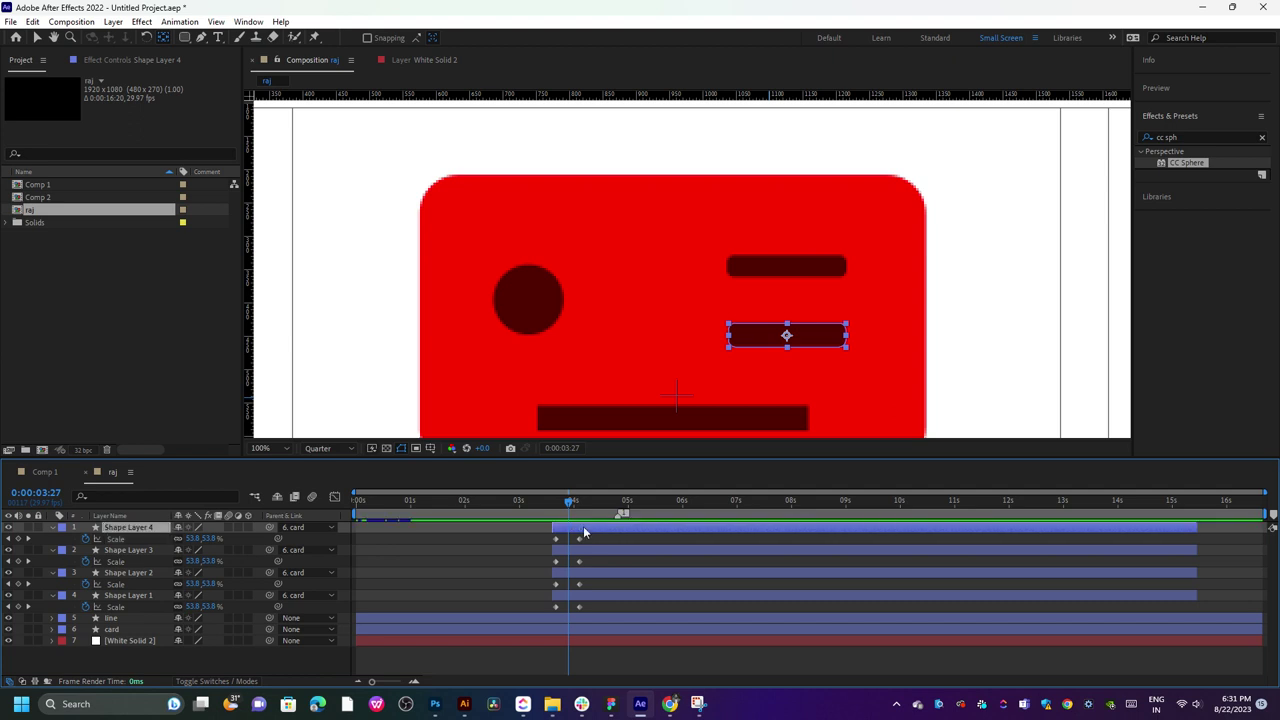
{"action": "key", "text": "space"}
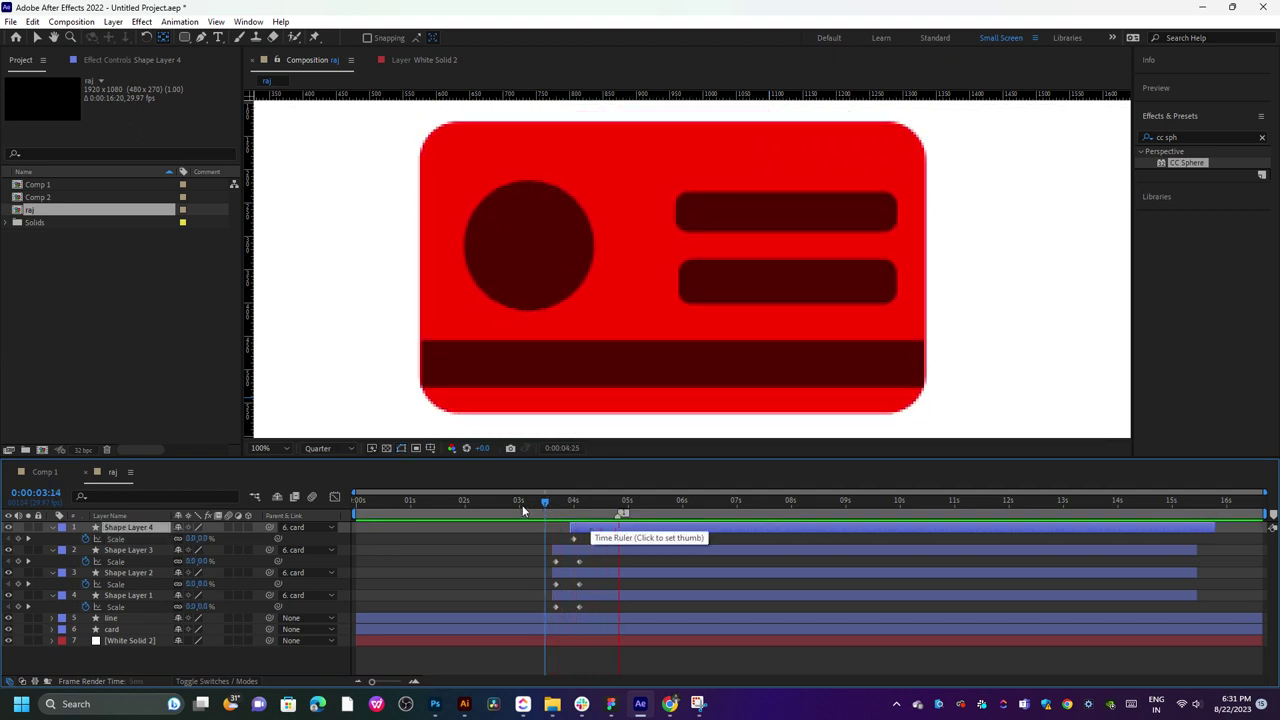
{"action": "key", "text": "space"}
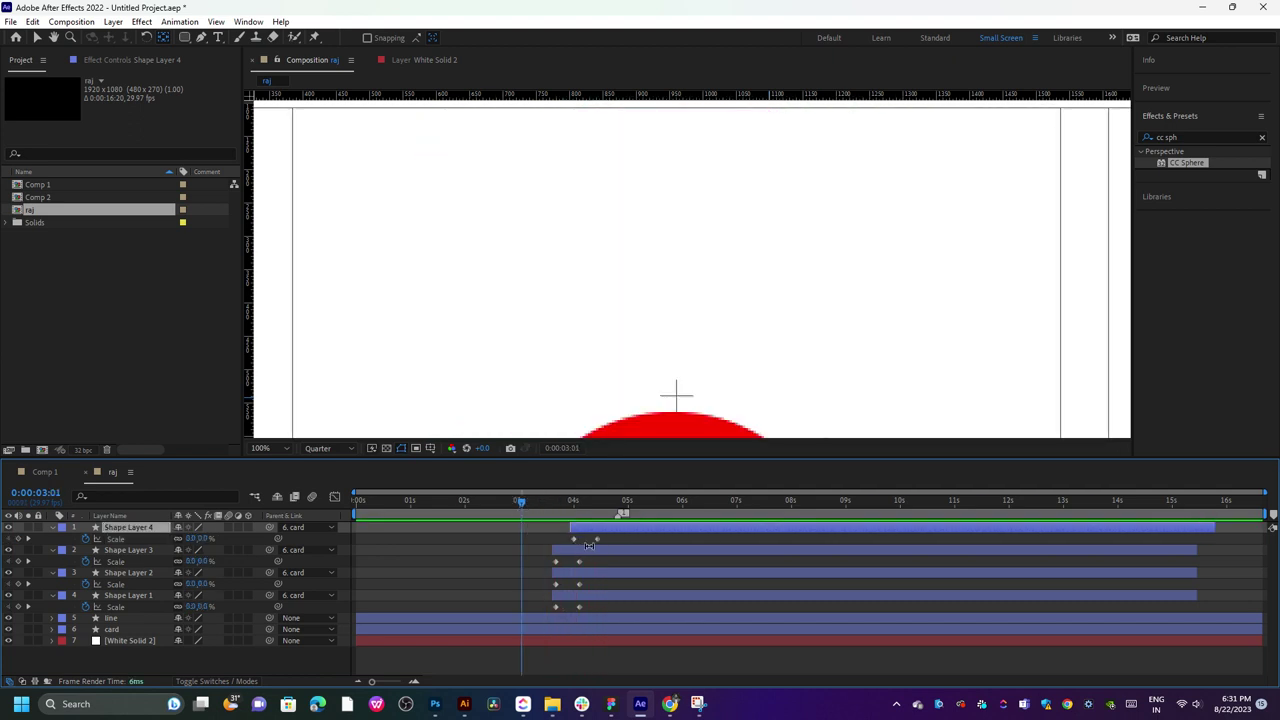
{"action": "left_click_drag", "start_coordinate": [605, 540], "coordinate": [545, 608]}
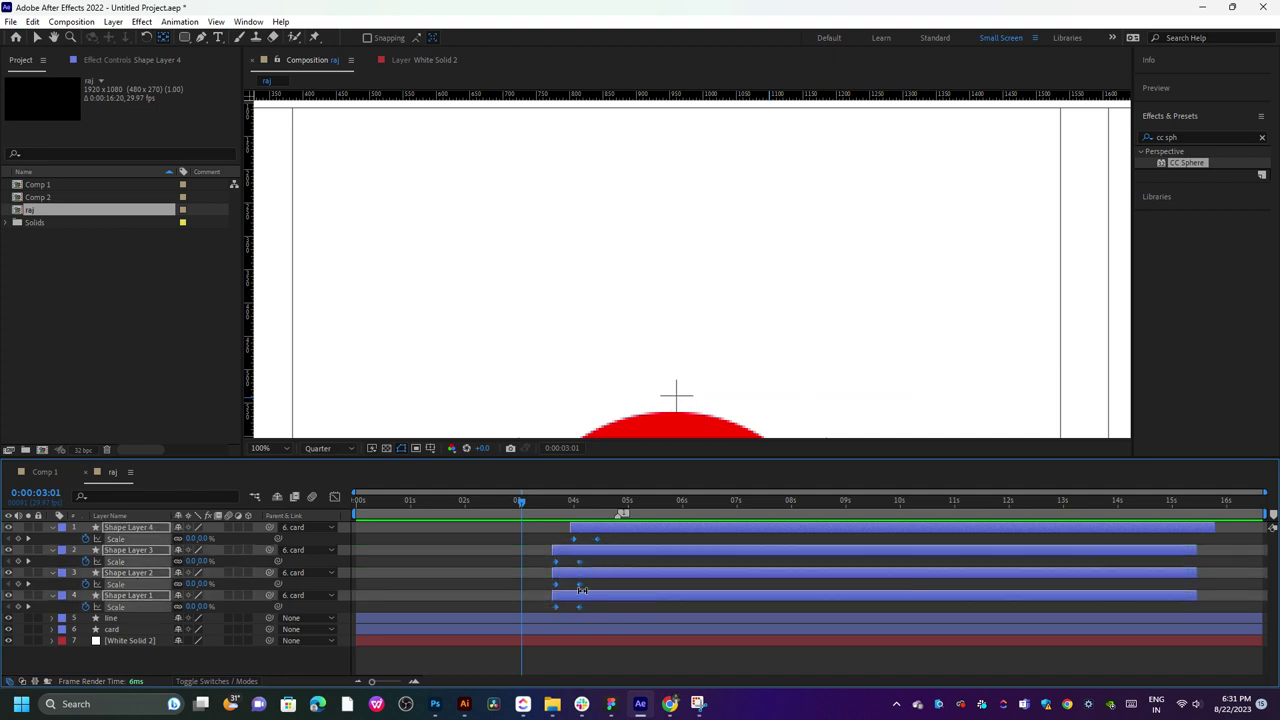
- Apply Easy Ease to the selected Scale keyframes and preview the pop-in
{"action": "right_click", "coordinate": [579, 591]}
{"action": "mouse_move", "coordinate": [680, 576]}
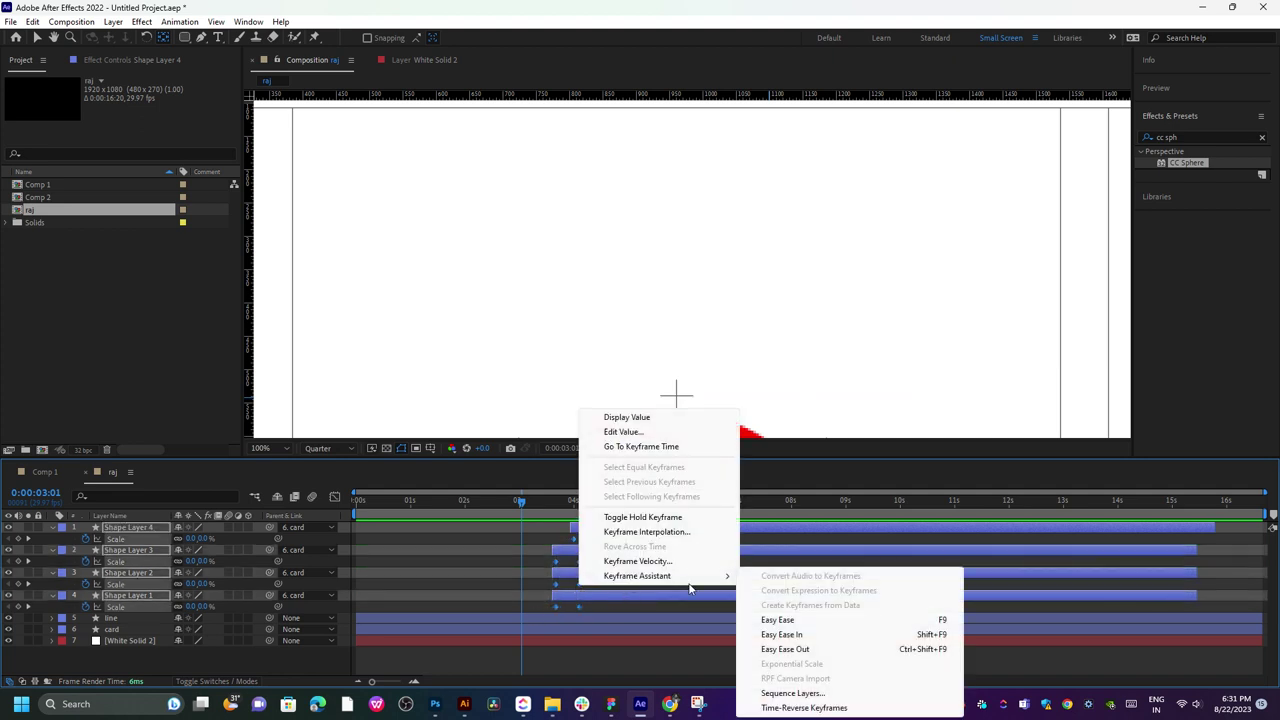
{"action": "left_click", "coordinate": [822, 623]}
{"action": "key", "text": "space"}
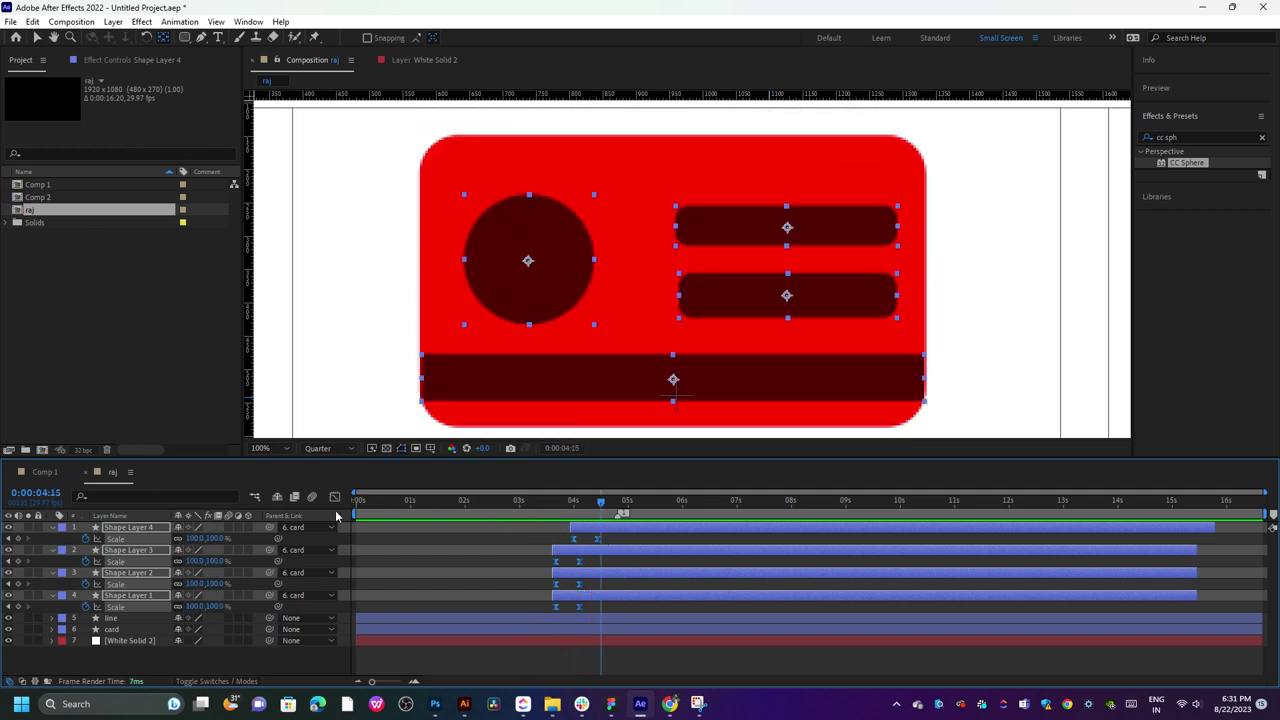
- Select all Scale keyframes in the Graph Editor speed graph, preview, and return to layer view
{"action": "left_click", "coordinate": [335, 498]}
{"action": "mouse_move", "coordinate": [630, 605]}
{"action": "left_mouse_down"}
{"action": "mouse_move", "coordinate": [563, 662]}
{"action": "mouse_move", "coordinate": [589, 652]}
{"action": "left_mouse_up"}
{"action": "key", "text": "space"}
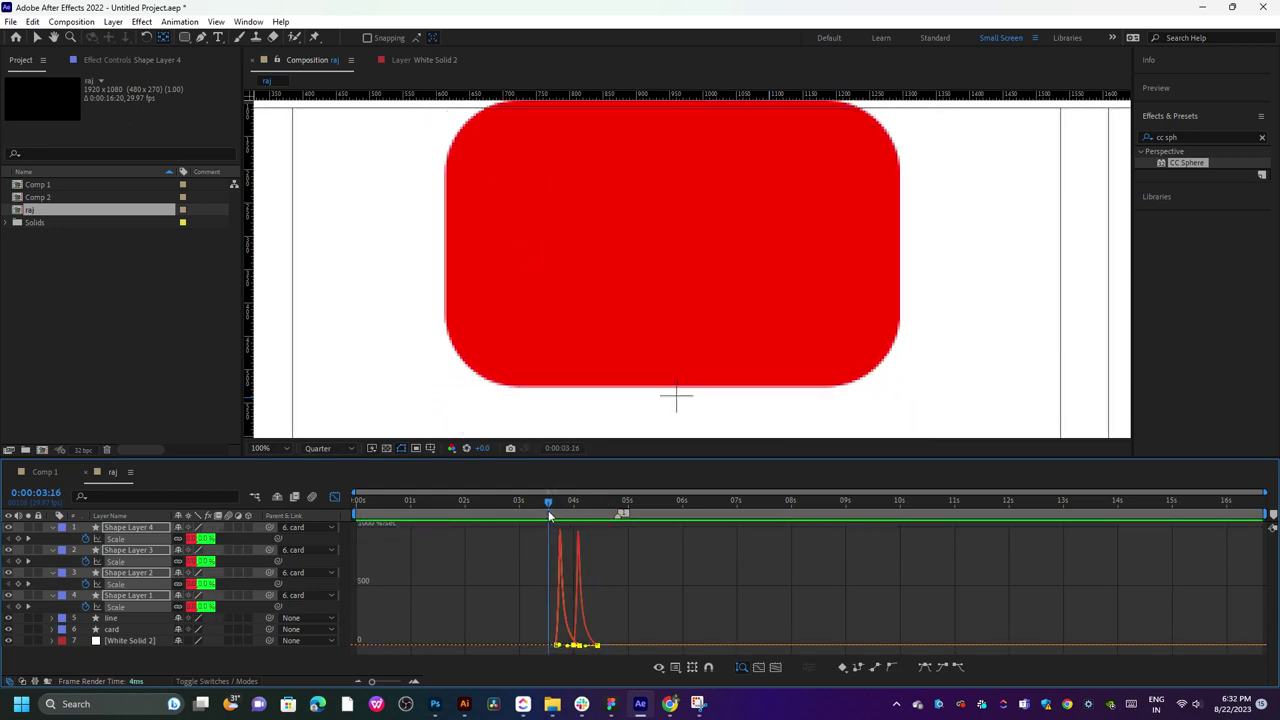
{"action": "key", "text": "space"}
{"action": "left_click", "coordinate": [333, 497]}
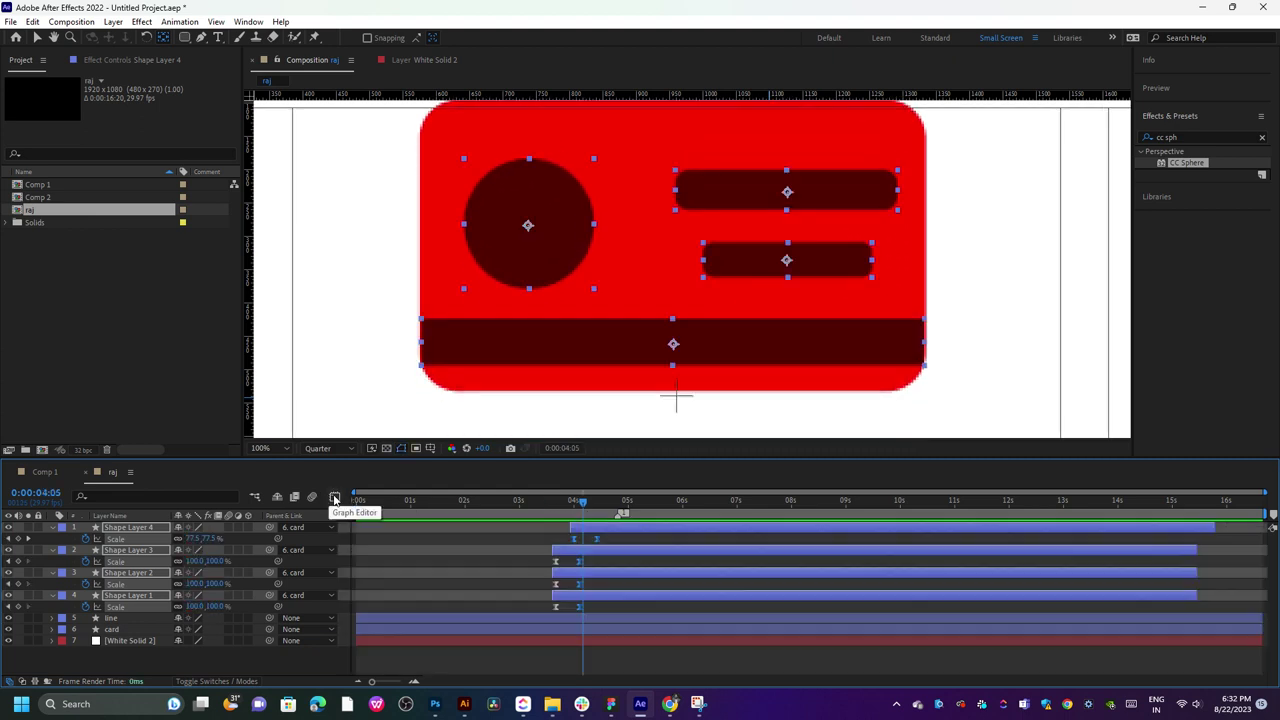
- Adjust Shape Layer 1's two Scale keyframes on its speed graph, checking 3:16 to 4:14
{"action": "left_click", "coordinate": [599, 596]}
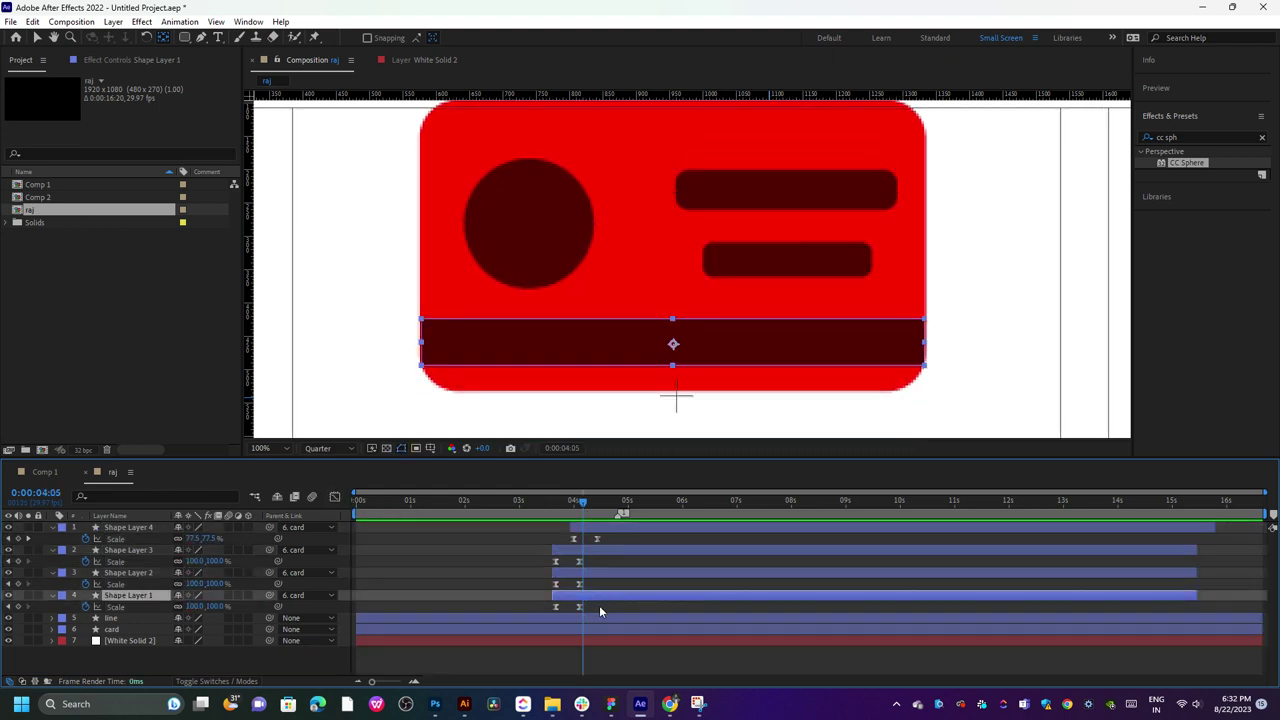
{"action": "left_click", "coordinate": [335, 497]}
{"action": "mouse_move", "coordinate": [636, 622]}
{"action": "left_mouse_down"}
{"action": "mouse_move", "coordinate": [540, 656]}
{"action": "mouse_move", "coordinate": [571, 646]}
{"action": "left_mouse_up"}
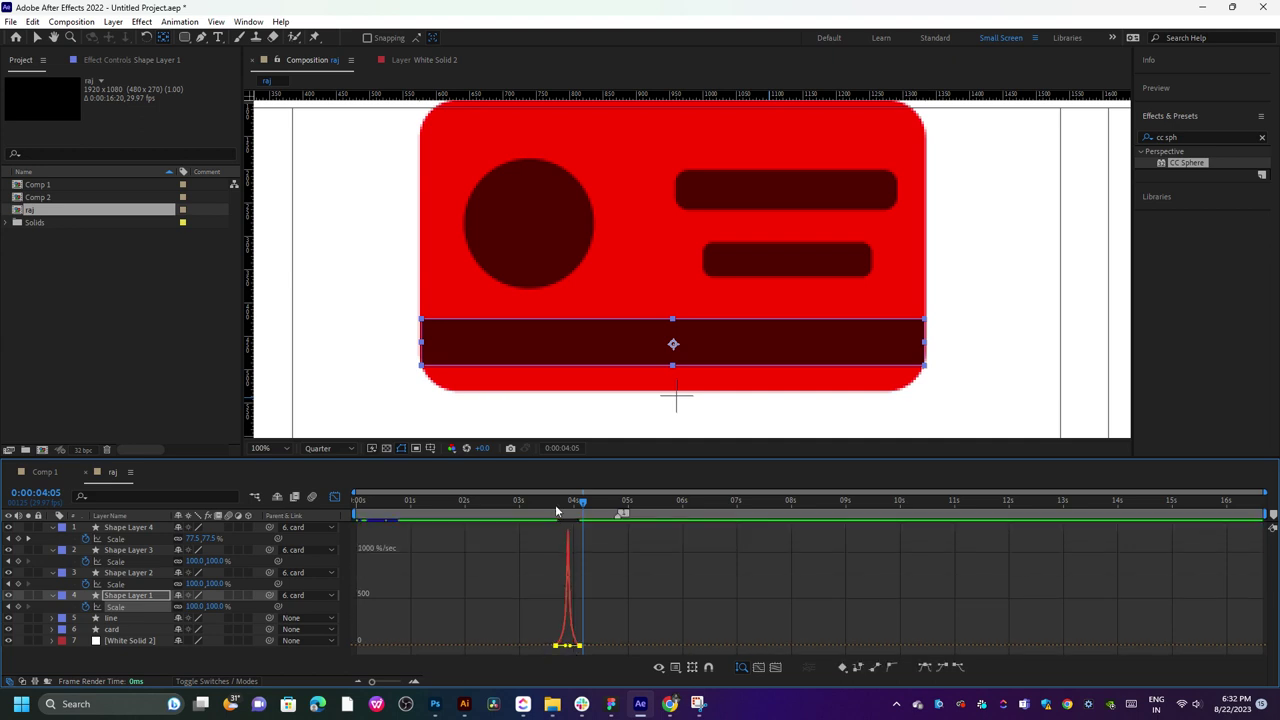
{"action": "left_click_drag", "start_coordinate": [555, 504], "coordinate": [598, 500]}
{"action": "left_click", "coordinate": [334, 497]}
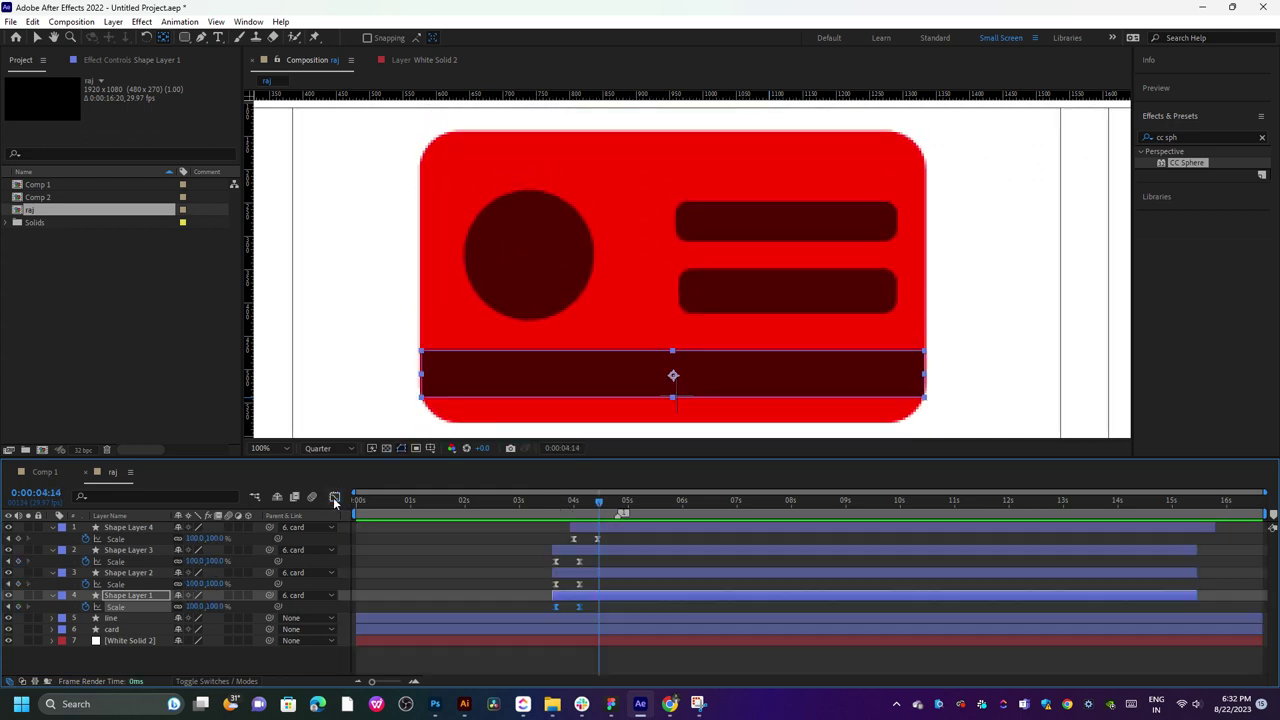
- Select Shape Layer 2, the circle, and replay the scale-in from 3:14
{"action": "left_click", "coordinate": [557, 573]}
{"action": "left_click", "coordinate": [549, 508]}
{"action": "key", "text": "space"}
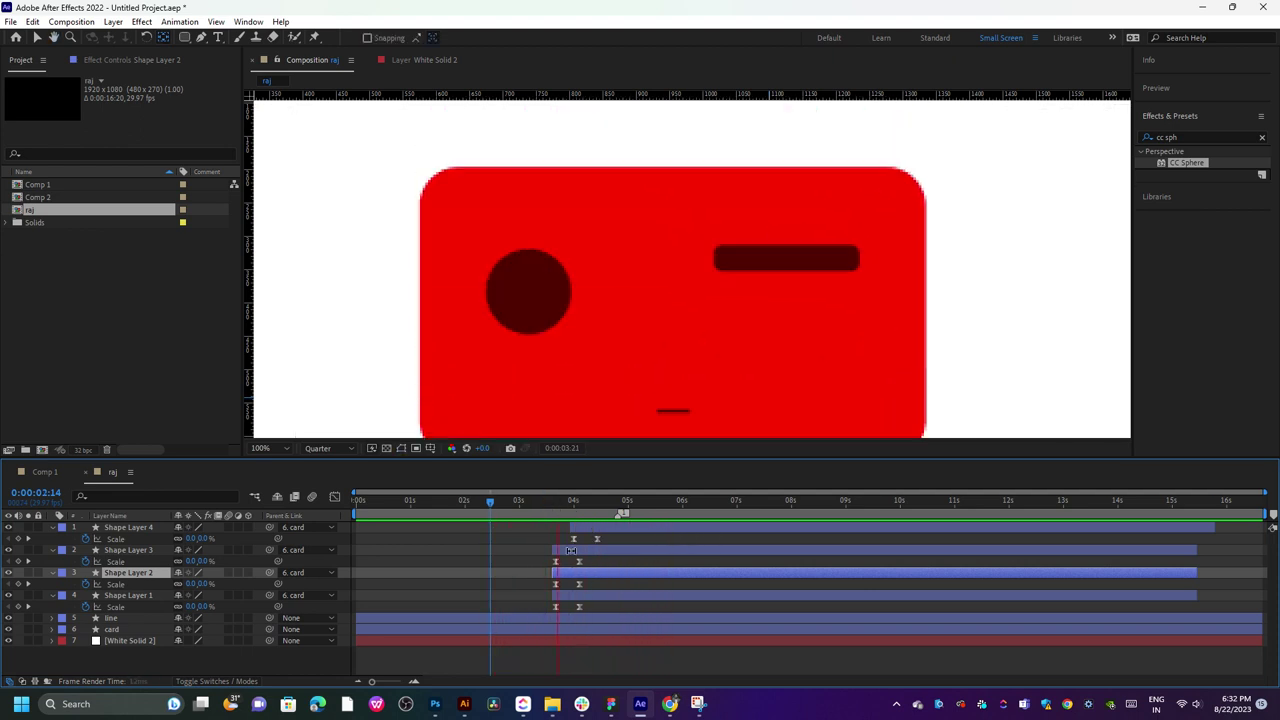
- Go to 3:00, select the card layer and pan the view to show the whole card
{"action": "left_click", "coordinate": [641, 513]}
{"action": "left_click", "coordinate": [549, 508]}
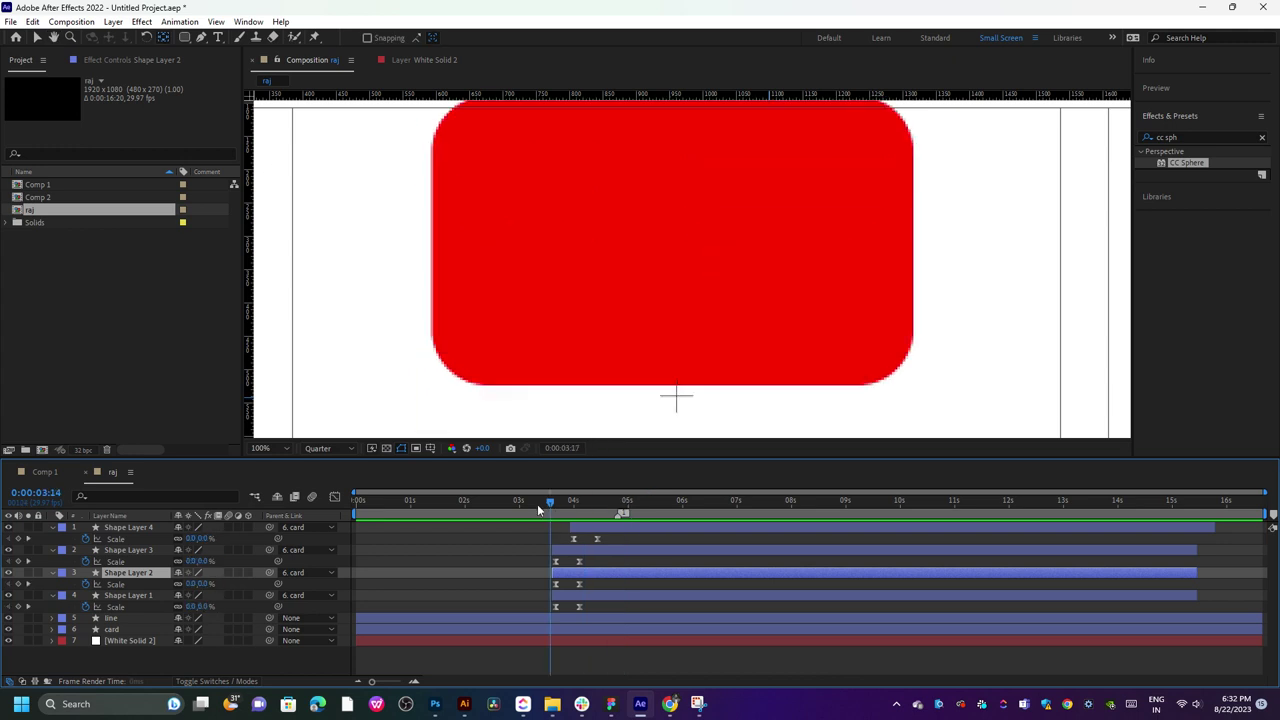
{"action": "left_click", "coordinate": [519, 504]}
{"action": "left_click", "coordinate": [525, 637]}
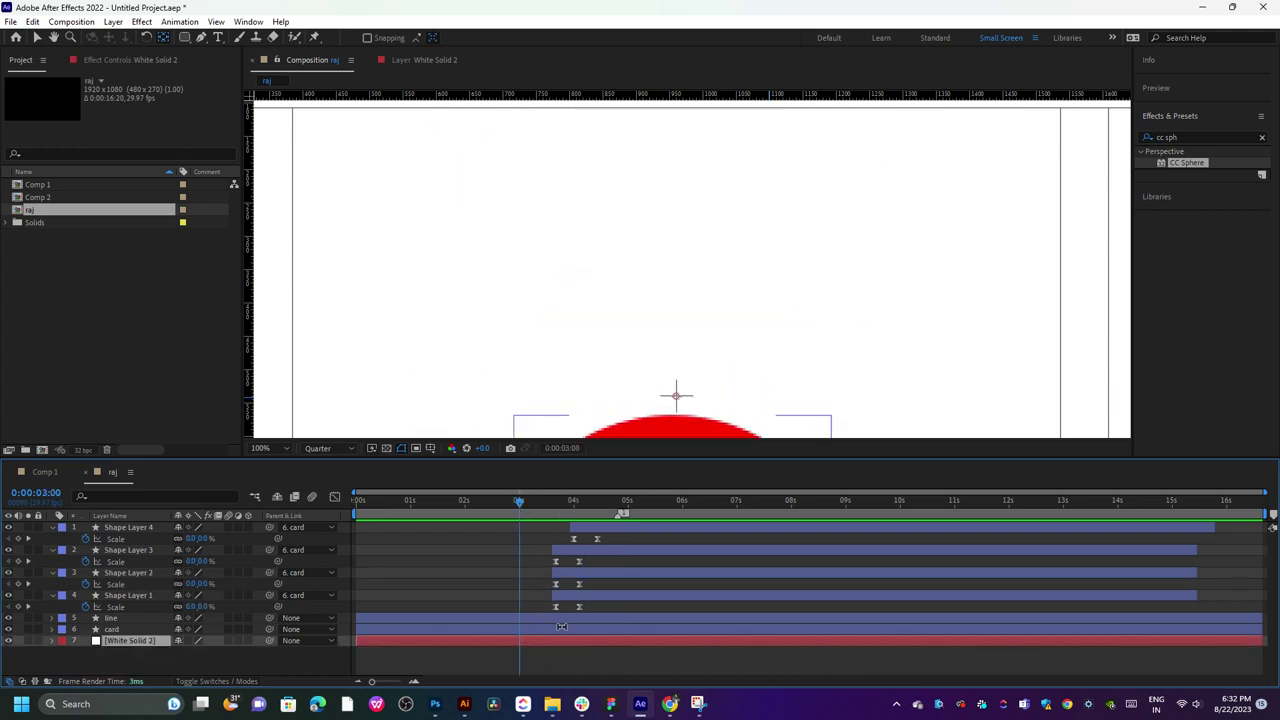
{"action": "left_click", "coordinate": [561, 628]}
{"action": "left_click_drag", "start_coordinate": [720, 347], "coordinate": [714, 151]}
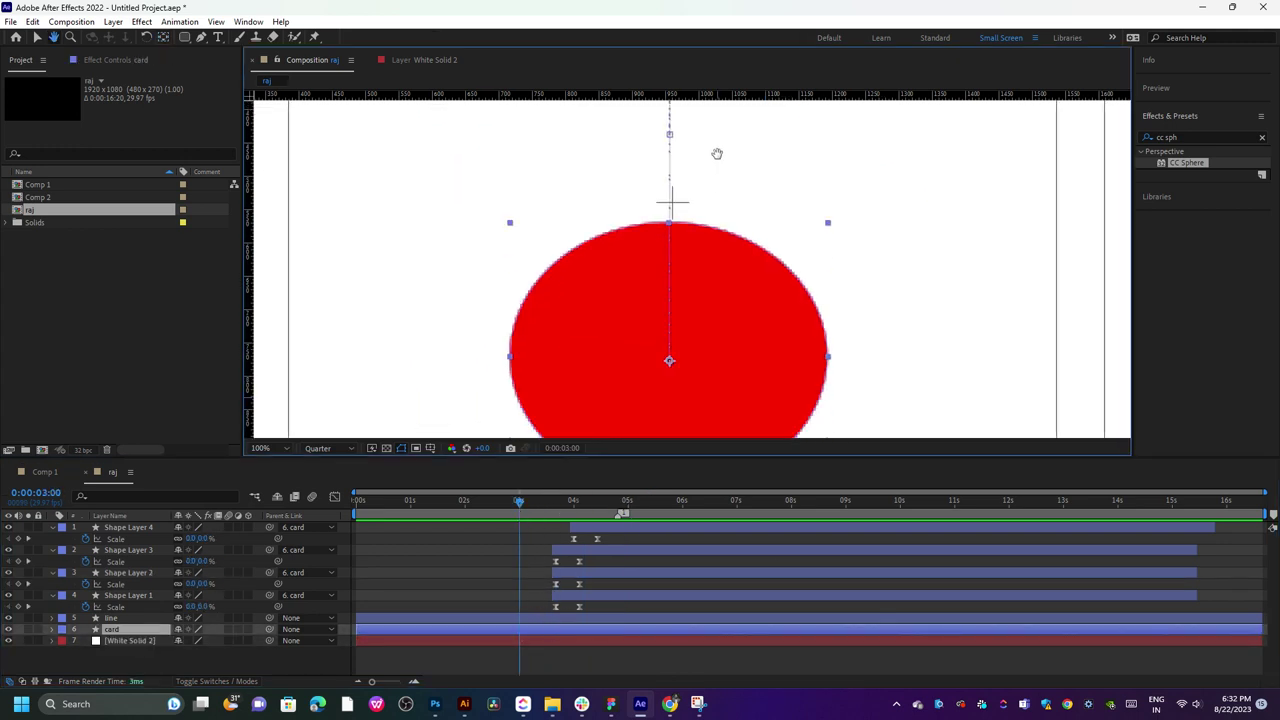
{"action": "left_click_drag", "start_coordinate": [700, 263], "coordinate": [697, 245]}
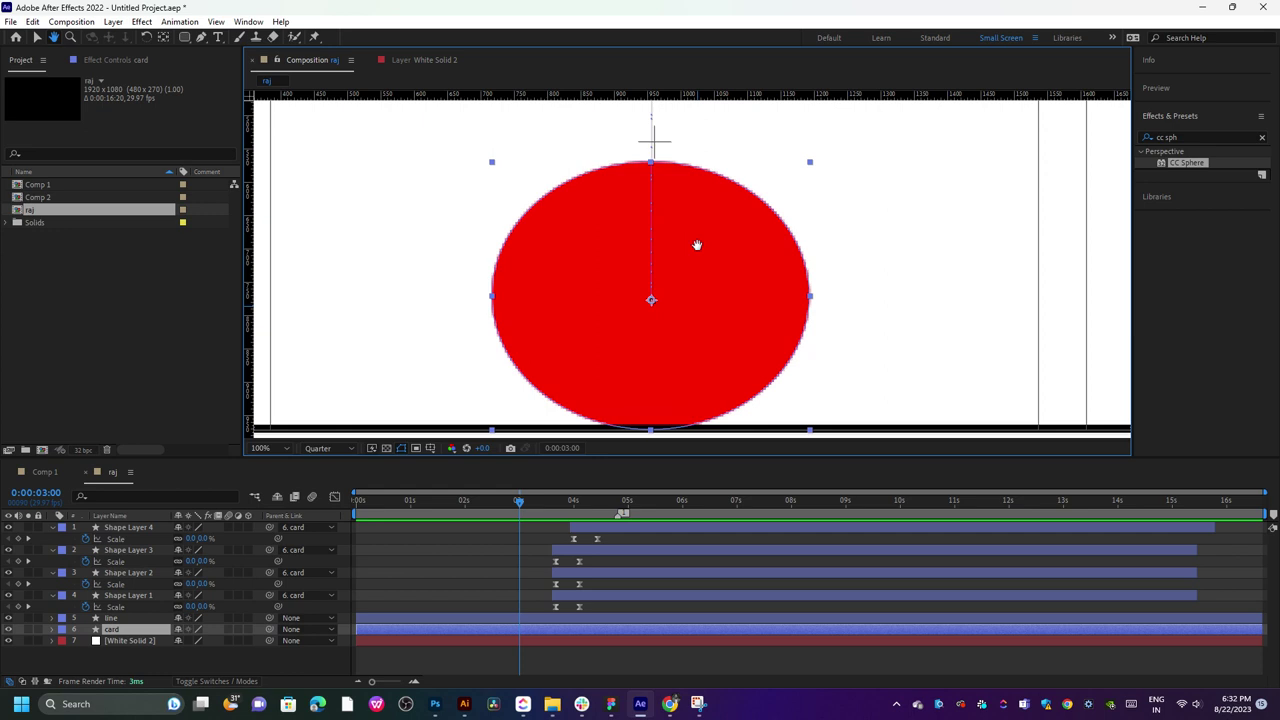
- Give the card a solid black 6 px stroke and preview from 2:10
{"action": "left_click", "coordinate": [188, 37]}
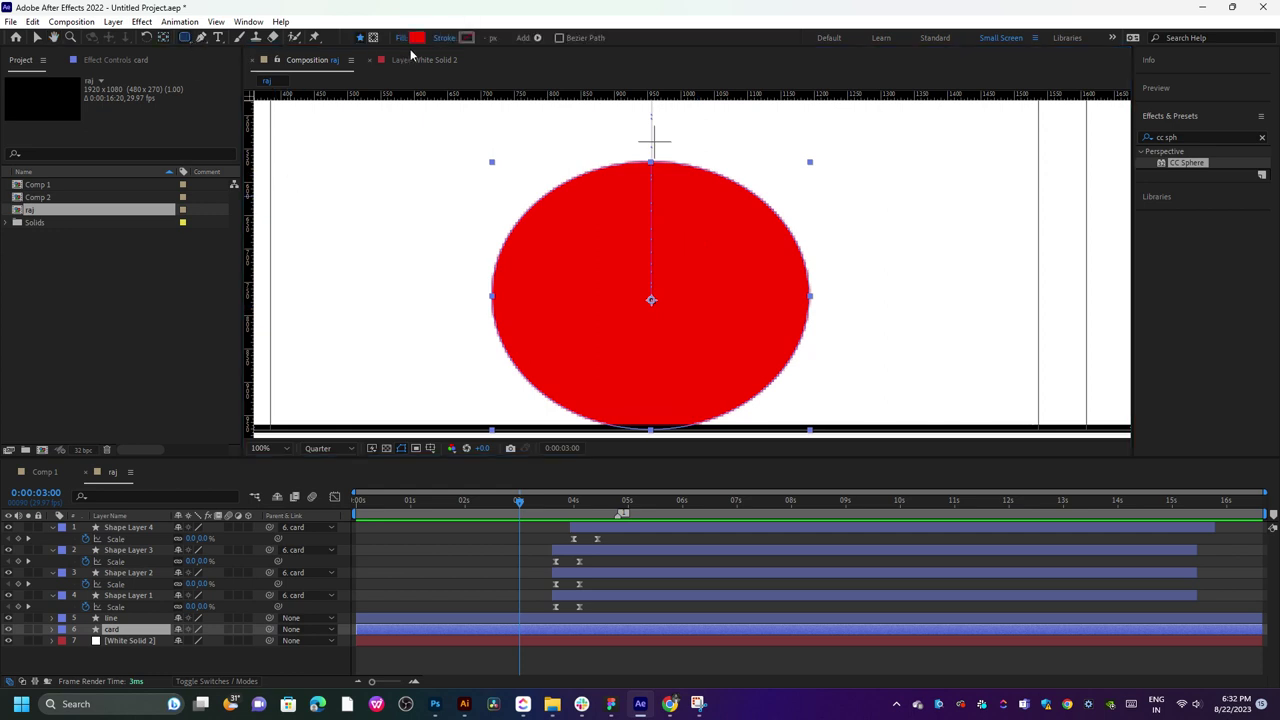
{"action": "left_click", "coordinate": [460, 38]}
{"action": "left_click", "coordinate": [599, 313]}
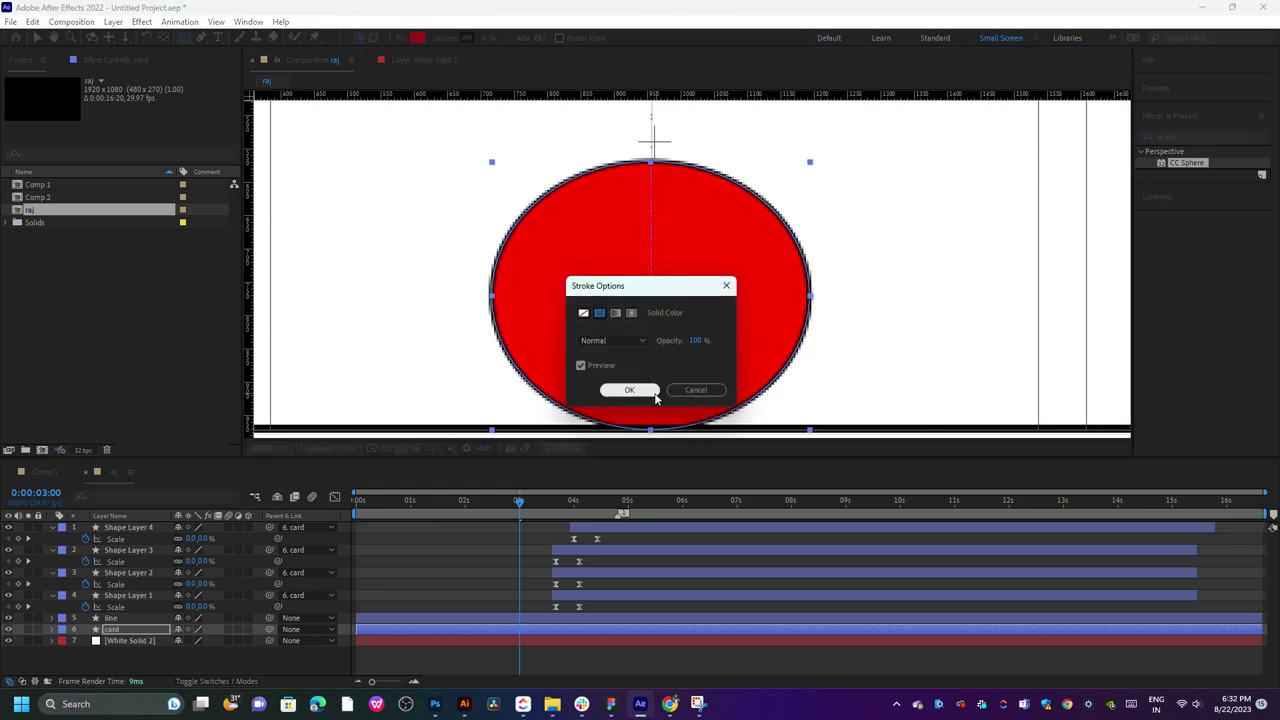
{"action": "left_click", "coordinate": [629, 389]}
{"action": "left_click", "coordinate": [483, 500]}
{"action": "key", "text": "space"}
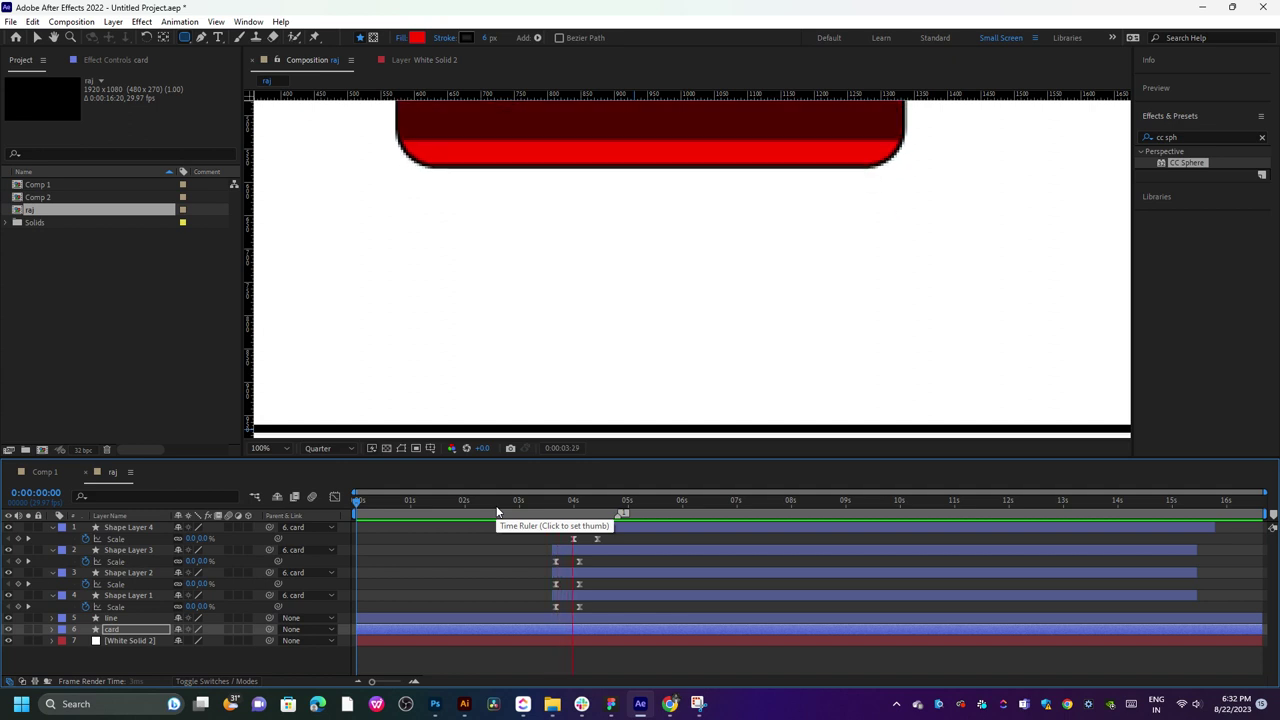
- Zoom the viewer to 50%, frame the card, and preview the animation from the start
{"action": "scroll", "coordinate": [666, 286], "scroll_direction": "down", "scroll_amount": 2}
{"action": "left_click_drag", "start_coordinate": [687, 332], "coordinate": [697, 332]}
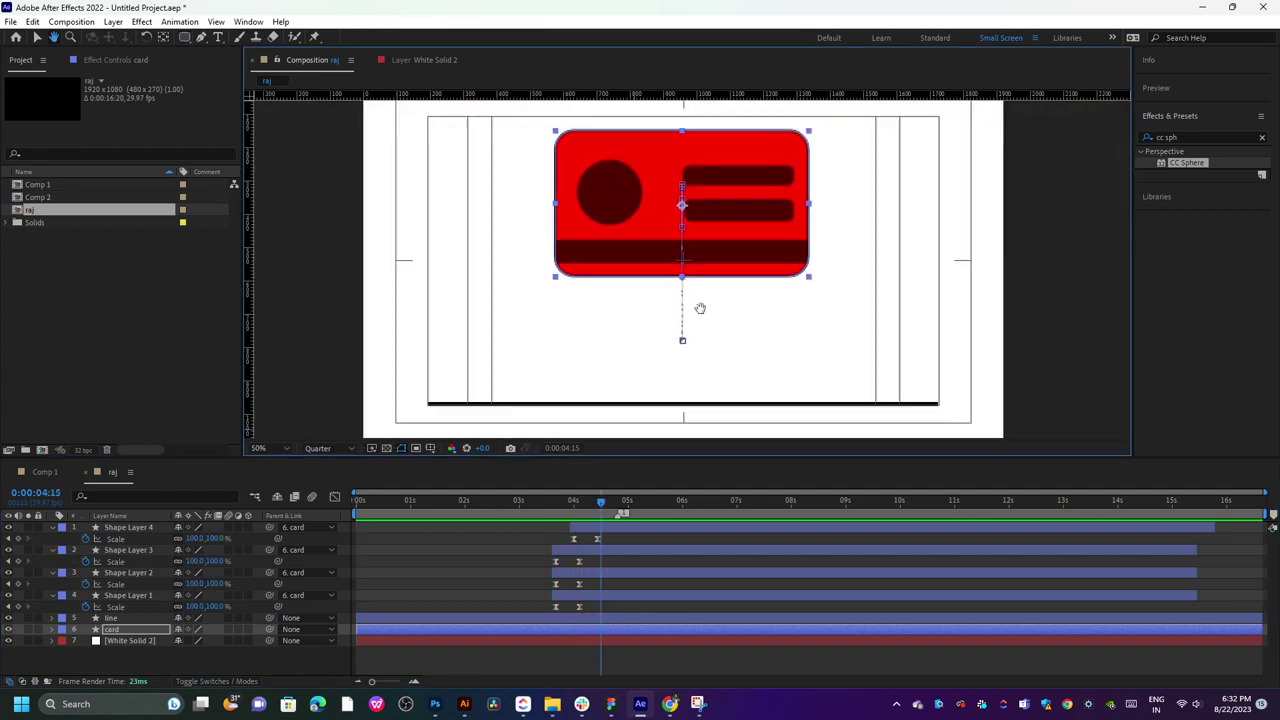
{"action": "left_click", "coordinate": [377, 512]}
{"action": "key", "text": "space"}
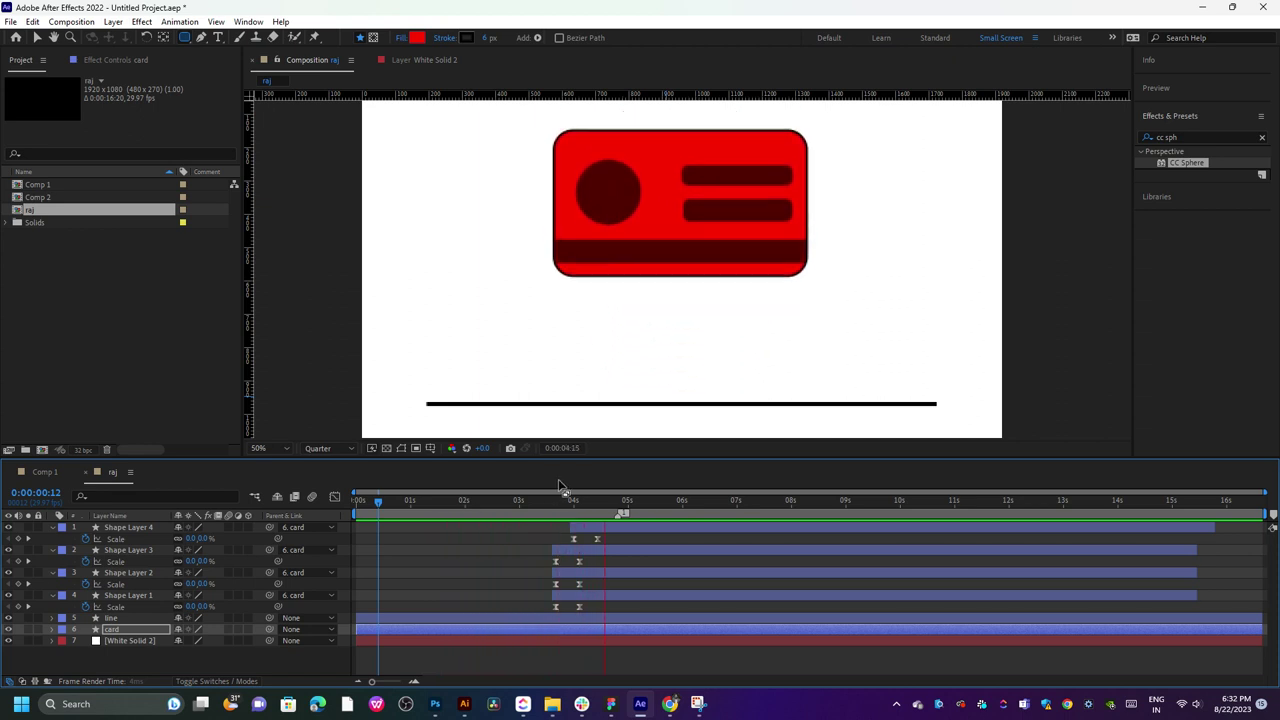
{"action": "left_click_drag", "start_coordinate": [463, 513], "coordinate": [350, 505]}
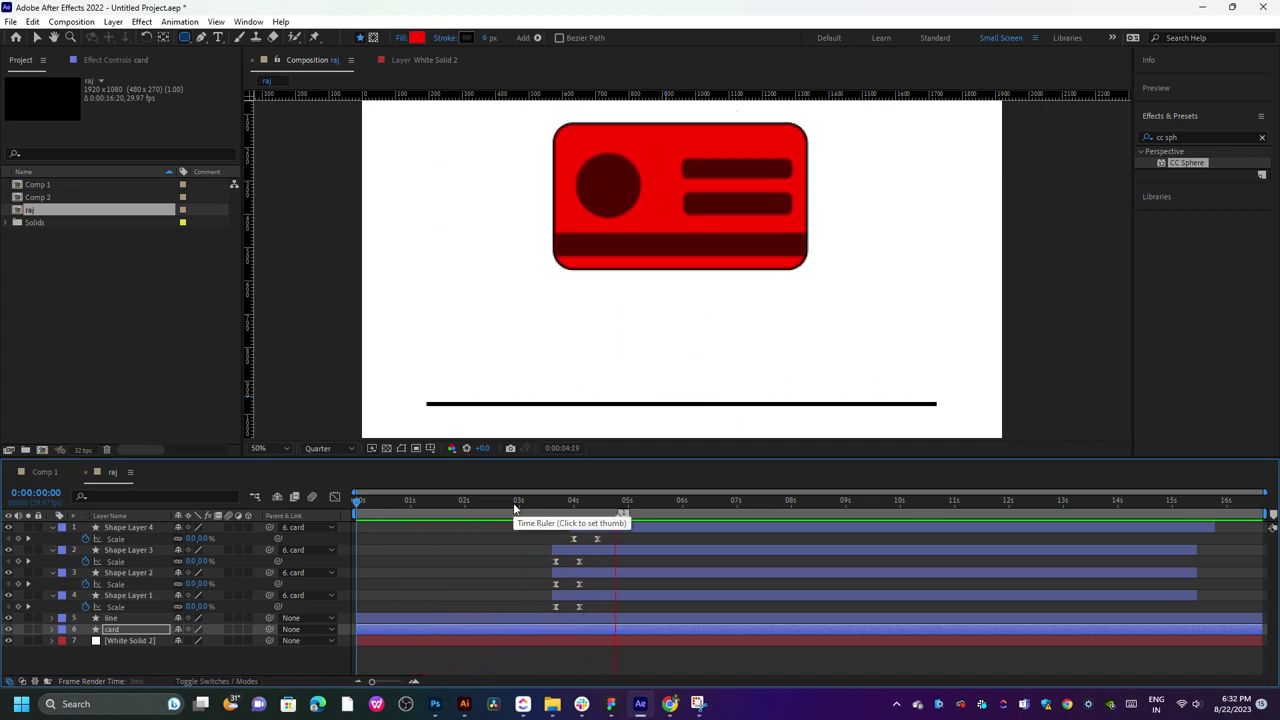
{"action": "mouse_move", "coordinate": [605, 508]}
{"action": "left_mouse_down"}
{"action": "mouse_move", "coordinate": [561, 513]}
{"action": "mouse_move", "coordinate": [621, 510]}
{"action": "left_mouse_up"}
- Select Shape Layer 4 and review its pop-in, checking 5:03, 3:23 and 4:10
{"action": "left_click", "coordinate": [623, 527]}
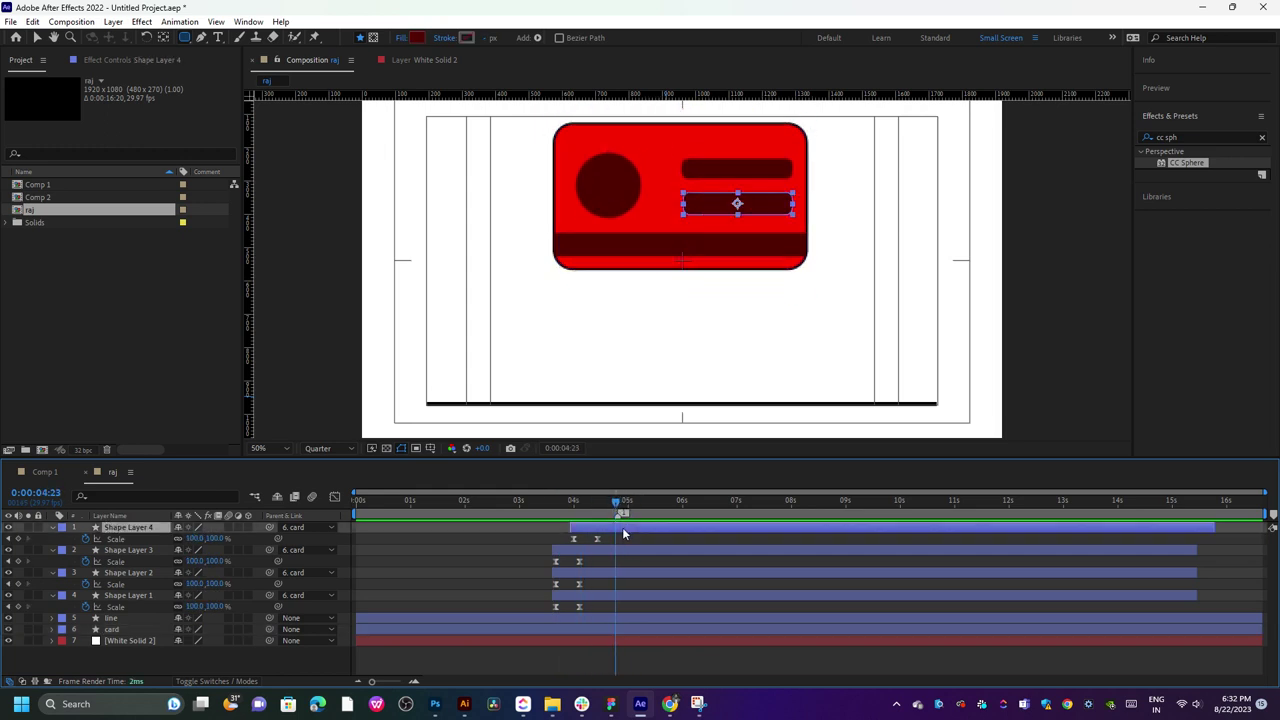
{"action": "left_click", "coordinate": [560, 448]}
{"action": "type", "text": "+10"}
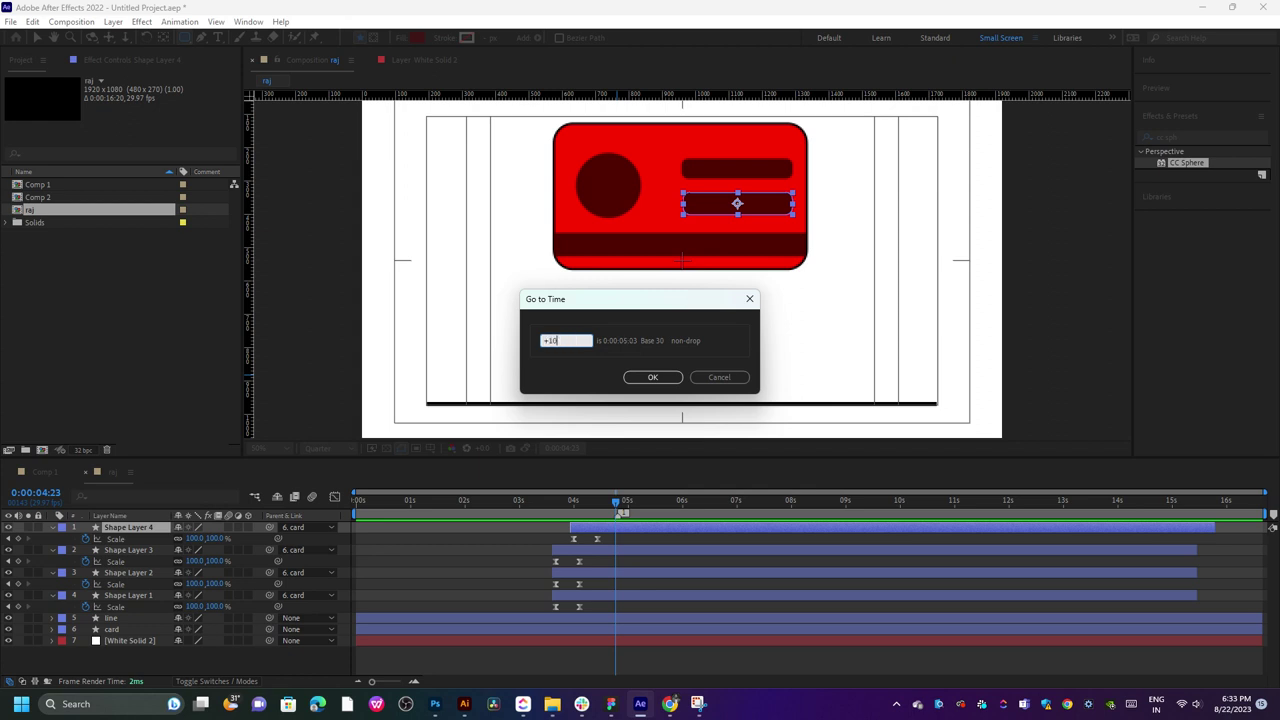
{"action": "key", "text": "Return"}
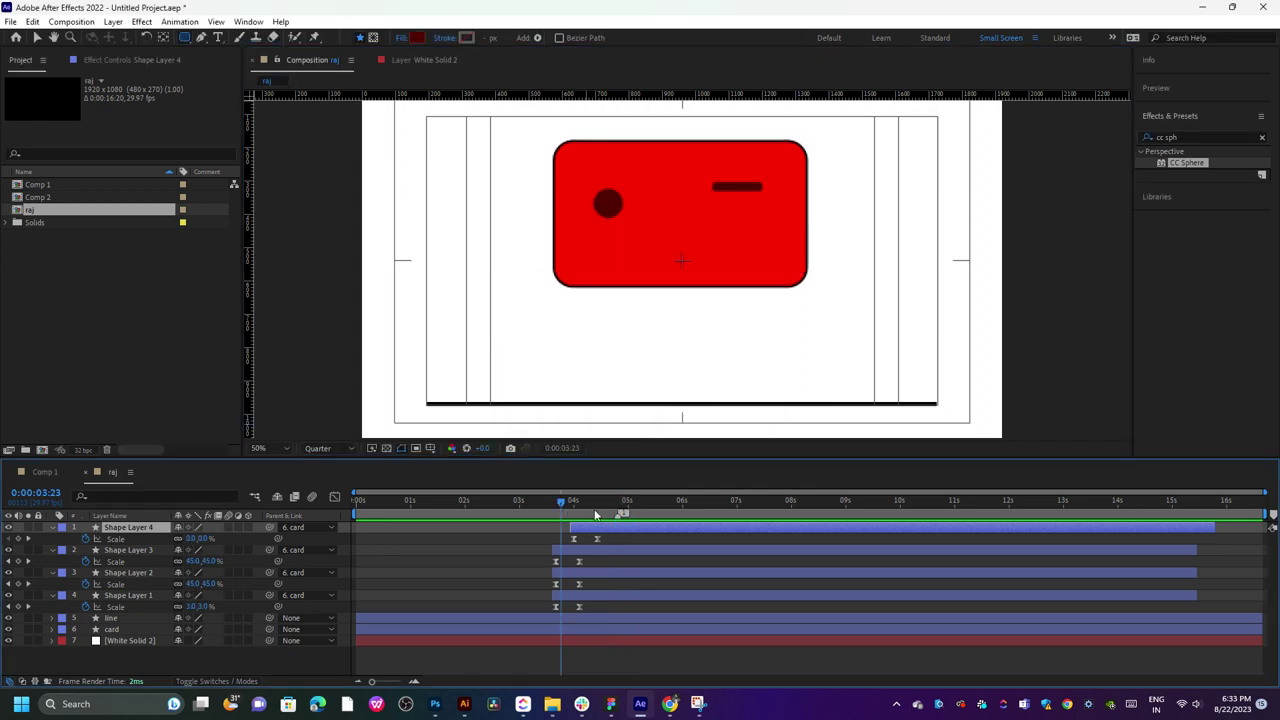
{"action": "left_click_drag", "start_coordinate": [557, 498], "coordinate": [575, 498]}
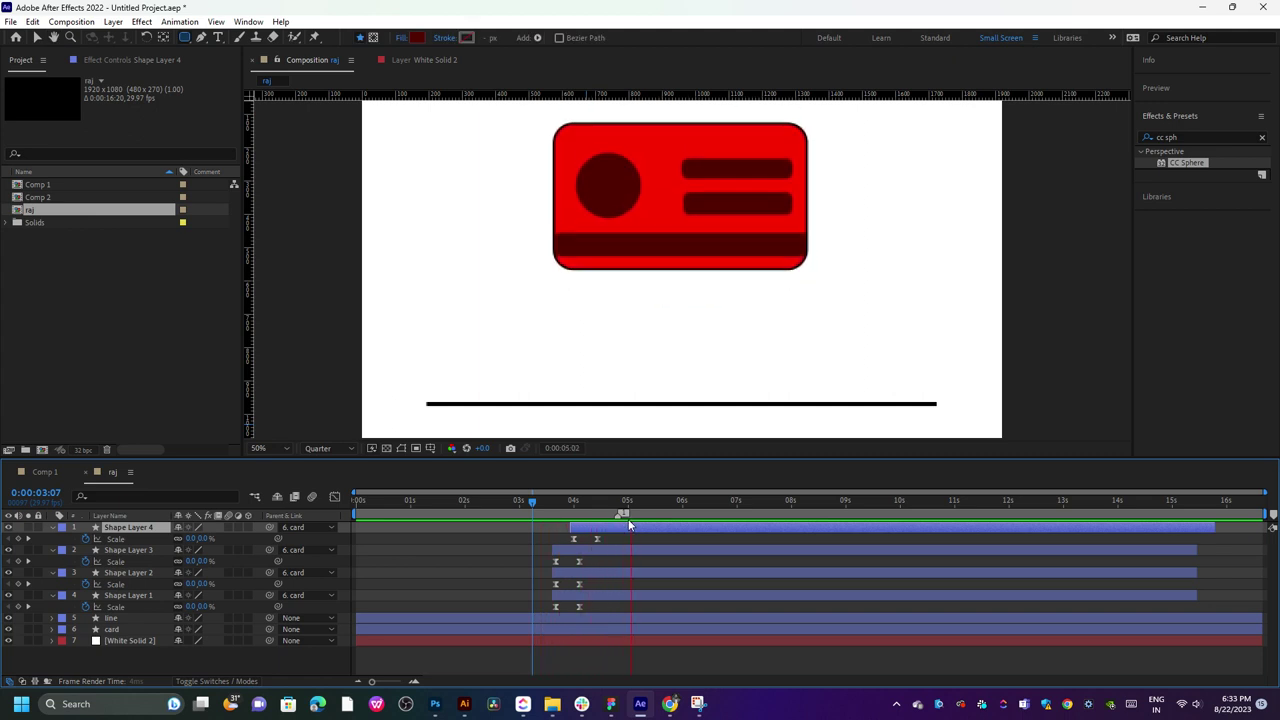
{"action": "left_click_drag", "start_coordinate": [600, 500], "coordinate": [596, 578]}
- At 4:27, reveal the card's keyframes and set its Position to 956,371.1
{"action": "left_click", "coordinate": [588, 629]}
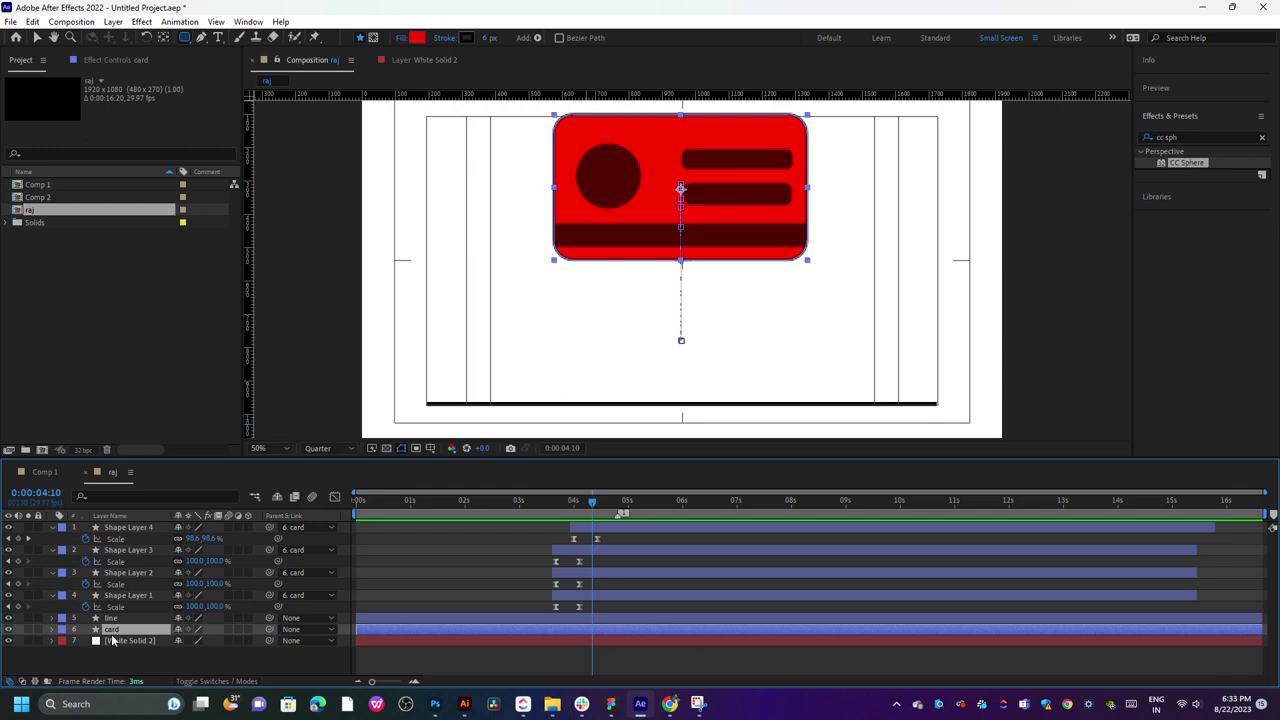
{"action": "key", "text": "u"}
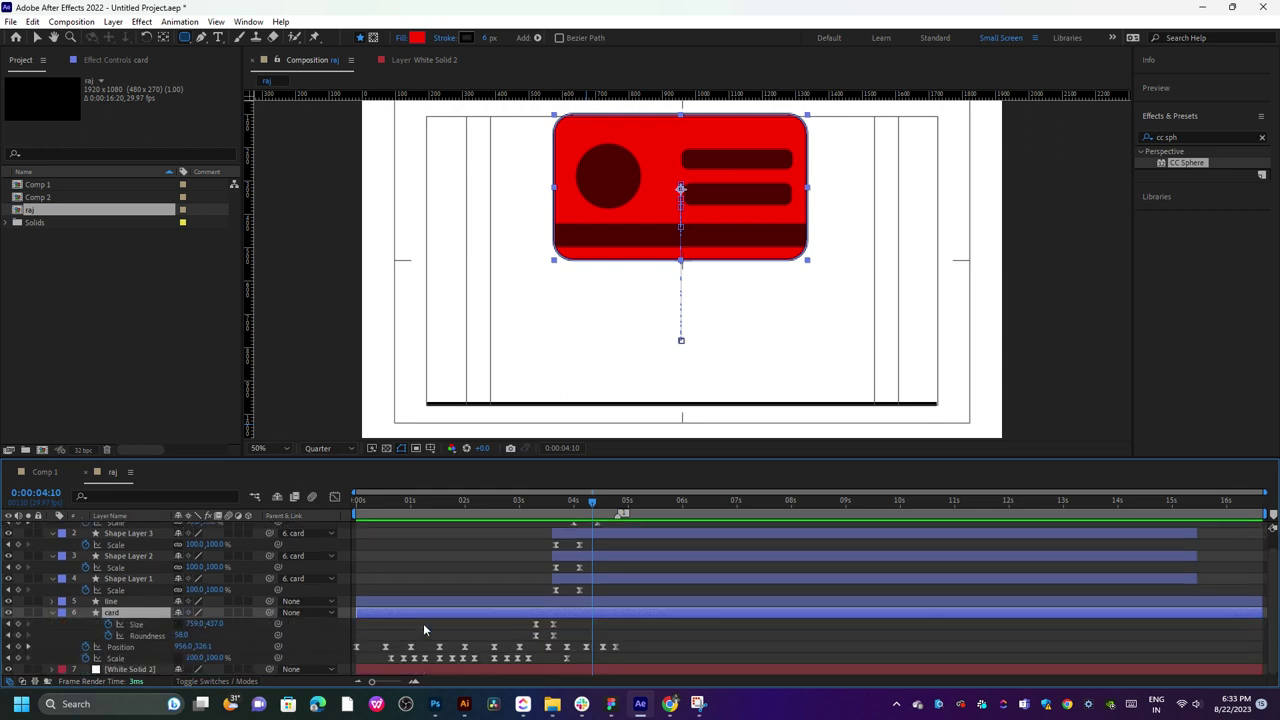
{"action": "key", "text": "space"}
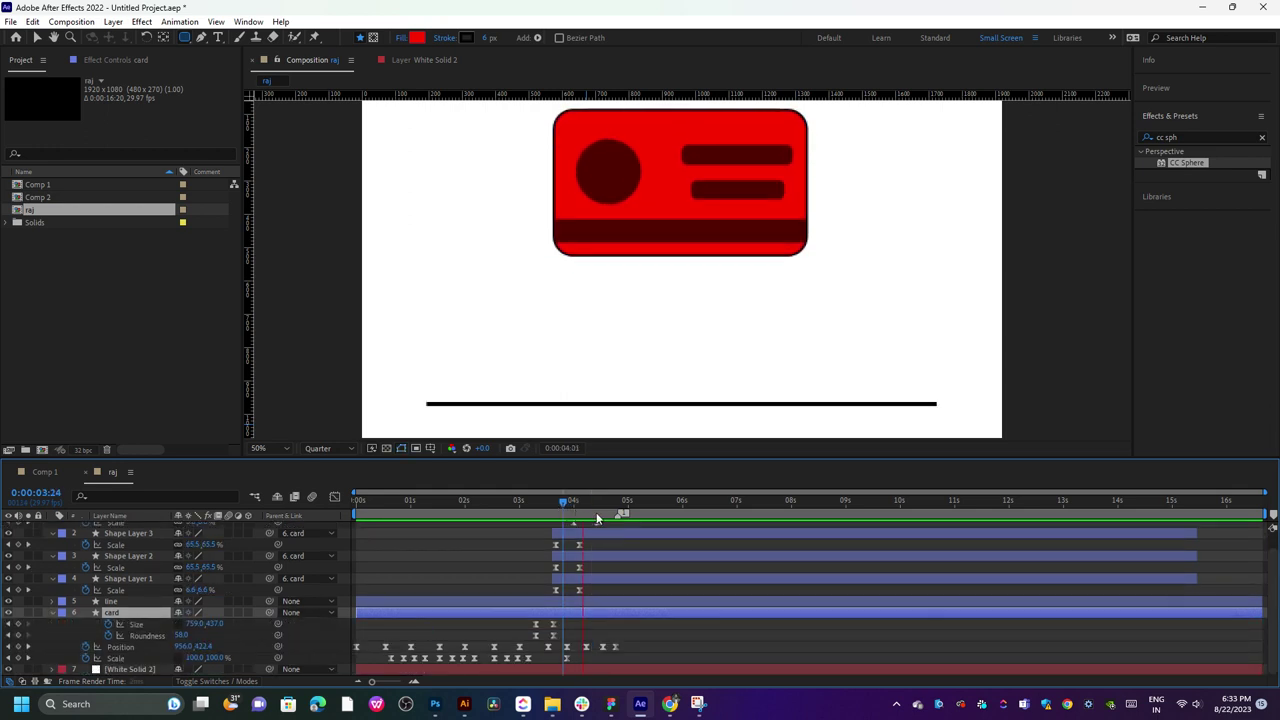
{"action": "left_click", "coordinate": [622, 503]}
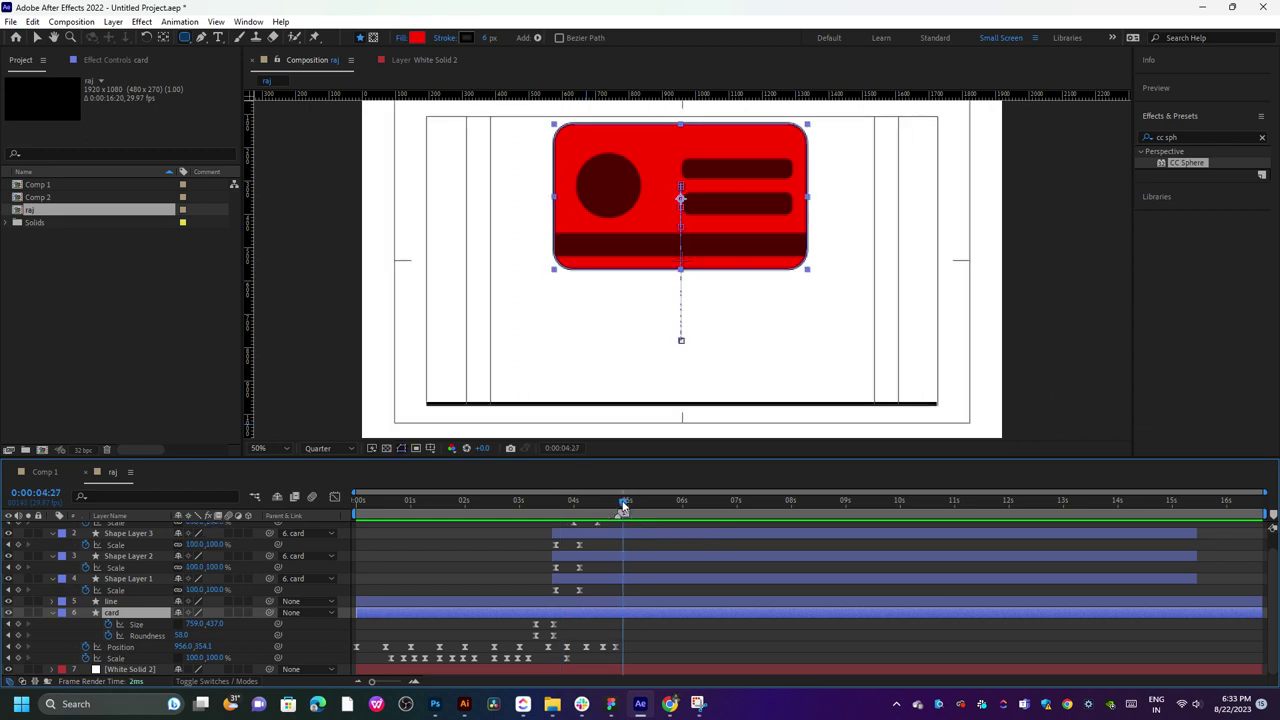
{"action": "left_click_drag", "start_coordinate": [205, 648], "coordinate": [172, 646]}
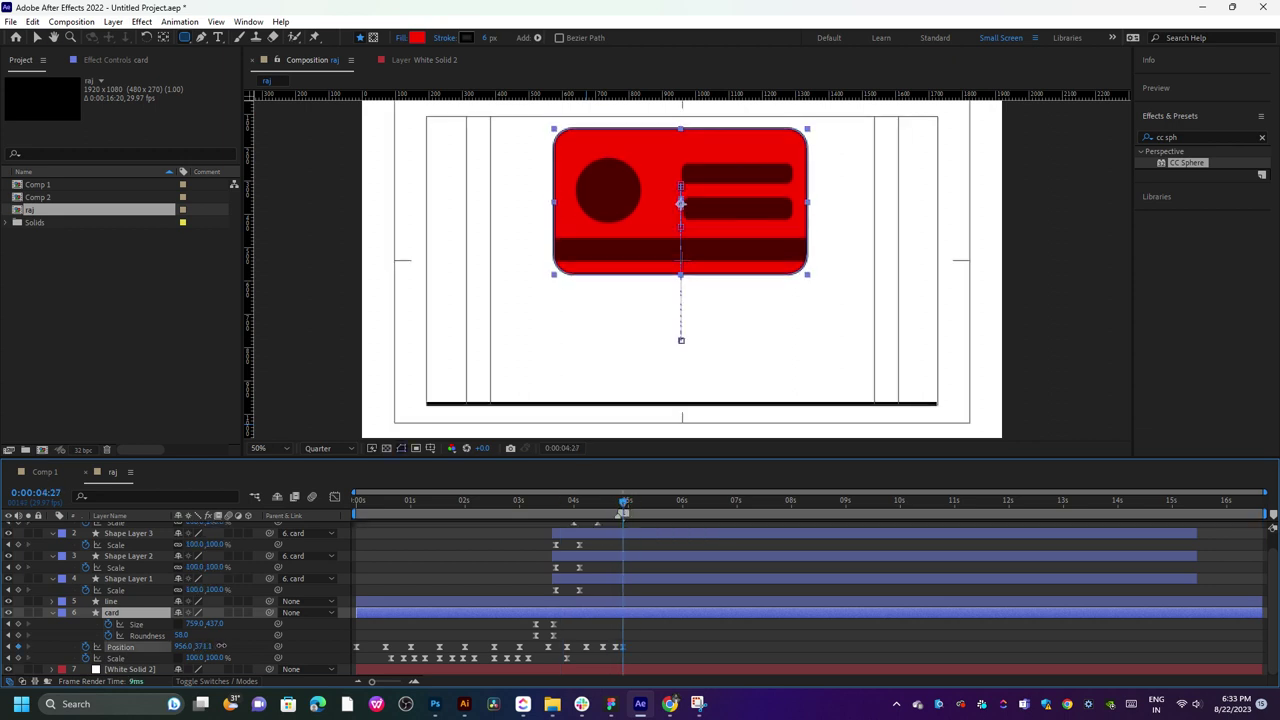
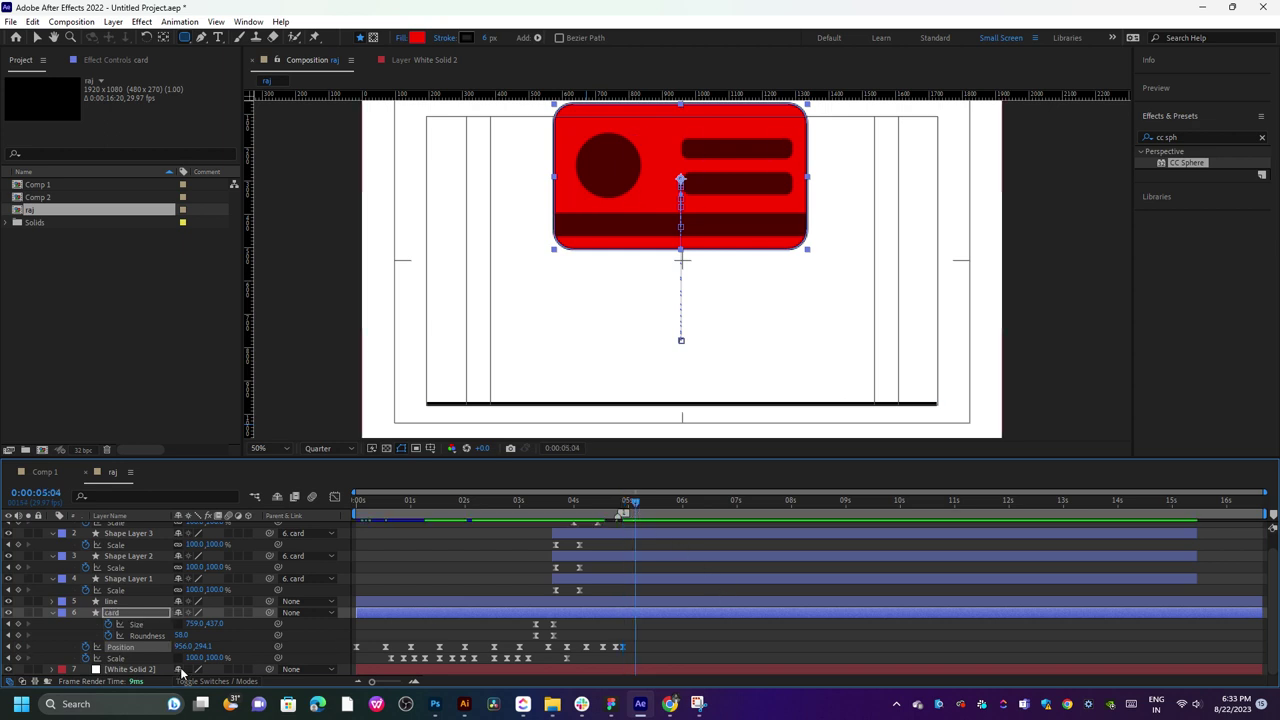
- Key the card's Position Y near 0:00:05 so it rises again after landing
{"action": "left_click_drag", "start_coordinate": [203, 646], "coordinate": [633, 622]}
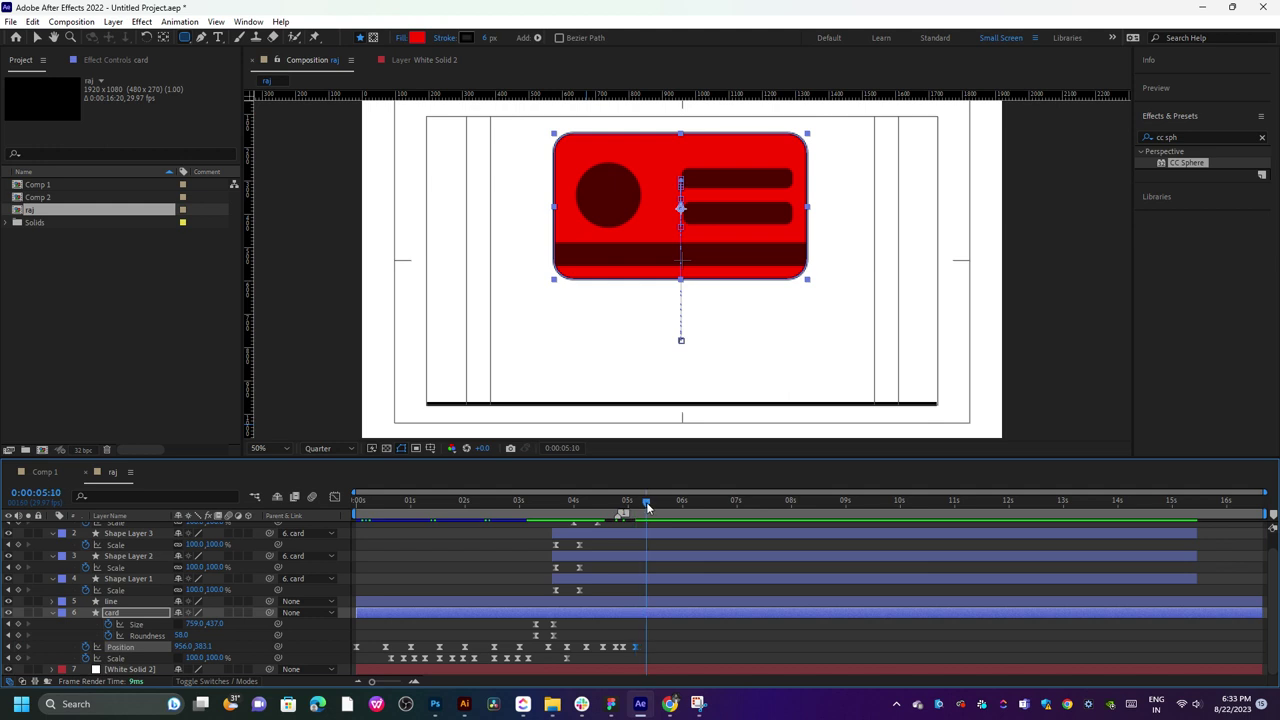
{"action": "left_click_drag", "start_coordinate": [203, 646], "coordinate": [150, 637]}
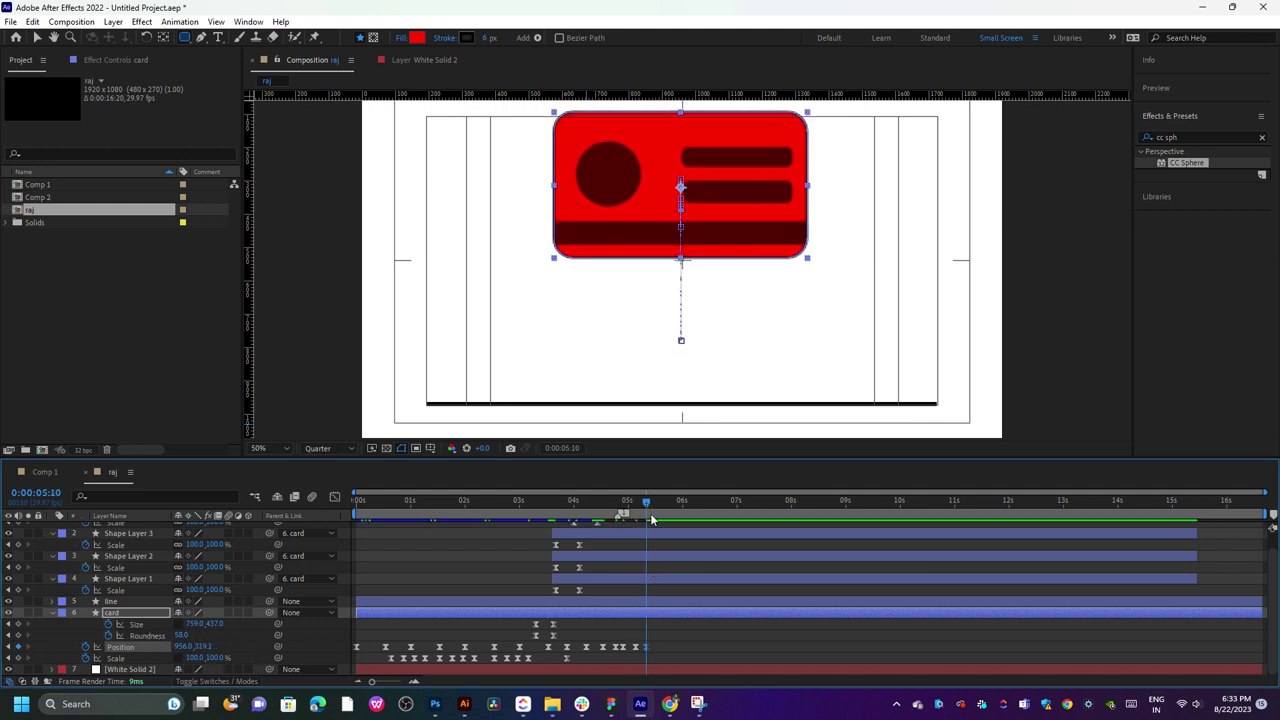
{"action": "key", "text": "j"}
{"action": "key", "text": "k"}
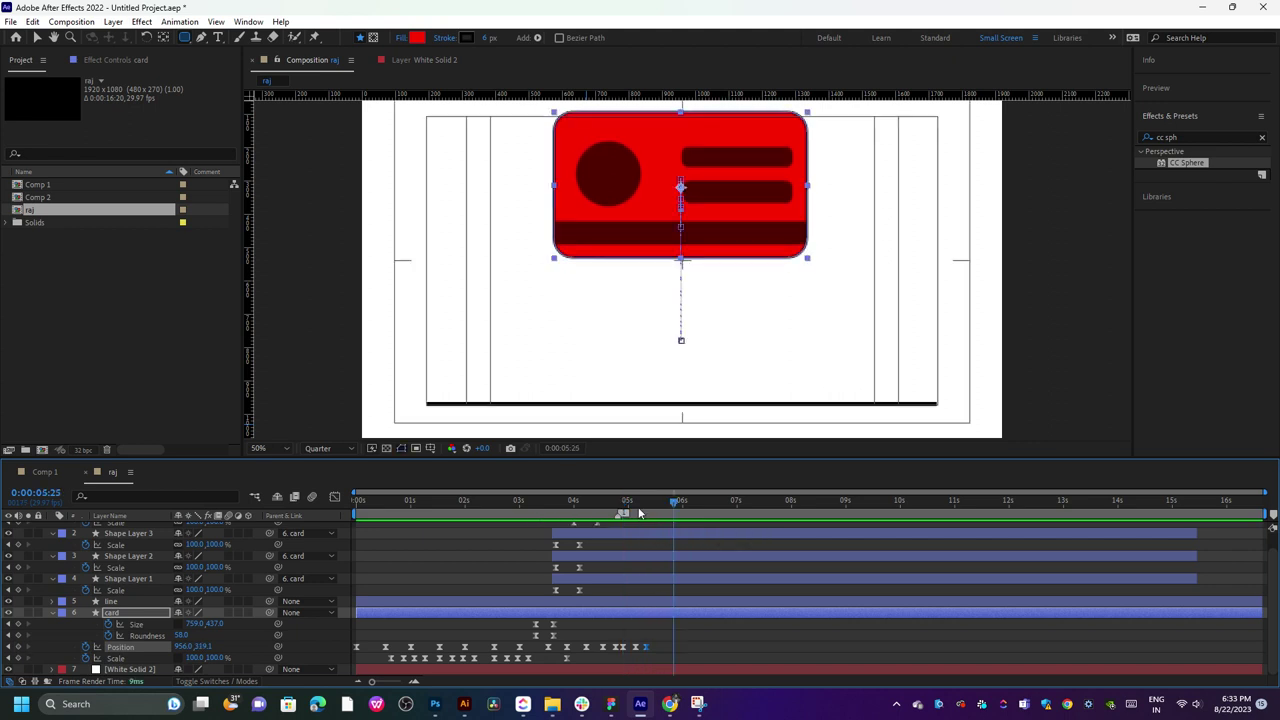
{"action": "key", "text": "j"}
{"action": "key", "text": "j"}
- Drop the card back onto the line at 0:00:05:21 and select the new Position keyframes
{"action": "left_click_drag", "start_coordinate": [630, 508], "coordinate": [577, 513]}
{"action": "key", "text": "space"}
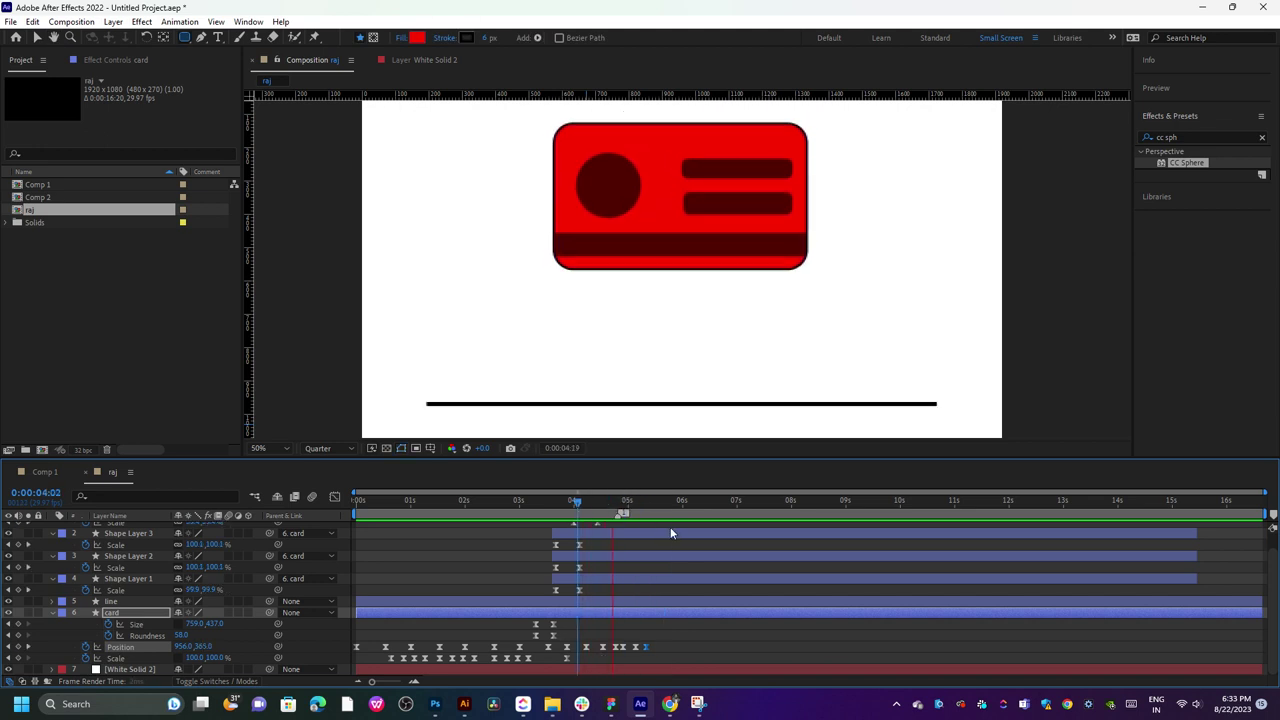
{"action": "key", "text": "space"}
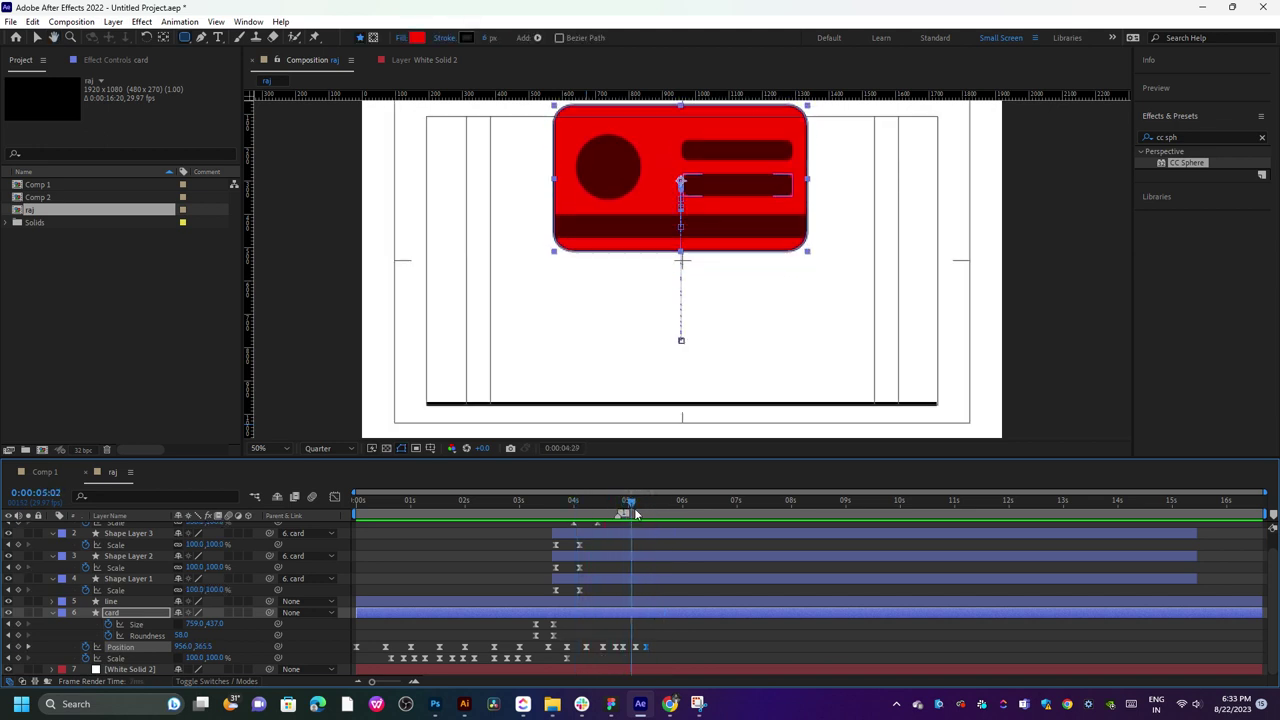
{"action": "left_click", "coordinate": [655, 510]}
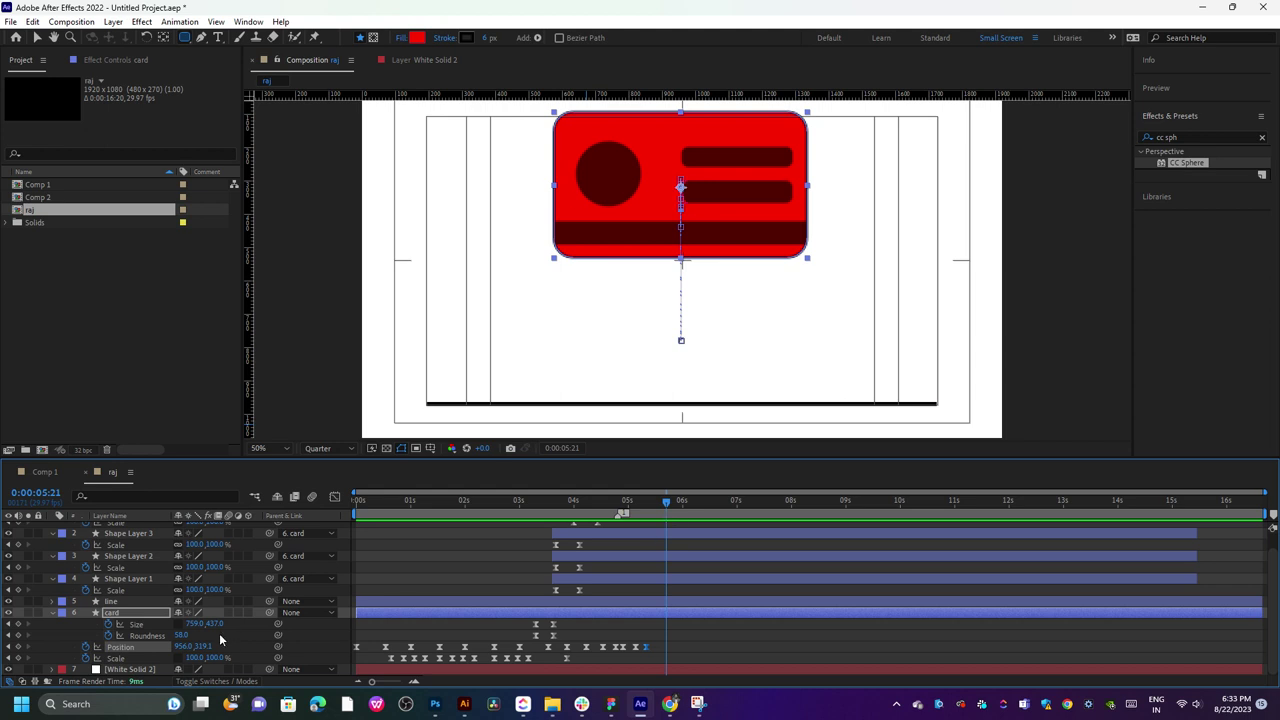
{"action": "left_click_drag", "start_coordinate": [680, 187], "coordinate": [680, 336]}
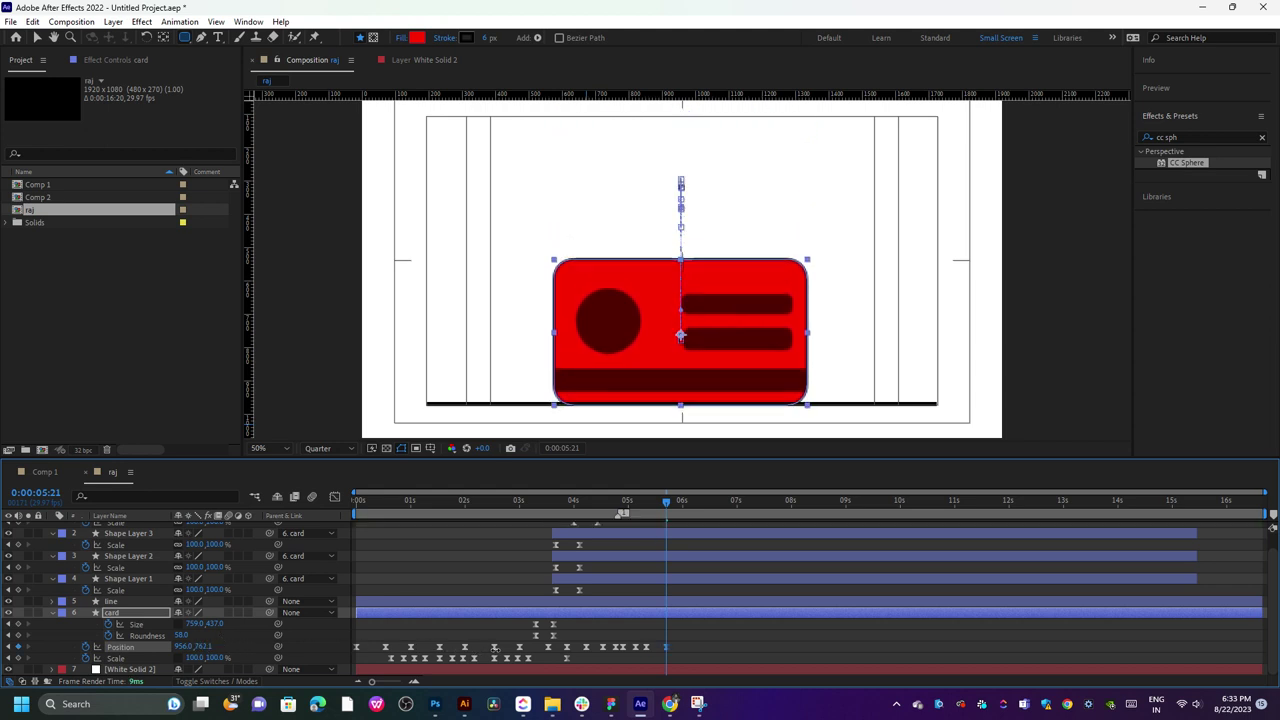
{"action": "mouse_move", "coordinate": [644, 511]}
{"action": "left_mouse_down"}
{"action": "mouse_move", "coordinate": [595, 510]}
{"action": "mouse_move", "coordinate": [651, 505]}
{"action": "left_mouse_up"}
{"action": "left_click_drag", "start_coordinate": [686, 644], "coordinate": [632, 649]}
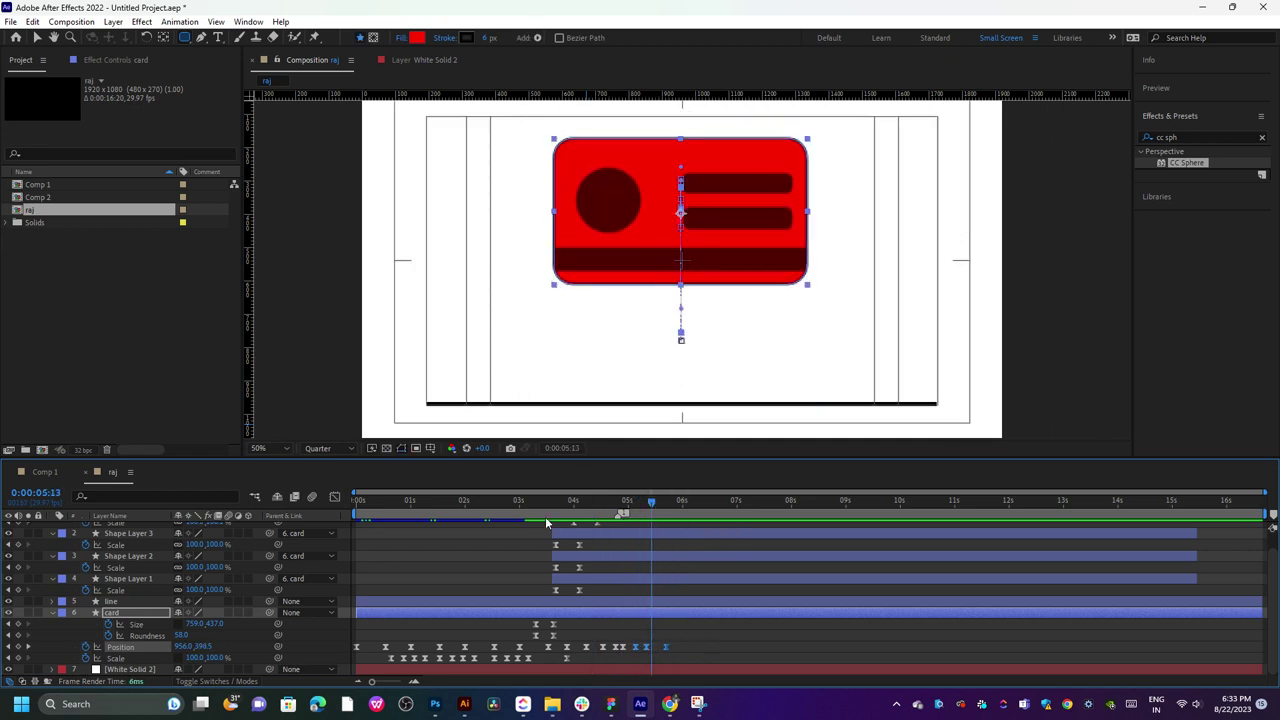
- In the Graph Editor, steepen the speed curves of the last Position keyframes into a sharp peak
{"action": "left_click", "coordinate": [333, 497]}
{"action": "left_click_drag", "start_coordinate": [692, 636], "coordinate": [655, 645]}
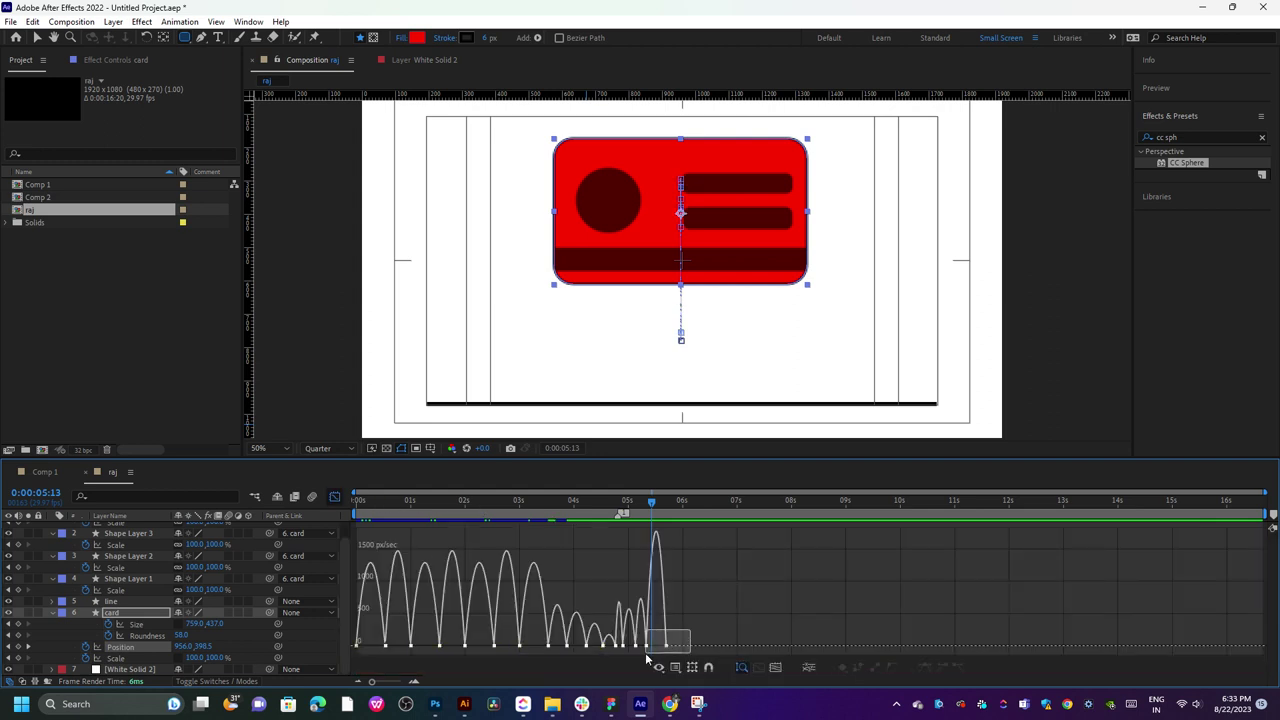
{"action": "scroll", "coordinate": [660, 645], "scroll_direction": "up", "scroll_amount": 3}
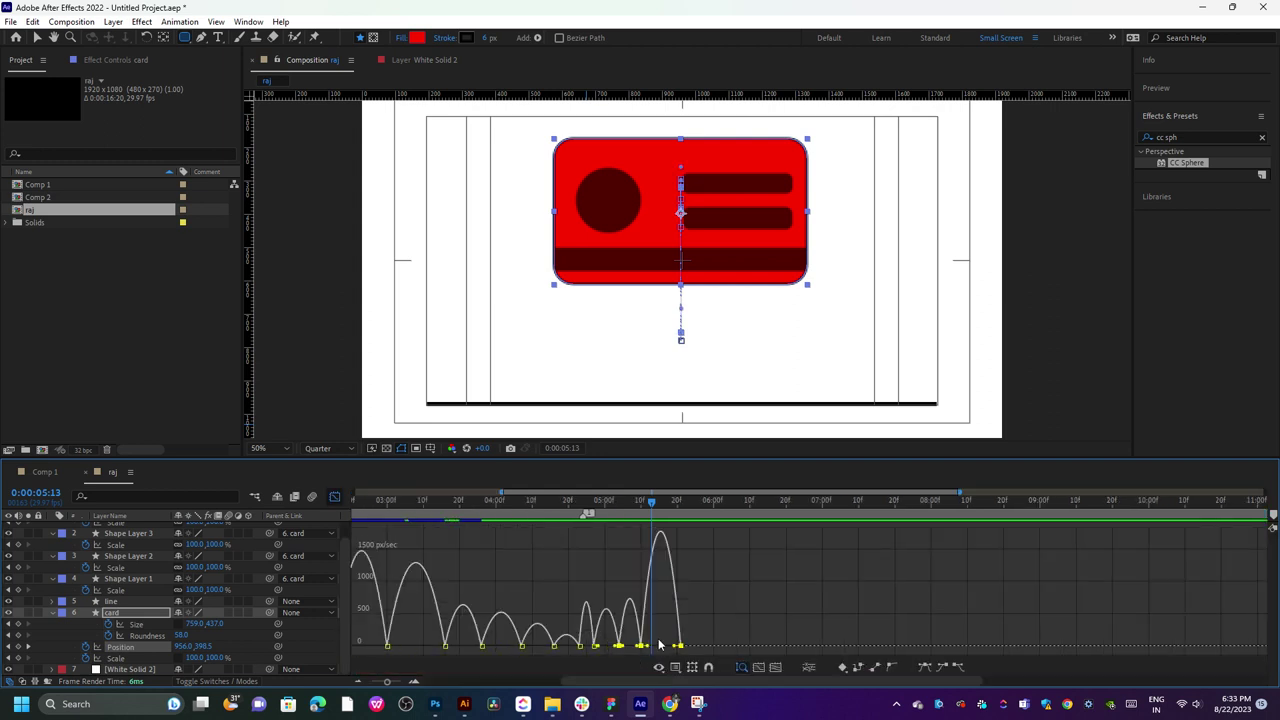
{"action": "scroll", "coordinate": [660, 645], "scroll_direction": "up", "scroll_amount": 3}
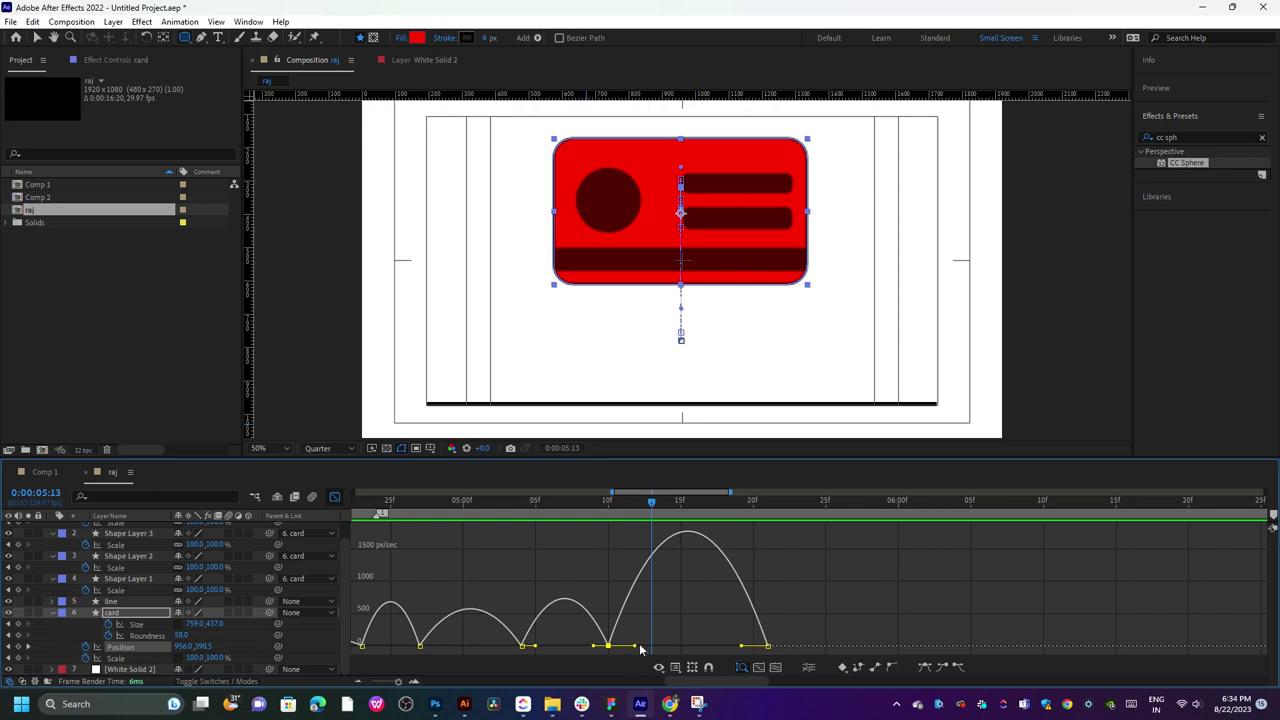
{"action": "left_click_drag", "start_coordinate": [640, 650], "coordinate": [613, 655]}
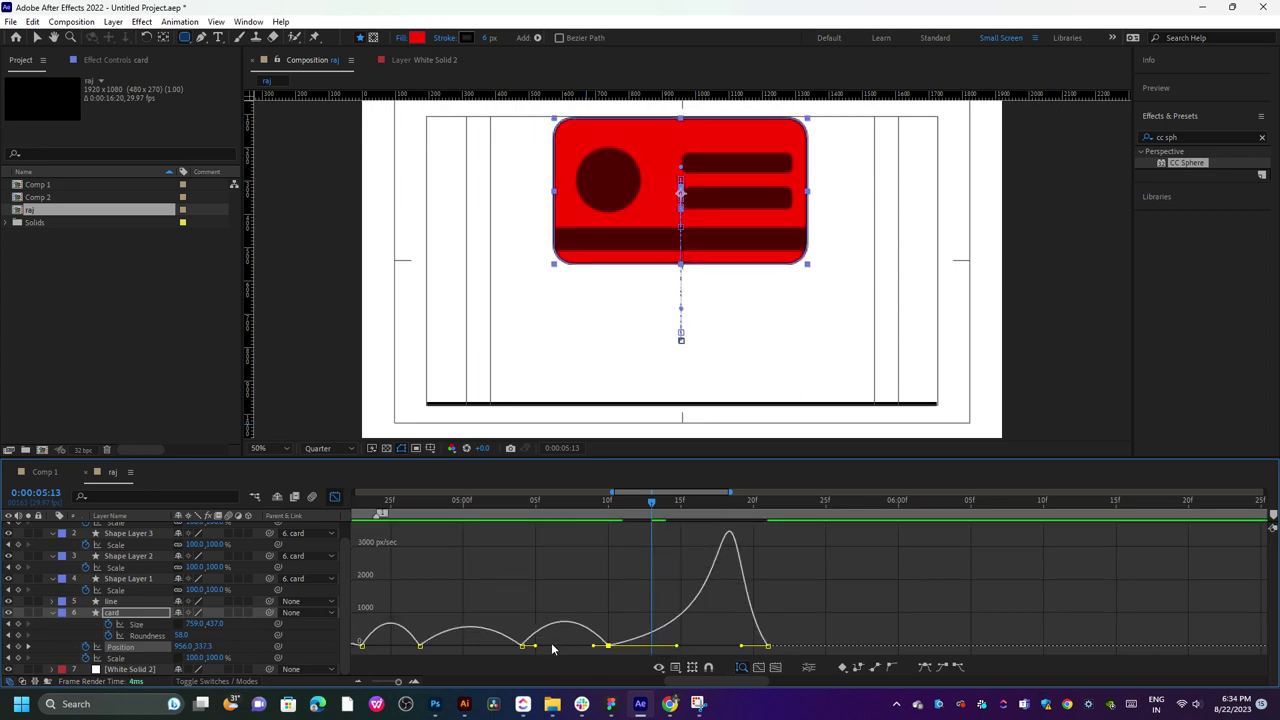
{"action": "left_click", "coordinate": [521, 645]}
{"action": "left_click_drag", "start_coordinate": [596, 648], "coordinate": [572, 652]}
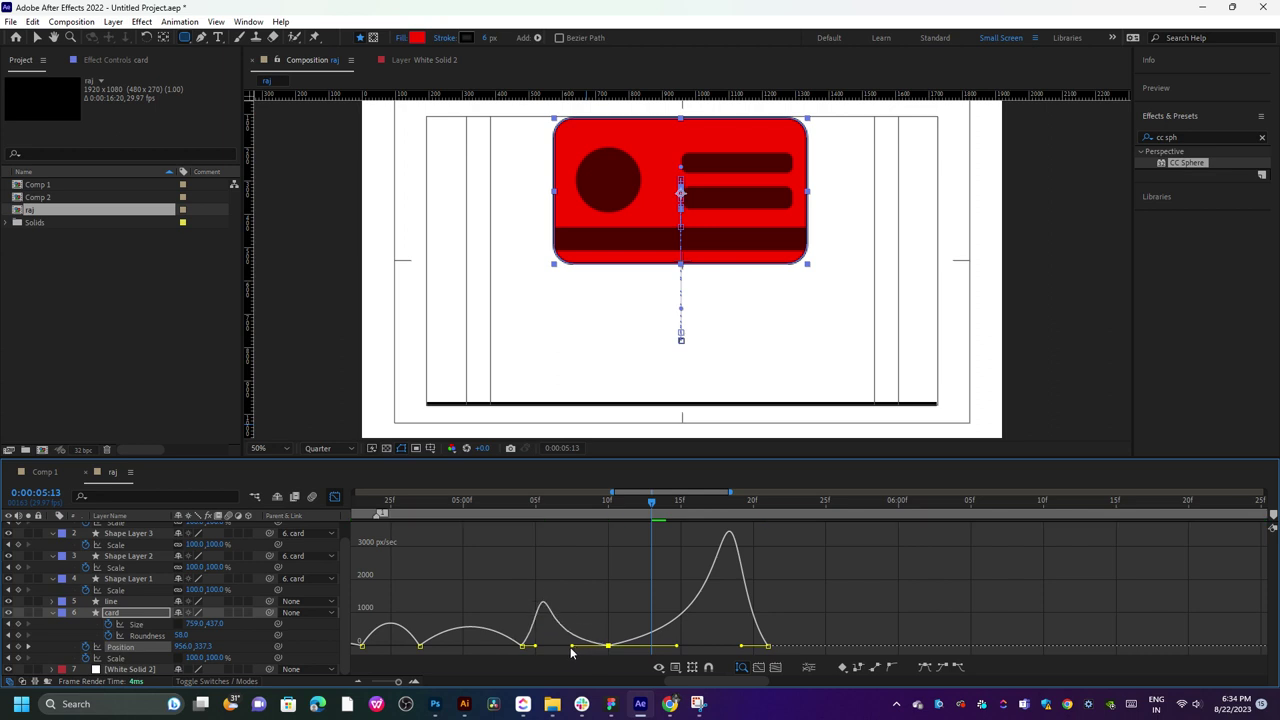
- Lower the tallest speed peak slightly and preview the revised bounce
{"action": "left_click", "coordinate": [508, 501]}
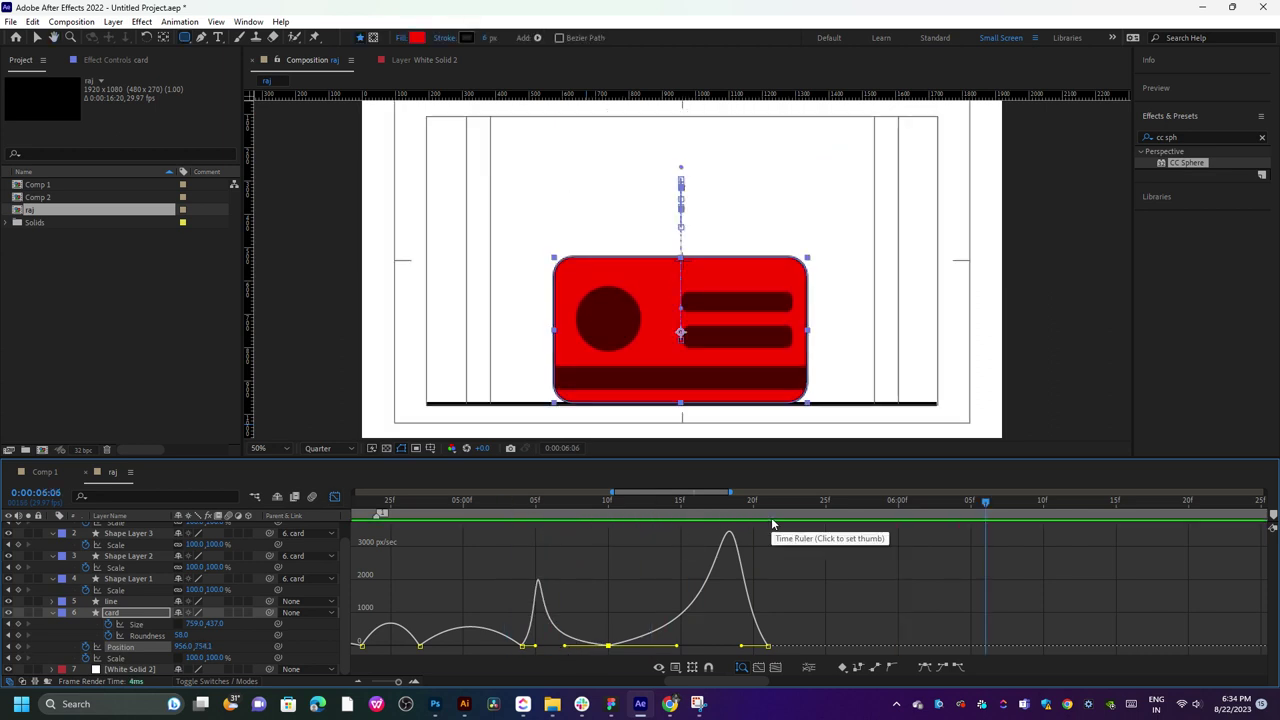
{"action": "key", "text": "minus"}
{"action": "key", "text": "minus"}
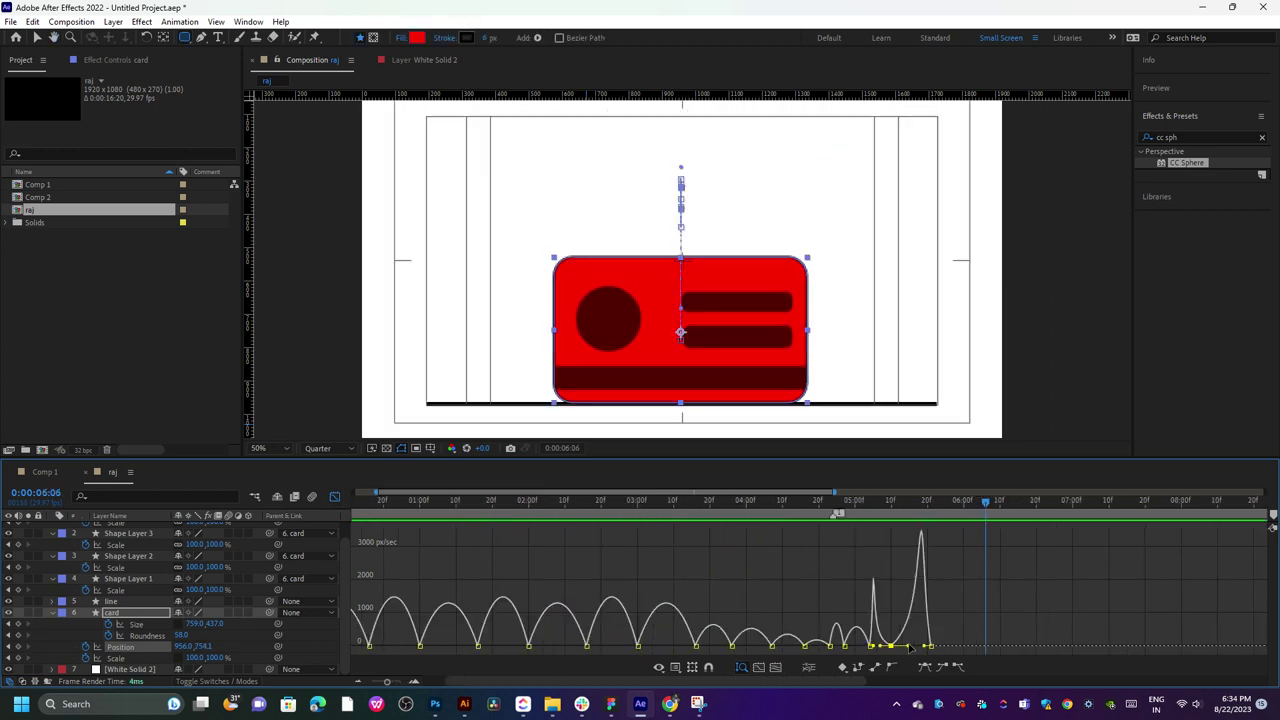
{"action": "left_click_drag", "start_coordinate": [907, 648], "coordinate": [922, 651]}
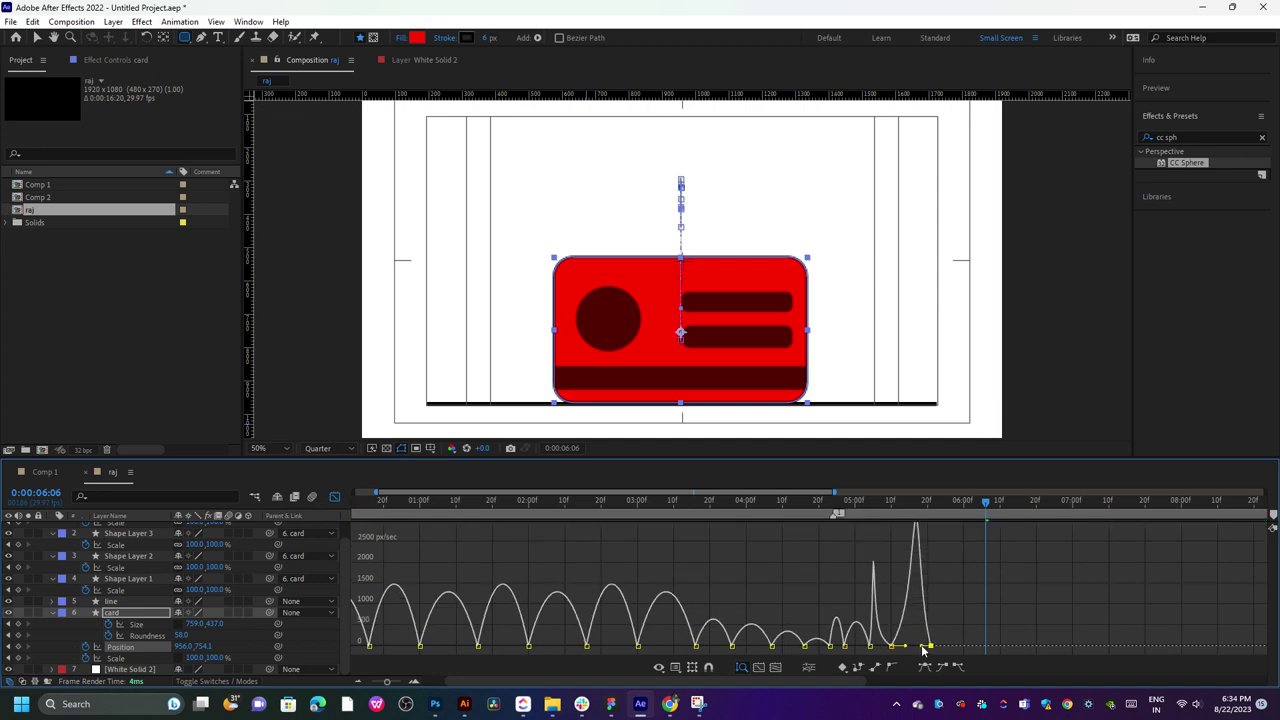
{"action": "key", "text": "space"}
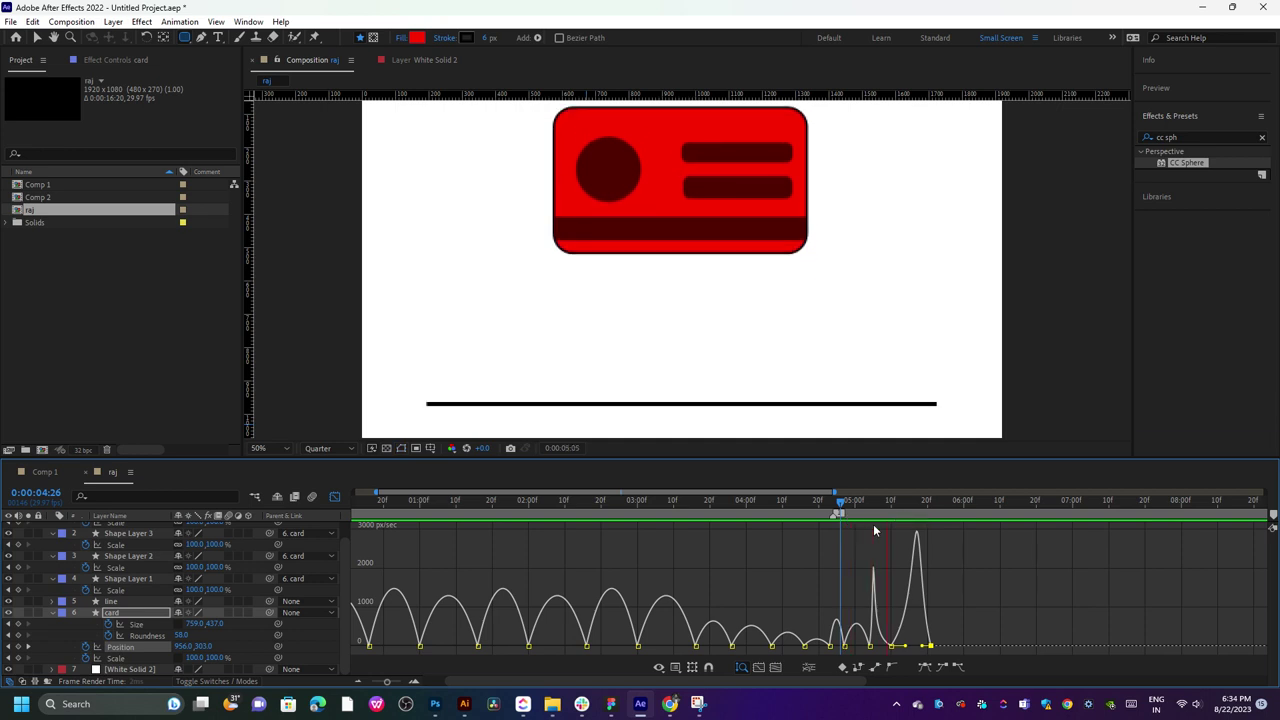
{"action": "key", "text": "space"}
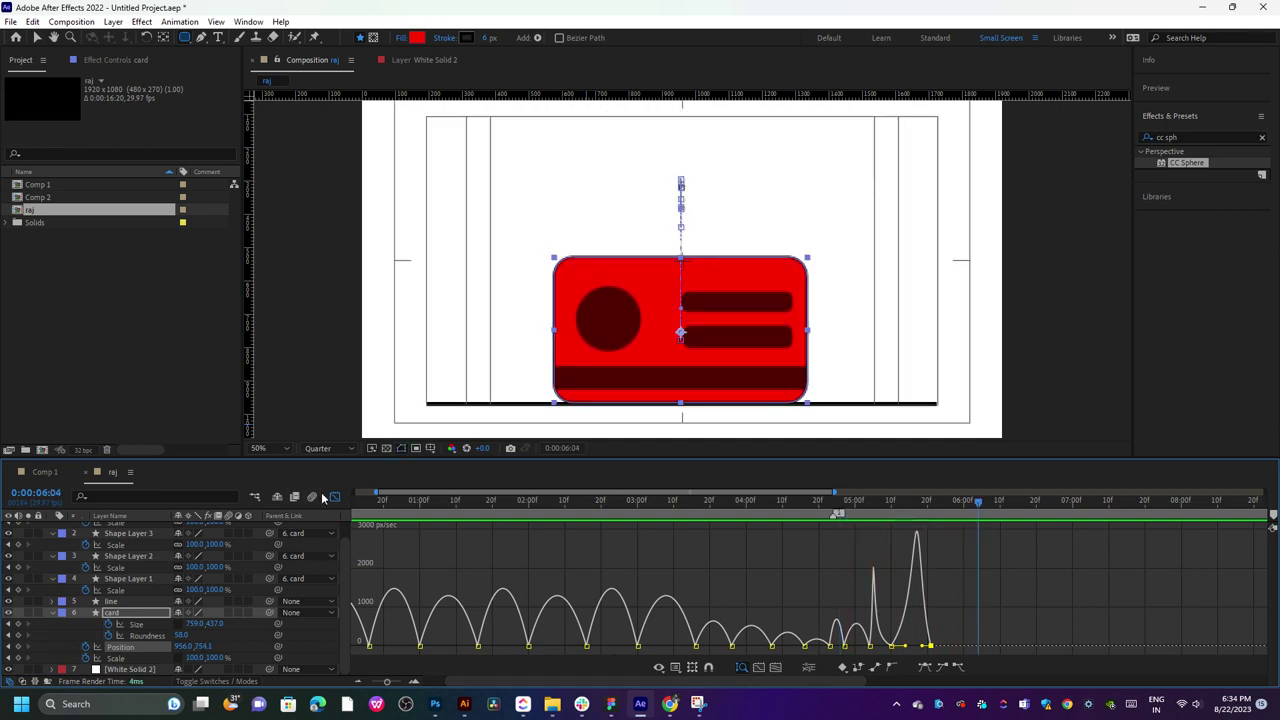
{"action": "left_click", "coordinate": [335, 497]}
{"action": "key", "text": "space"}
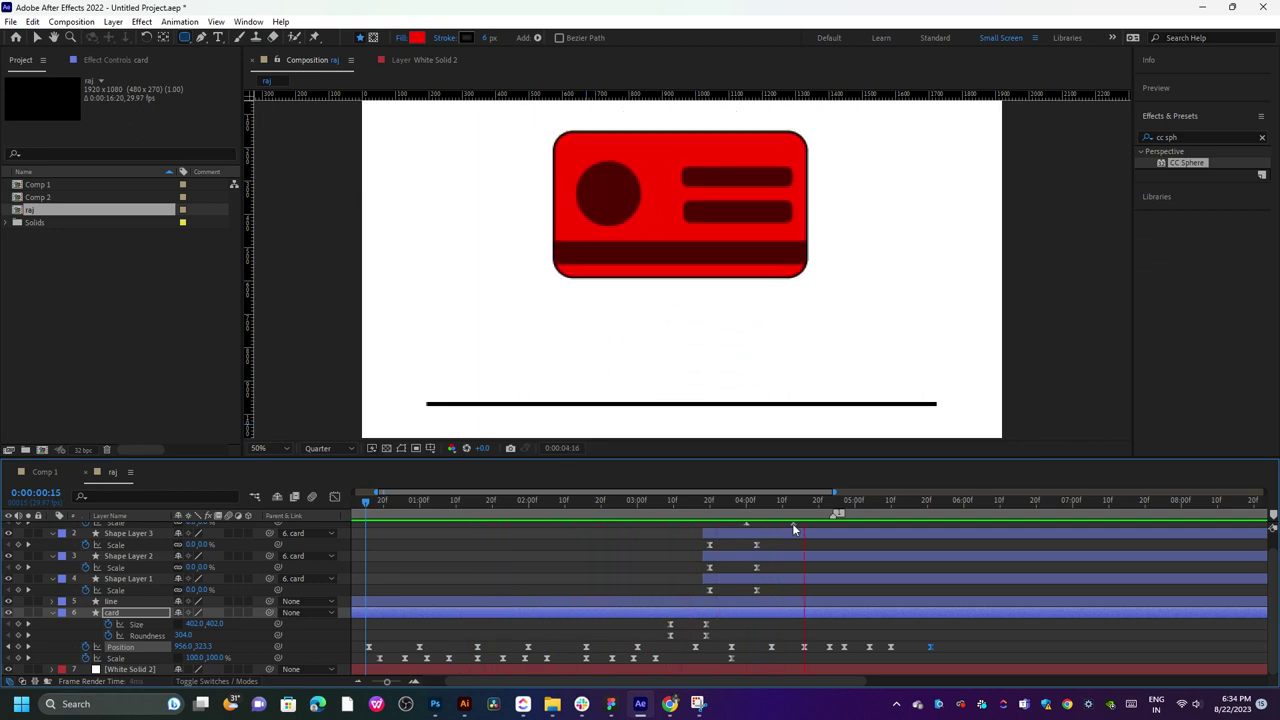
- Move the card's last Position keyframe a few frames later, to about 6:00, and re-preview the landing
{"action": "key", "text": "space"}
{"action": "key", "text": "space"}
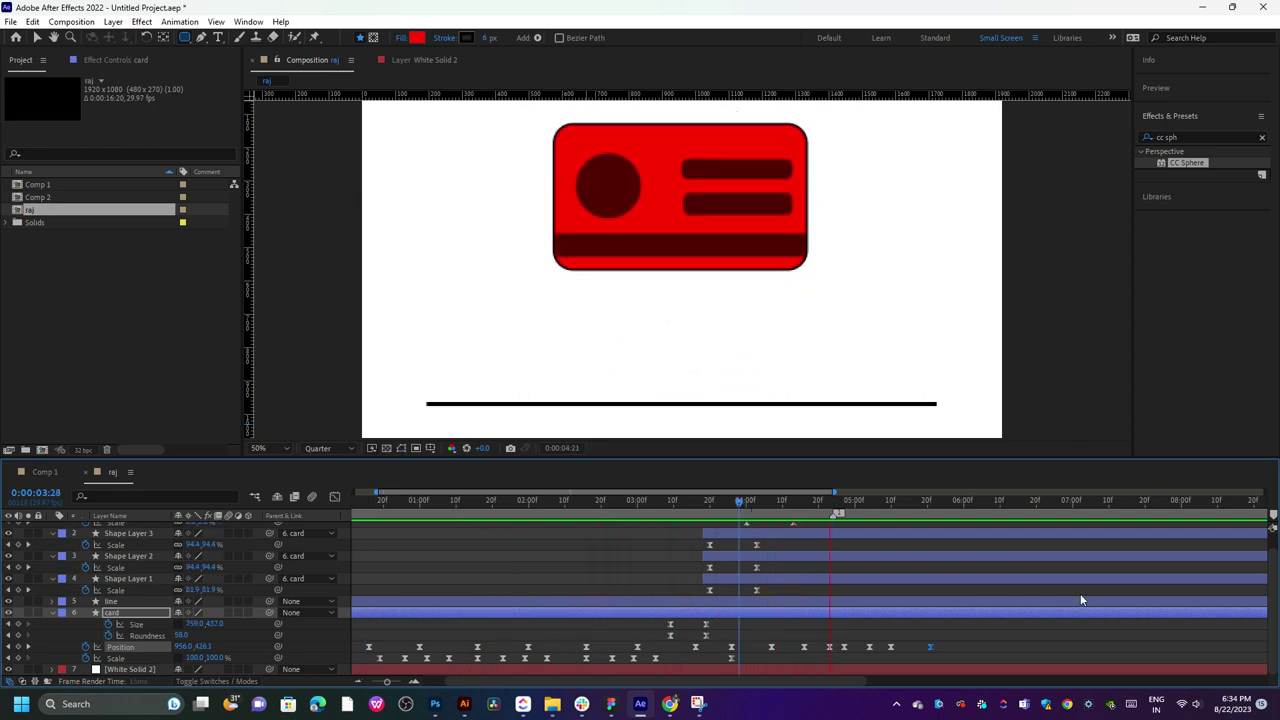
{"action": "left_click_drag", "start_coordinate": [1080, 593], "coordinate": [789, 567]}
{"action": "mouse_move", "coordinate": [602, 502]}
{"action": "left_mouse_down"}
{"action": "mouse_move", "coordinate": [588, 519]}
{"action": "mouse_move", "coordinate": [528, 519]}
{"action": "left_mouse_up"}
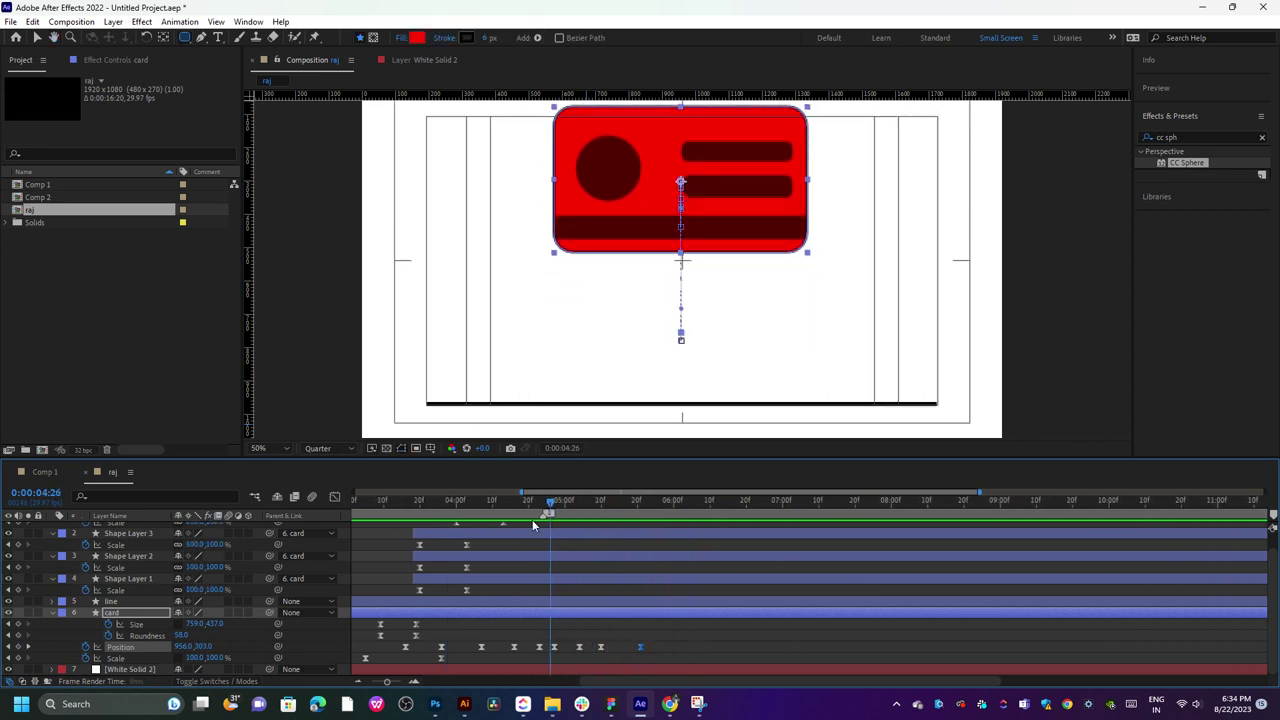
{"action": "key", "text": "space"}
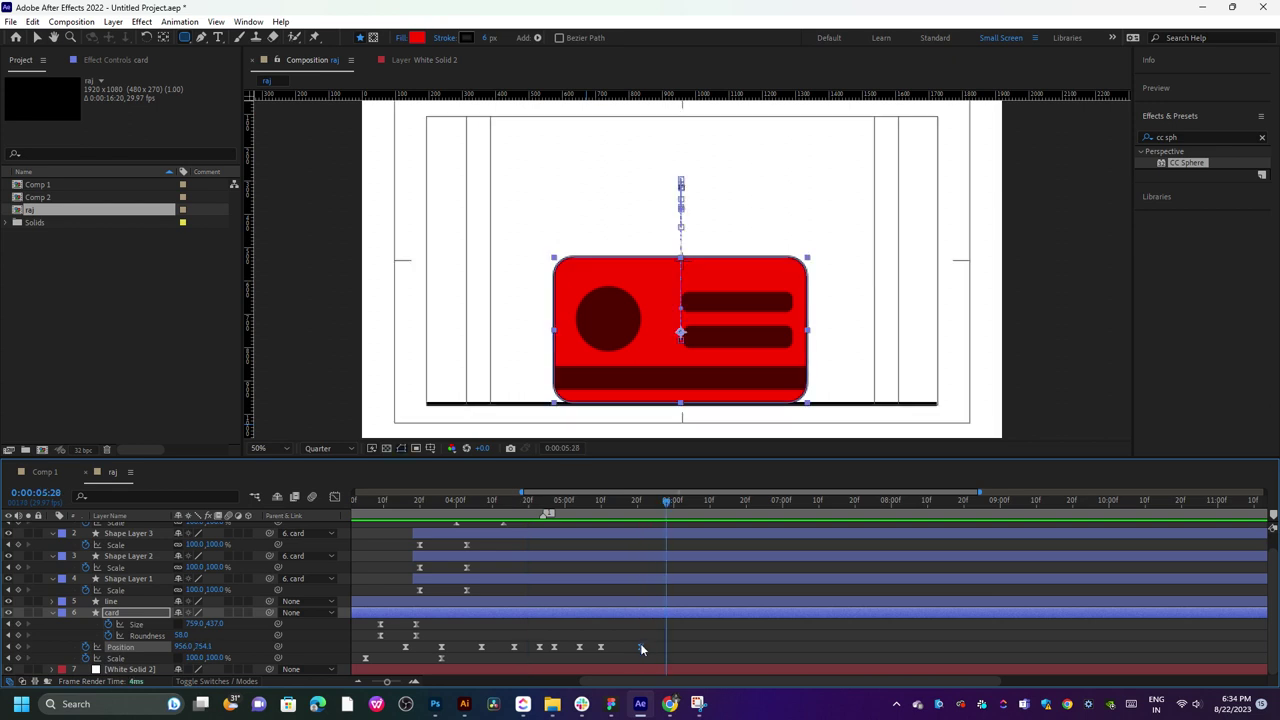
{"action": "left_click_drag", "start_coordinate": [640, 647], "coordinate": [674, 647]}
{"action": "left_click", "coordinate": [586, 514]}
{"action": "key", "text": "space"}
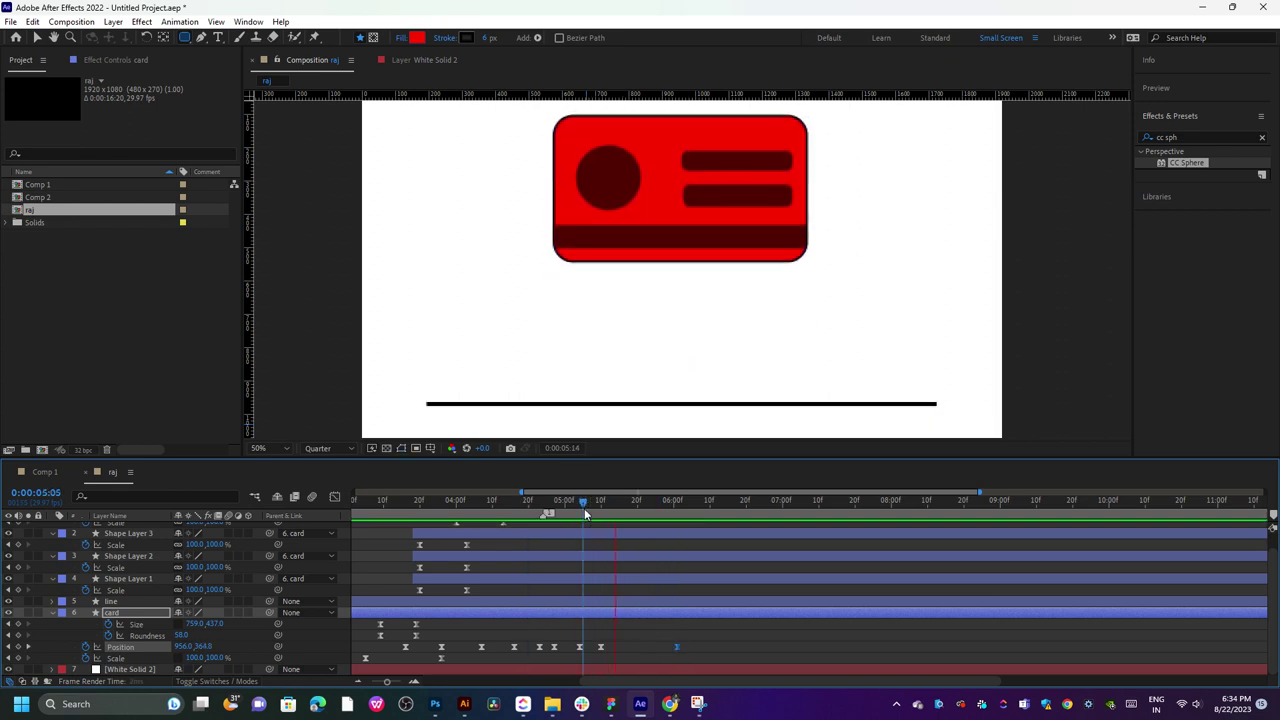
{"action": "left_click", "coordinate": [572, 511]}
{"action": "left_click_drag", "start_coordinate": [572, 511], "coordinate": [580, 507]}
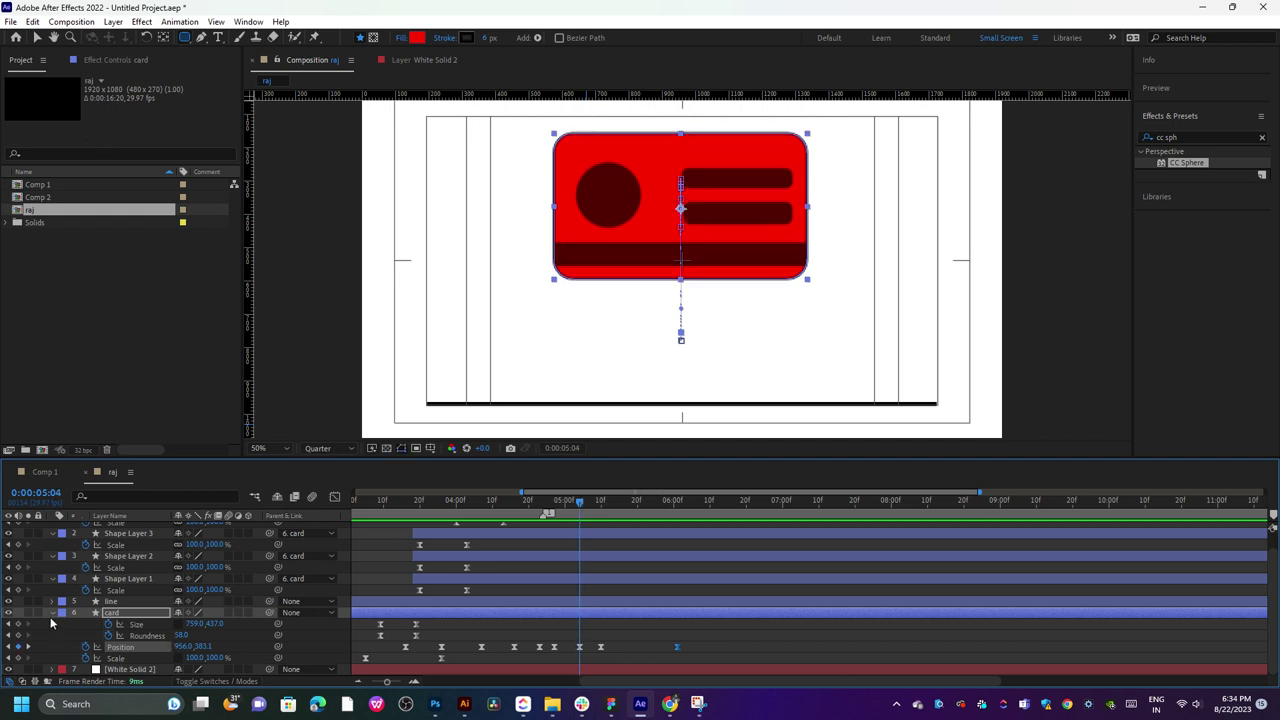
- Reveal the card rectangle's shape properties and key its Size at 0:00:05:09
{"action": "left_click", "coordinate": [52, 613]}
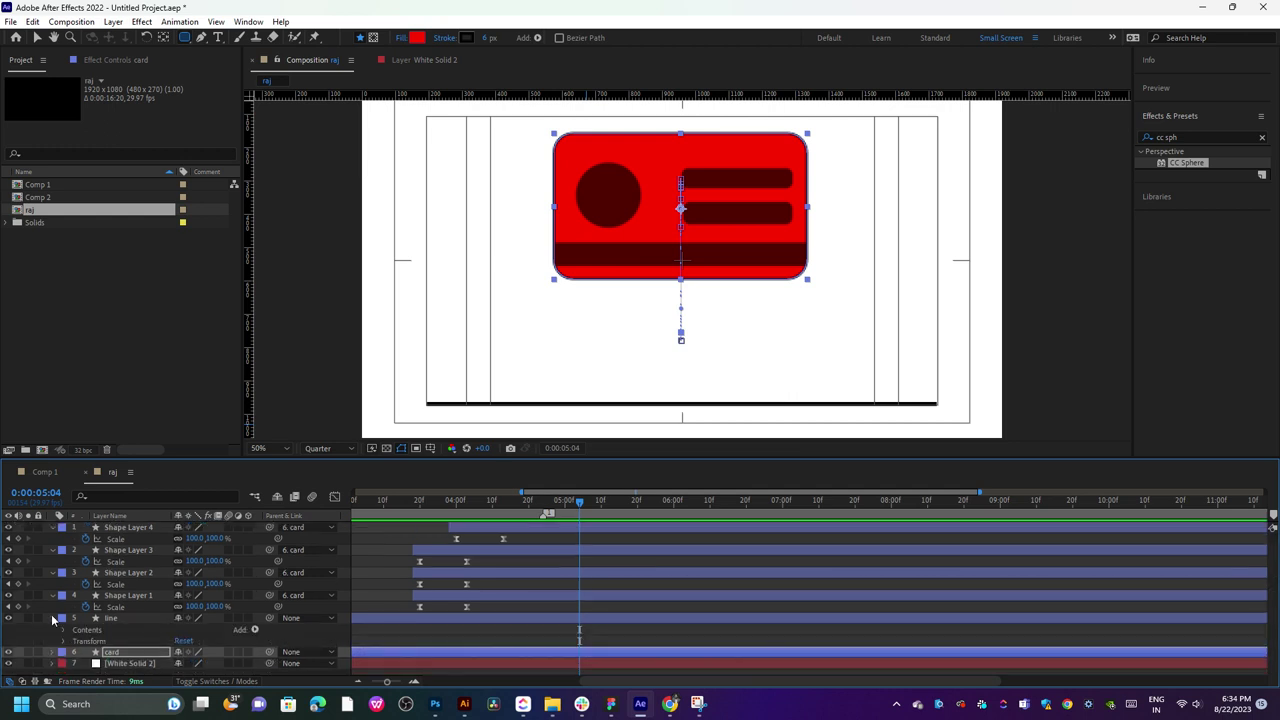
{"action": "left_click", "coordinate": [52, 629]}
{"action": "scroll", "coordinate": [142, 624], "scroll_direction": "down", "scroll_amount": 3}
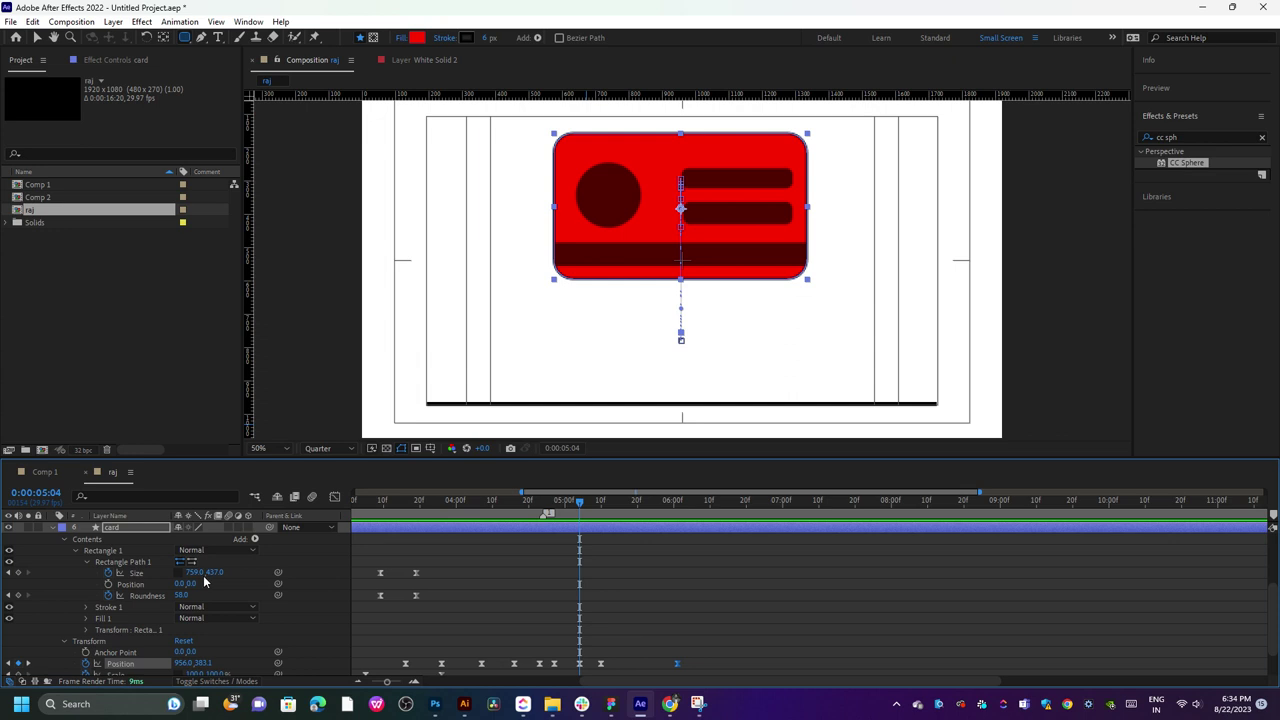
{"action": "left_click", "coordinate": [575, 508]}
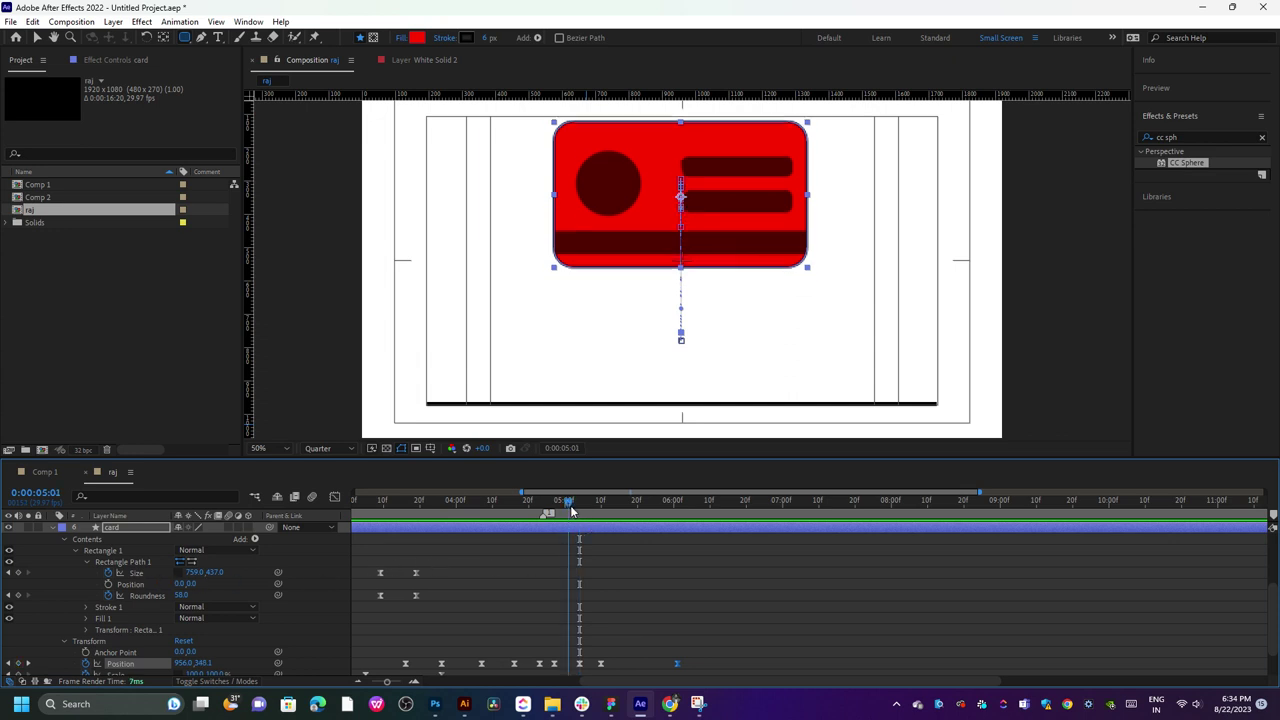
{"action": "left_click", "coordinate": [18, 573]}
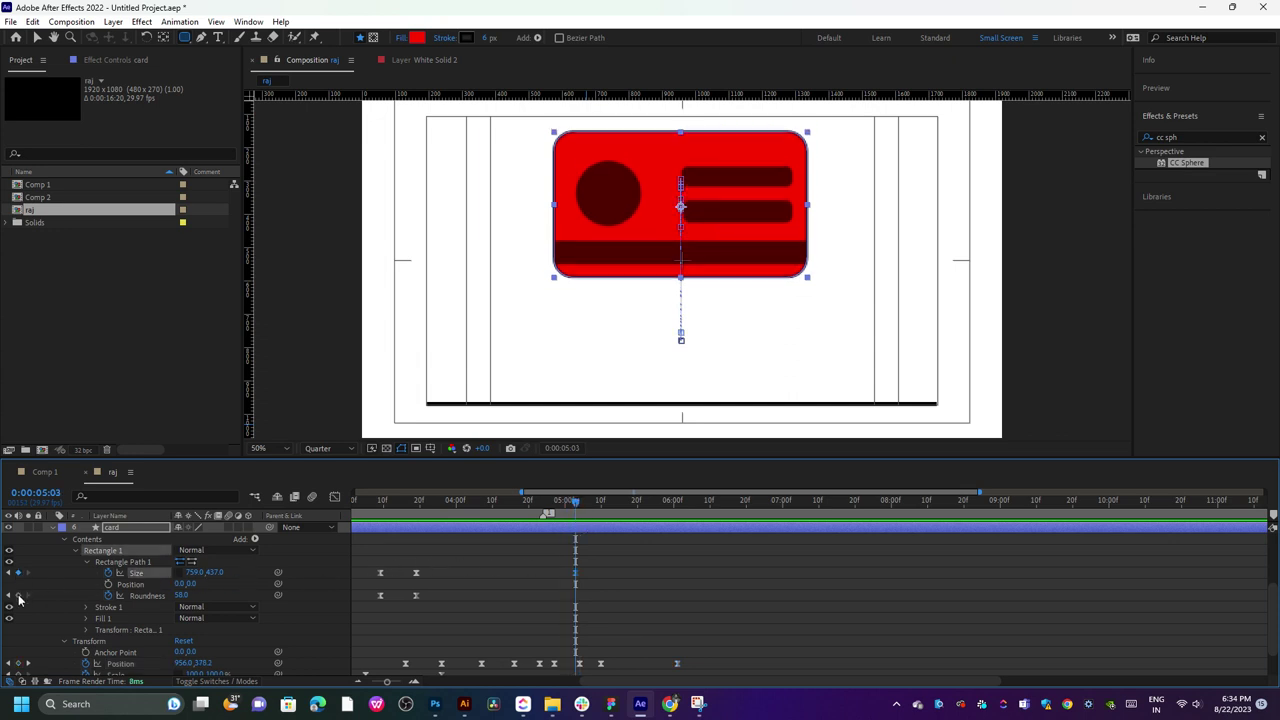
{"action": "left_click", "coordinate": [587, 510]}
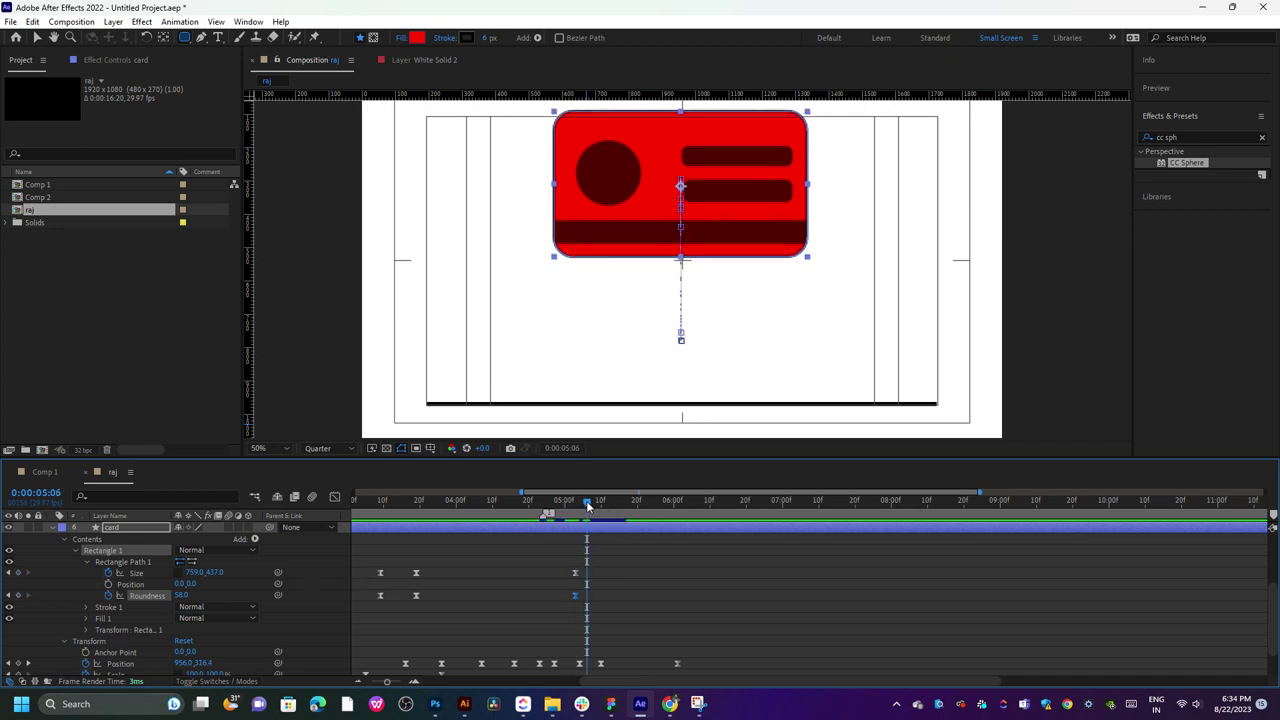
{"action": "left_click_drag", "start_coordinate": [588, 507], "coordinate": [597, 506]}
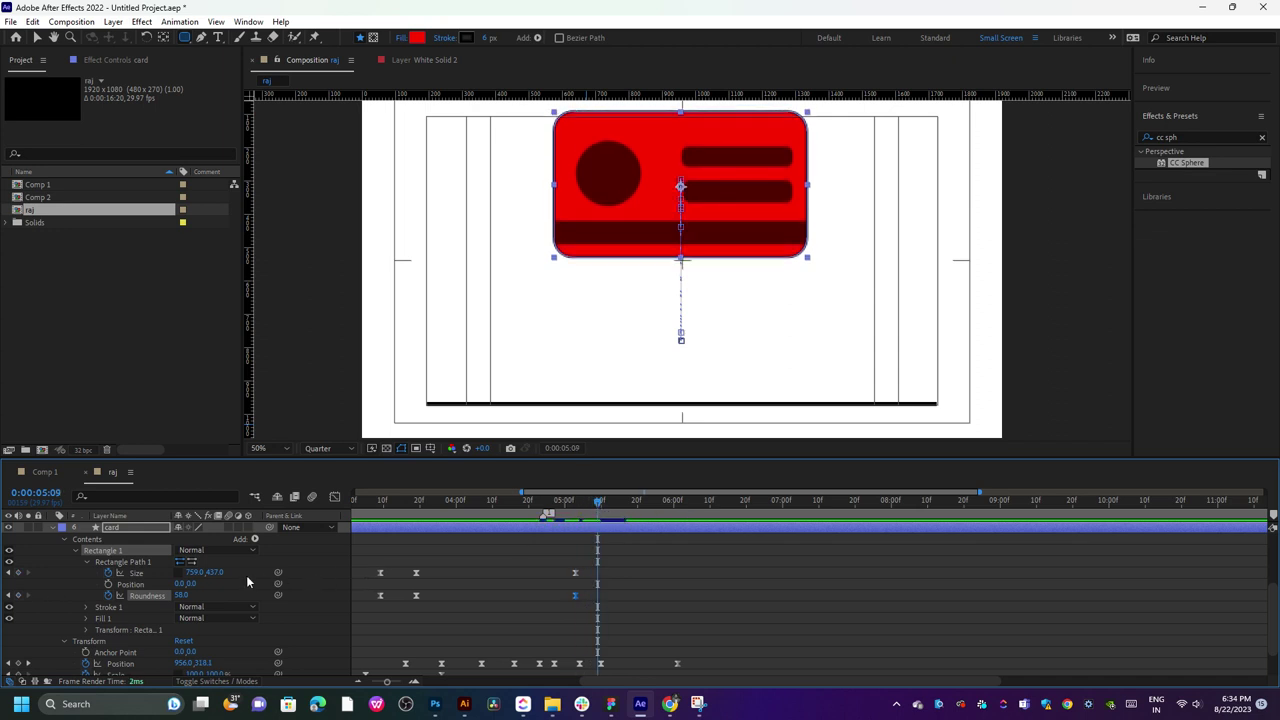
- Raise Roundness and shrink the rectangle Size to 400 × 193 for a pill shape
{"action": "left_click_drag", "start_coordinate": [180, 596], "coordinate": [385, 591]}
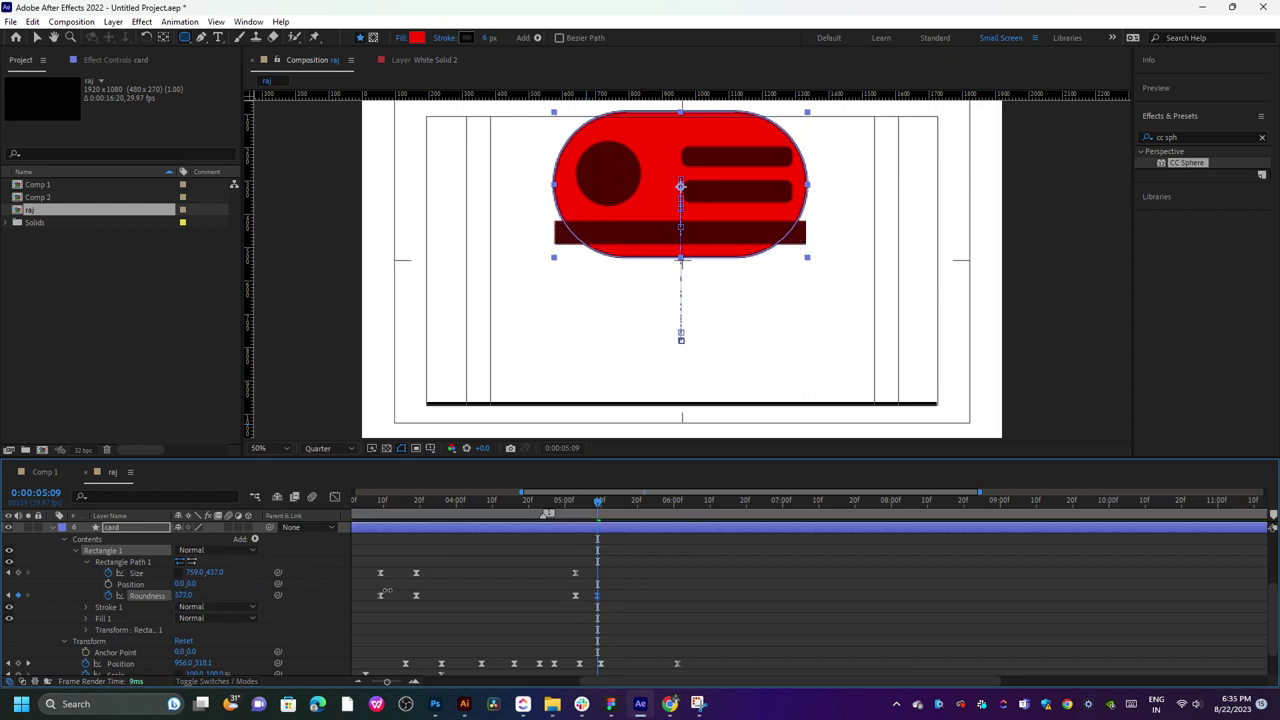
{"action": "left_click_drag", "start_coordinate": [212, 572], "coordinate": [60, 584]}
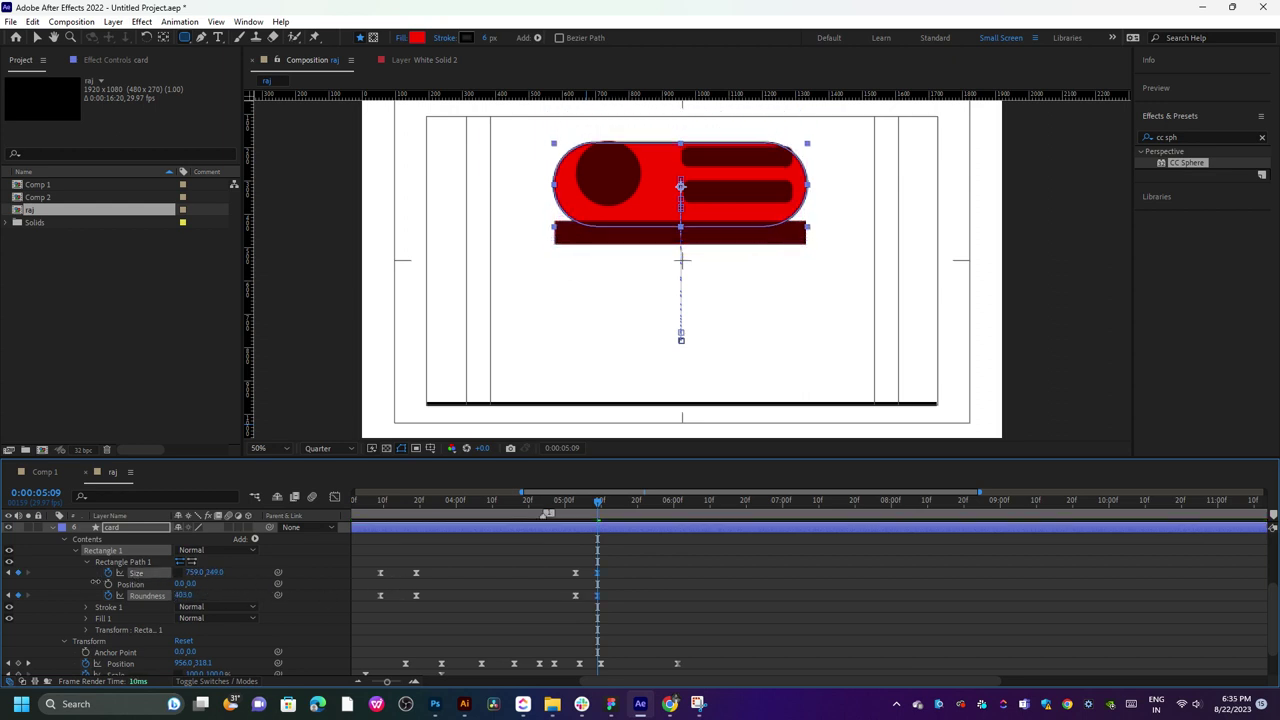
{"action": "left_click_drag", "start_coordinate": [192, 572], "coordinate": [58, 576]}
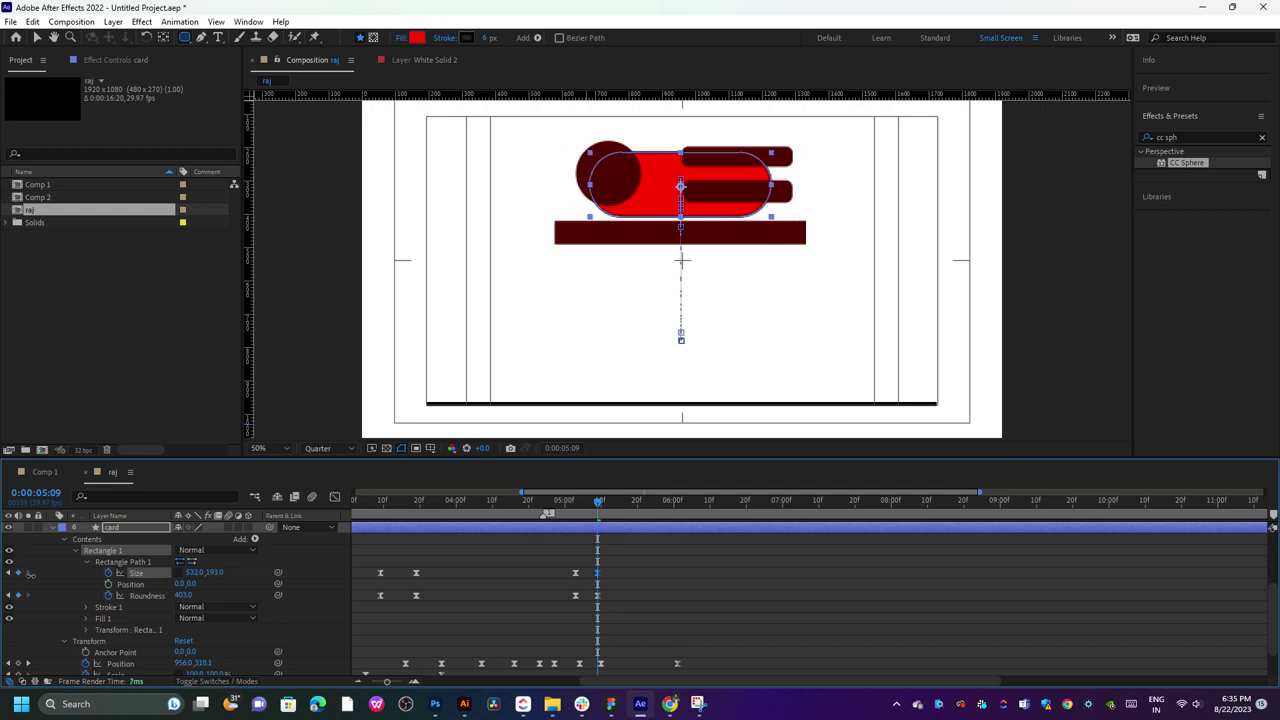
{"action": "left_click_drag", "start_coordinate": [176, 580], "coordinate": [187, 578]}
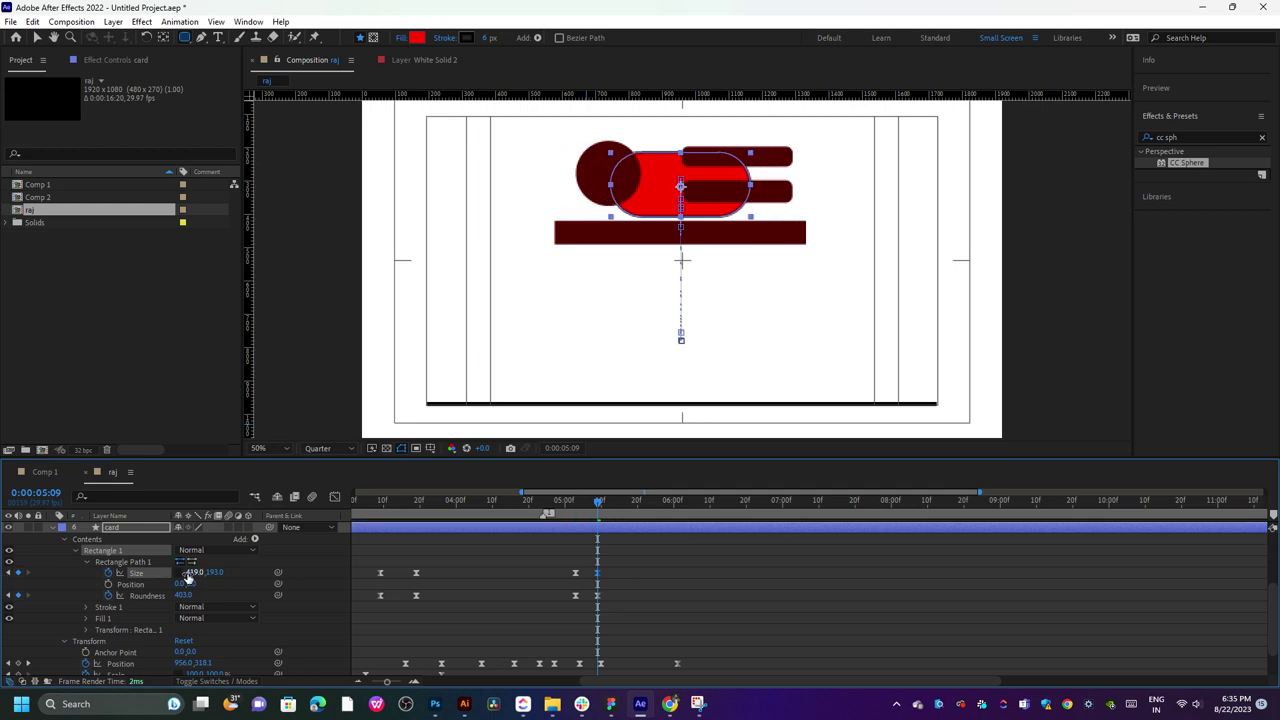
{"action": "type", "text": "1"}
{"action": "key", "text": "Return"}
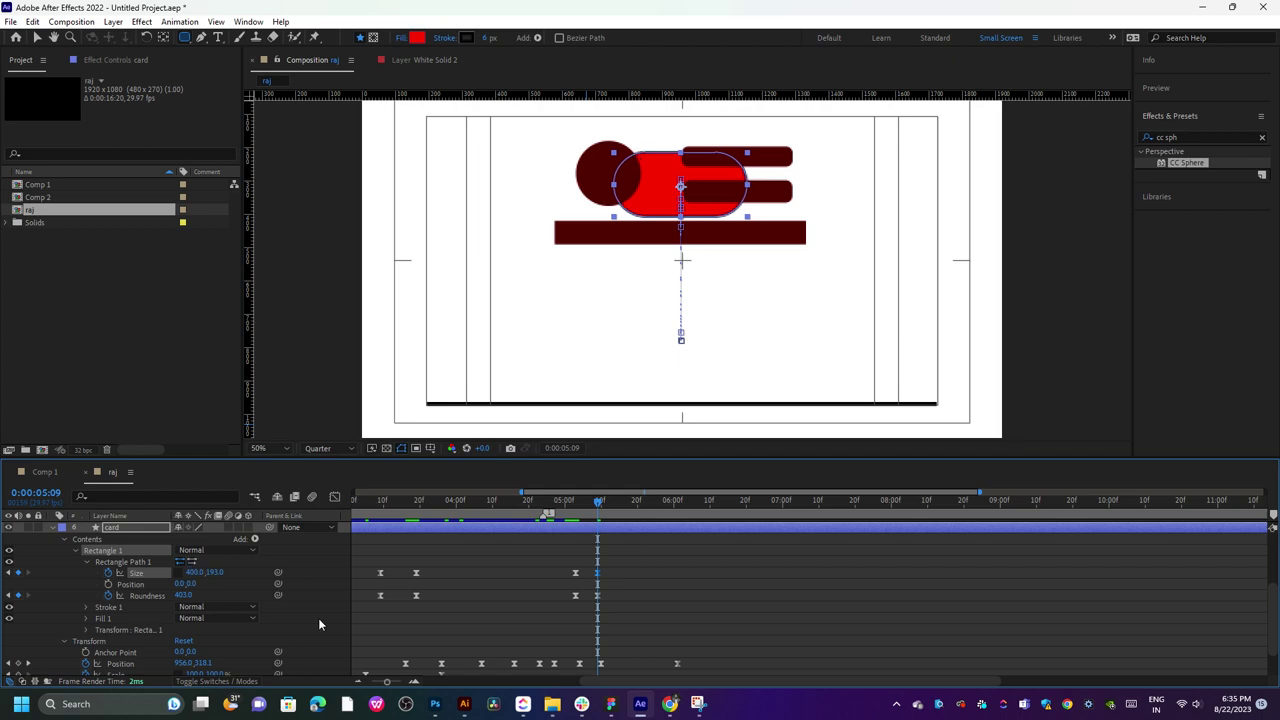
- Bring up the Ennuyir Thozhiyae music video tab in Chrome
{"action": "left_click", "coordinate": [669, 703]}
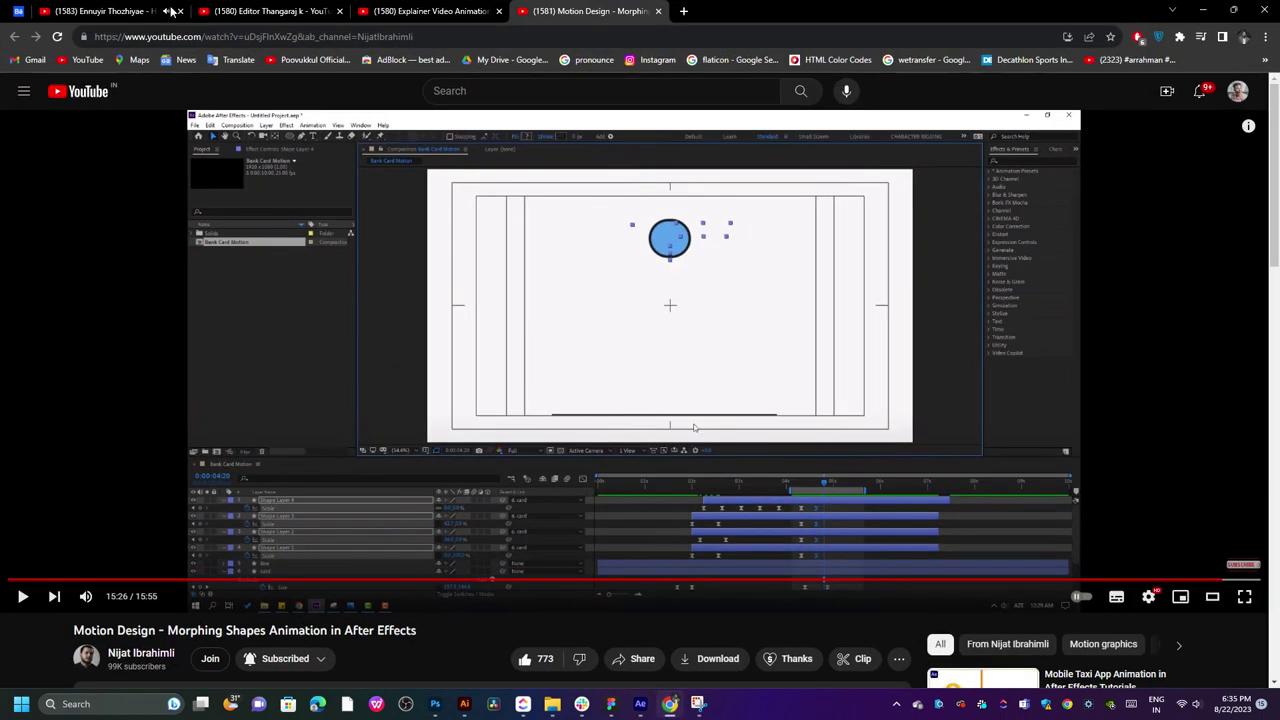
{"action": "left_click", "coordinate": [105, 11]}
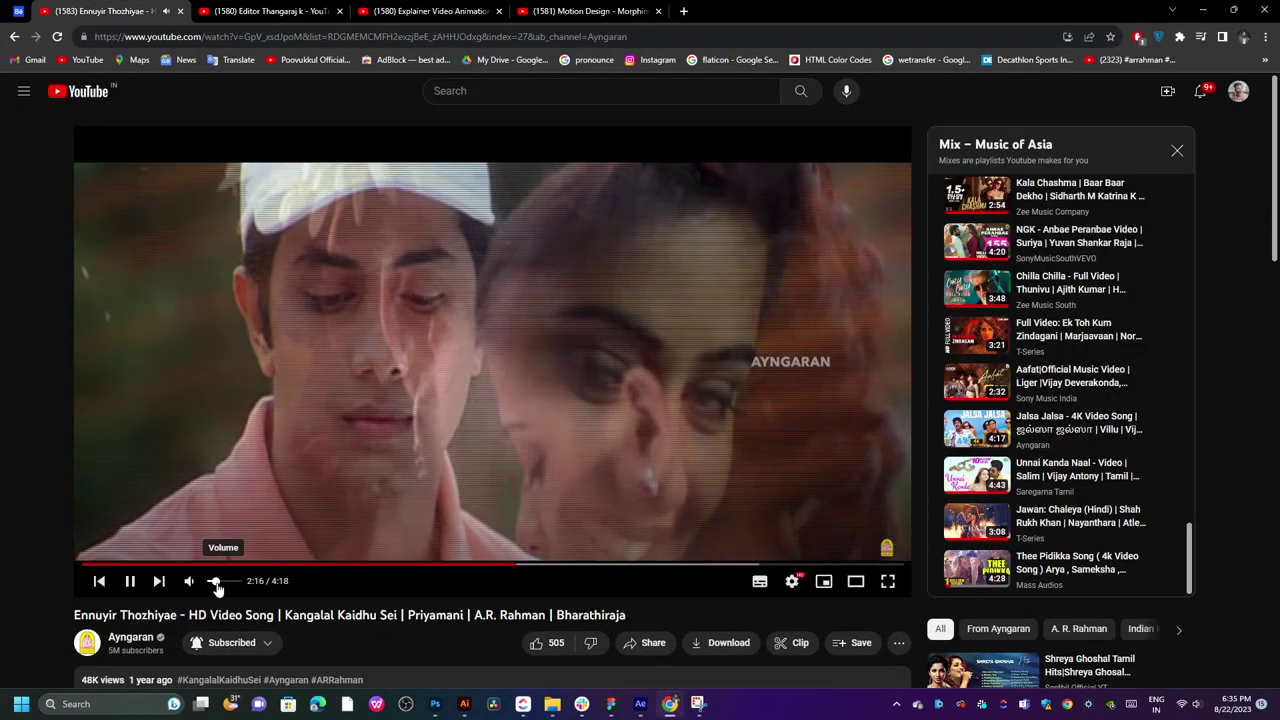
{"action": "scroll", "coordinate": [893, 423], "scroll_direction": "down", "scroll_amount": 3}
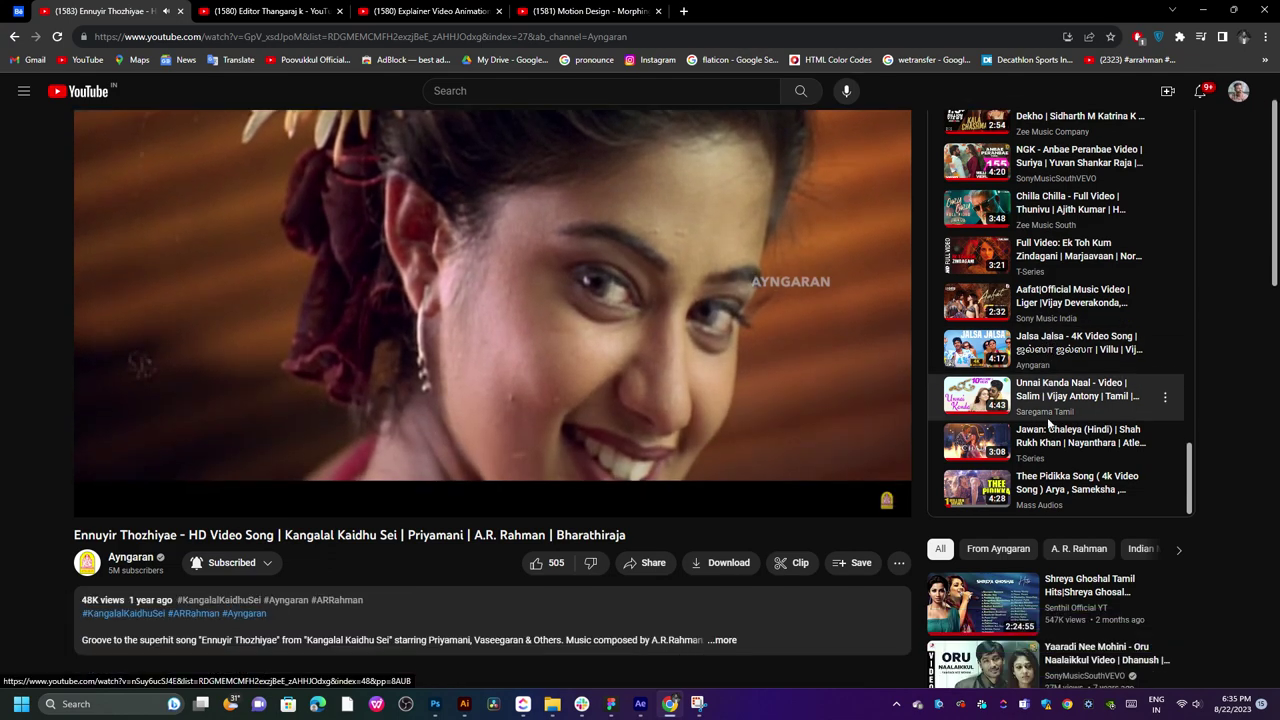
{"action": "scroll", "coordinate": [937, 550], "scroll_direction": "up", "scroll_amount": 3}
- Back in After Effects, set the rectangle Size to 200 × 200 and Roundness to 400 at 5:09
{"action": "key", "text": "alt+Tab"}
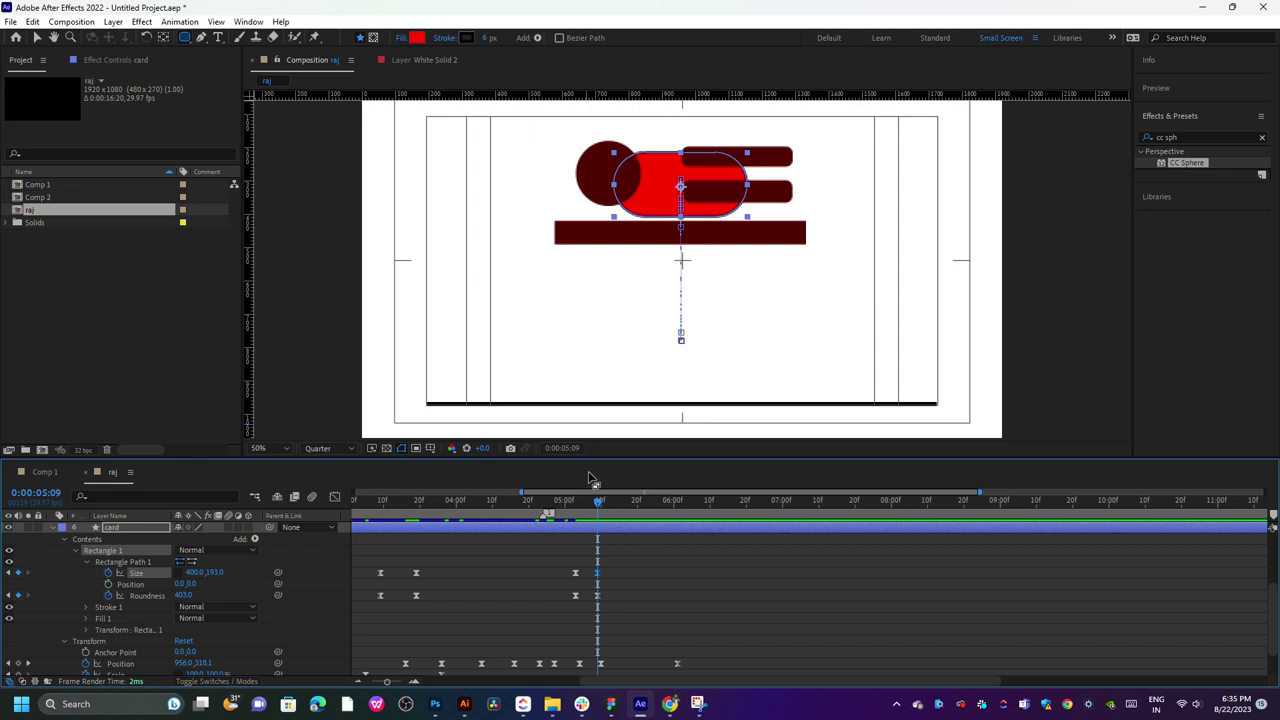
{"action": "mouse_move", "coordinate": [213, 580]}
{"action": "left_mouse_down"}
{"action": "mouse_move", "coordinate": [196, 569]}
{"action": "mouse_move", "coordinate": [48, 573]}
{"action": "left_mouse_up"}
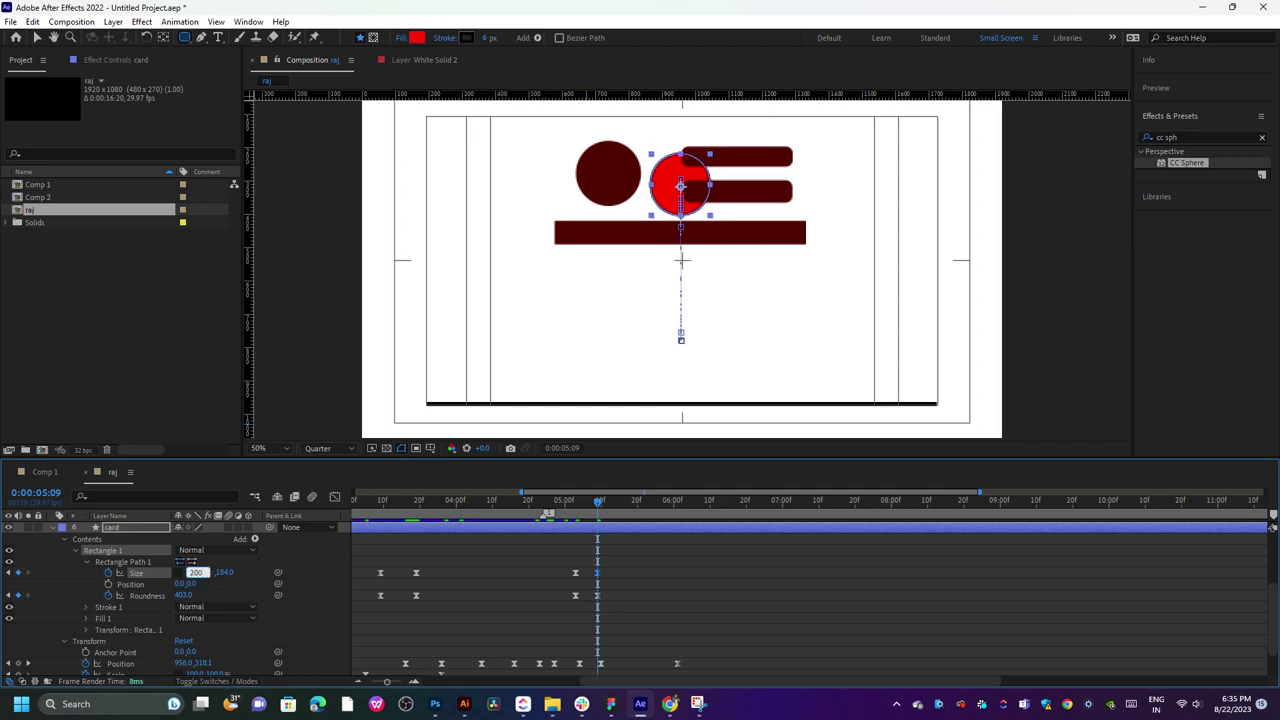
{"action": "key", "text": "Return"}
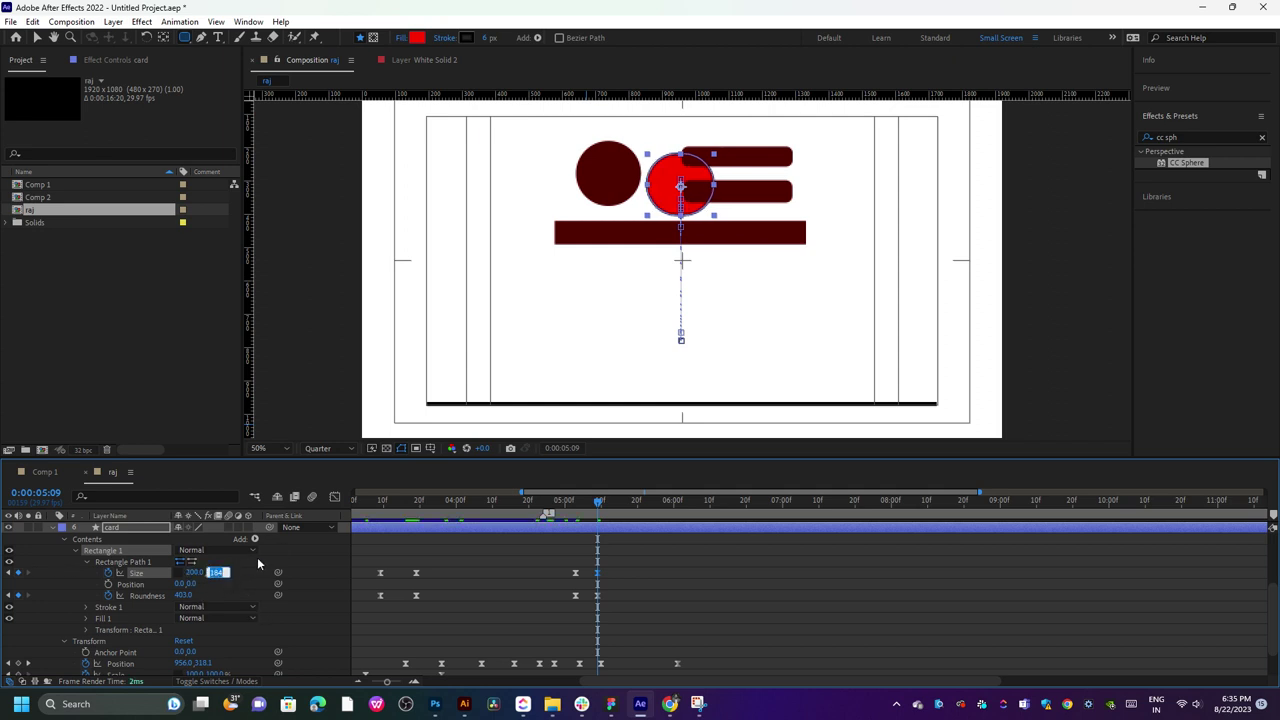
{"action": "type", "text": "200"}
{"action": "key", "text": "Return"}
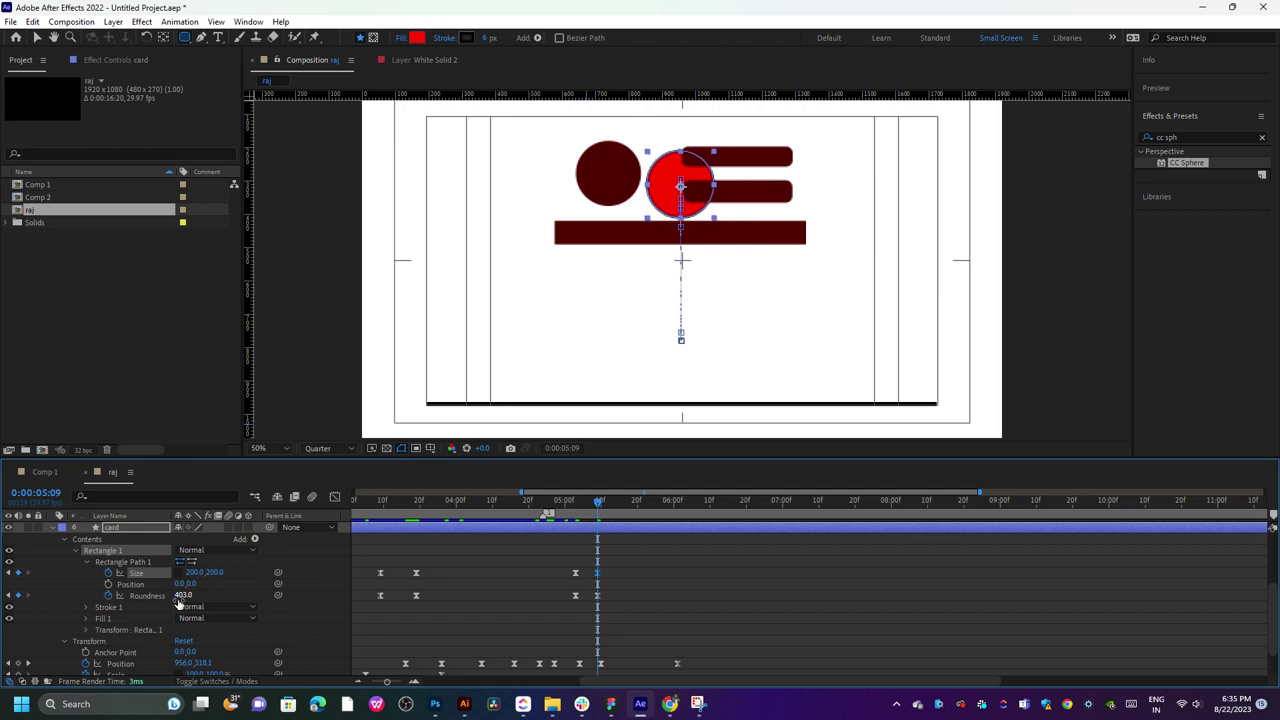
{"action": "type", "text": "400"}
{"action": "key", "text": "Return"}
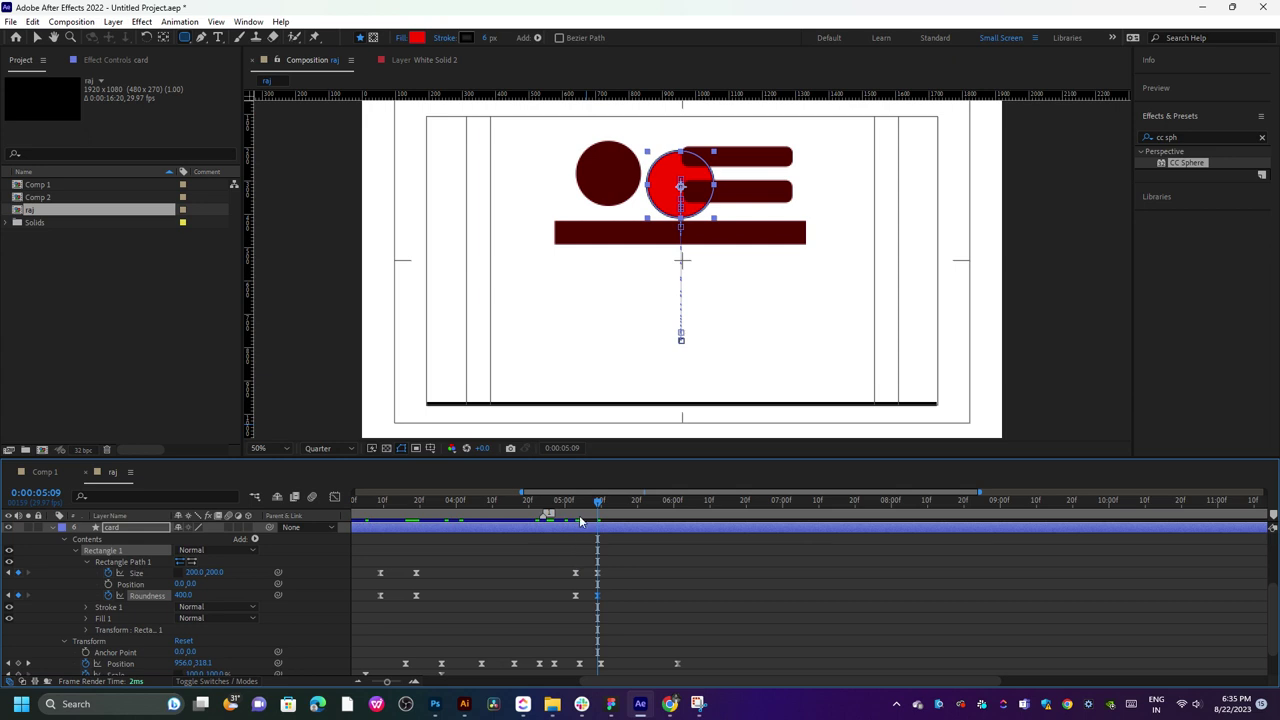
- Shift the Size and Roundness morph keyframes slightly later and preview the card-to-circle morph
{"action": "key", "text": "j"}
{"action": "key", "text": "k"}
{"action": "key", "text": "j"}
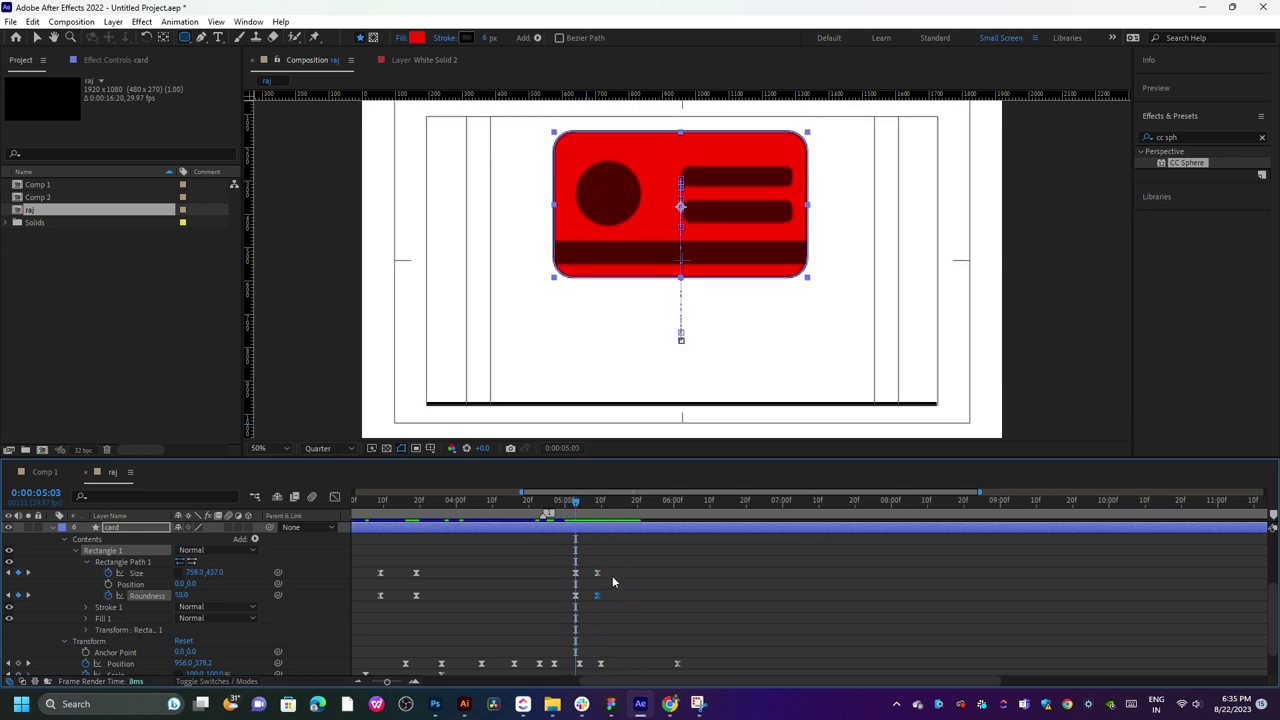
{"action": "mouse_move", "coordinate": [612, 562]}
{"action": "left_mouse_down"}
{"action": "mouse_move", "coordinate": [596, 595]}
{"action": "mouse_move", "coordinate": [612, 595]}
{"action": "left_mouse_up"}
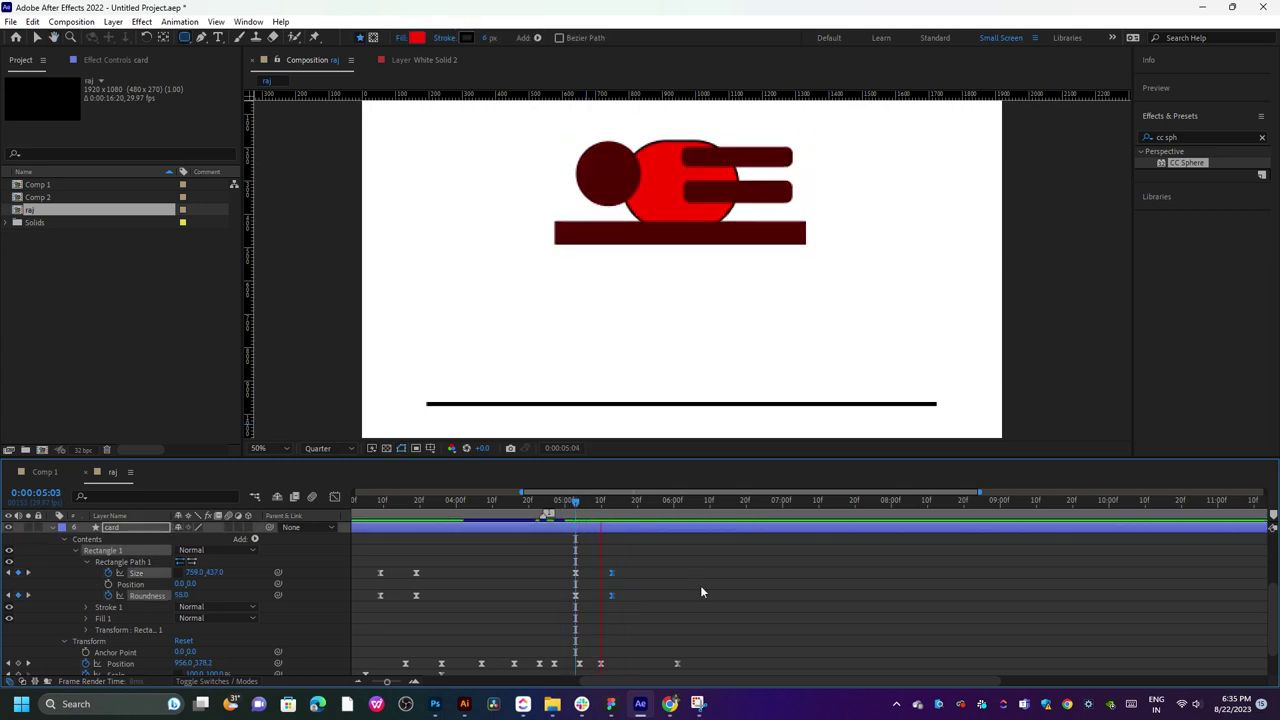
{"action": "key", "text": "space"}
{"action": "key", "text": "space"}
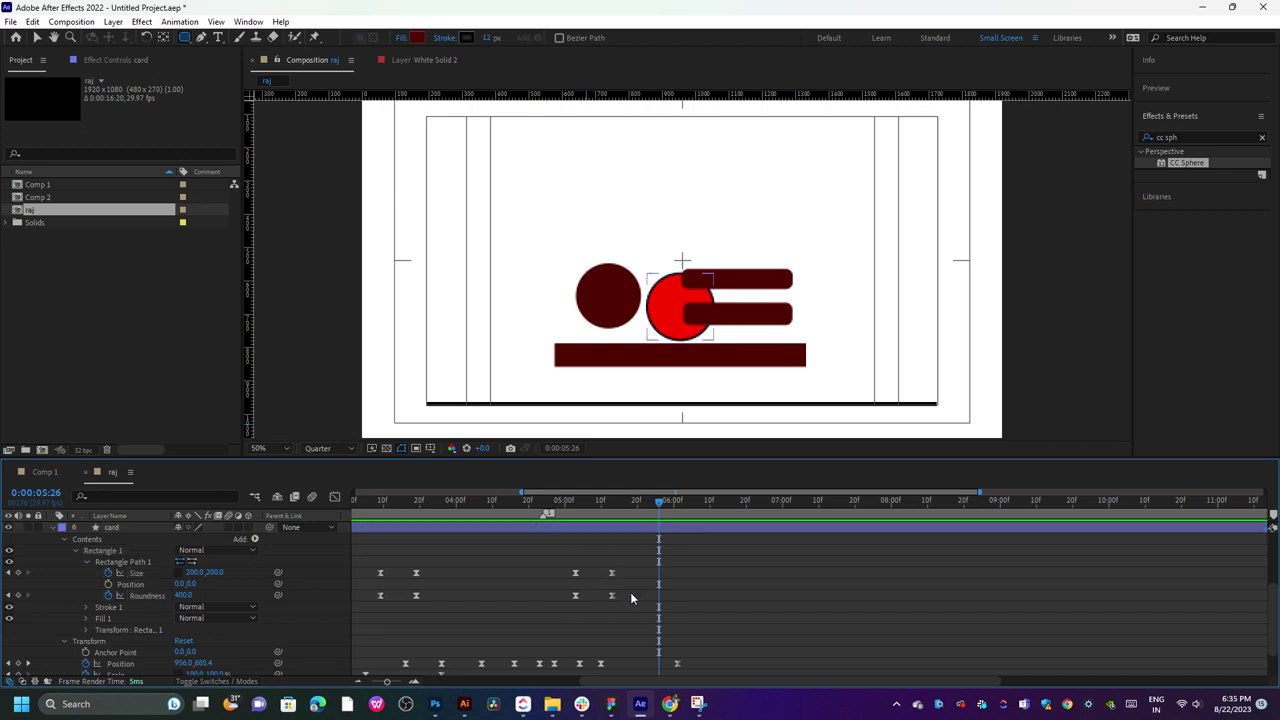
{"action": "left_click_drag", "start_coordinate": [611, 595], "coordinate": [600, 595]}
{"action": "left_click", "coordinate": [576, 500]}
{"action": "key", "text": "space"}
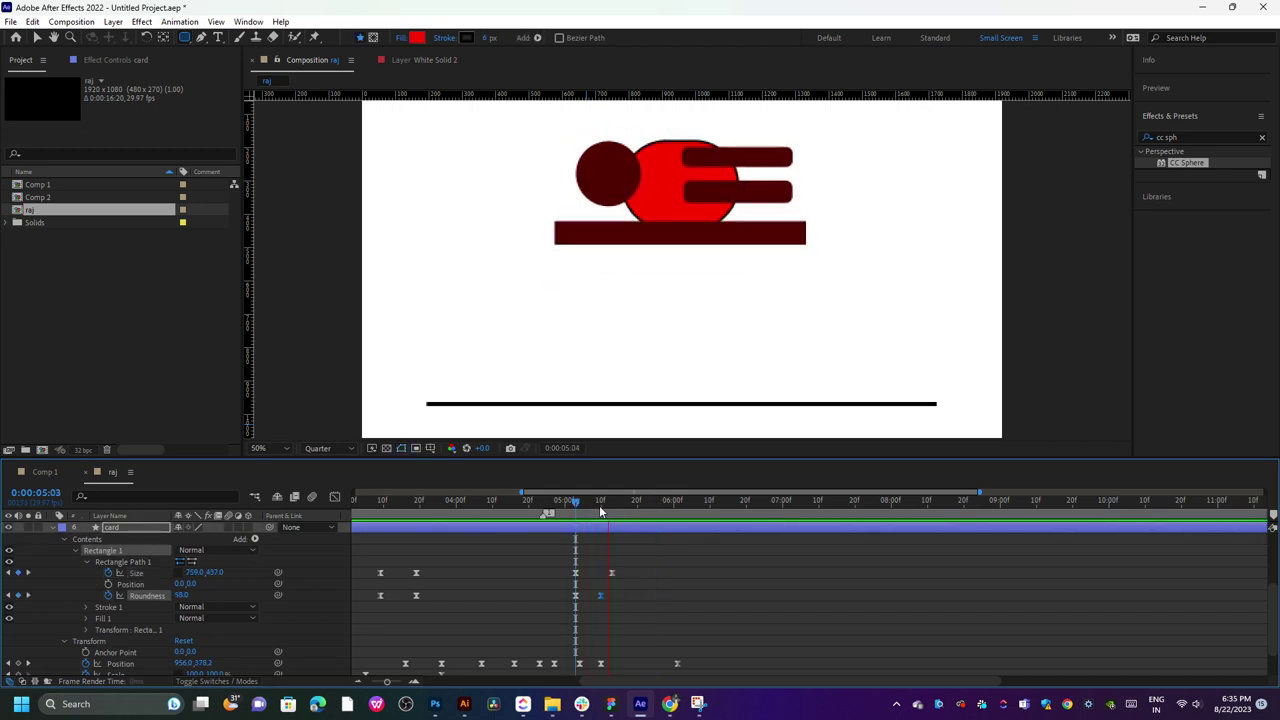
{"action": "key", "text": "space"}
{"action": "key", "text": "space"}
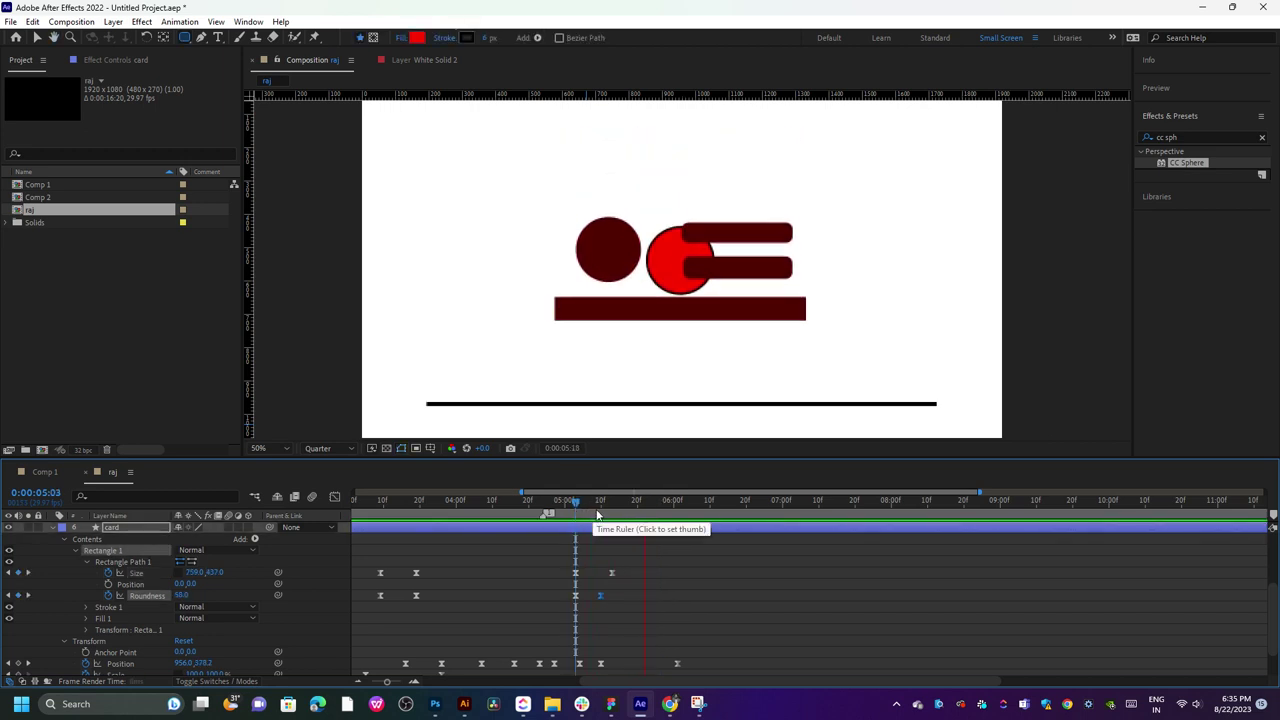
{"action": "key", "text": "space"}
- Select the Size keyframes and adjust their value curves in the Graph Editor
{"action": "left_click", "coordinate": [594, 500]}
{"action": "mouse_move", "coordinate": [643, 558]}
{"action": "left_mouse_down"}
{"action": "mouse_move", "coordinate": [591, 600]}
{"action": "mouse_move", "coordinate": [604, 577]}
{"action": "mouse_move", "coordinate": [563, 598]}
{"action": "left_mouse_up"}
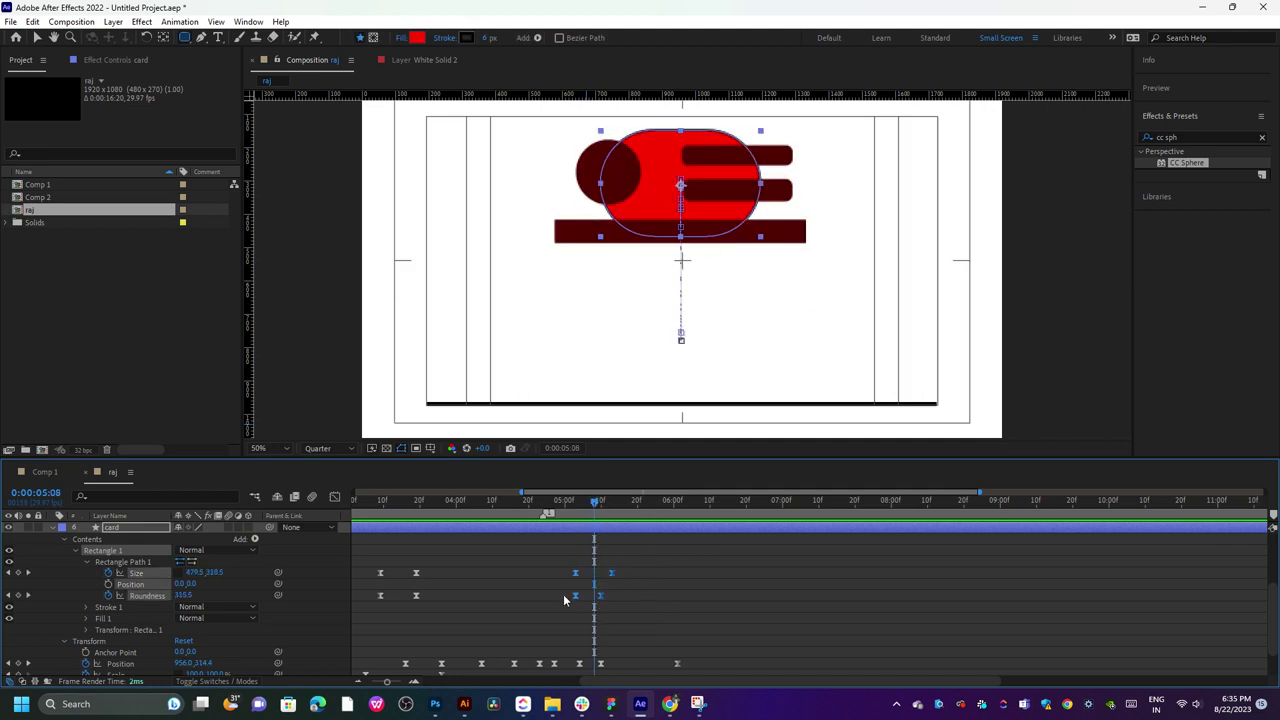
{"action": "left_click", "coordinate": [336, 496]}
{"action": "mouse_move", "coordinate": [655, 572]}
{"action": "left_mouse_down"}
{"action": "mouse_move", "coordinate": [593, 592]}
{"action": "mouse_move", "coordinate": [606, 594]}
{"action": "left_mouse_up"}
{"action": "left_click_drag", "start_coordinate": [595, 500], "coordinate": [567, 500]}
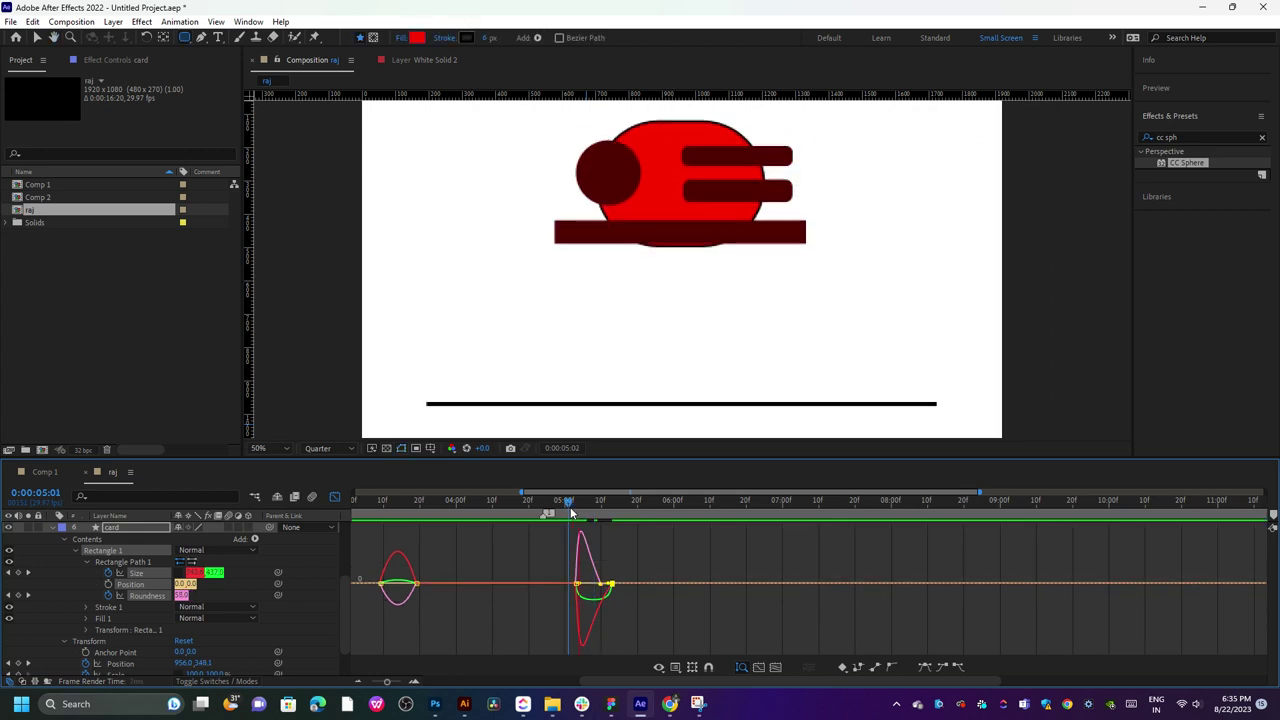
{"action": "key", "text": "shift+F3"}
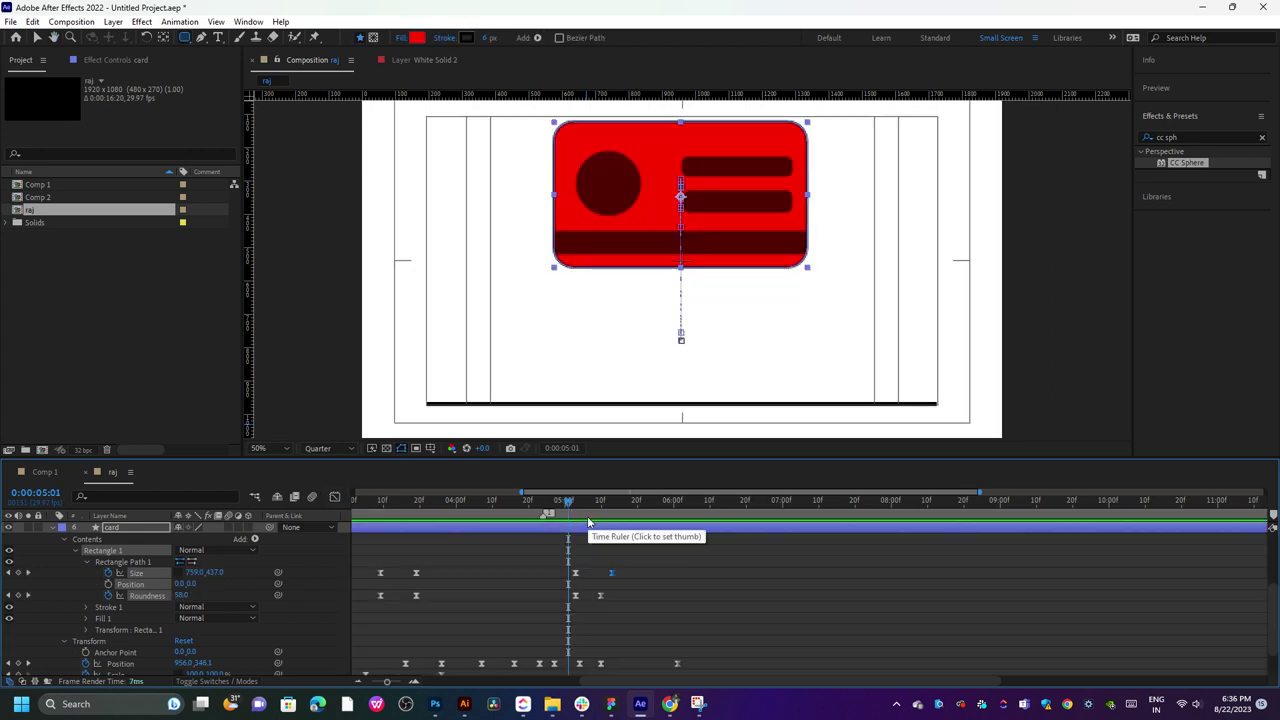
- Step frame by frame through the morph and scrub ahead to 6:05 to review it
{"action": "key", "text": "Page_Down"}
{"action": "key", "text": "Page_Down"}
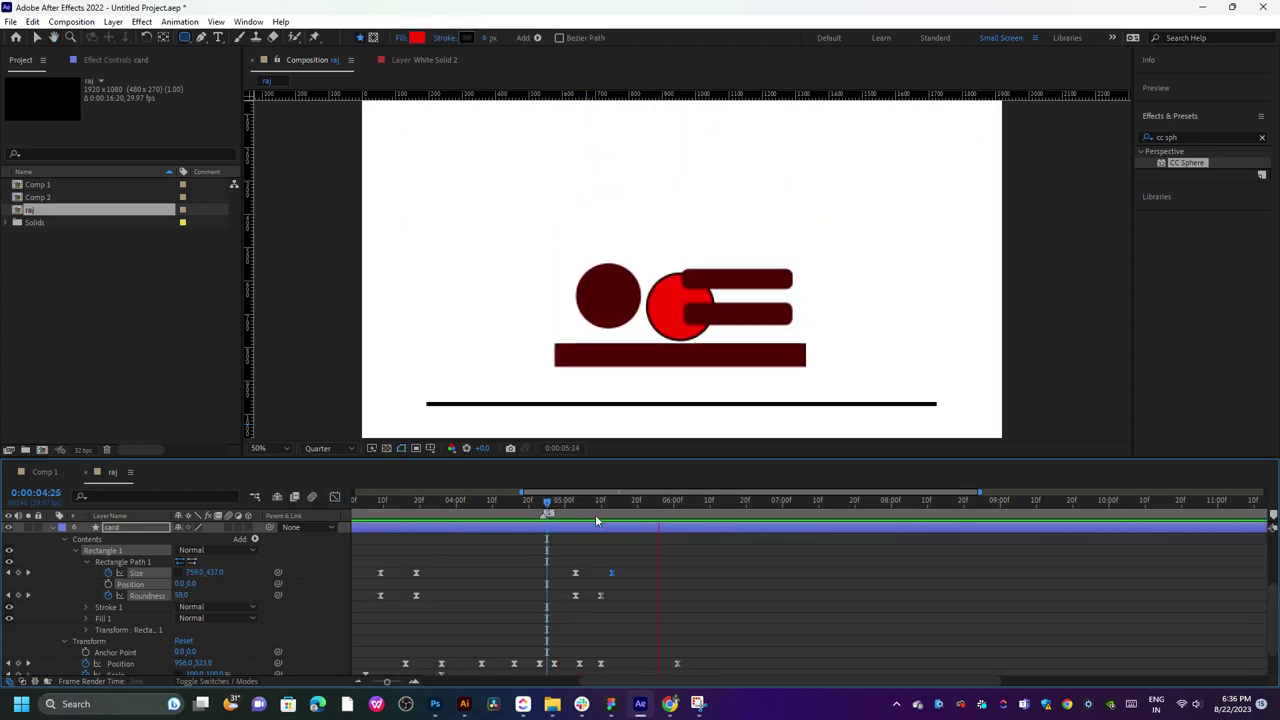
{"action": "key", "text": "Page_Down"}
{"action": "key", "text": "Page_Down"}
{"action": "key", "text": "Page_Down"}
{"action": "key", "text": "Page_Down"}
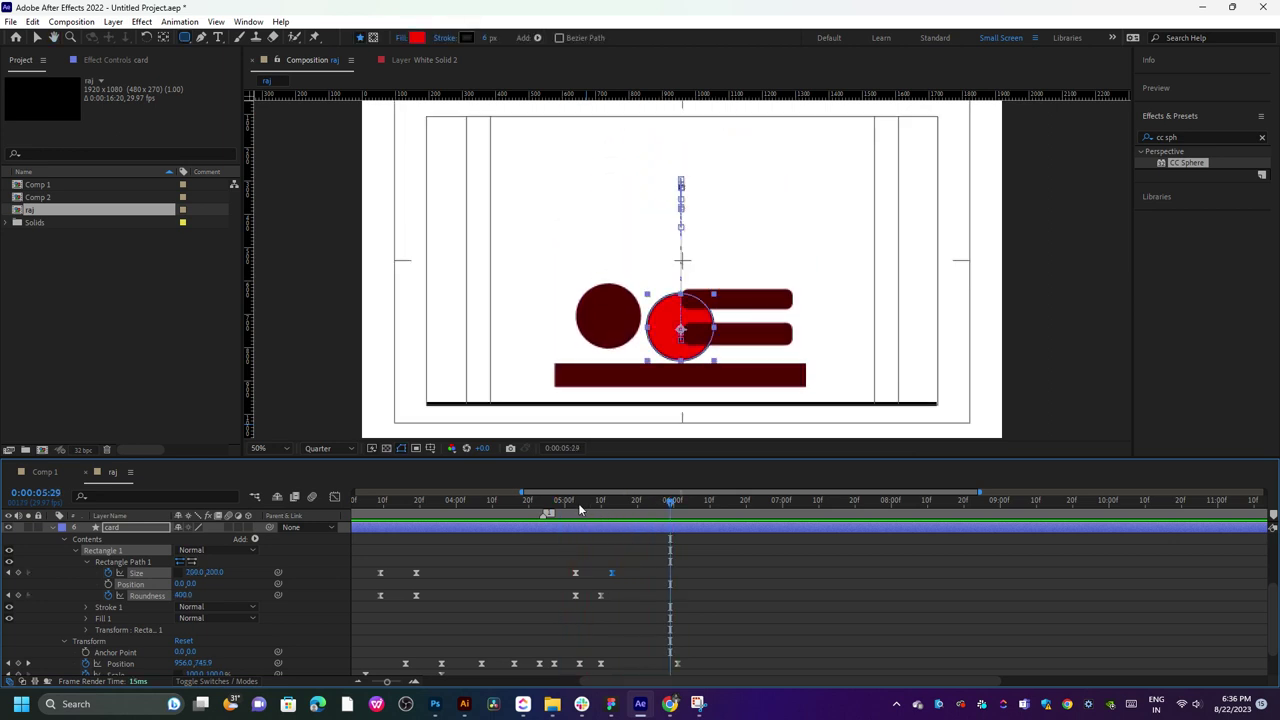
{"action": "key", "text": "Page_Down"}
{"action": "key", "text": "Page_Down"}
{"action": "key", "text": "Page_Down"}
{"action": "left_click_drag", "start_coordinate": [636, 519], "coordinate": [624, 520]}
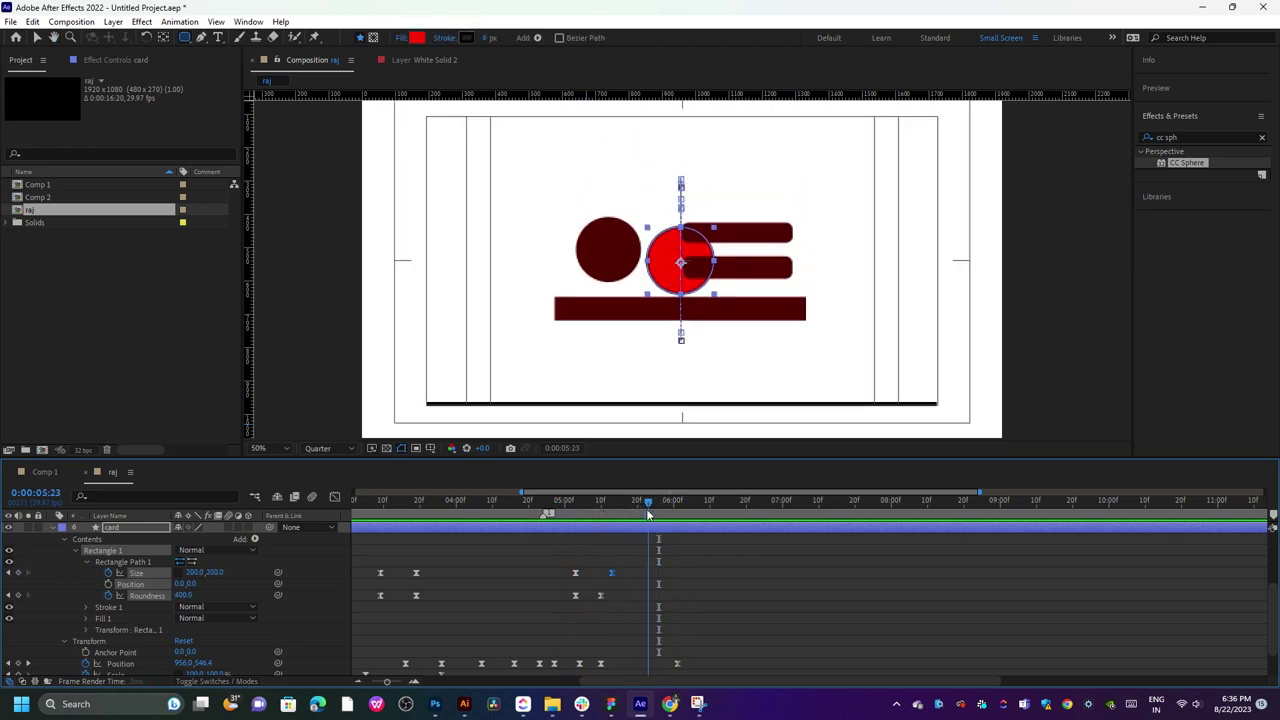
{"action": "mouse_move", "coordinate": [590, 517]}
{"action": "left_mouse_down"}
{"action": "mouse_move", "coordinate": [694, 525]}
{"action": "mouse_move", "coordinate": [590, 528]}
{"action": "left_mouse_up"}
- Add Scale keyframes to Shape Layers 1–4 around 5:05, shifting them slightly earlier
{"action": "scroll", "coordinate": [609, 554], "scroll_direction": "up", "scroll_amount": 3}
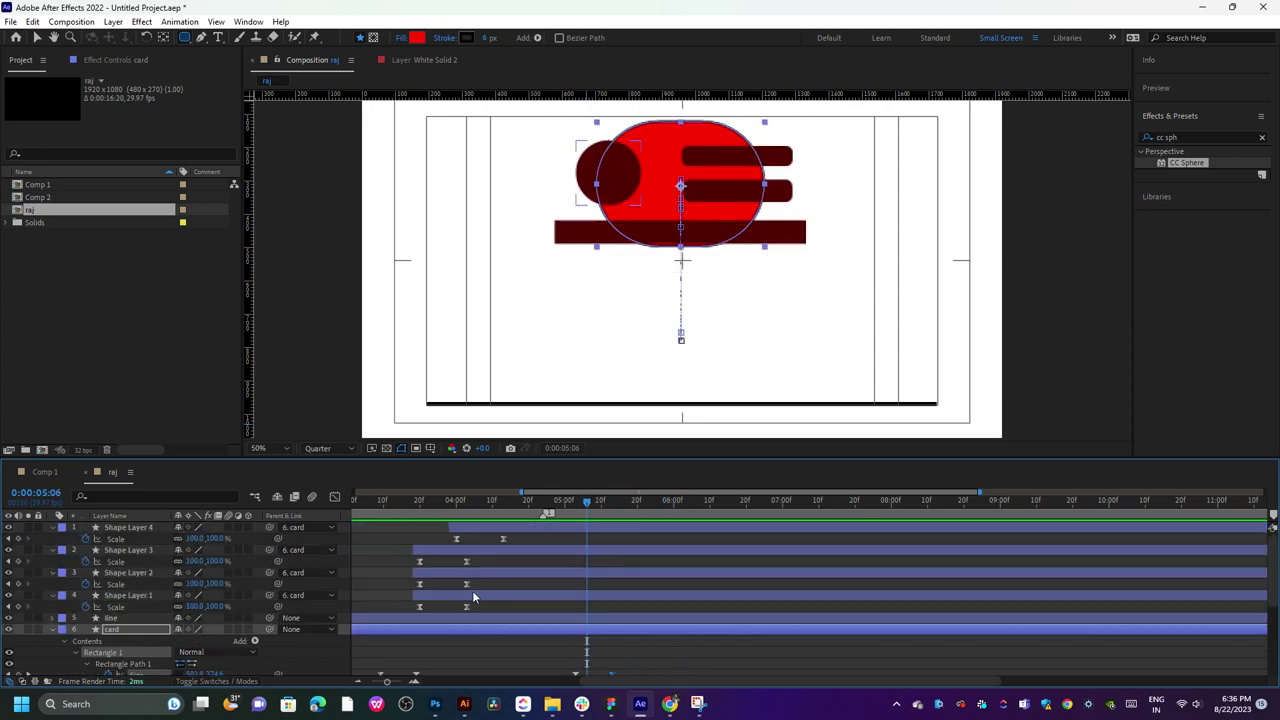
{"action": "left_click", "coordinate": [516, 596]}
{"action": "left_click", "coordinate": [585, 528], "text": "shift"}
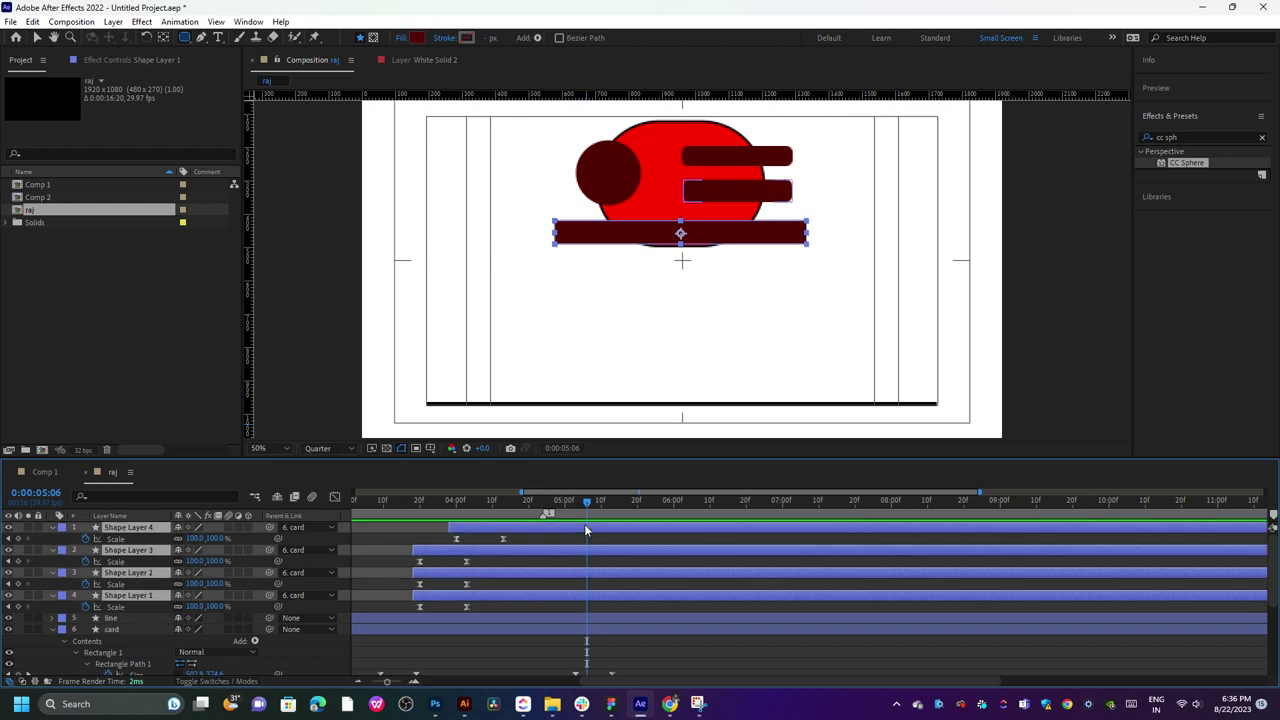
{"action": "mouse_move", "coordinate": [586, 505]}
{"action": "left_mouse_down"}
{"action": "mouse_move", "coordinate": [598, 509]}
{"action": "mouse_move", "coordinate": [583, 513]}
{"action": "left_mouse_up"}
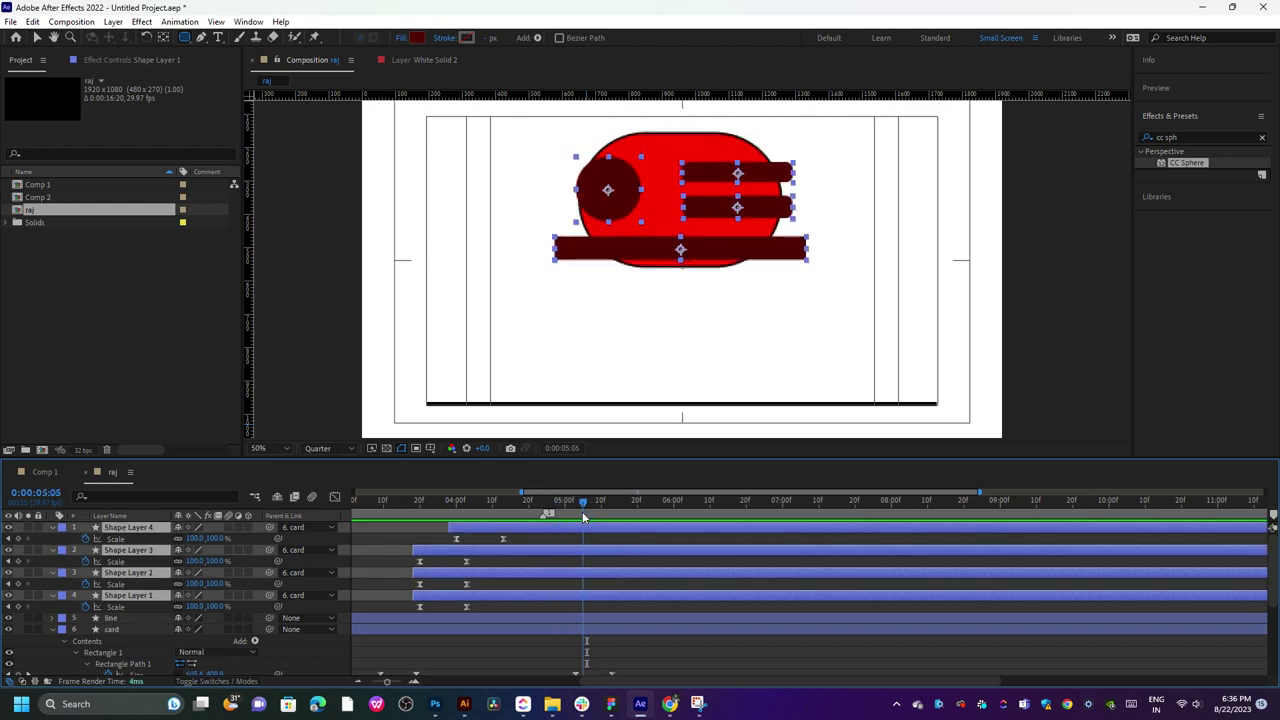
{"action": "left_click", "coordinate": [18, 540]}
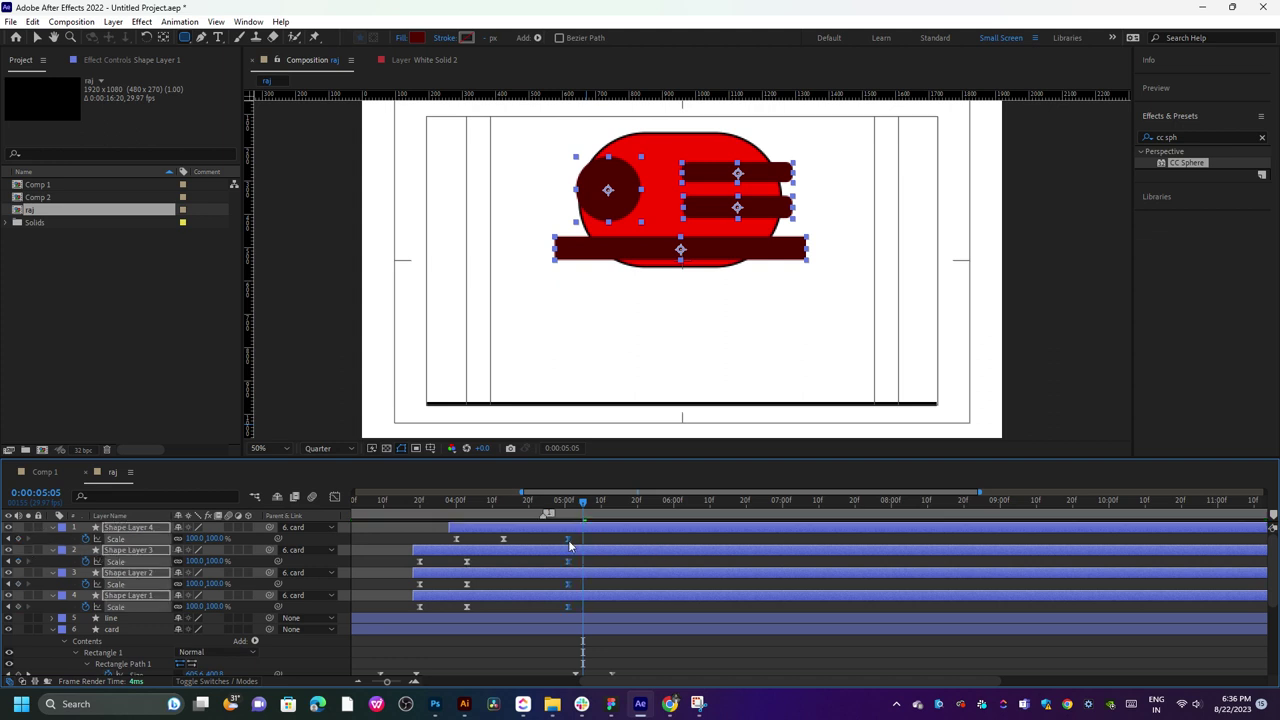
{"action": "mouse_move", "coordinate": [578, 543]}
{"action": "mouse_move", "coordinate": [578, 540]}
{"action": "left_mouse_down"}
{"action": "mouse_move", "coordinate": [585, 510]}
{"action": "mouse_move", "coordinate": [596, 512]}
{"action": "mouse_move", "coordinate": [569, 545]}
{"action": "mouse_move", "coordinate": [555, 510]}
{"action": "left_mouse_up"}
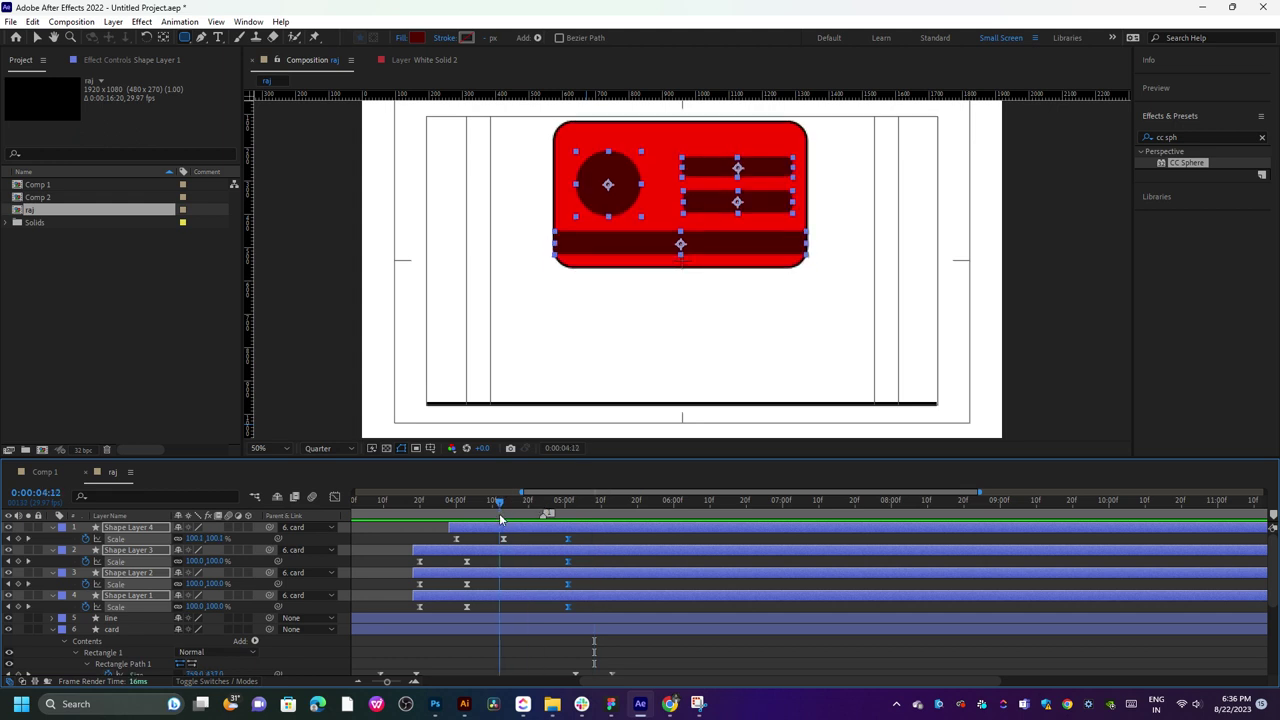
{"action": "scroll", "coordinate": [572, 538], "scroll_direction": "down", "scroll_amount": 3}
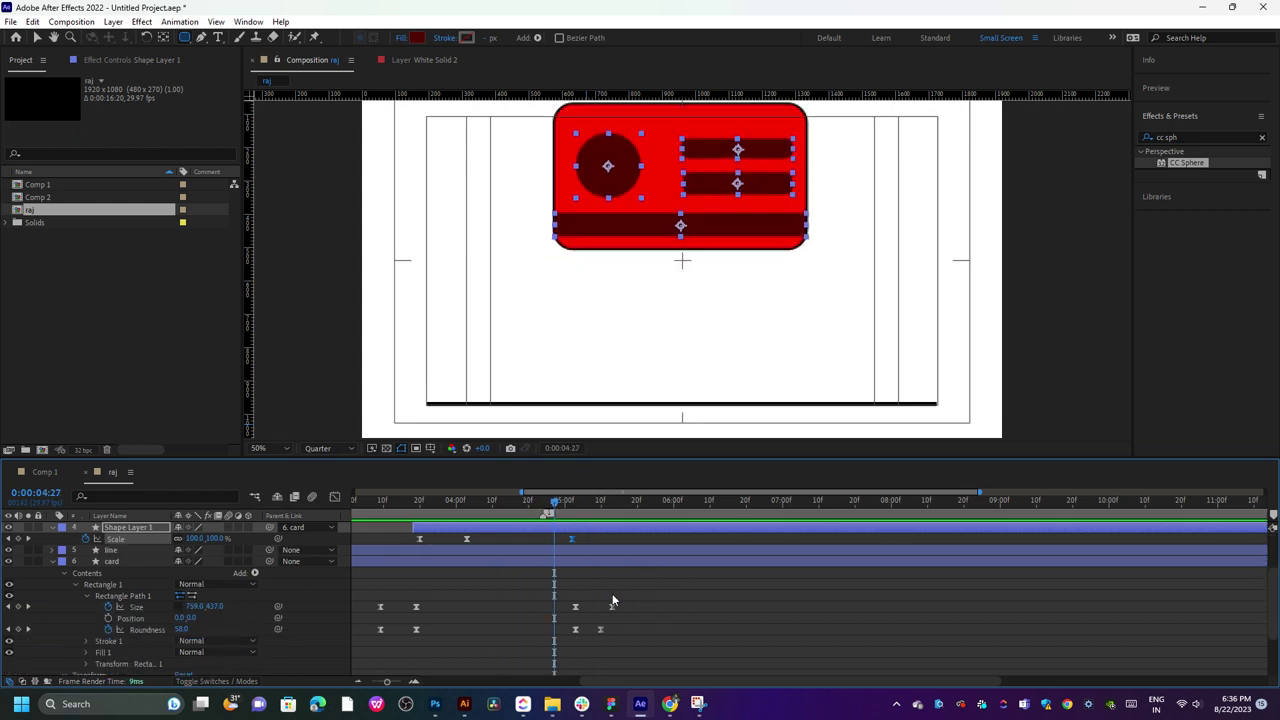
{"action": "mouse_move", "coordinate": [635, 594]}
{"action": "left_mouse_down"}
{"action": "mouse_move", "coordinate": [571, 640]}
{"action": "mouse_move", "coordinate": [597, 630]}
{"action": "left_mouse_up"}
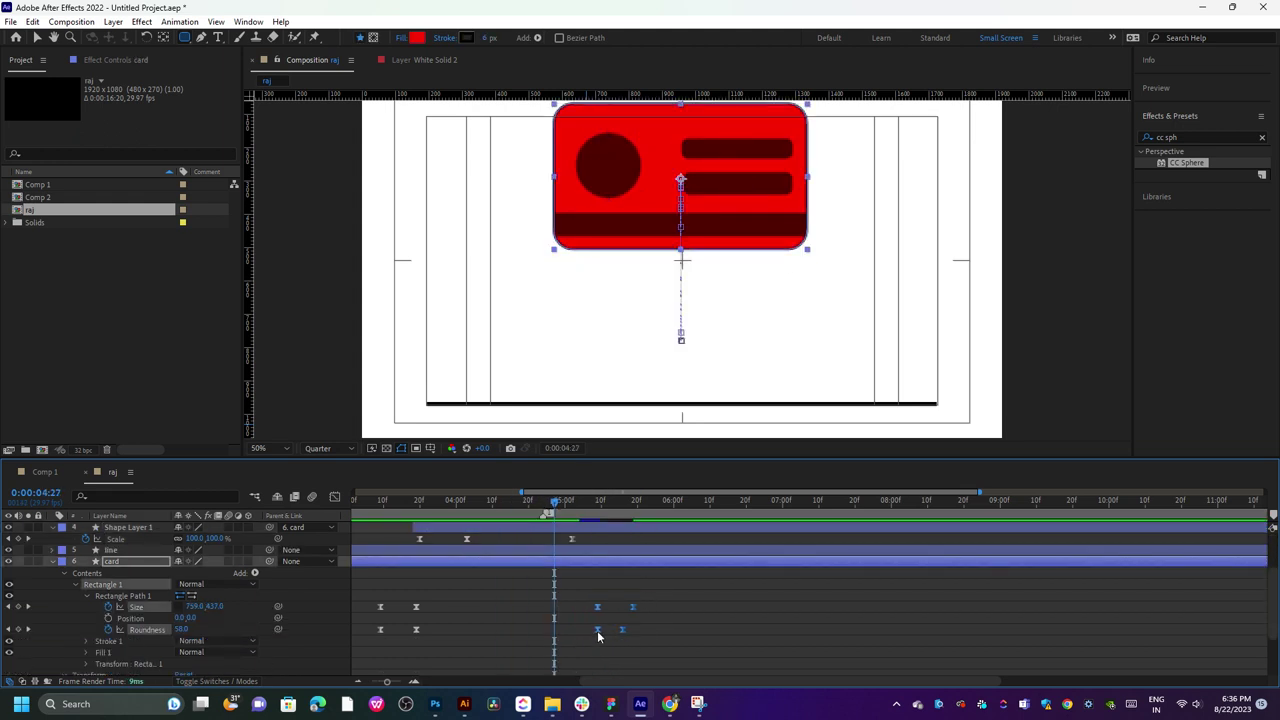
- Set the inner shapes' Scale to 0% at 05:10, preview, and nudge those keyframes later
{"action": "left_click", "coordinate": [600, 500]}
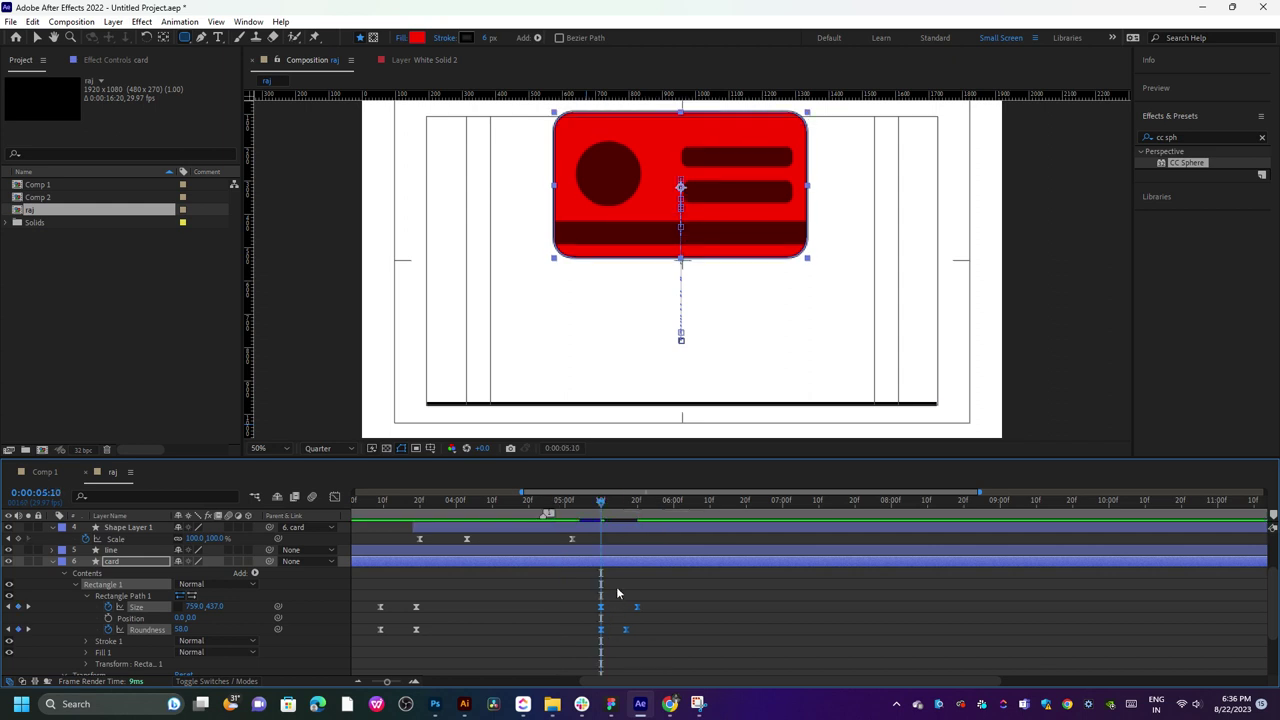
{"action": "scroll", "coordinate": [616, 586], "scroll_direction": "up", "scroll_amount": 3}
{"action": "left_click", "coordinate": [576, 524]}
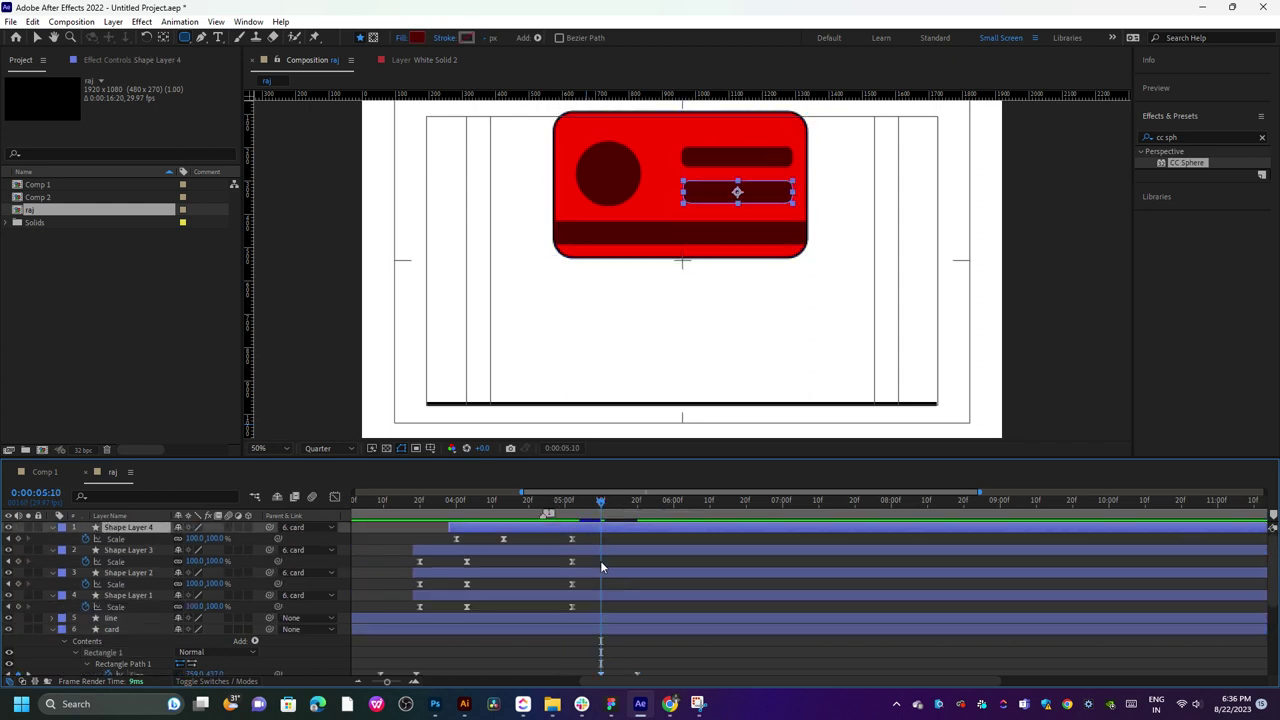
{"action": "left_click", "coordinate": [607, 592], "text": "shift"}
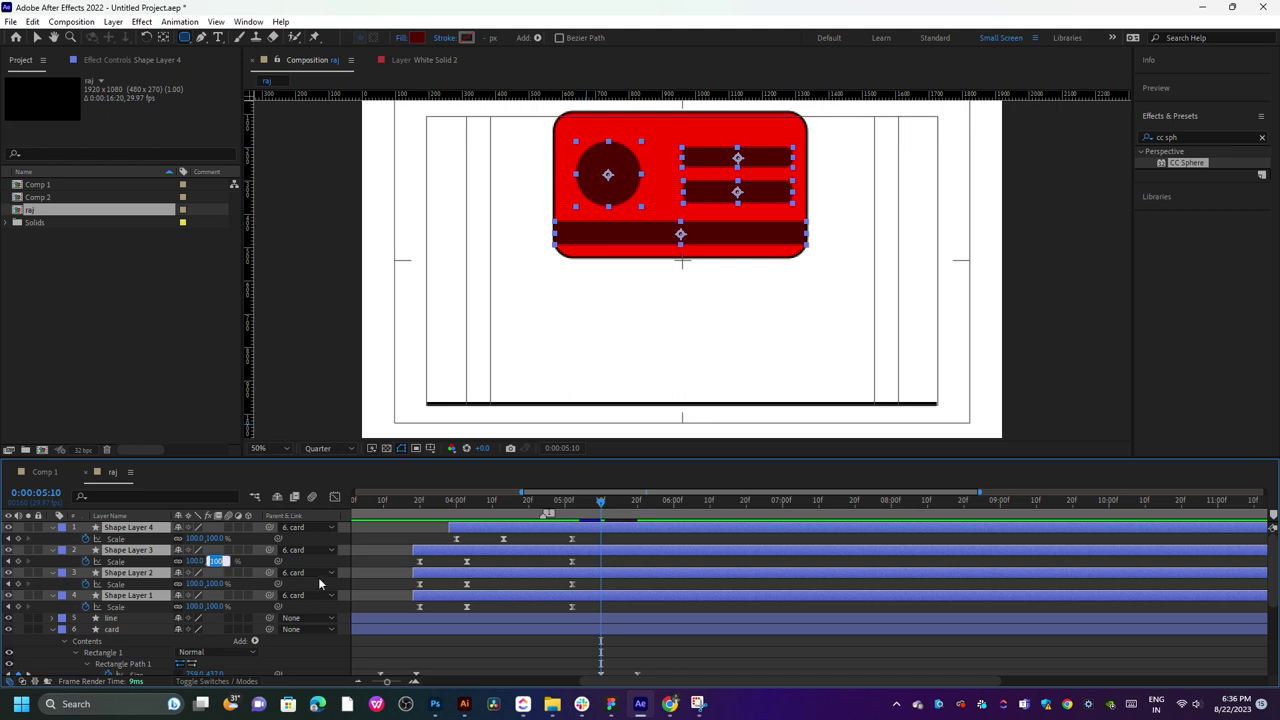
{"action": "type", "text": "0"}
{"action": "key", "text": "Return"}
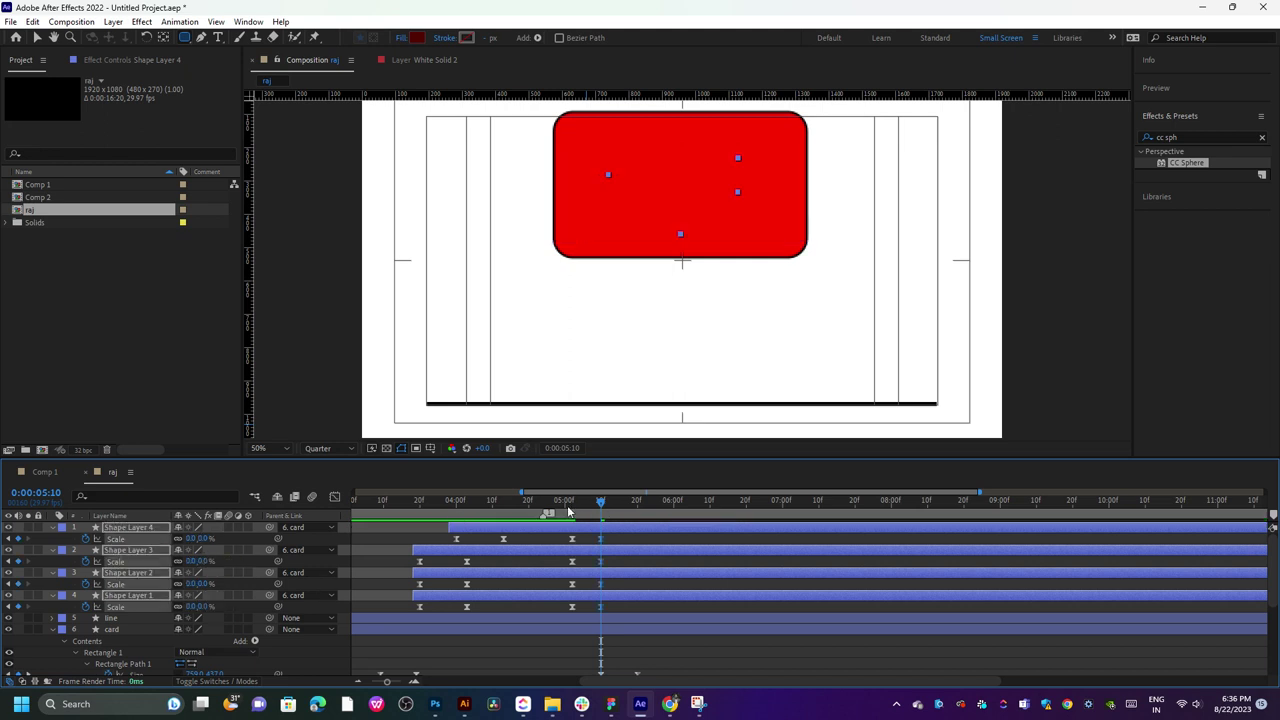
{"action": "key", "text": "space"}
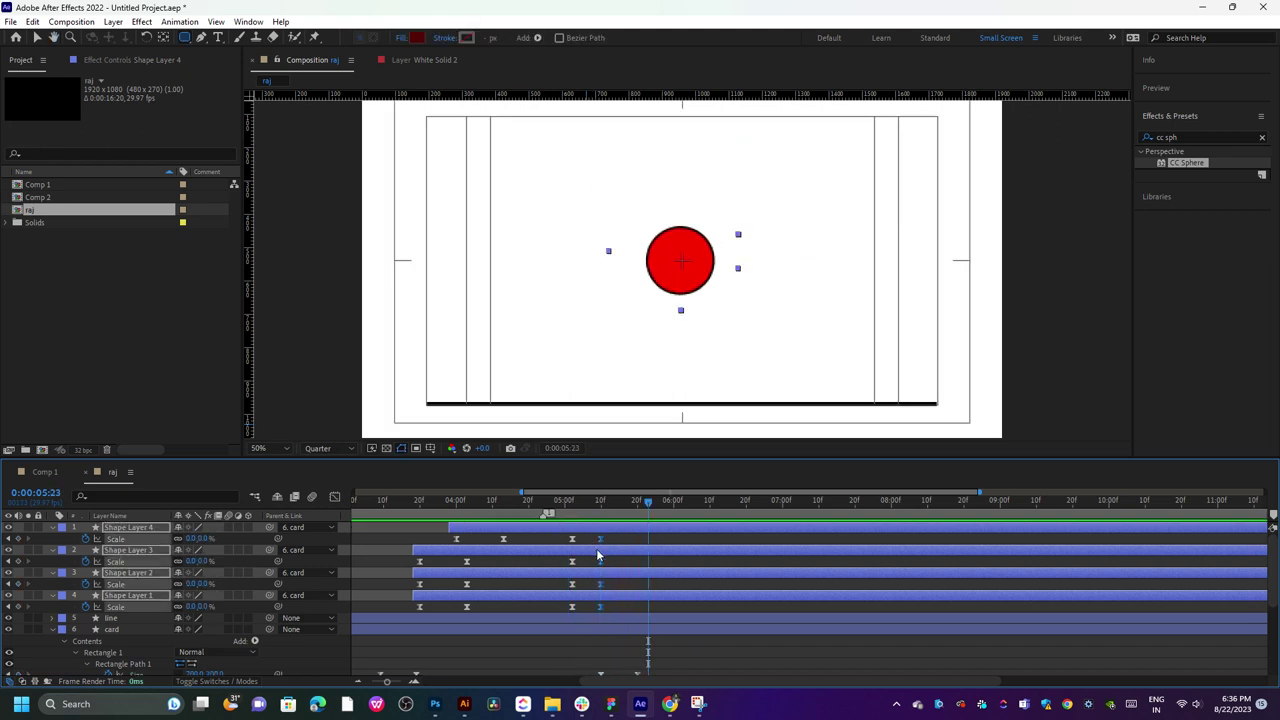
{"action": "left_click_drag", "start_coordinate": [558, 532], "coordinate": [580, 607]}
{"action": "left_click", "coordinate": [569, 501]}
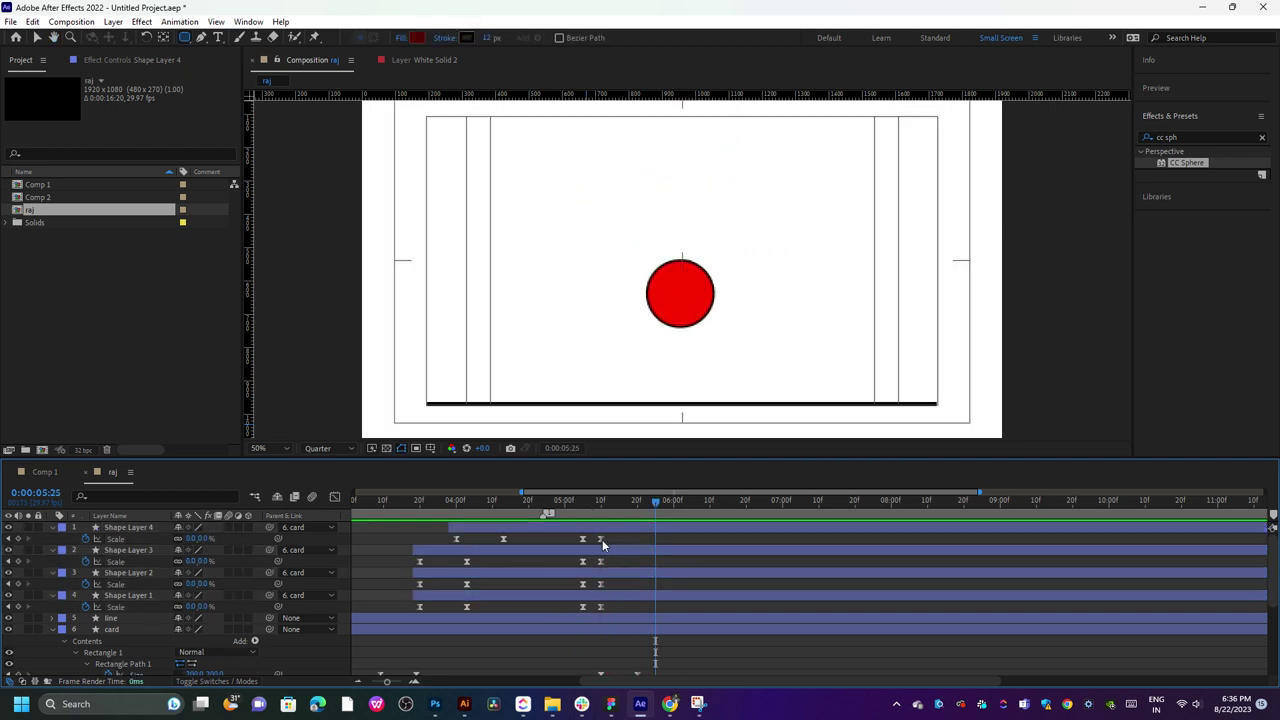
- Offset the end Scale keyframes of Shape Layer 4 and the other inner shapes, then preview from 04:07
{"action": "left_click", "coordinate": [582, 539]}
{"action": "mouse_move", "coordinate": [600, 539]}
{"action": "left_mouse_down"}
{"action": "mouse_move", "coordinate": [571, 586]}
{"action": "mouse_move", "coordinate": [588, 585]}
{"action": "mouse_move", "coordinate": [582, 609]}
{"action": "left_mouse_up"}
{"action": "left_click_drag", "start_coordinate": [577, 502], "coordinate": [483, 503]}
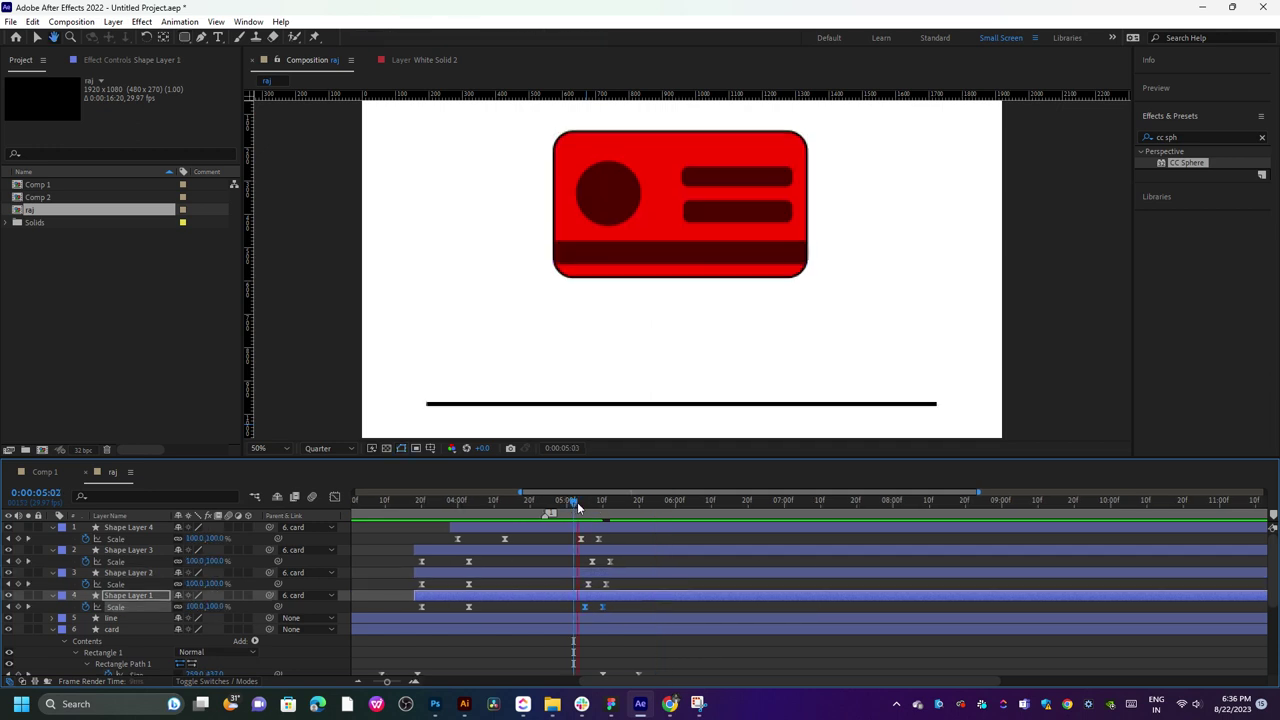
{"action": "key", "text": "space"}
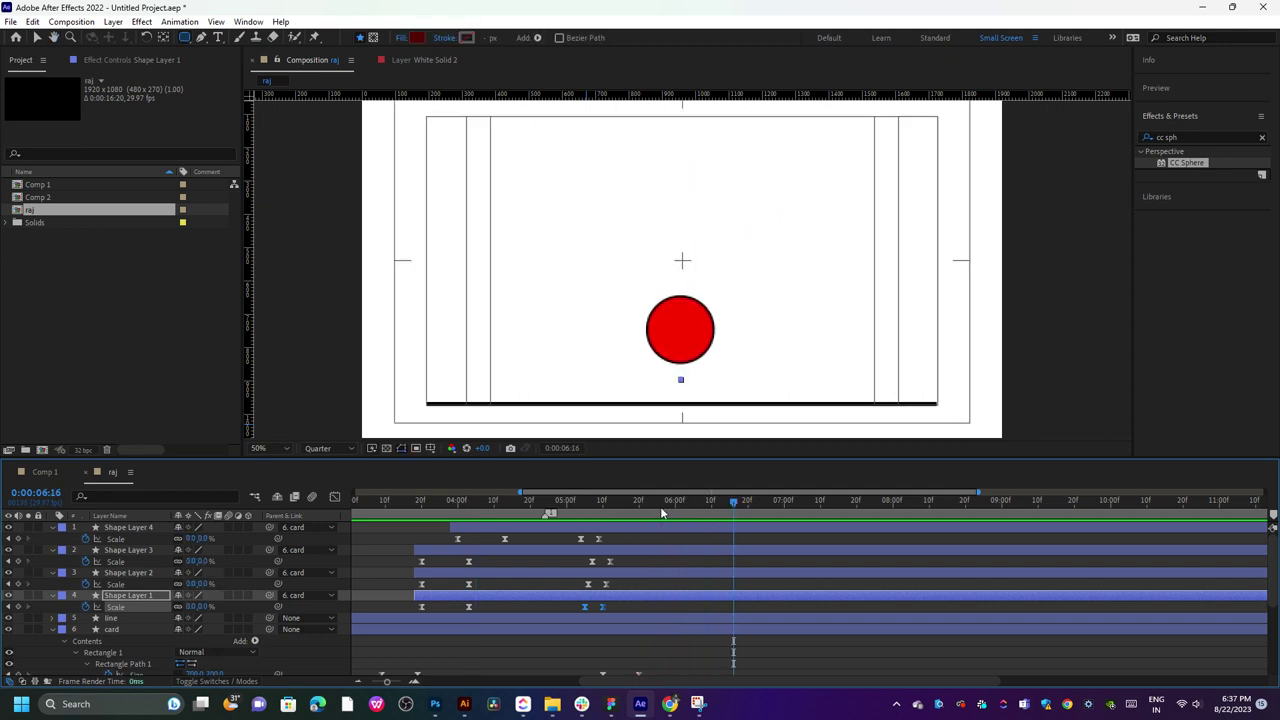
{"action": "left_click_drag", "start_coordinate": [734, 500], "coordinate": [625, 501]}
{"action": "key", "text": "space"}
{"action": "scroll", "coordinate": [645, 568], "scroll_direction": "down", "scroll_amount": 3}
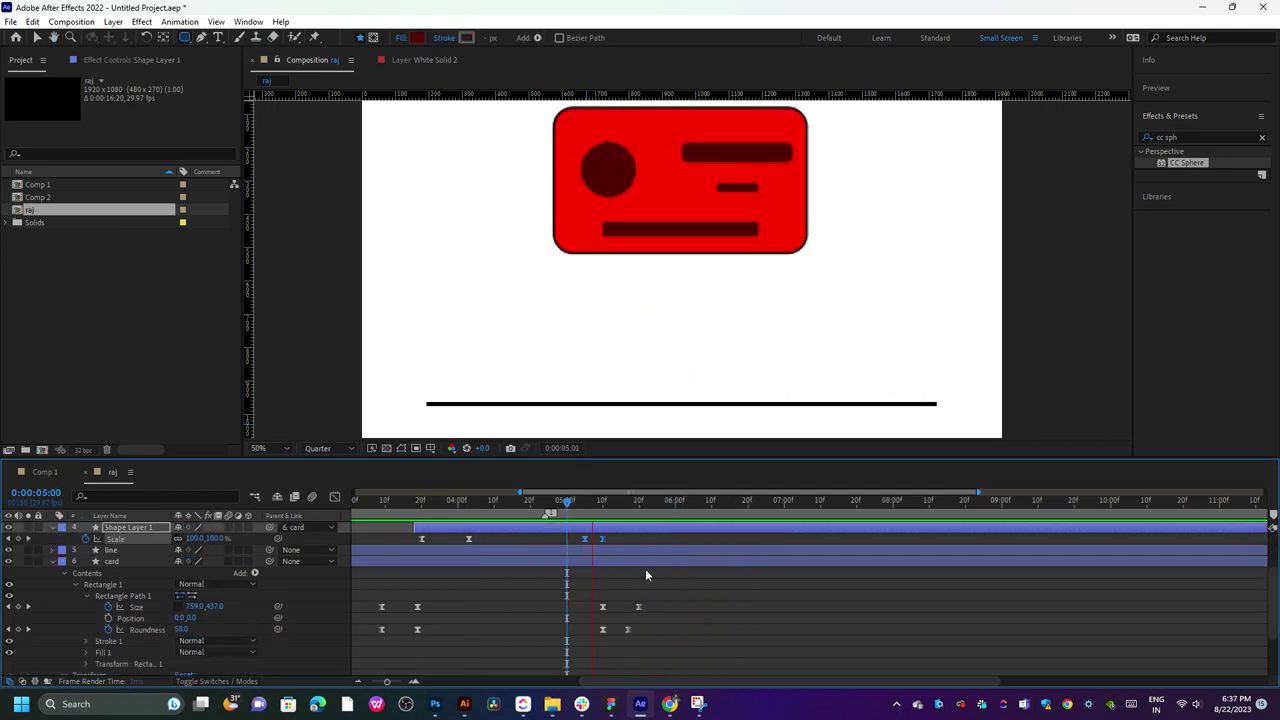
{"action": "key", "text": "space"}
{"action": "key", "text": "space"}
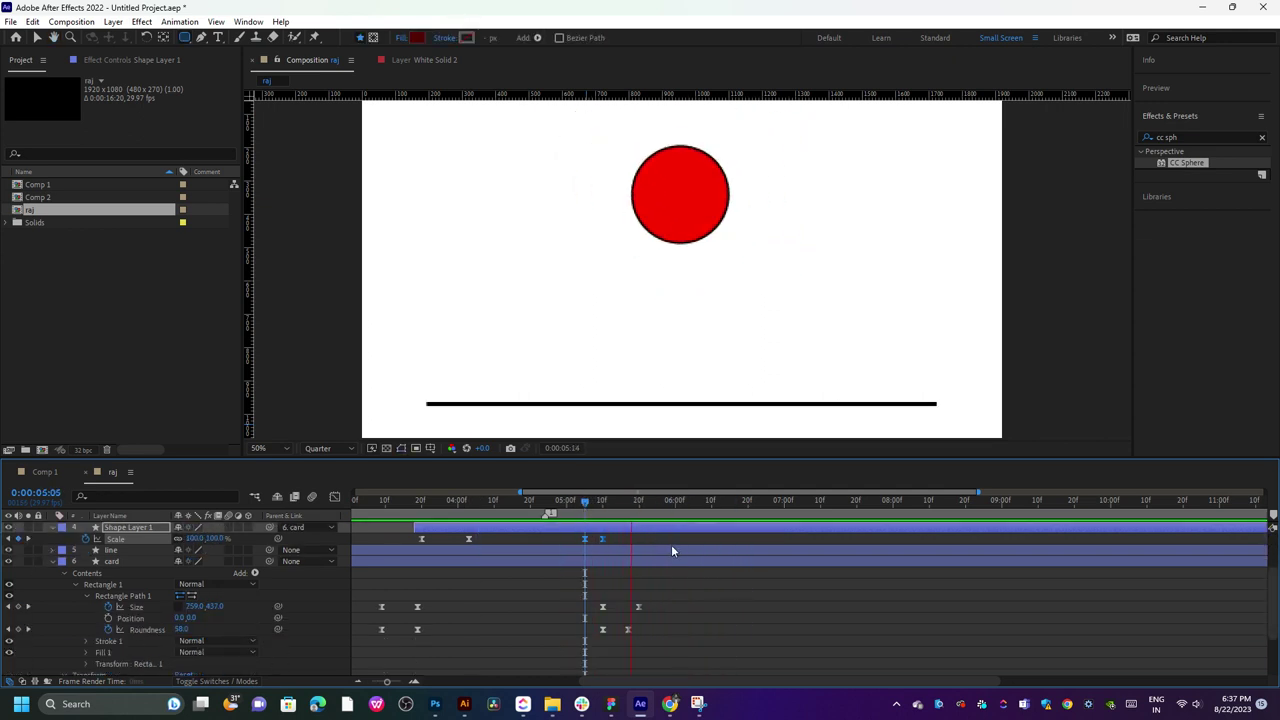
{"action": "left_click", "coordinate": [641, 501]}
{"action": "left_click_drag", "start_coordinate": [652, 515], "coordinate": [741, 517]}
{"action": "scroll", "coordinate": [736, 540], "scroll_direction": "down", "scroll_amount": 4}
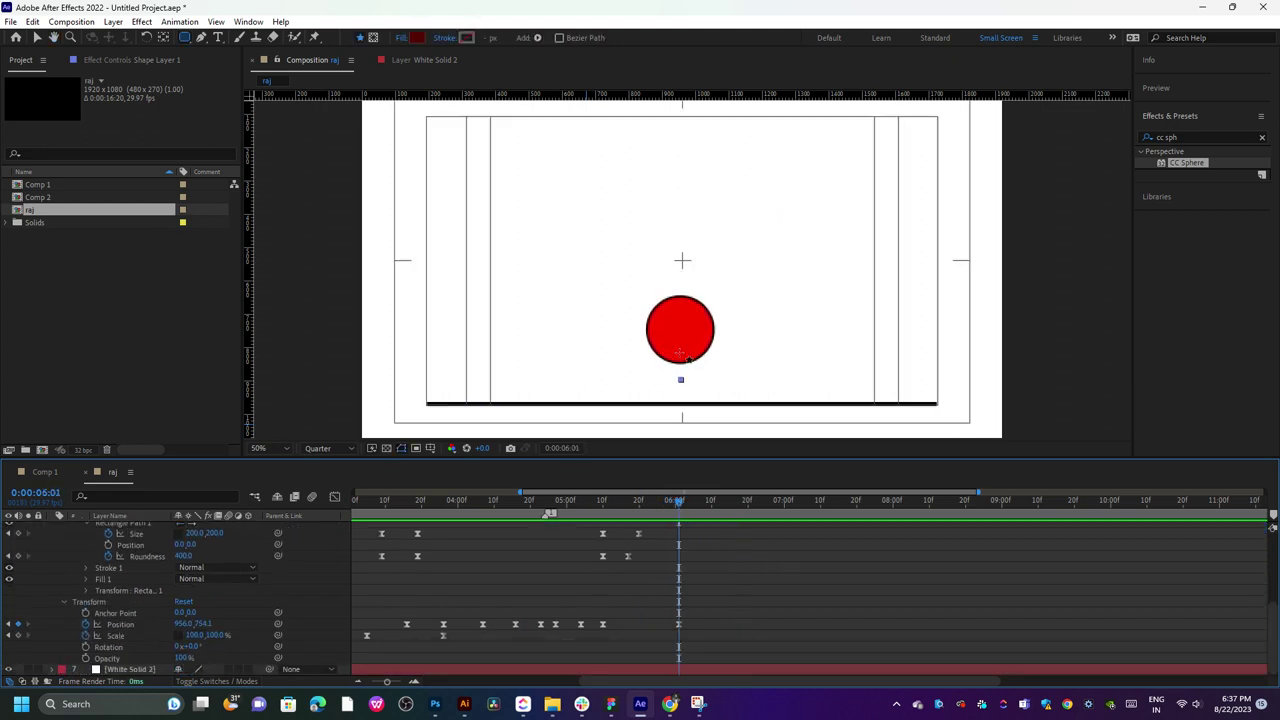
- Lower the red circle so it lands on the line and preview the drop
{"action": "key", "text": "v"}
{"action": "left_click", "coordinate": [697, 343]}
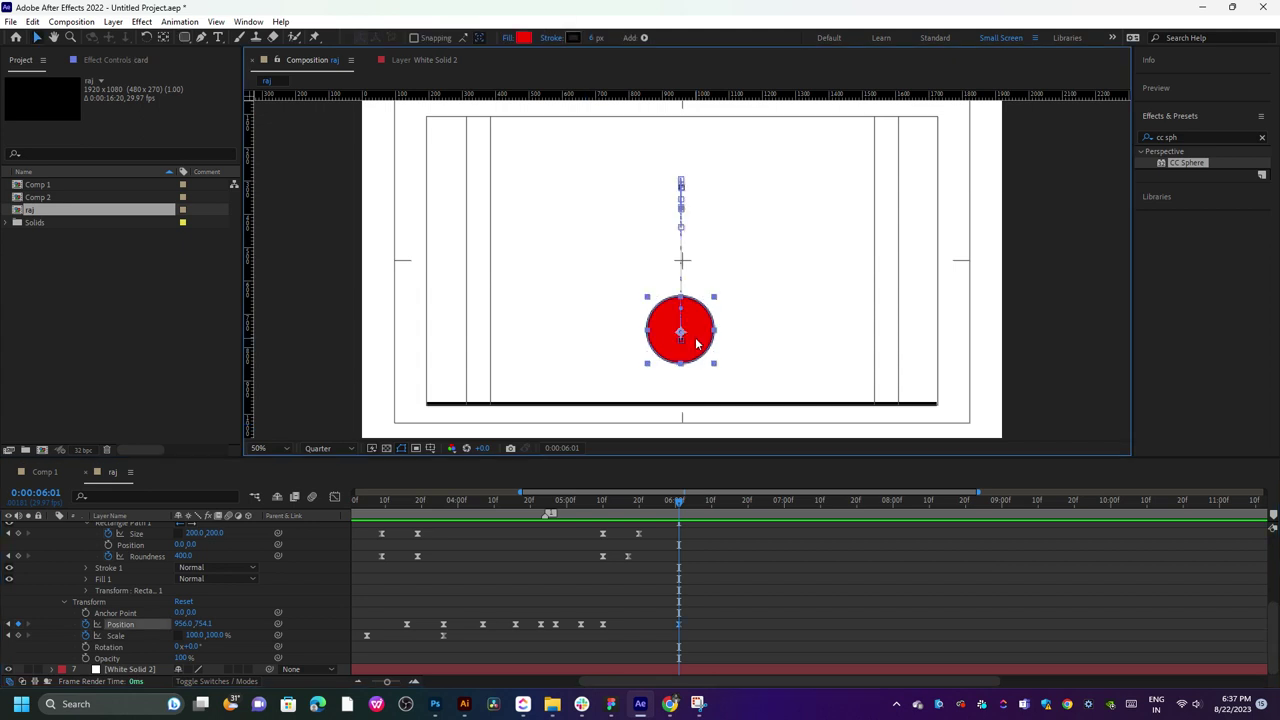
{"action": "left_click_drag", "start_coordinate": [696, 341], "coordinate": [698, 383]}
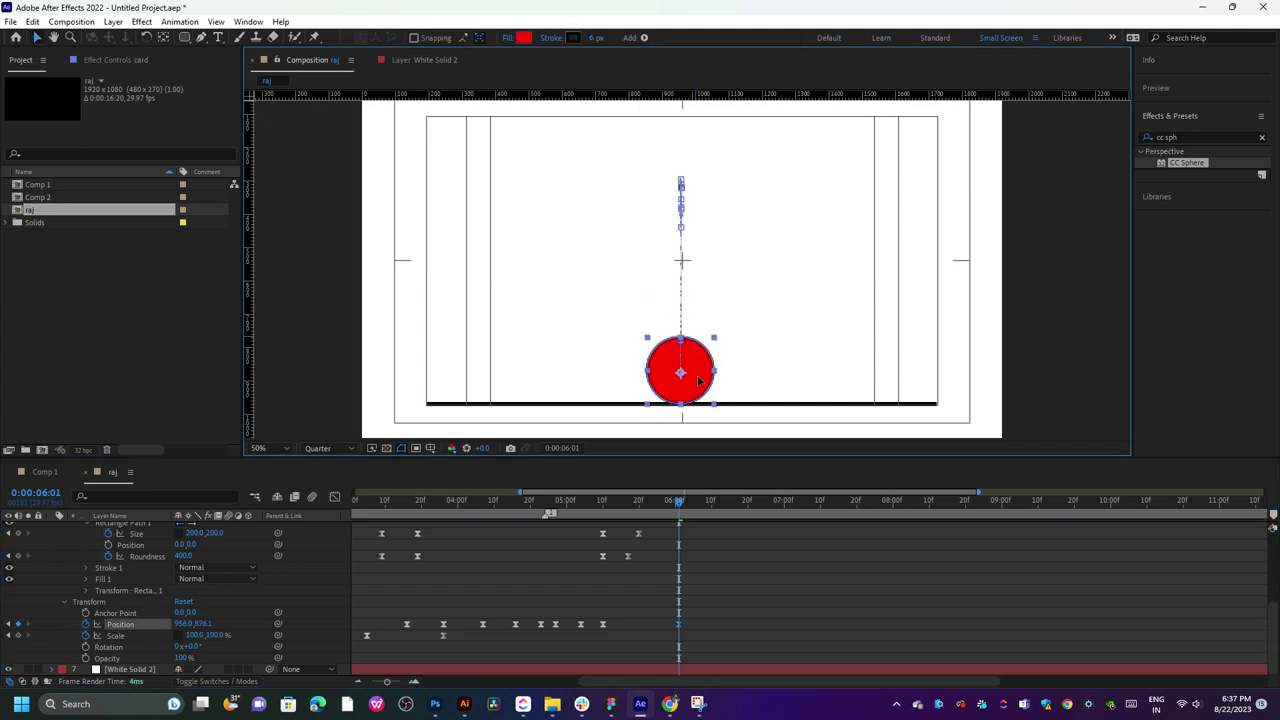
{"action": "key", "text": "space"}
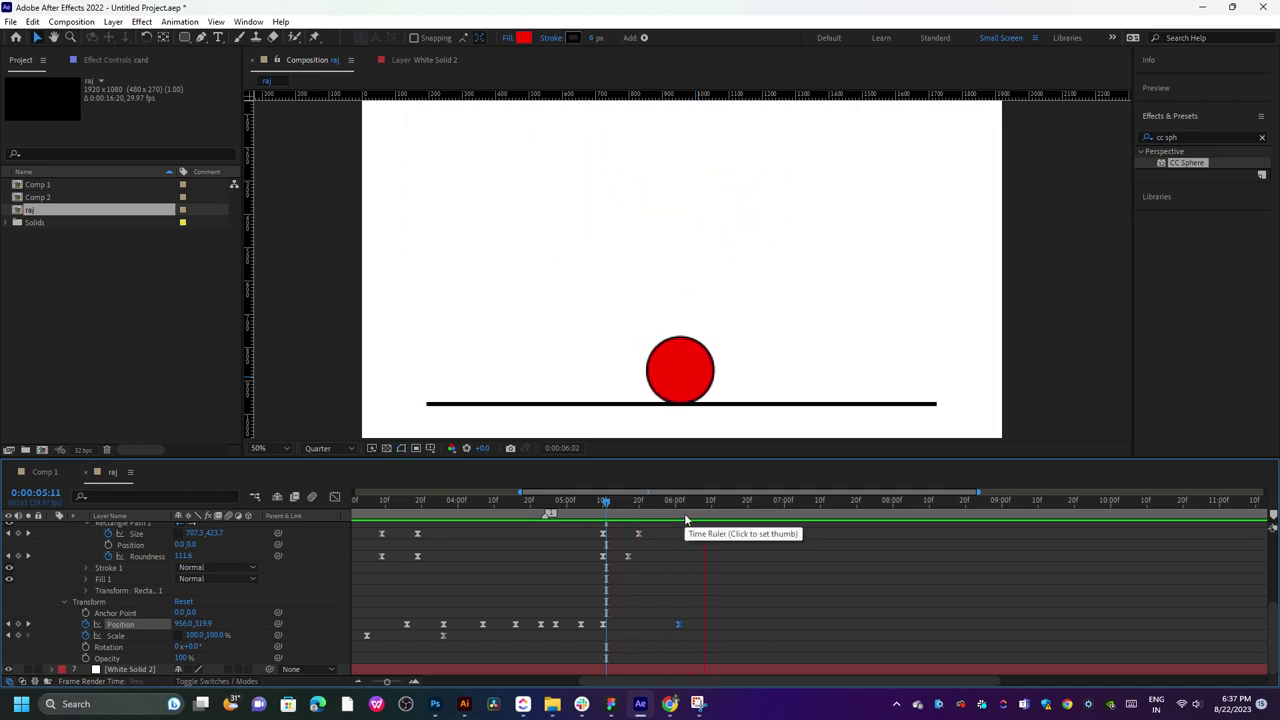
{"action": "key", "text": "space"}
{"action": "key", "text": "space"}
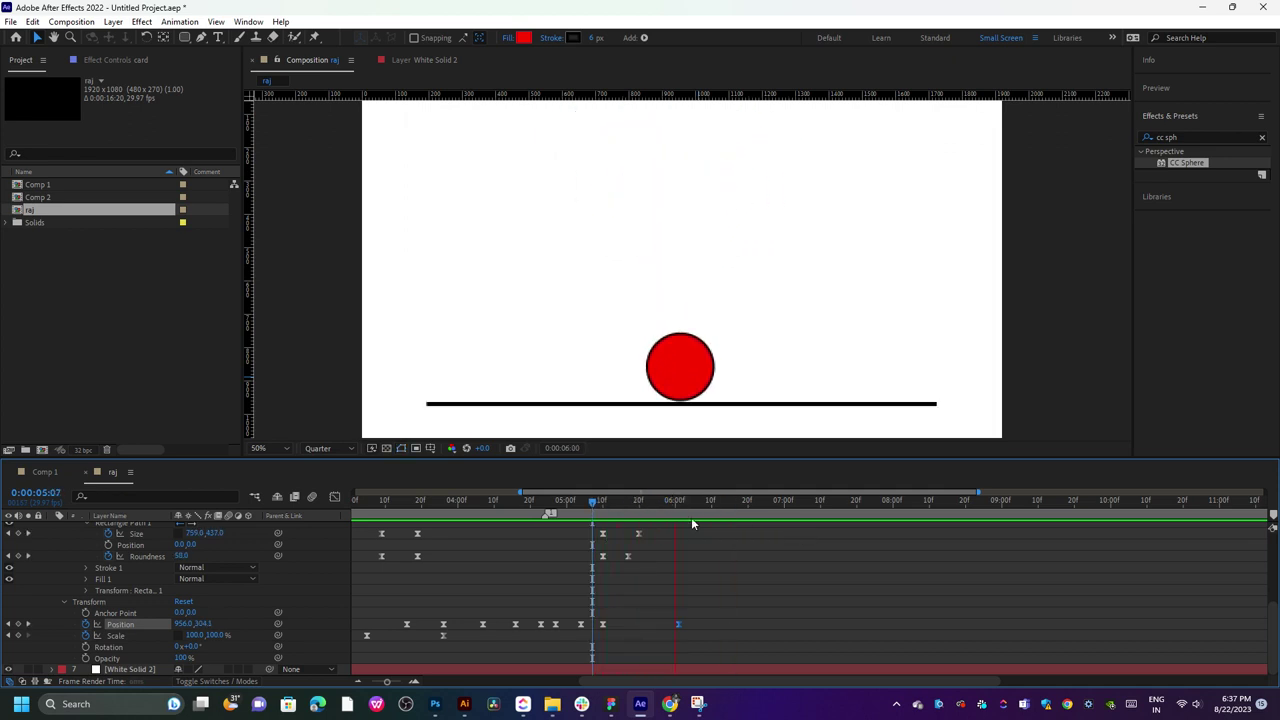
{"action": "key", "text": "space"}
- Key a hop from 06:07 rising to Y 850.1 and settling near 871, then shift the last keyframes a frame earlier
{"action": "left_click_drag", "start_coordinate": [688, 505], "coordinate": [699, 506]}
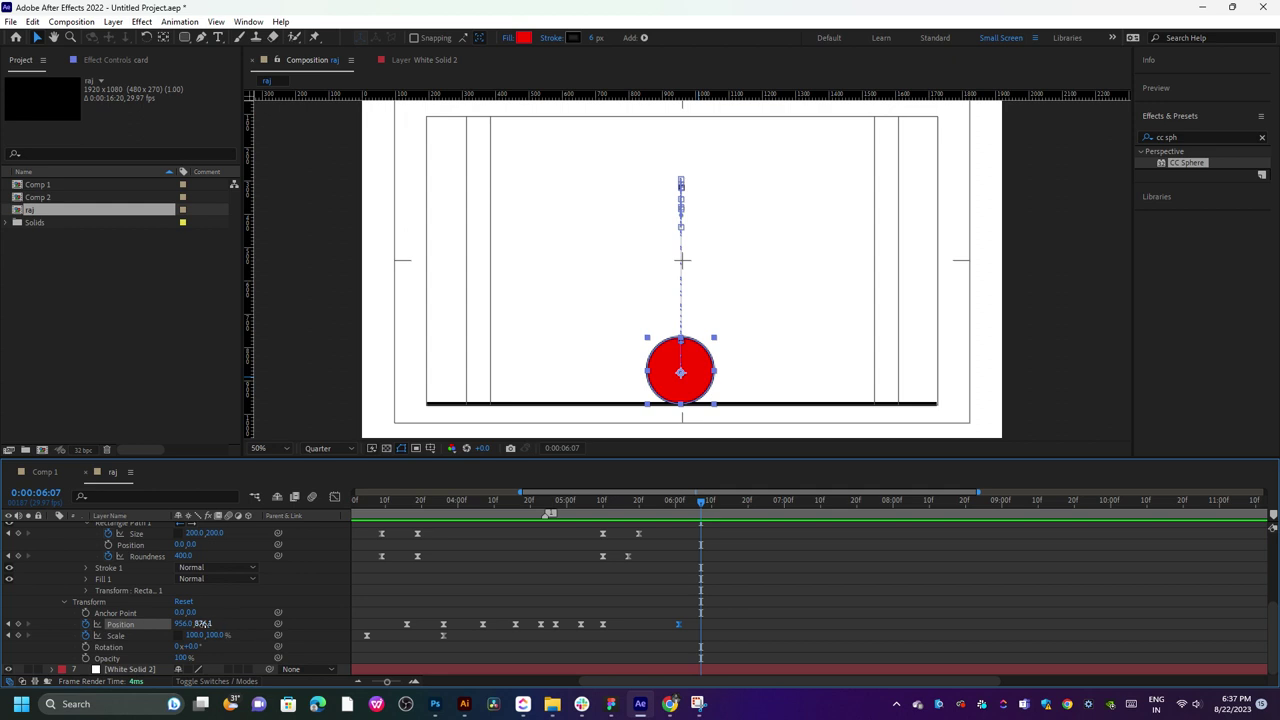
{"action": "left_click_drag", "start_coordinate": [203, 623], "coordinate": [155, 626]}
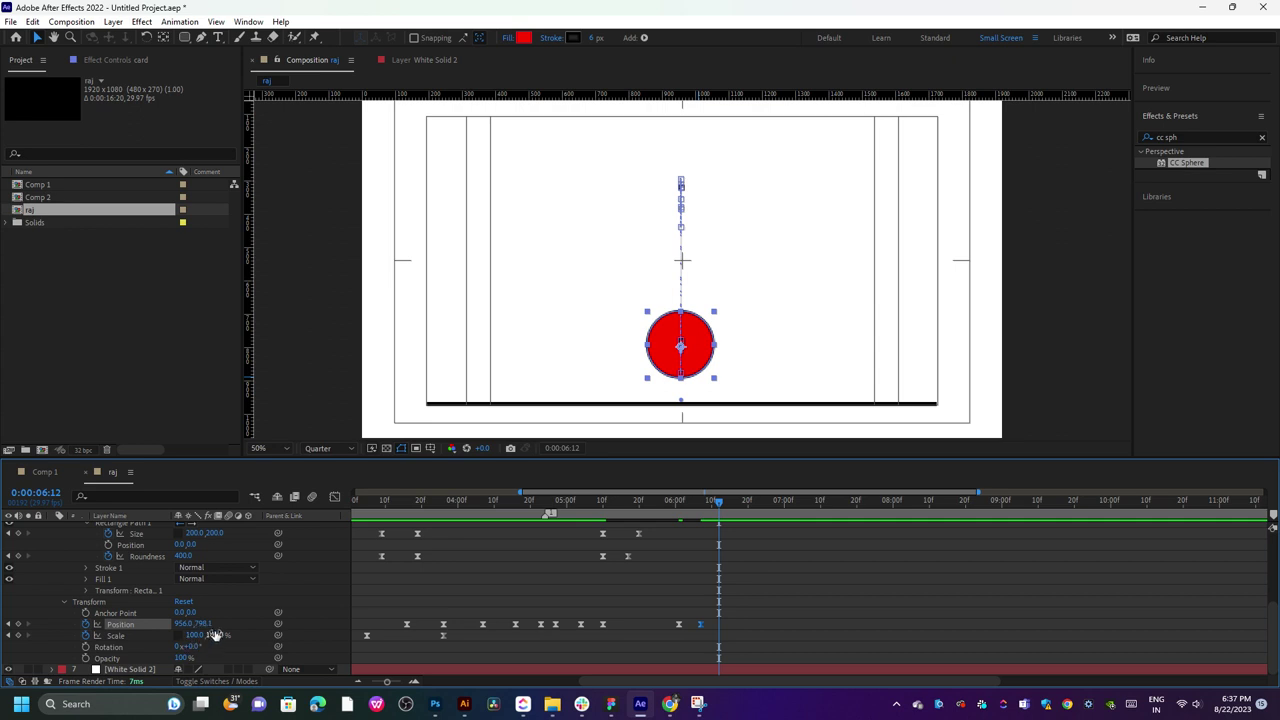
{"action": "left_click_drag", "start_coordinate": [206, 624], "coordinate": [222, 624]}
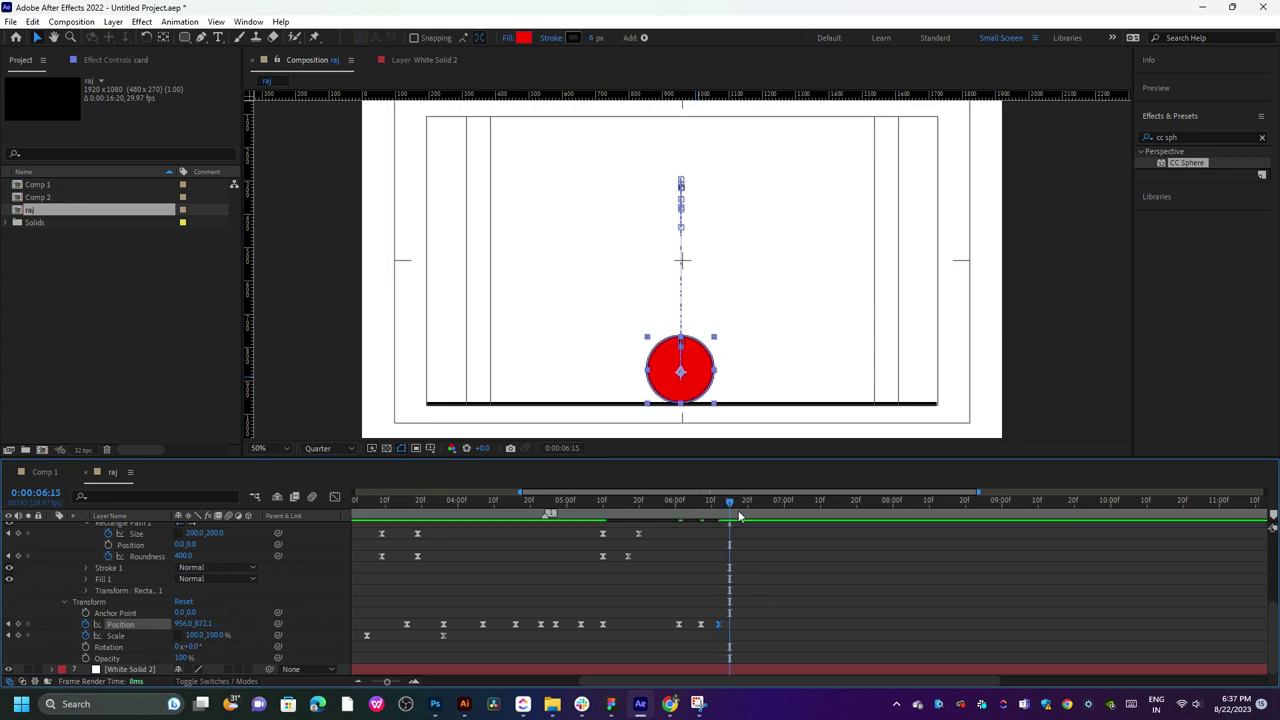
{"action": "left_click_drag", "start_coordinate": [198, 623], "coordinate": [186, 623]}
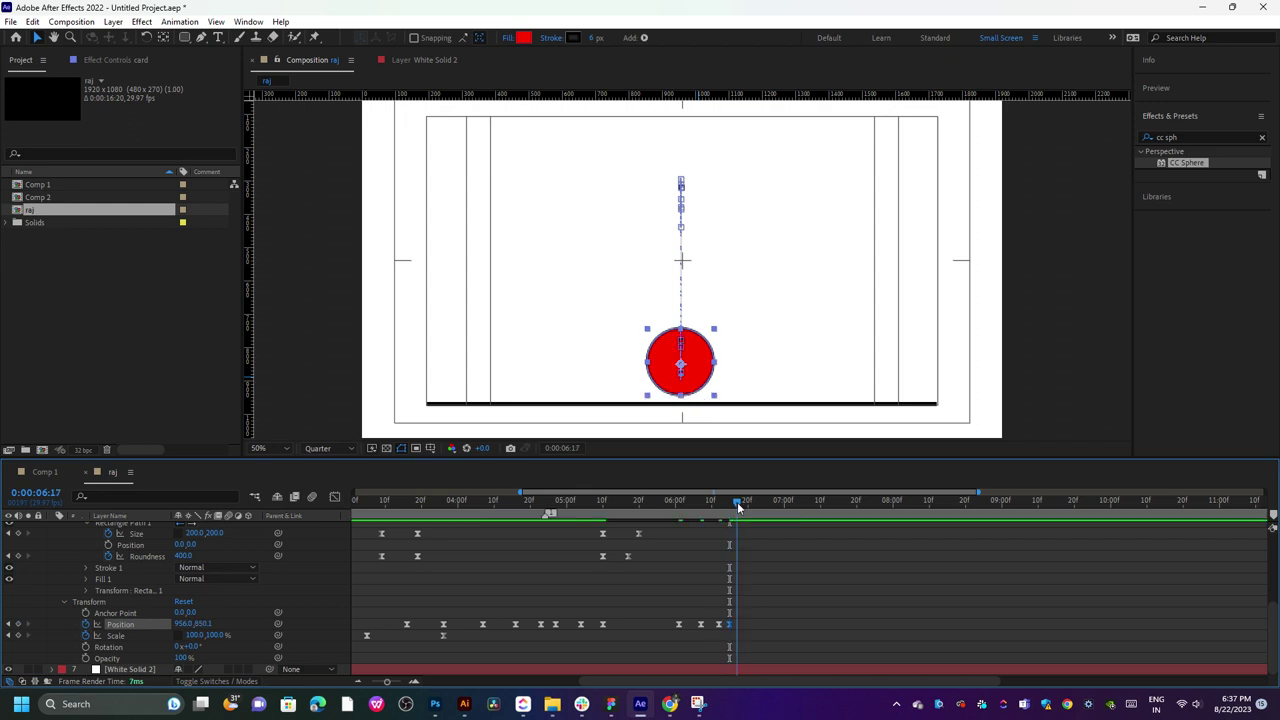
{"action": "left_click_drag", "start_coordinate": [203, 624], "coordinate": [210, 624]}
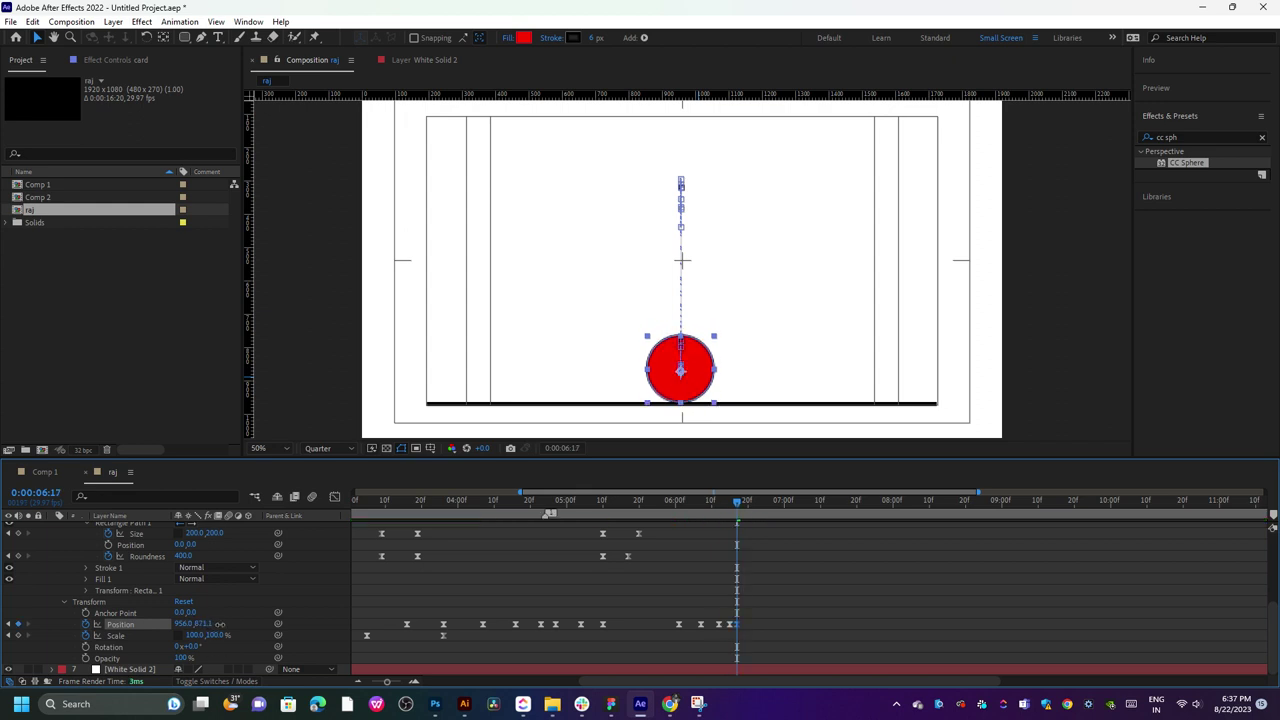
{"action": "left_click", "coordinate": [682, 510]}
{"action": "key", "text": "space"}
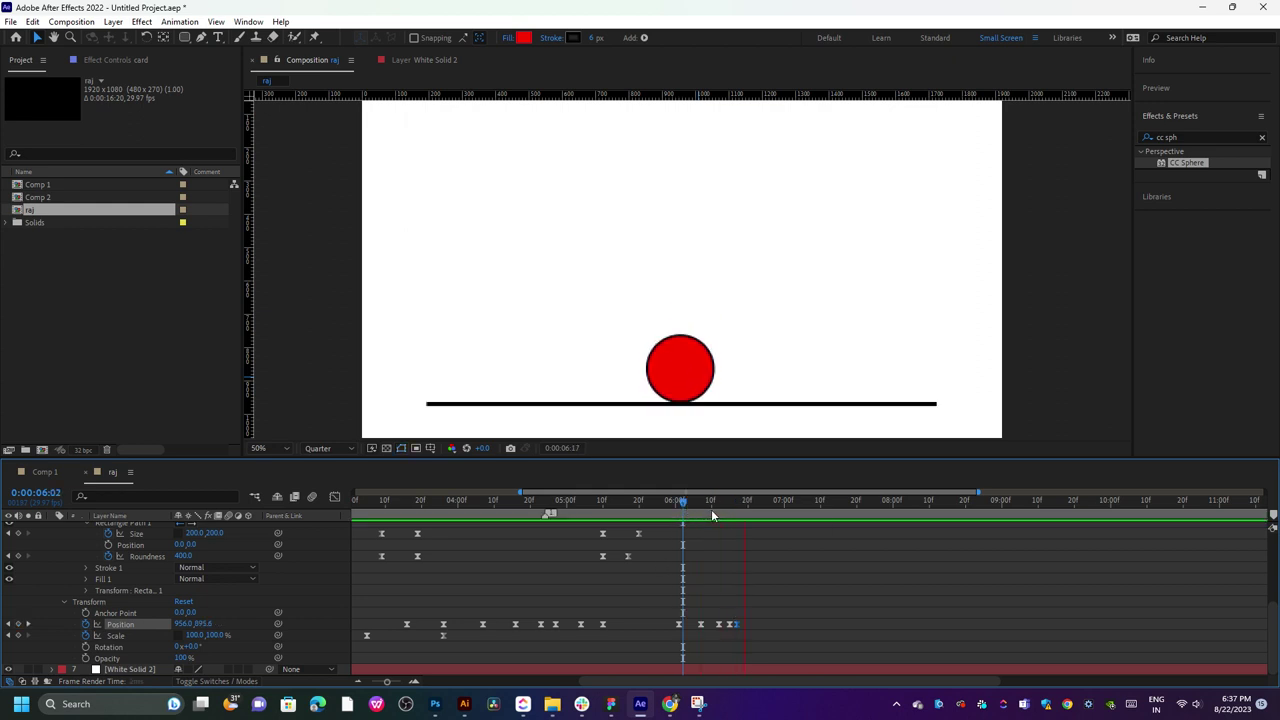
{"action": "left_click_drag", "start_coordinate": [756, 583], "coordinate": [643, 656]}
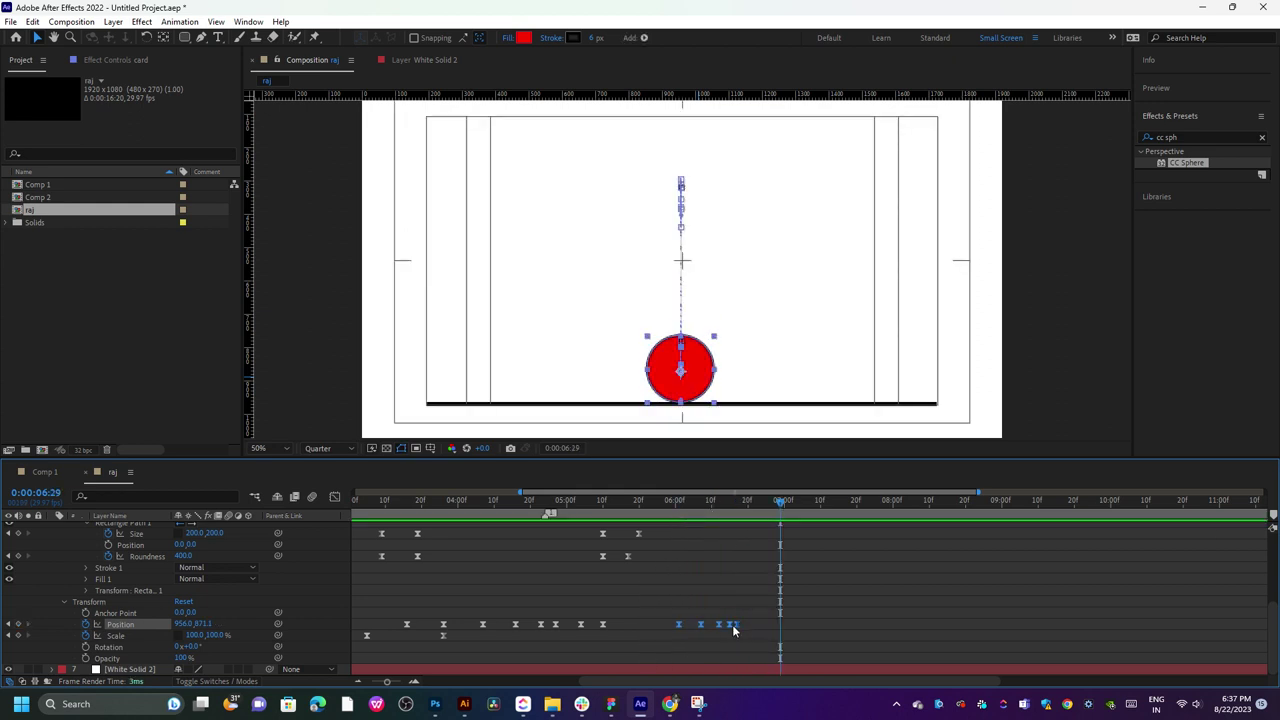
{"action": "key", "text": "alt+Left"}
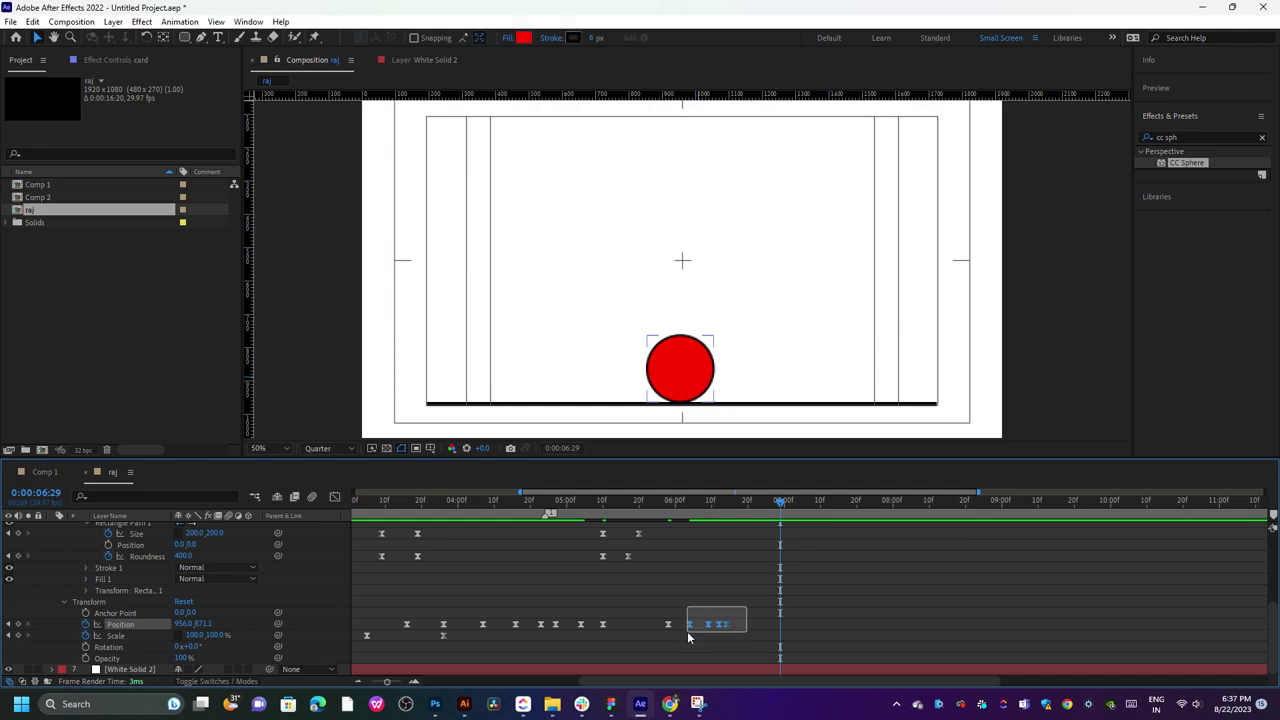
- Change the spatial interpolation of the selected bounce Position keyframes
{"action": "right_click", "coordinate": [689, 628]}
{"action": "left_click", "coordinate": [760, 568]}
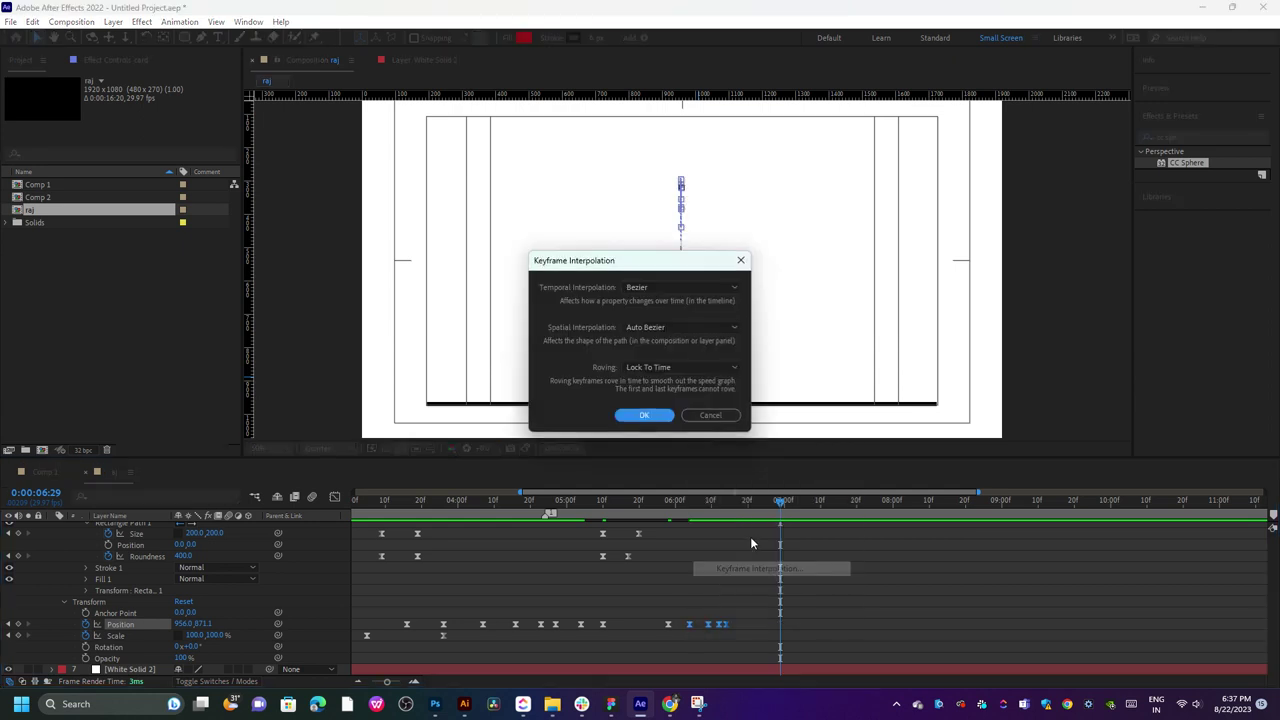
{"action": "left_click", "coordinate": [678, 328]}
{"action": "left_click", "coordinate": [662, 356]}
{"action": "left_click", "coordinate": [644, 415]}
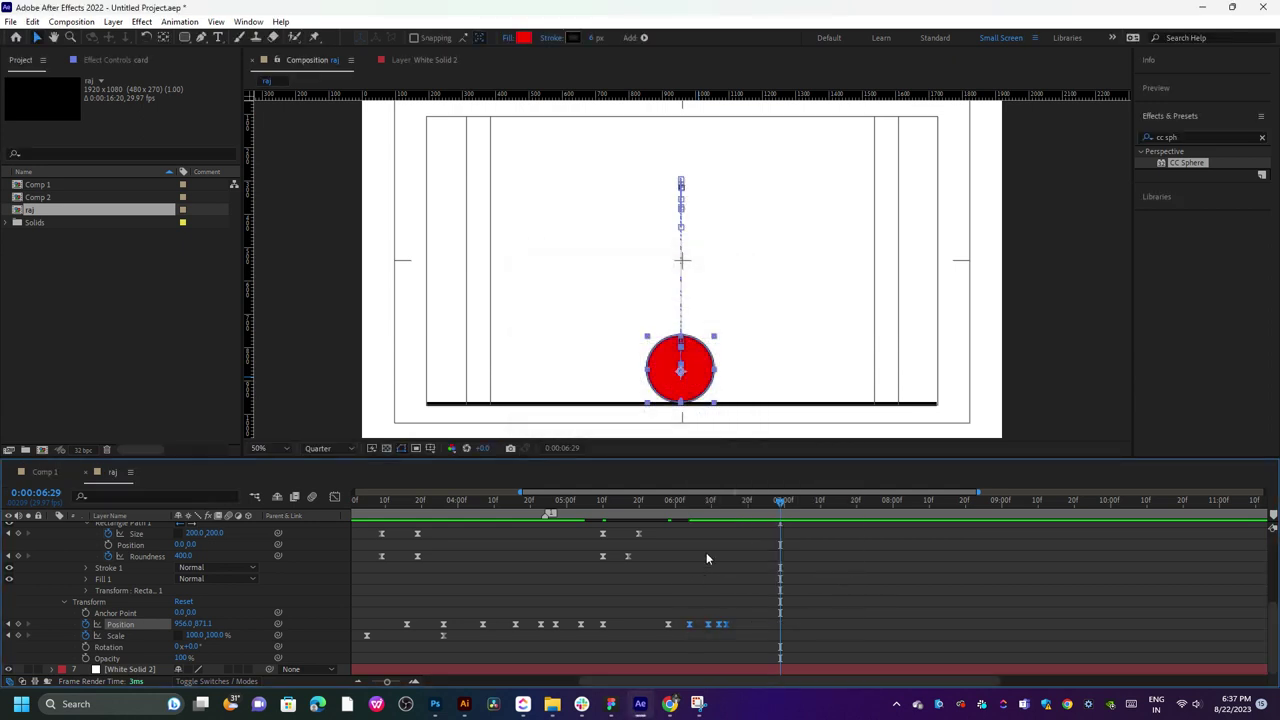
- Play the whole animation from the start of the composition
{"action": "key", "text": "space"}
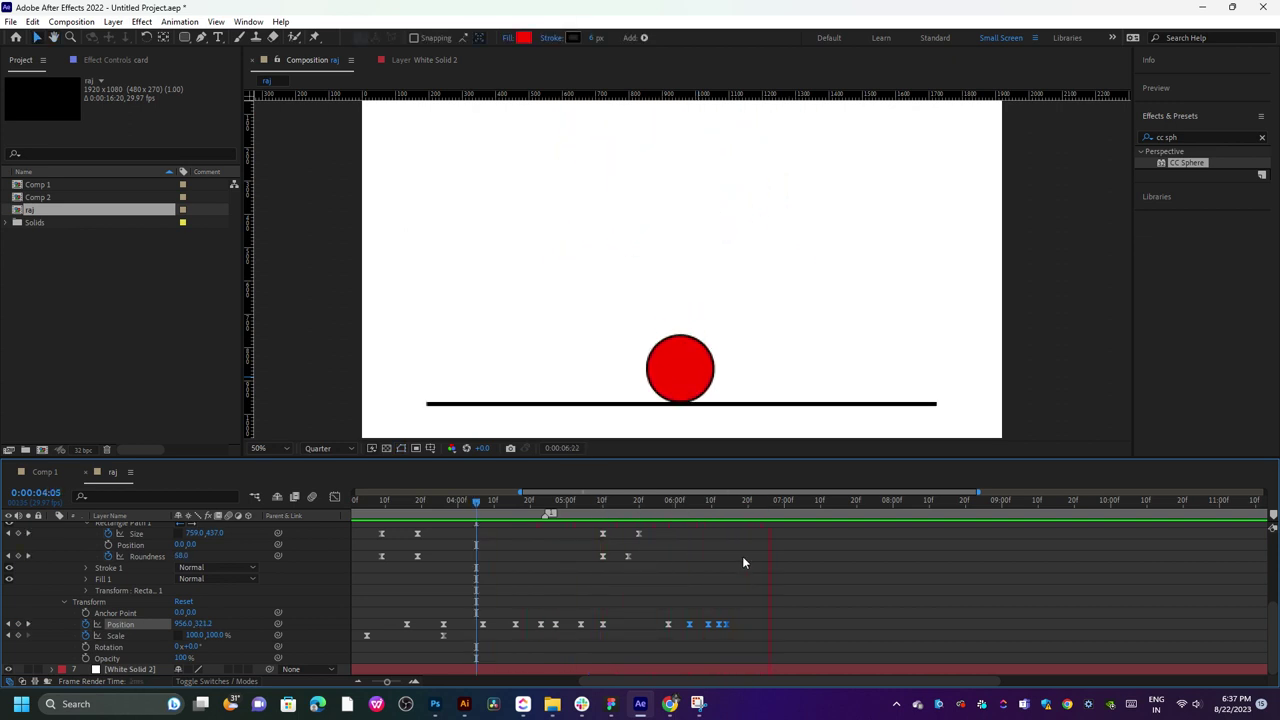
{"action": "key", "text": "space"}
{"action": "left_click_drag", "start_coordinate": [748, 503], "coordinate": [781, 504]}
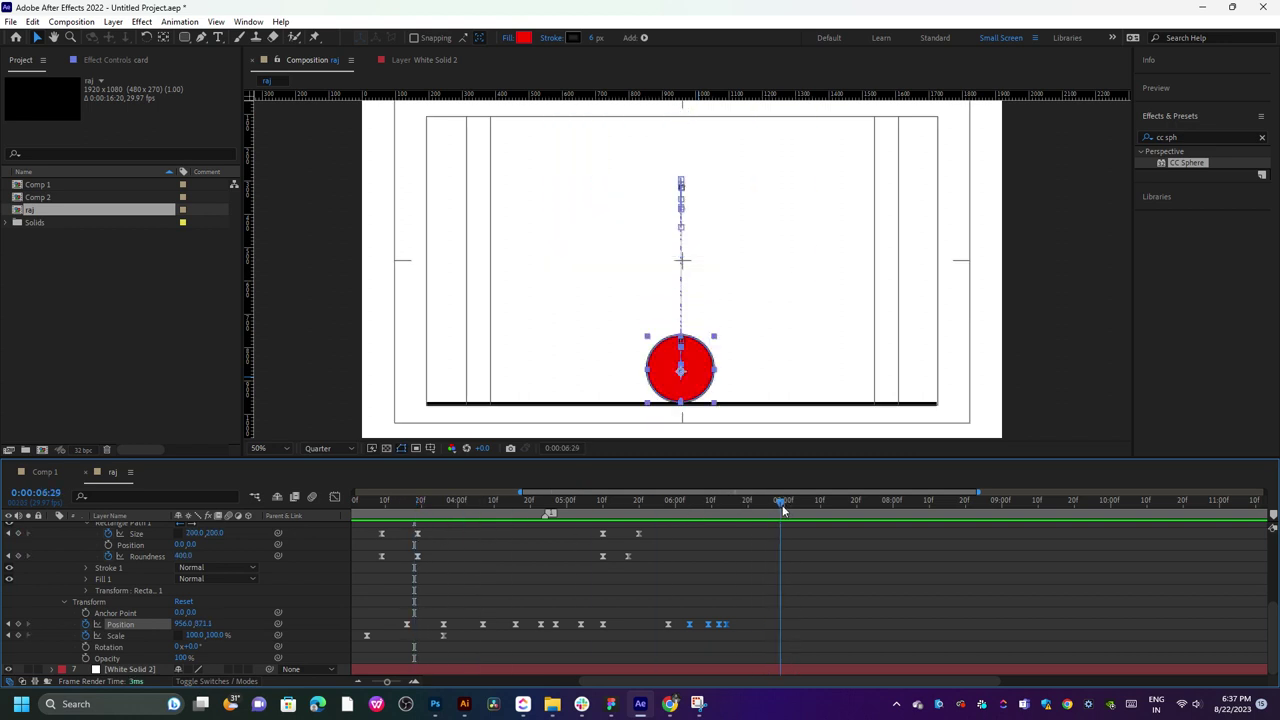
{"action": "key", "text": "Home"}
{"action": "key", "text": "space"}
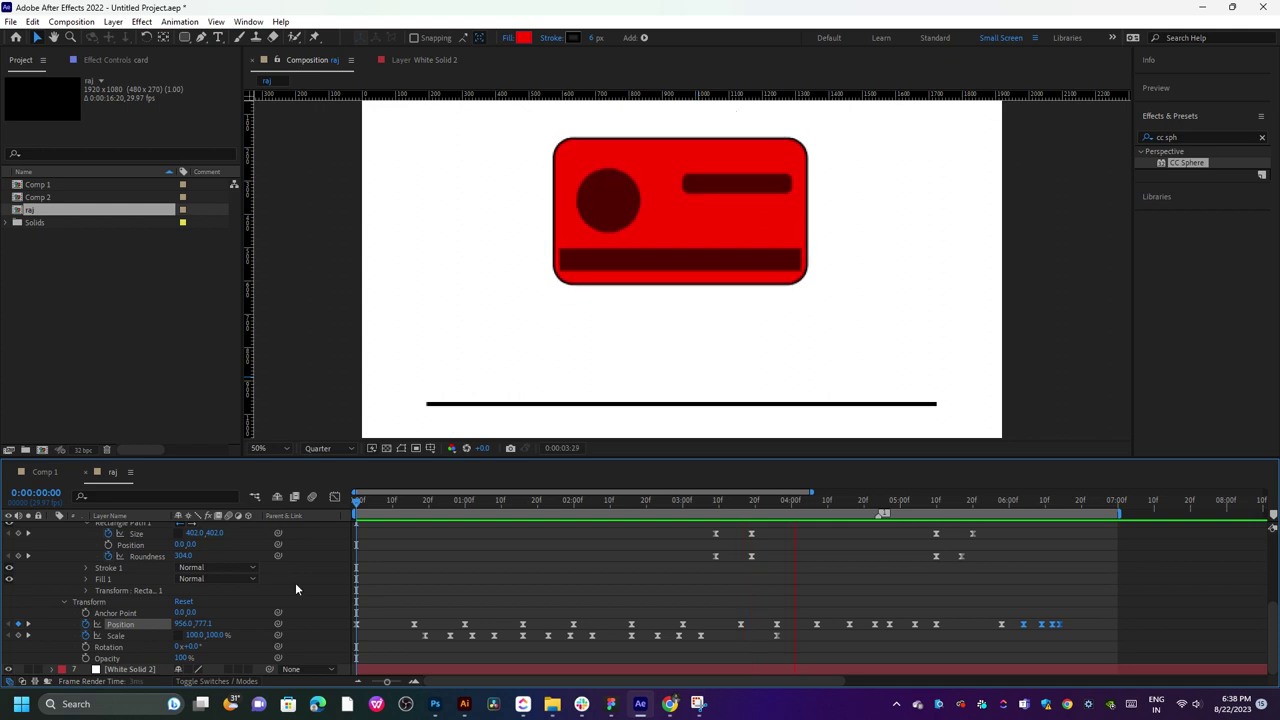
{"action": "scroll", "coordinate": [295, 582], "scroll_direction": "up", "scroll_amount": 5}
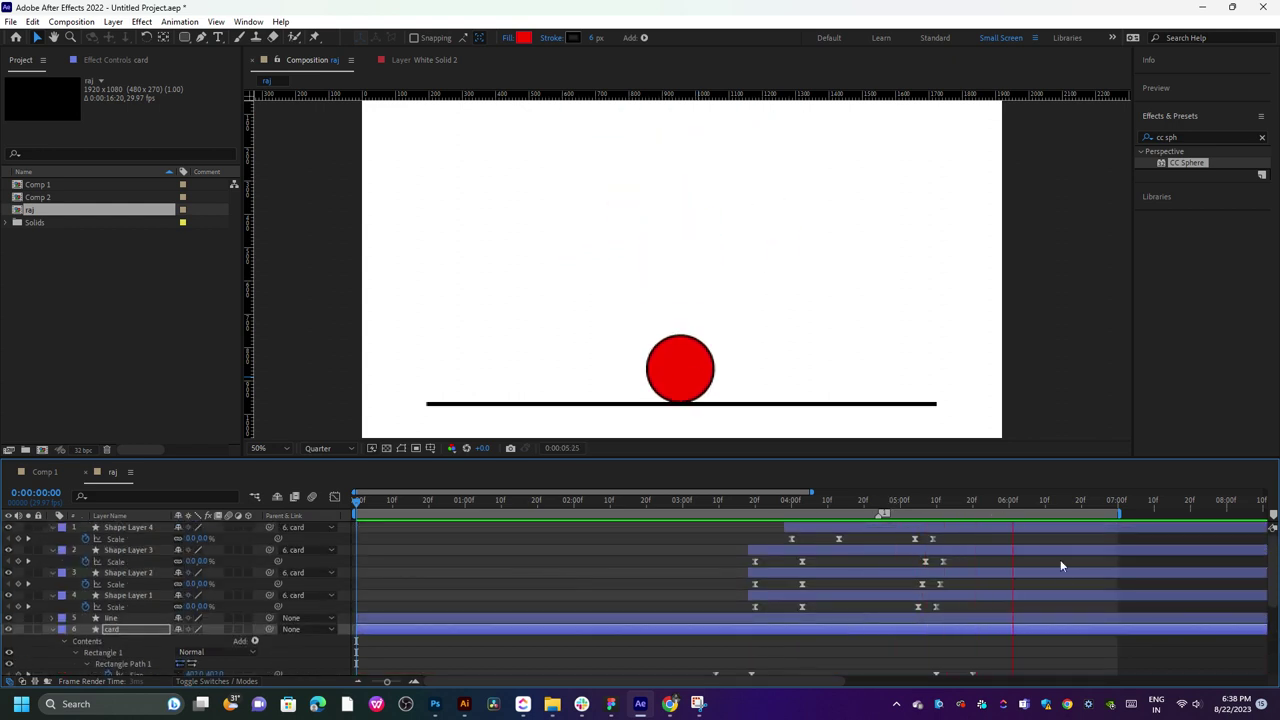
{"action": "scroll", "coordinate": [811, 597], "scroll_direction": "right", "scroll_amount": 4}
{"action": "scroll", "coordinate": [691, 563], "scroll_direction": "right", "scroll_amount": 2}
{"action": "left_click", "coordinate": [646, 510]}
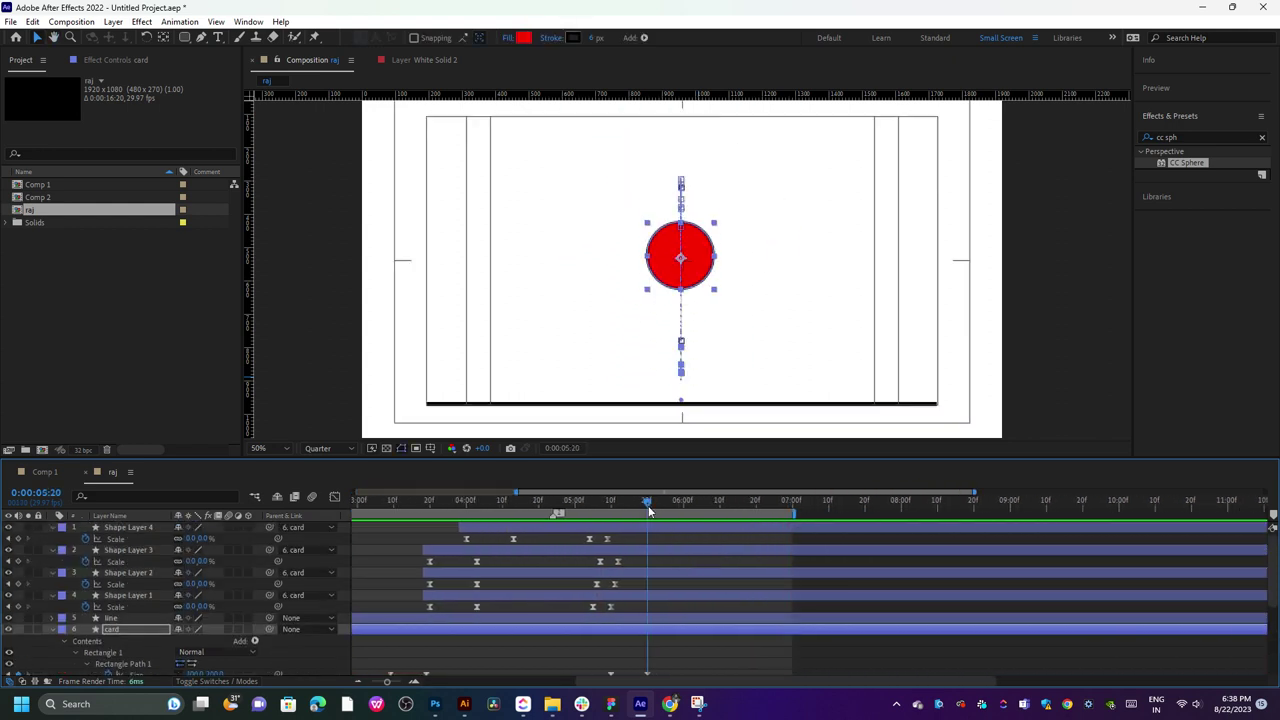
{"action": "left_click", "coordinate": [655, 528]}
{"action": "left_click", "coordinate": [654, 595], "text": "shift"}
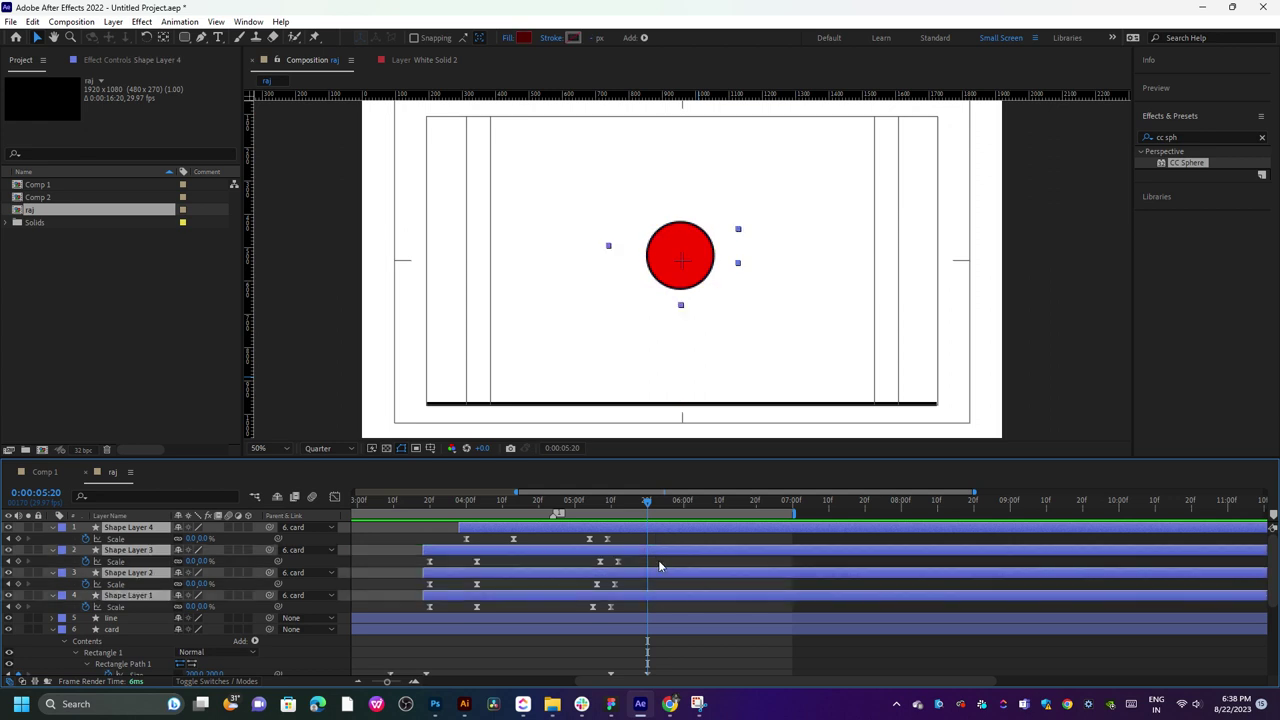
{"action": "key", "text": "alt+bracketright"}
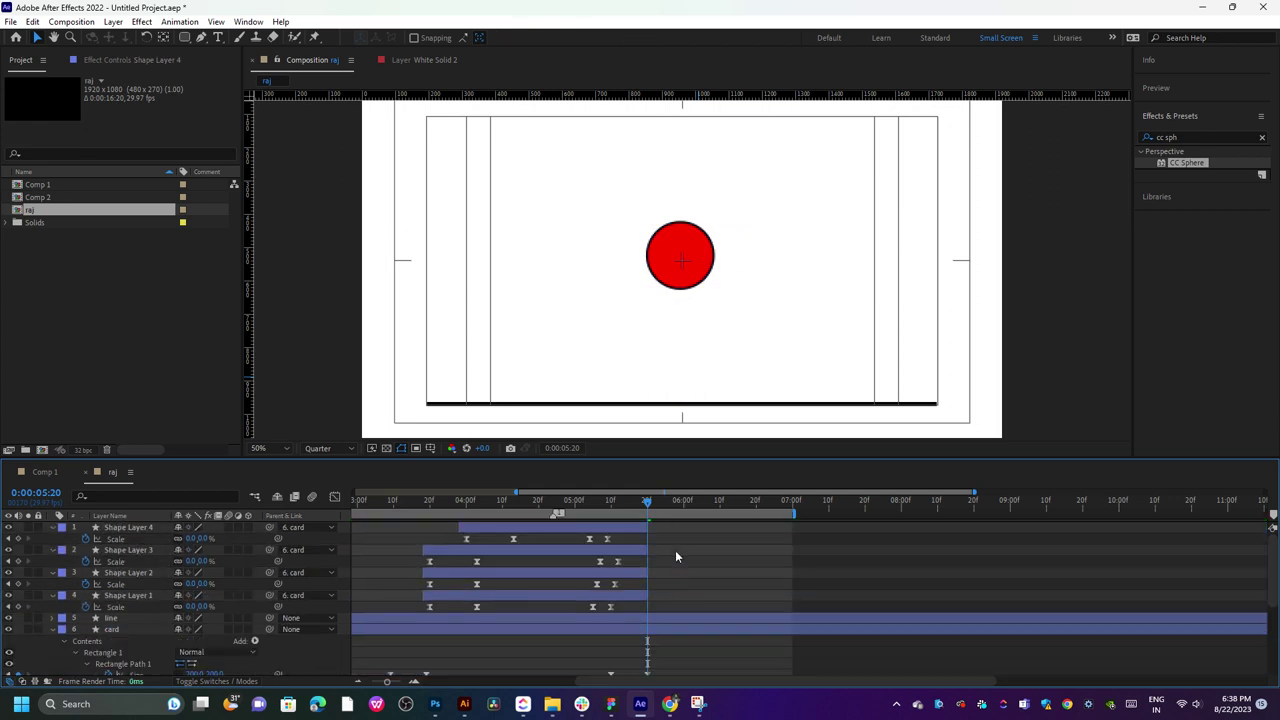
{"action": "mouse_move", "coordinate": [634, 510]}
{"action": "left_mouse_down"}
{"action": "mouse_move", "coordinate": [480, 536]}
{"action": "mouse_move", "coordinate": [531, 530]}
{"action": "left_mouse_up"}
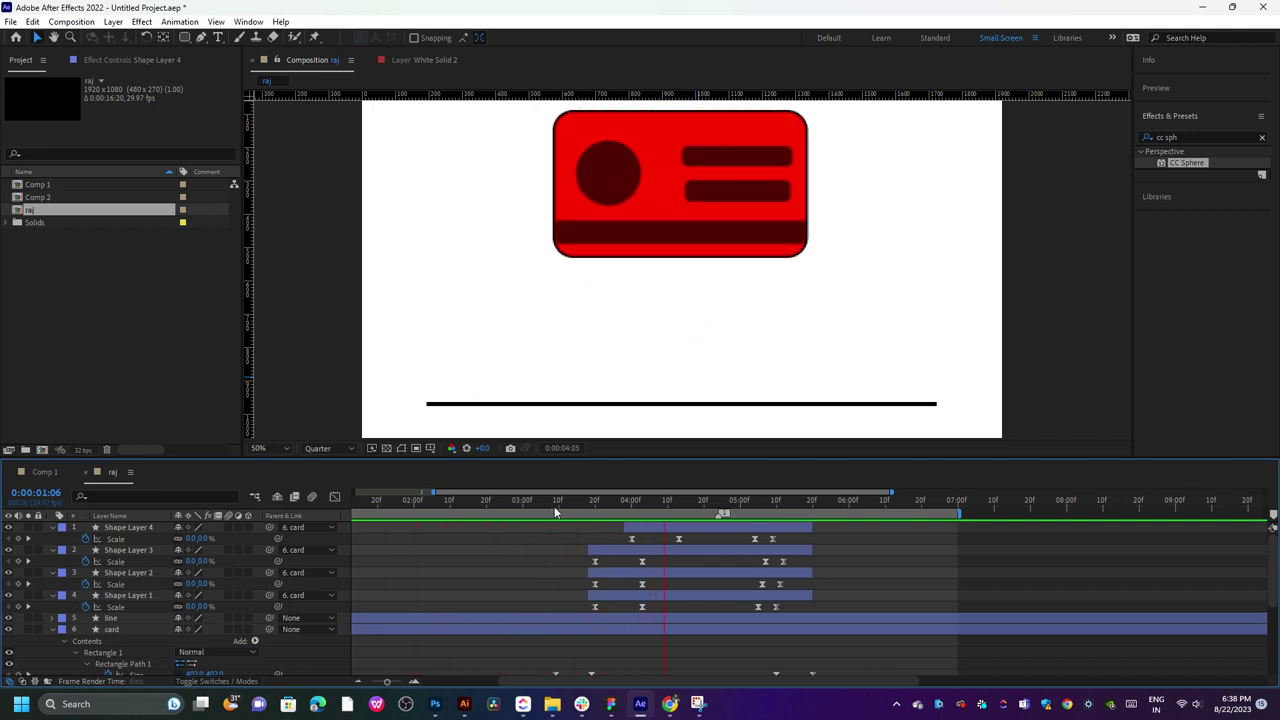
{"action": "key", "text": "space"}
{"action": "key", "text": "space"}
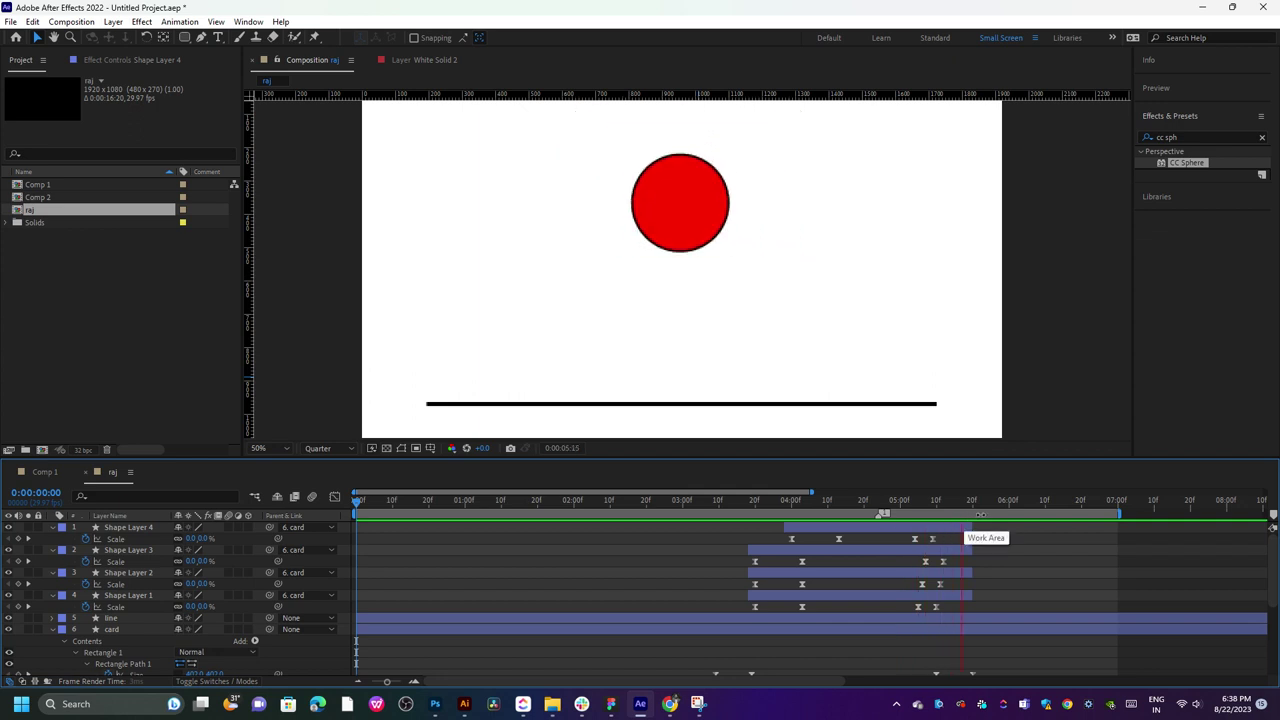
- Set the preview resolution to Full, play the animation, and return the playhead near the start
{"action": "left_click", "coordinate": [304, 449]}
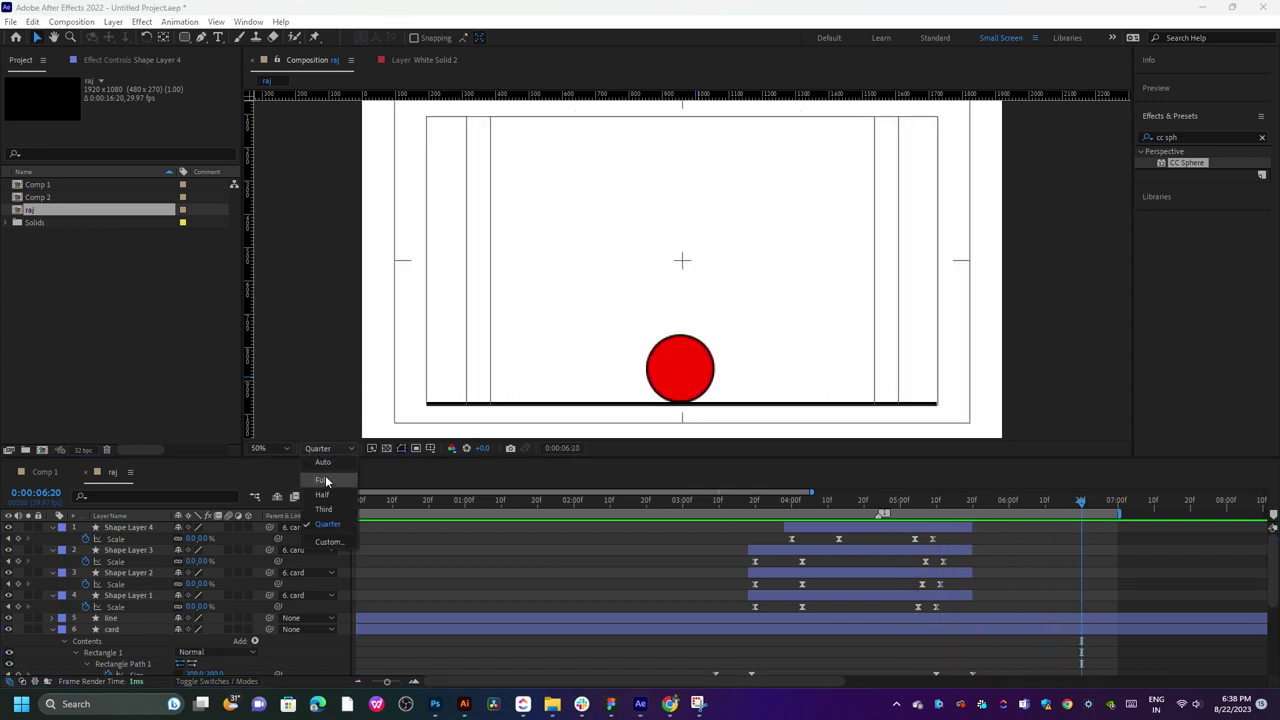
{"action": "left_click", "coordinate": [322, 481]}
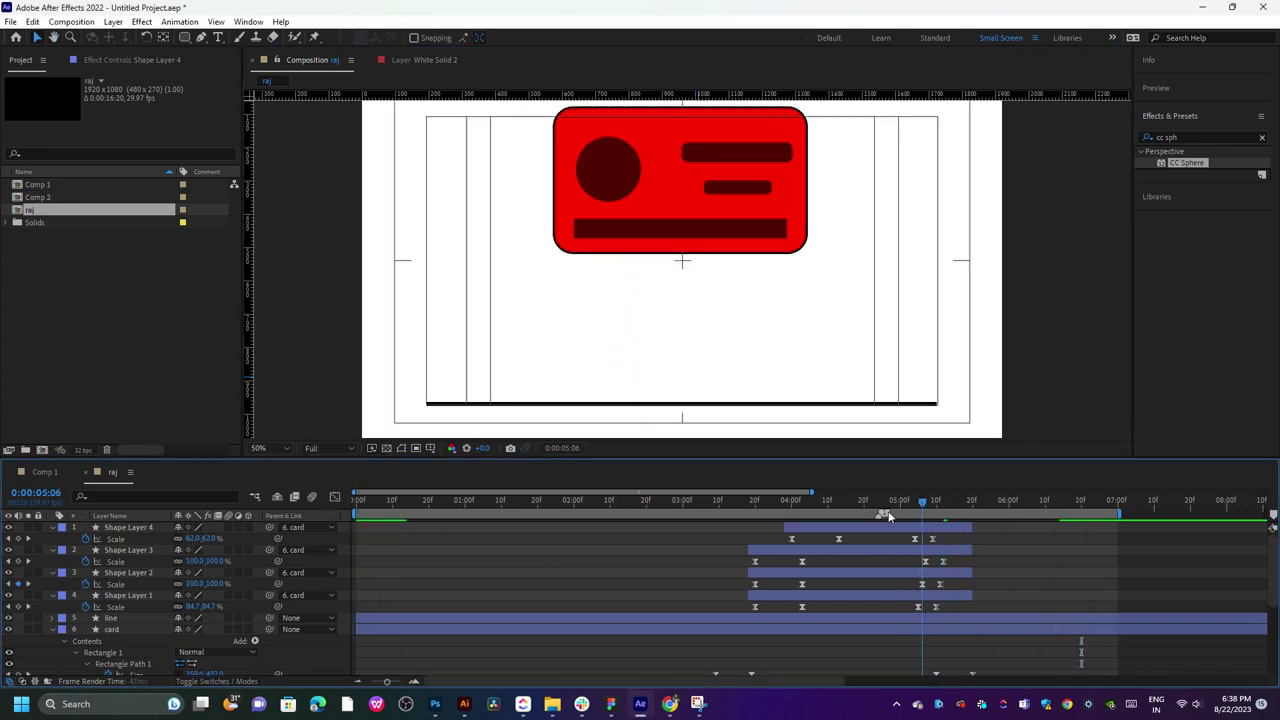
{"action": "key", "text": "space"}
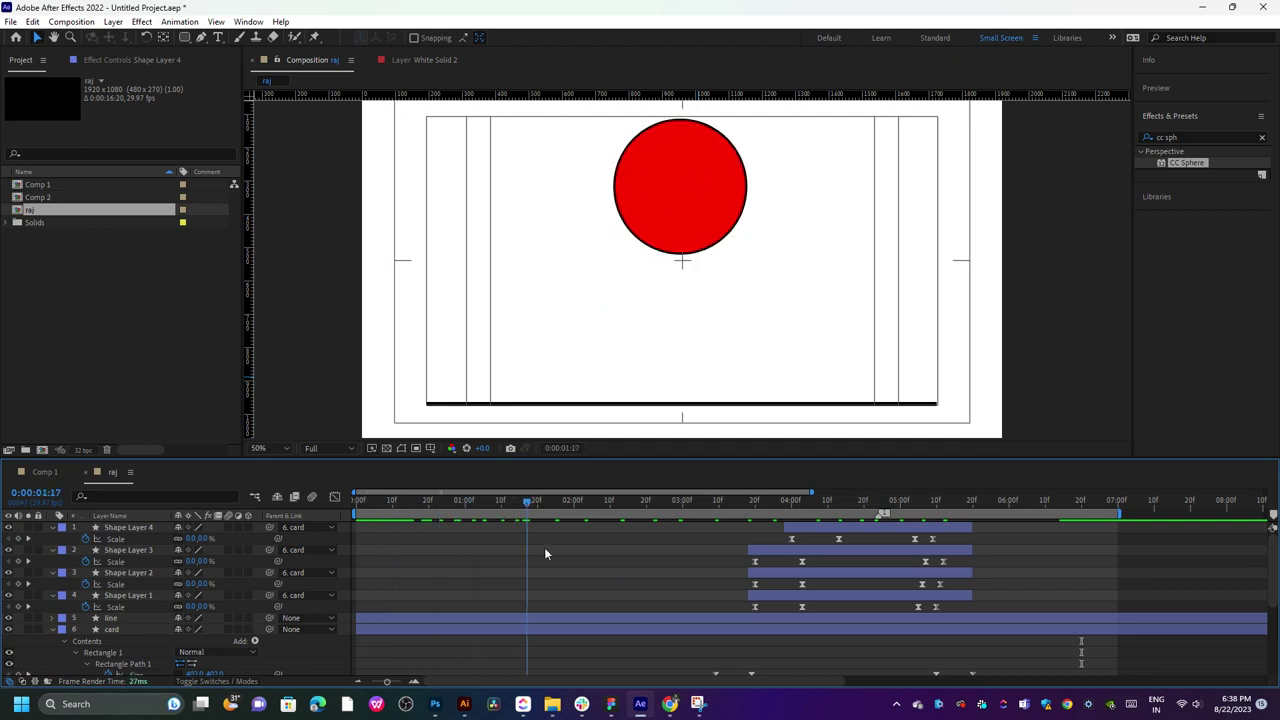
{"action": "left_click", "coordinate": [870, 519]}
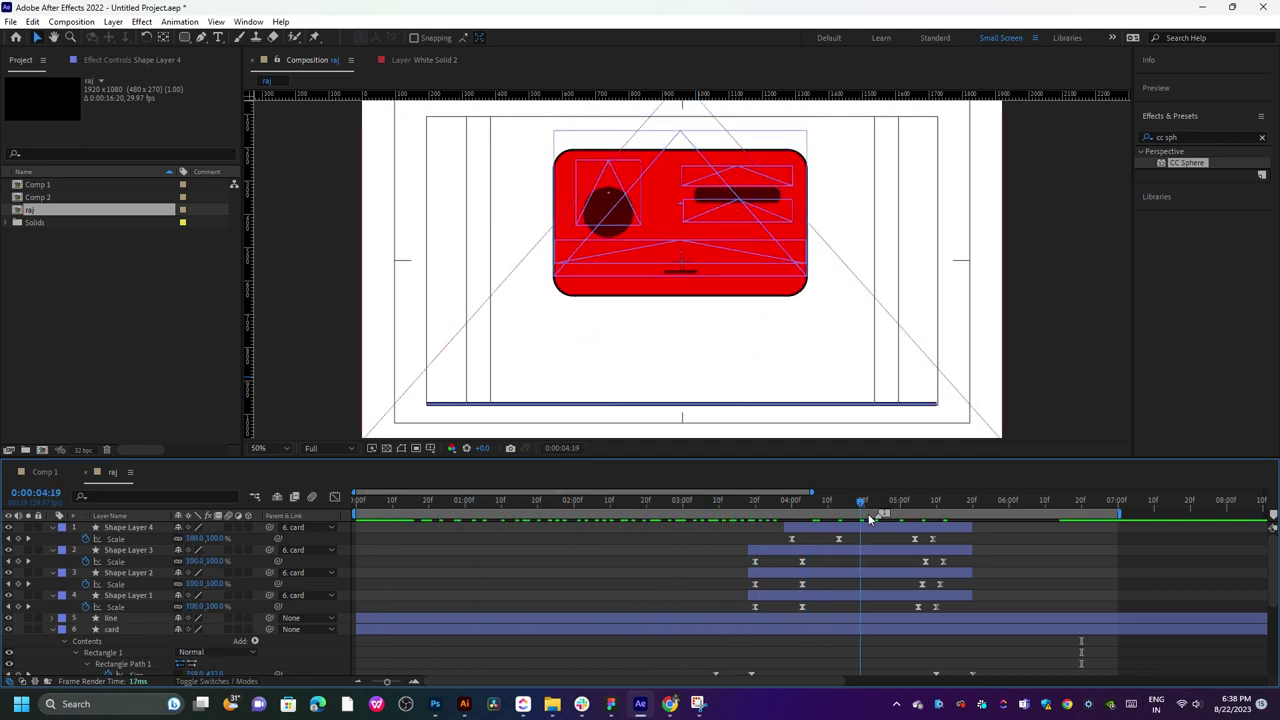
{"action": "left_click_drag", "start_coordinate": [870, 519], "coordinate": [361, 564]}
- Collapse the property rows of Shape Layers 1–4 and the card layer, leaving nothing selected
{"action": "left_click", "coordinate": [52, 527]}
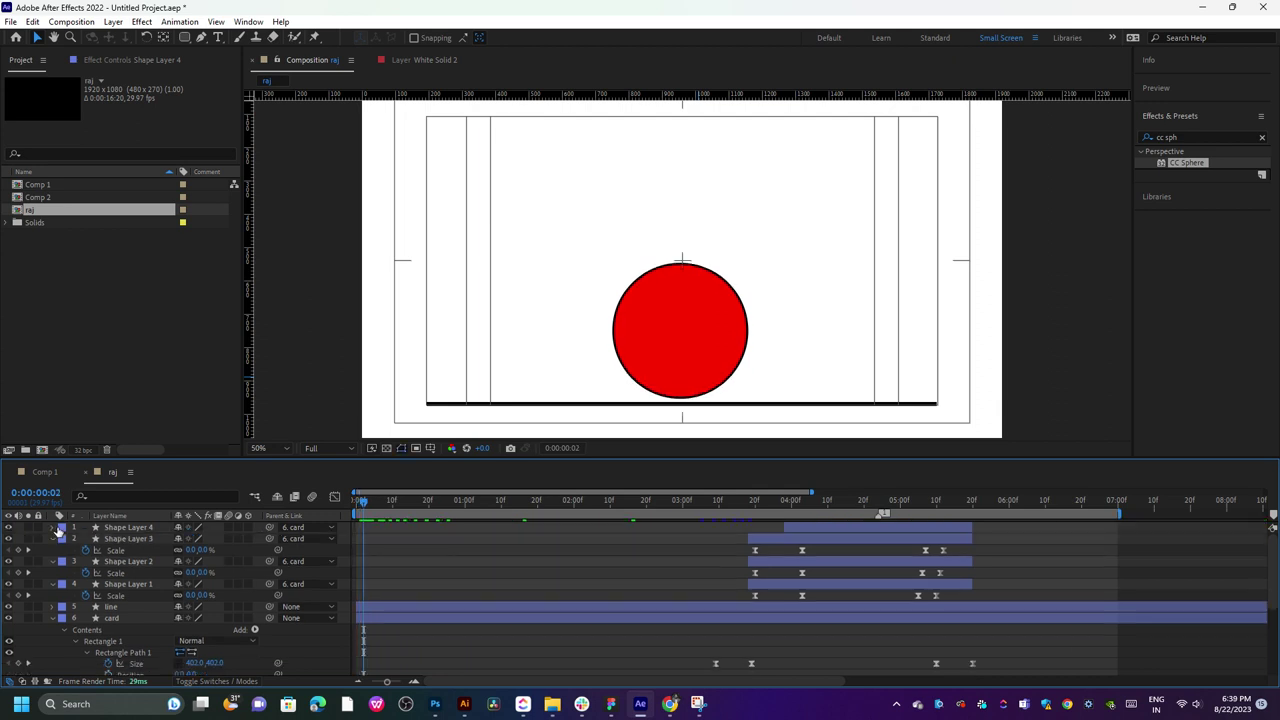
{"action": "left_click", "coordinate": [52, 538]}
{"action": "left_click", "coordinate": [52, 549]}
{"action": "left_click", "coordinate": [52, 561]}
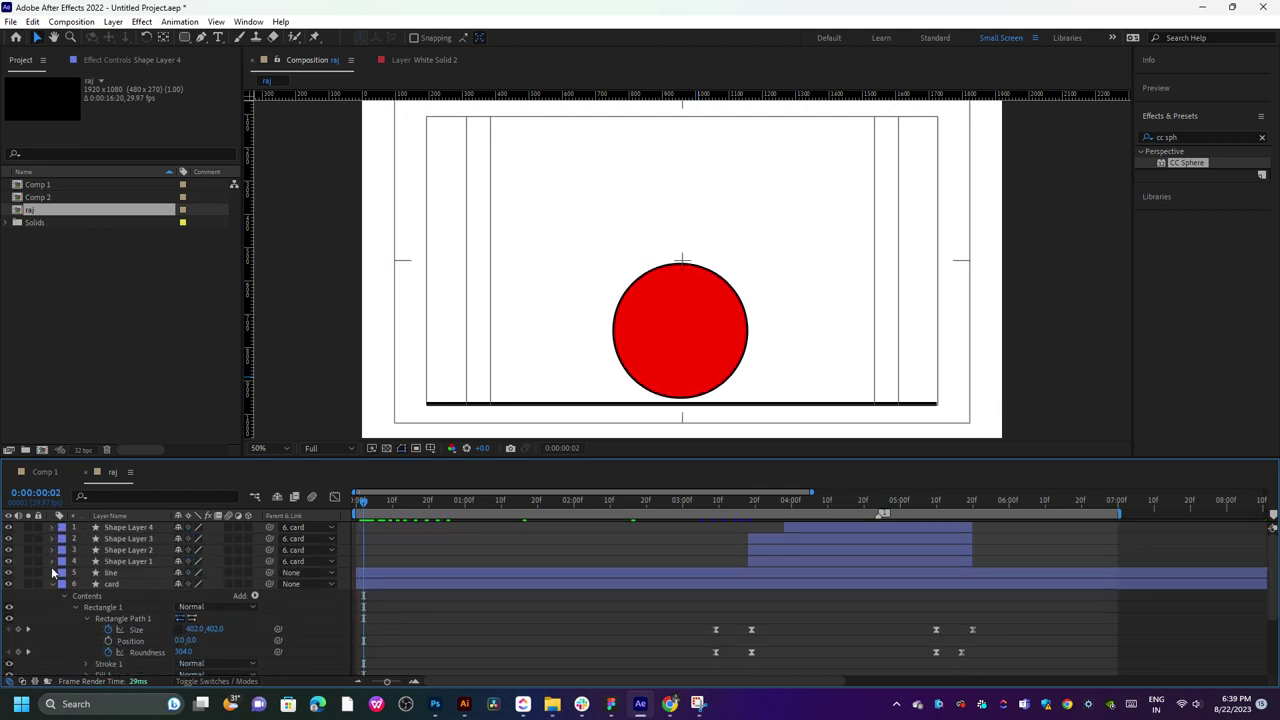
{"action": "left_click", "coordinate": [52, 584]}
{"action": "left_click", "coordinate": [112, 584]}
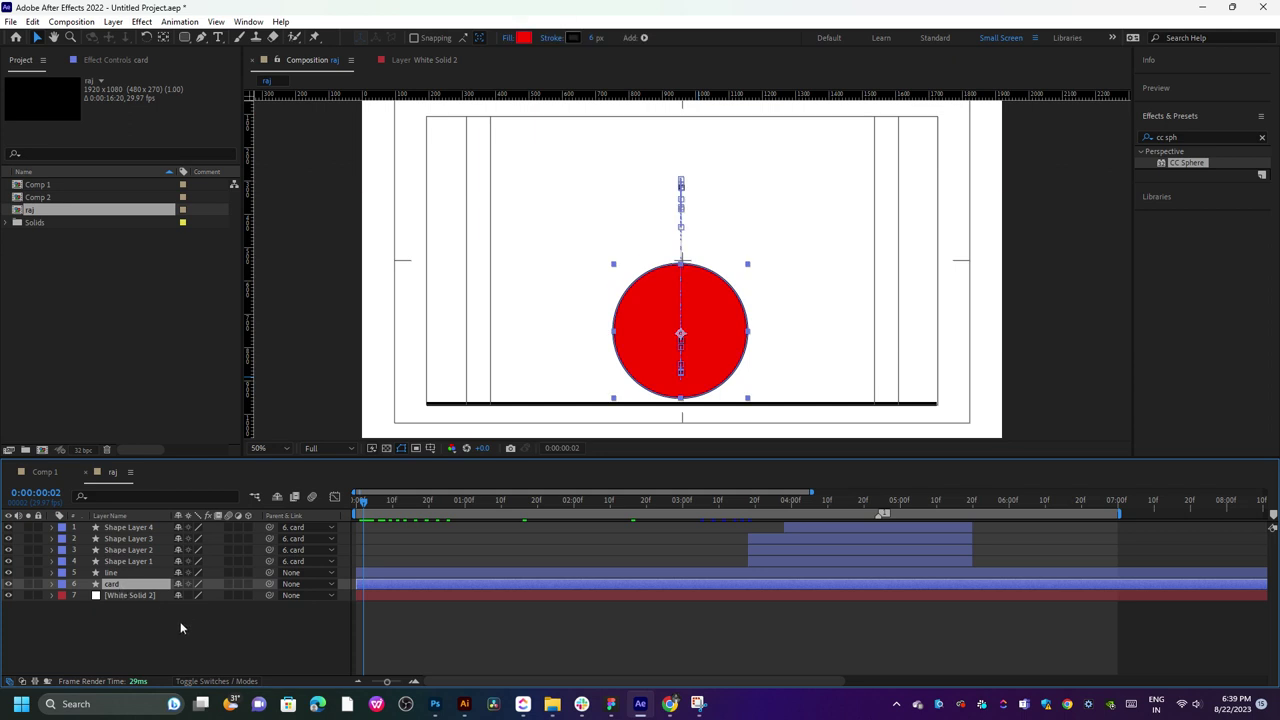
{"action": "left_click", "coordinate": [178, 623]}
{"action": "left_click", "coordinate": [139, 588]}
{"action": "left_click", "coordinate": [160, 614]}
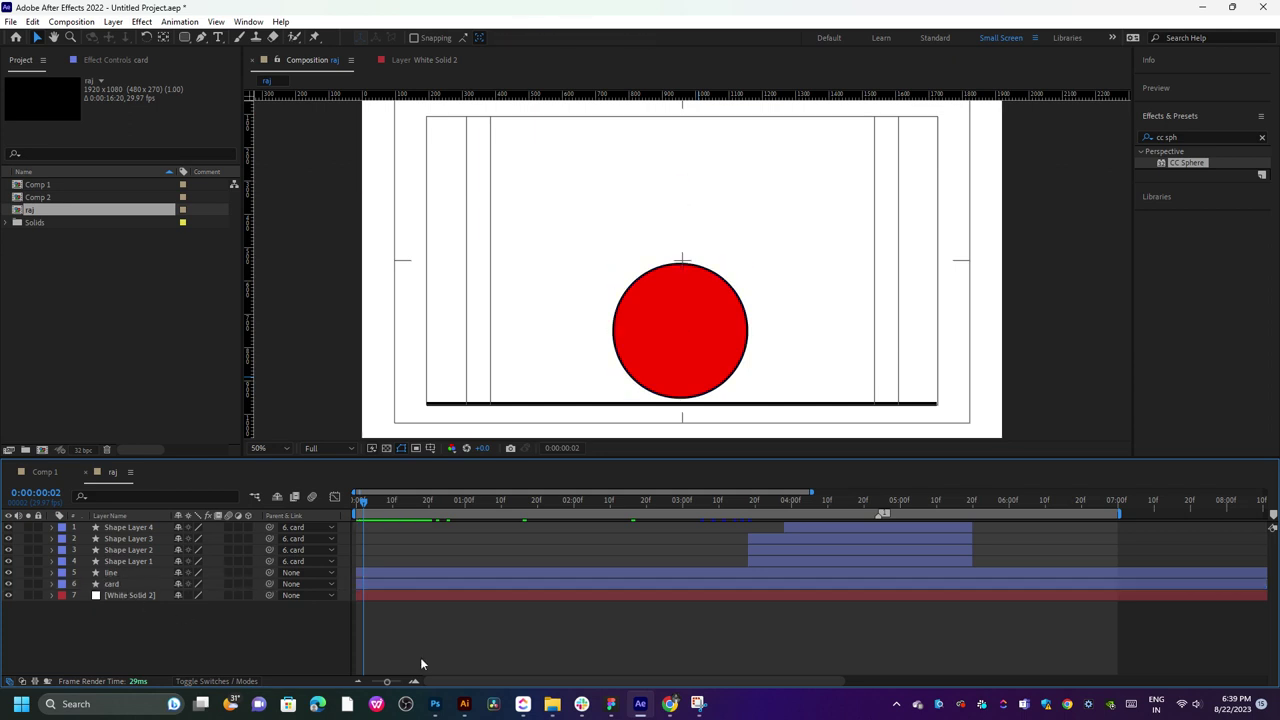
- Bring the video folder's Explorer window forward and go up to 'you tube live video'
{"action": "mouse_move", "coordinate": [552, 708]}
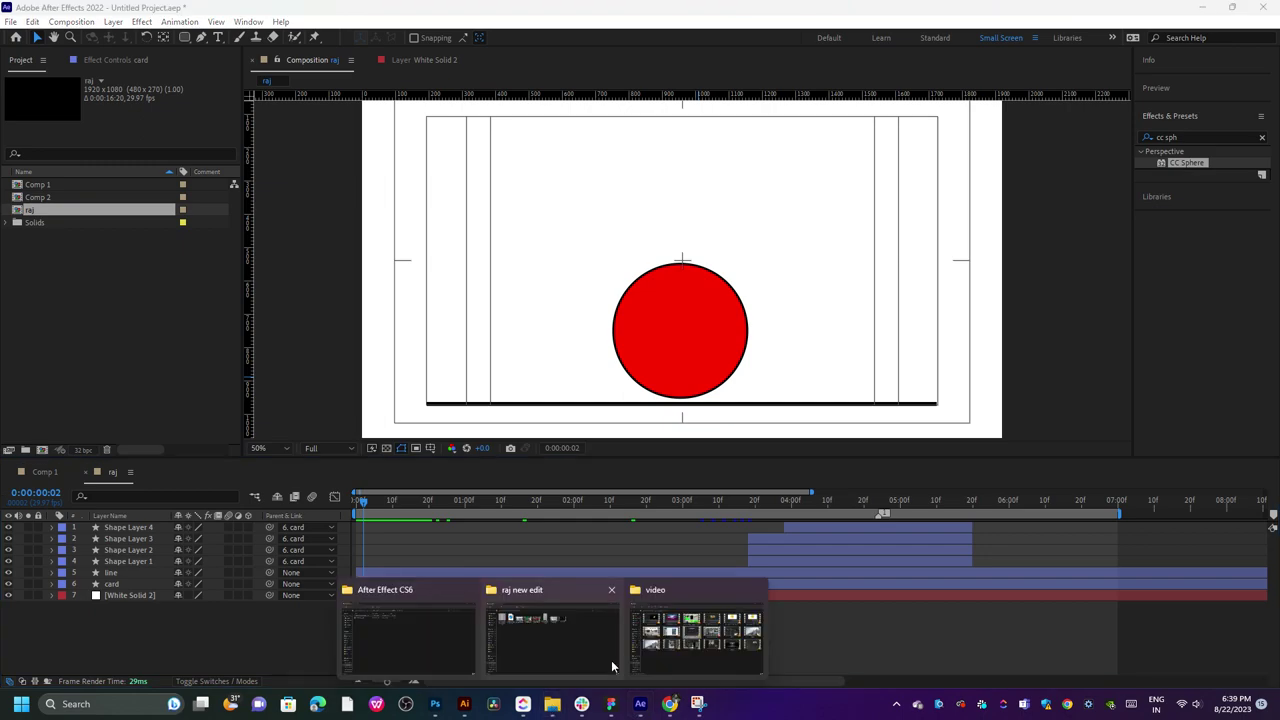
{"action": "left_click", "coordinate": [690, 653]}
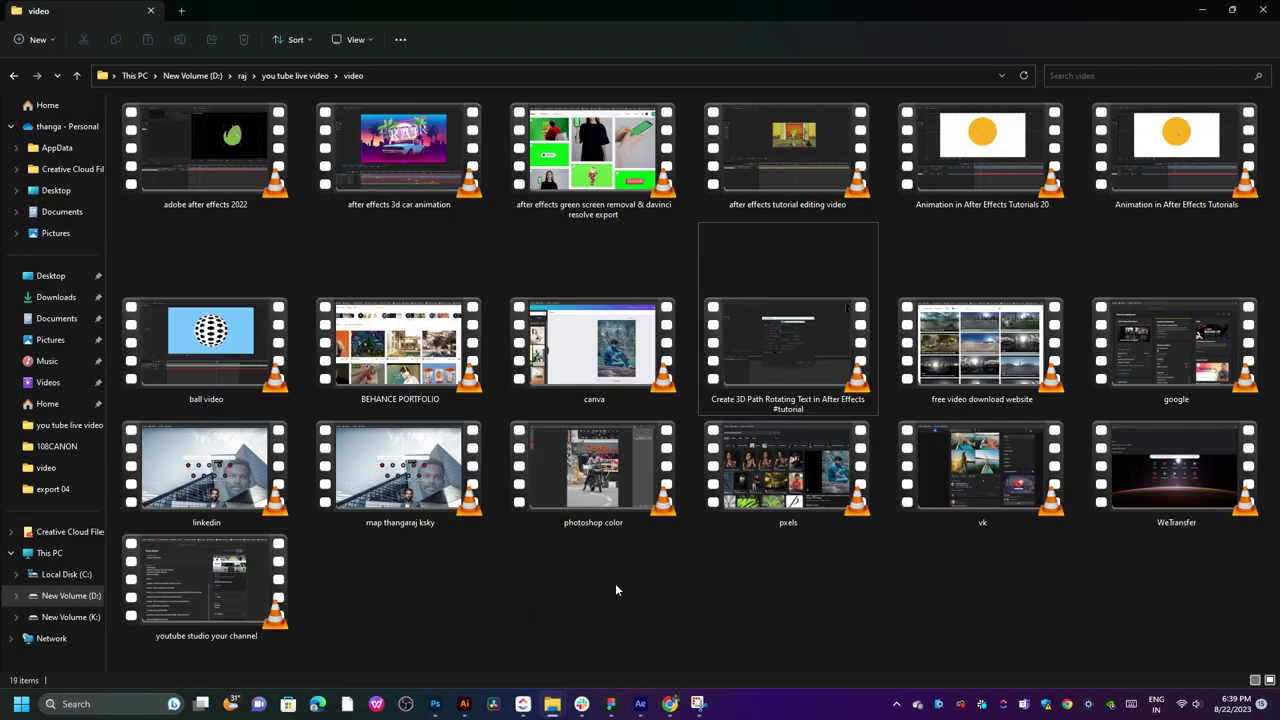
{"action": "key", "text": "BackSpace"}
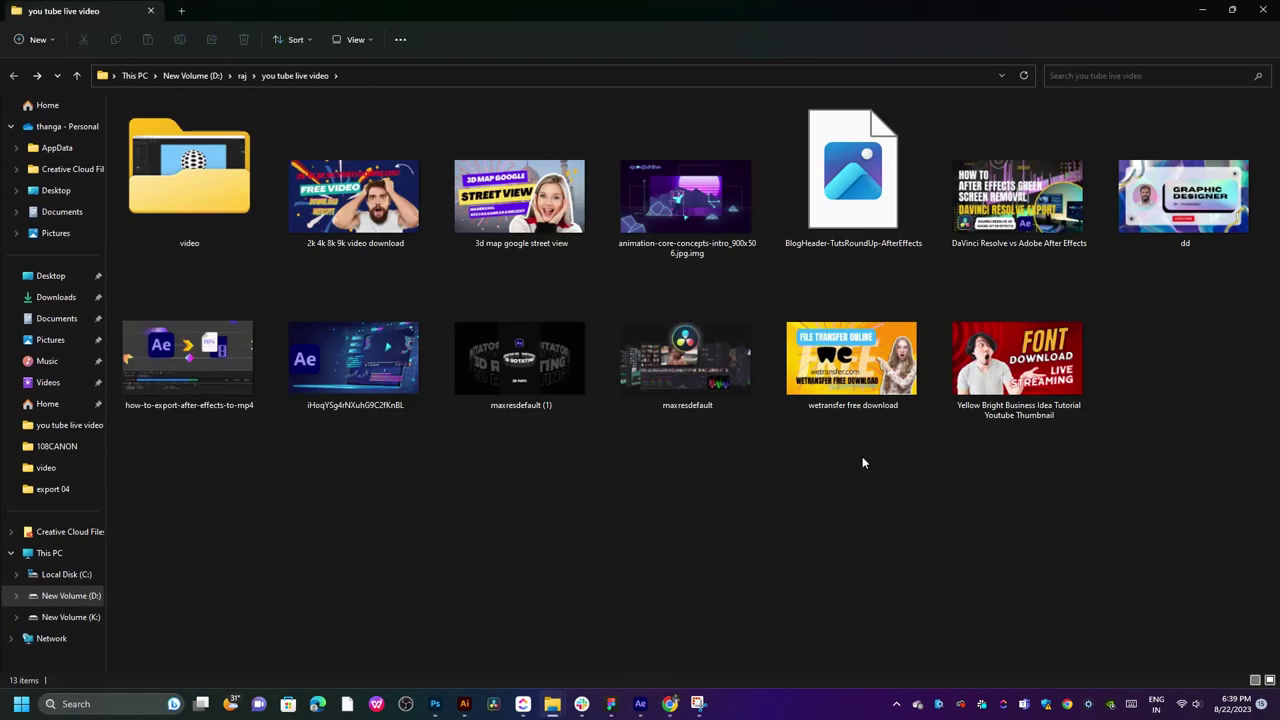
- Pick the animation-core-concepts-intro_900x506 image and bring it into After Effects
{"action": "left_click", "coordinate": [724, 367]}
{"action": "left_click", "coordinate": [573, 359]}
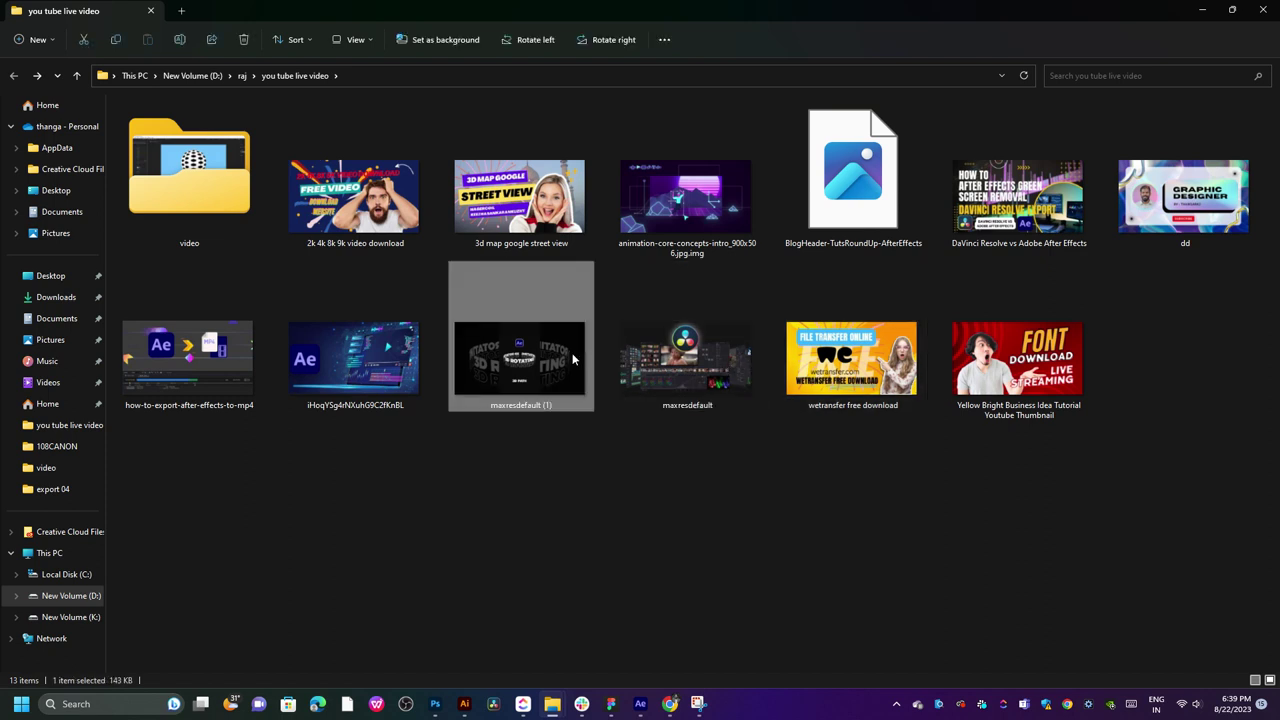
{"action": "left_click", "coordinate": [390, 358]}
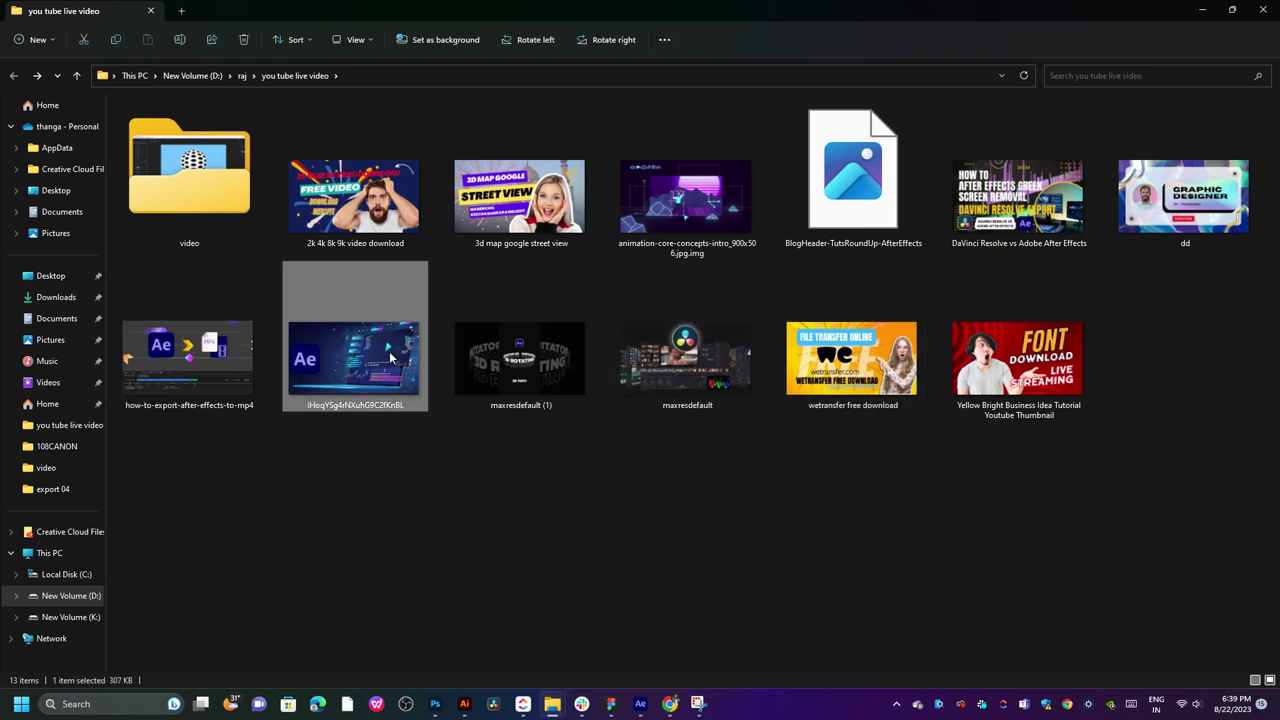
{"action": "left_click", "coordinate": [676, 197]}
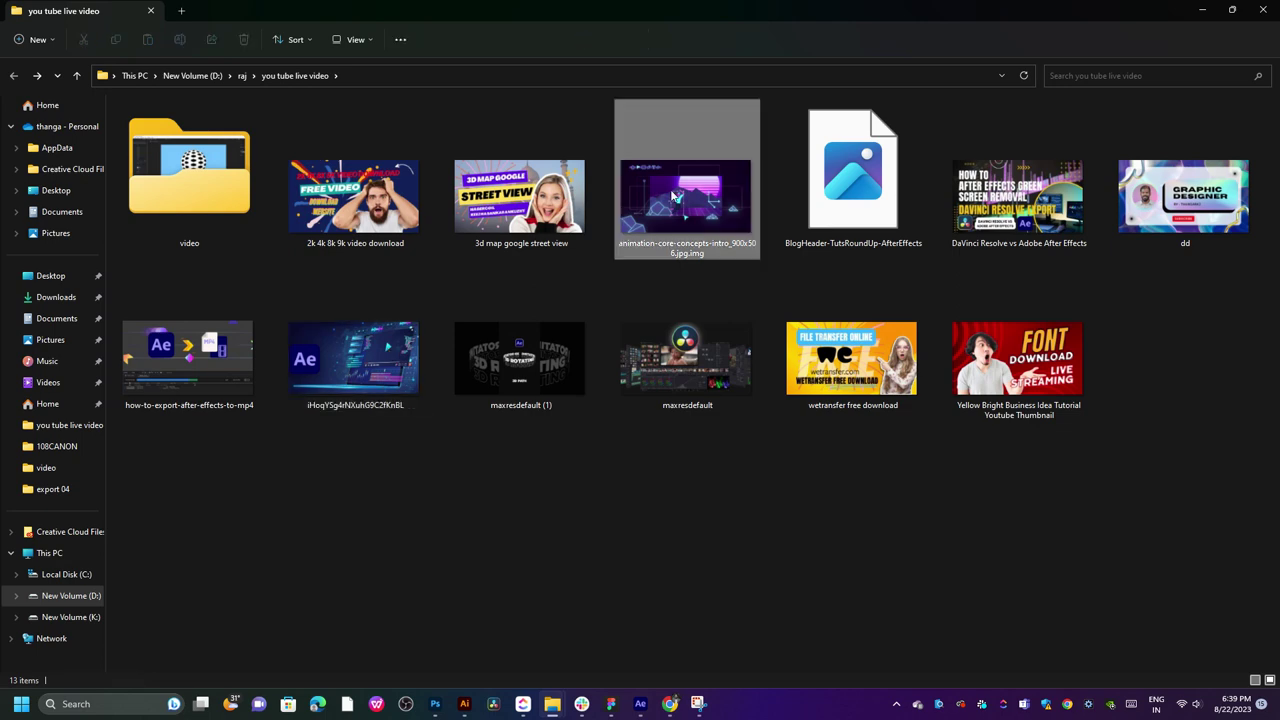
{"action": "key", "text": "alt+Tab"}
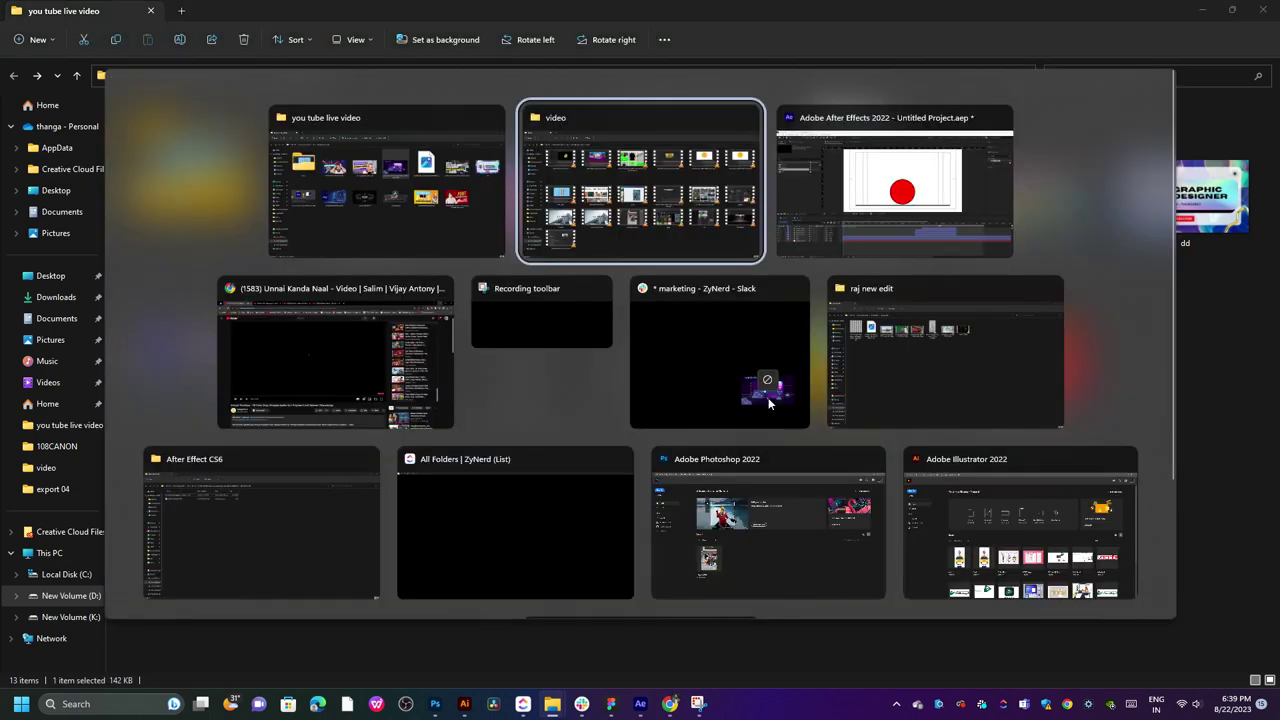
{"action": "key", "text": "alt+Tab"}
{"action": "left_click_drag", "start_coordinate": [768, 403], "coordinate": [80, 263]}
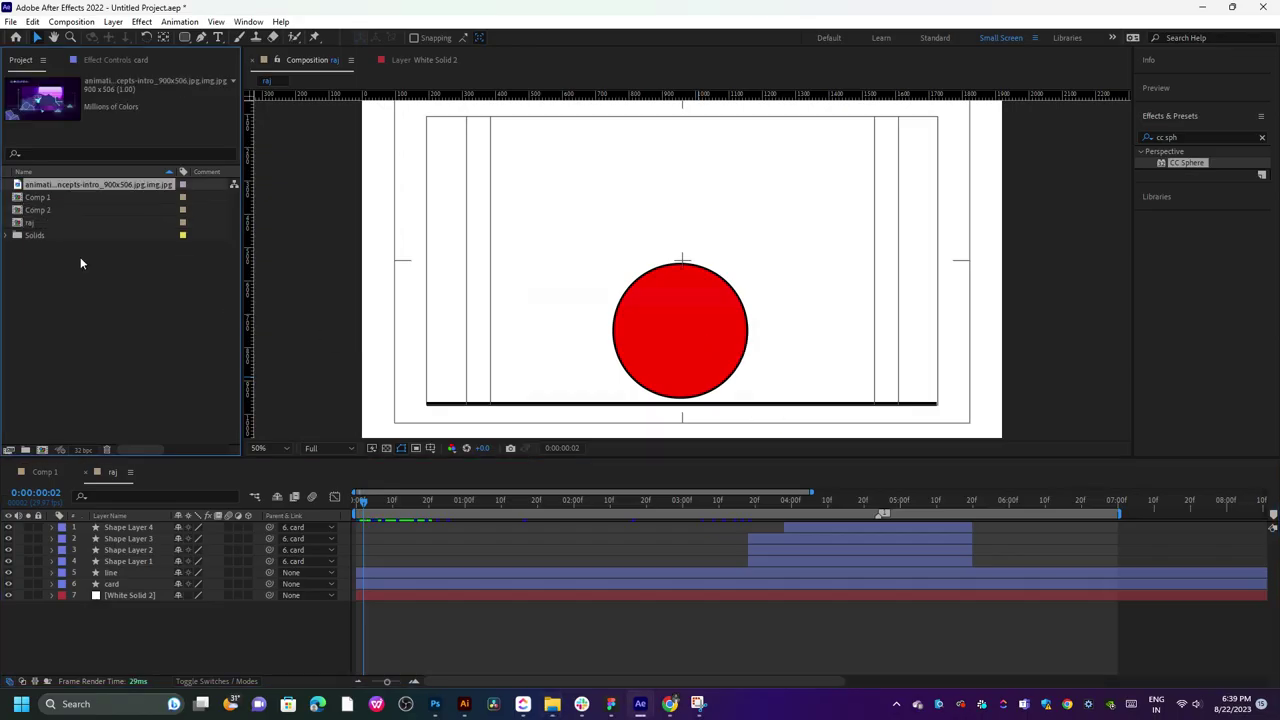
{"action": "left_click_drag", "start_coordinate": [51, 188], "coordinate": [95, 591]}
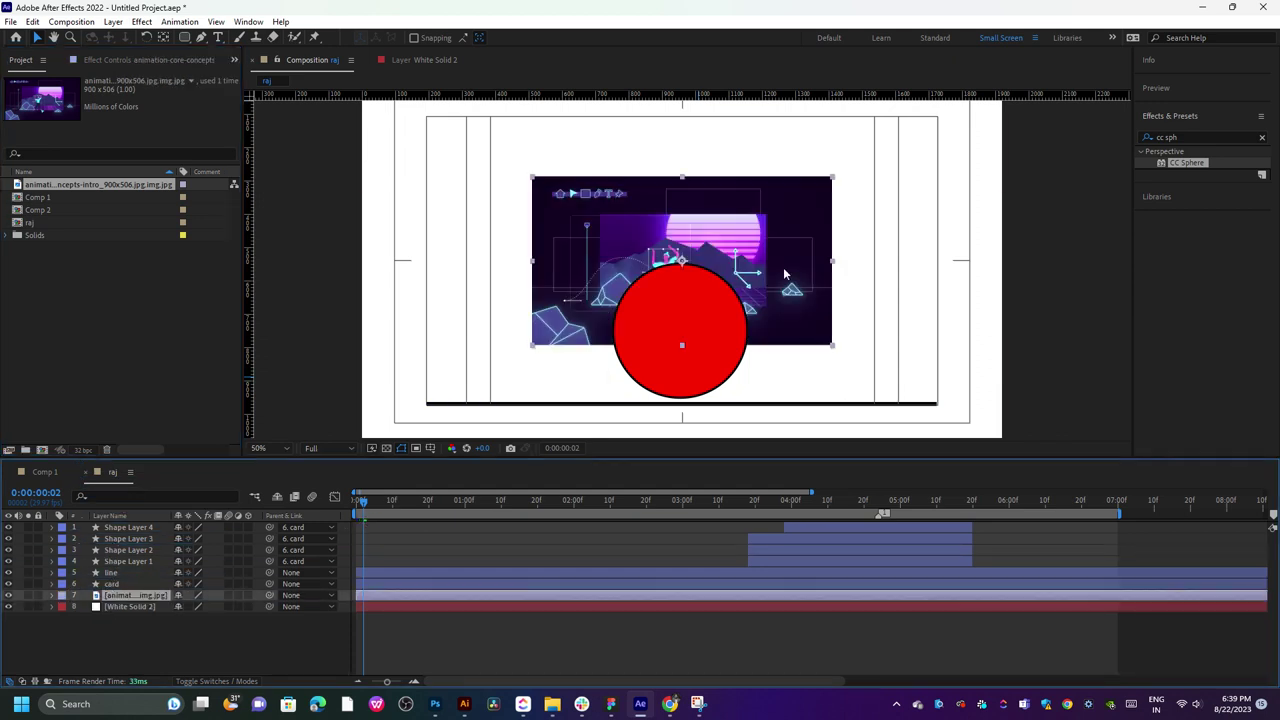
{"action": "left_click_drag", "start_coordinate": [801, 270], "coordinate": [797, 330]}
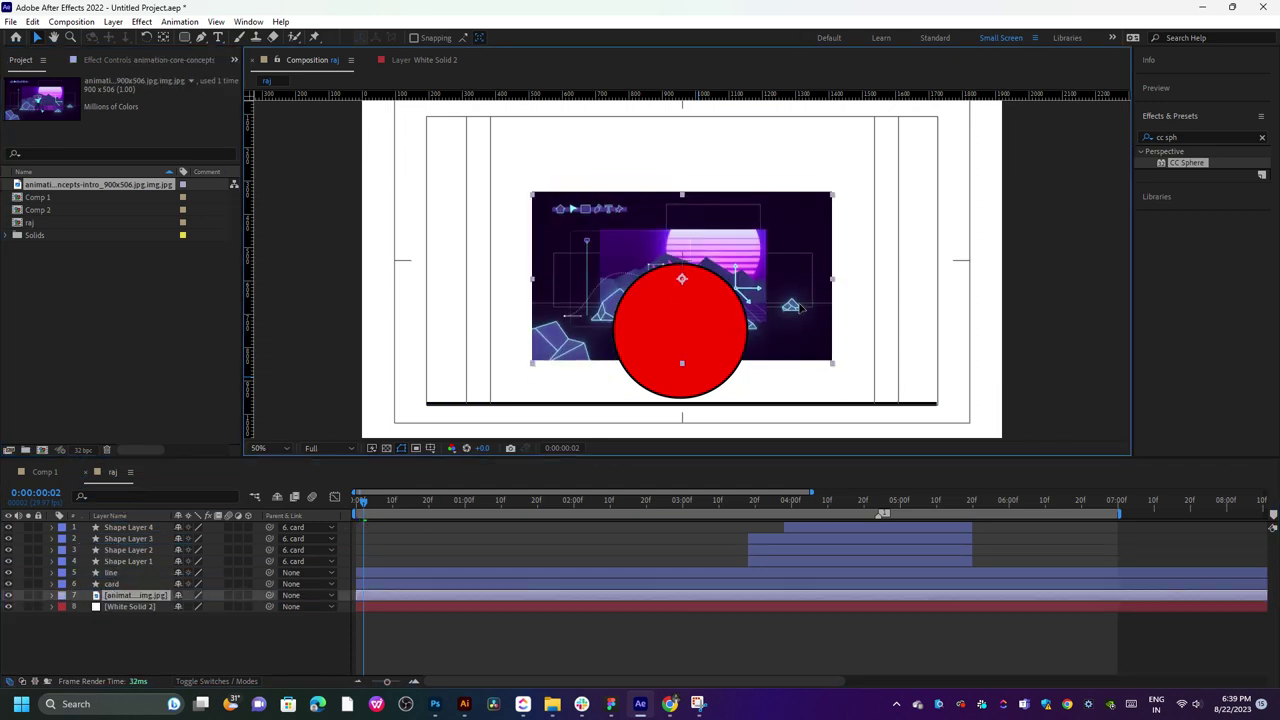
{"action": "left_click", "coordinate": [34, 681]}
{"action": "left_click", "coordinate": [250, 595]}
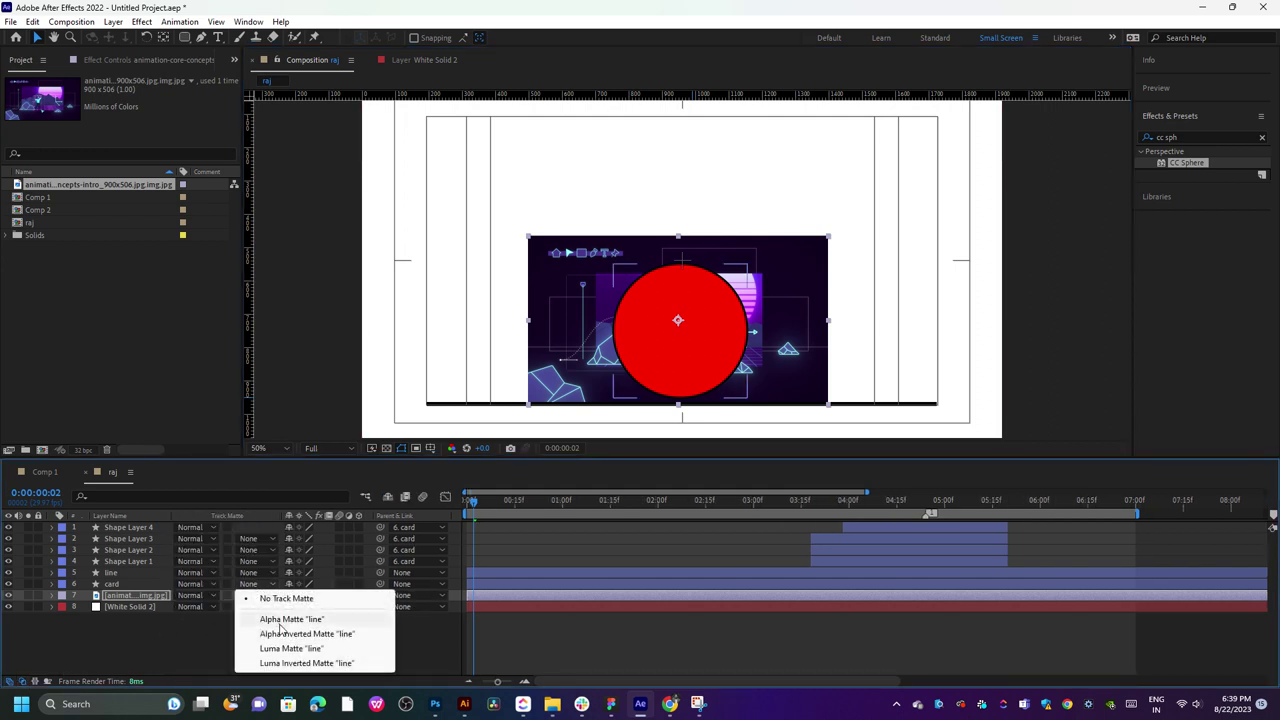
{"action": "left_click", "coordinate": [281, 619]}
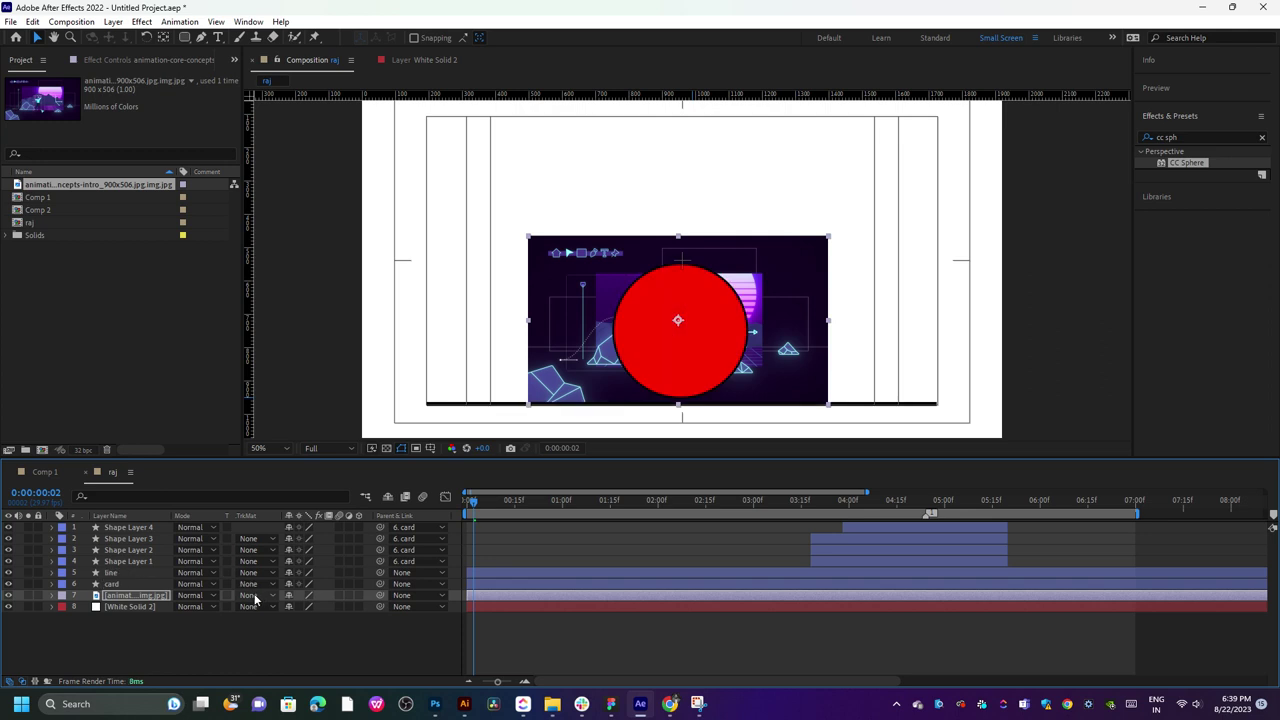
{"action": "left_click", "coordinate": [257, 597]}
{"action": "left_click", "coordinate": [279, 649]}
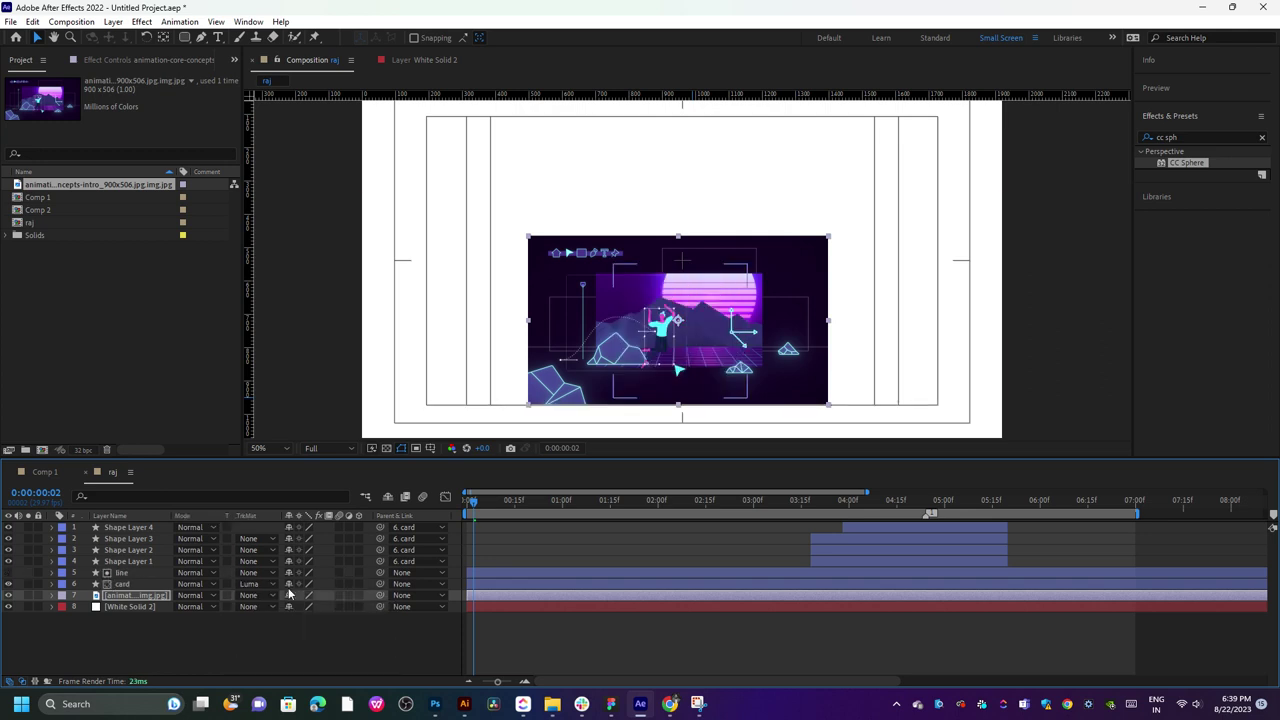
{"action": "left_click", "coordinate": [240, 595]}
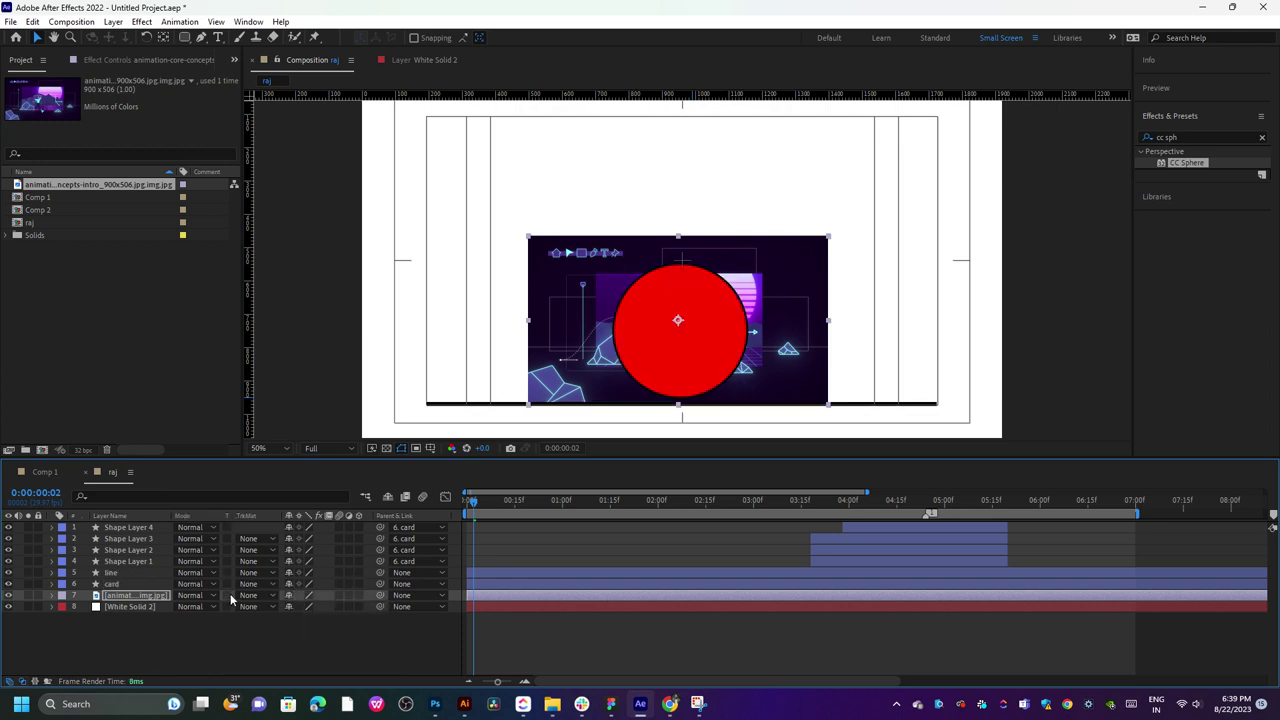
{"action": "left_click", "coordinate": [262, 628]}
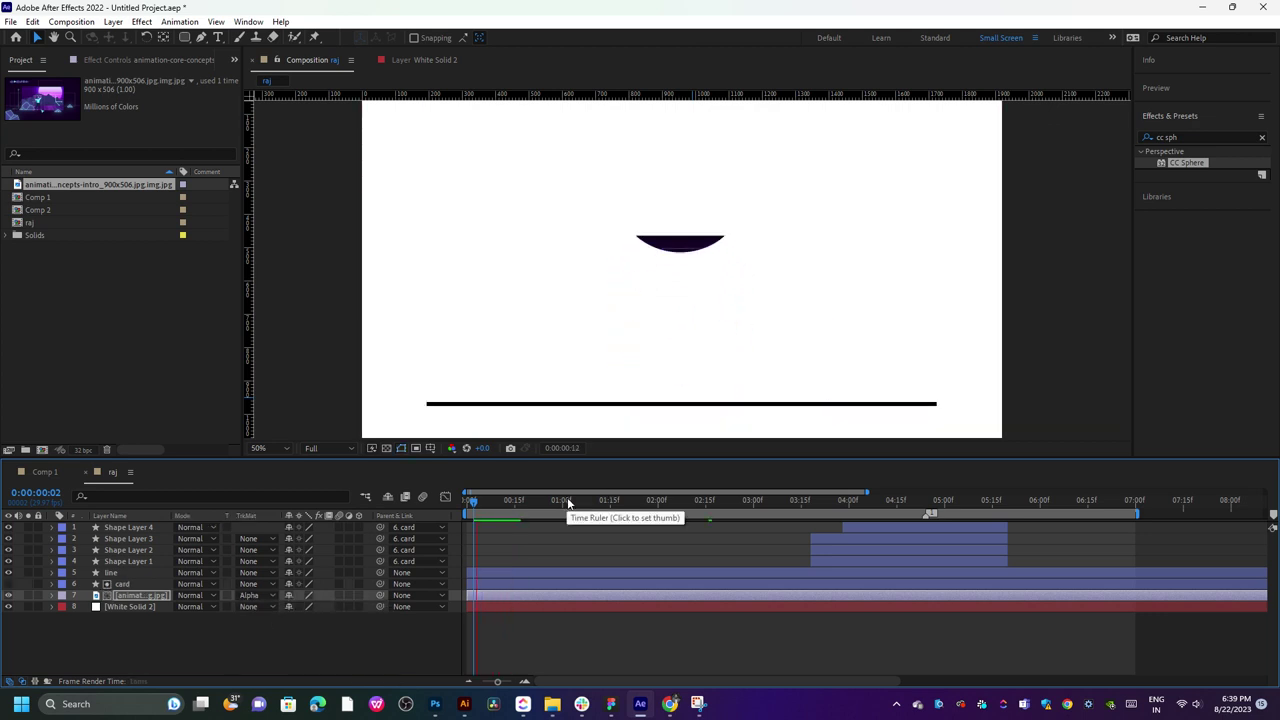
{"action": "mouse_move", "coordinate": [567, 502]}
{"action": "left_mouse_down"}
{"action": "mouse_move", "coordinate": [842, 527]}
{"action": "mouse_move", "coordinate": [467, 547]}
{"action": "left_mouse_up"}
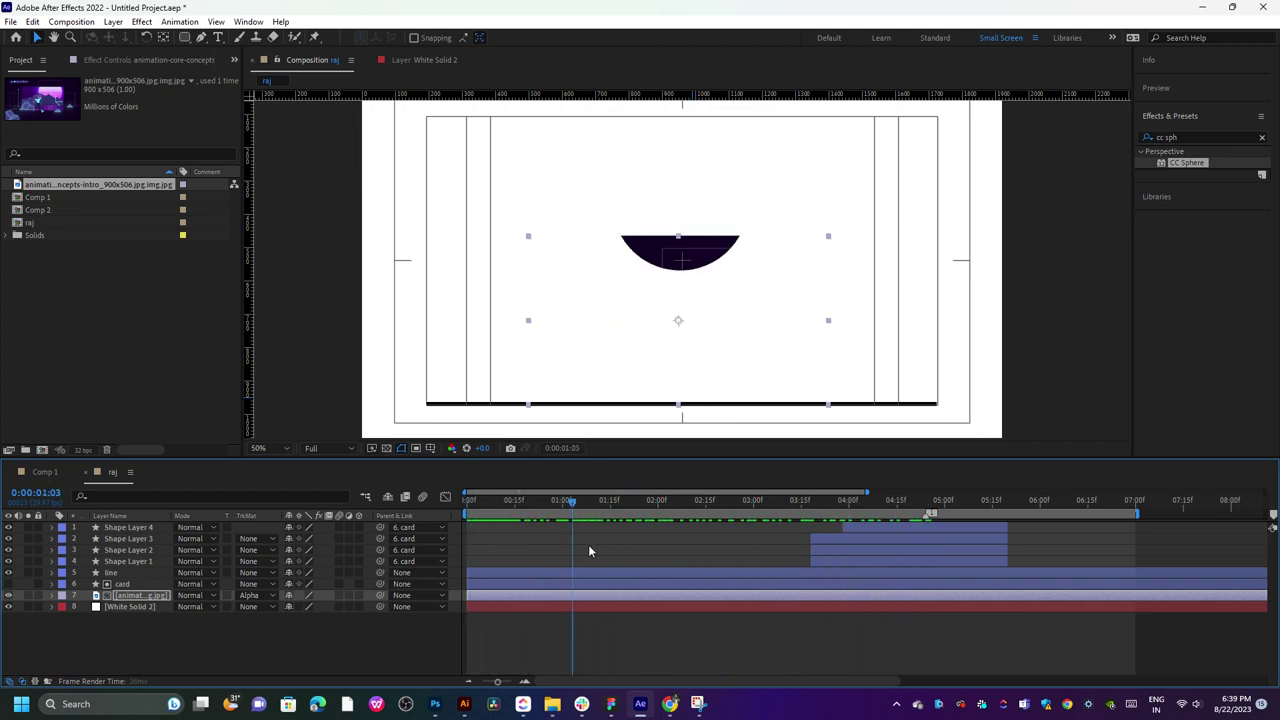
{"action": "left_click_drag", "start_coordinate": [467, 547], "coordinate": [750, 541]}
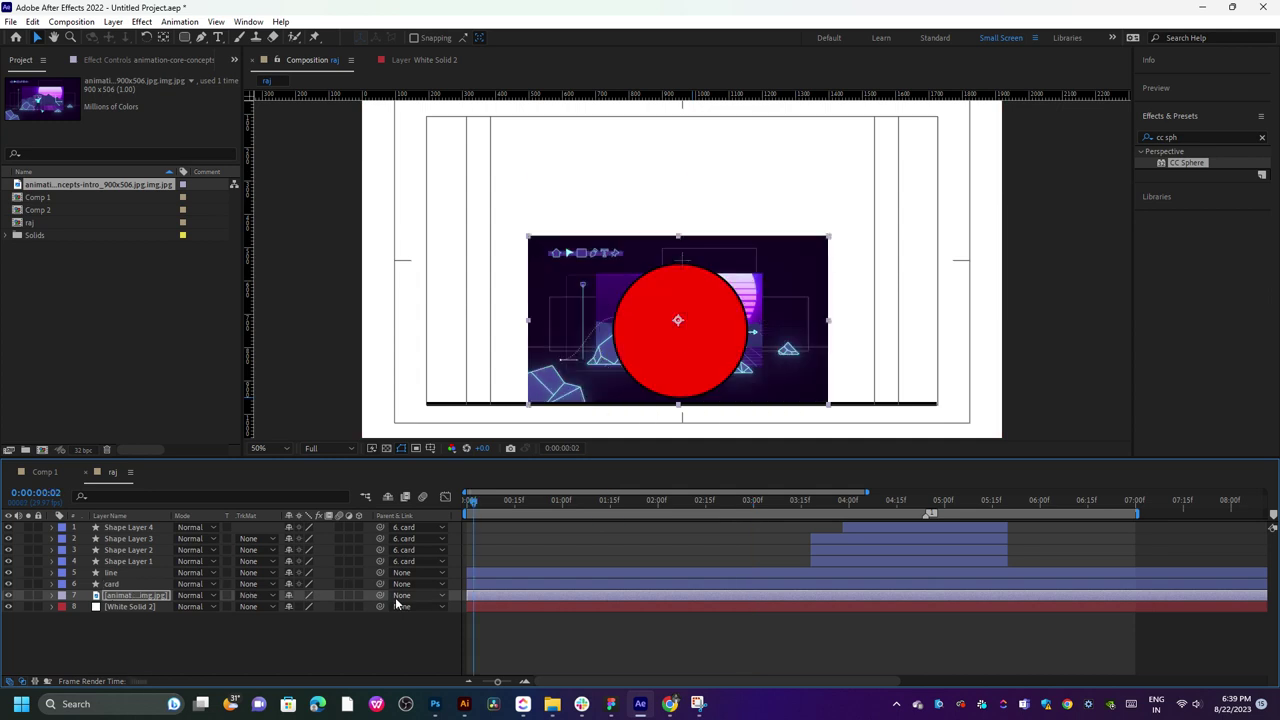
{"action": "key", "text": "Delete"}
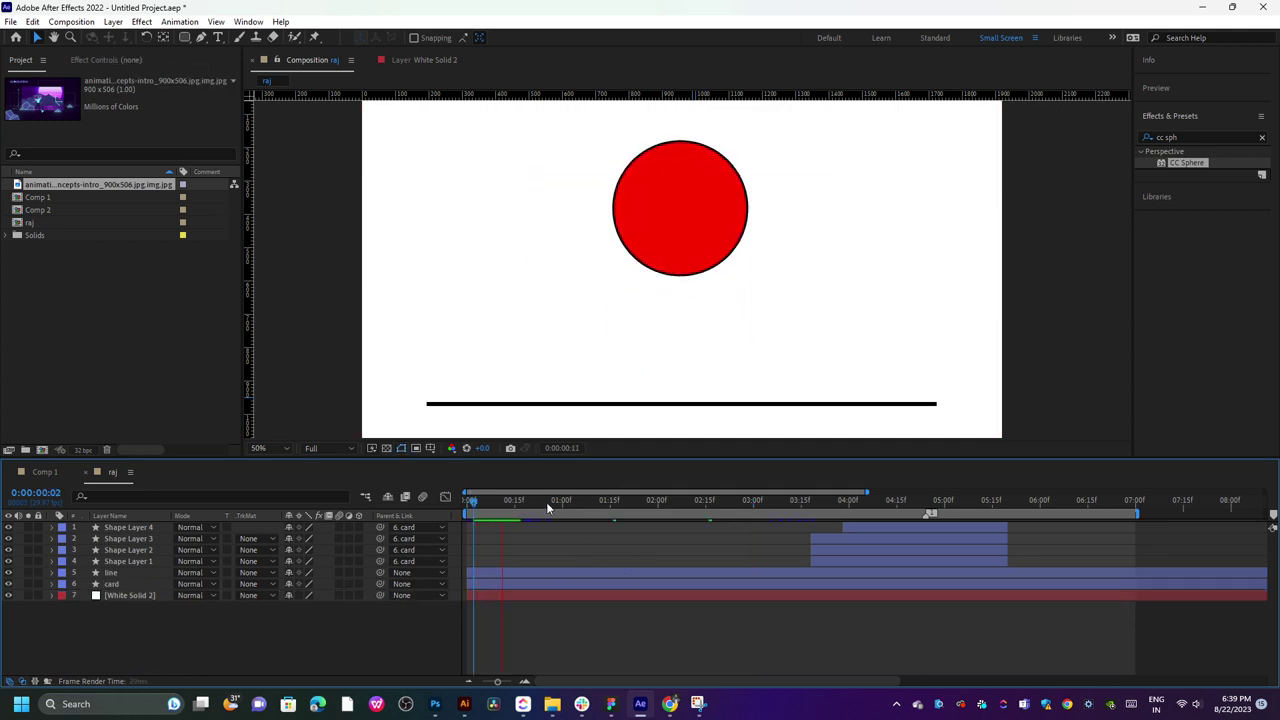
{"action": "left_click_drag", "start_coordinate": [546, 502], "coordinate": [841, 527]}
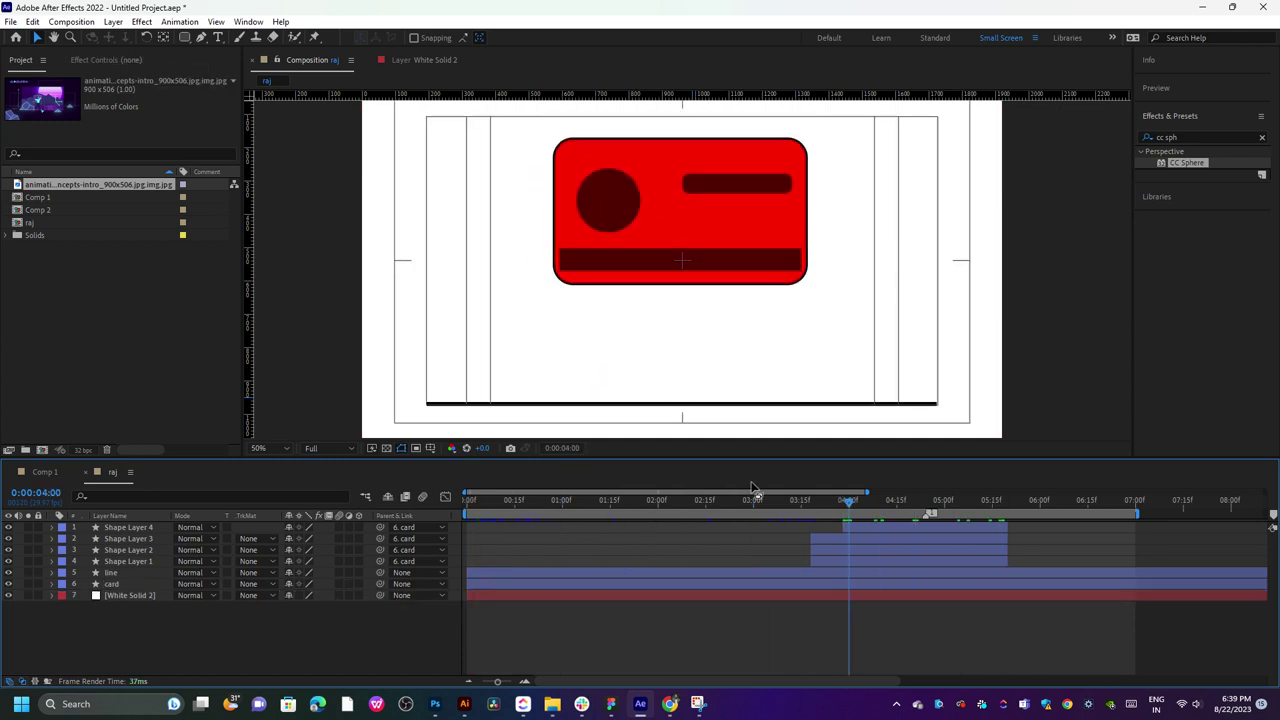
- Add the raj composition to the Render Queue from the File menu
{"action": "left_click", "coordinate": [10, 21]}
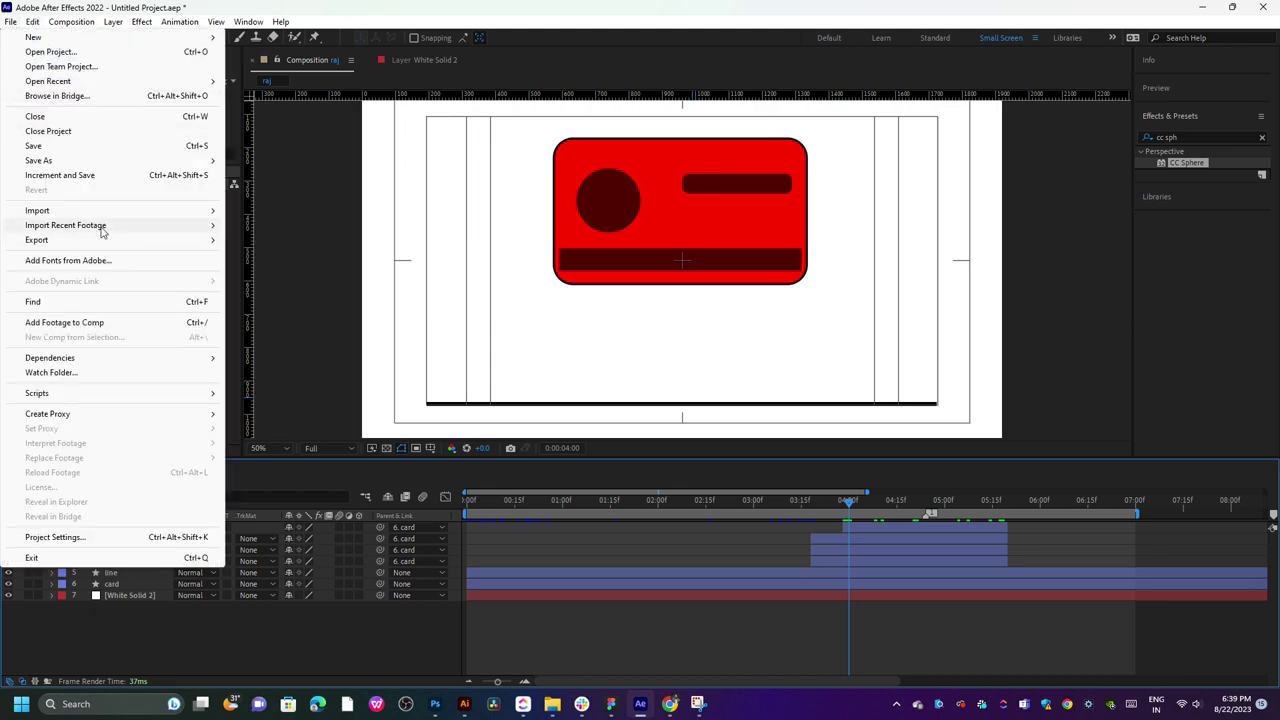
{"action": "mouse_move", "coordinate": [102, 246]}
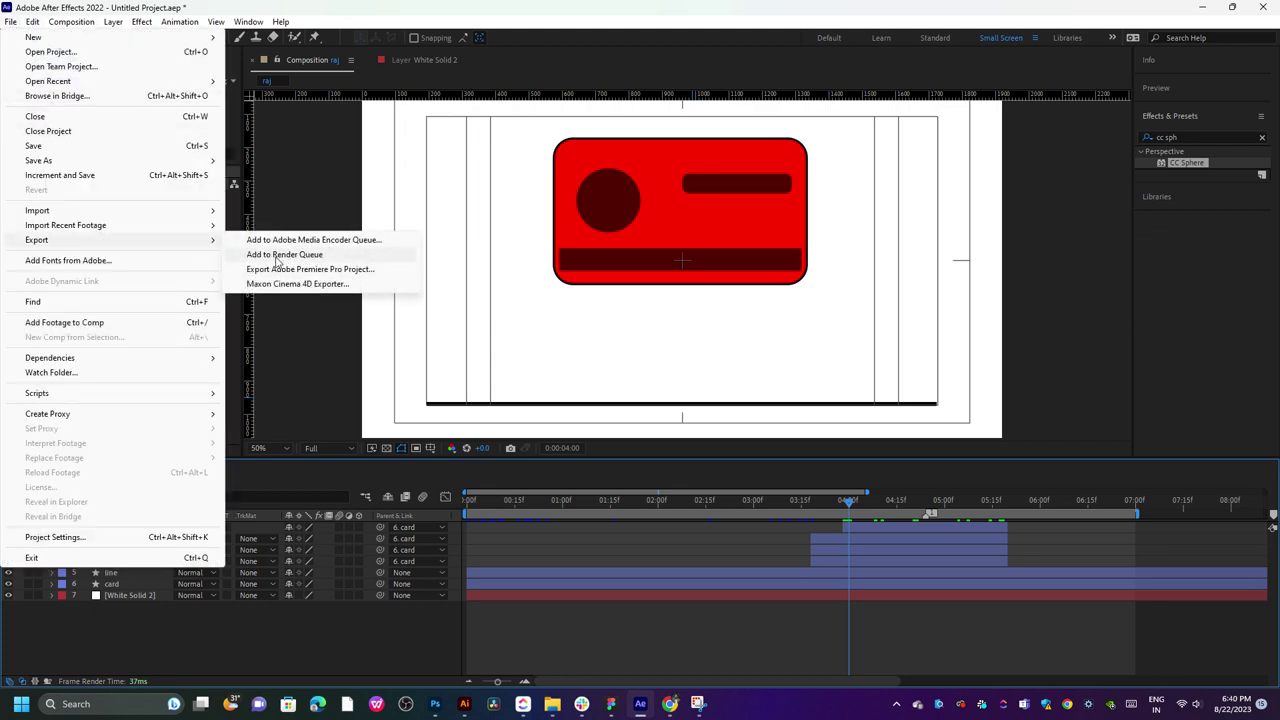
{"action": "left_click", "coordinate": [279, 256]}
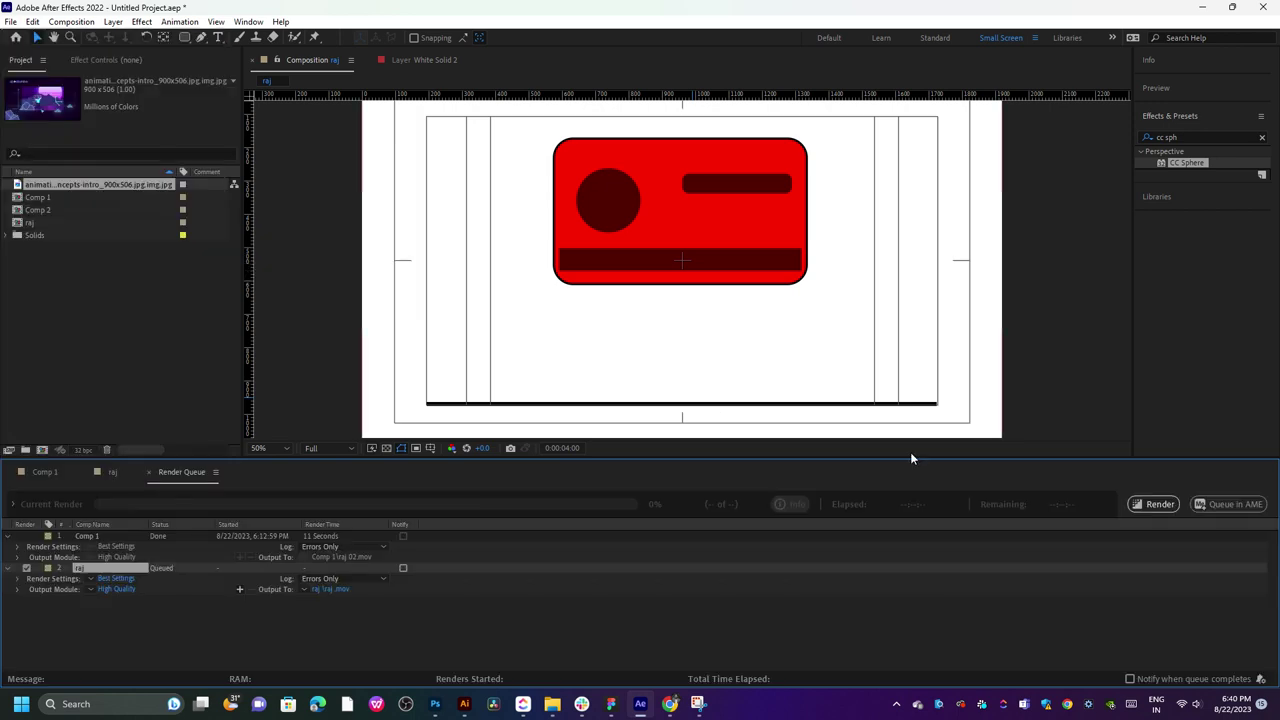
- Name the raj render's output file 'raj 04.mov'
{"action": "left_click", "coordinate": [333, 592]}
{"action": "left_click", "coordinate": [140, 471]}
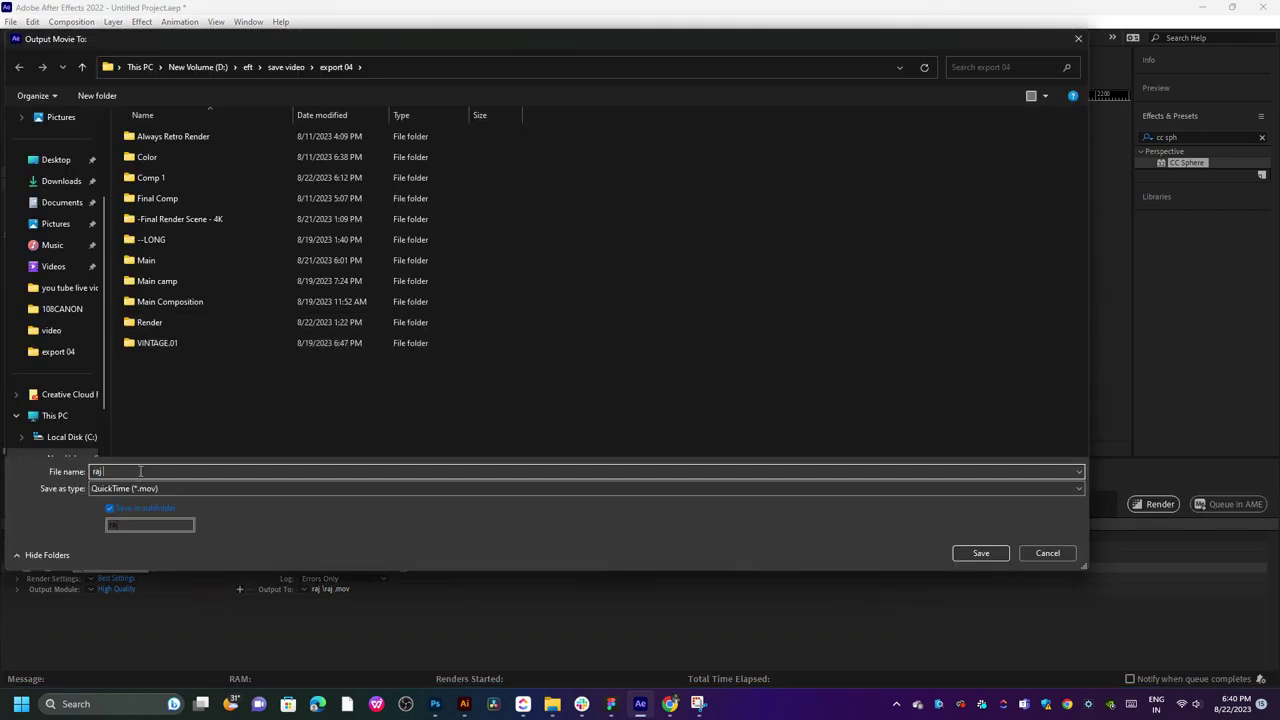
{"action": "type", "text": "04"}
{"action": "key", "text": "Return"}
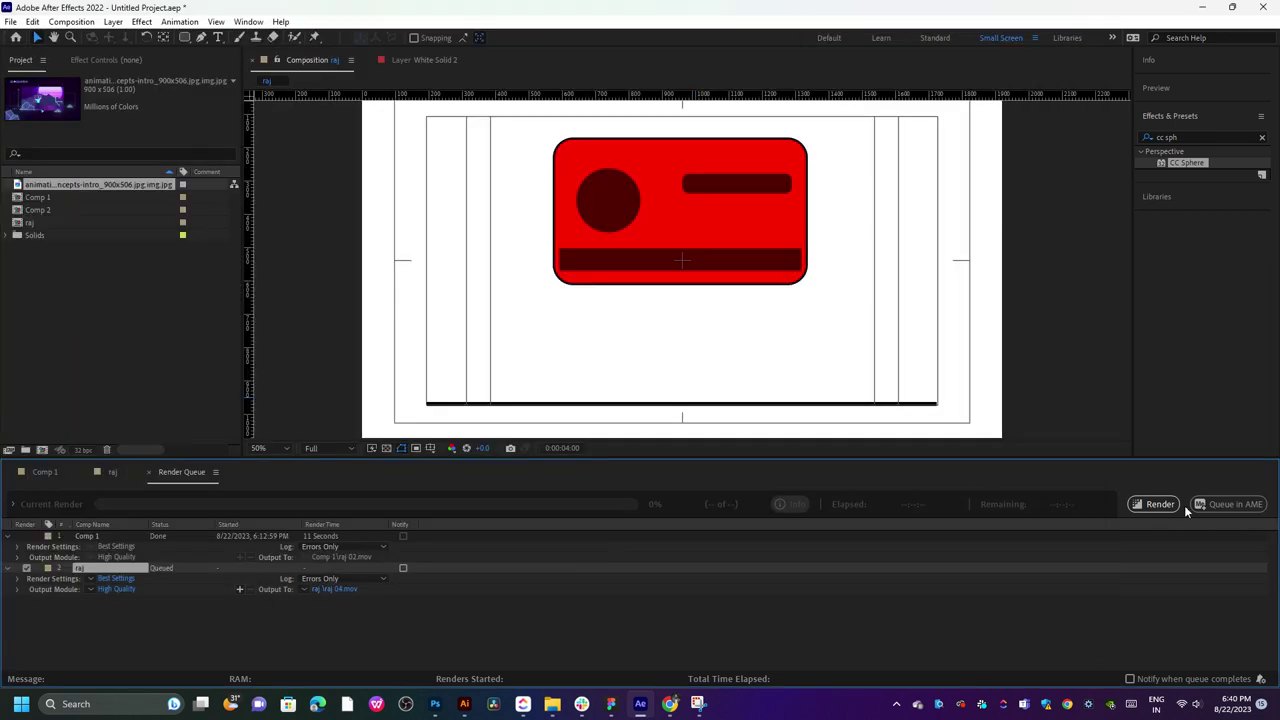
{"action": "left_click", "coordinate": [1160, 504]}
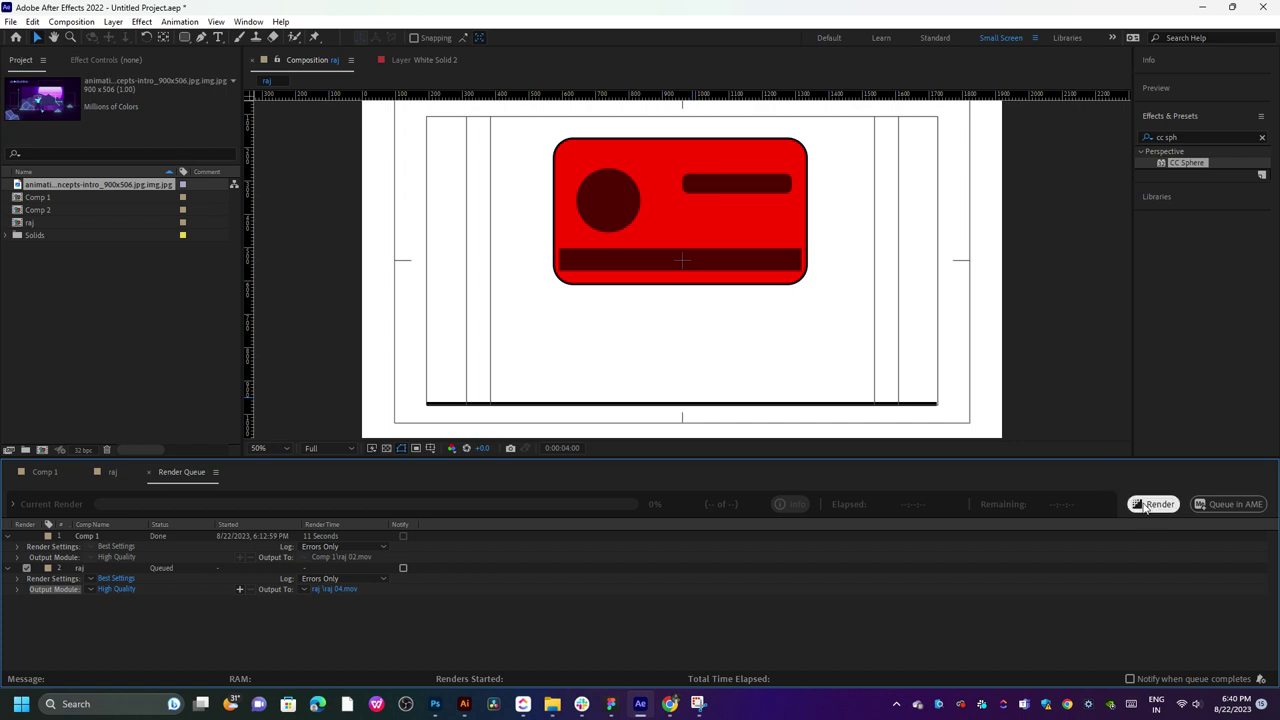
{"action": "left_click", "coordinate": [321, 590]}
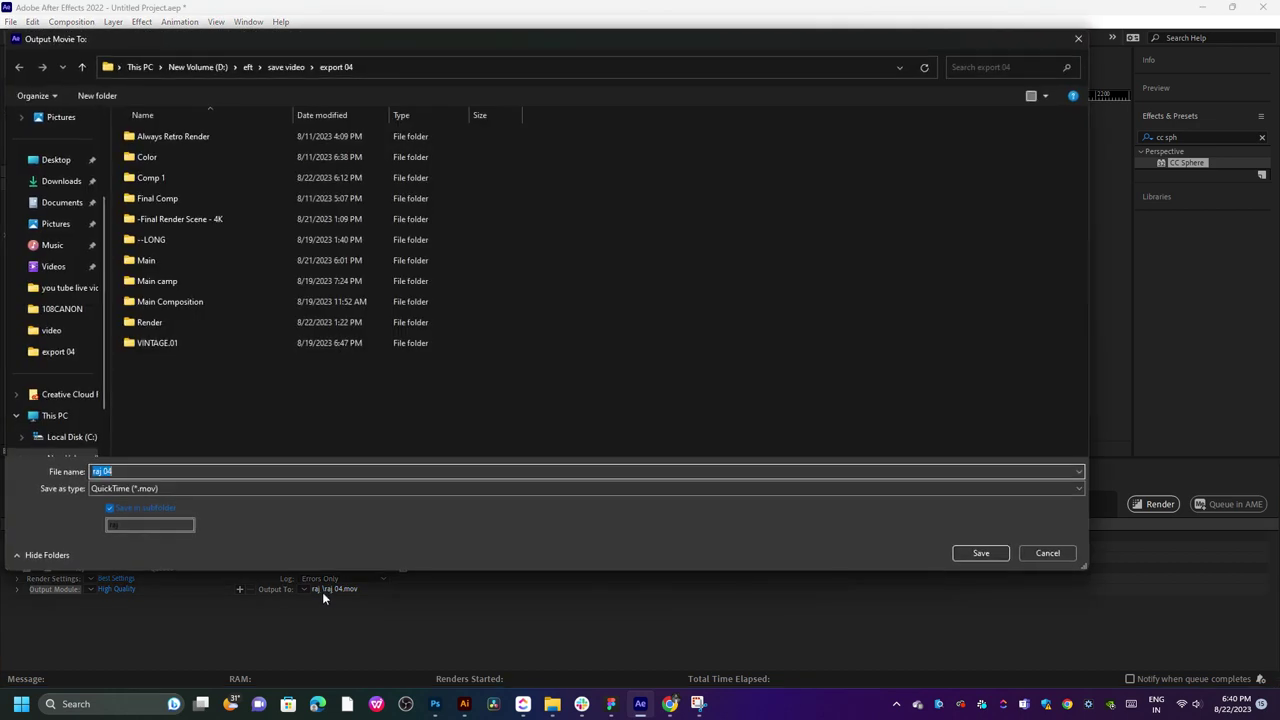
{"action": "left_click", "coordinate": [981, 553]}
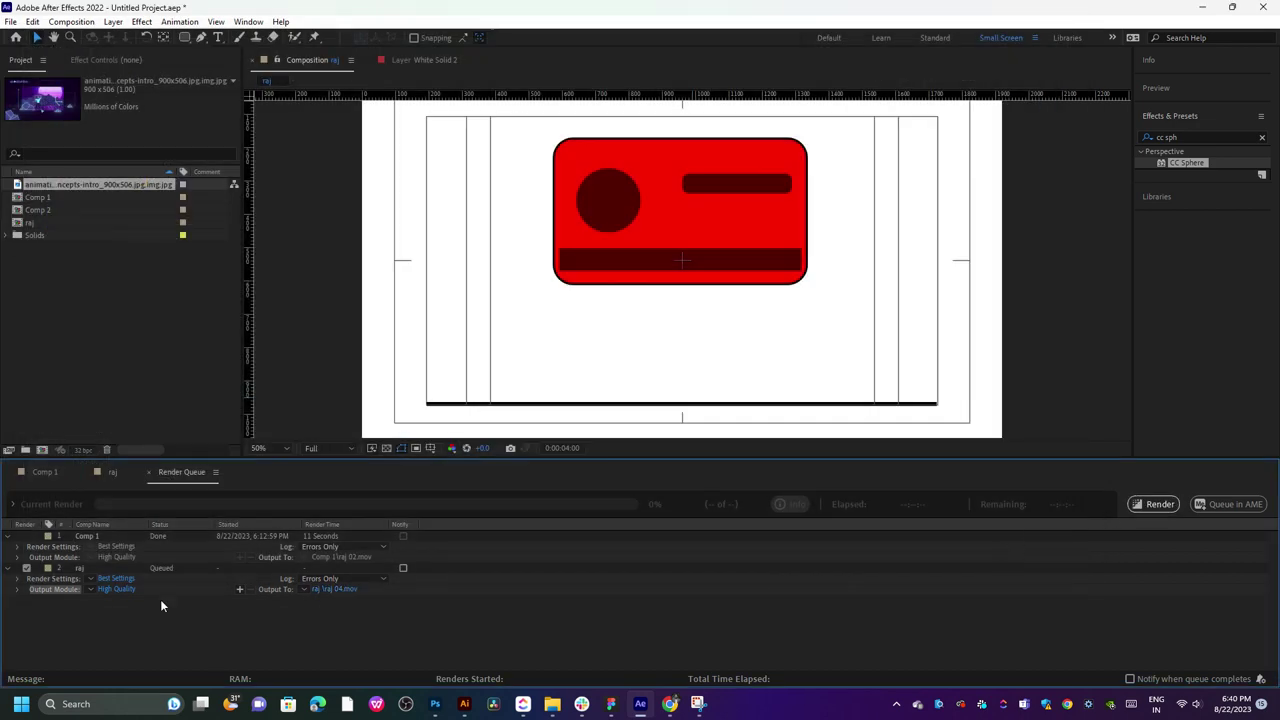
- Inspect the raj item's High Quality output module settings unchanged, then return to the raj timeline
{"action": "left_click", "coordinate": [110, 568]}
{"action": "left_click", "coordinate": [1176, 504]}
{"action": "left_click", "coordinate": [17, 589]}
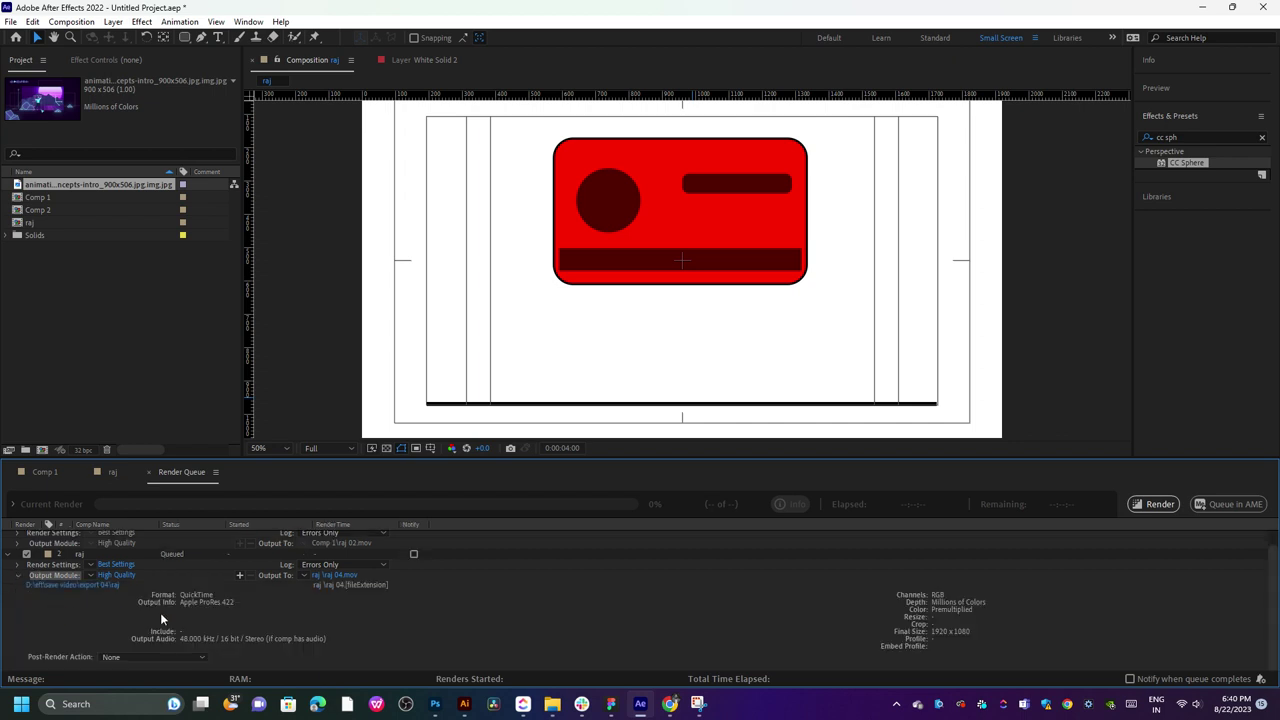
{"action": "left_click", "coordinate": [117, 576]}
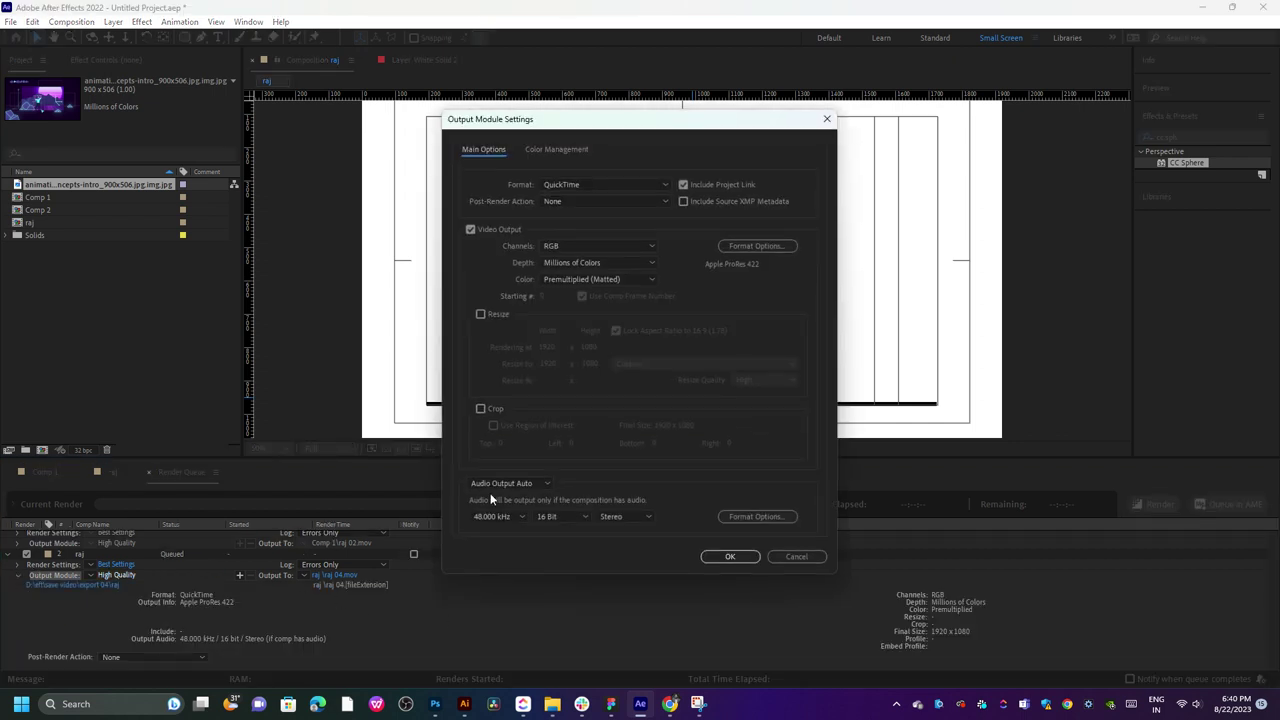
{"action": "left_click", "coordinate": [789, 557]}
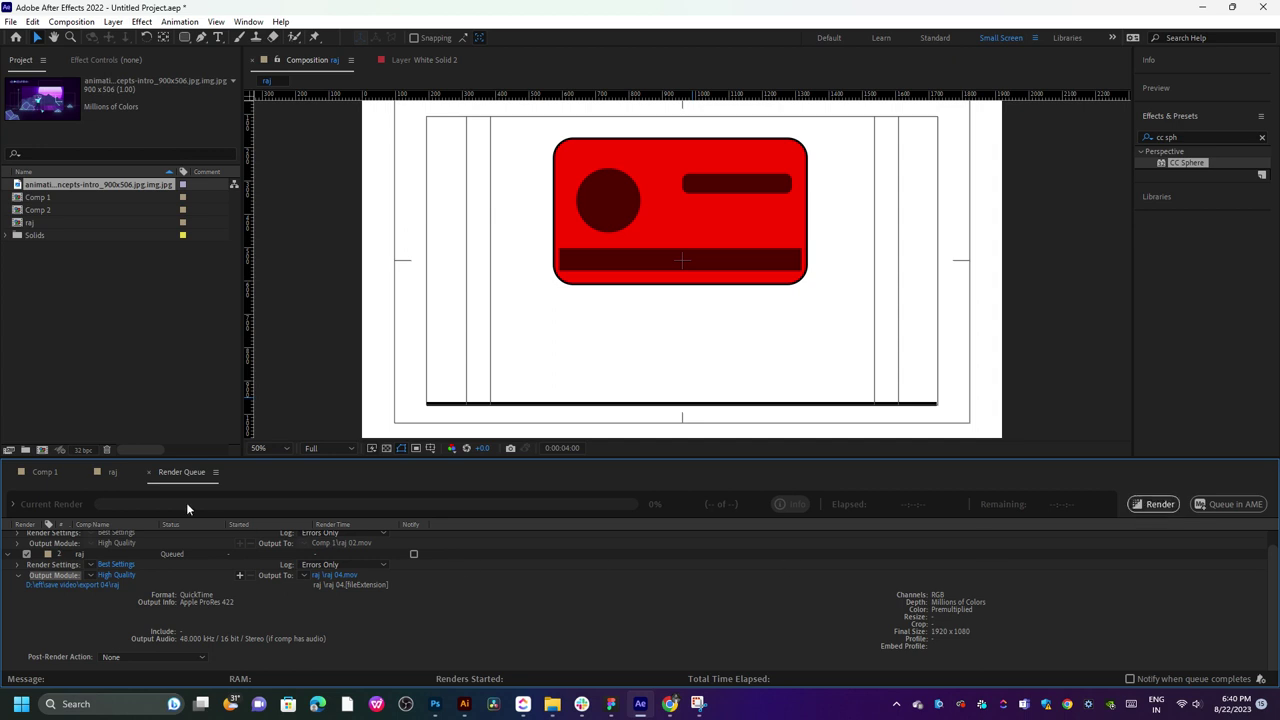
{"action": "left_click", "coordinate": [111, 473]}
- Scrub through Comp 1's circle animation, then scrub raj's card animation to about 5 seconds
{"action": "left_click", "coordinate": [44, 472]}
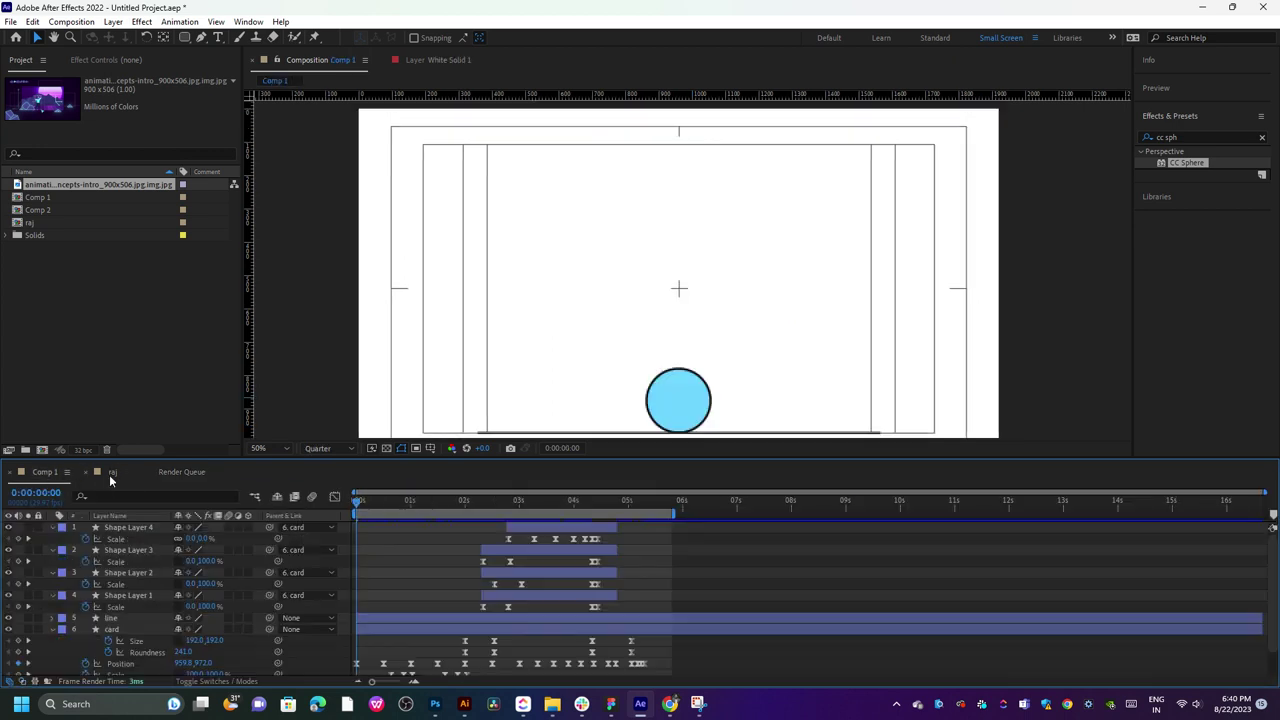
{"action": "left_click", "coordinate": [112, 472]}
{"action": "left_click", "coordinate": [44, 472]}
{"action": "mouse_move", "coordinate": [566, 500]}
{"action": "left_mouse_down"}
{"action": "mouse_move", "coordinate": [372, 524]}
{"action": "mouse_move", "coordinate": [622, 515]}
{"action": "mouse_move", "coordinate": [401, 545]}
{"action": "left_mouse_up"}
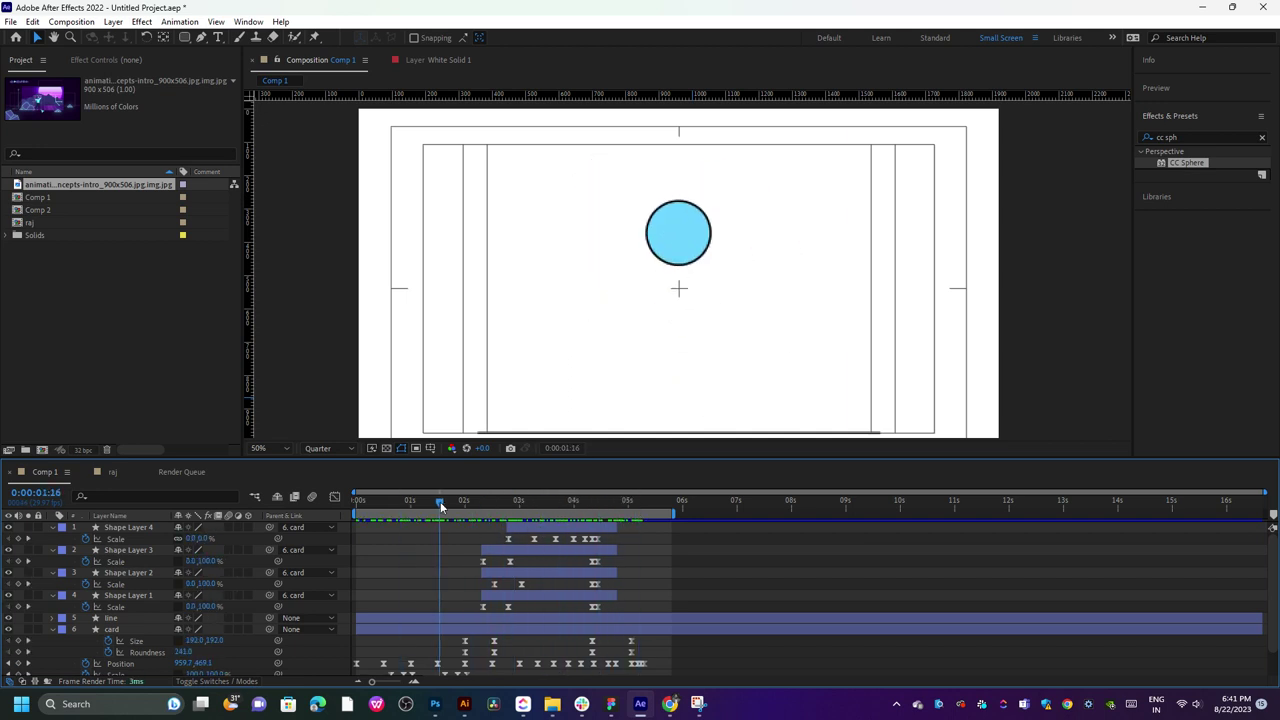
{"action": "left_click_drag", "start_coordinate": [401, 545], "coordinate": [390, 545]}
{"action": "left_click", "coordinate": [120, 472]}
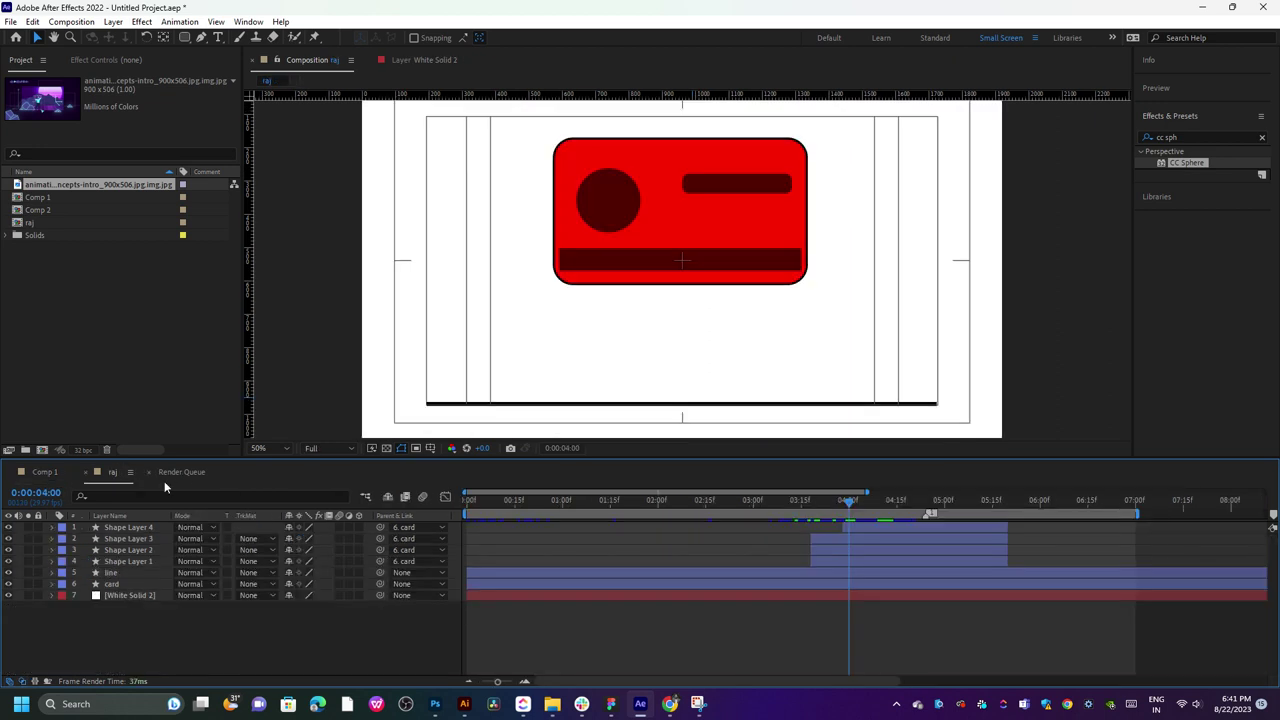
{"action": "left_click_drag", "start_coordinate": [550, 504], "coordinate": [956, 513]}
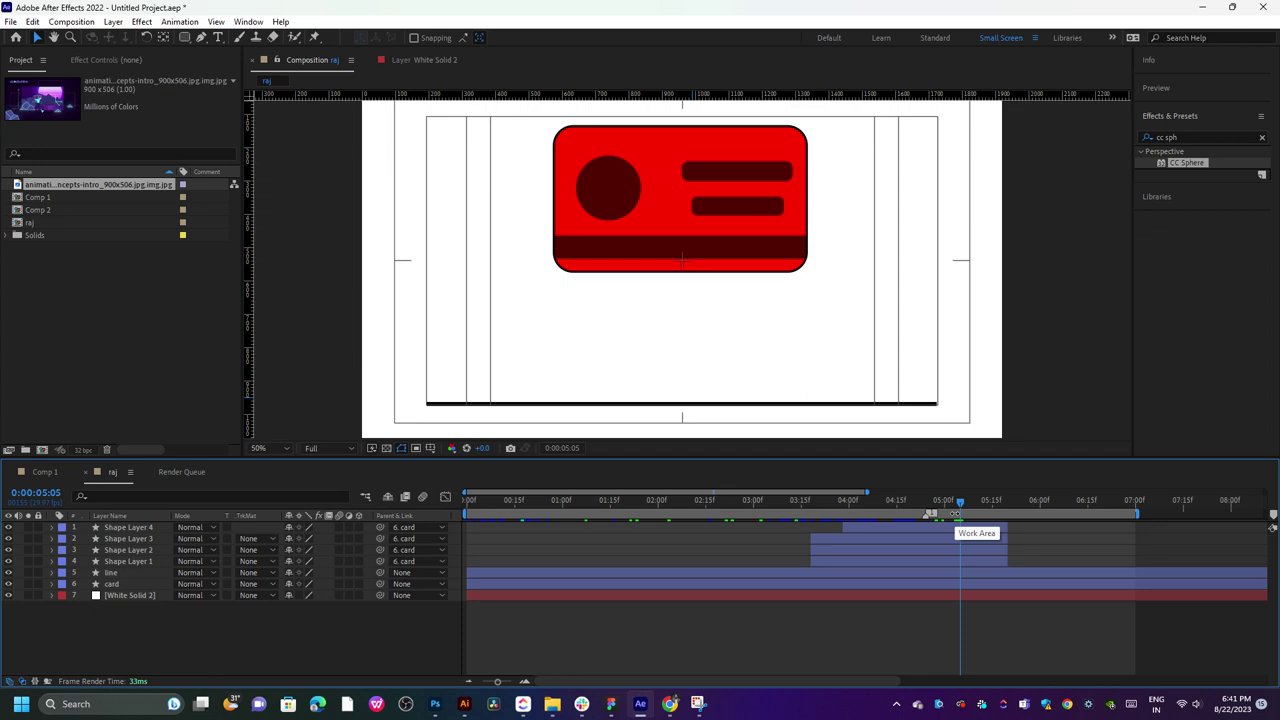
- Glance at the composition settings, then queue raj with Ctrl+M and select the new item
{"action": "key", "text": "ctrl+k"}
{"action": "left_click", "coordinate": [796, 505]}
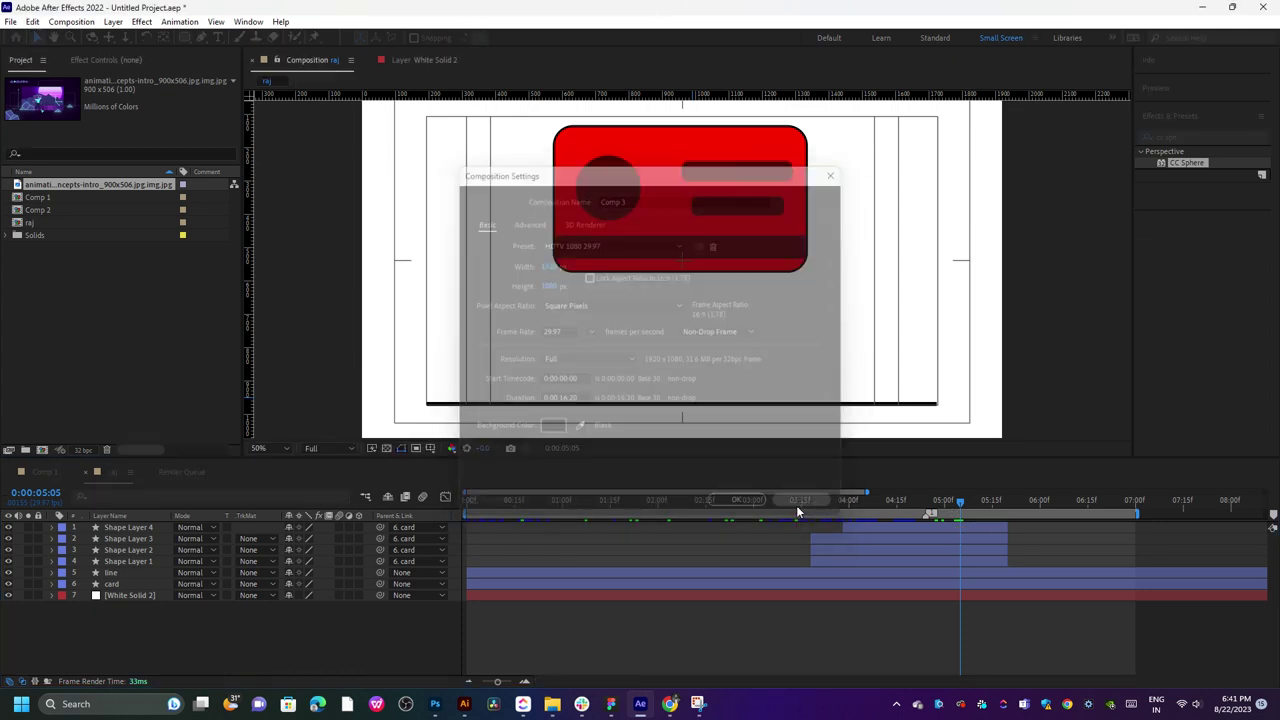
{"action": "key", "text": "ctrl+m"}
{"action": "scroll", "coordinate": [448, 592], "scroll_direction": "down", "scroll_amount": 1}
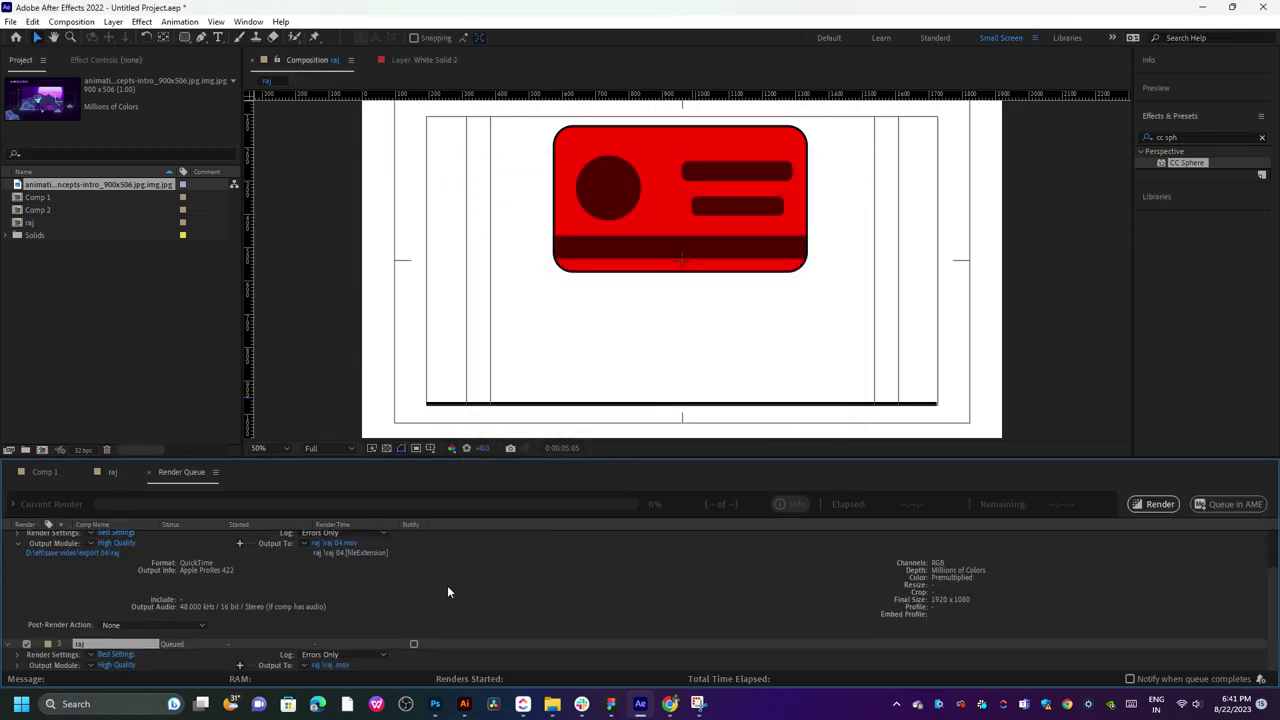
{"action": "left_click", "coordinate": [1157, 493]}
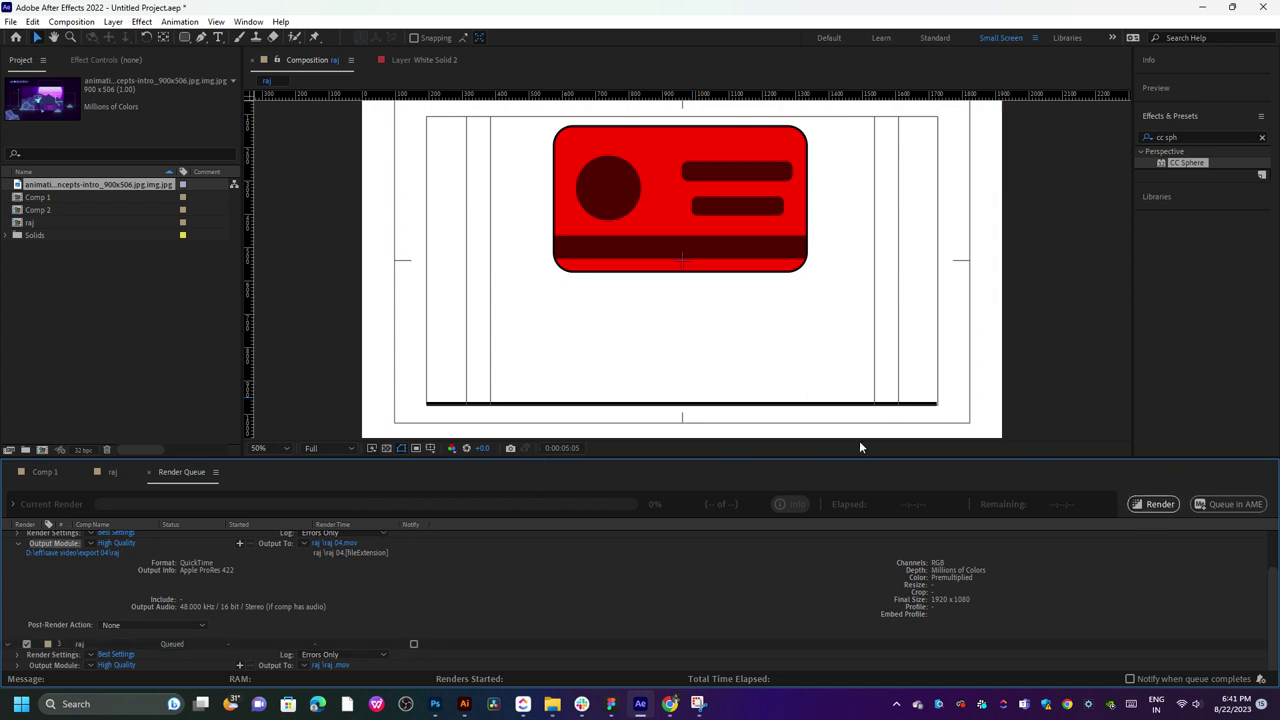
{"action": "left_click", "coordinate": [88, 645]}
{"action": "left_click", "coordinate": [1160, 504]}
- Delete every existing Render Queue item and queue the raj composition again
{"action": "scroll", "coordinate": [84, 546], "scroll_direction": "up", "scroll_amount": 2}
{"action": "left_click", "coordinate": [88, 537], "text": "shift"}
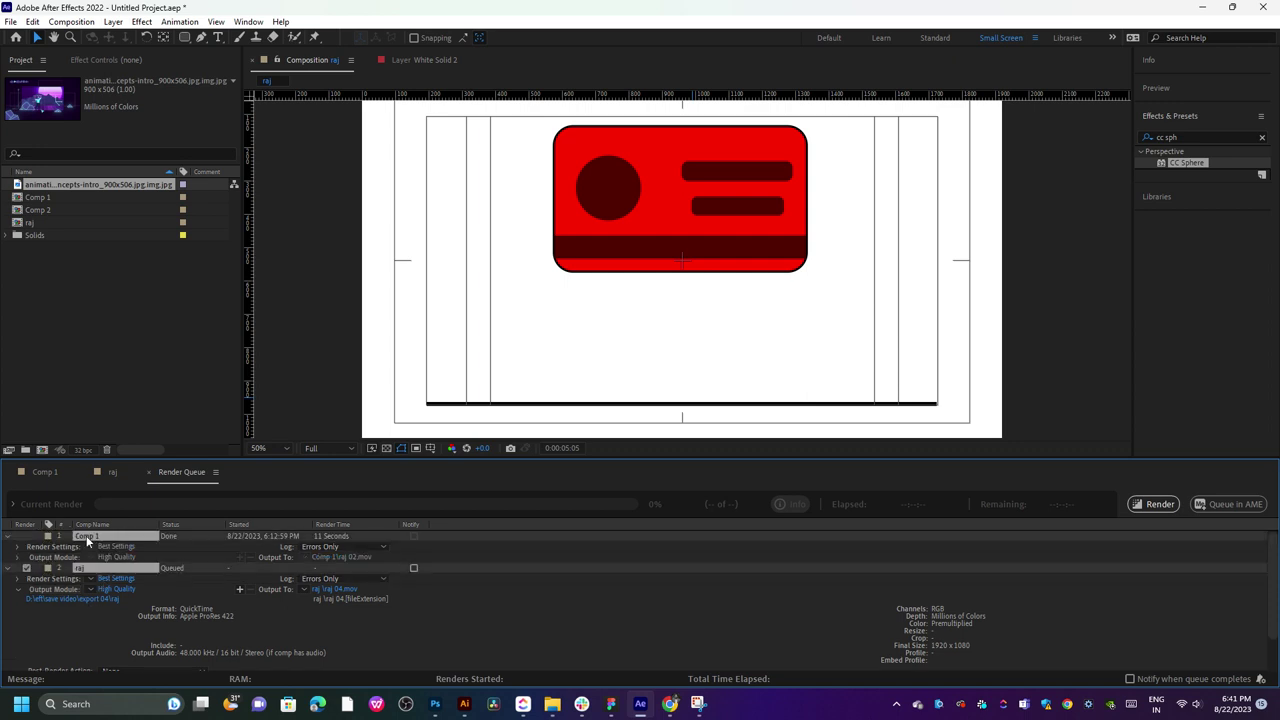
{"action": "key", "text": "Delete"}
{"action": "key", "text": "ctrl+a"}
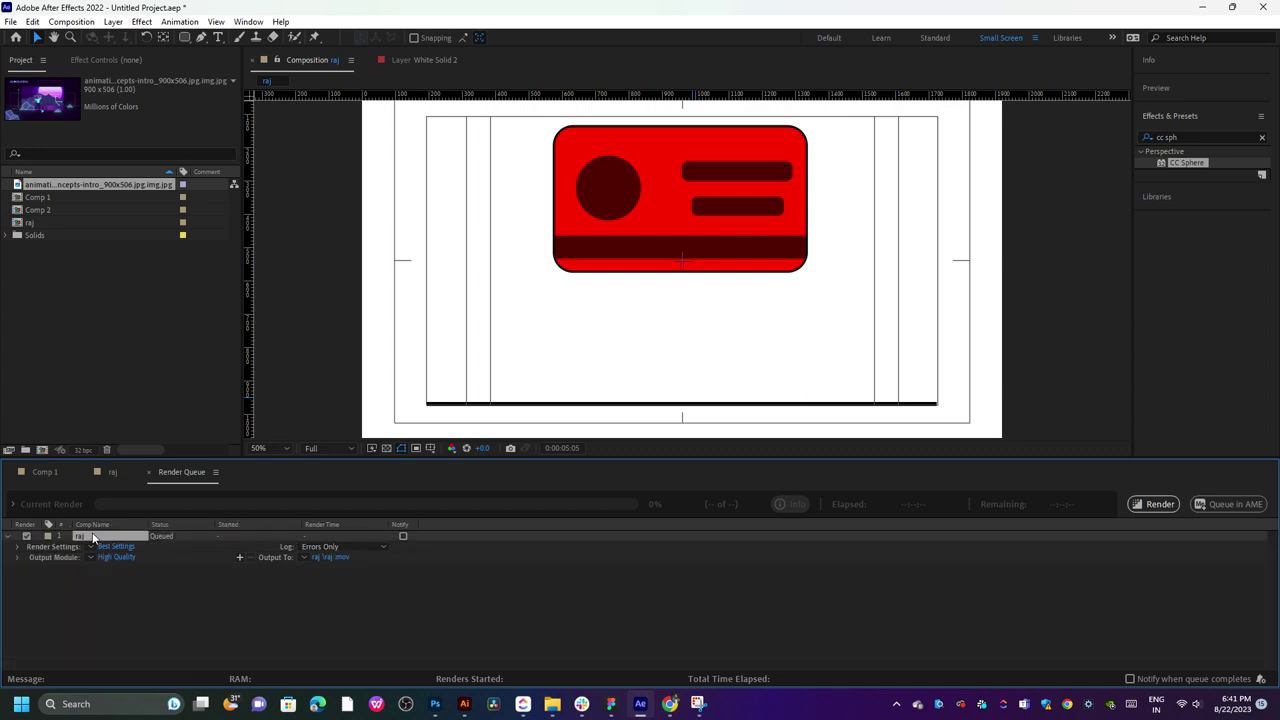
{"action": "key", "text": "Delete"}
{"action": "left_click", "coordinate": [112, 471]}
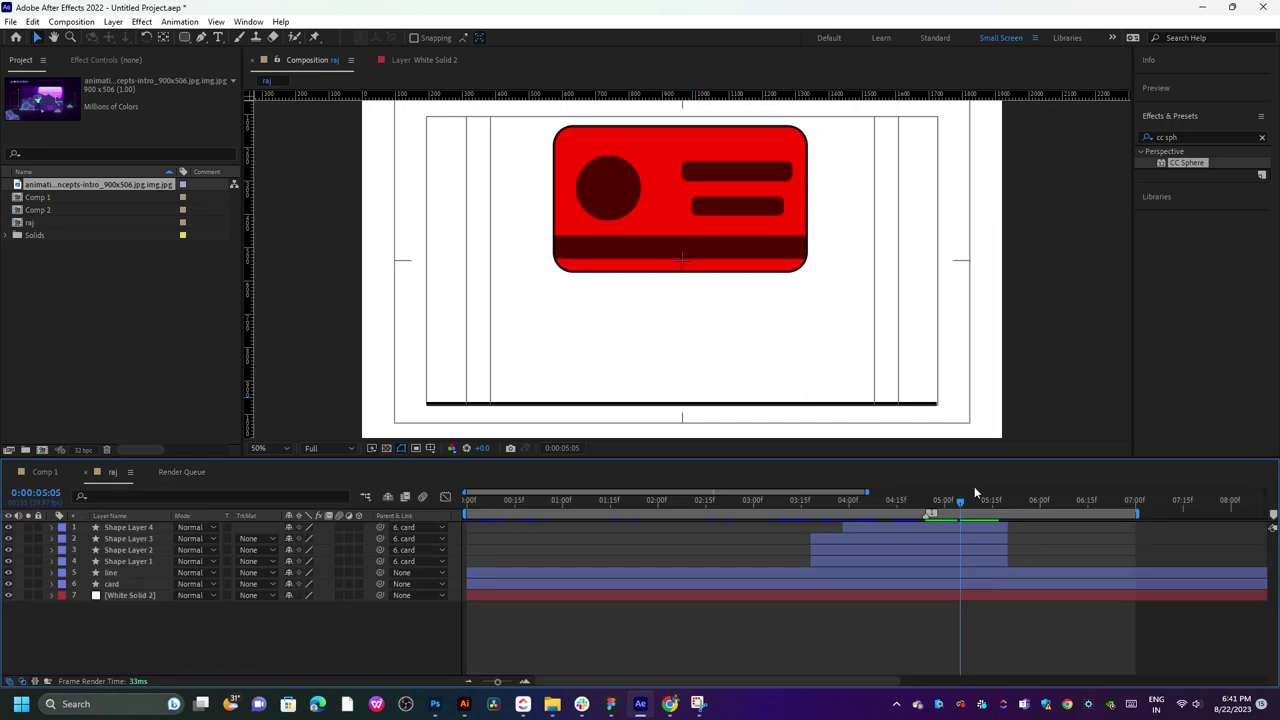
{"action": "key", "text": "ctrl+m"}
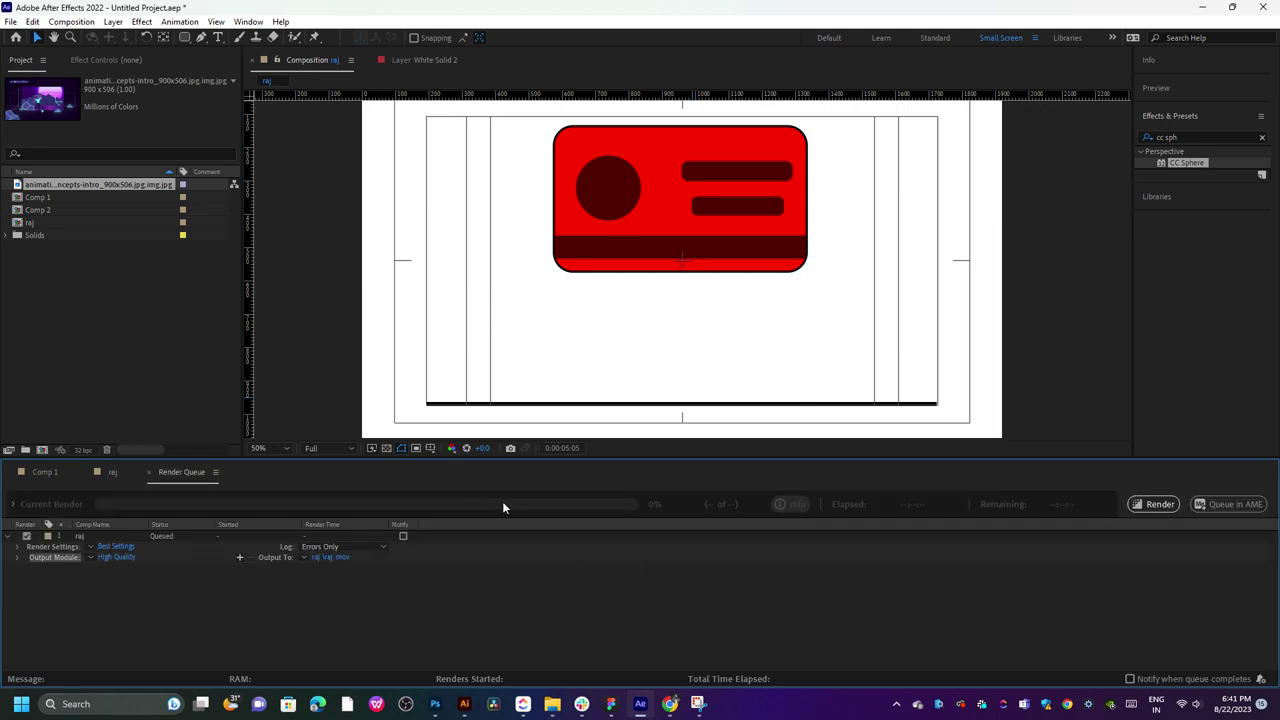
- Review raj's render item, keeping the log at Errors Only and quality at Best
{"action": "left_click", "coordinate": [330, 547]}
{"action": "left_click", "coordinate": [490, 582]}
{"action": "left_click", "coordinate": [110, 547]}
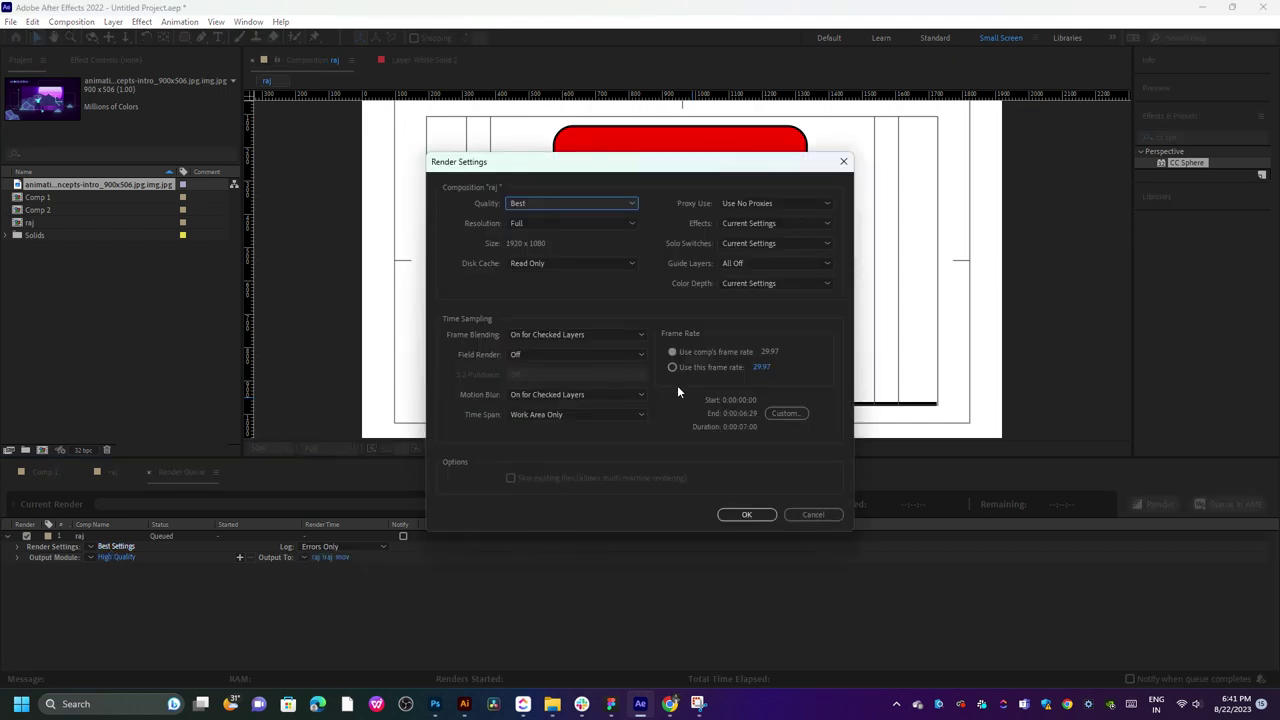
{"action": "left_click", "coordinate": [556, 204]}
{"action": "left_click", "coordinate": [556, 206]}
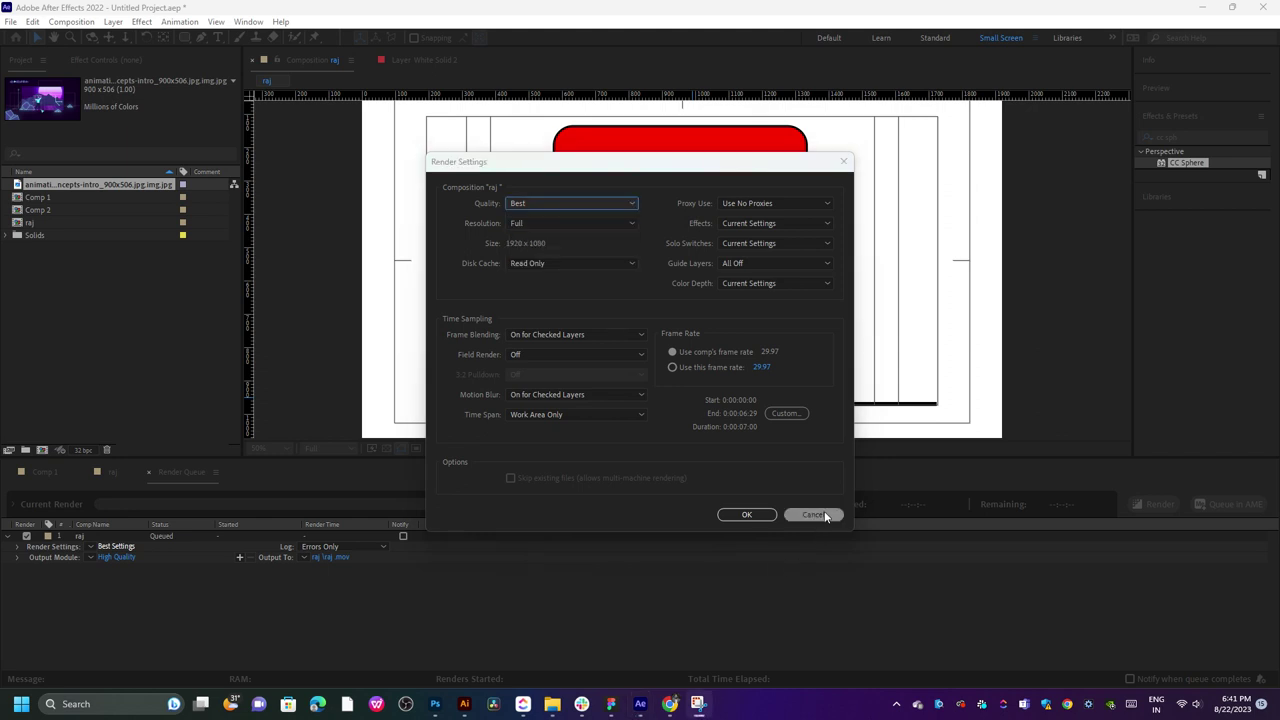
{"action": "left_click", "coordinate": [826, 515]}
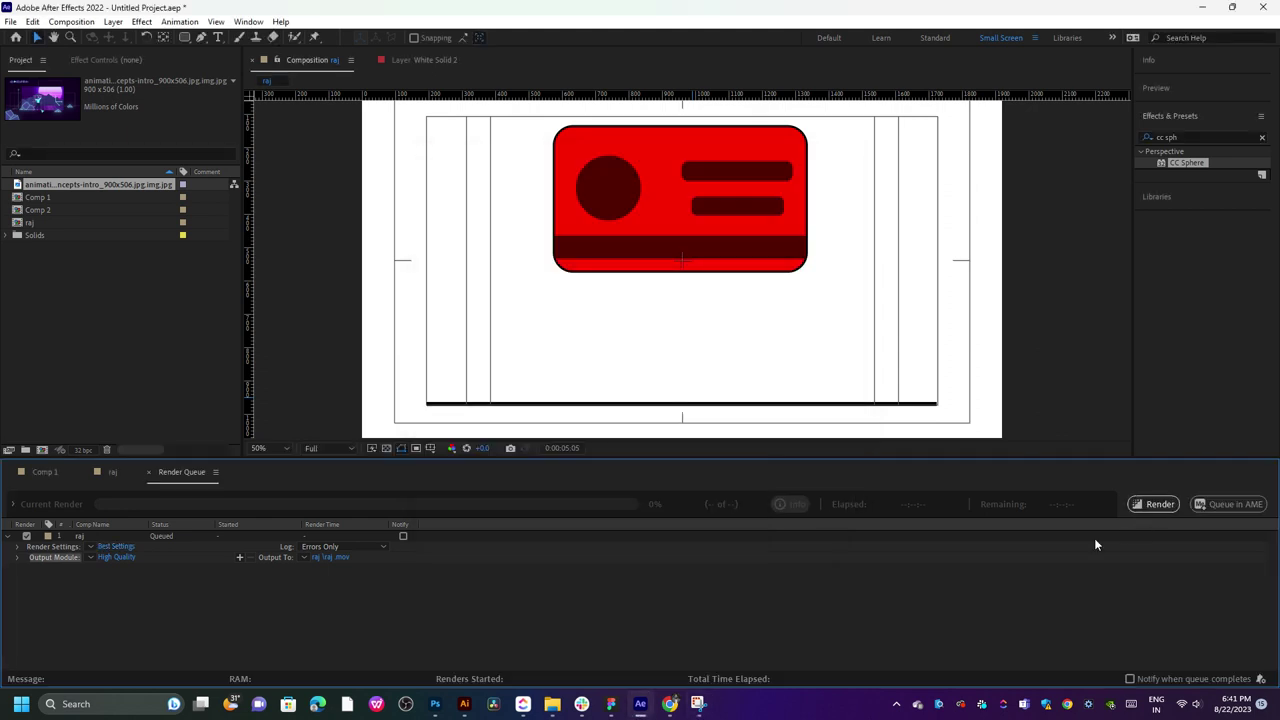
- Dismiss the Media Encoder errors, queue Comp 1 alongside raj, and start rendering
{"action": "left_click", "coordinate": [1228, 504]}
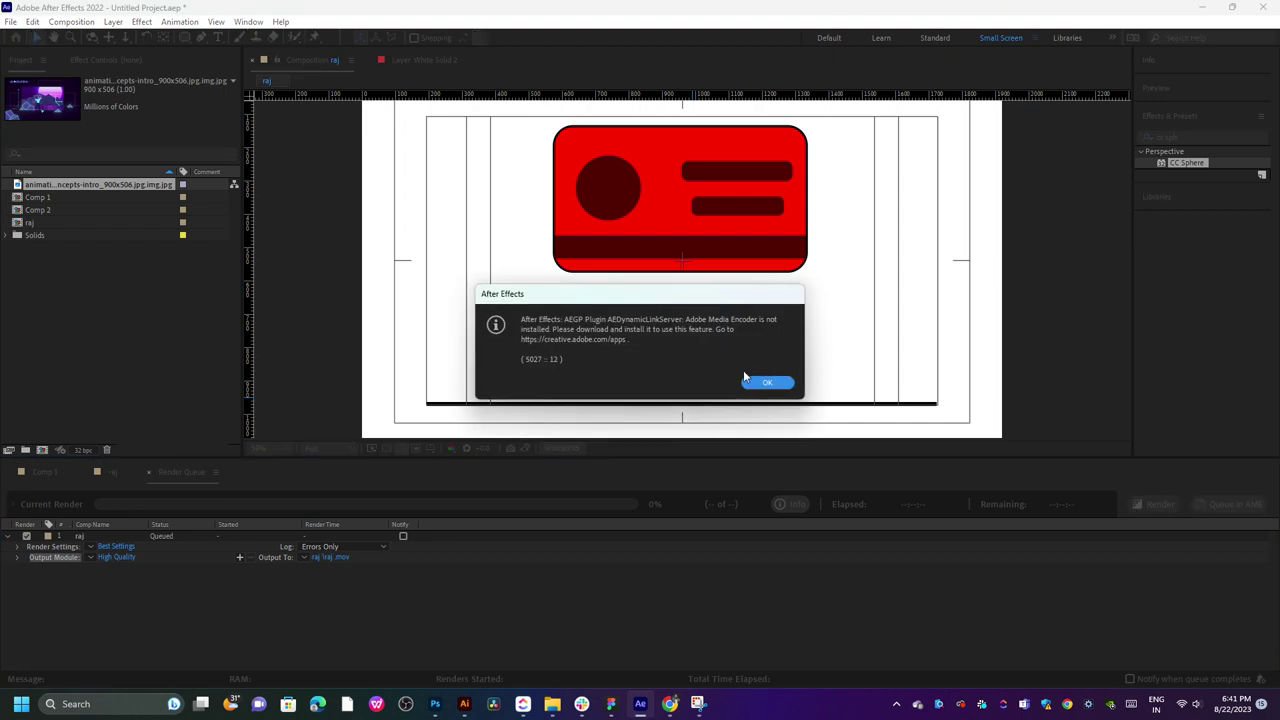
{"action": "left_click", "coordinate": [766, 382]}
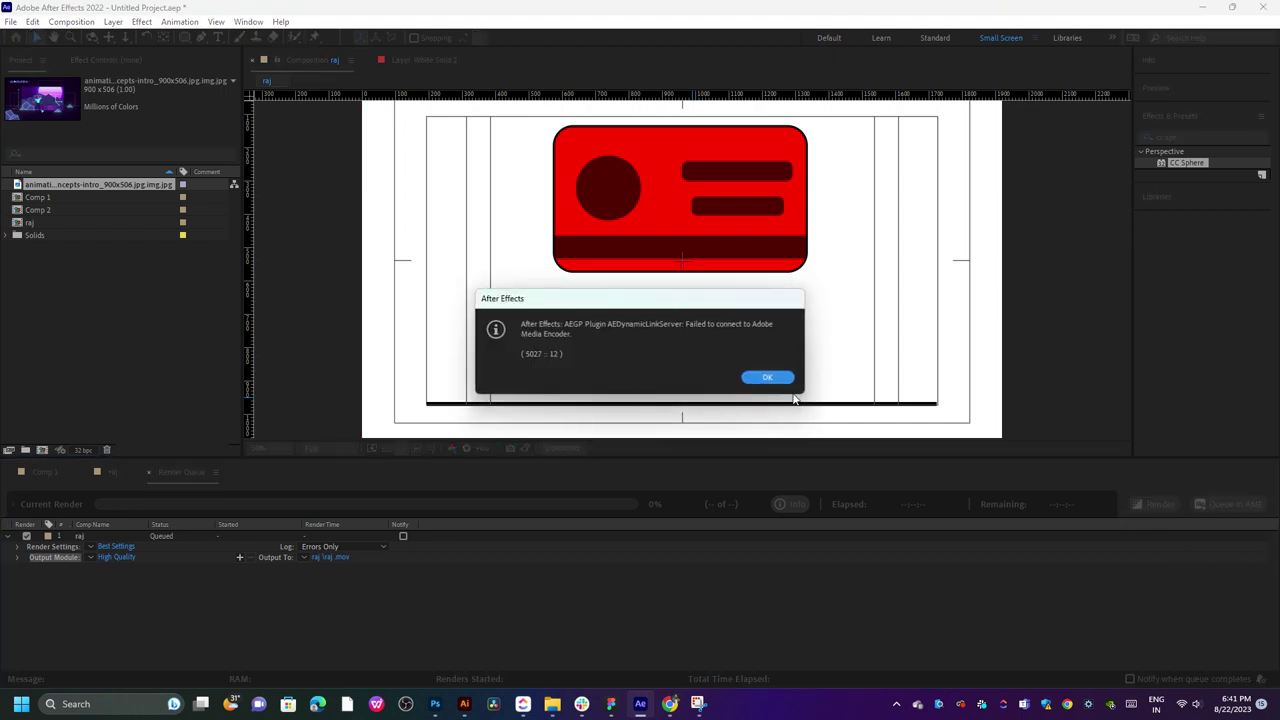
{"action": "left_click", "coordinate": [766, 380]}
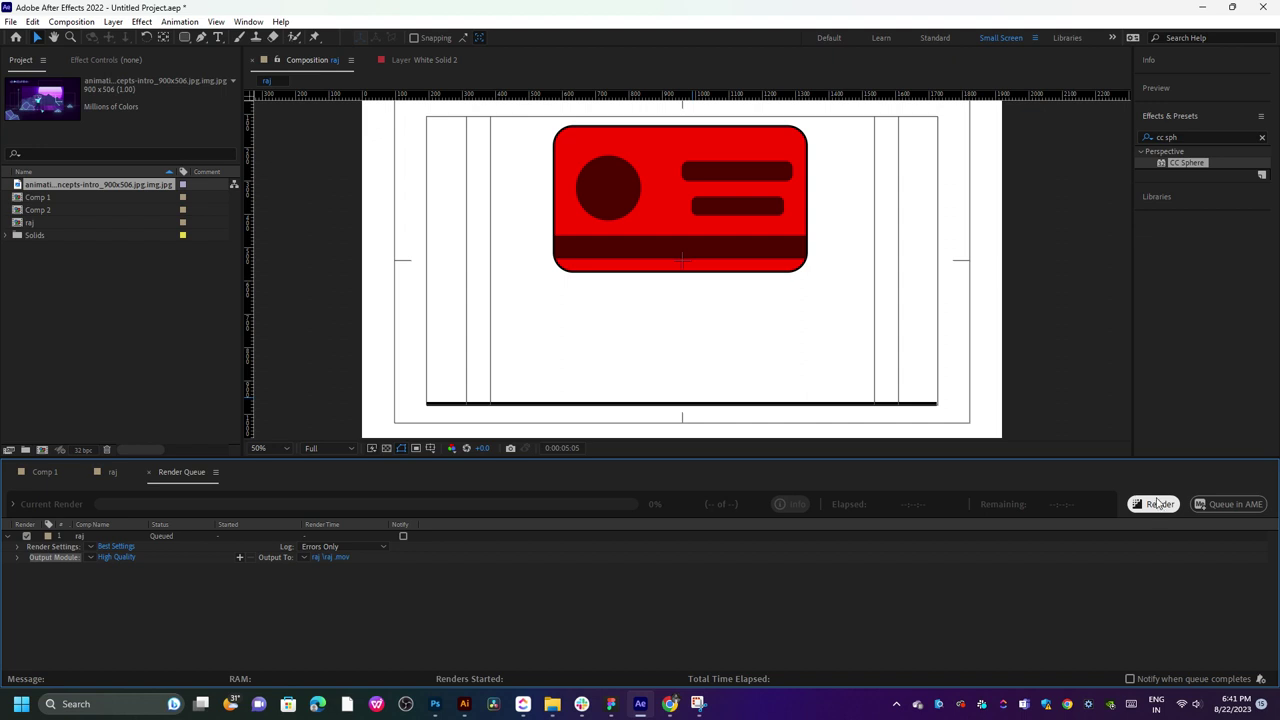
{"action": "left_click", "coordinate": [44, 471]}
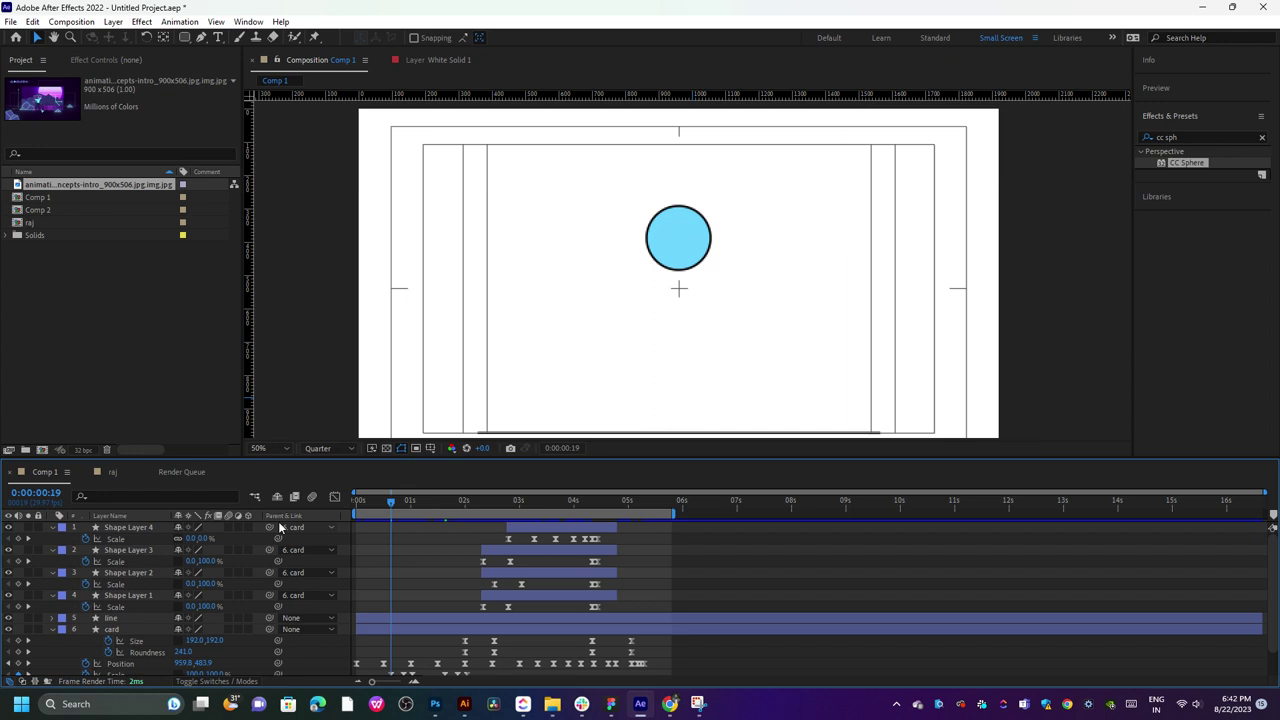
{"action": "key", "text": "ctrl+m"}
{"action": "left_click", "coordinate": [1150, 514]}
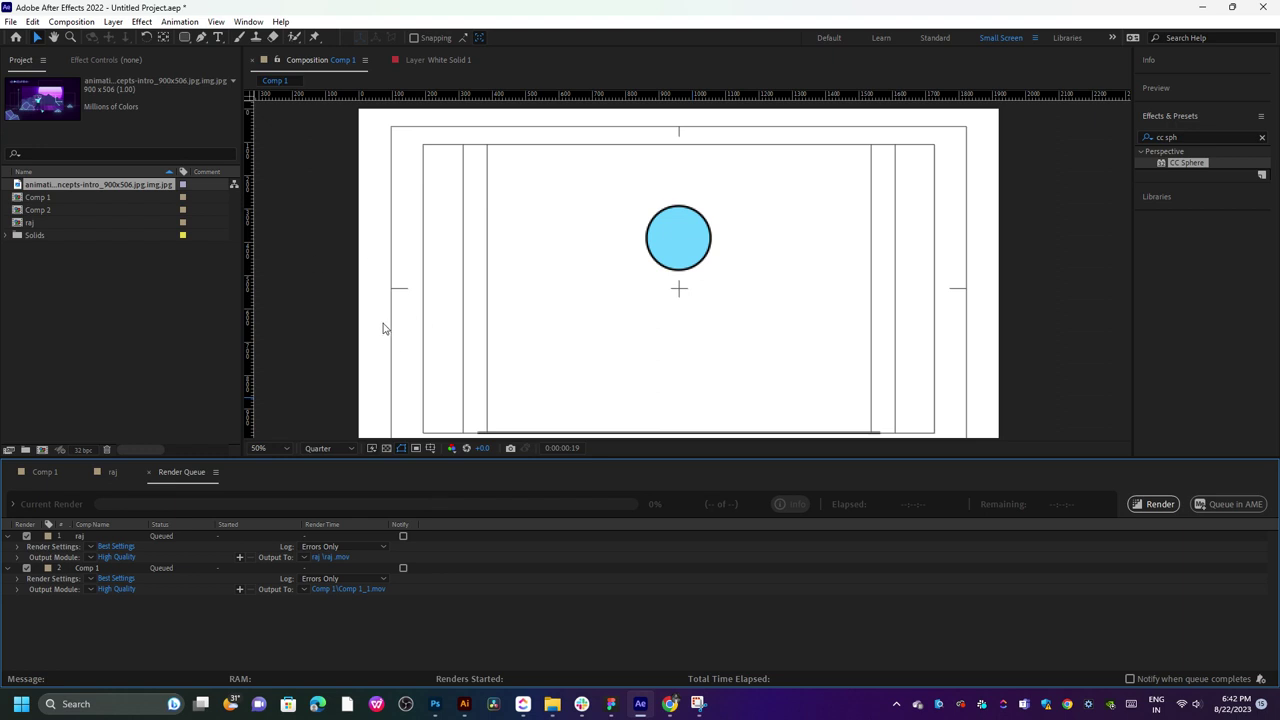
- Save the project as raj.aep in the export 04 folder without overwriting Untitled Project
{"action": "key", "text": "ctrl+s"}
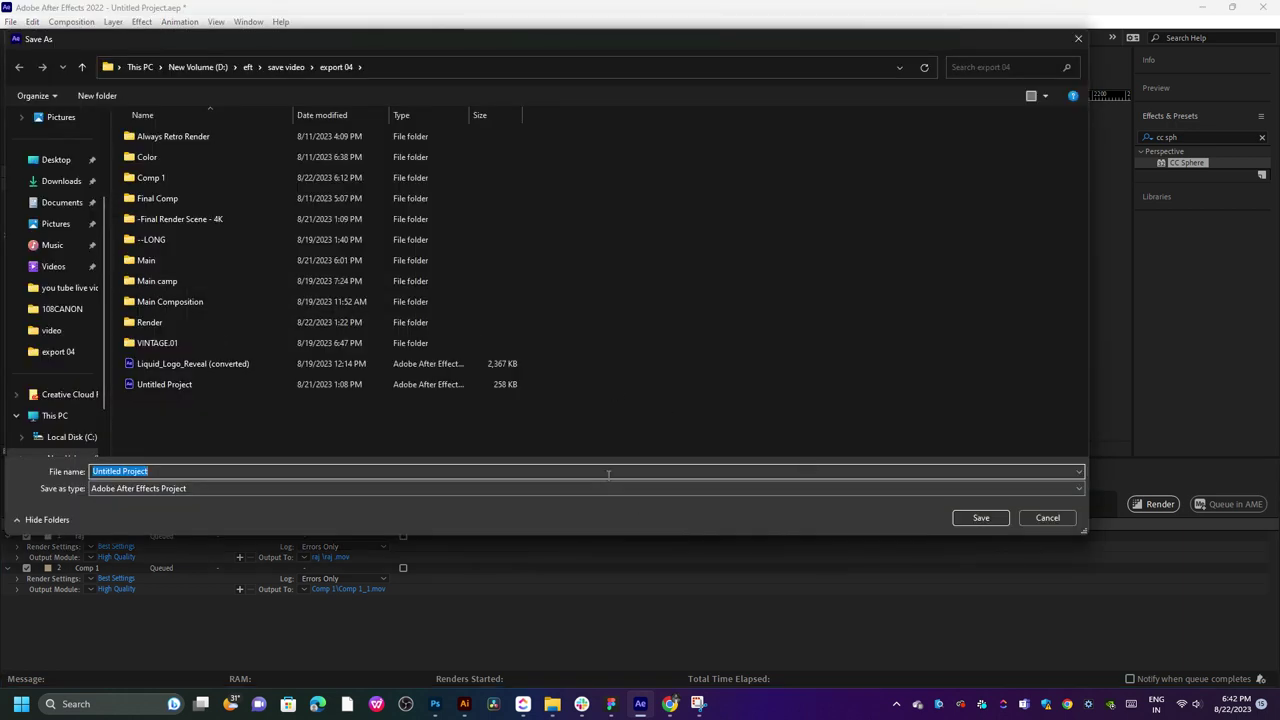
{"action": "left_click", "coordinate": [1000, 518]}
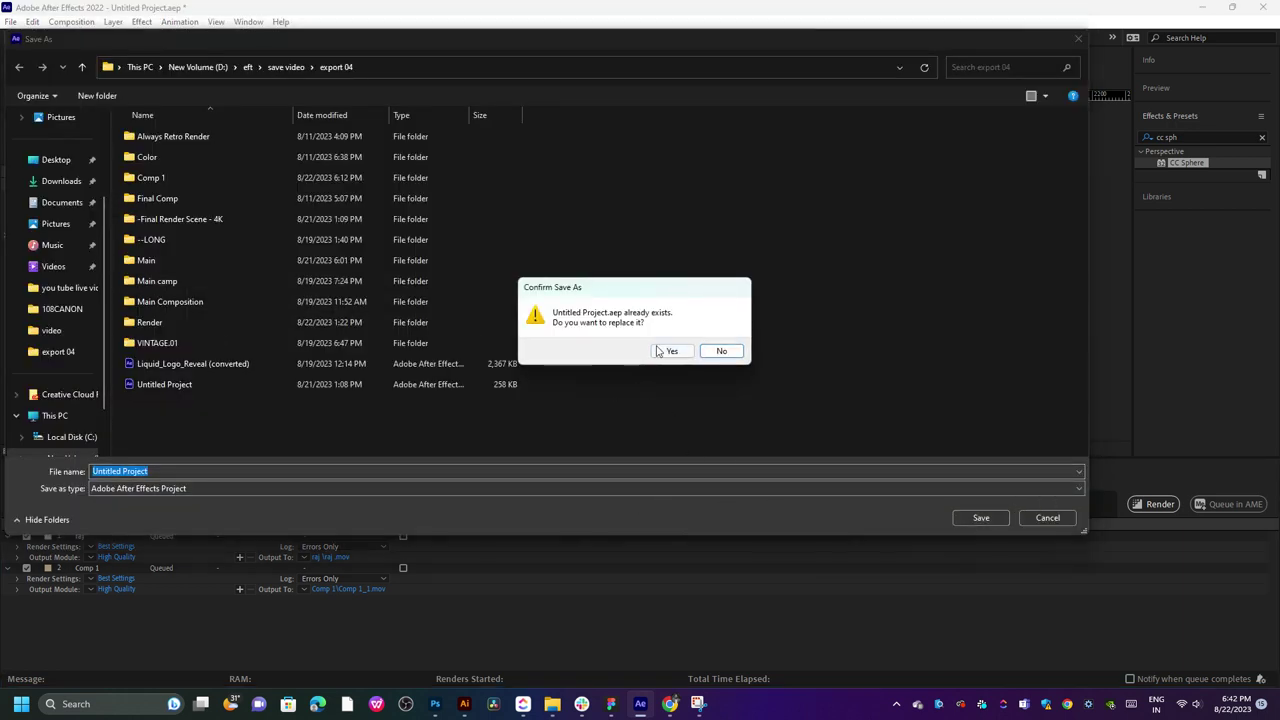
{"action": "left_click", "coordinate": [721, 351]}
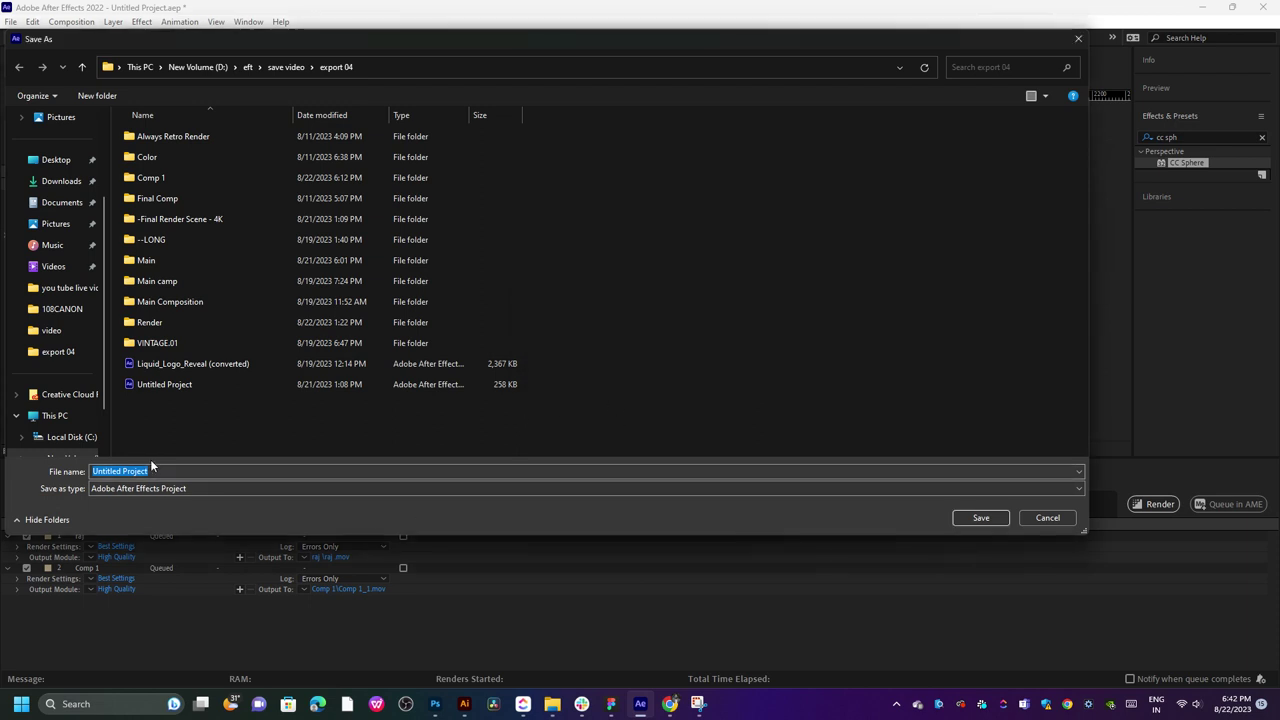
{"action": "left_click_drag", "start_coordinate": [152, 471], "coordinate": [112, 476]}
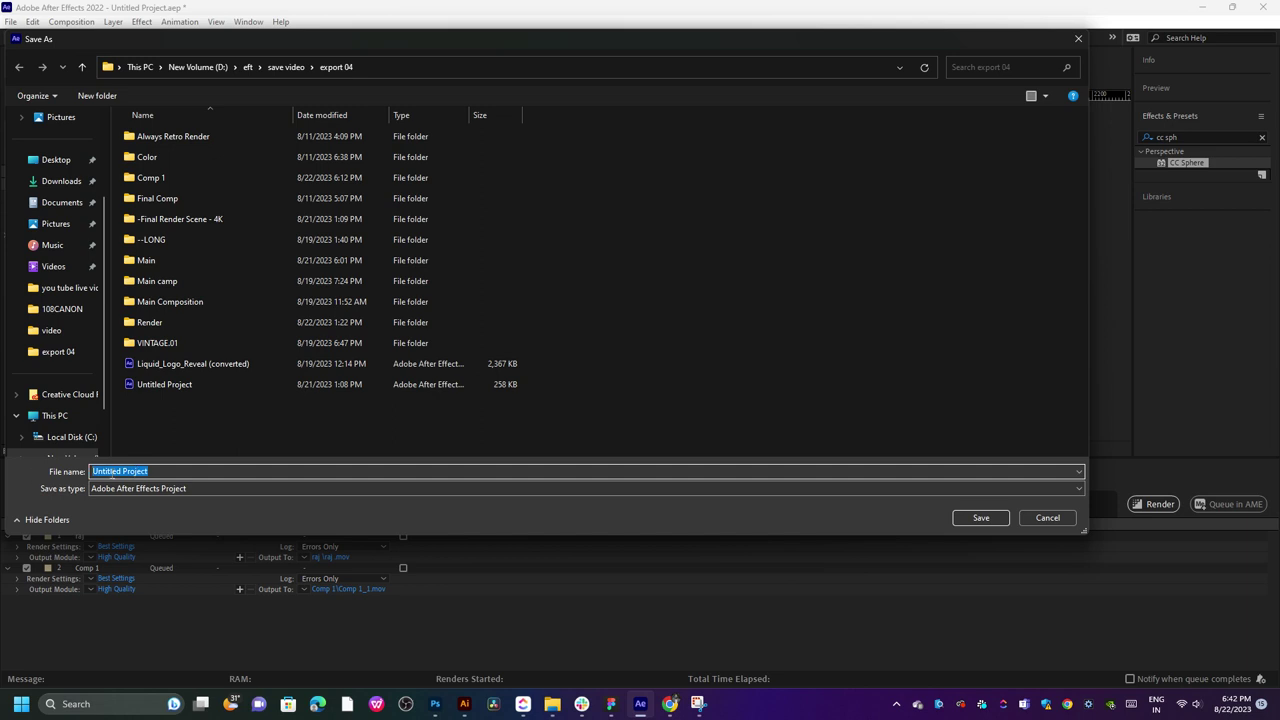
{"action": "type", "text": "raj"}
{"action": "left_click", "coordinate": [993, 522]}
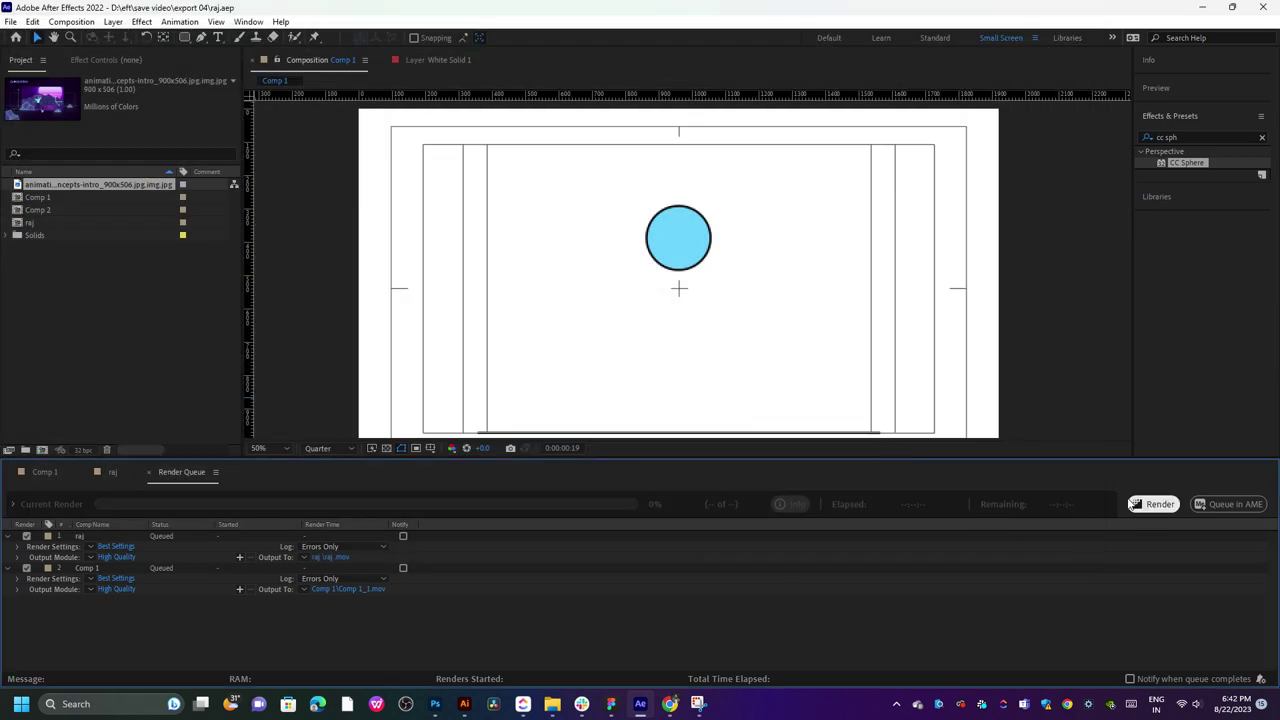
- Turn on Notify for the Comp 1 render item, then minimize After Effects and File Explorer
{"action": "left_click", "coordinate": [85, 568]}
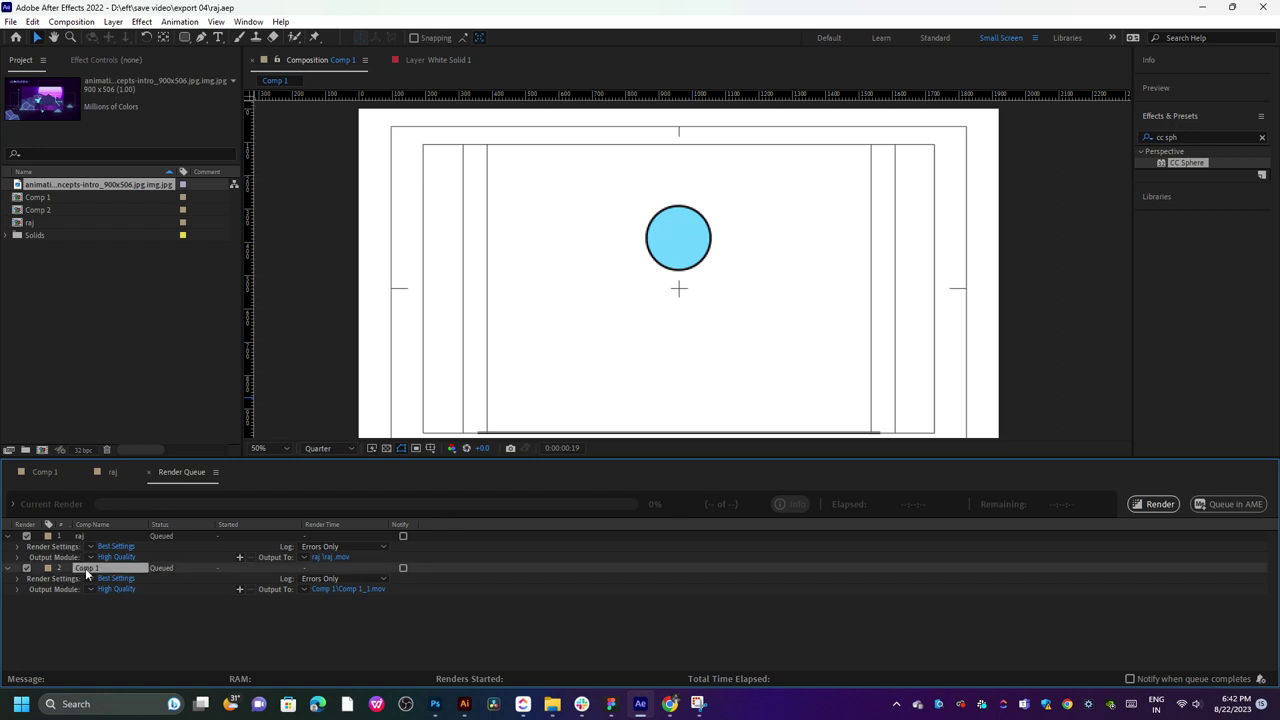
{"action": "left_click", "coordinate": [1136, 507]}
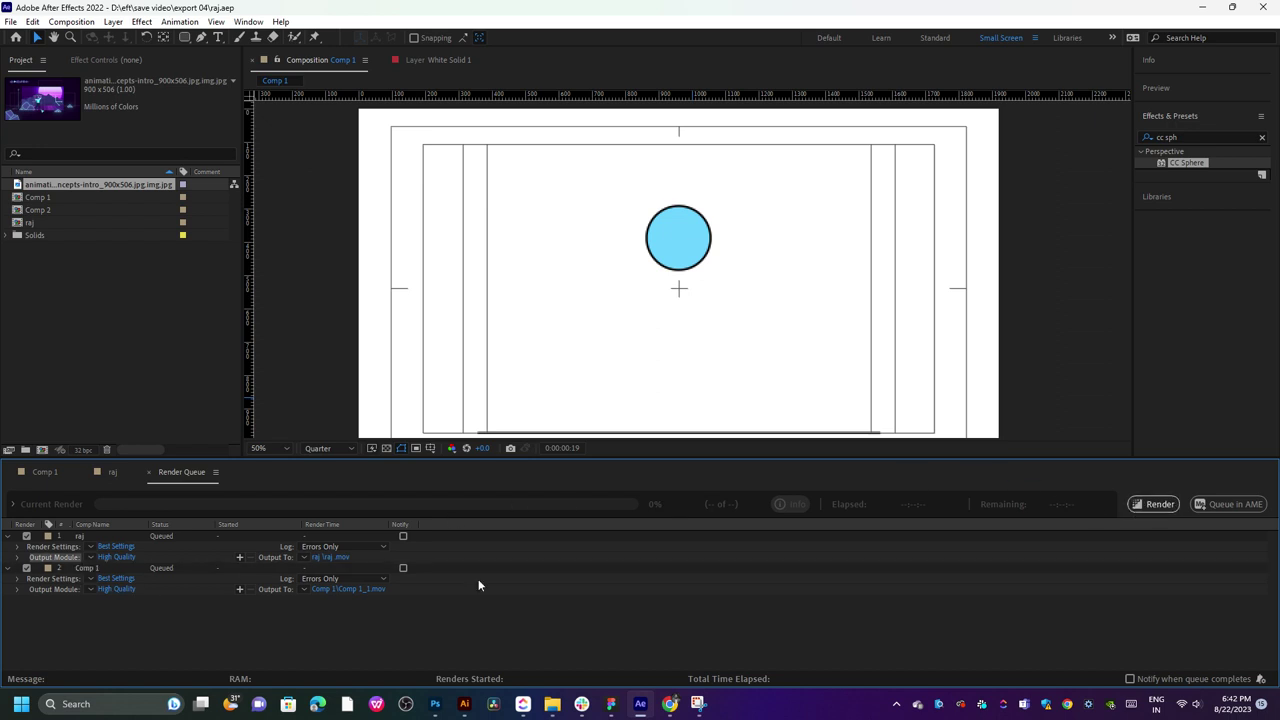
{"action": "left_click", "coordinate": [403, 568]}
{"action": "left_click", "coordinate": [1203, 7]}
{"action": "left_click", "coordinate": [1203, 7]}
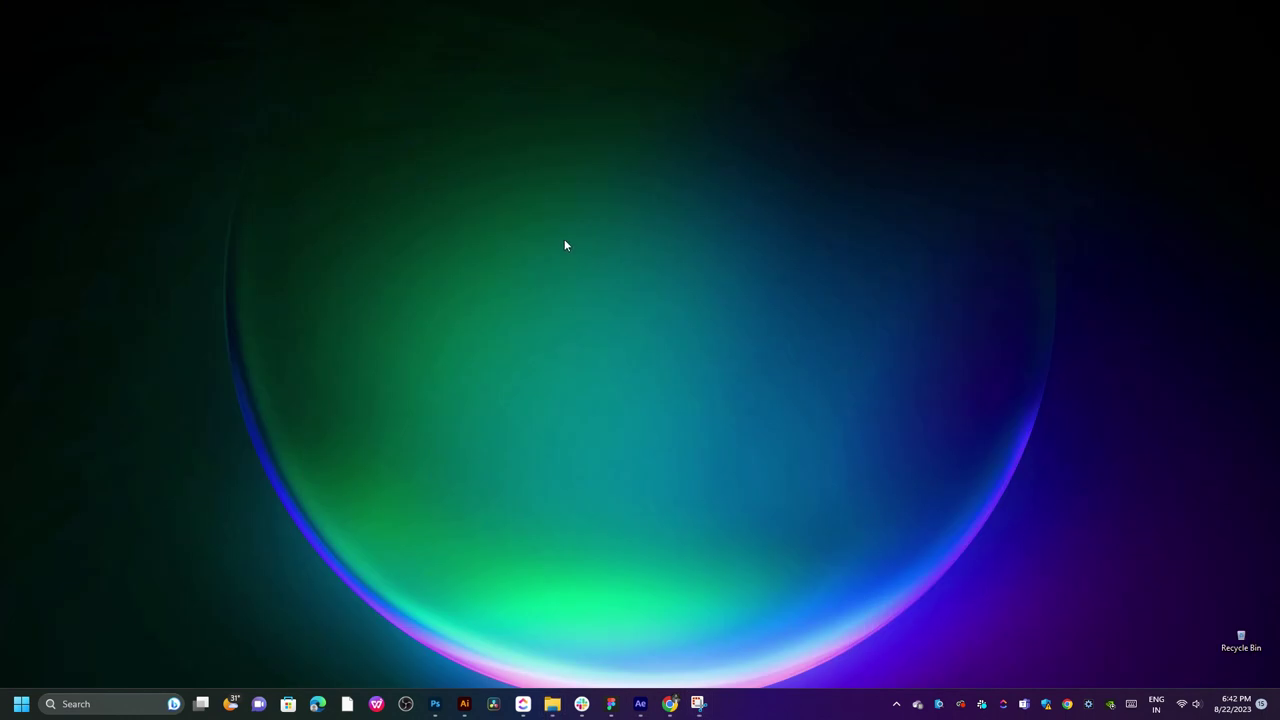